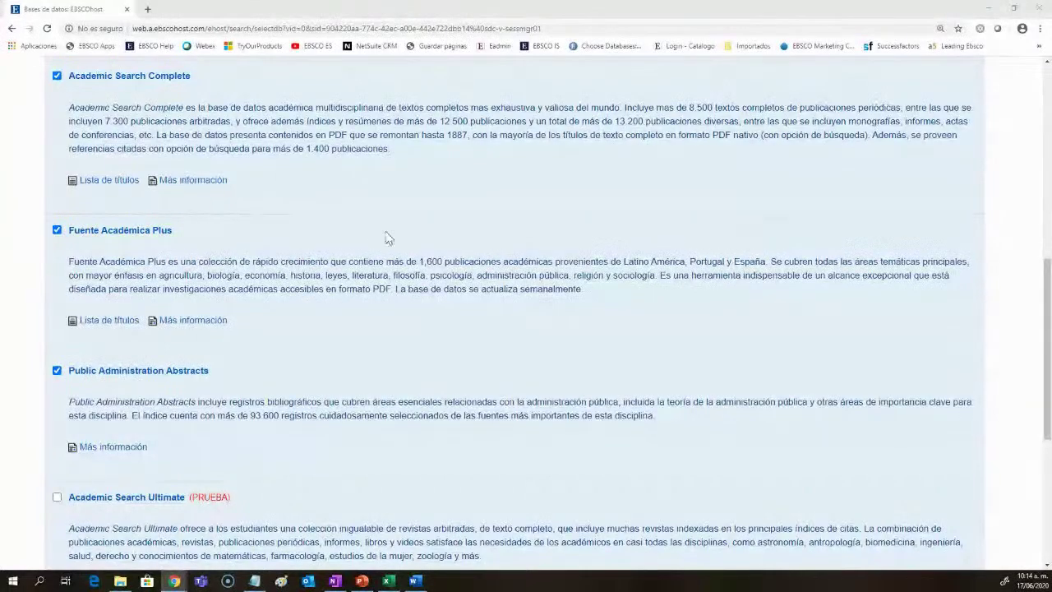
Step: Review the checked databases, including Regional Business News, and continue to Búsqueda básica
scroll(346, 318, up, 3)
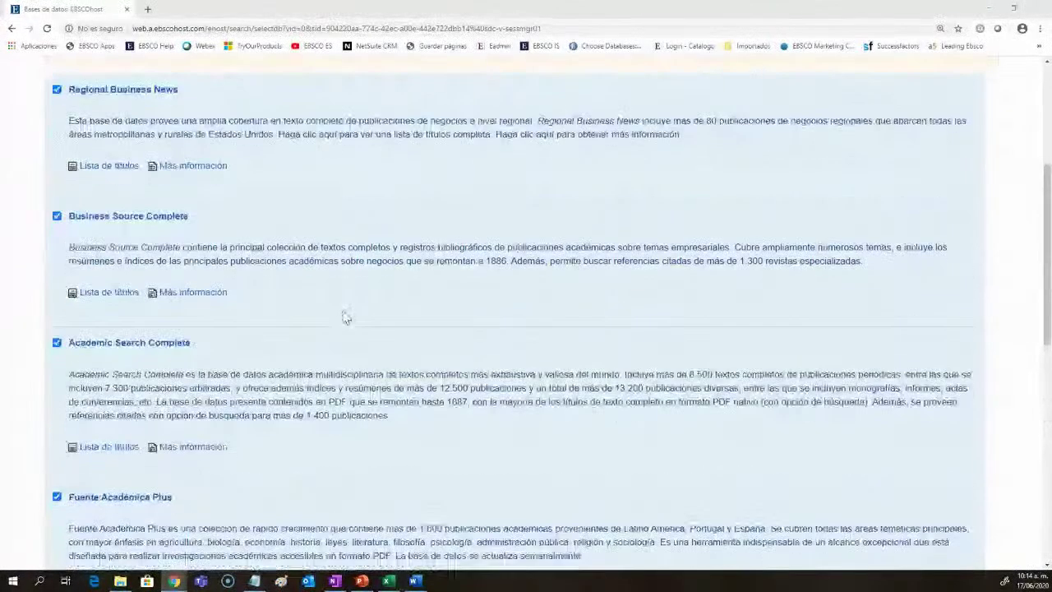
scroll(346, 318, down, 3)
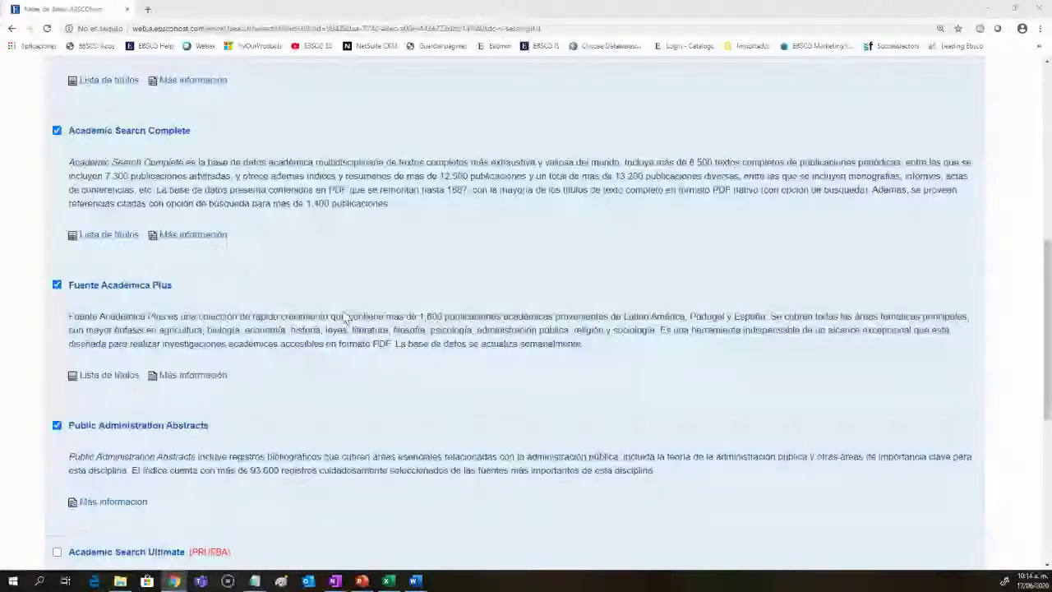
scroll(346, 318, up, 6)
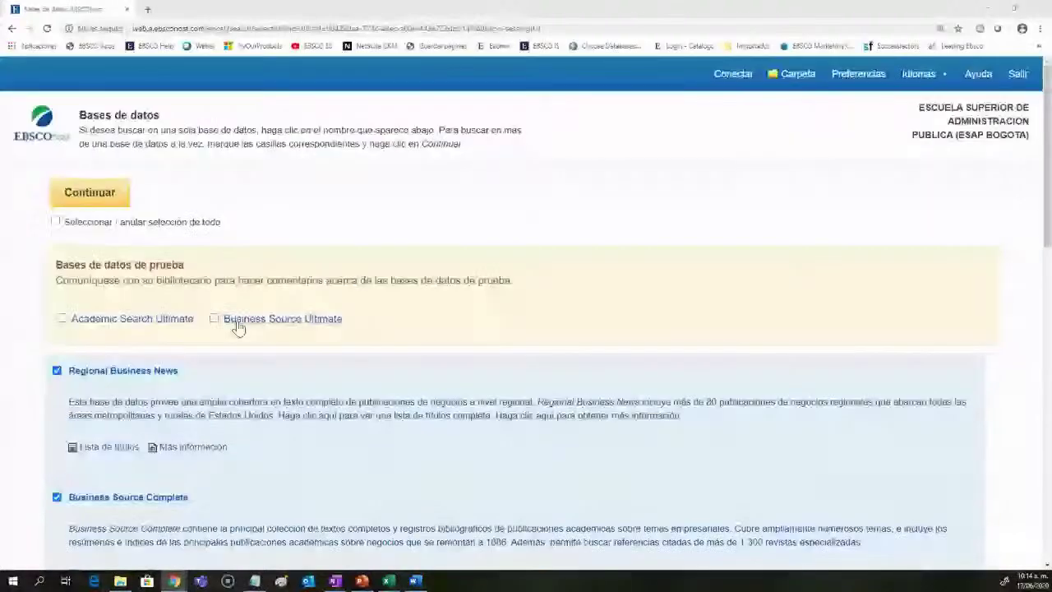
scroll(104, 412, down, 3)
scroll(103, 412, down, 1)
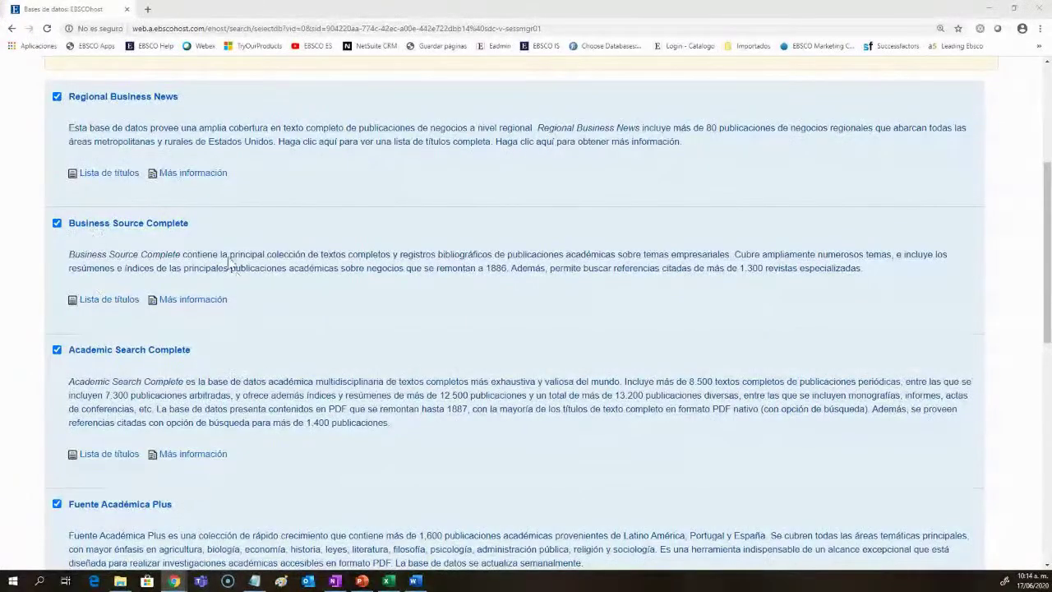
scroll(148, 252, down, 2)
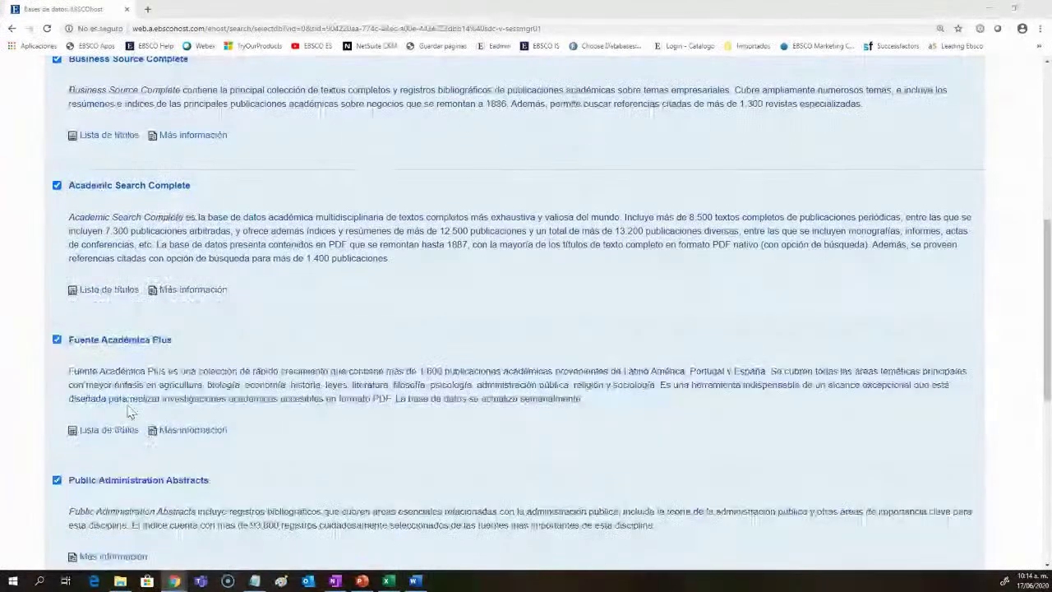
scroll(129, 411, up, 4)
scroll(129, 411, up, 1)
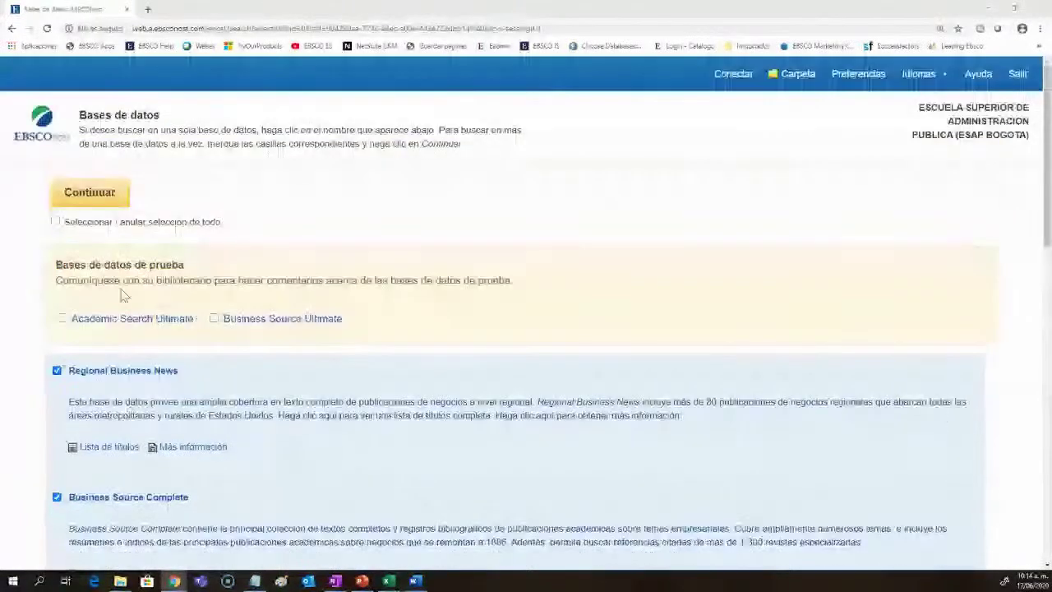
click(92, 194)
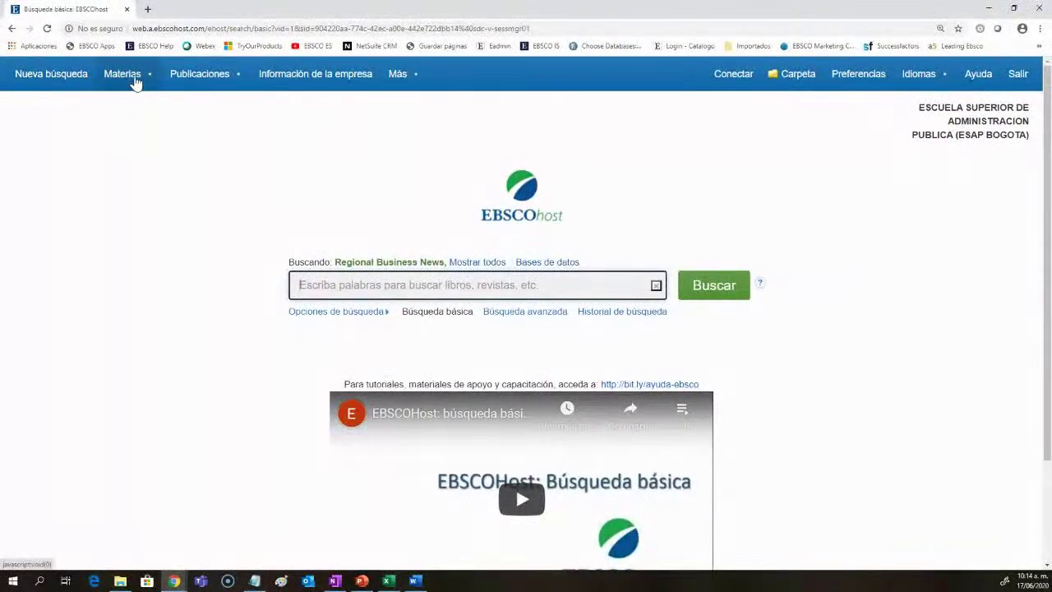
click(45, 30)
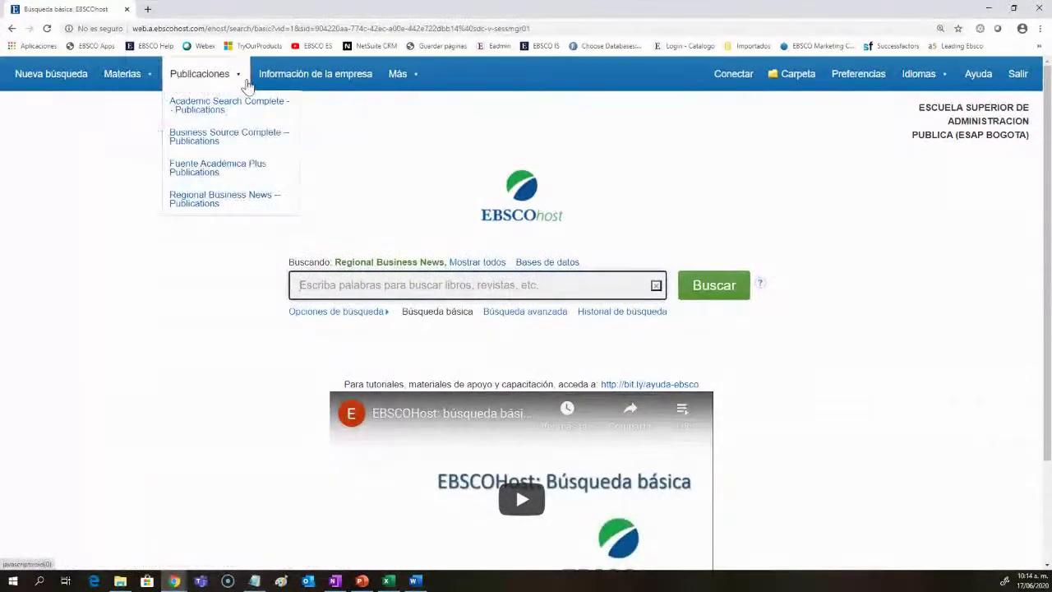
mouse_move(397, 76)
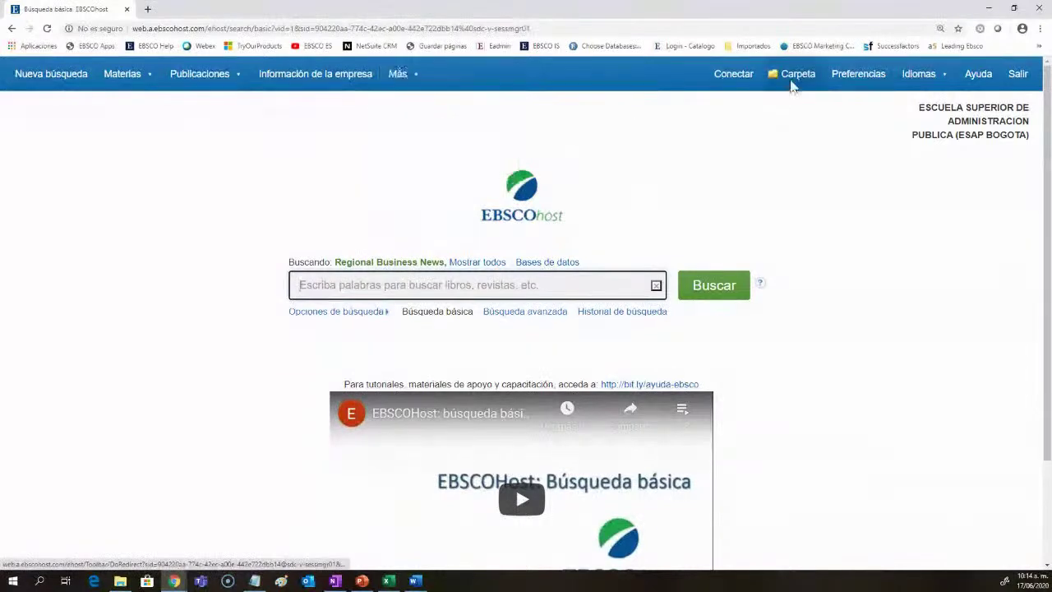
click(849, 82)
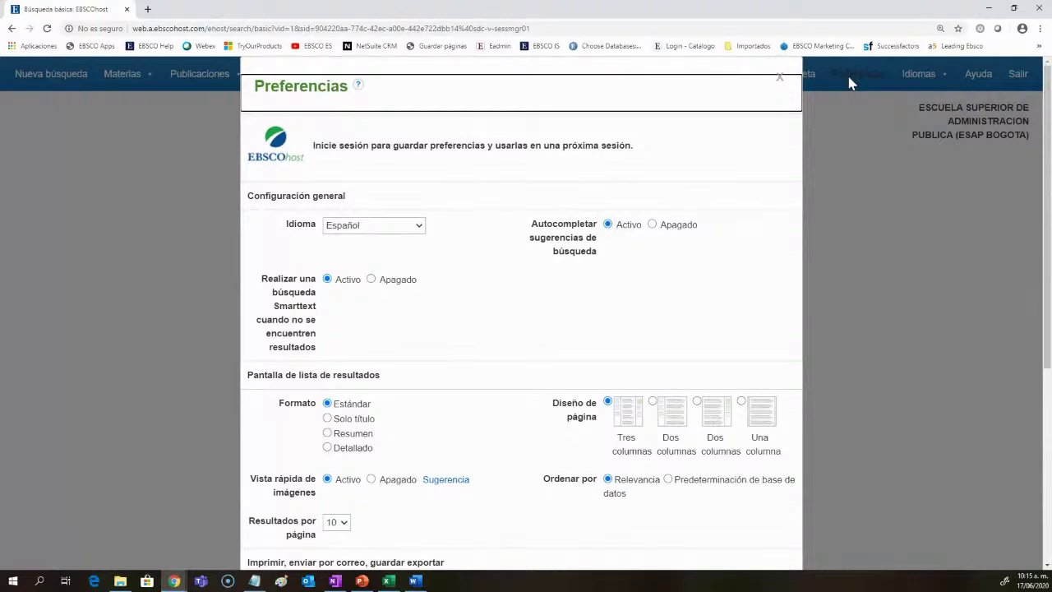
scroll(715, 218, down, 3)
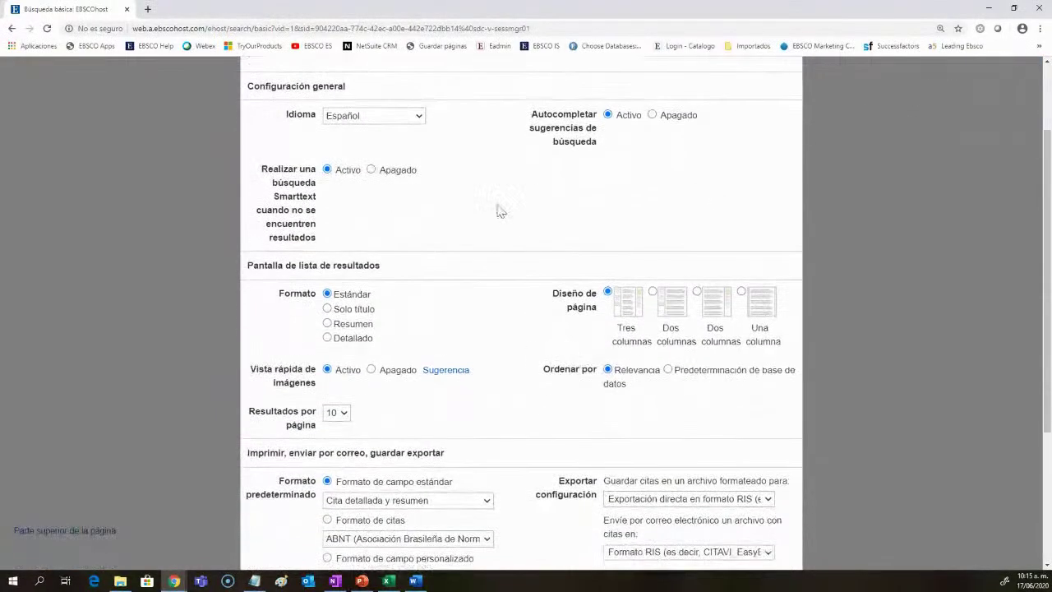
scroll(499, 212, up, 3)
click(419, 228)
click(395, 227)
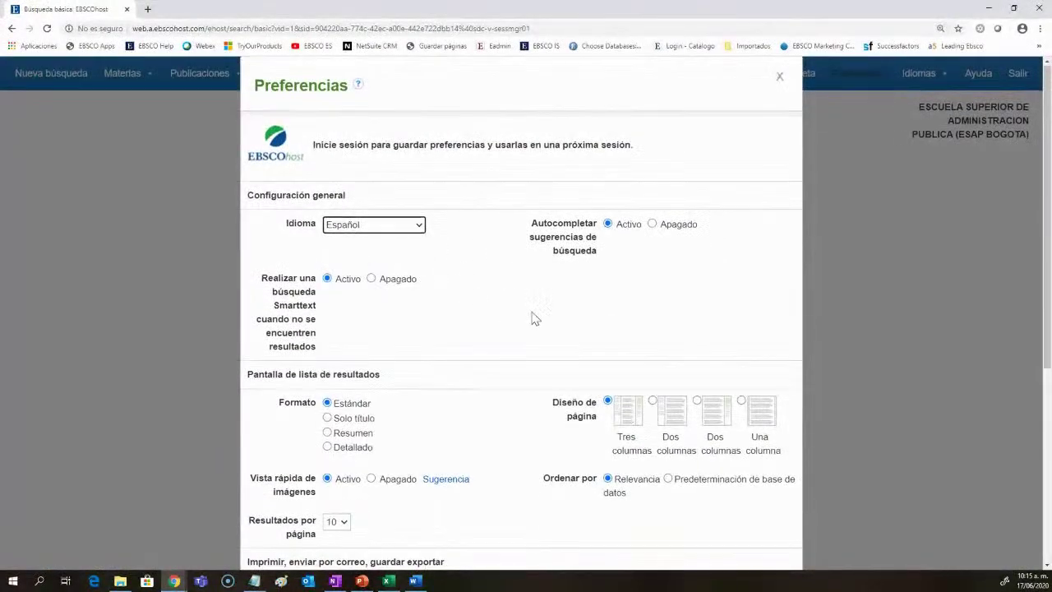
scroll(532, 319, down, 3)
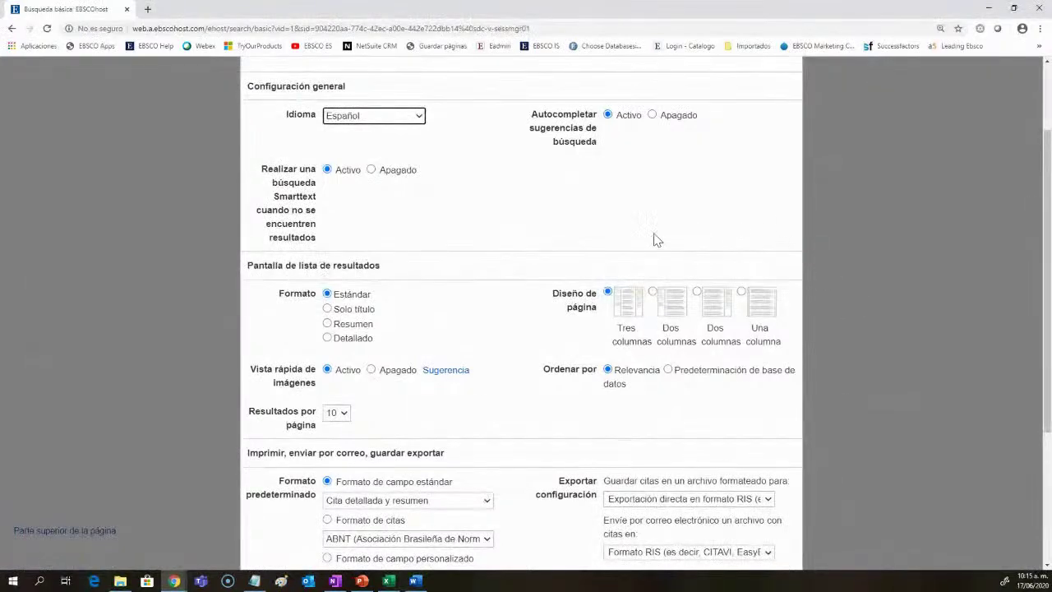
scroll(570, 305, down, 2)
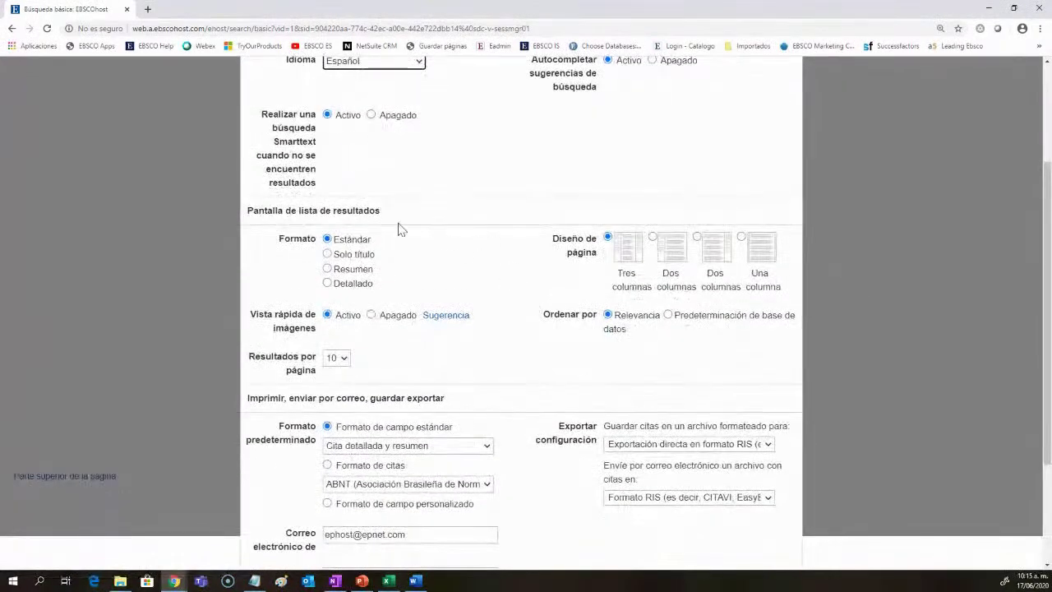
scroll(489, 312, down, 3)
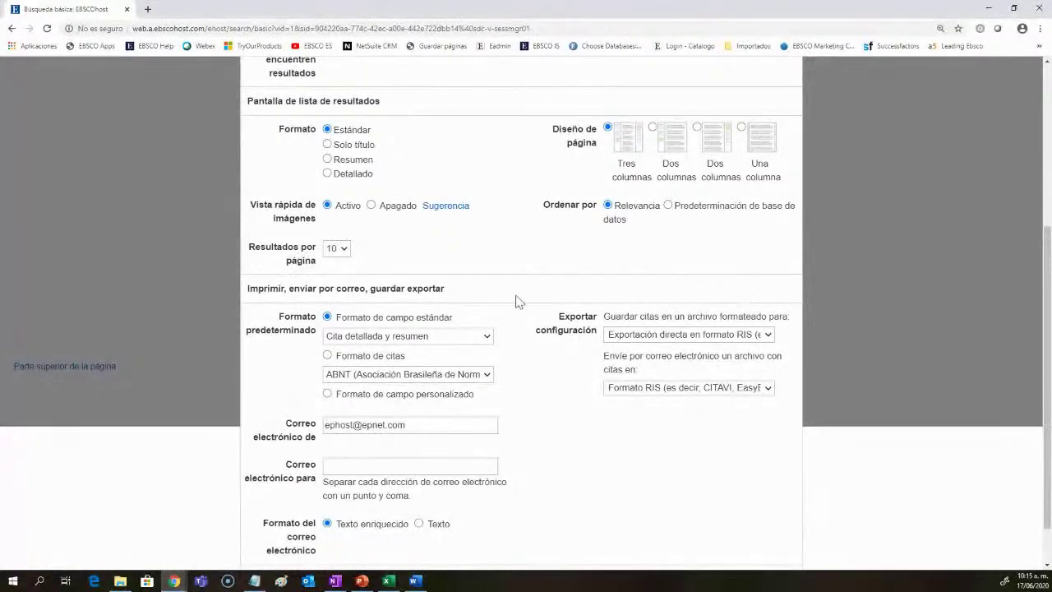
scroll(506, 304, down, 2)
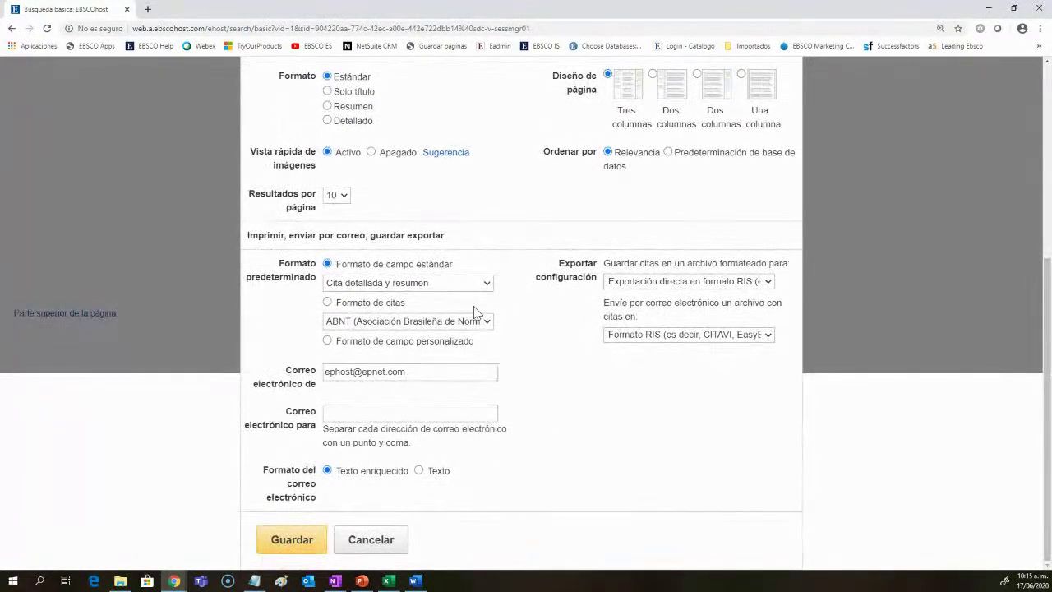
click(371, 542)
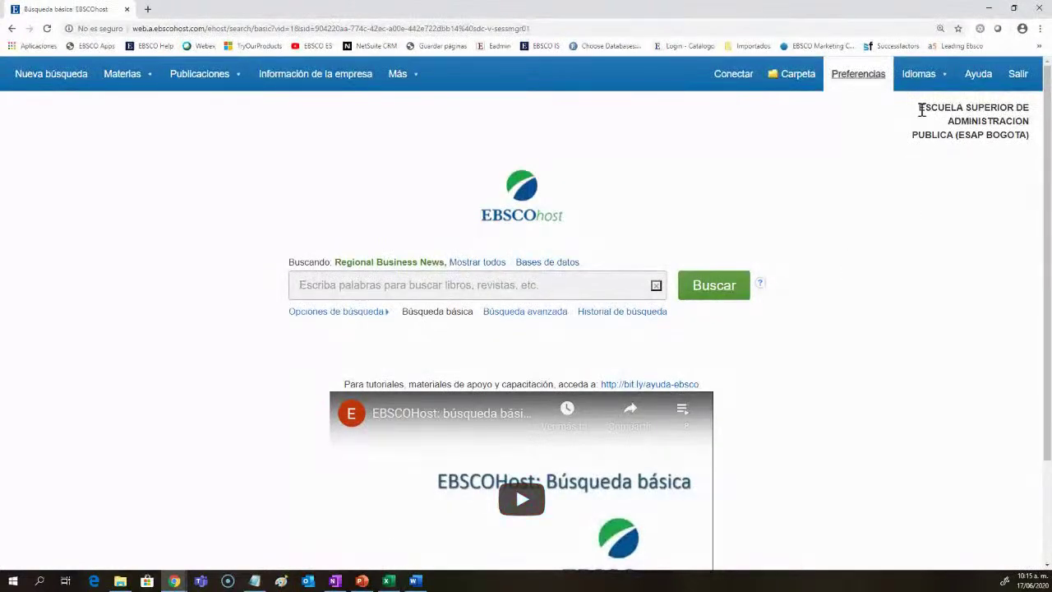
mouse_move(919, 75)
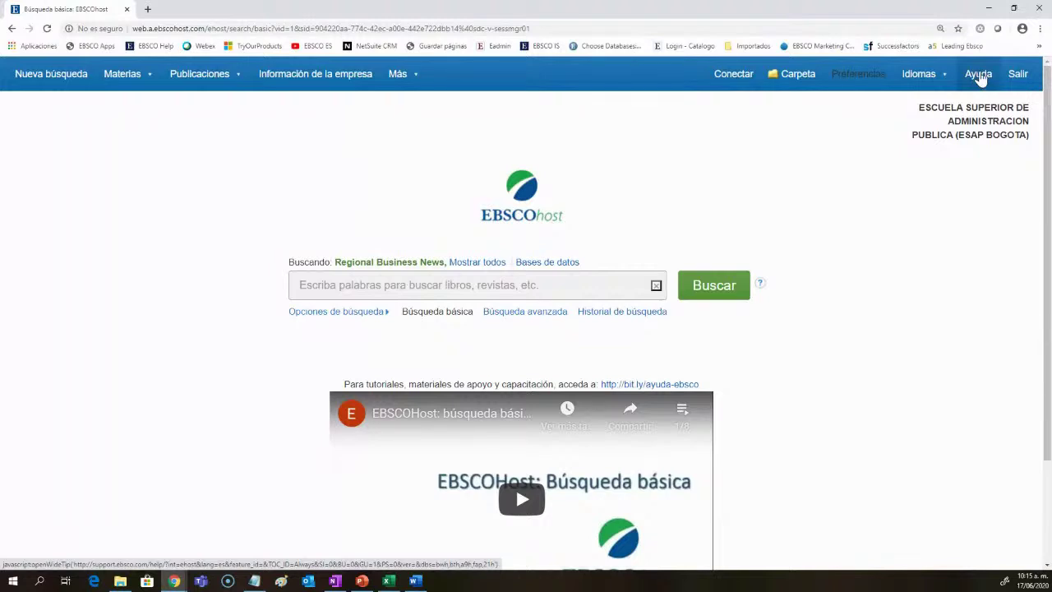
scroll(878, 364, down, 1)
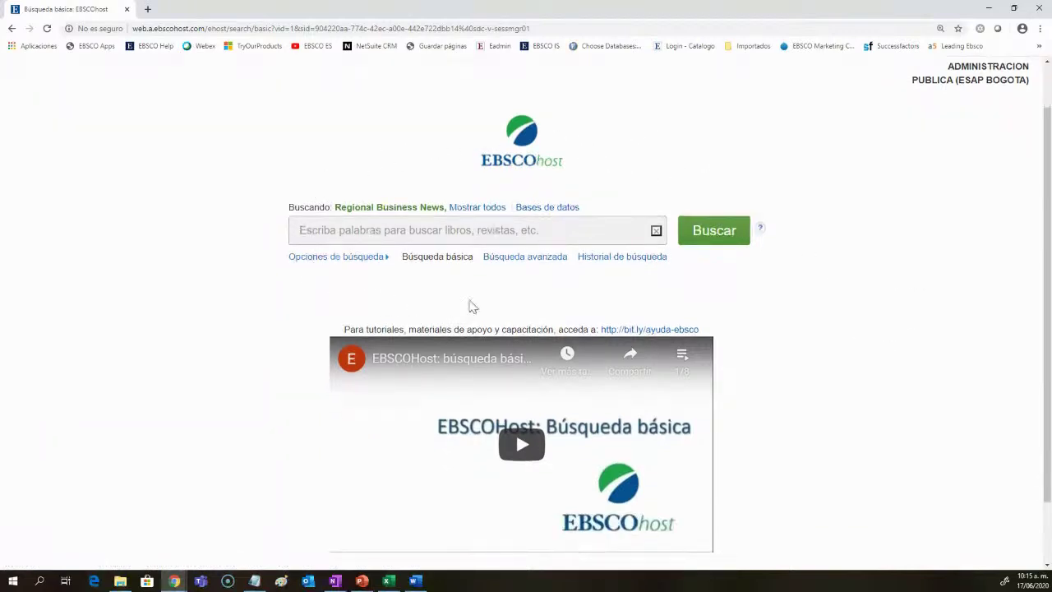
click(540, 212)
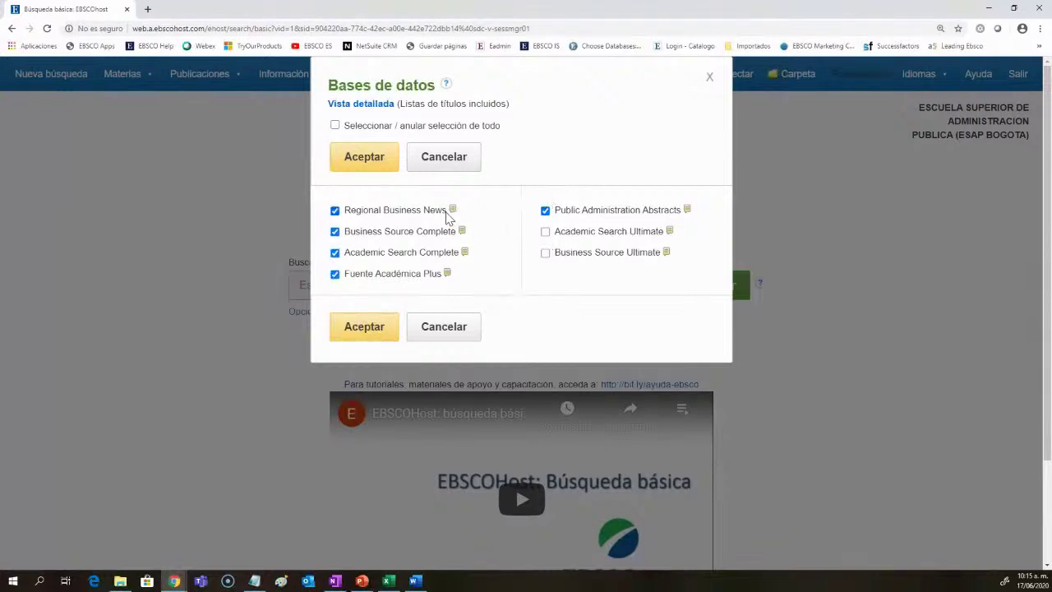
mouse_move(452, 212)
click(353, 334)
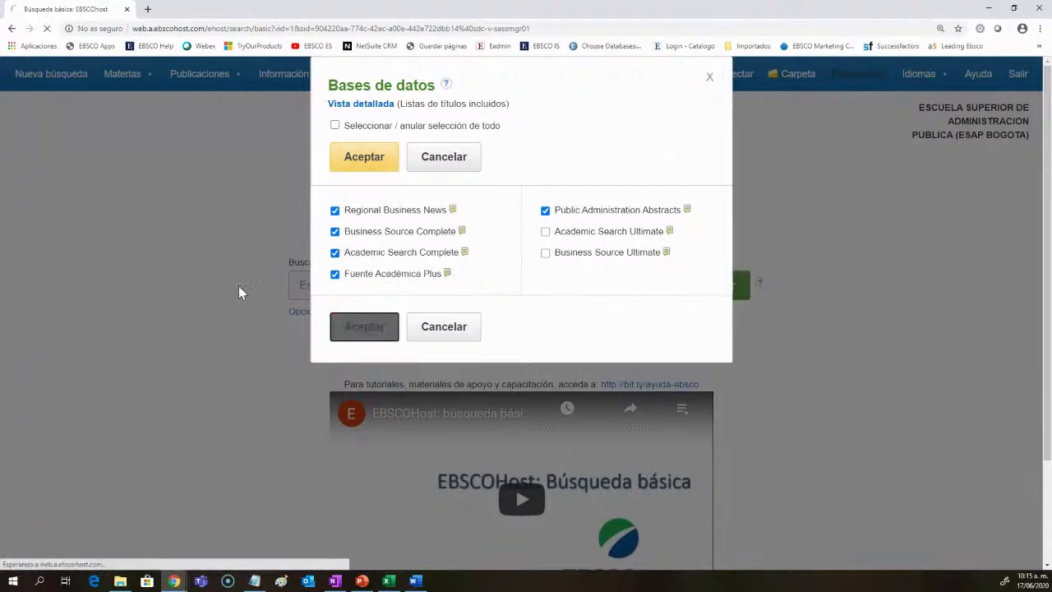
scroll(226, 313, down, 3)
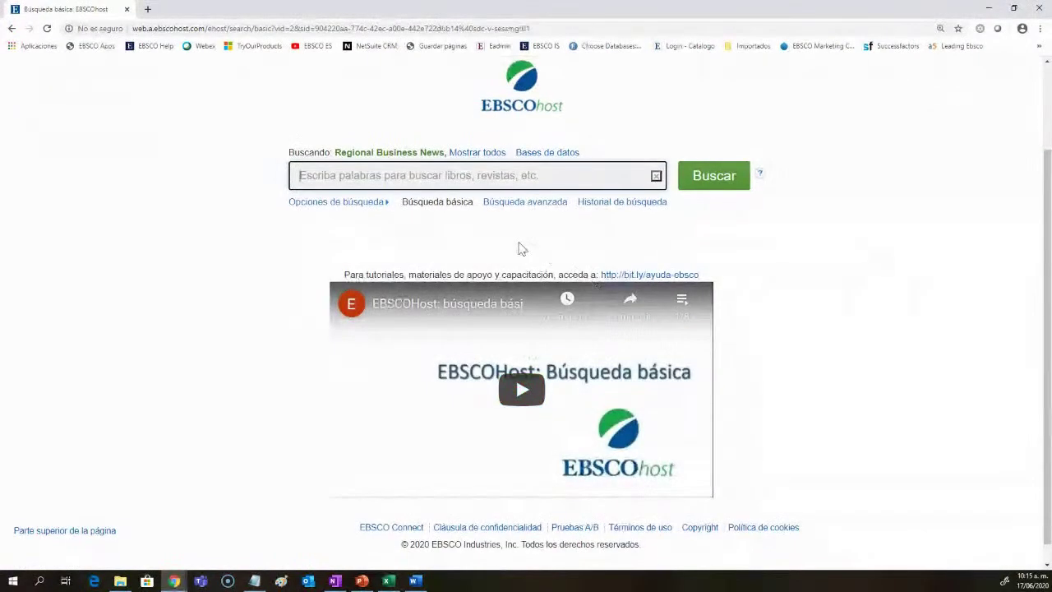
scroll(507, 291, up, 1)
scroll(507, 291, up, 1)
drag(473, 258, 403, 260)
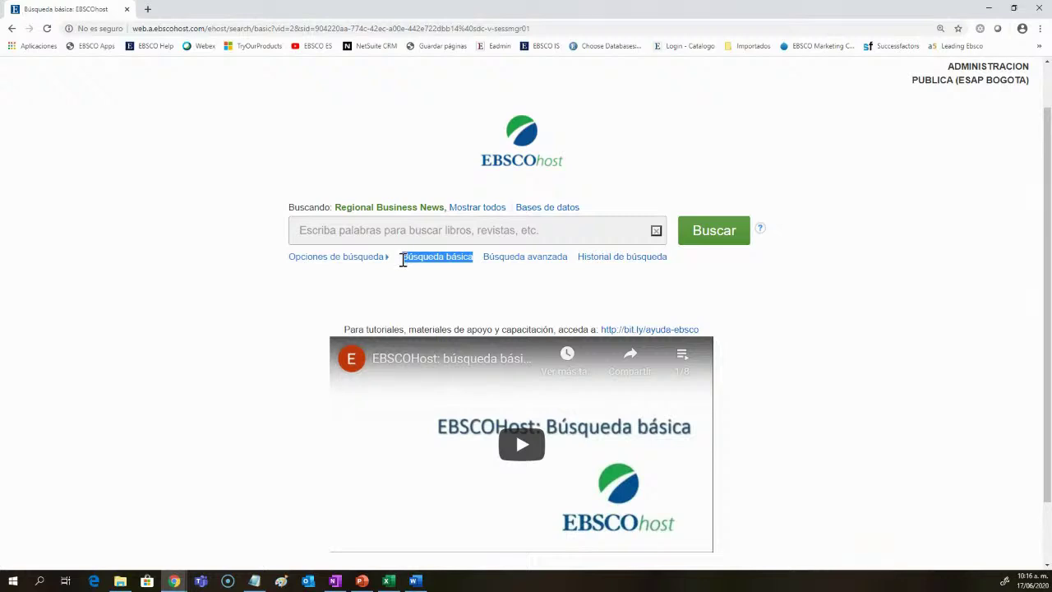
click(486, 297)
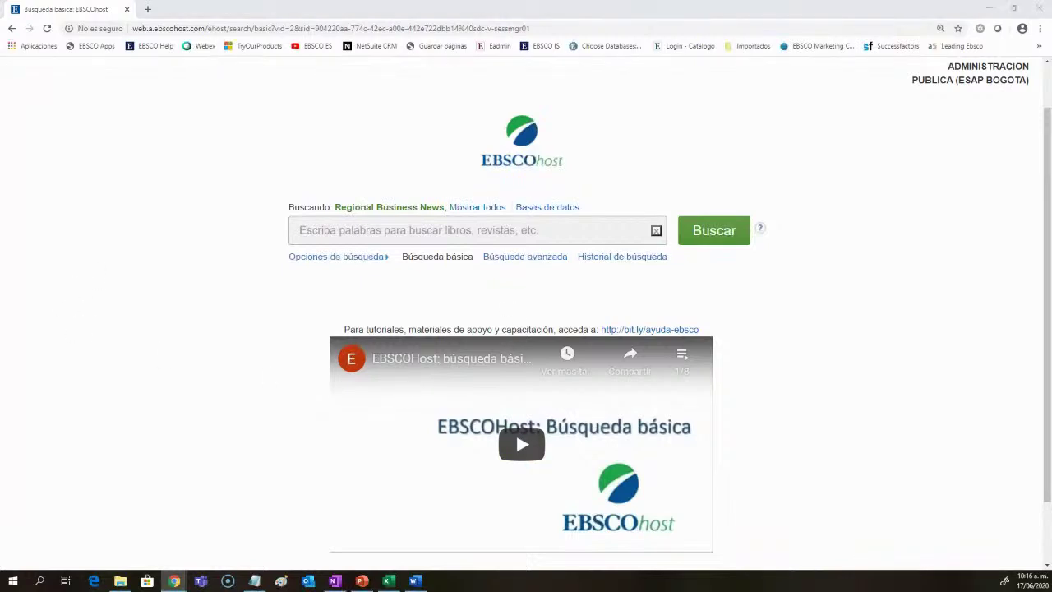
scroll(525, 329, down, 1)
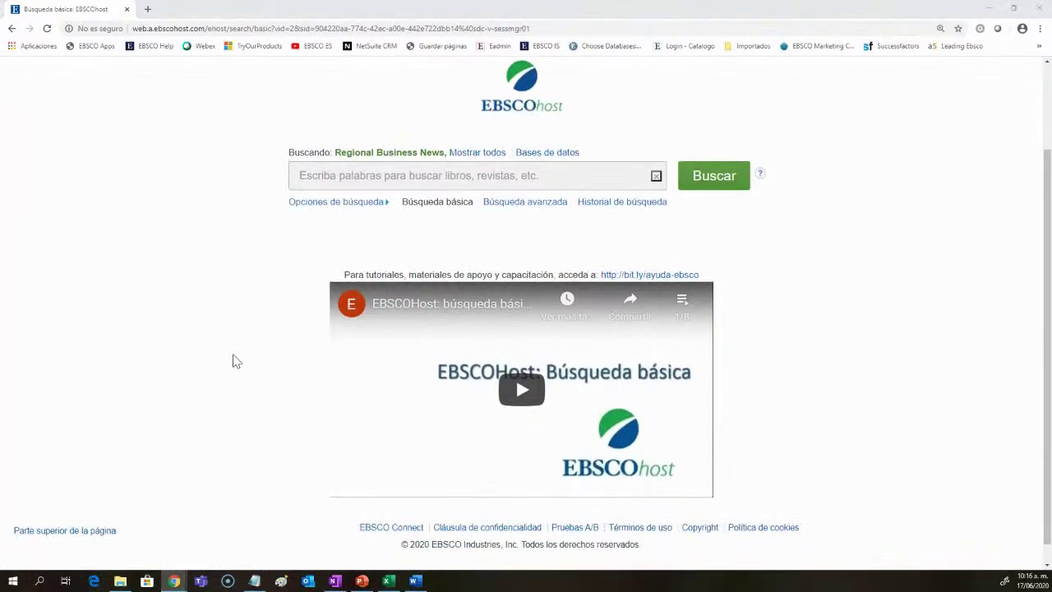
scroll(246, 361, up, 2)
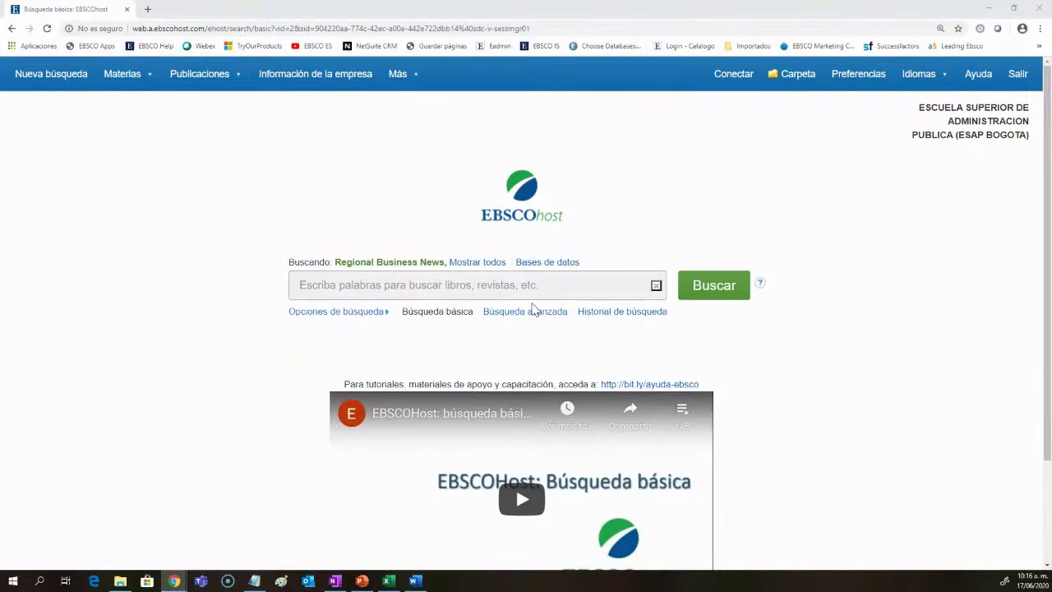
scroll(532, 309, down, 1)
click(386, 257)
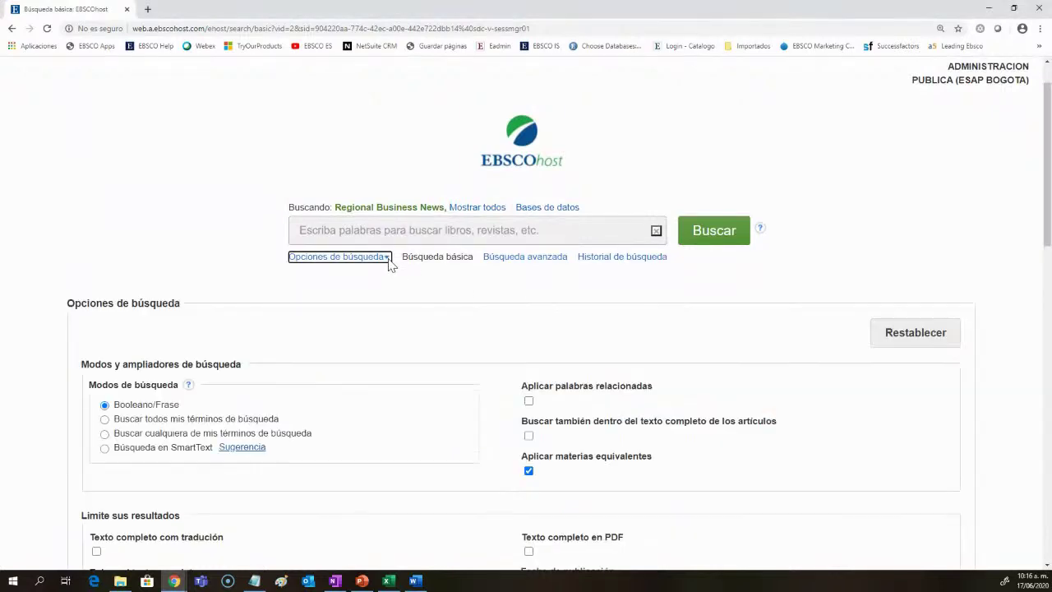
drag(400, 265, 485, 275)
click(388, 258)
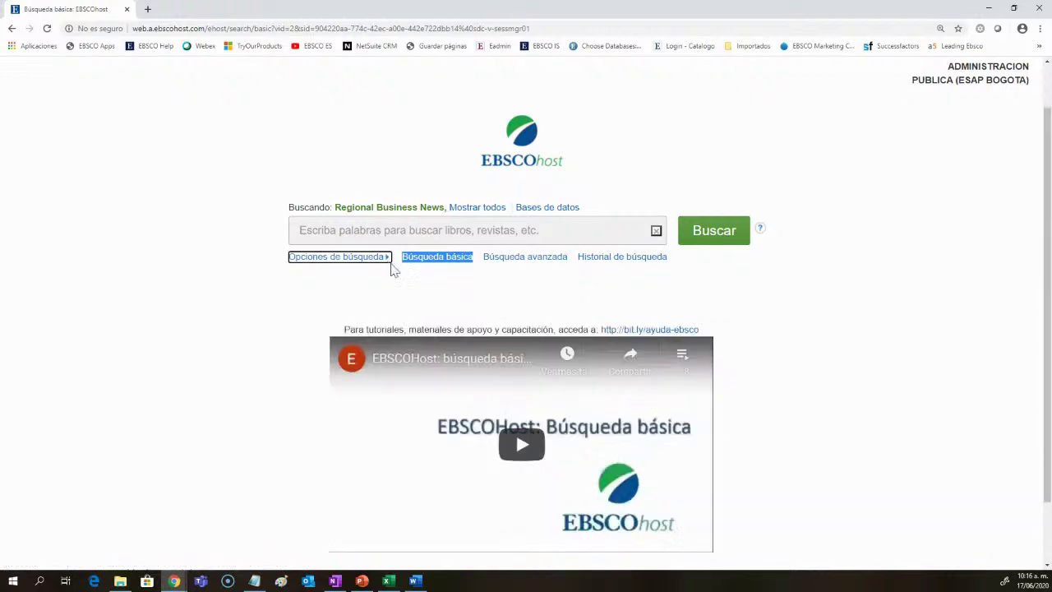
click(451, 235)
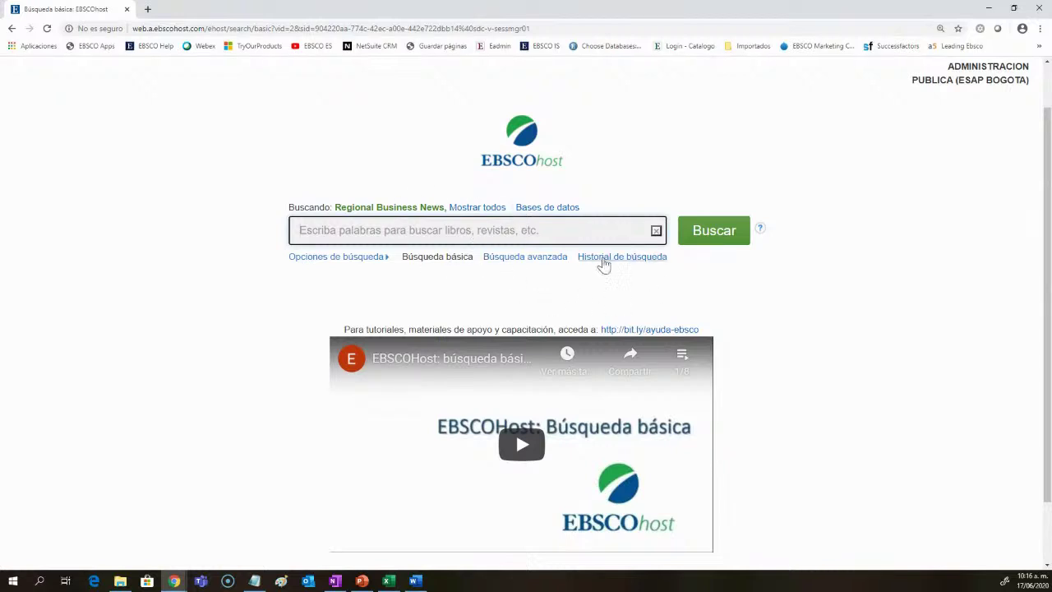
scroll(633, 271, down, 1)
scroll(632, 275, down, 1)
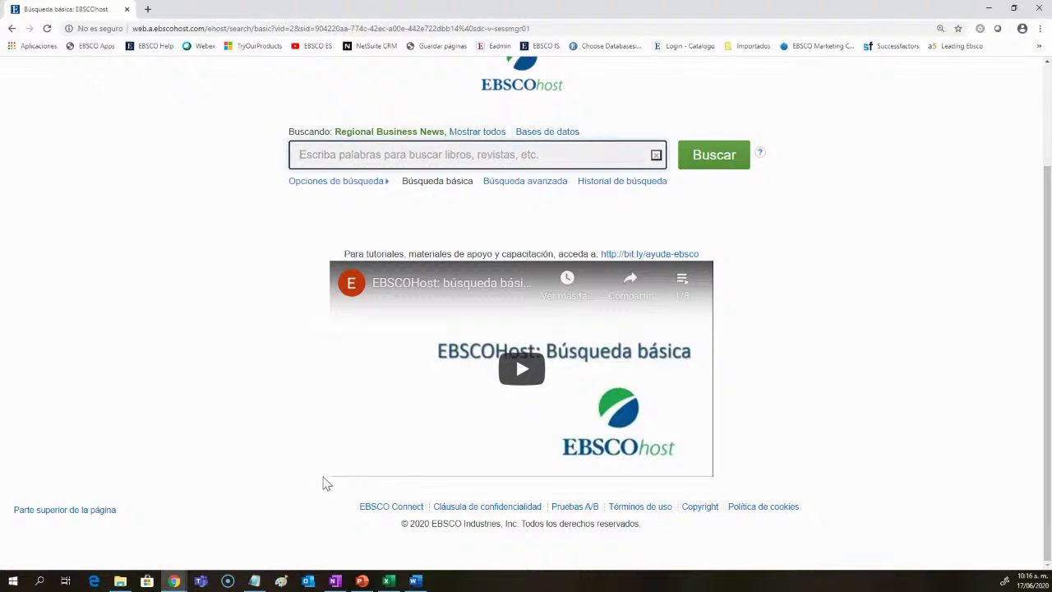
scroll(325, 484, up, 3)
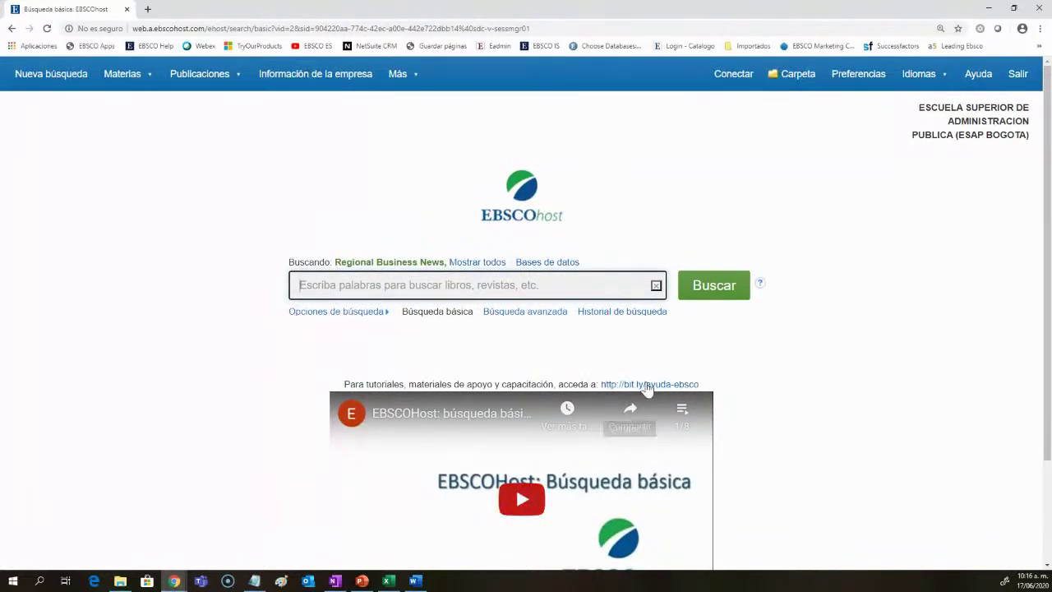
click(526, 313)
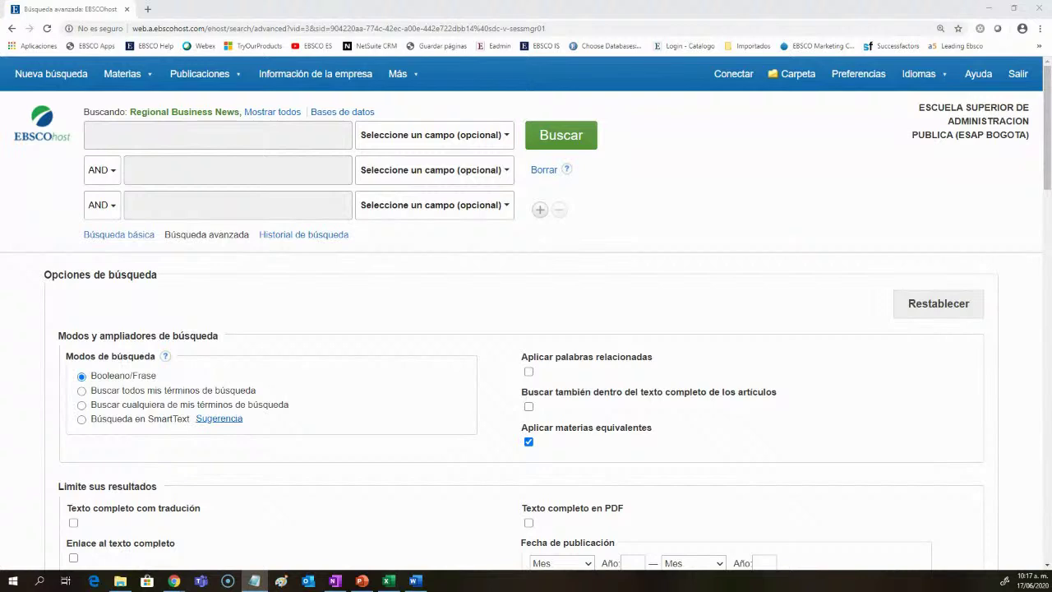
click(102, 205)
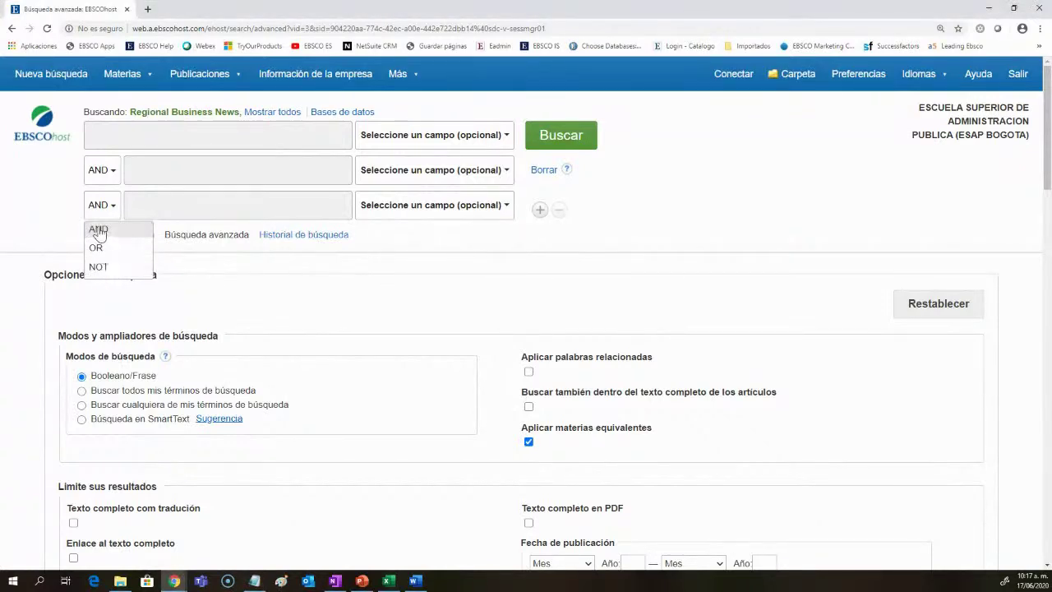
click(425, 207)
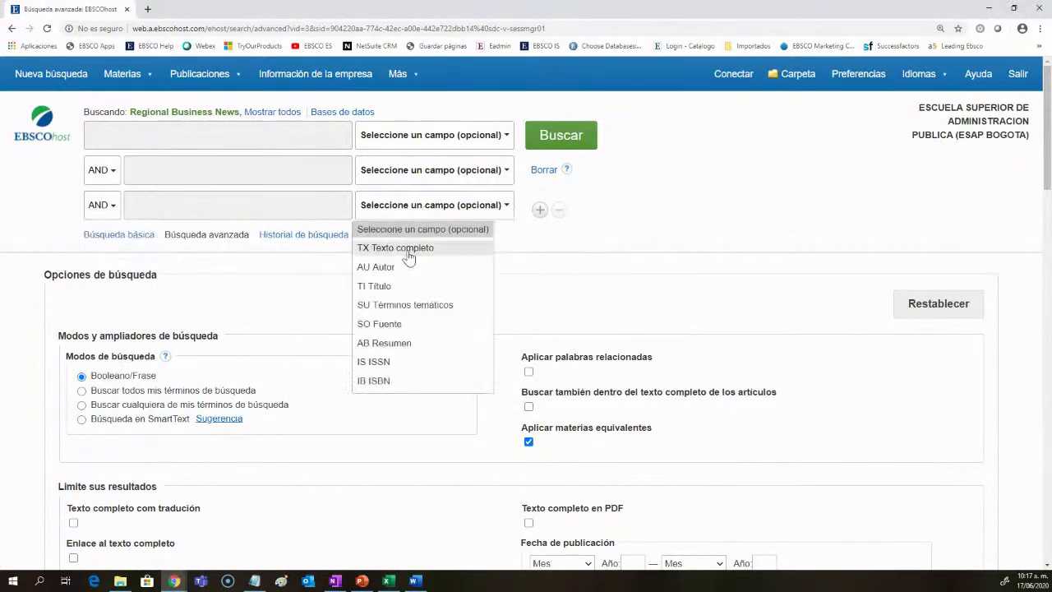
click(275, 275)
drag(216, 277, 39, 289)
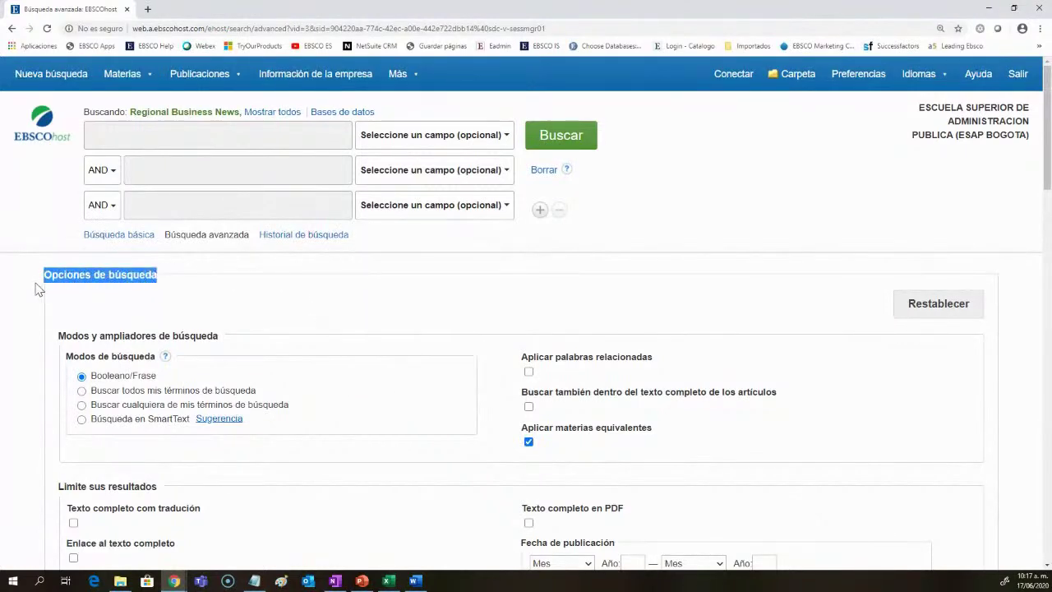
scroll(505, 390, down, 1)
scroll(505, 391, down, 1)
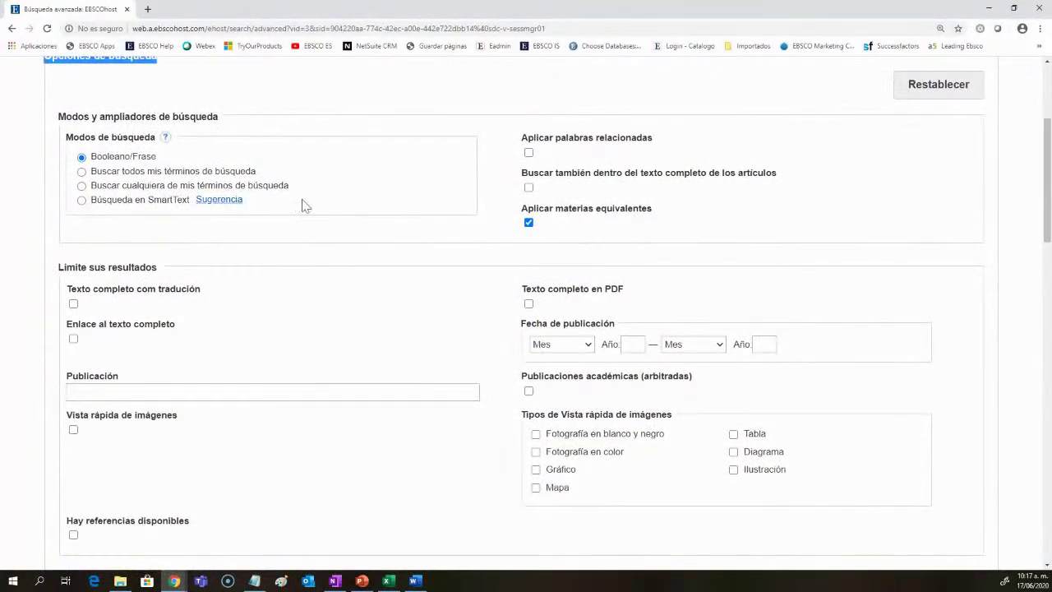
drag(236, 119, 57, 117)
drag(161, 267, 59, 271)
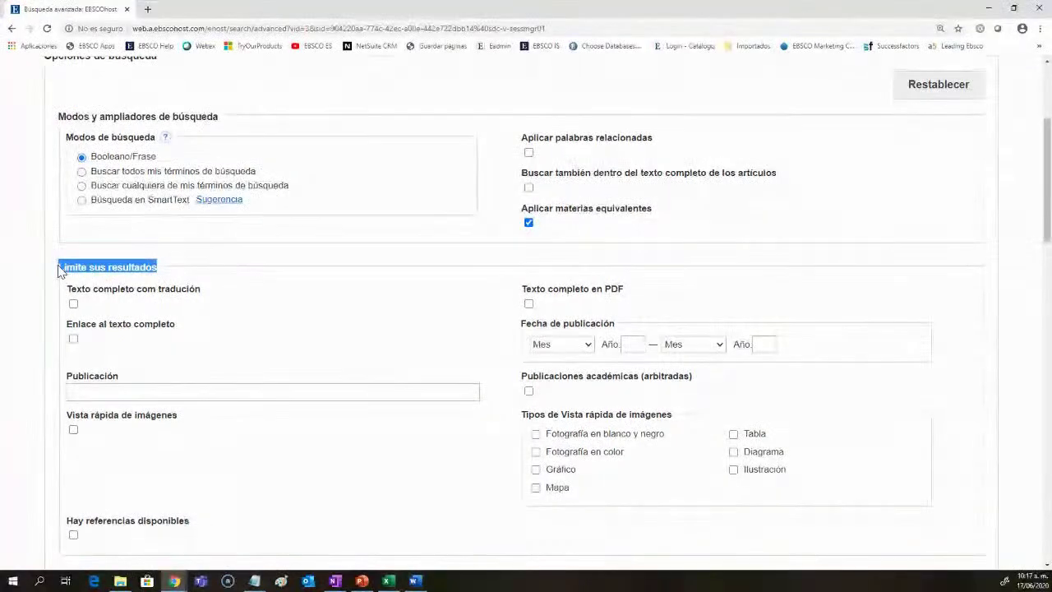
scroll(322, 302, up, 3)
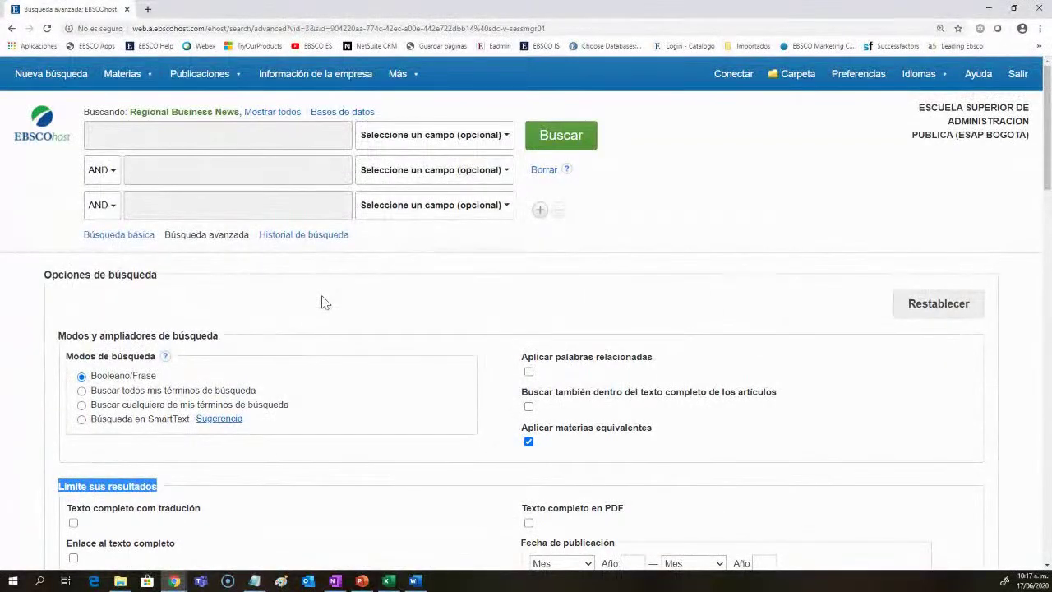
scroll(323, 301, down, 1)
drag(221, 227, 100, 226)
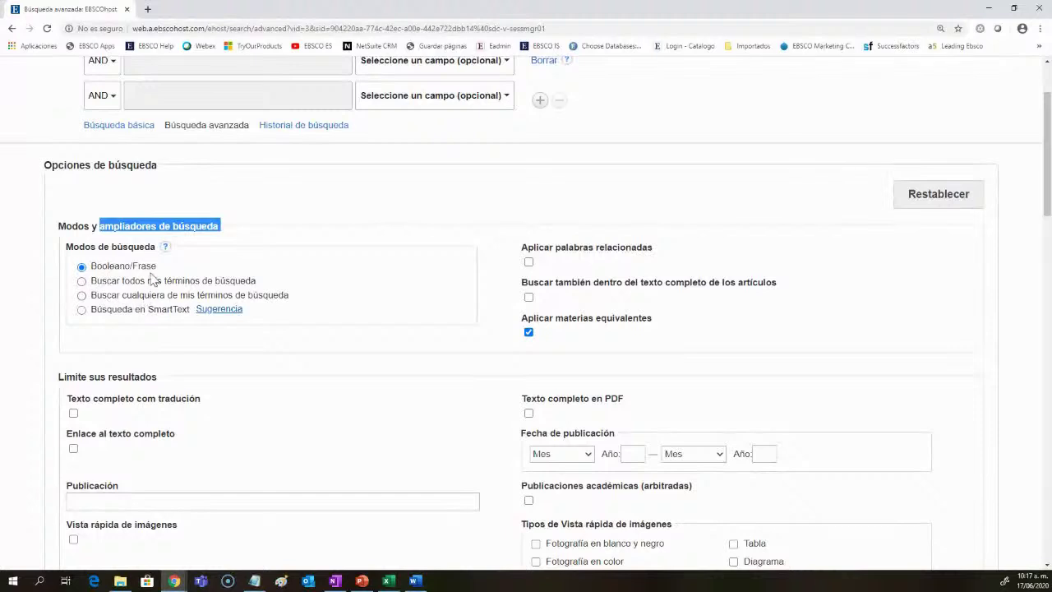
click(81, 281)
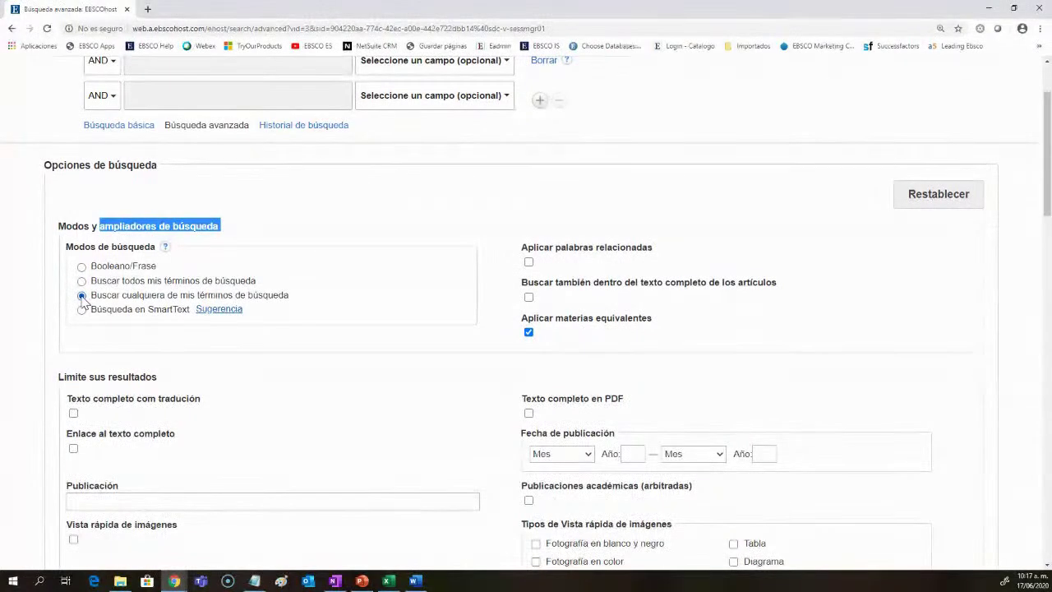
scroll(228, 412, up, 2)
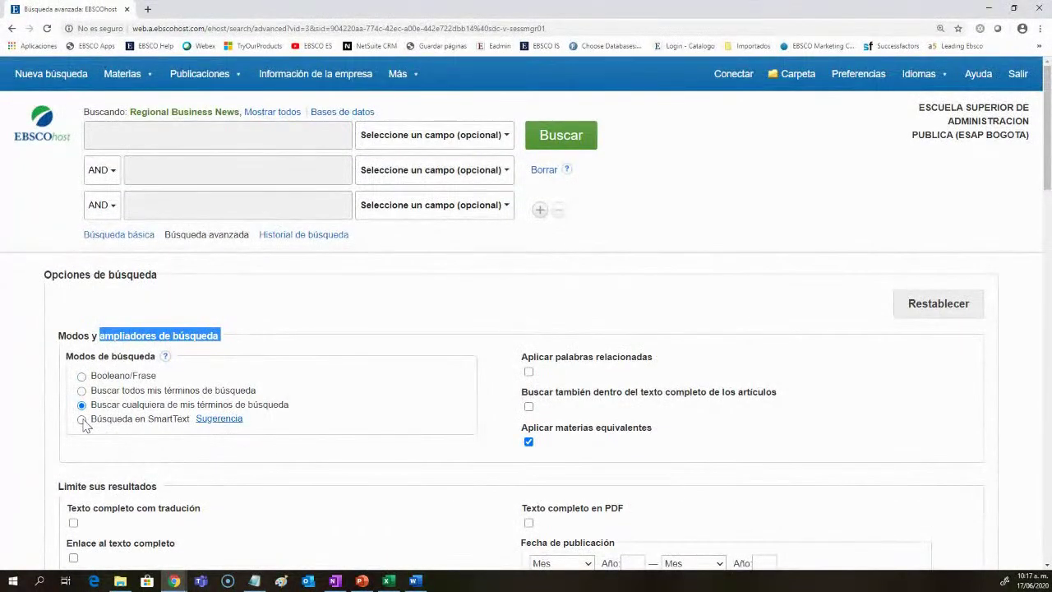
click(82, 420)
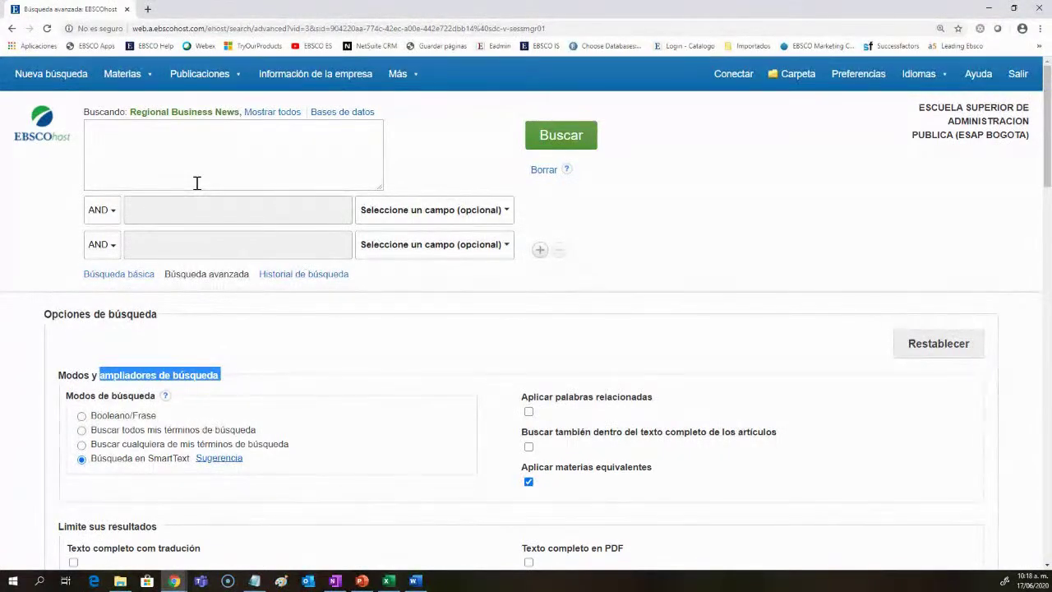
click(82, 416)
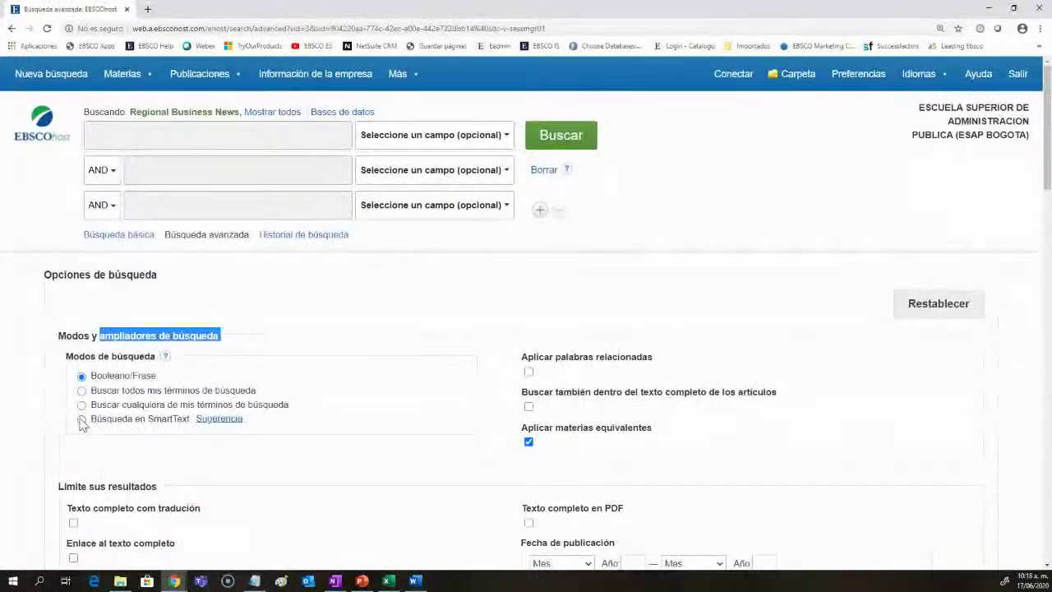
drag(653, 358, 526, 367)
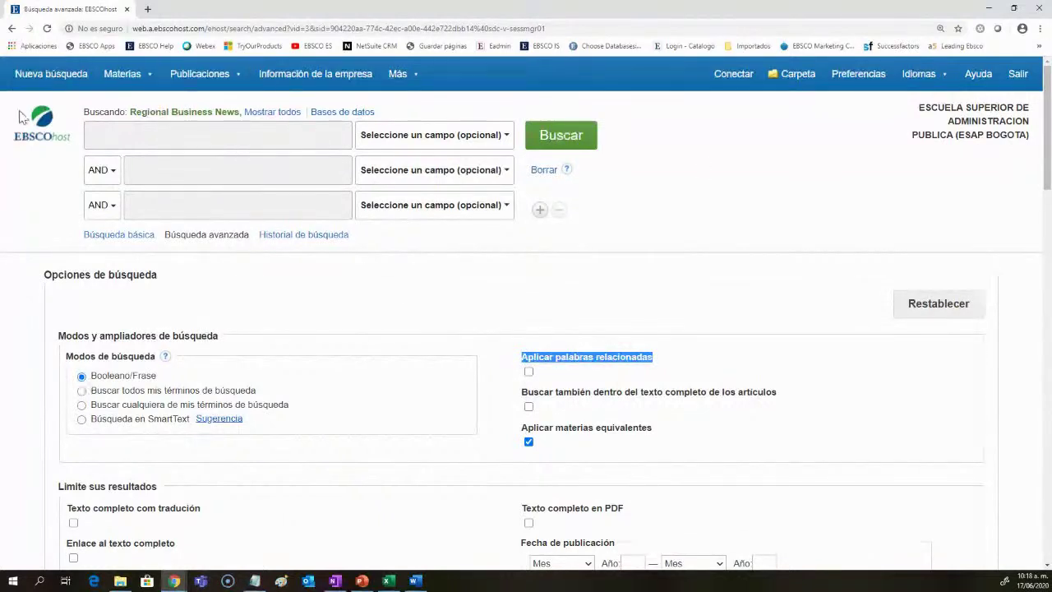
mouse_move(123, 78)
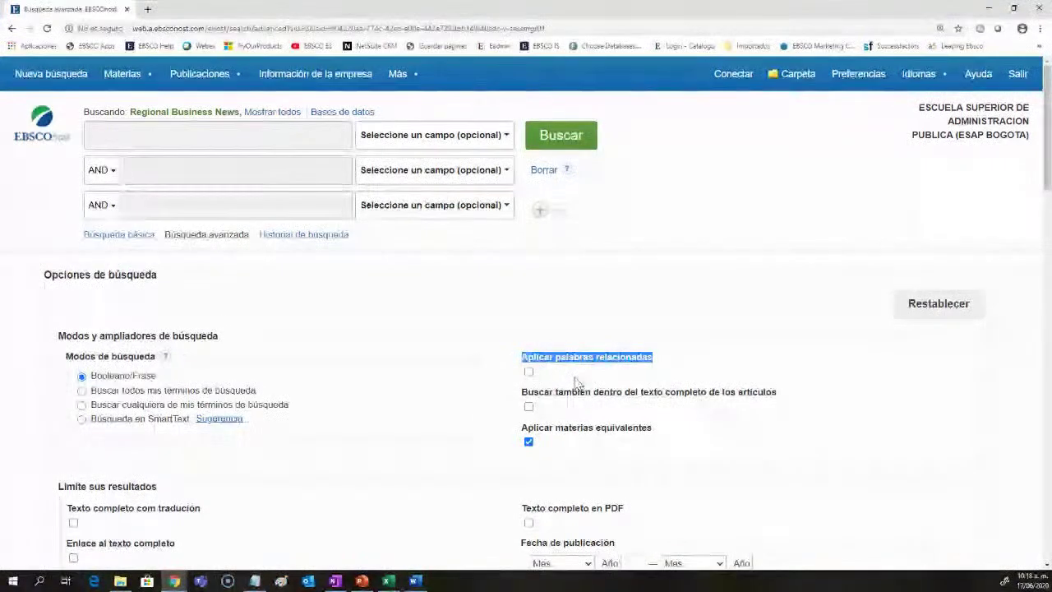
click(528, 372)
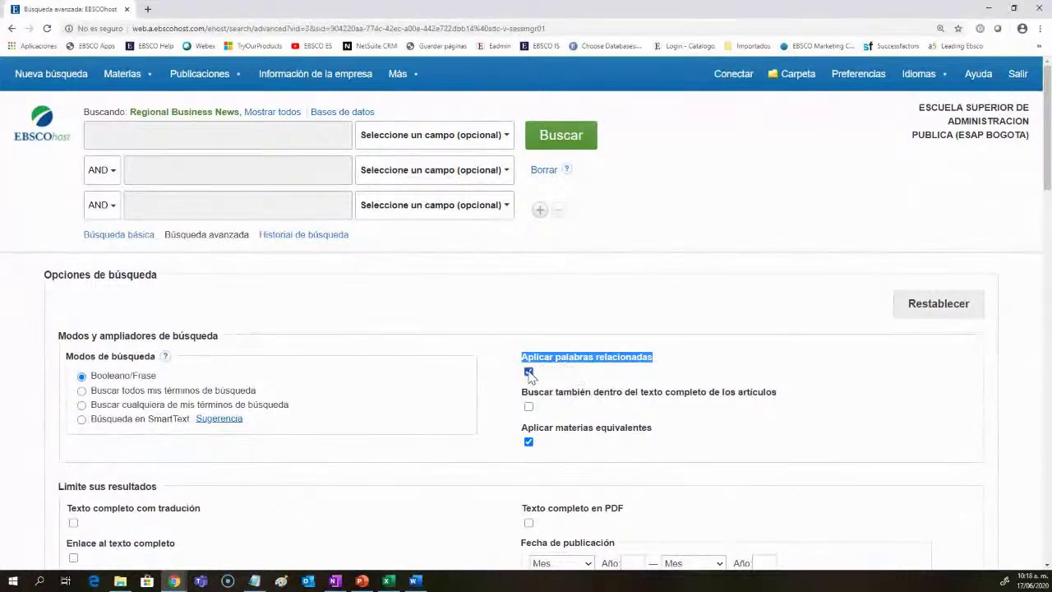
click(528, 372)
click(434, 209)
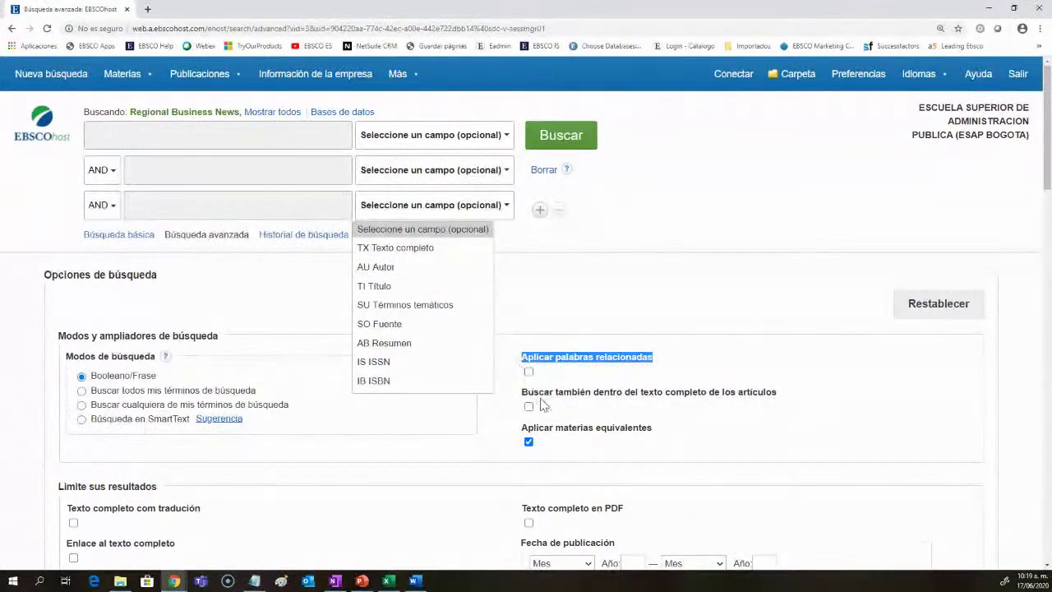
click(801, 419)
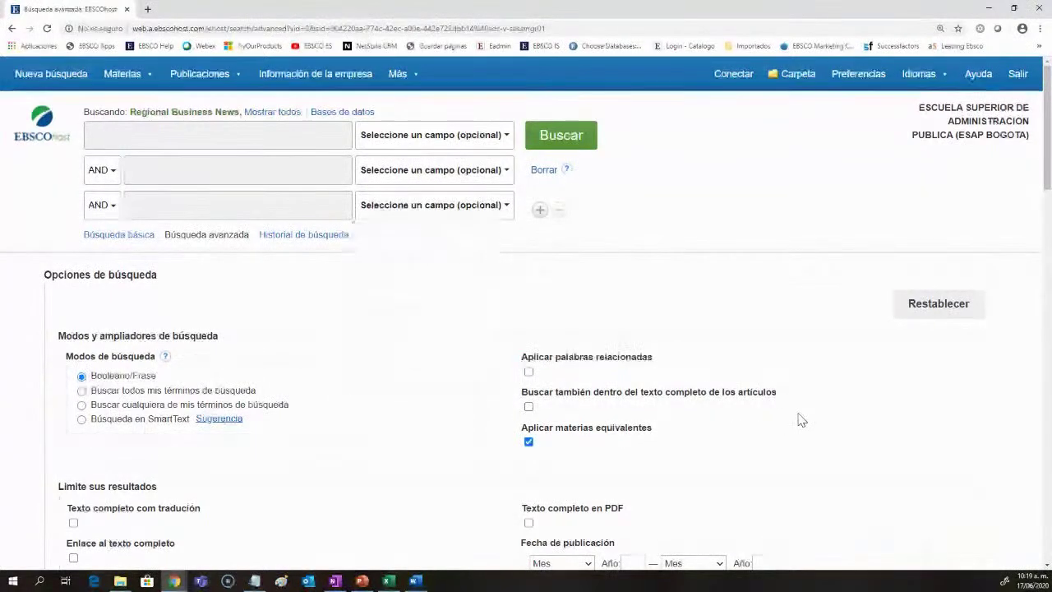
scroll(750, 363, down, 1)
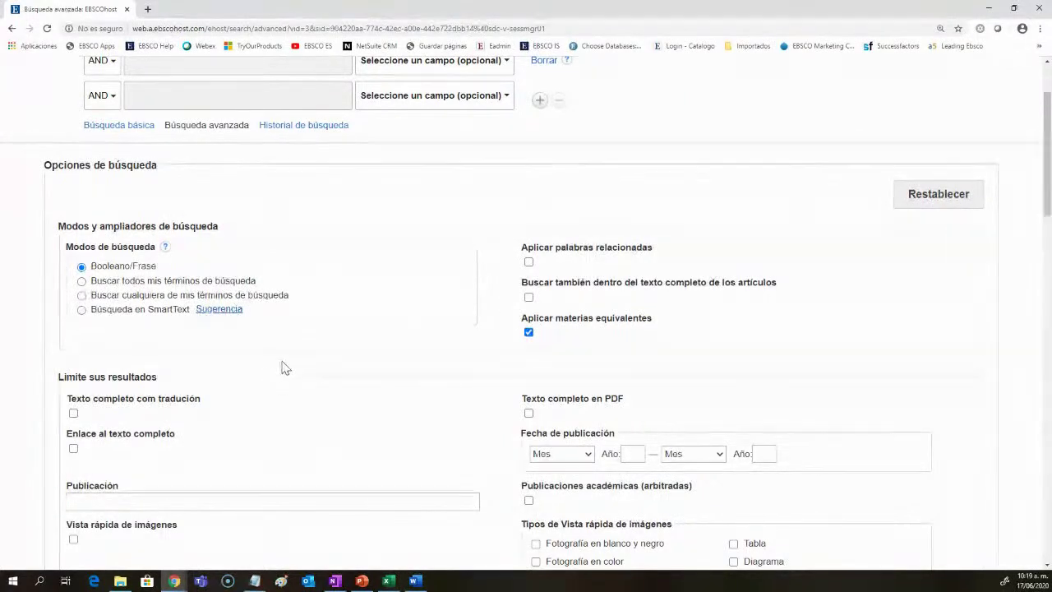
scroll(282, 368, down, 2)
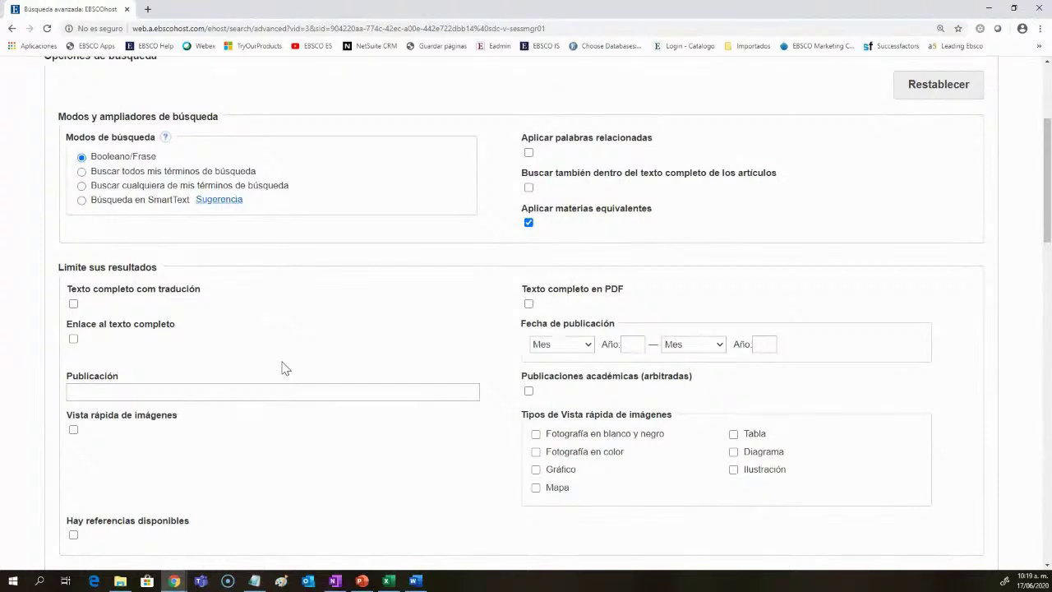
scroll(282, 367, up, 4)
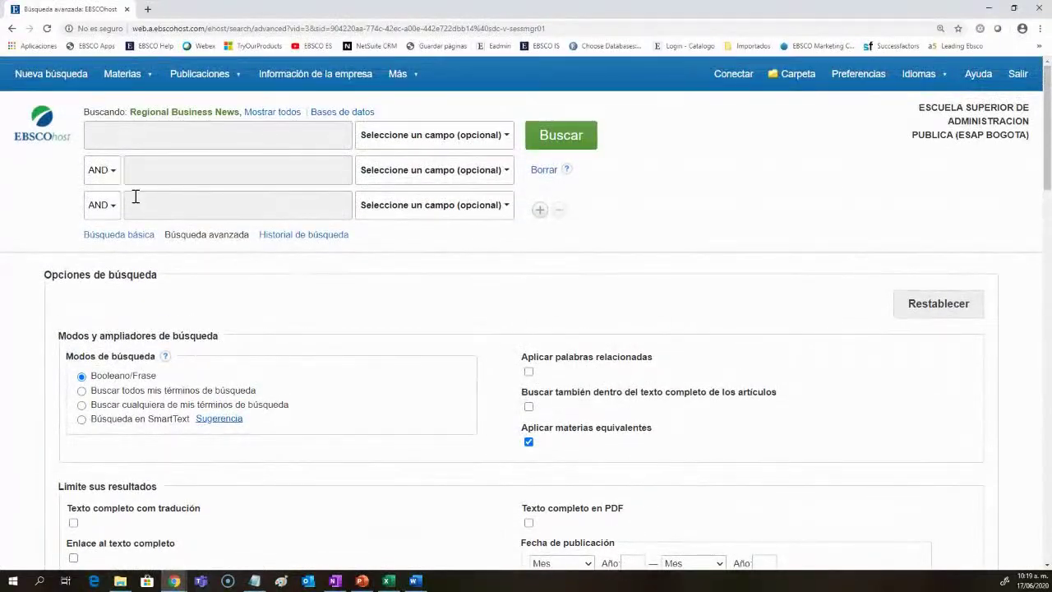
scroll(181, 340, down, 6)
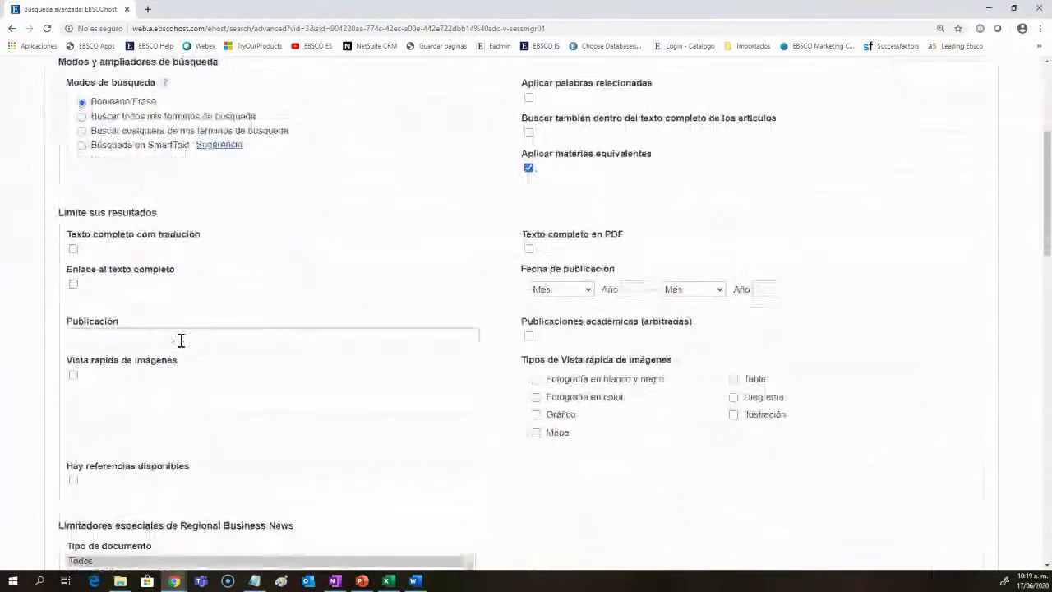
drag(160, 105, 60, 102)
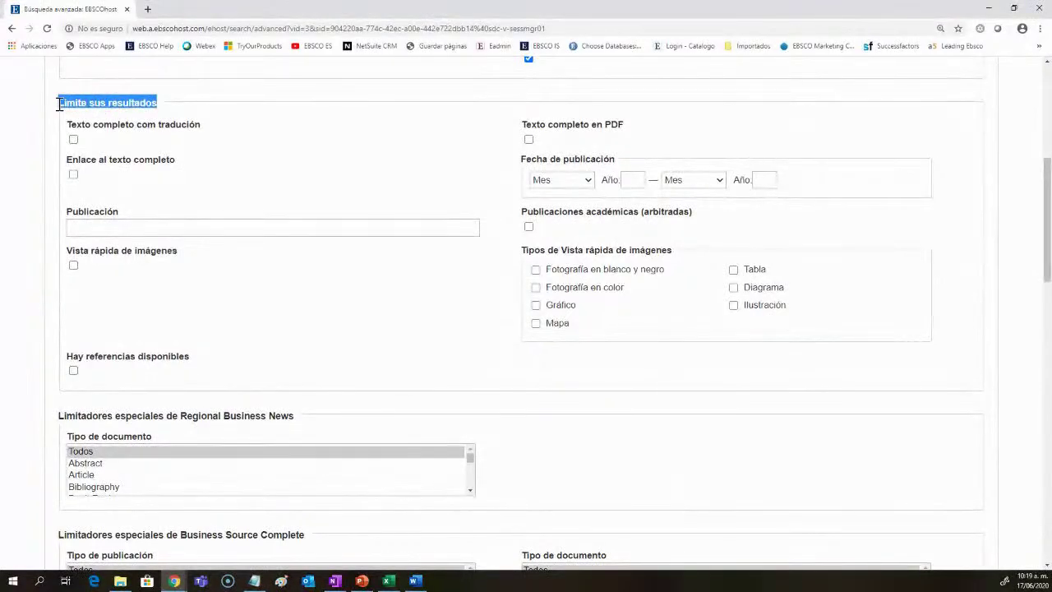
scroll(402, 419, up, 1)
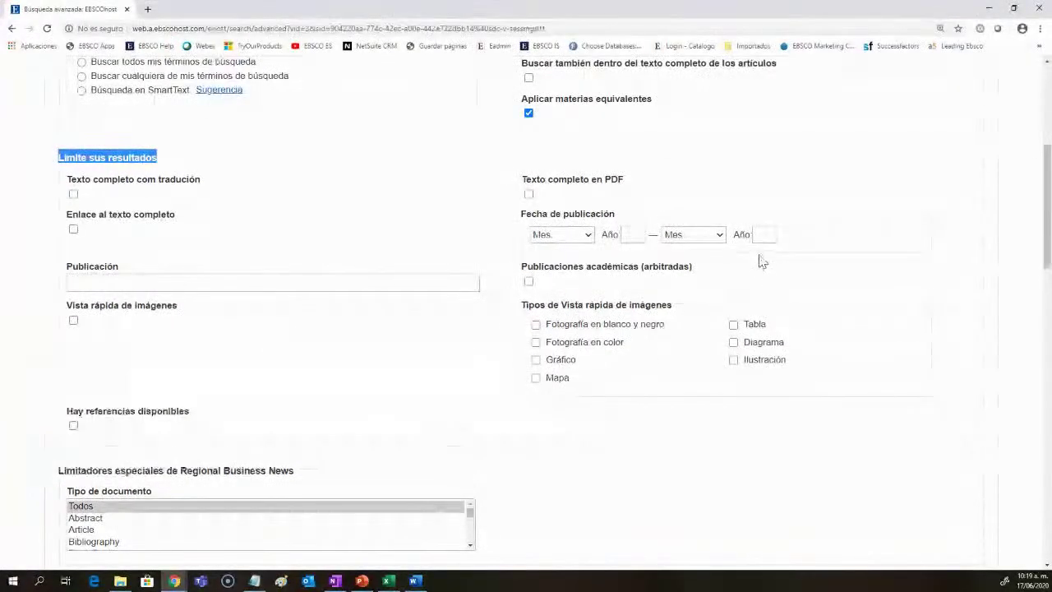
click(690, 235)
click(654, 238)
click(565, 236)
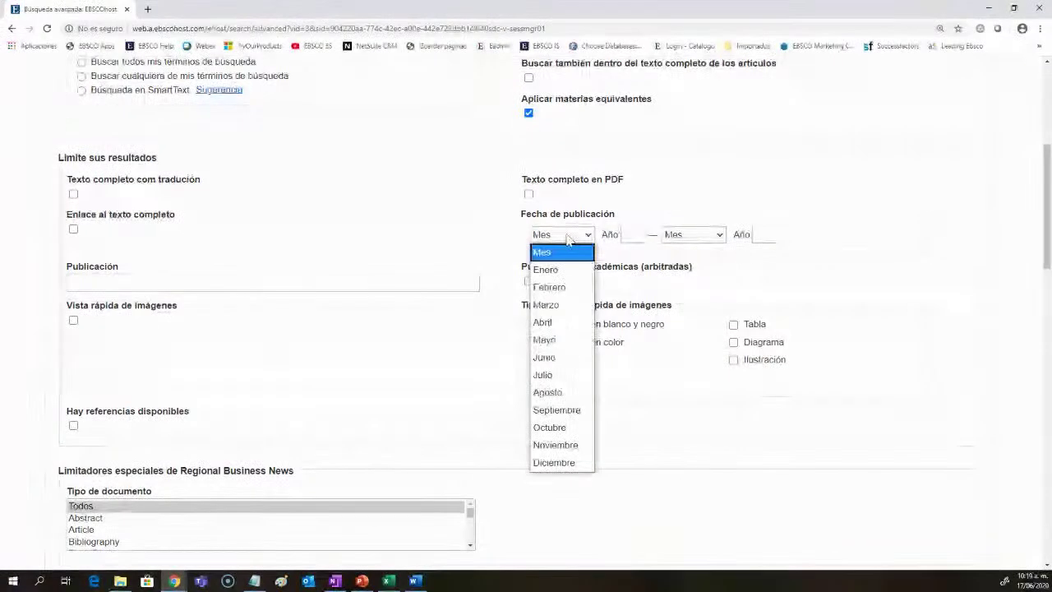
click(567, 239)
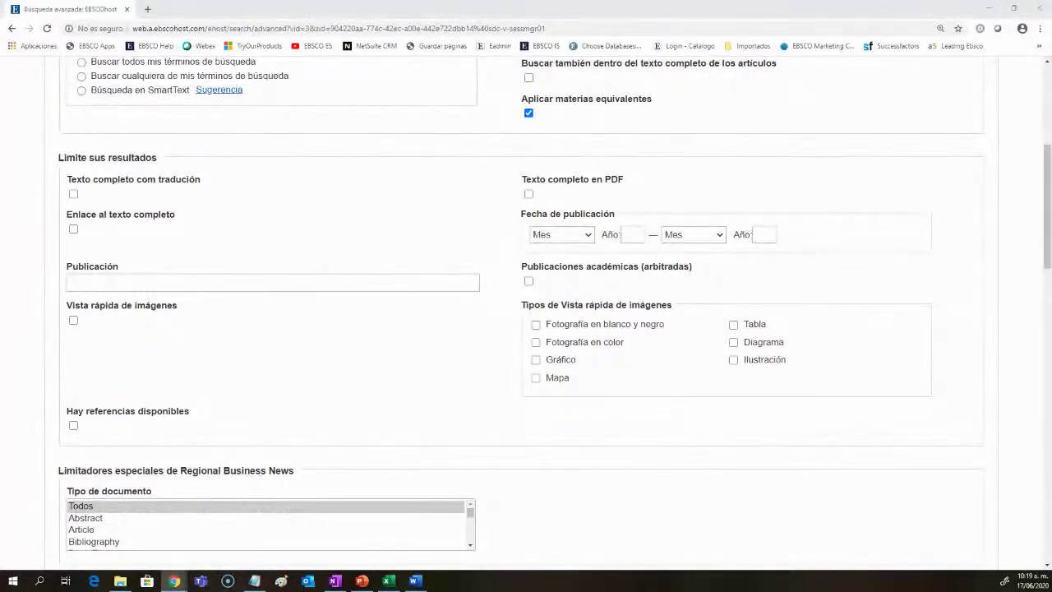
scroll(289, 267, down, 1)
click(270, 233)
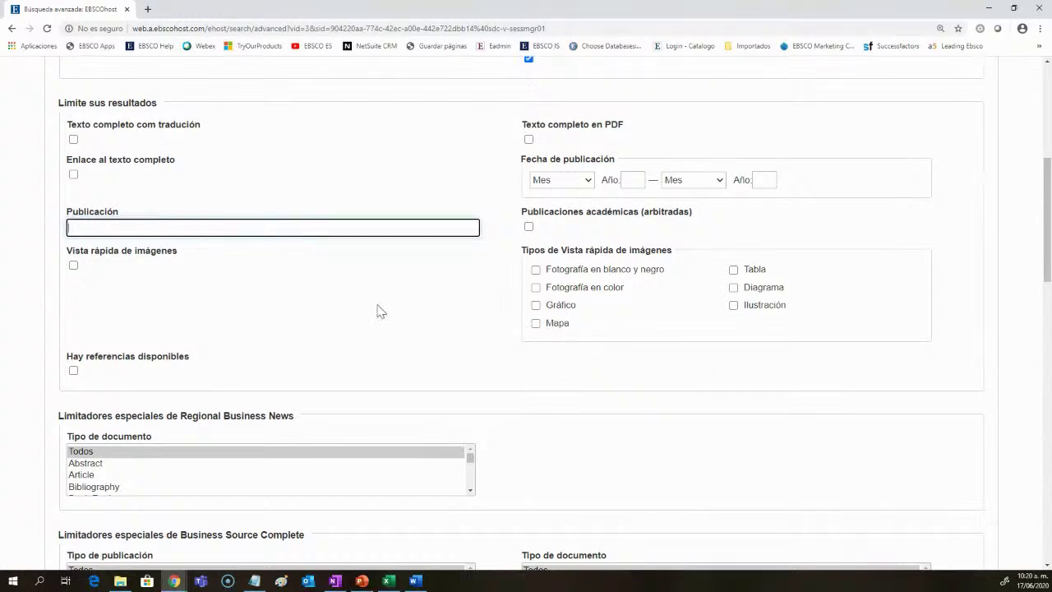
scroll(358, 311, down, 3)
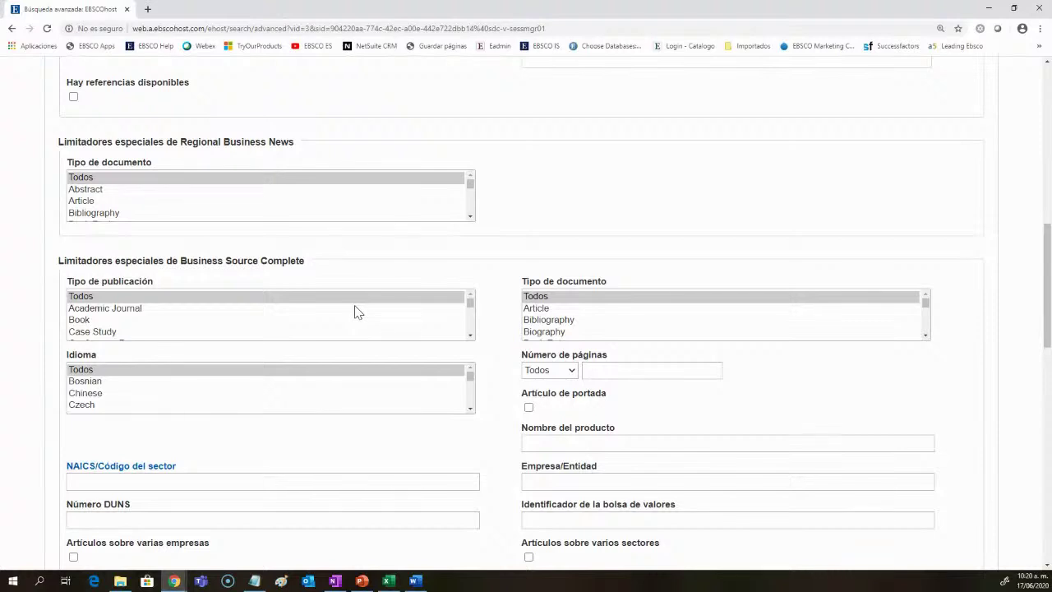
drag(305, 261, 184, 261)
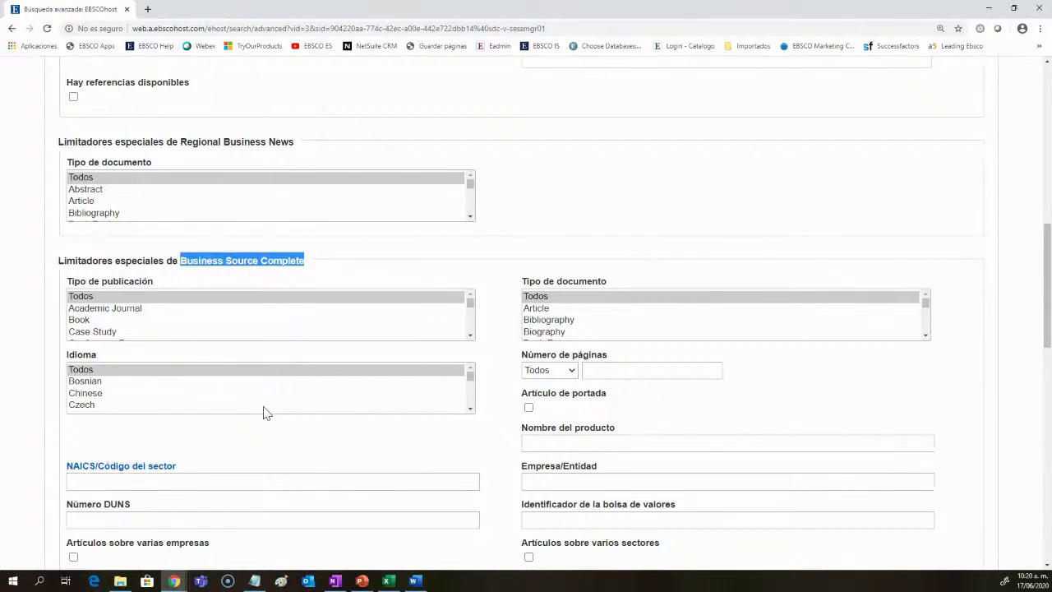
scroll(266, 401, up, 2)
drag(294, 306, 178, 307)
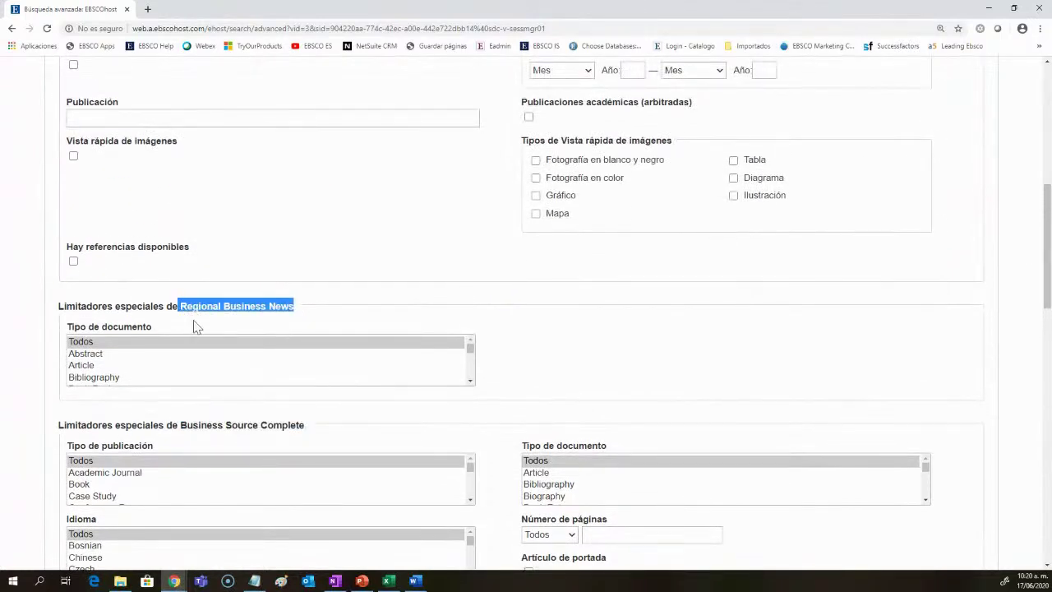
scroll(254, 385, down, 5)
scroll(530, 418, down, 3)
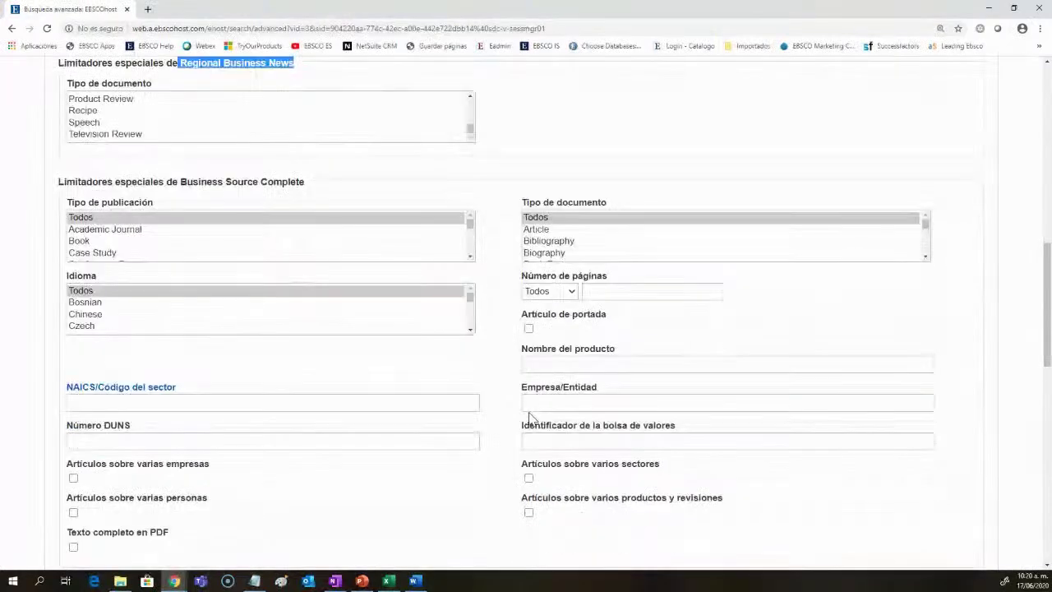
scroll(530, 418, down, 2)
drag(311, 401, 188, 403)
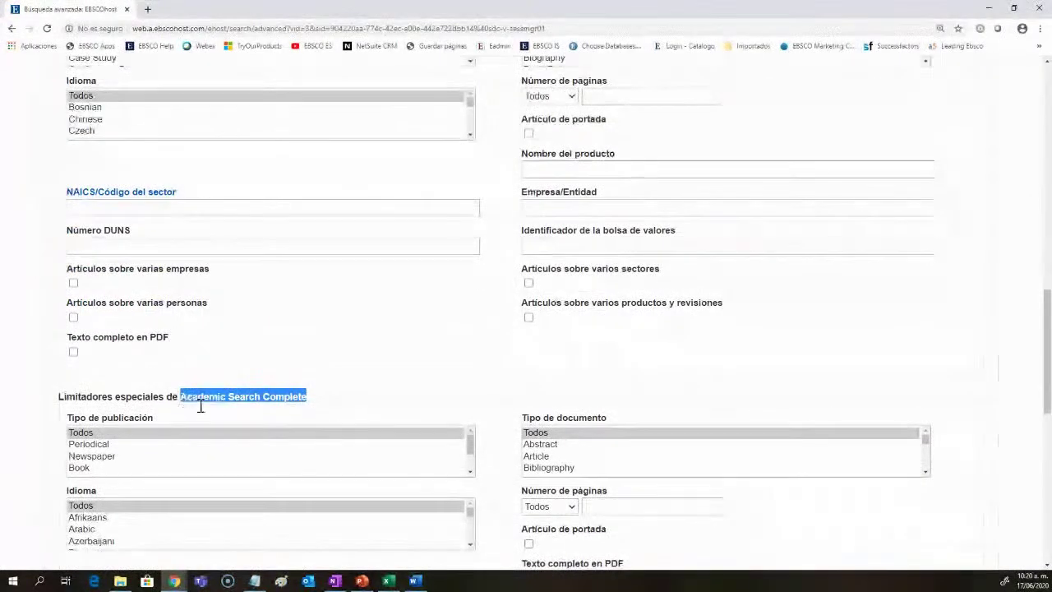
scroll(217, 421, down, 3)
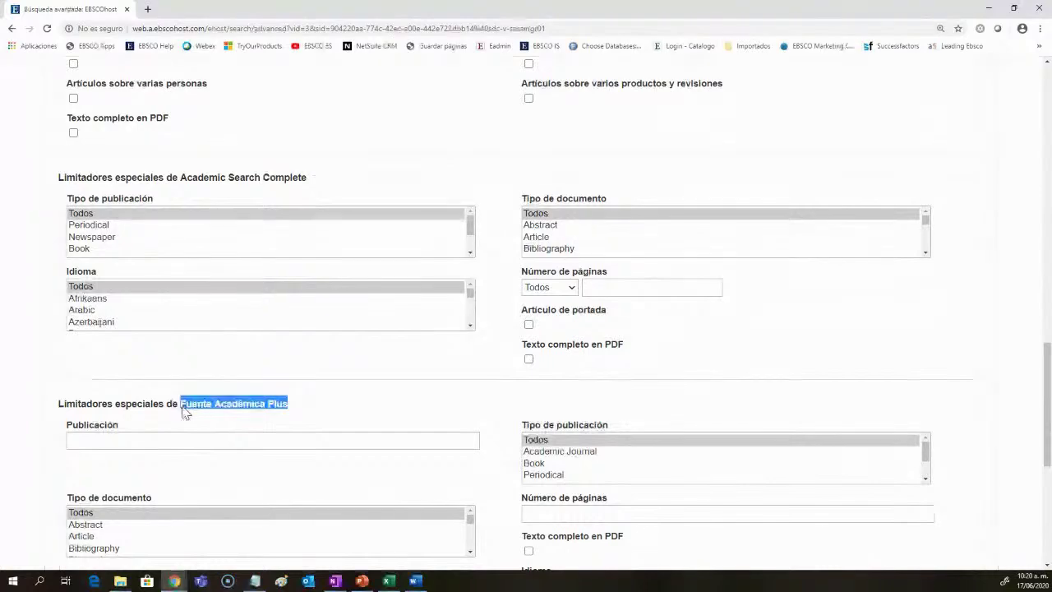
scroll(186, 406, down, 4)
drag(327, 340, 182, 345)
scroll(458, 458, up, 2)
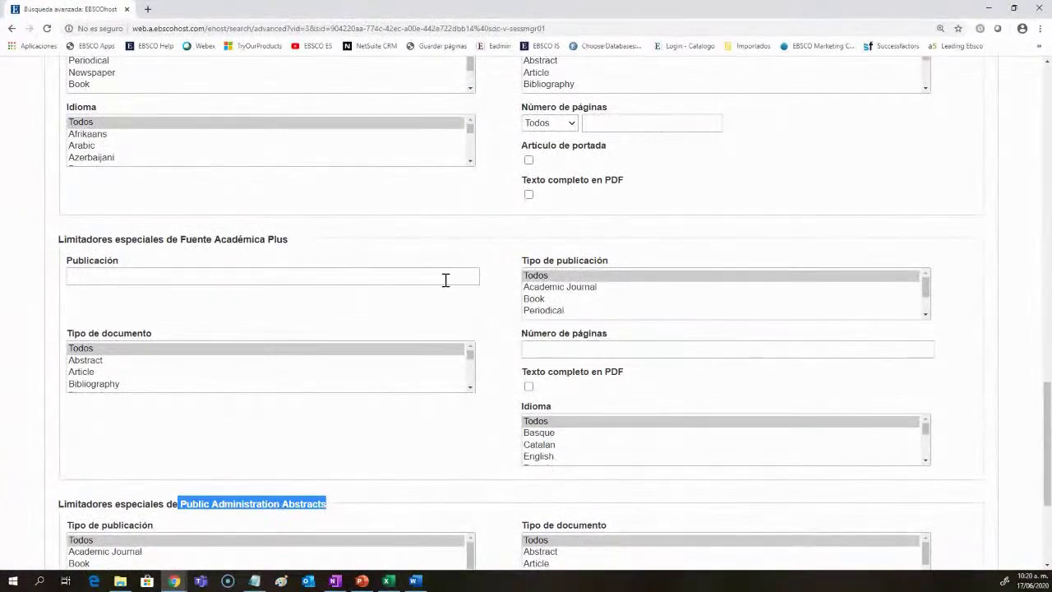
scroll(243, 381, up, 1)
scroll(424, 451, up, 3)
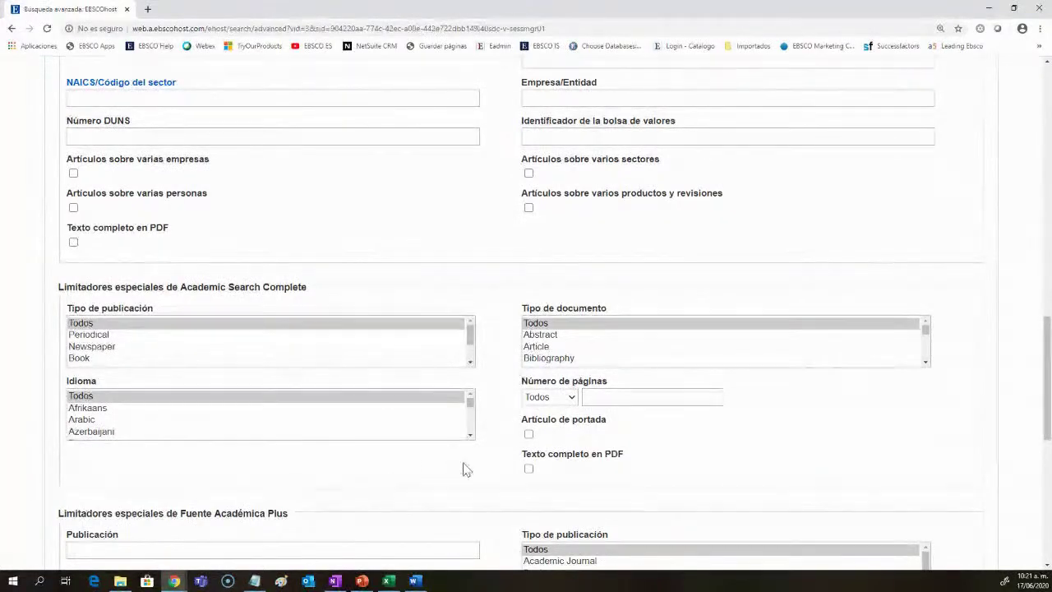
scroll(464, 468, up, 4)
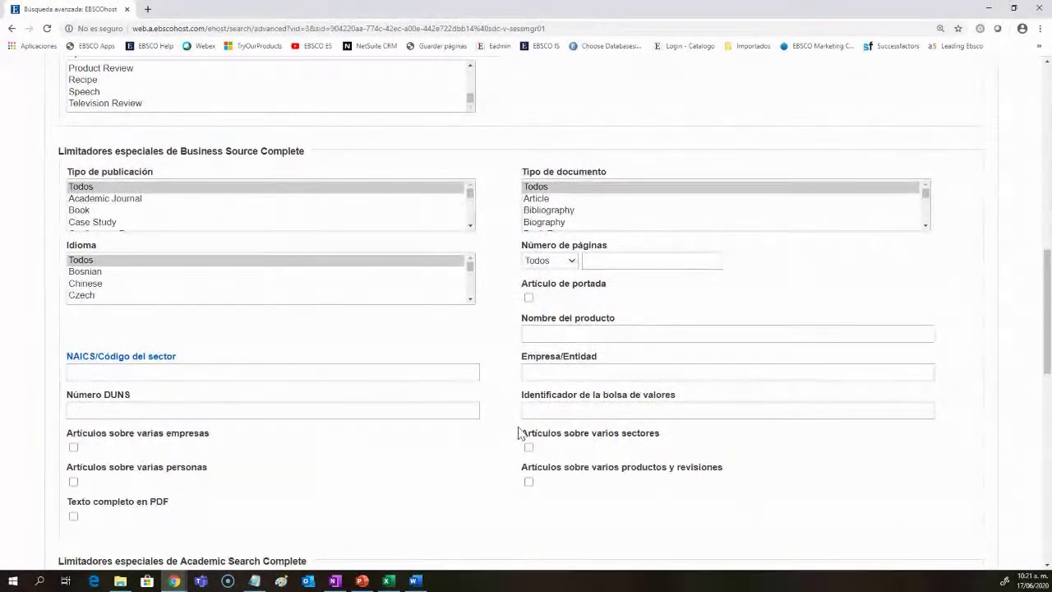
scroll(364, 446, up, 15)
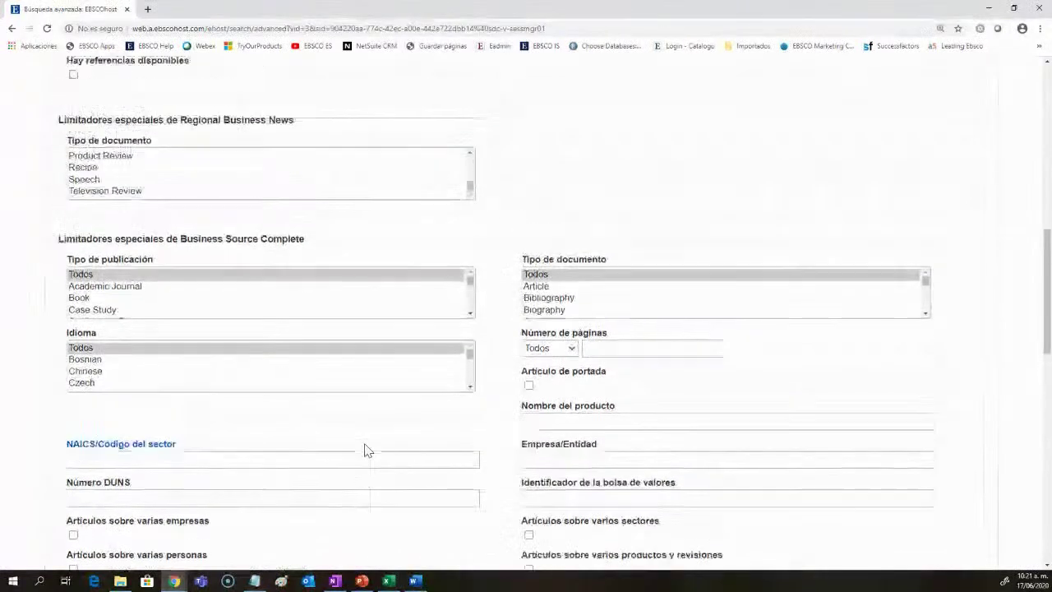
double_click(135, 275)
click(245, 285)
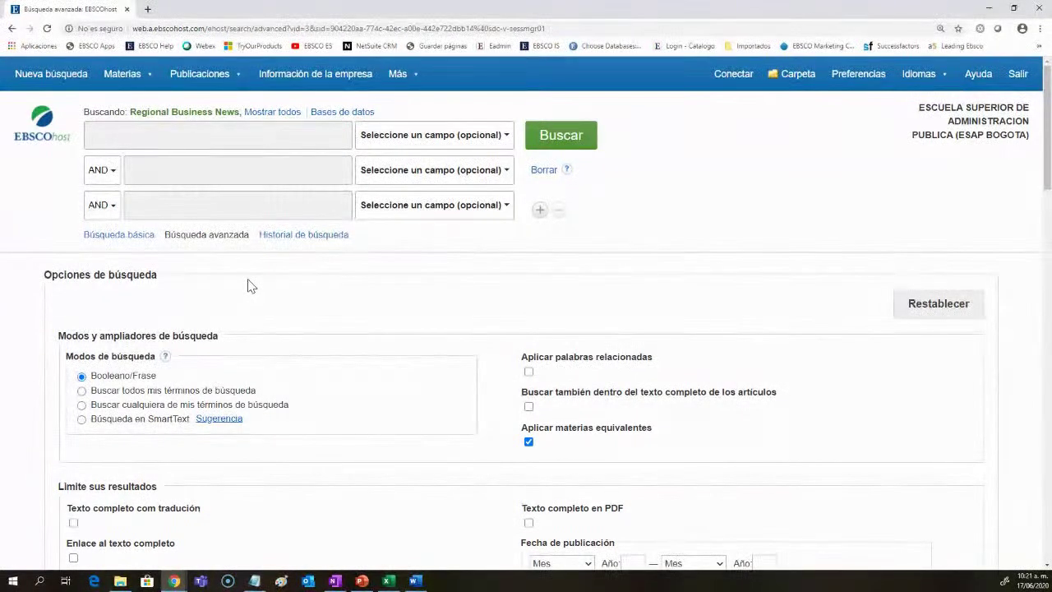
Step: Run a TI Título search for economia and note its 8,011 results
click(403, 136)
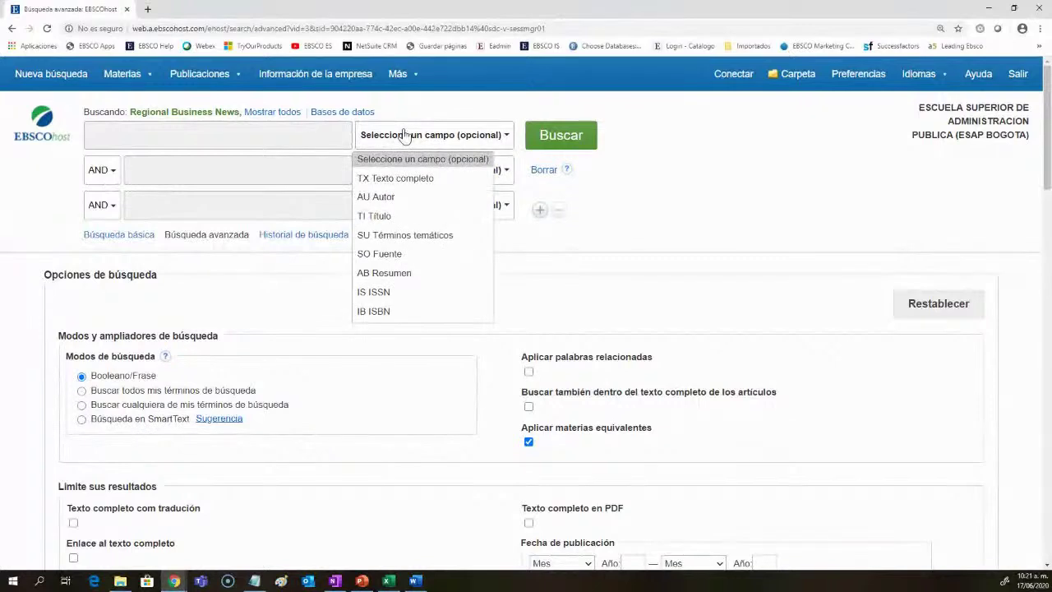
click(386, 216)
click(318, 142)
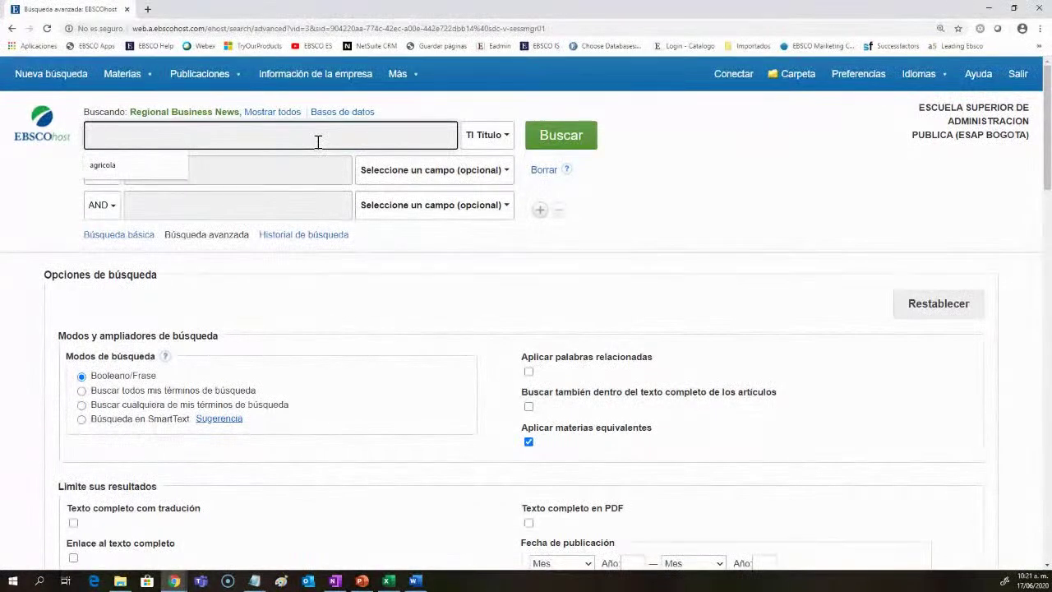
text(econom)
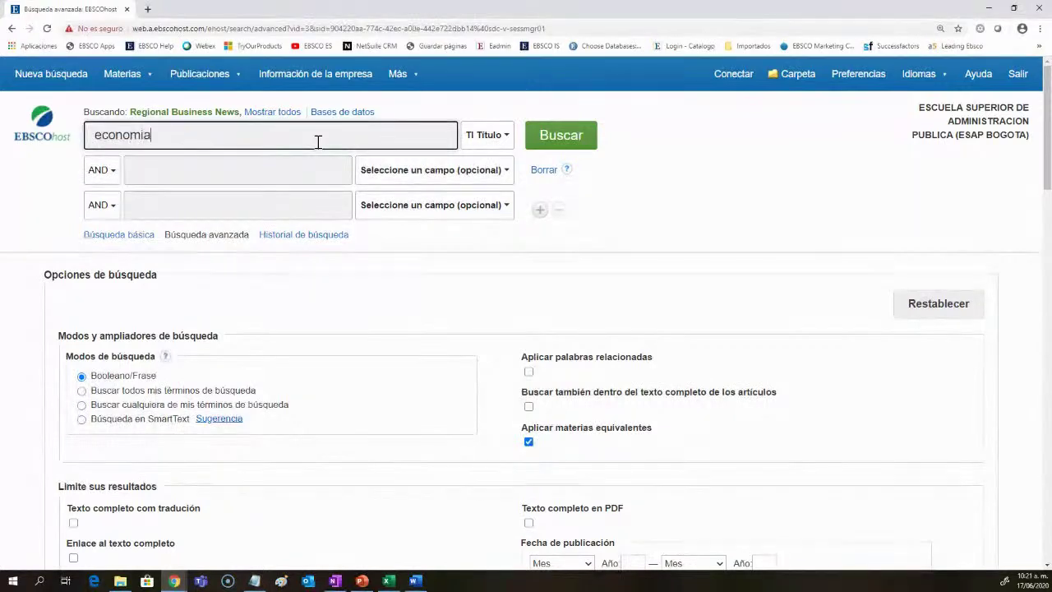
text(ia)
key(Return)
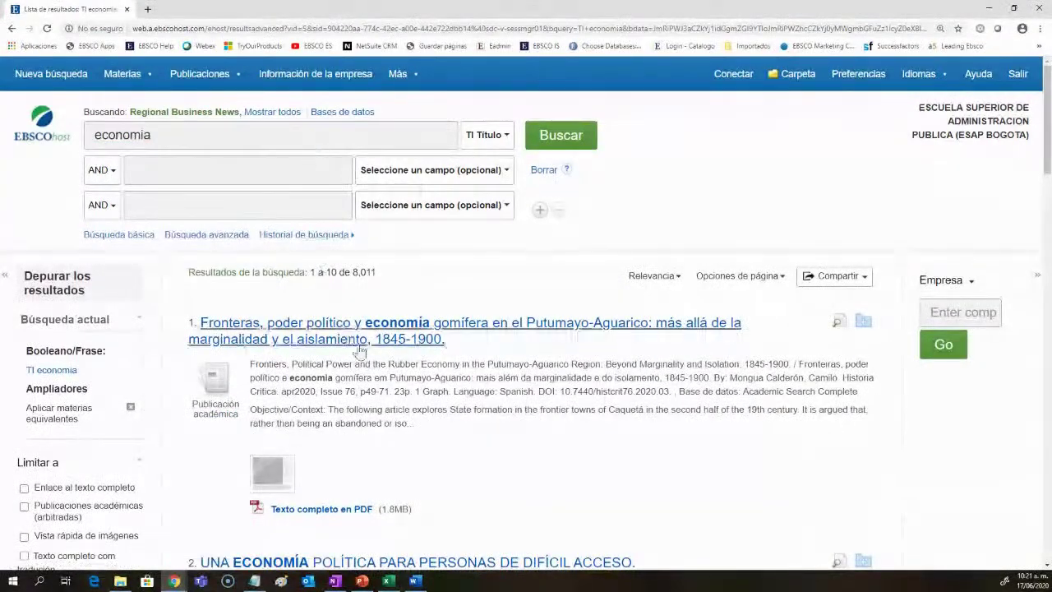
scroll(405, 331, down, 2)
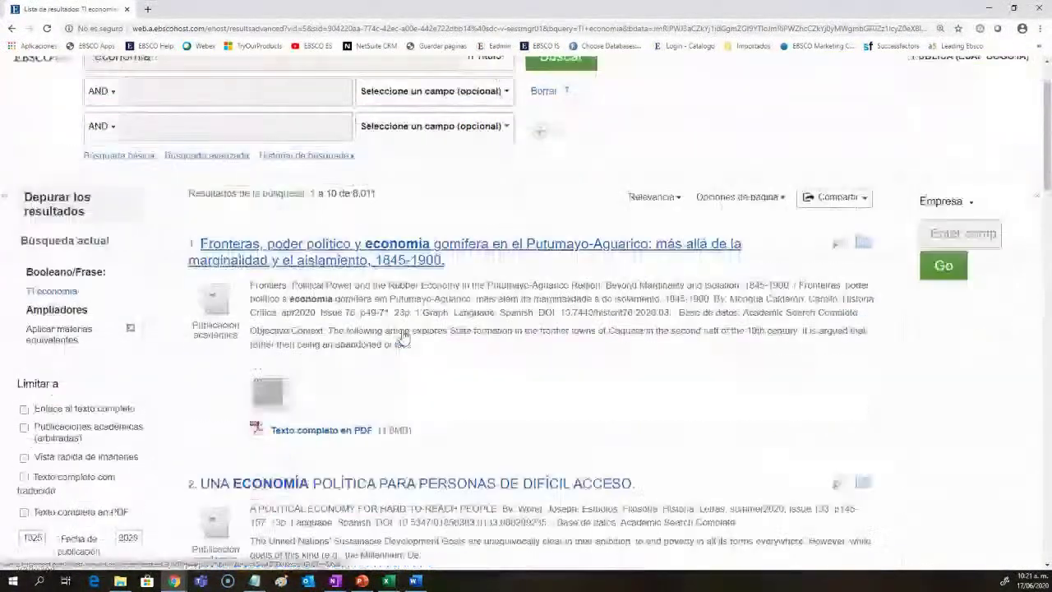
scroll(404, 345, down, 3)
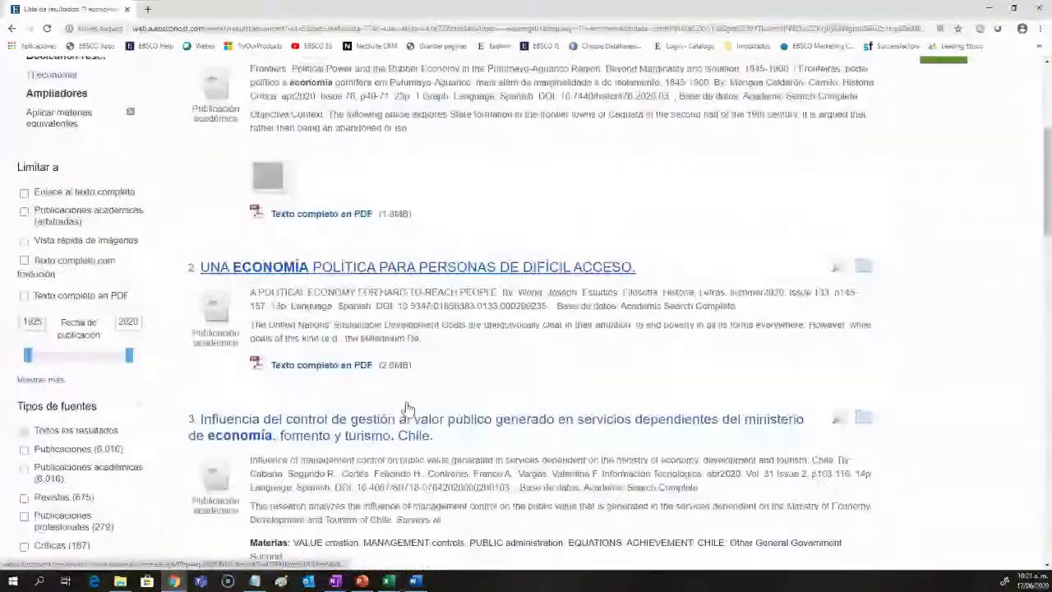
scroll(430, 402, up, 7)
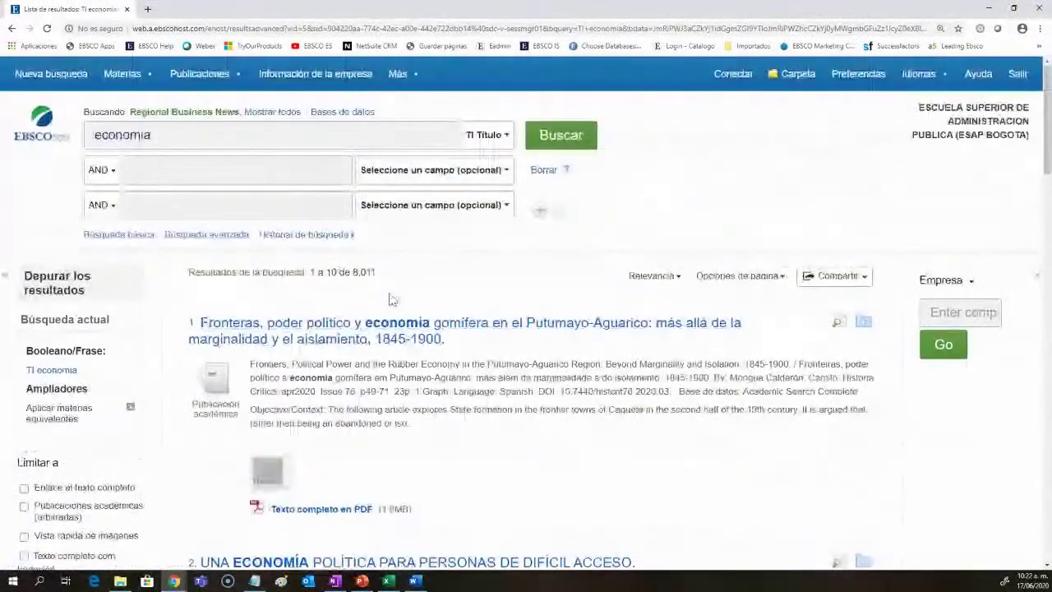
drag(370, 272, 340, 272)
click(372, 279)
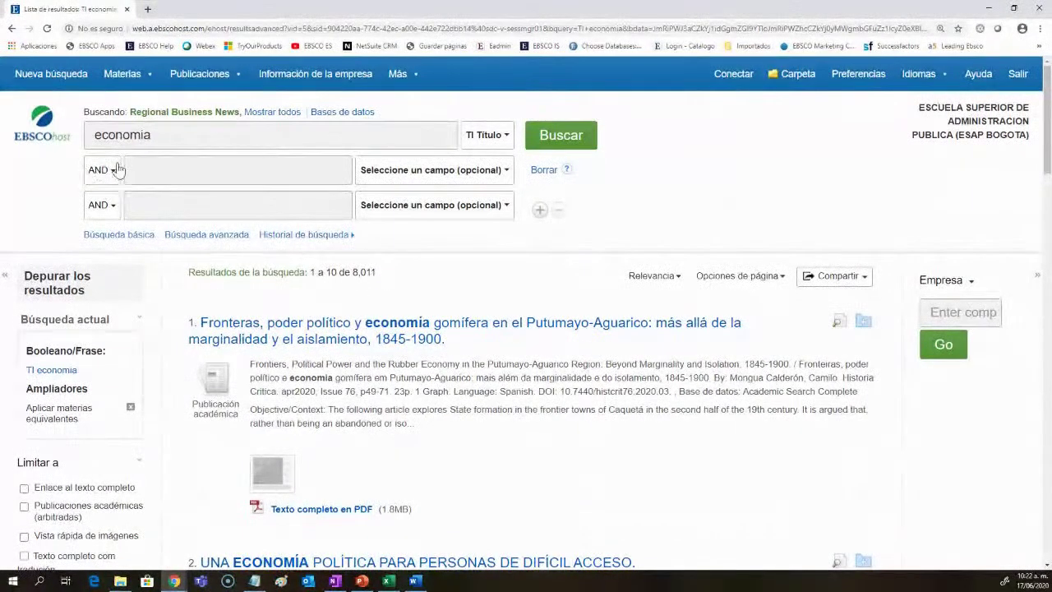
click(184, 168)
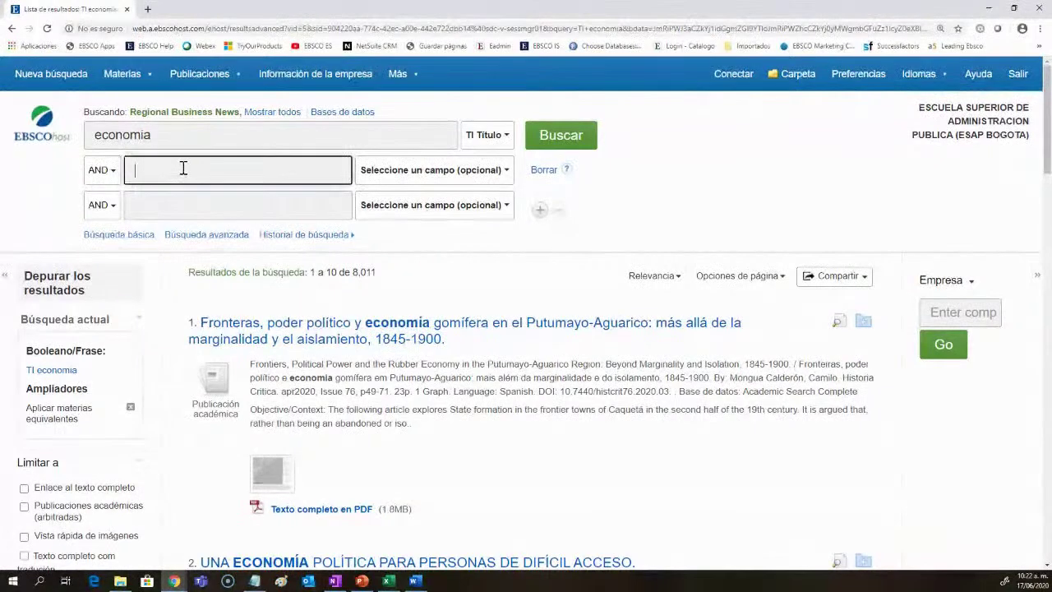
Step: Add politica as a TX Texto completo term and rerun, getting 3,596 results
text(politica)
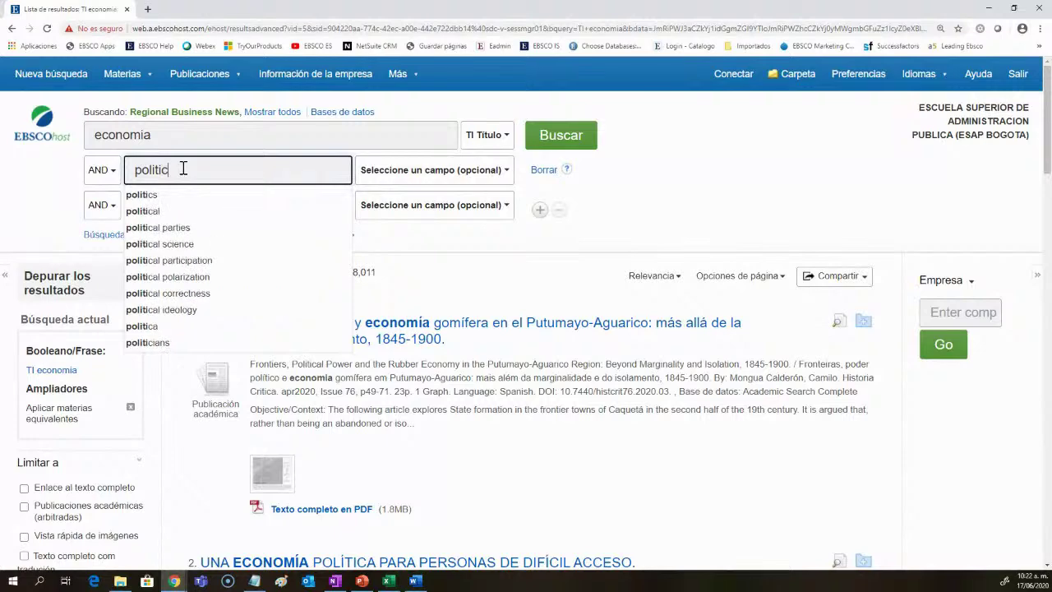
click(625, 213)
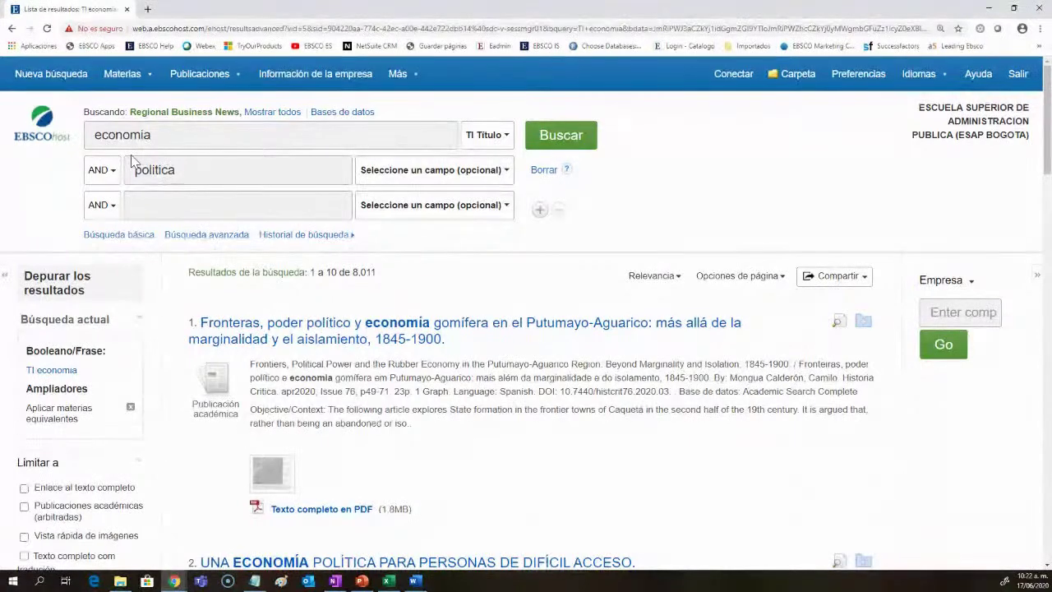
click(485, 172)
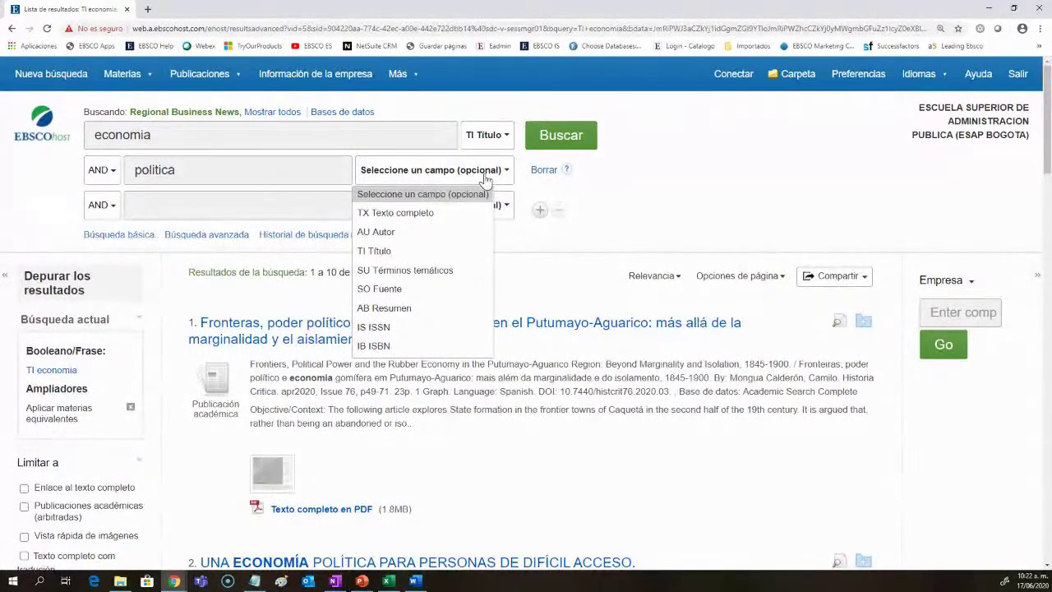
click(418, 212)
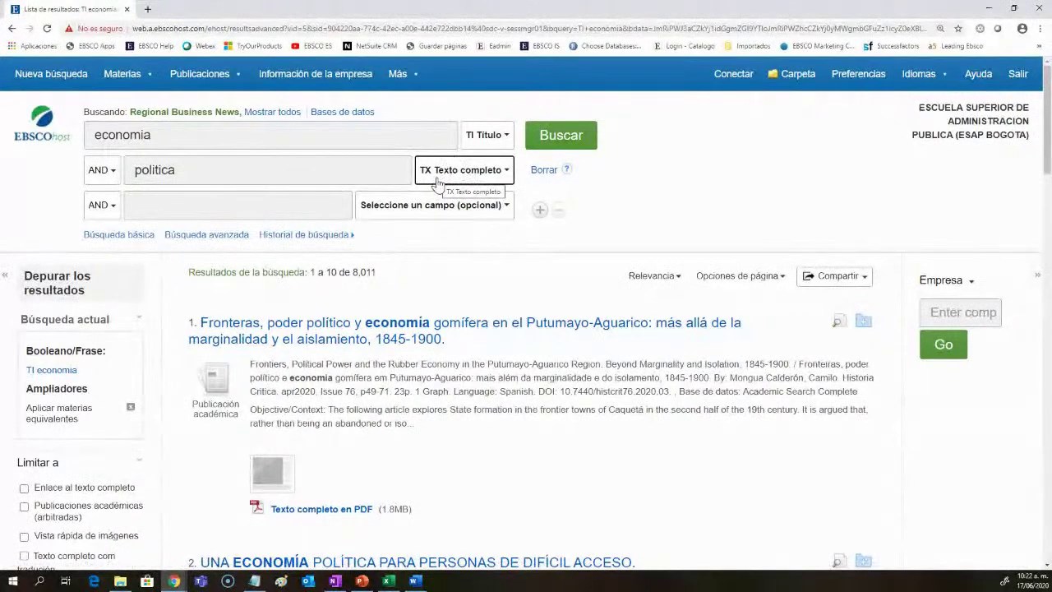
click(555, 138)
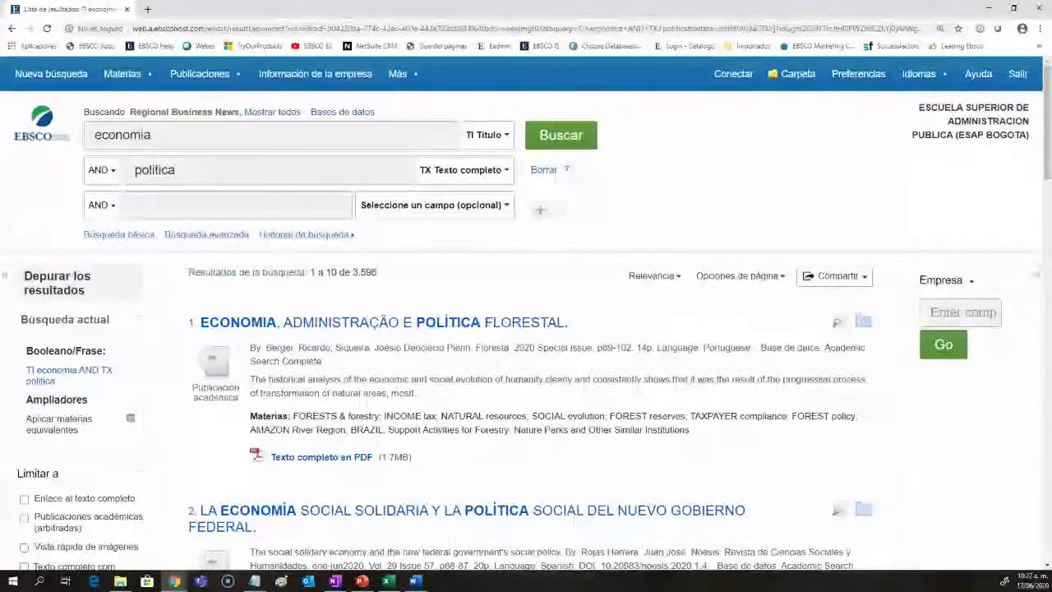
drag(379, 272, 359, 274)
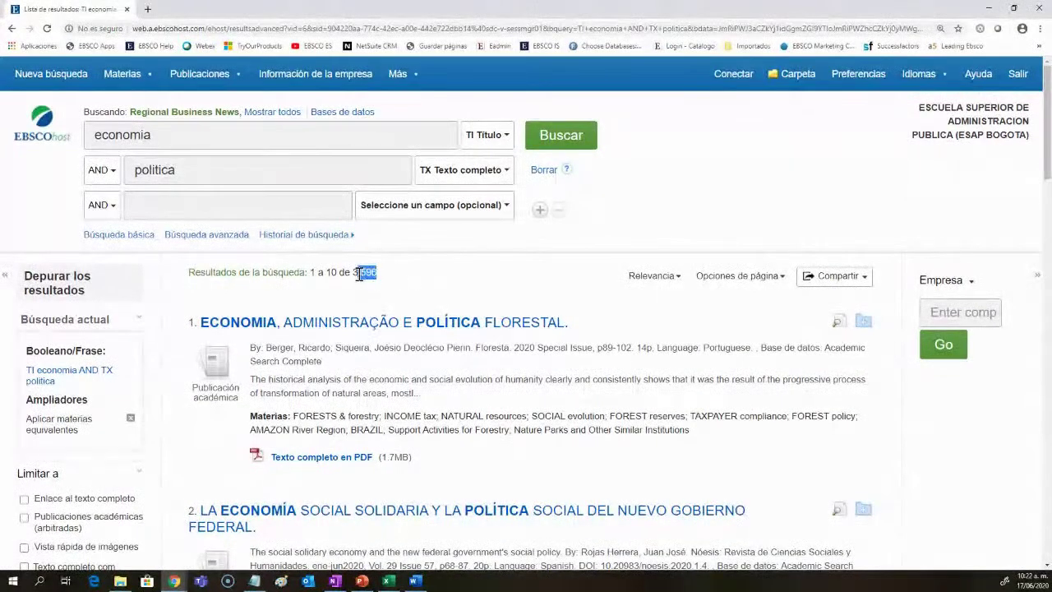
Step: Browse the results, then set the third row's field to AU Autor
scroll(531, 427, down, 1)
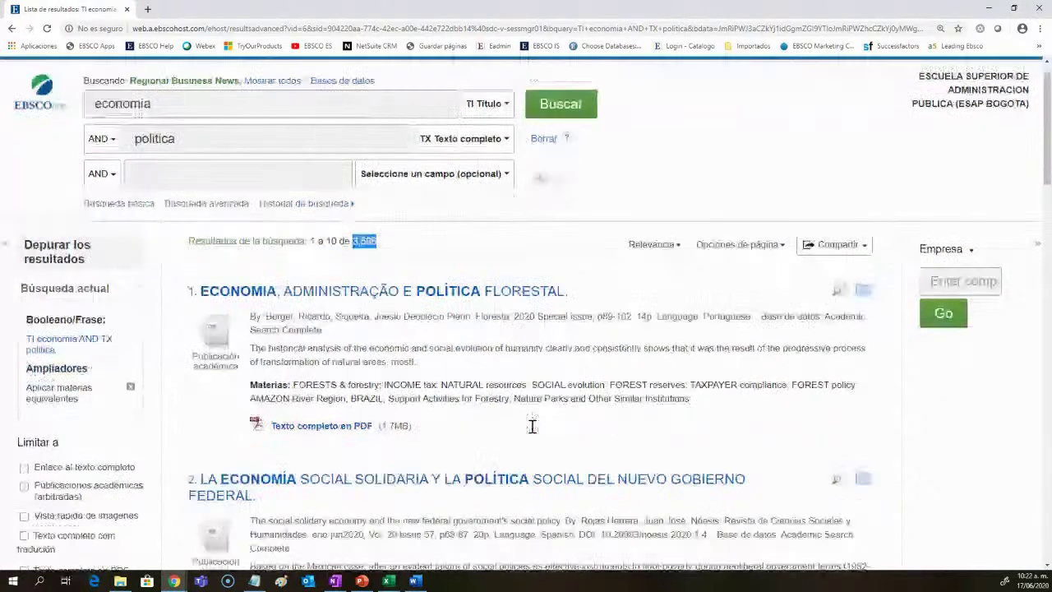
scroll(532, 426, down, 2)
scroll(532, 427, down, 6)
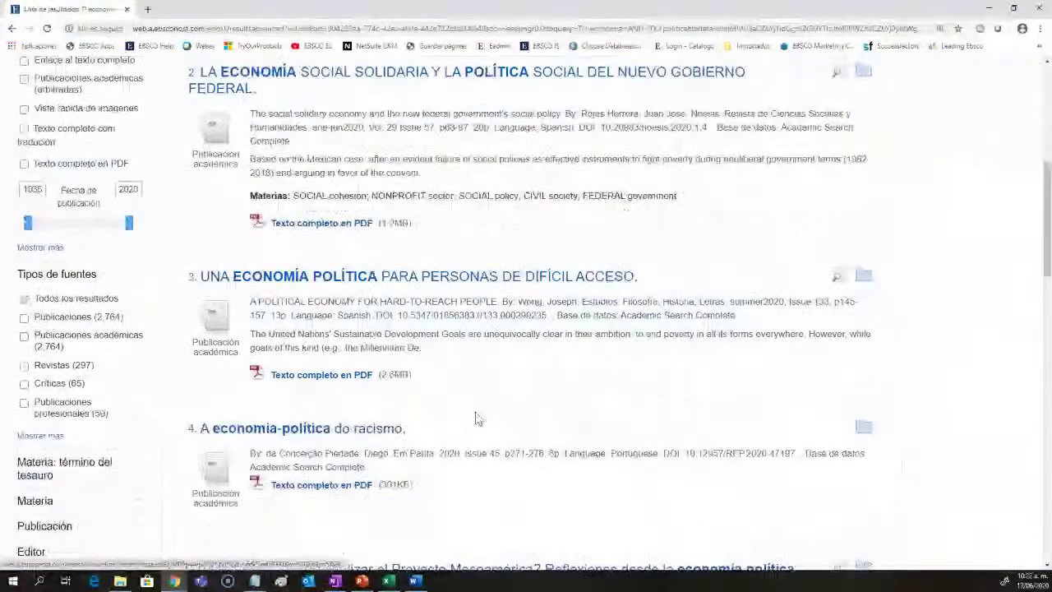
scroll(478, 419, down, 1)
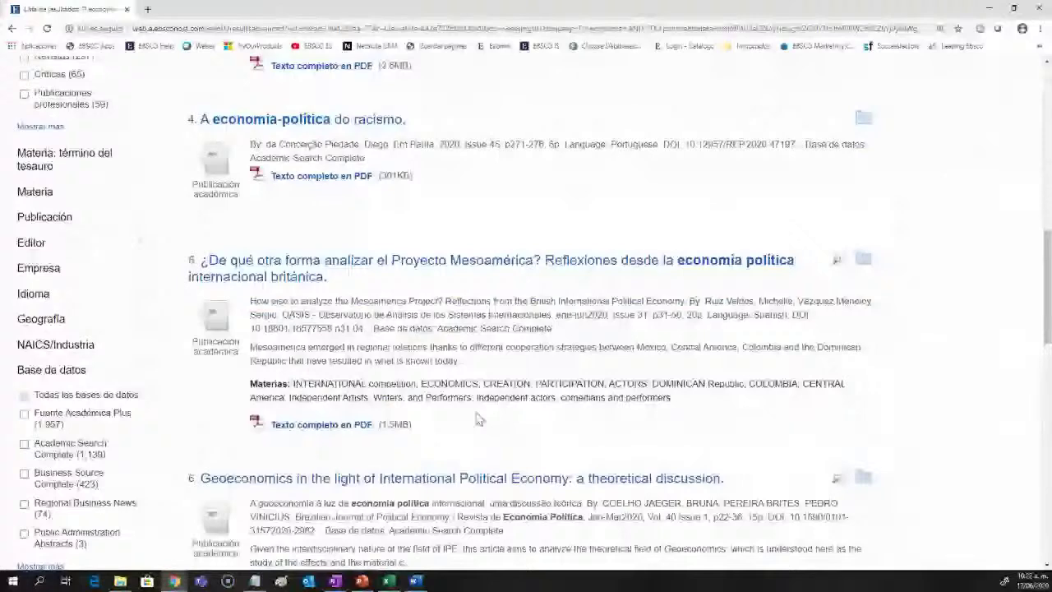
scroll(479, 419, down, 4)
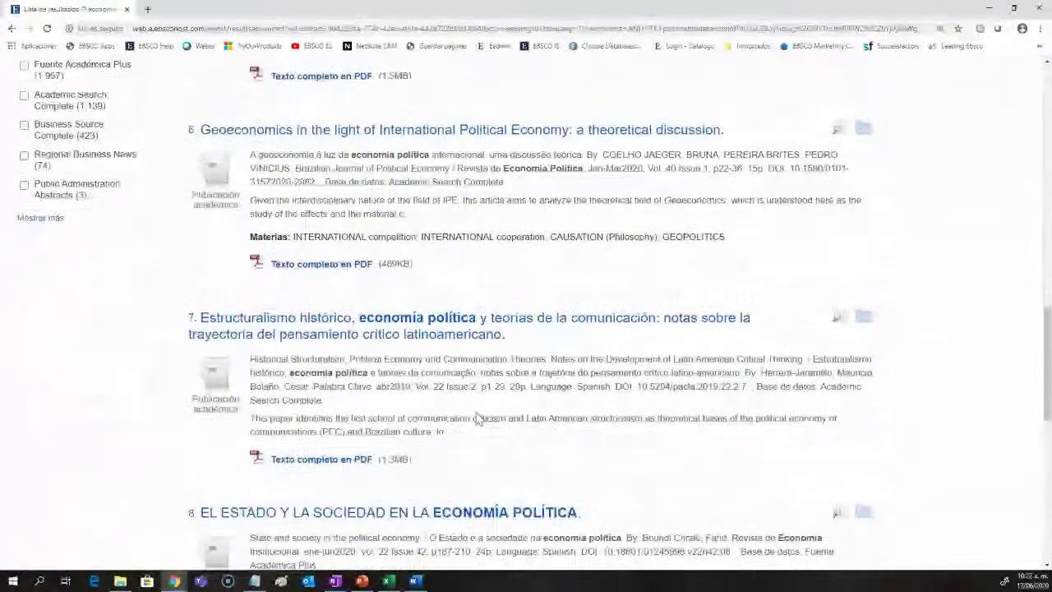
scroll(477, 419, down, 2)
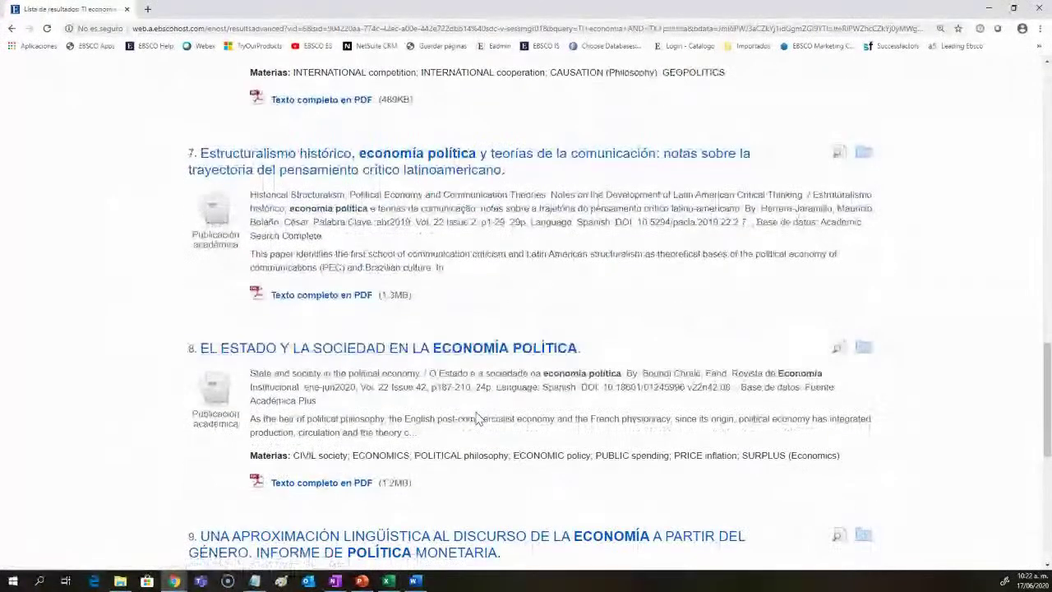
scroll(478, 419, up, 15)
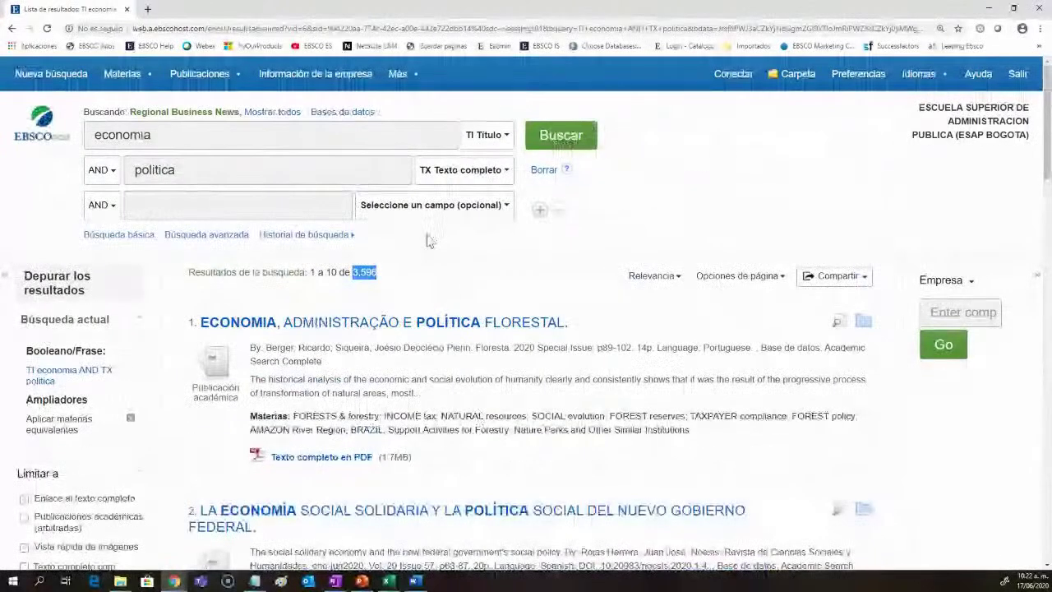
click(407, 205)
click(380, 270)
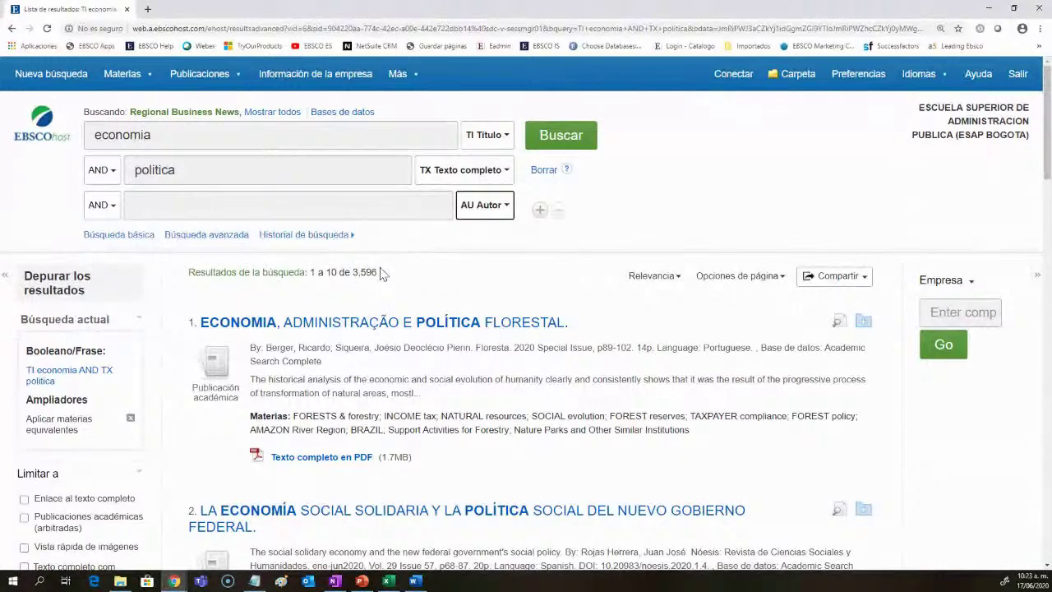
Step: Add an author's first name as the AU term and rerun, narrowing results to 74
click(346, 202)
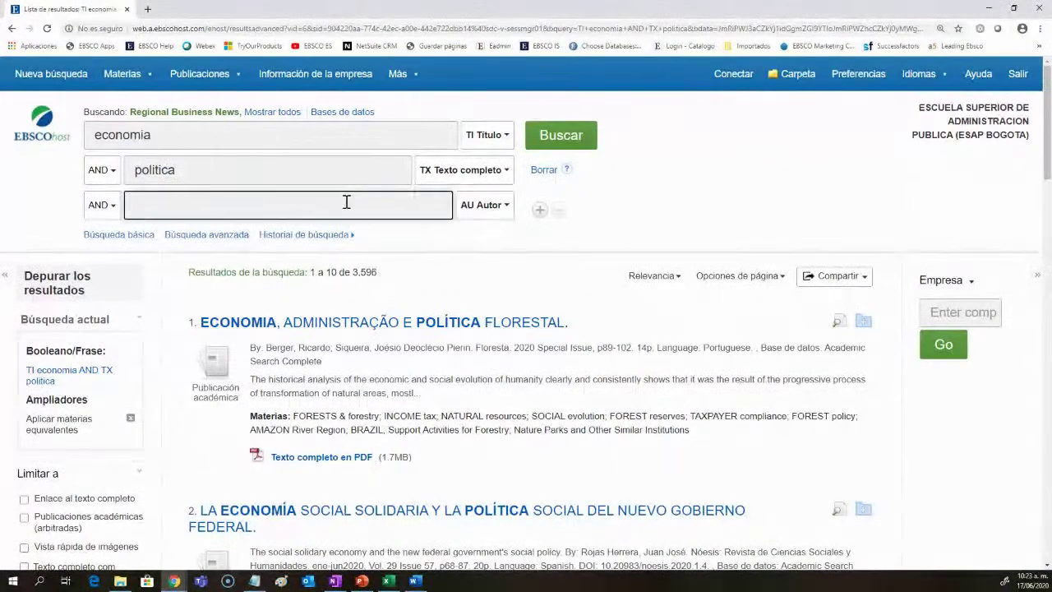
text(Ricardo)
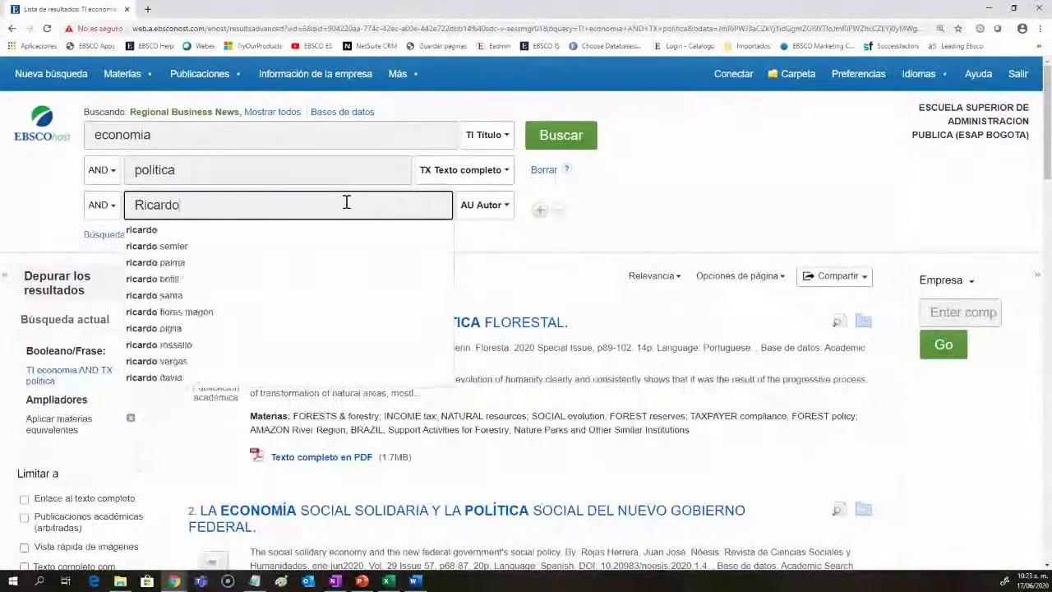
click(608, 230)
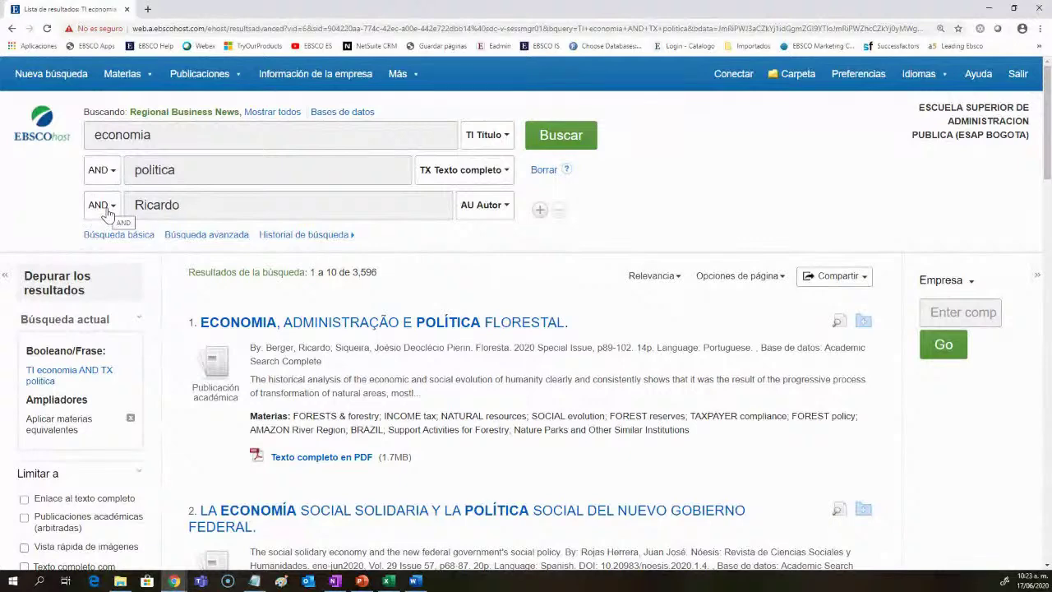
double_click(155, 207)
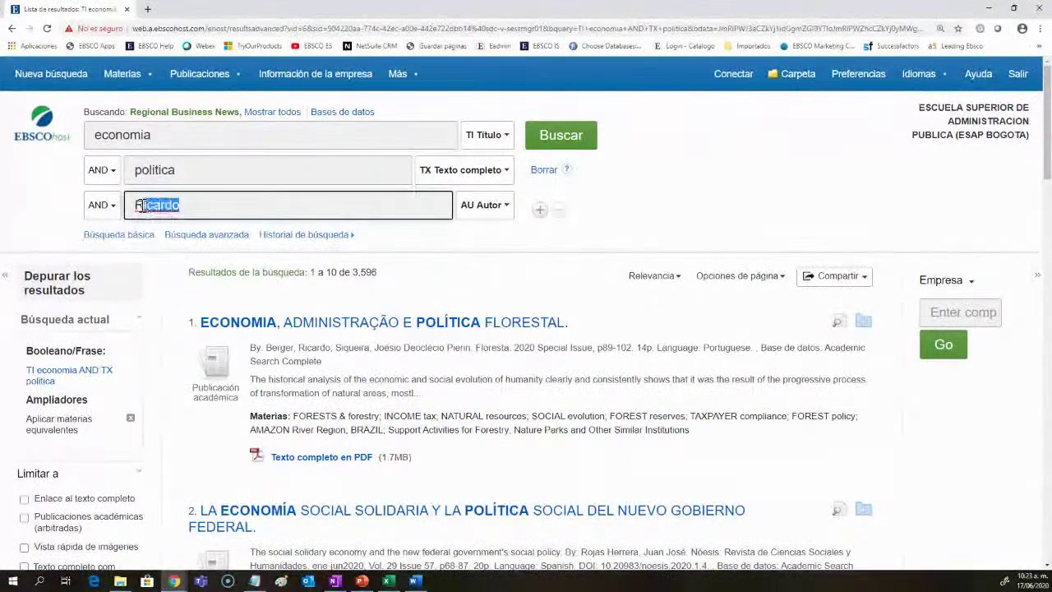
drag(178, 170, 134, 171)
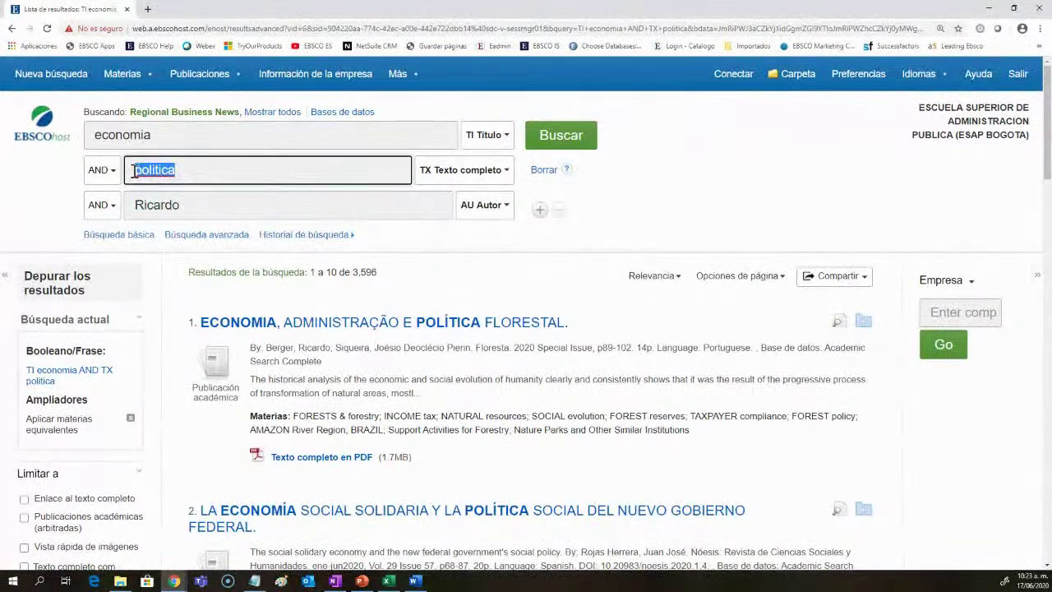
double_click(97, 134)
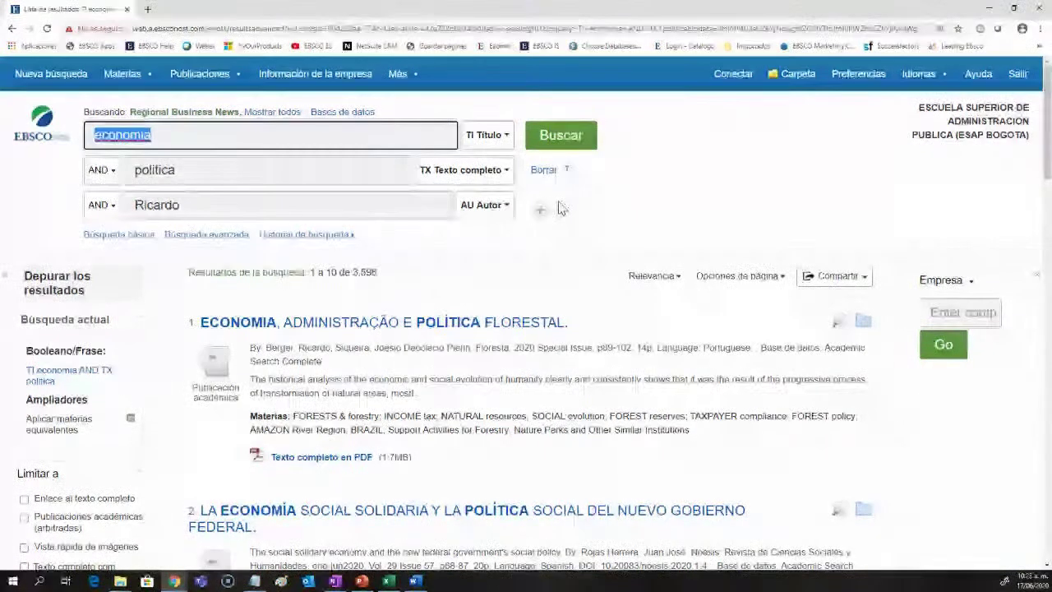
click(559, 138)
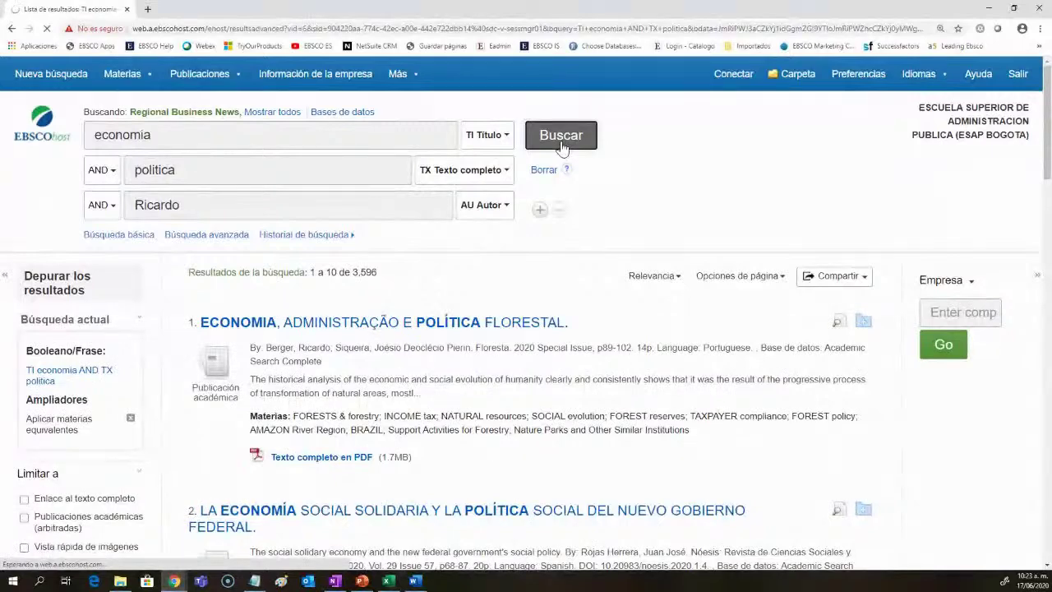
double_click(356, 272)
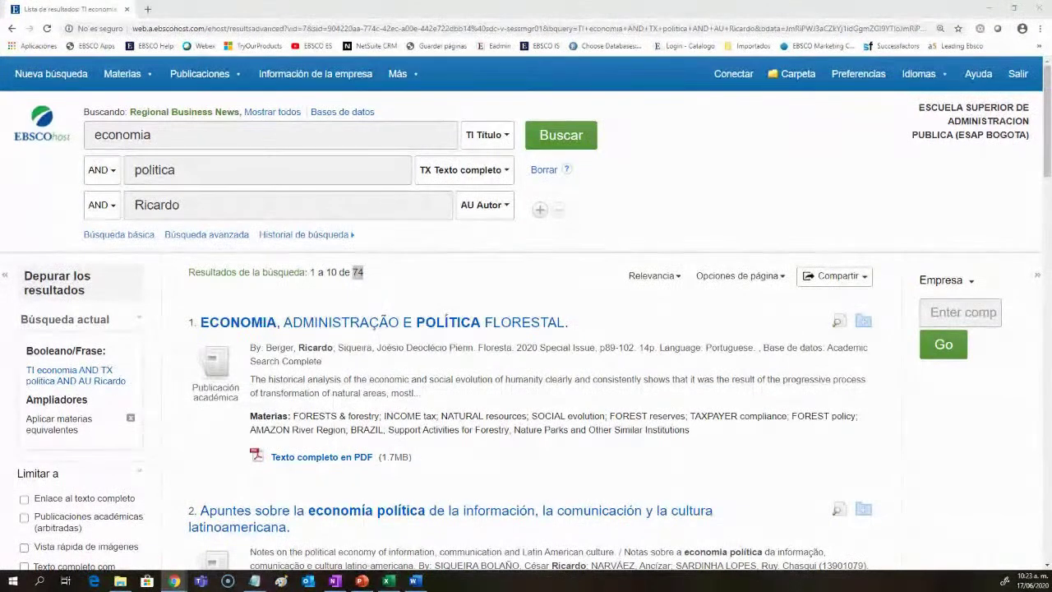
click(480, 215)
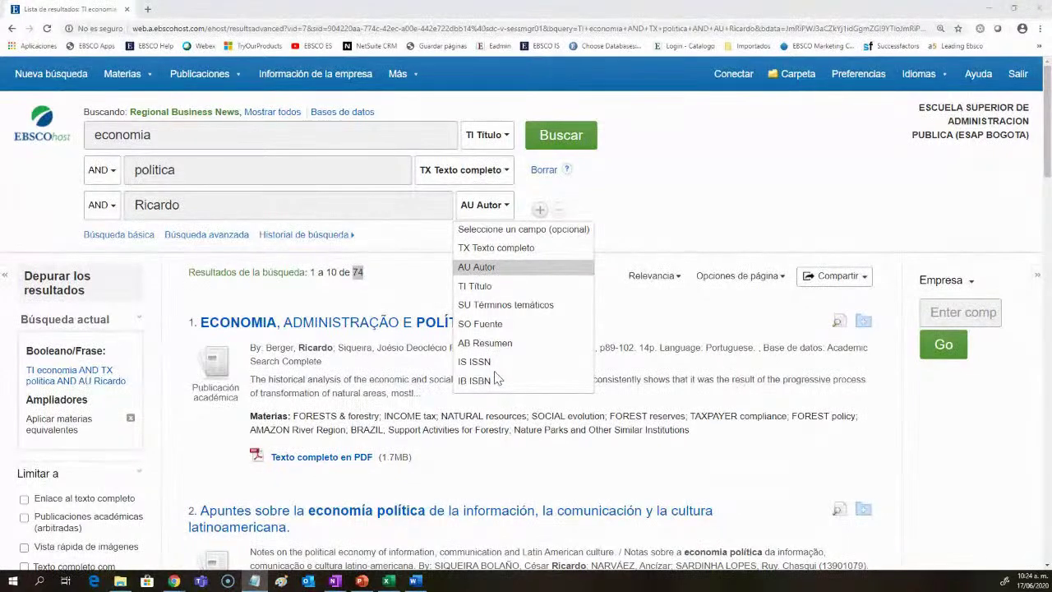
Step: Clear the economia, politica and author terms and enter strategy in the first box
click(403, 213)
double_click(152, 204)
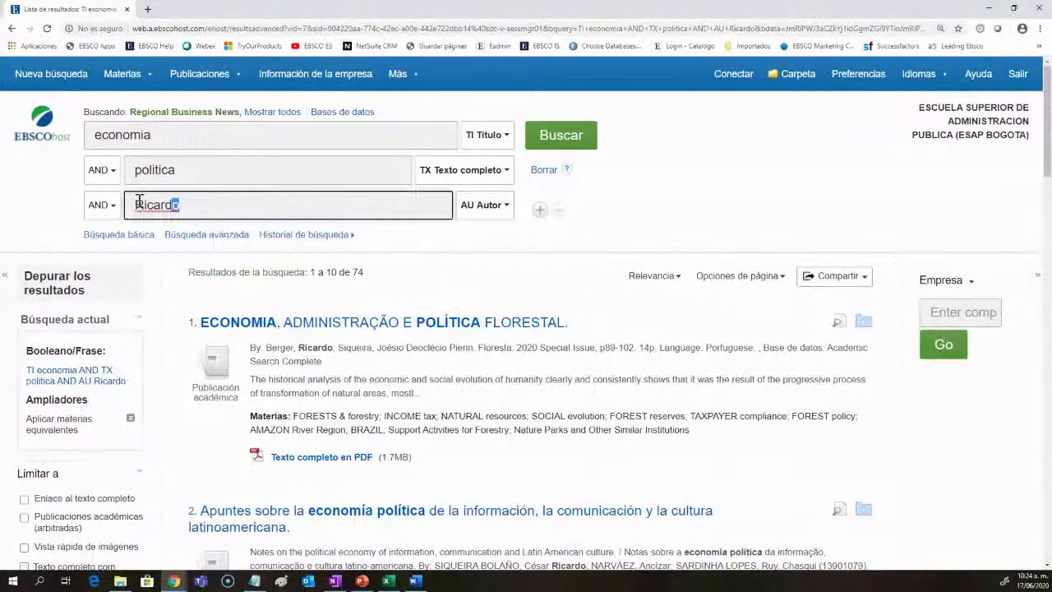
key(BackSpace)
double_click(131, 170)
key(BackSpace)
double_click(162, 137)
key(BackSpace)
text(strategy)
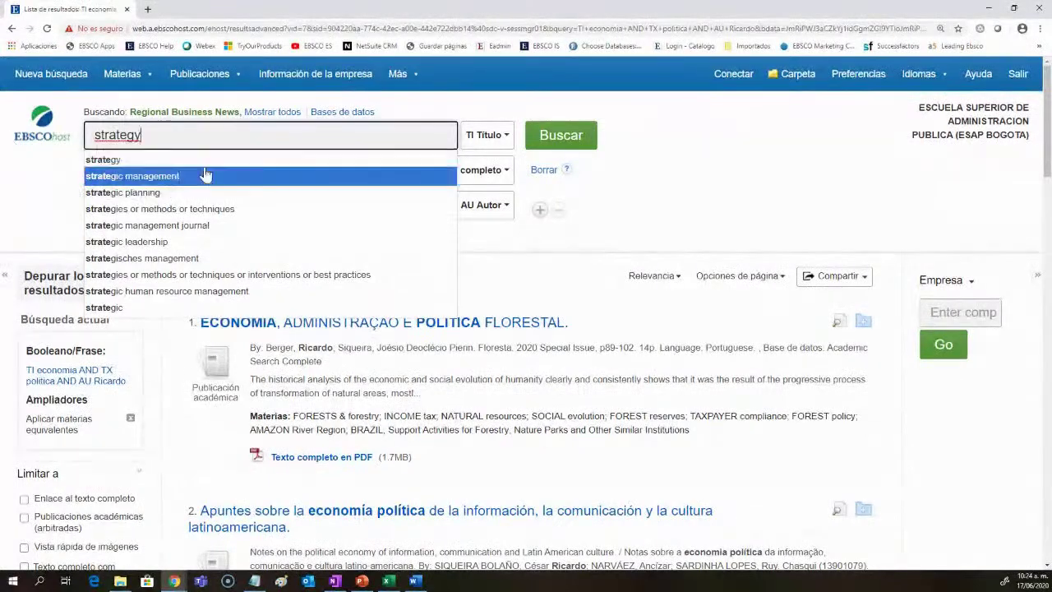
click(209, 159)
Step: Check the row field lists, keeping the first row on TI Título
click(453, 175)
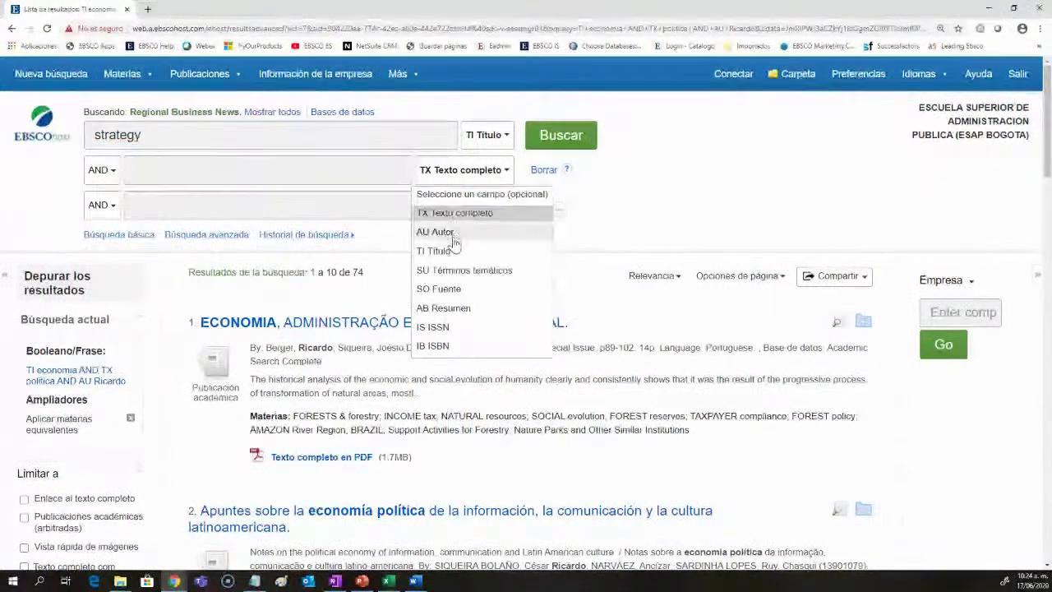
click(475, 146)
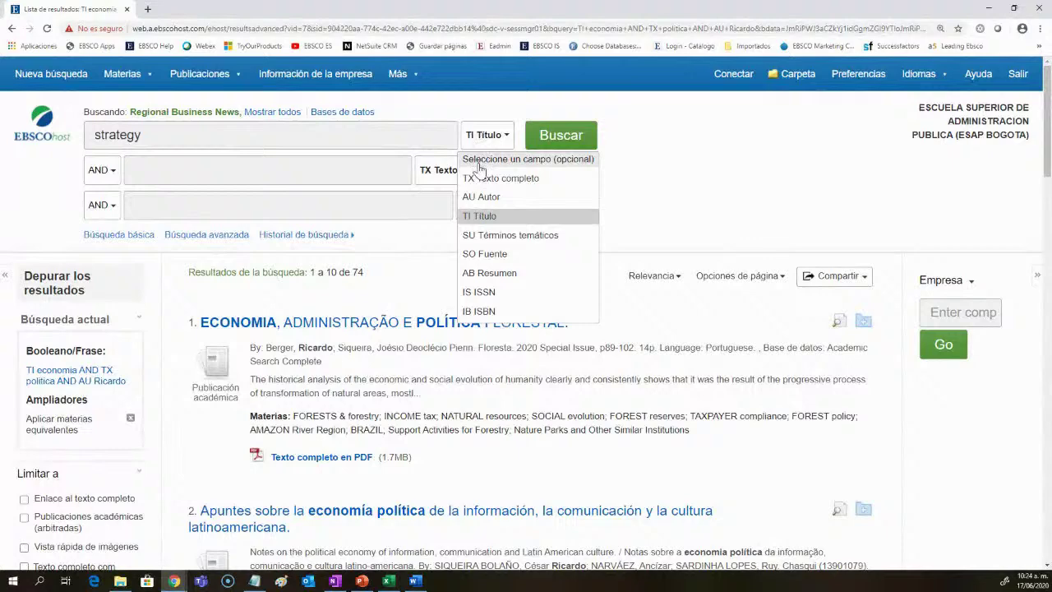
click(490, 215)
click(544, 152)
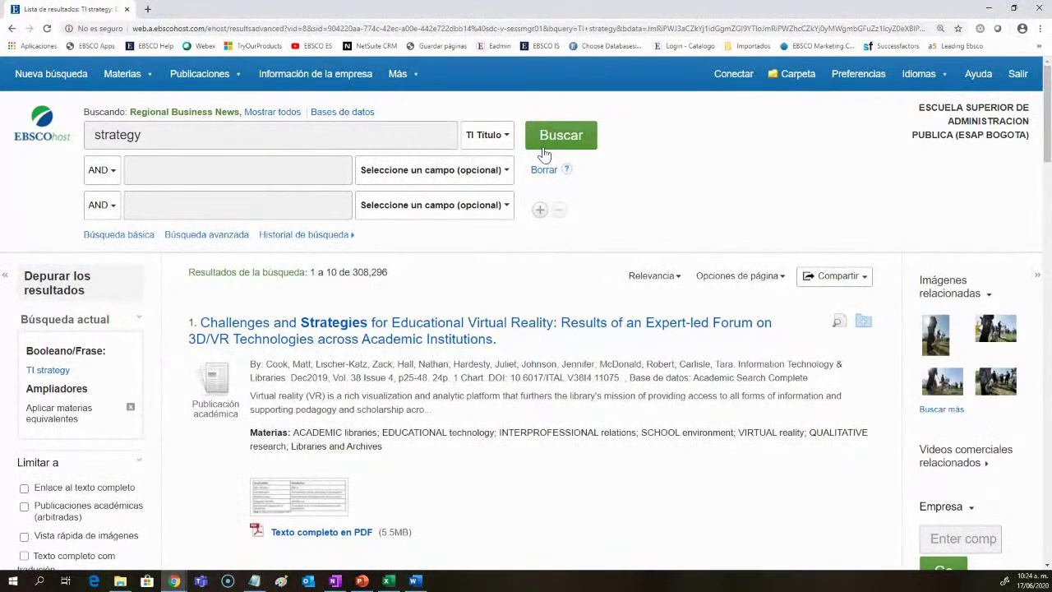
scroll(400, 337, down, 3)
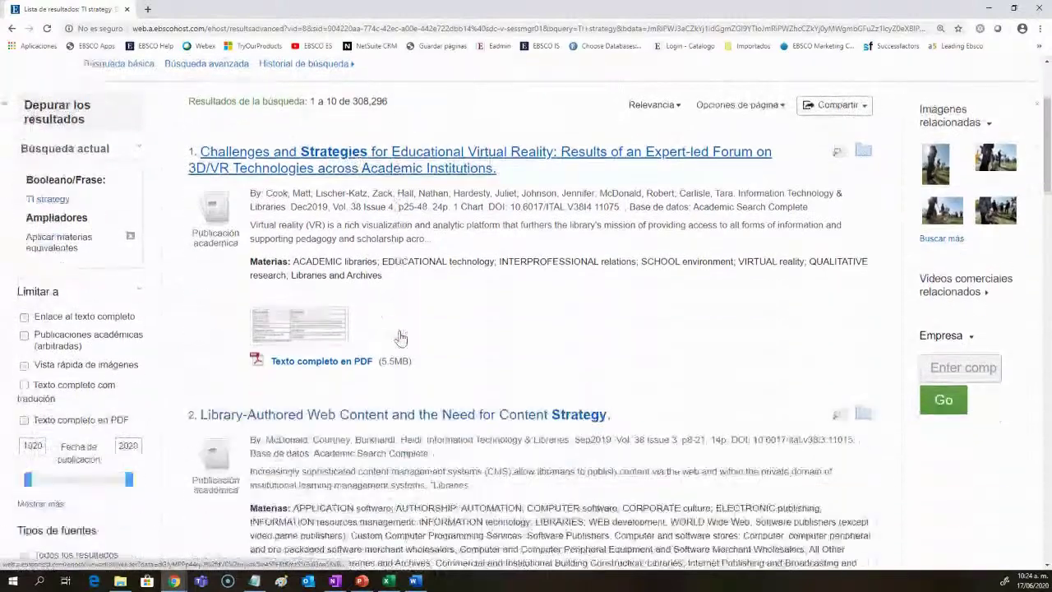
scroll(564, 369, down, 3)
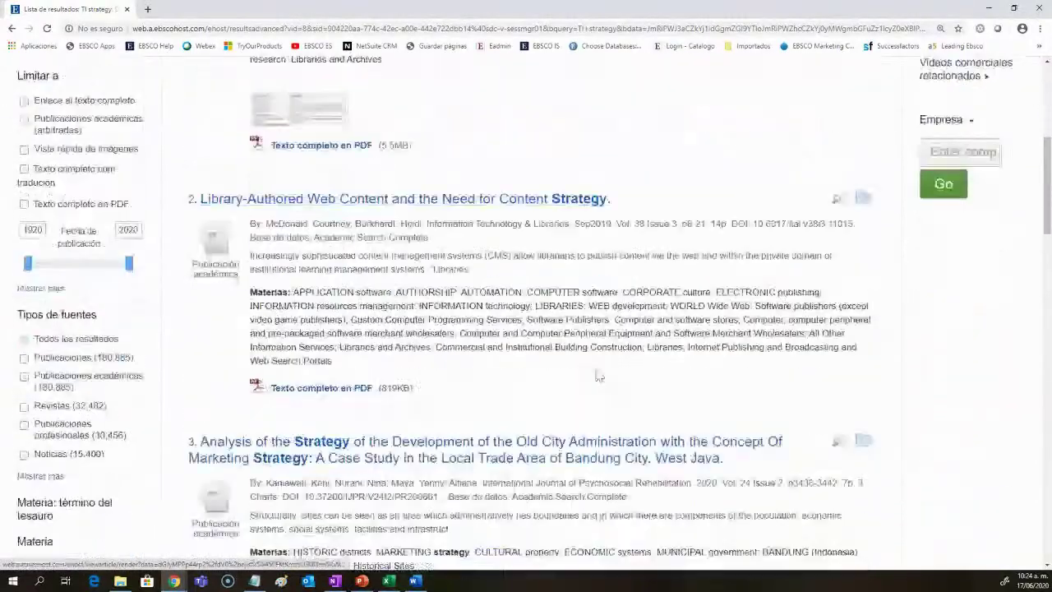
scroll(599, 375, down, 1)
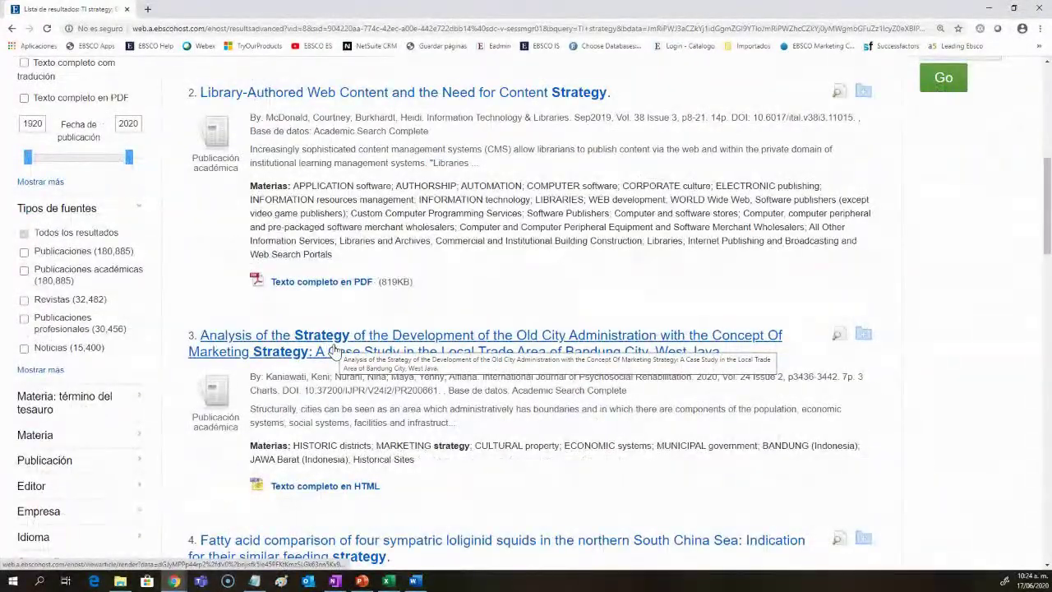
scroll(333, 350, down, 4)
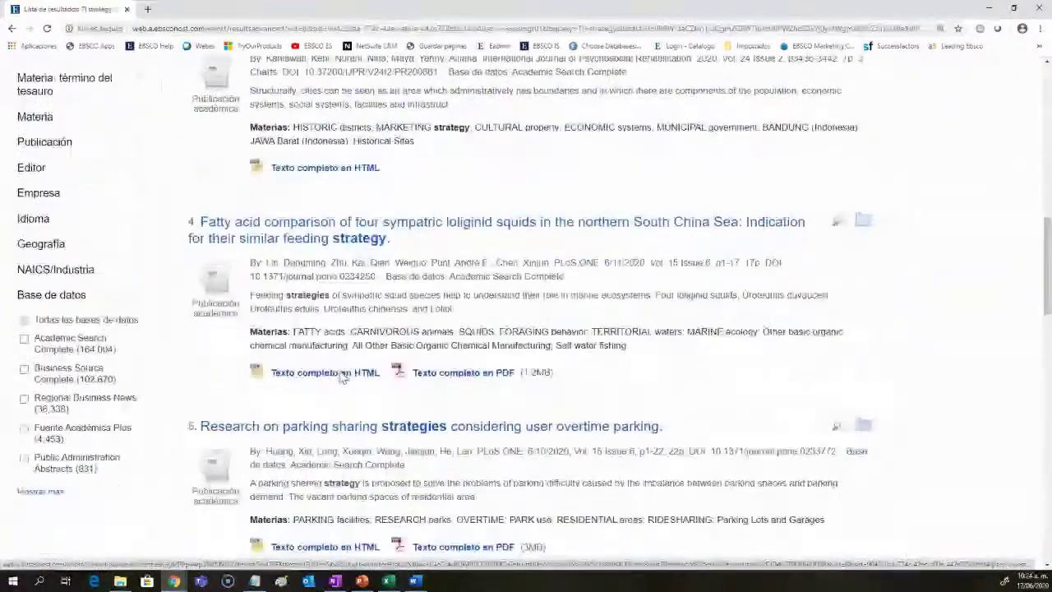
scroll(342, 375, down, 3)
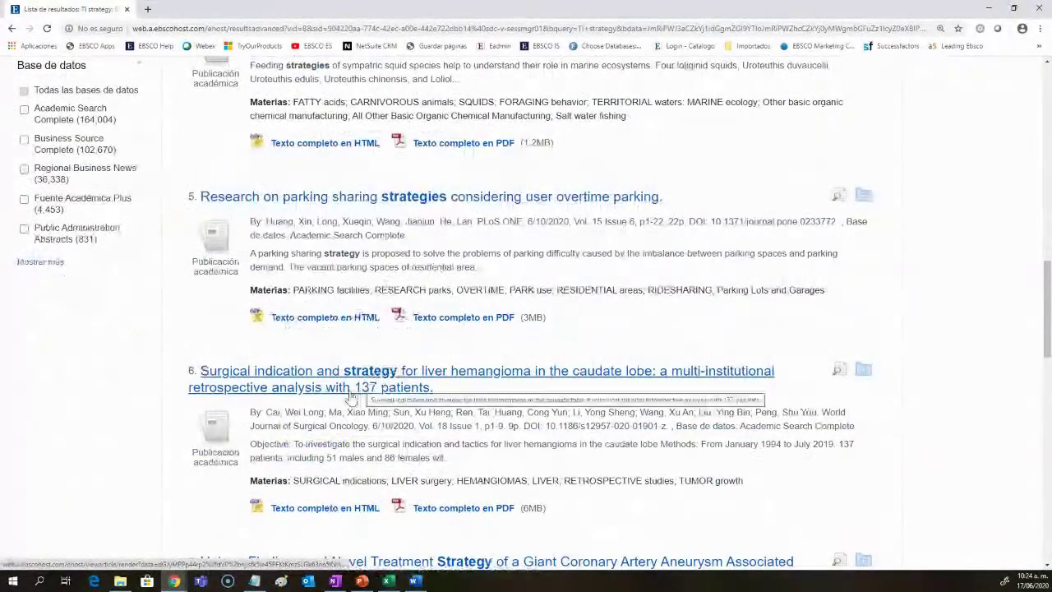
scroll(306, 480, up, 10)
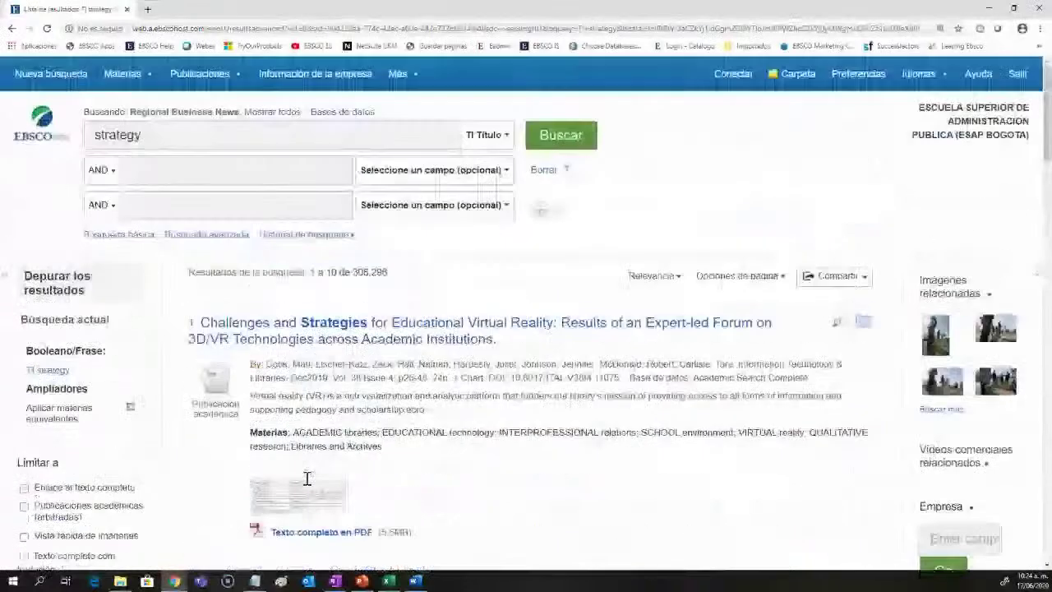
click(173, 140)
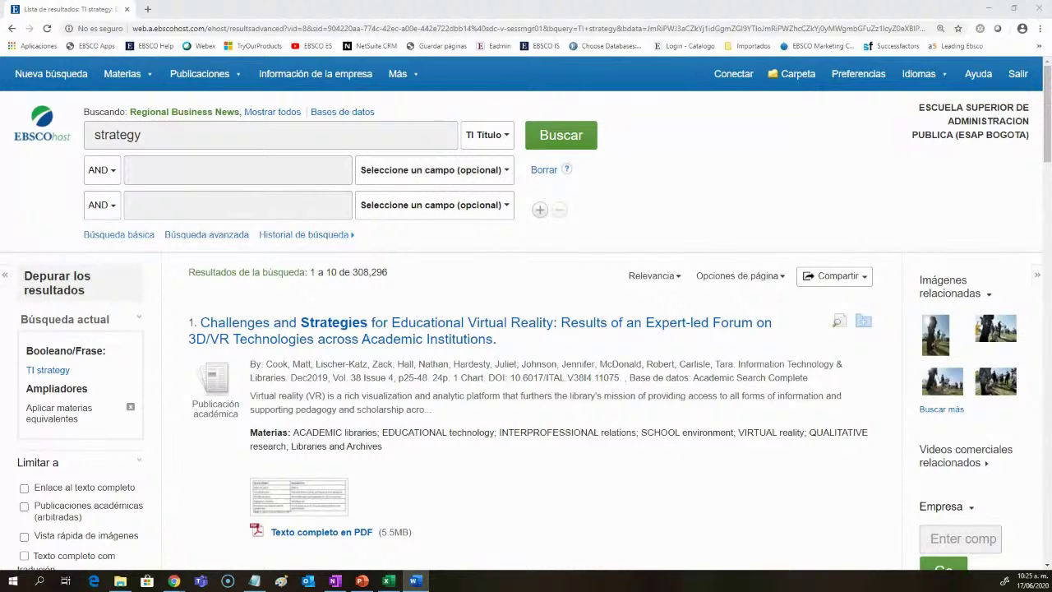
key(alt+Tab)
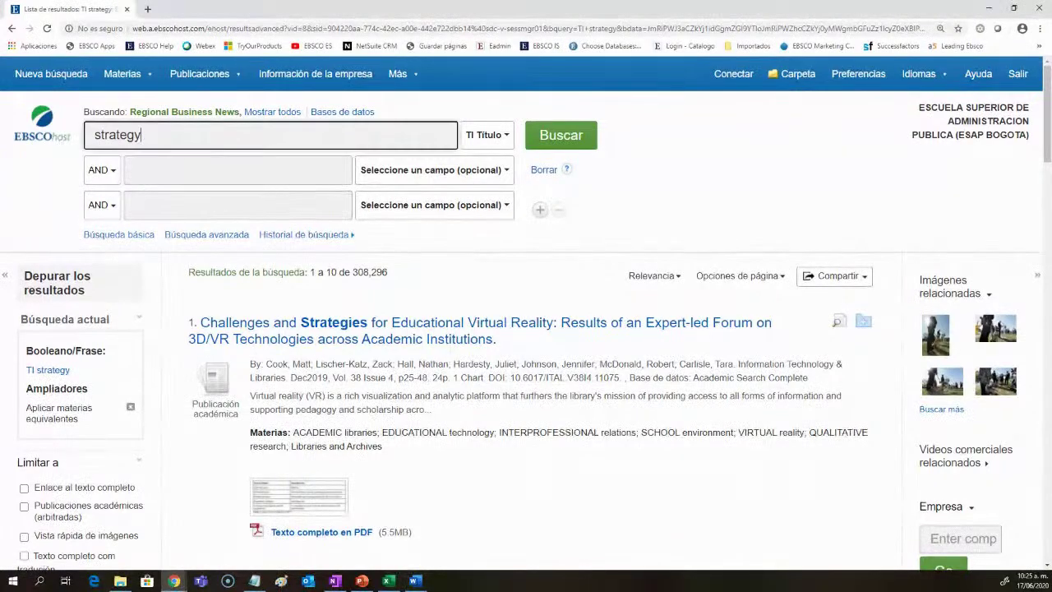
Step: Wrap strategy in double quotes and rerun the title search, yielding 165,435 results
key(alt+Tab)
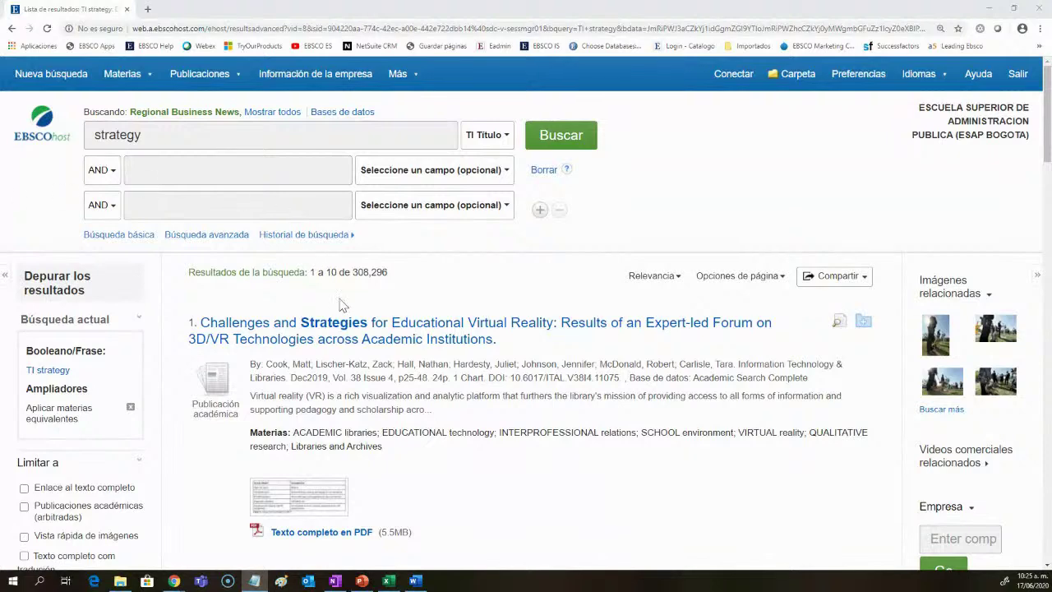
drag(388, 273, 355, 275)
click(209, 141)
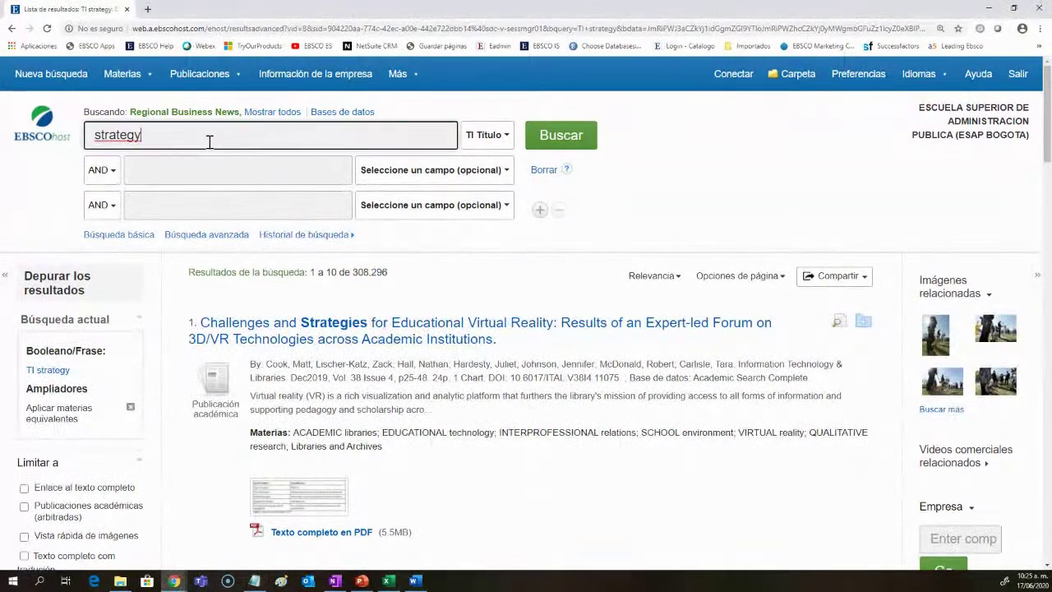
text(")
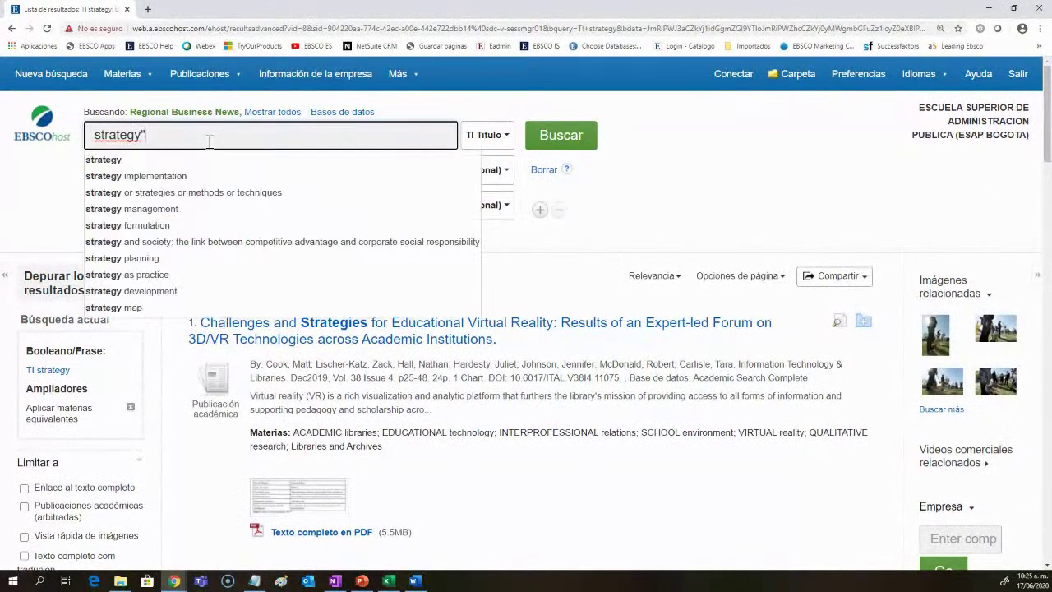
key(Home)
text(2)
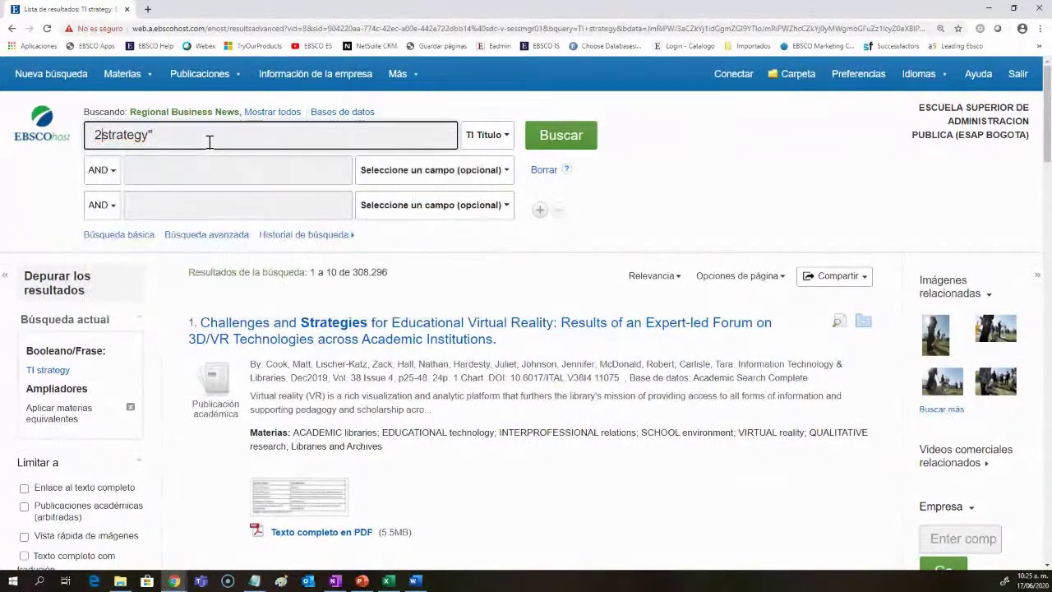
key(BackSpace)
text(")
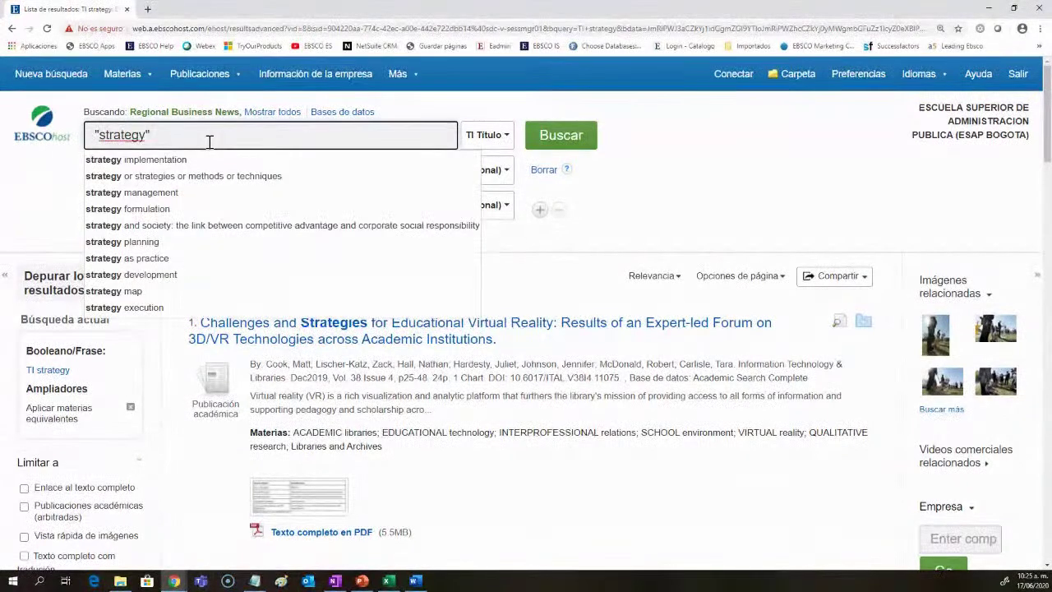
key(Return)
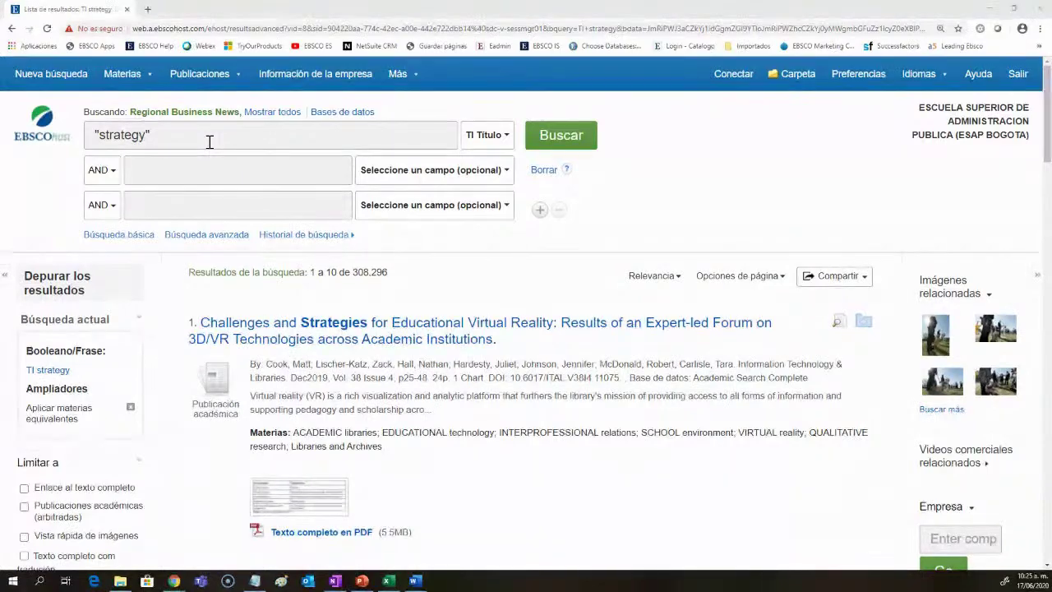
click(545, 146)
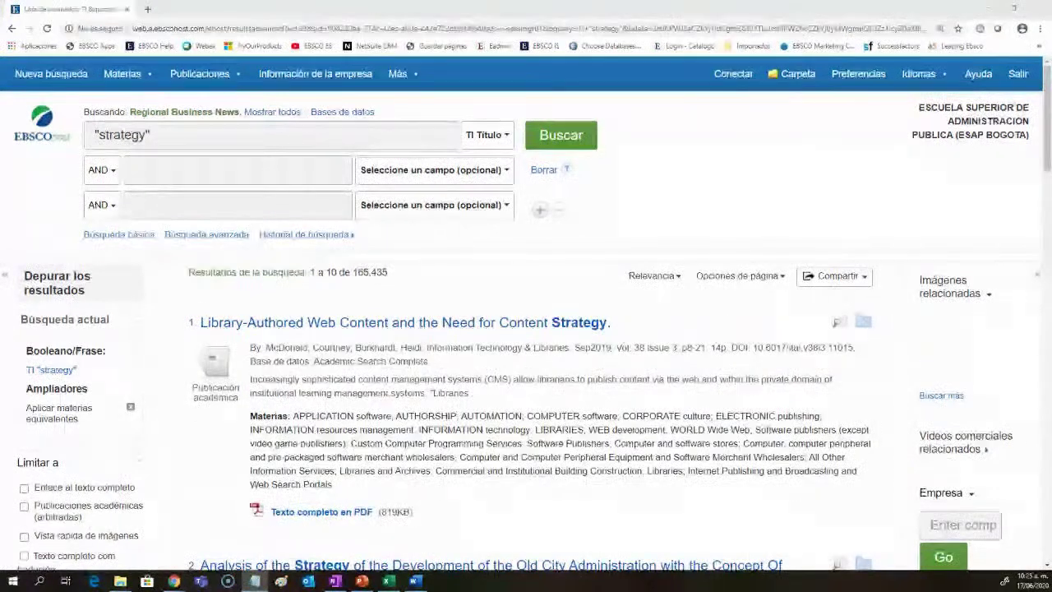
drag(387, 272, 354, 272)
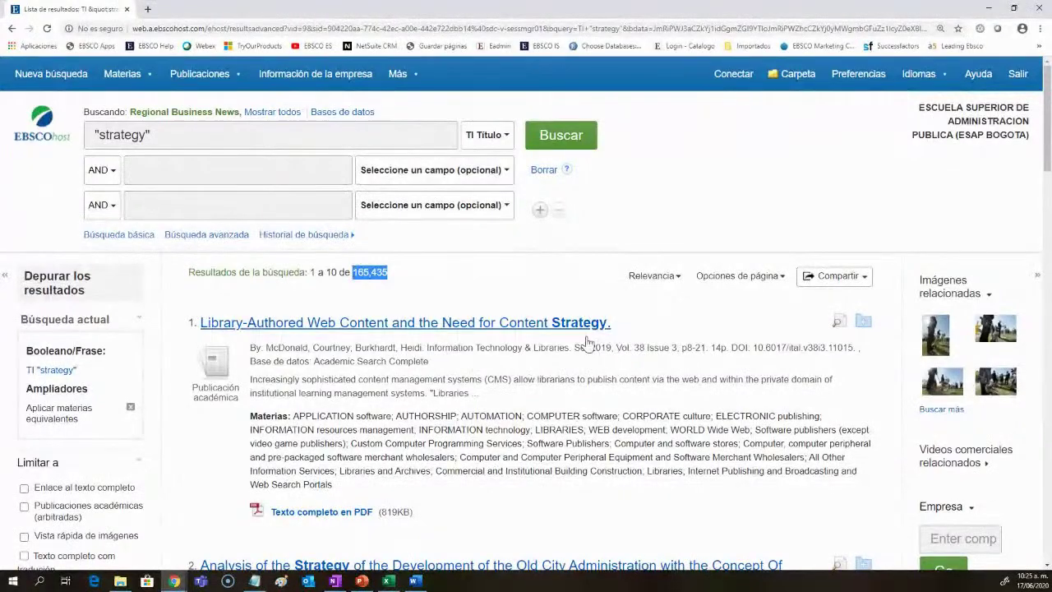
scroll(585, 341, down, 3)
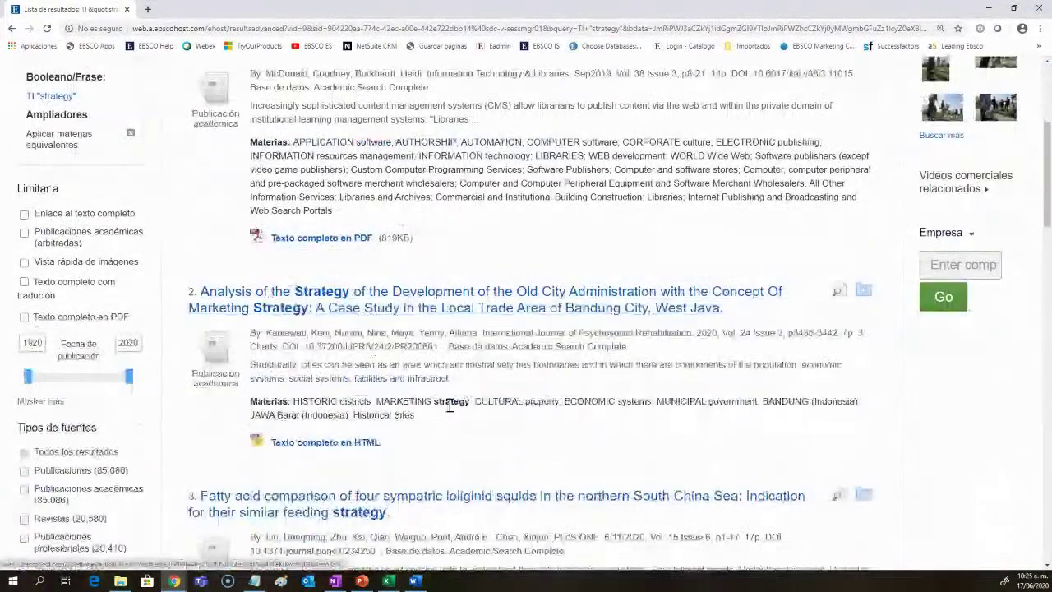
scroll(450, 406, down, 6)
scroll(408, 386, down, 3)
scroll(409, 386, down, 5)
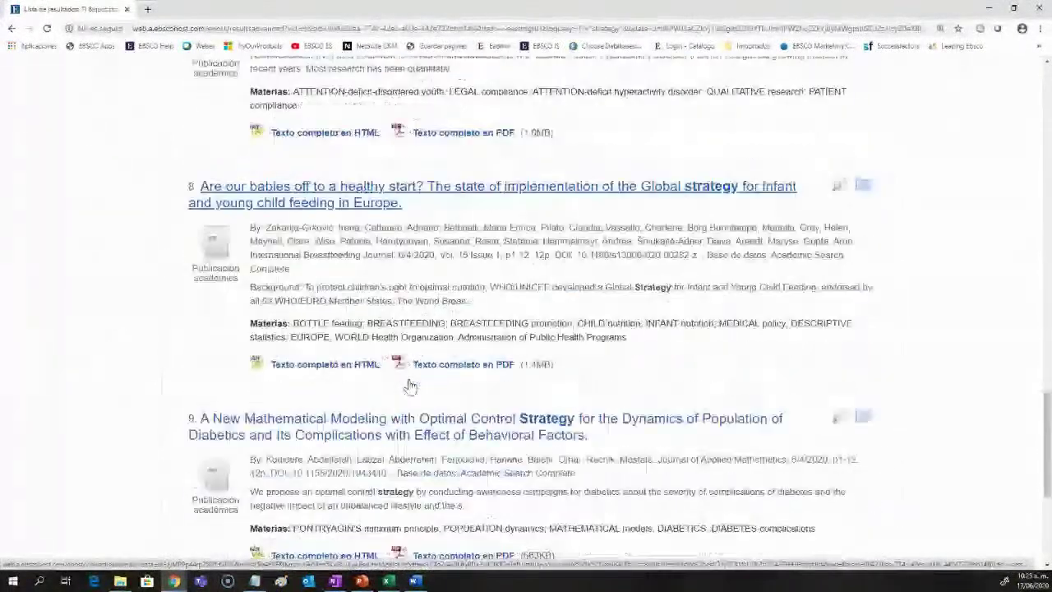
scroll(410, 386, up, 5)
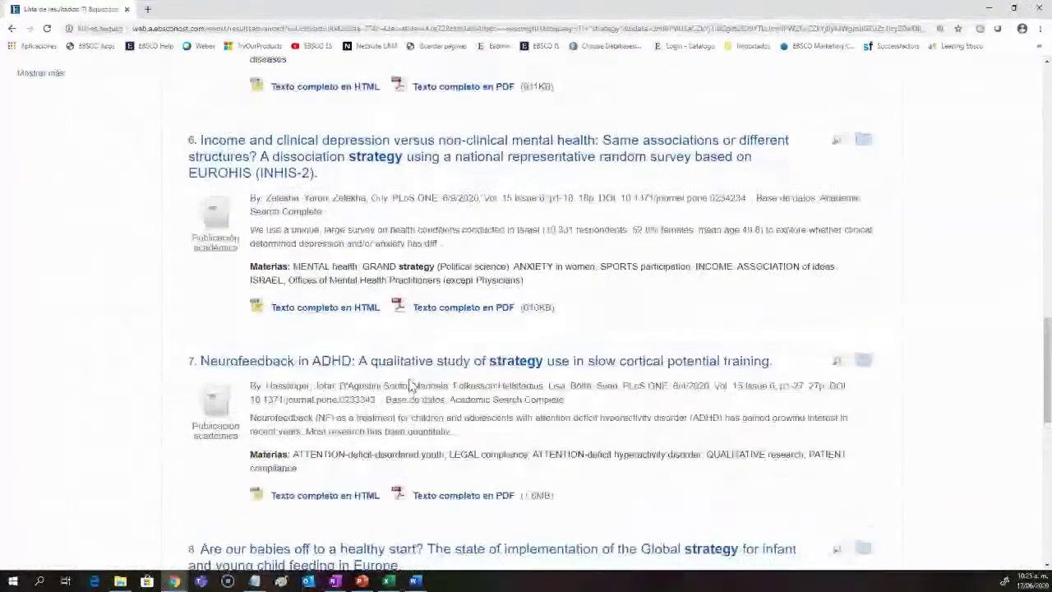
scroll(410, 386, up, 13)
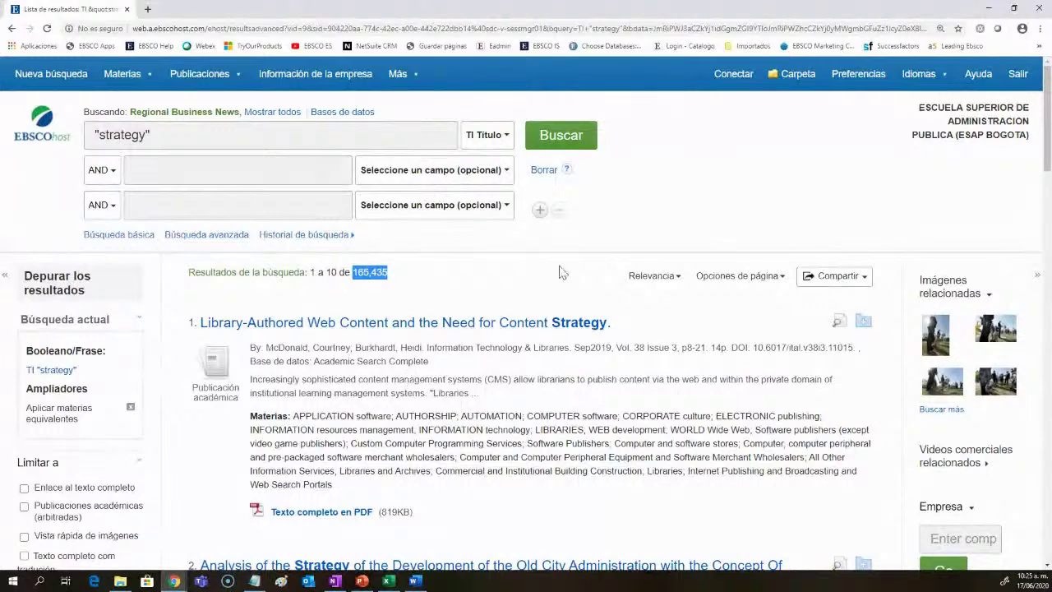
click(540, 210)
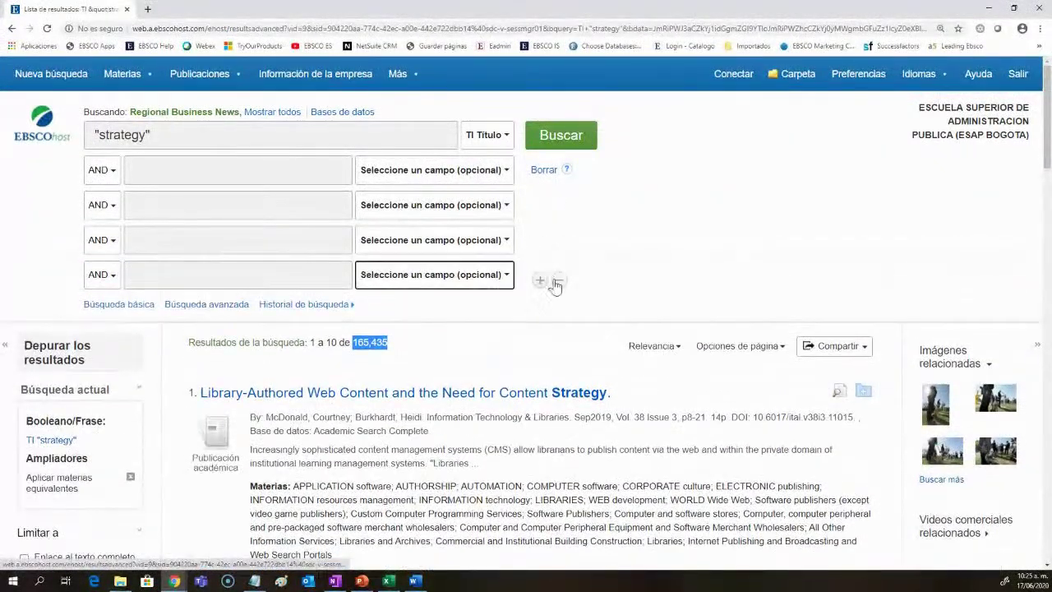
Step: Remove the extra search row, collapse Source Types, and view the second row's field codes
click(559, 244)
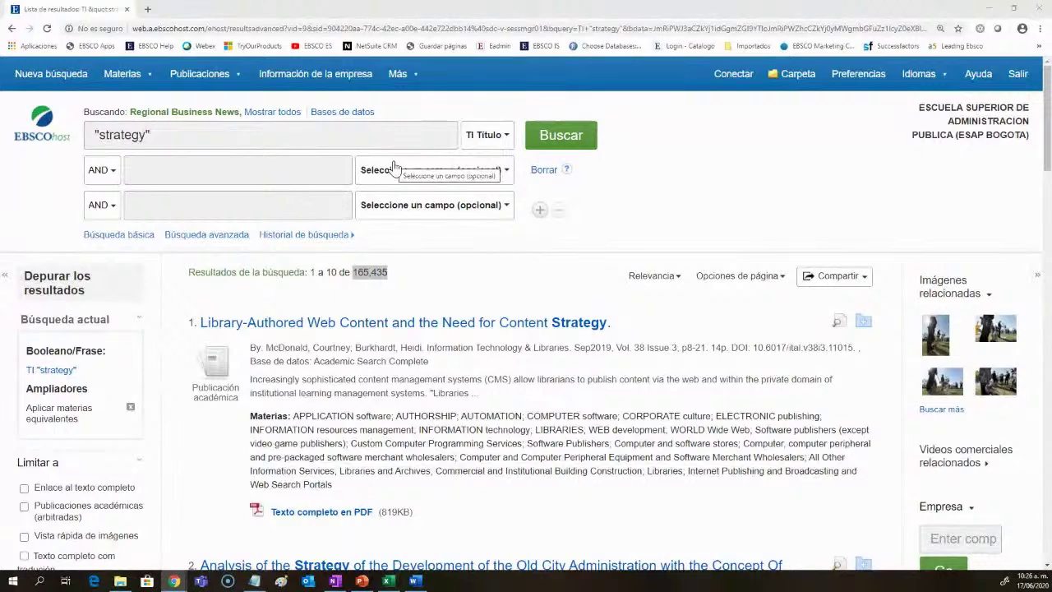
scroll(170, 464, down, 1)
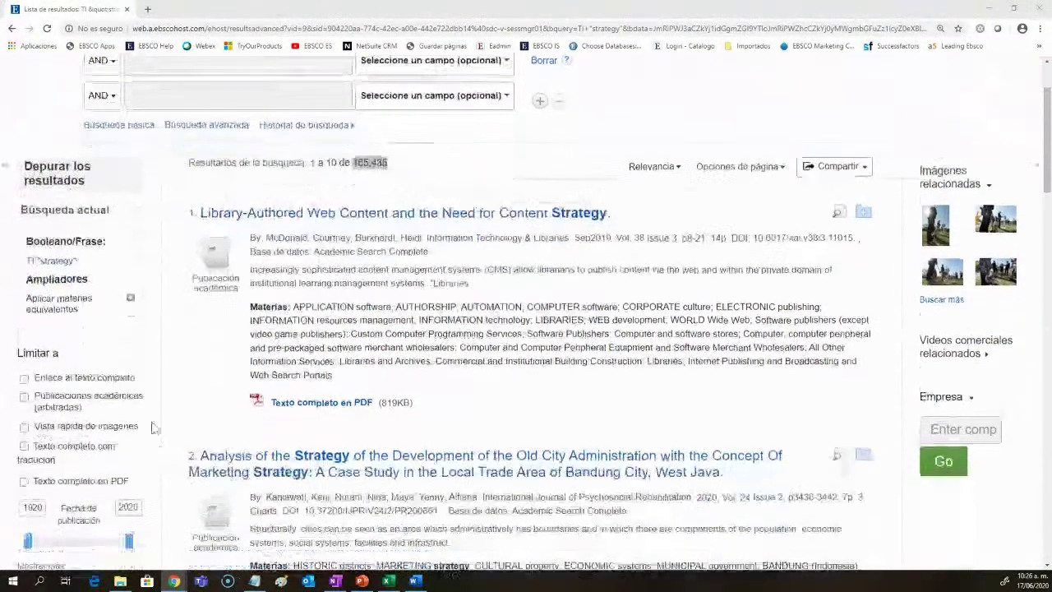
click(142, 352)
click(137, 380)
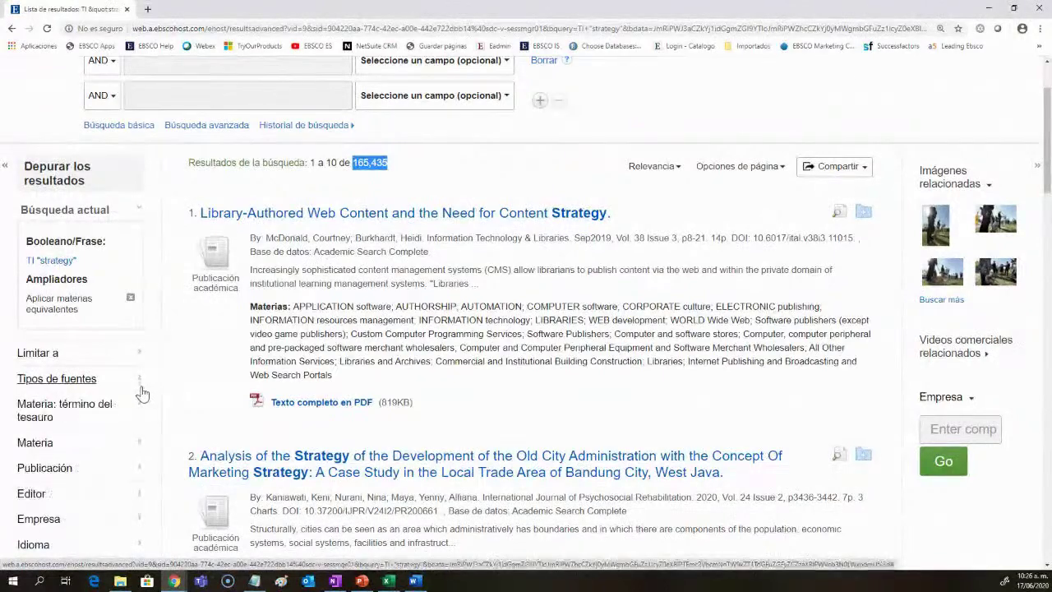
scroll(144, 431, down, 1)
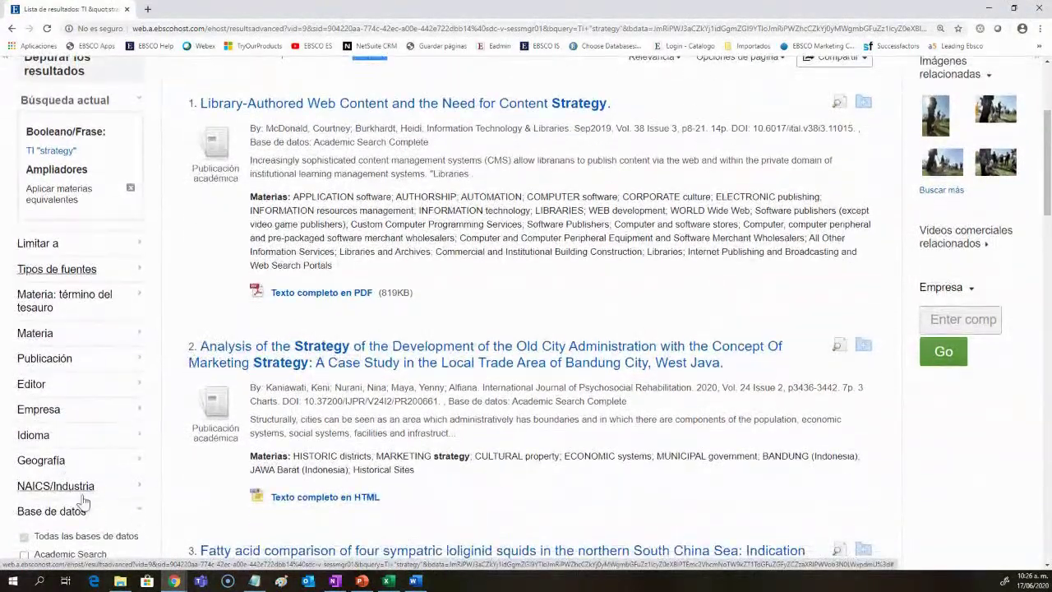
scroll(136, 489, up, 2)
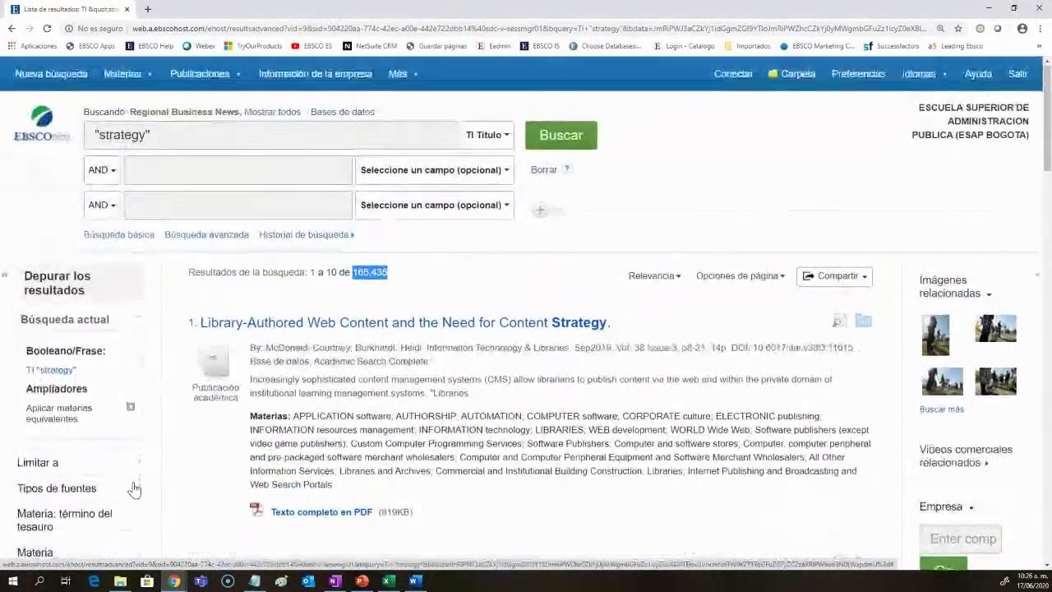
click(396, 206)
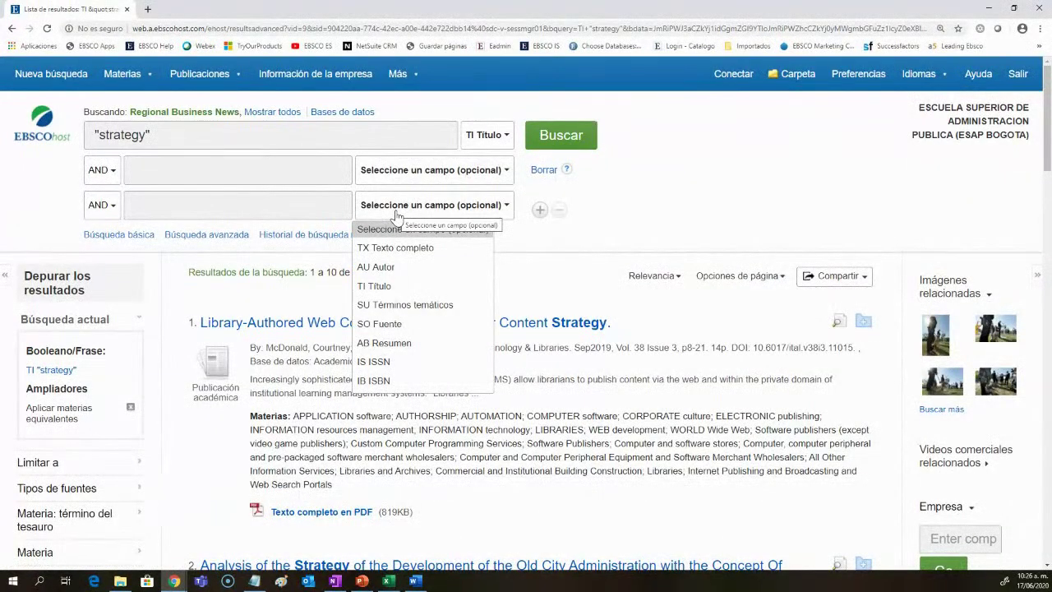
click(343, 113)
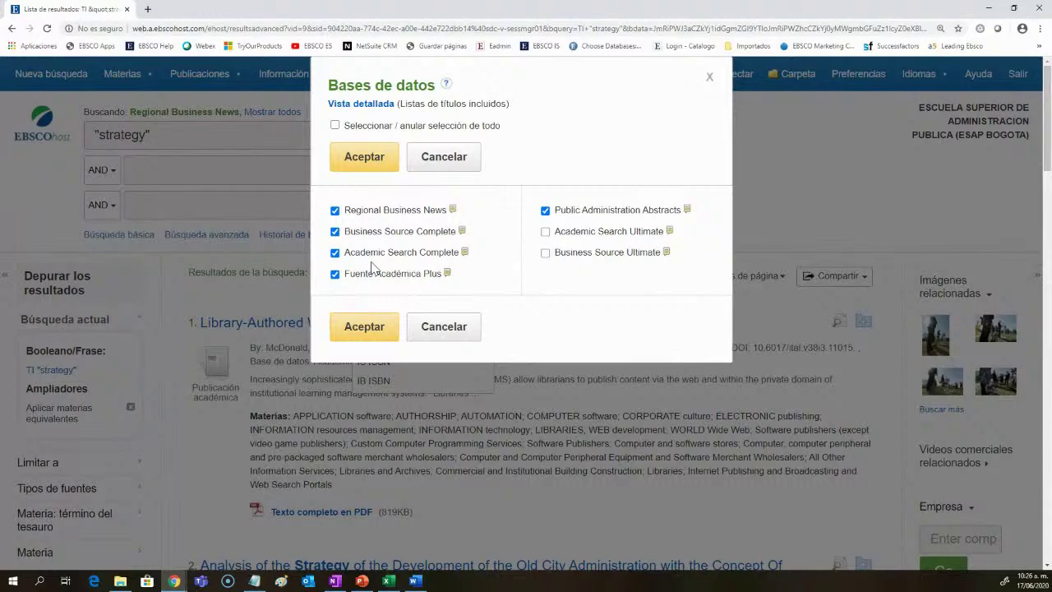
Step: Limit the search scope to Business Source Complete only
click(334, 124)
click(334, 125)
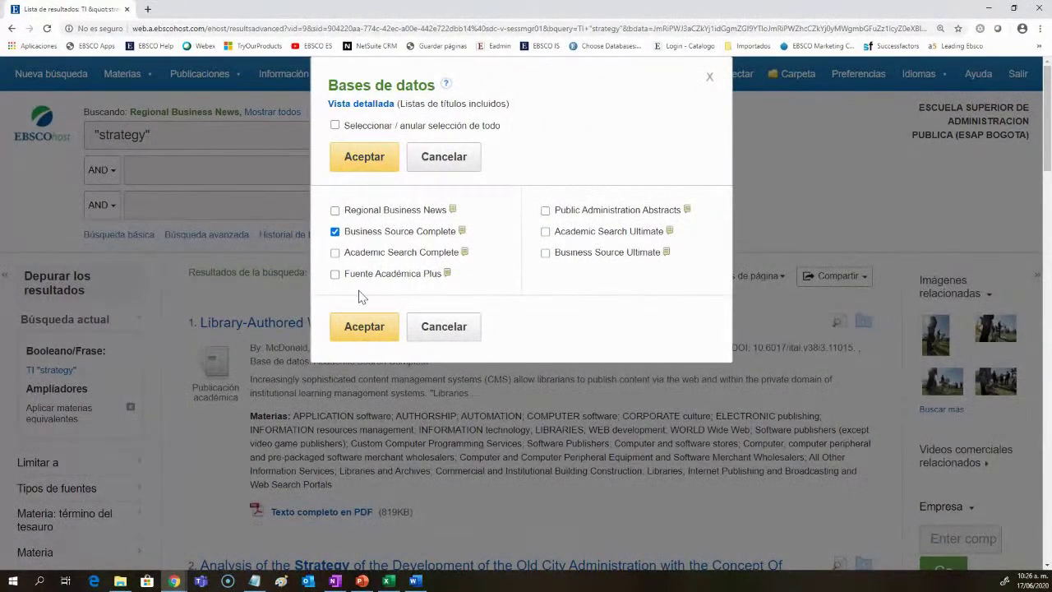
click(368, 337)
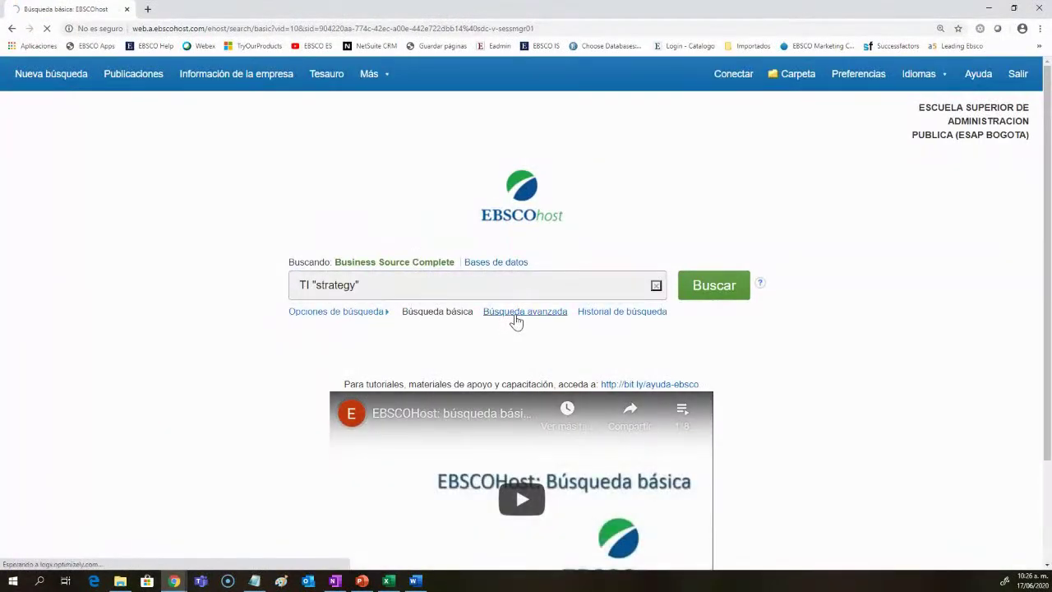
click(516, 312)
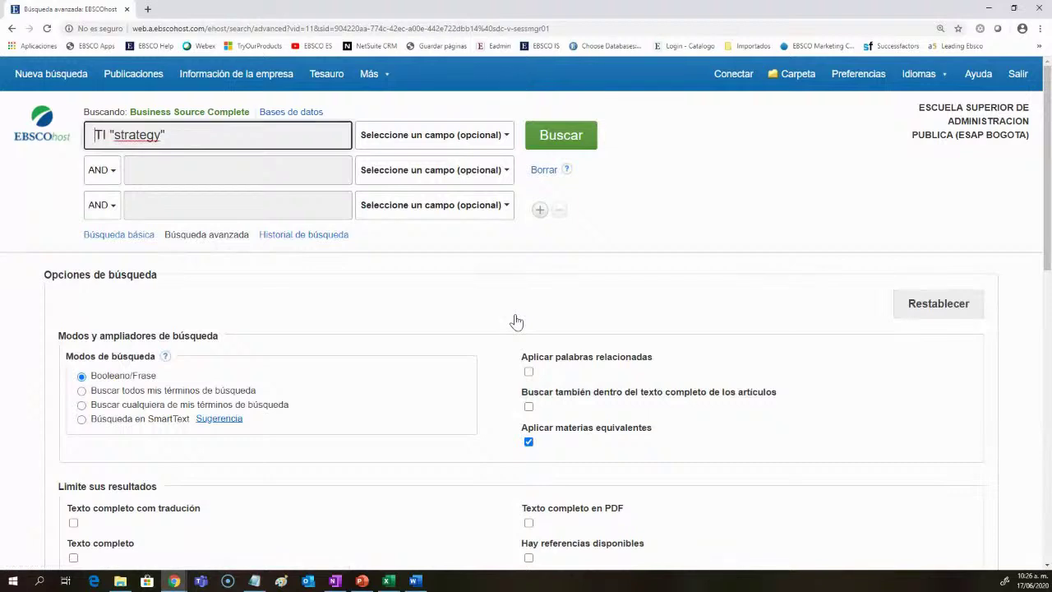
Step: Check the first row's field list and select the TI "strategy" query text
click(444, 140)
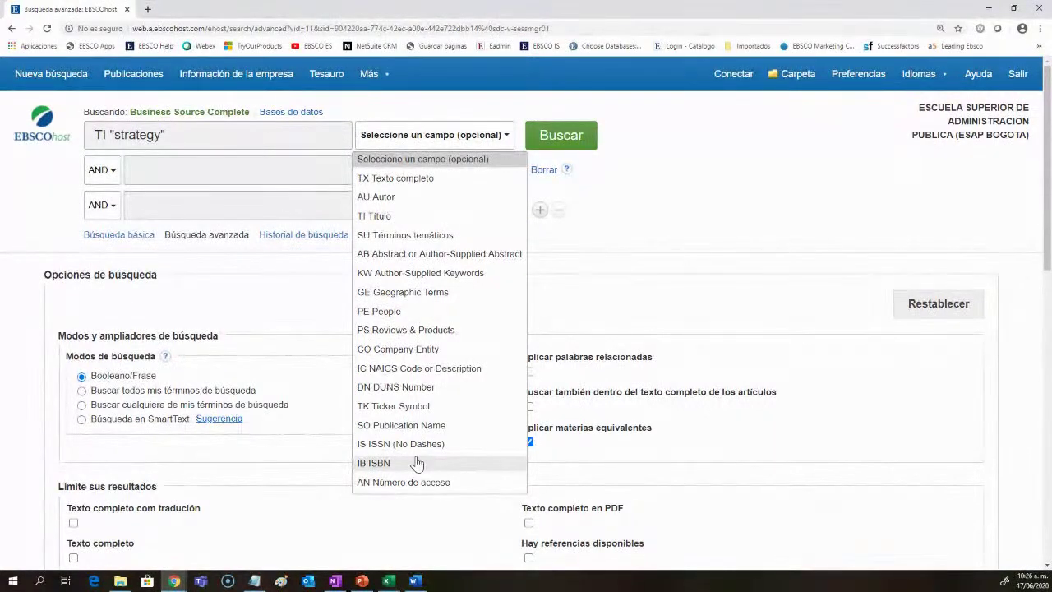
click(209, 132)
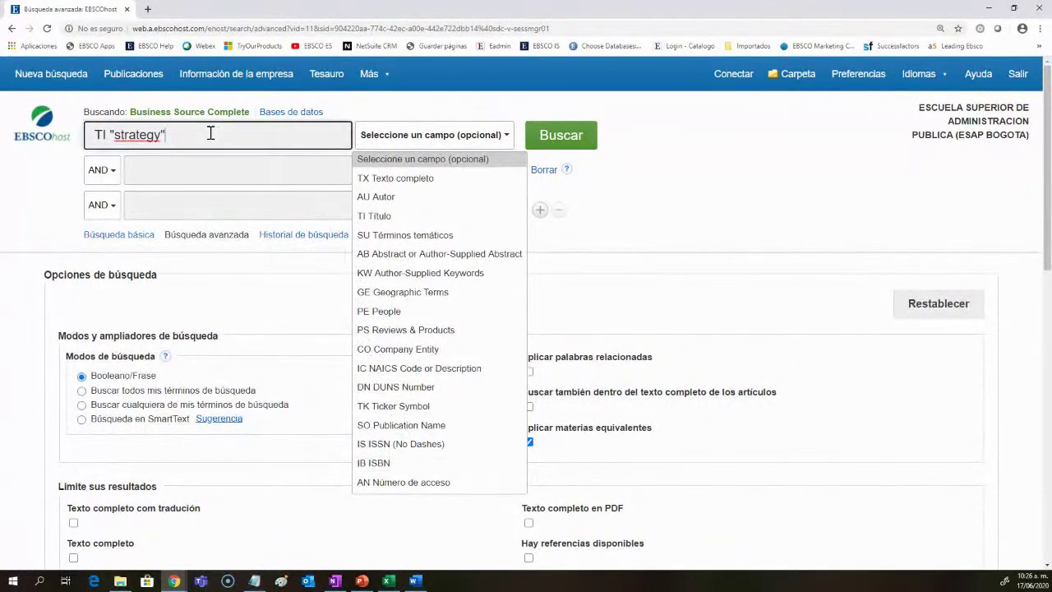
drag(165, 135, 93, 135)
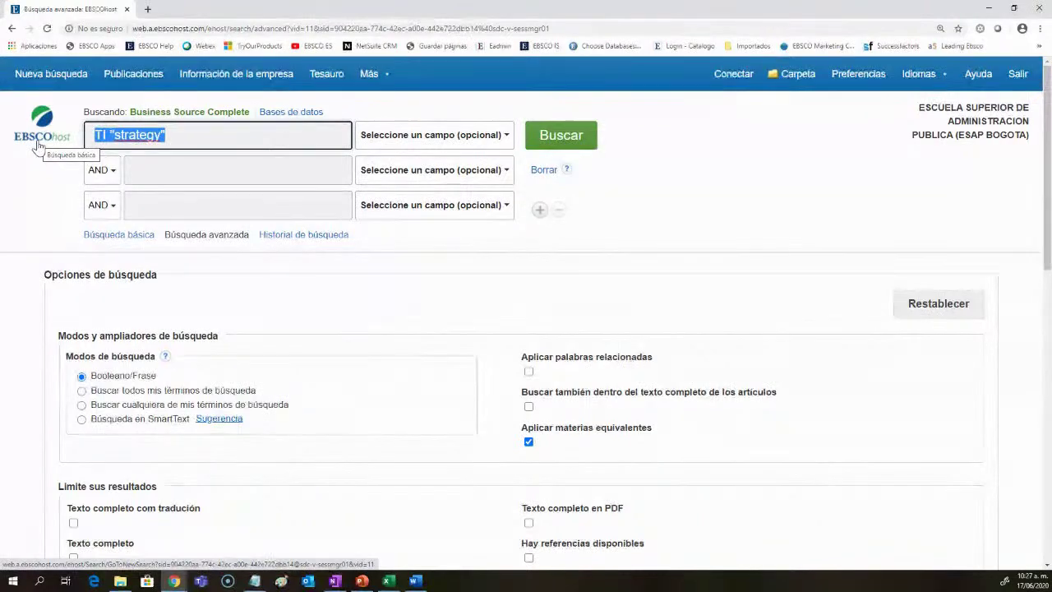
Step: Search for finance and read the detailed record of 'THE KIPLINGER 25 FUNDS: Best in Show.'
text(finance)
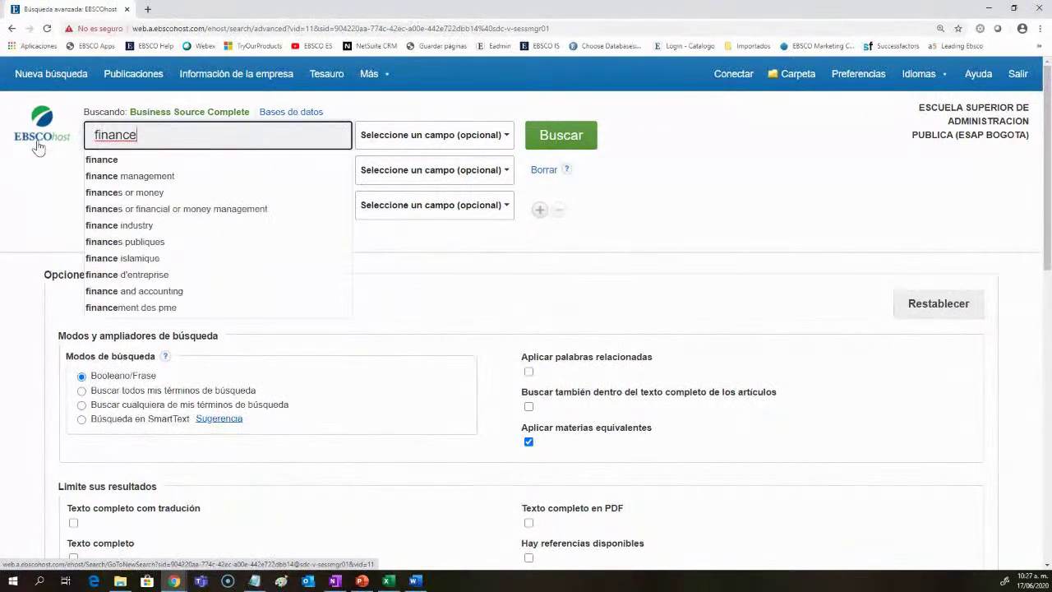
key(Return)
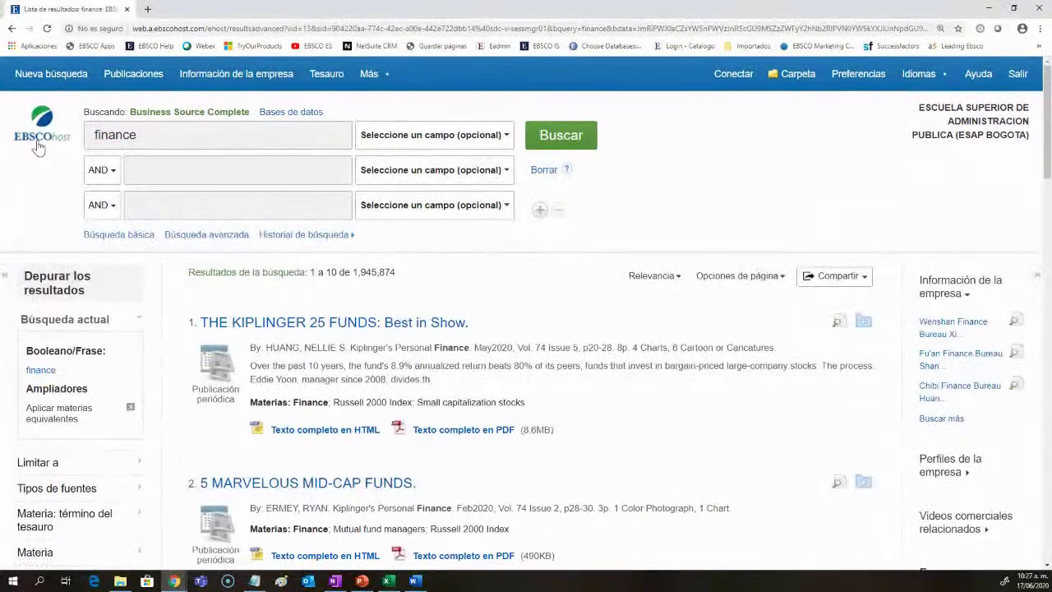
click(345, 324)
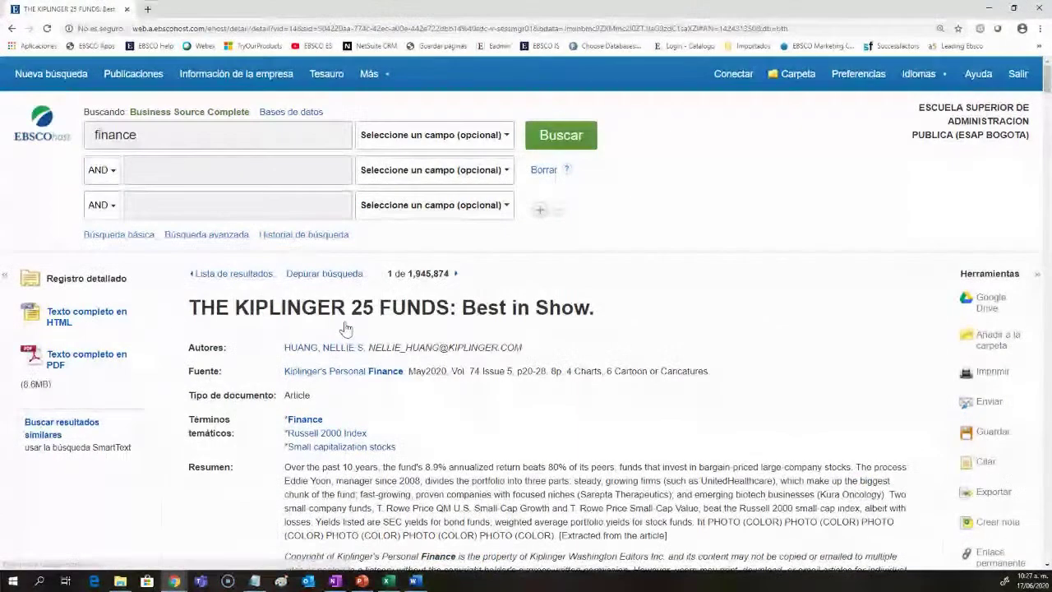
scroll(345, 328, down, 3)
scroll(345, 327, down, 5)
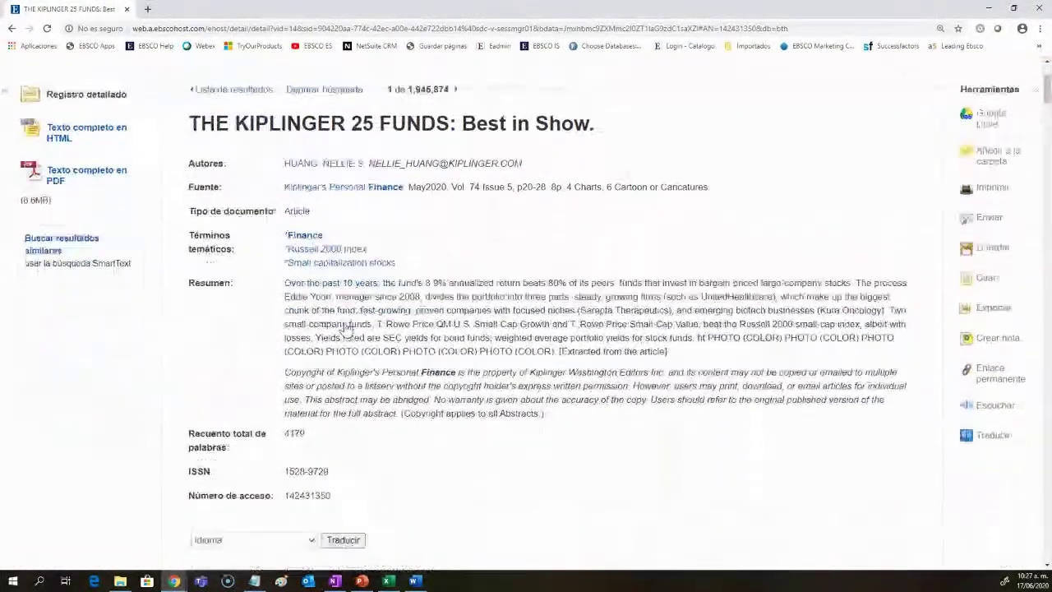
scroll(345, 327, up, 2)
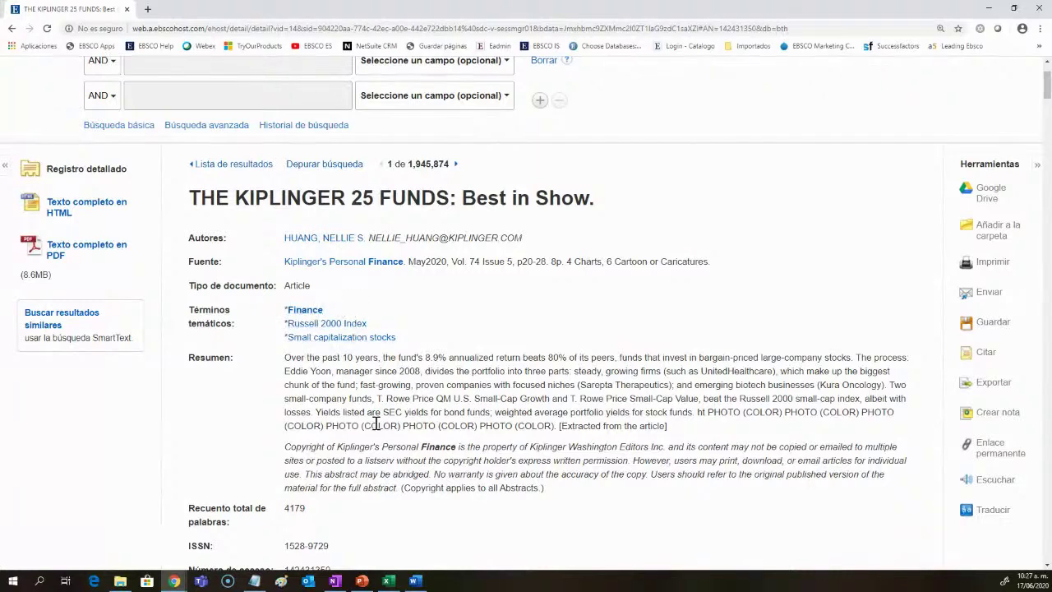
scroll(375, 422, down, 2)
scroll(375, 422, up, 3)
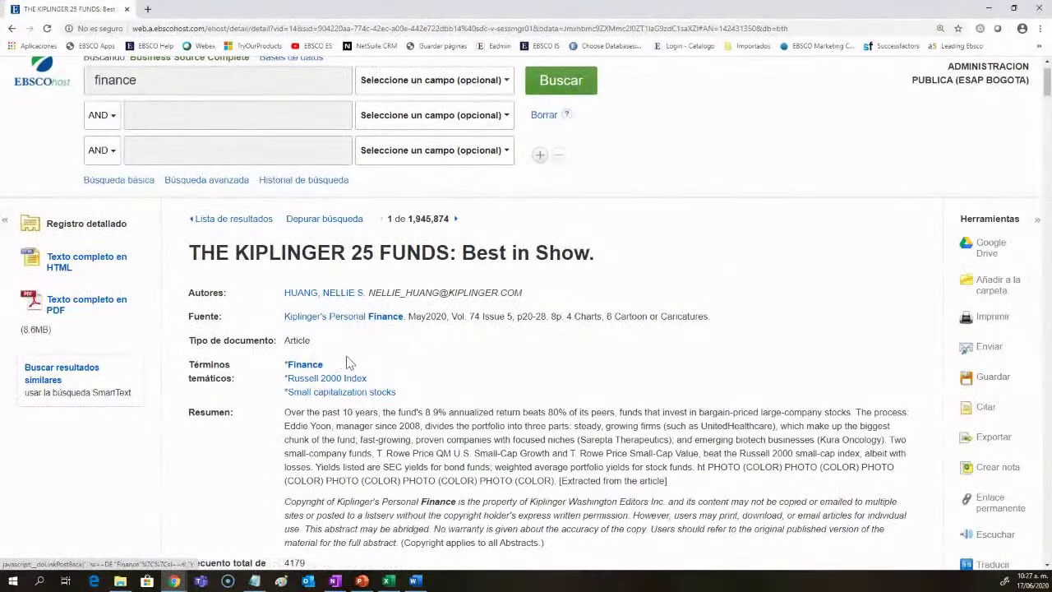
scroll(337, 387, up, 1)
double_click(115, 135)
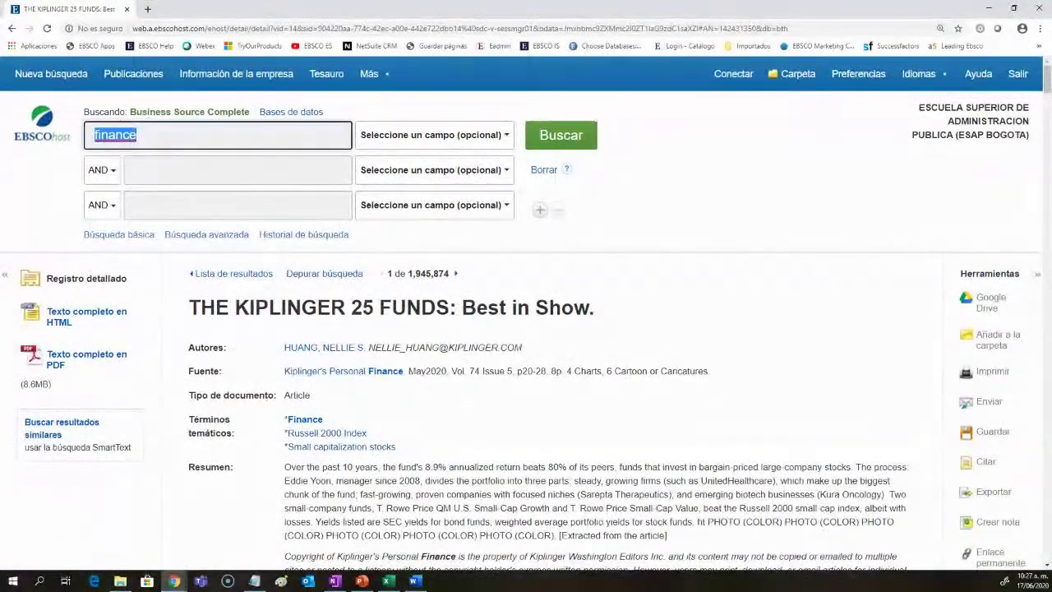
Step: Search for economy (520,899 results) and open the Clarifying the Sharing Economy record
text(economy)
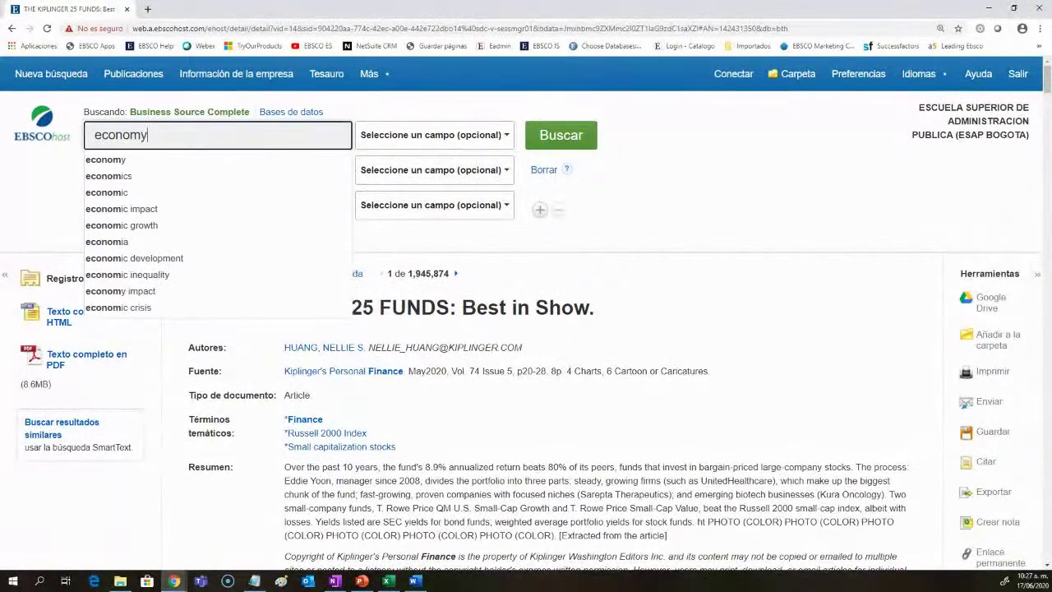
key(Return)
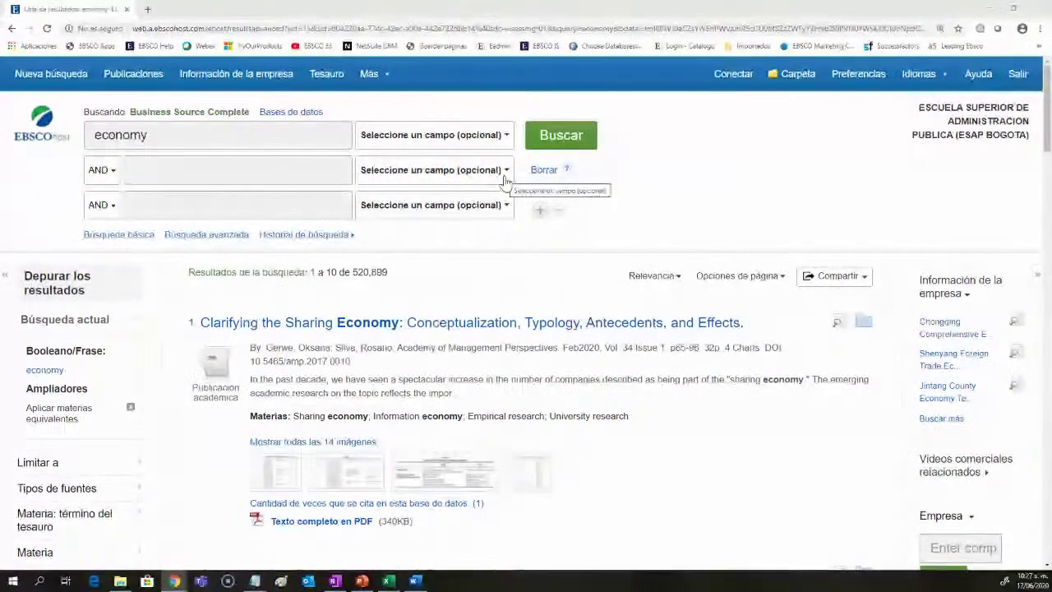
click(439, 137)
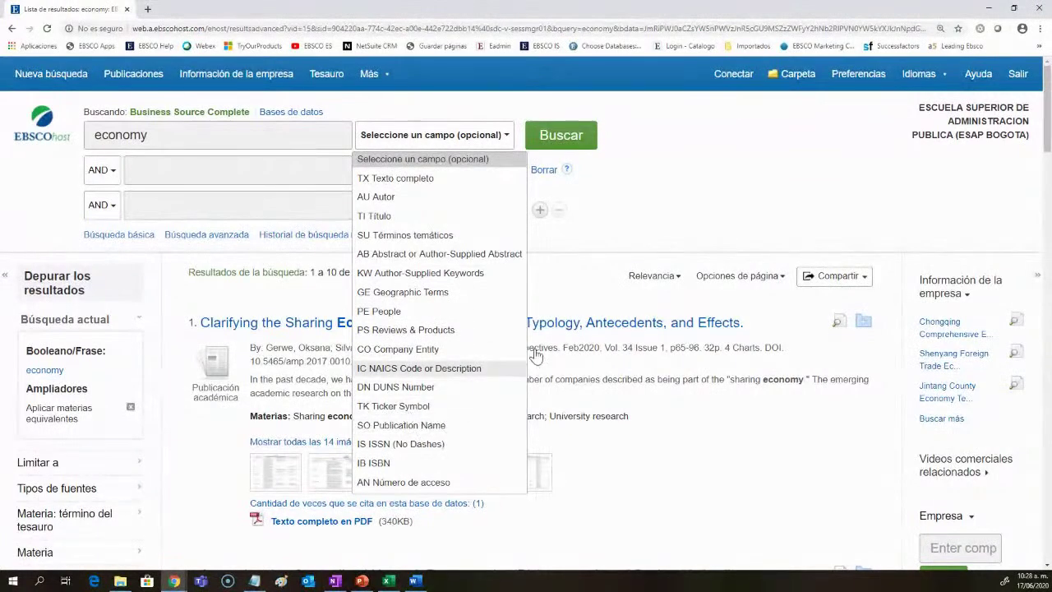
click(609, 239)
click(460, 326)
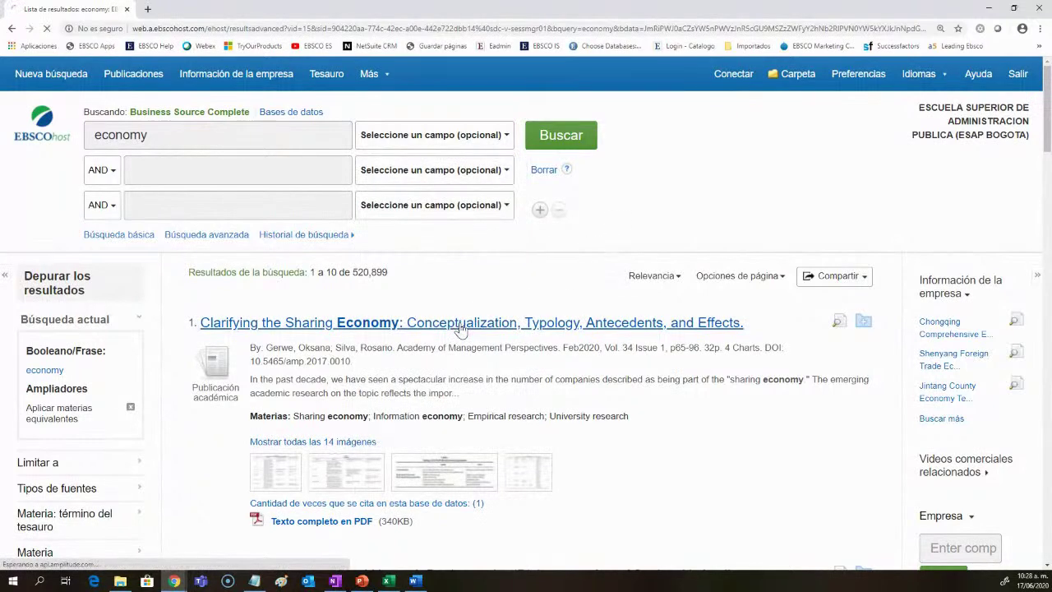
Step: Highlight the author affiliations, article title and first author's e-mail in the detailed record
scroll(544, 448, down, 2)
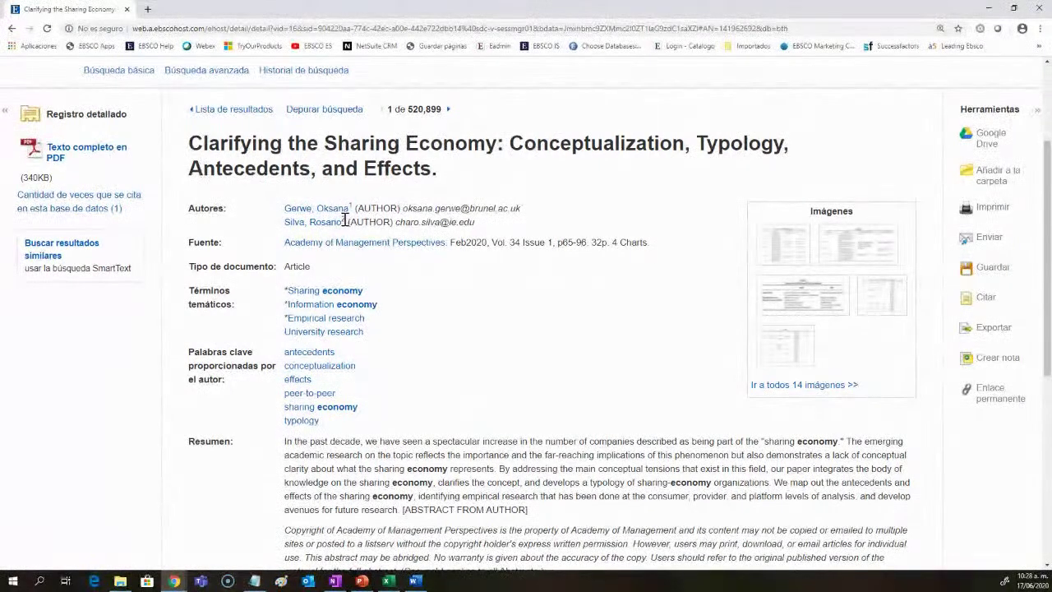
scroll(504, 318, down, 3)
drag(340, 387, 282, 376)
click(394, 404)
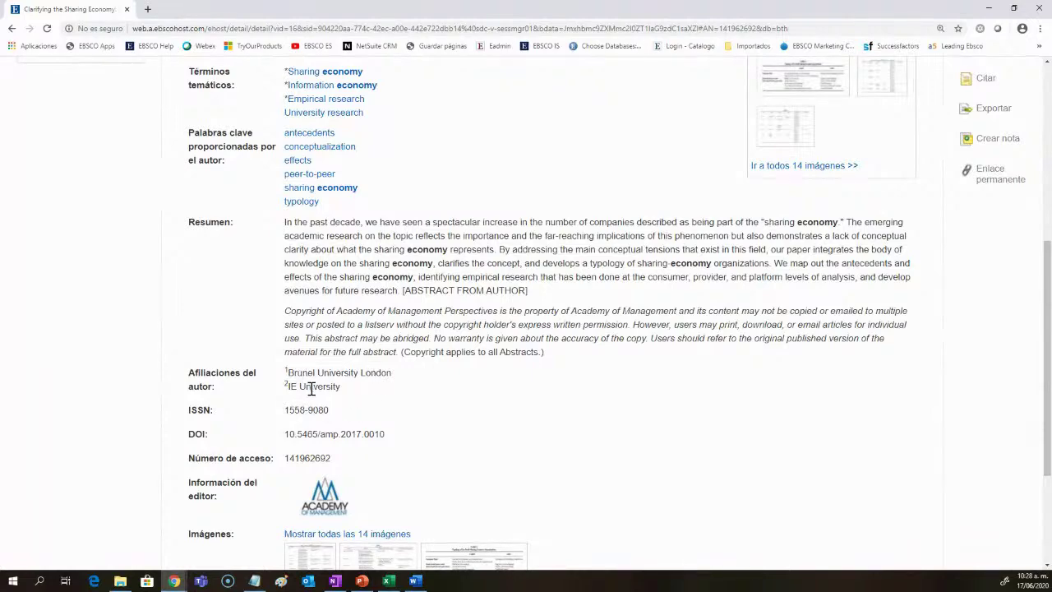
scroll(440, 337, up, 5)
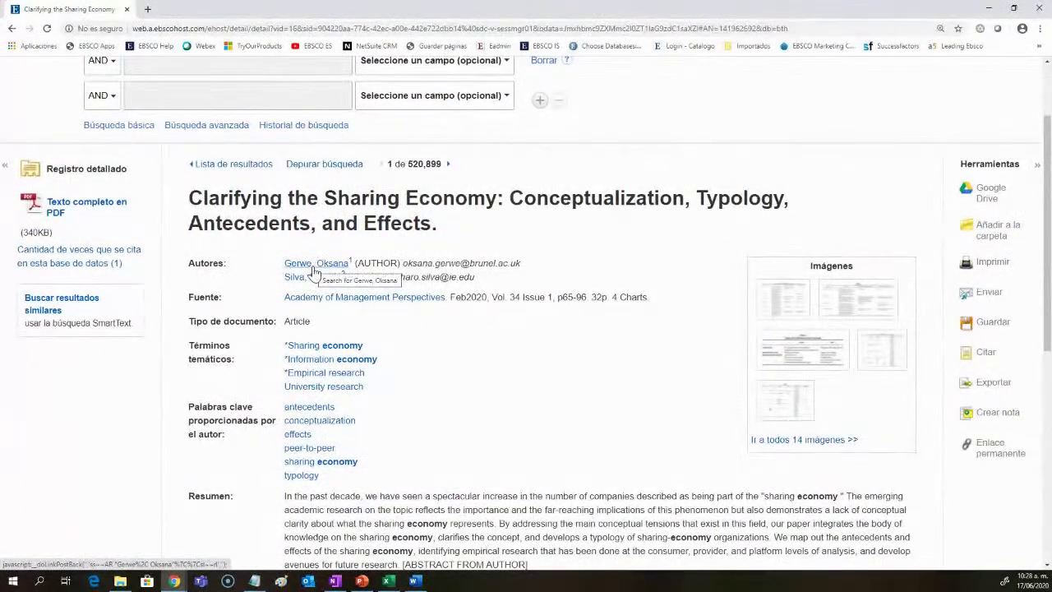
drag(460, 235, 233, 198)
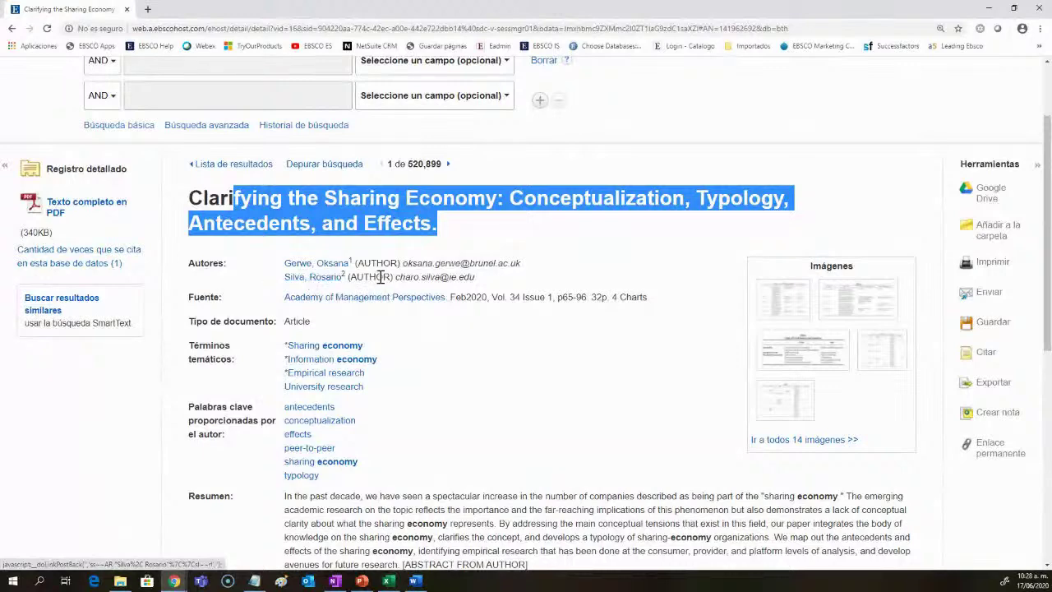
click(604, 341)
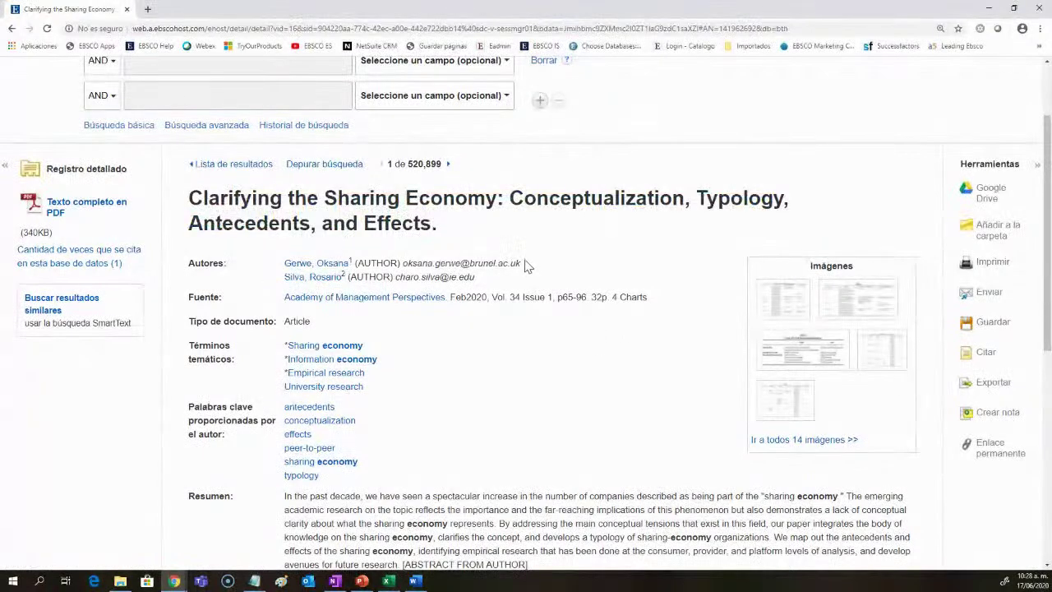
drag(526, 265, 424, 277)
click(493, 405)
Step: Highlight the journal Academy of Management Perspectives, then subject-search sharing economy (1,701 results)
drag(272, 299, 439, 309)
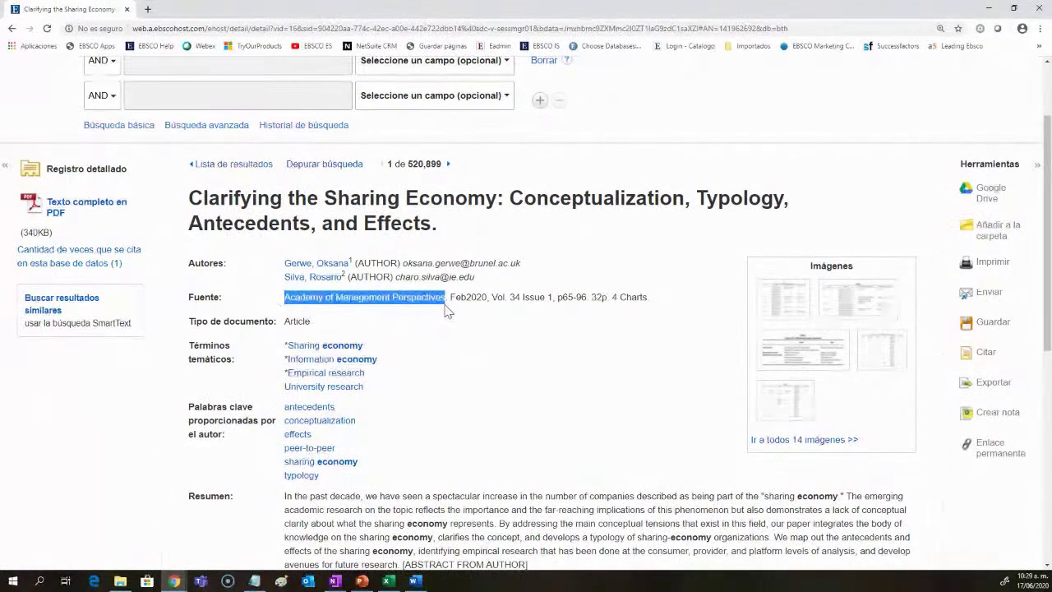
click(453, 326)
scroll(493, 374, down, 2)
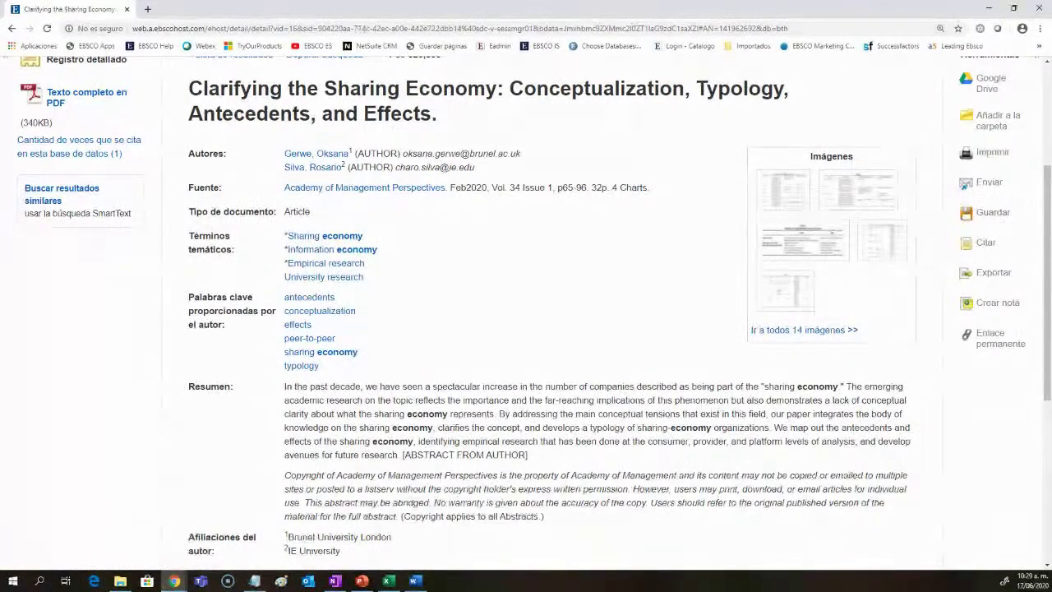
click(326, 356)
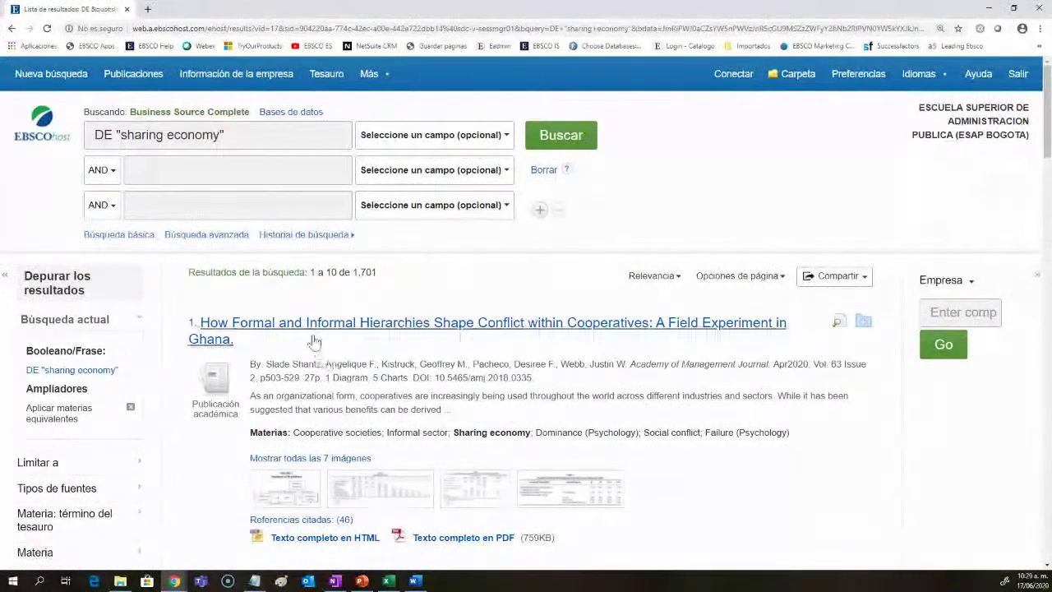
Step: Highlight the DE field code, the first result's subject terms and the quoted query phrase
drag(111, 138, 105, 138)
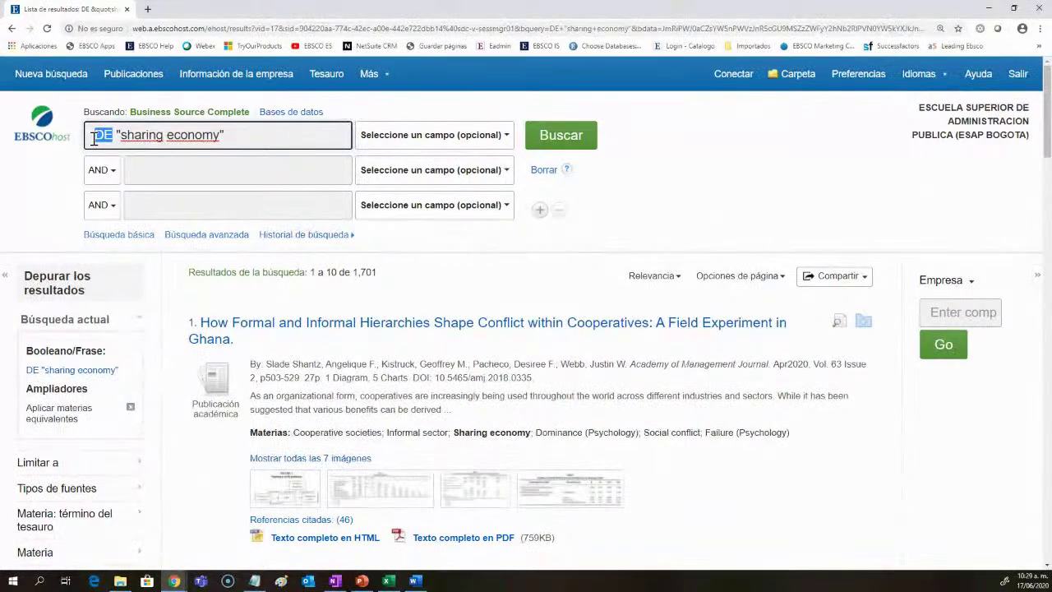
drag(825, 435, 256, 442)
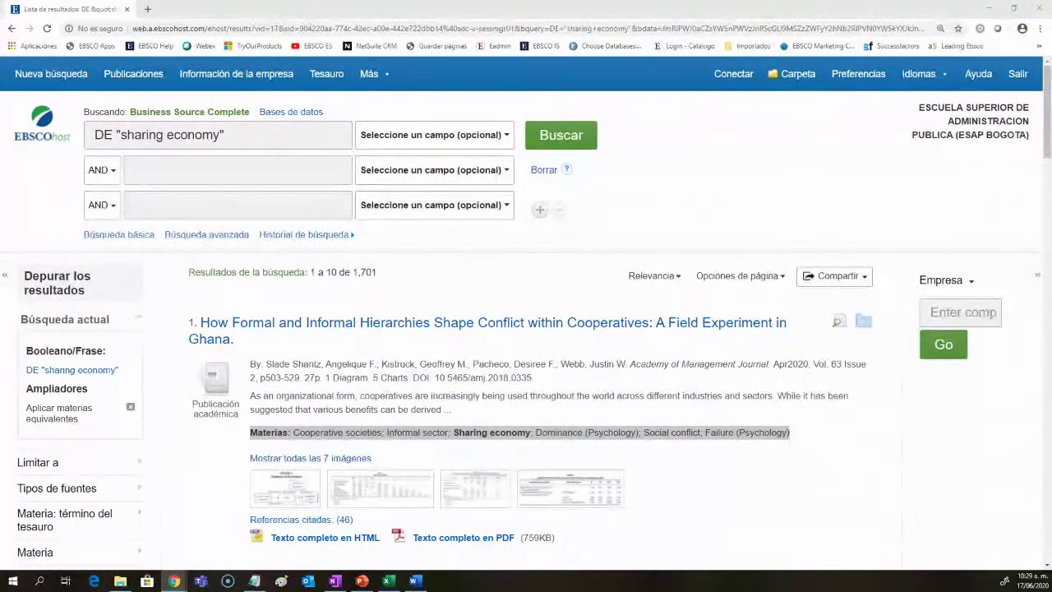
key(alt+Tab)
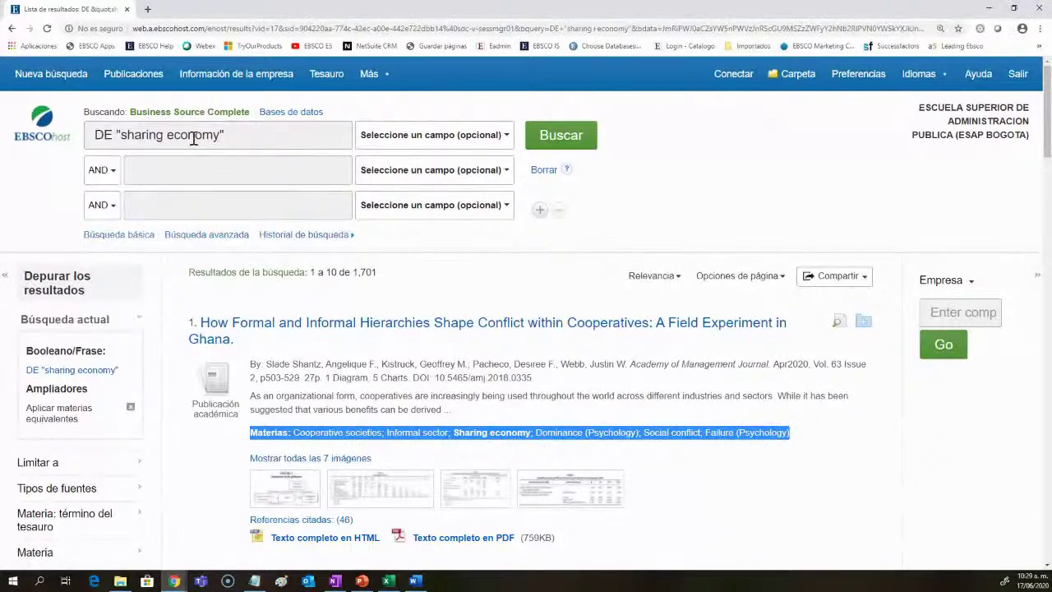
click(227, 135)
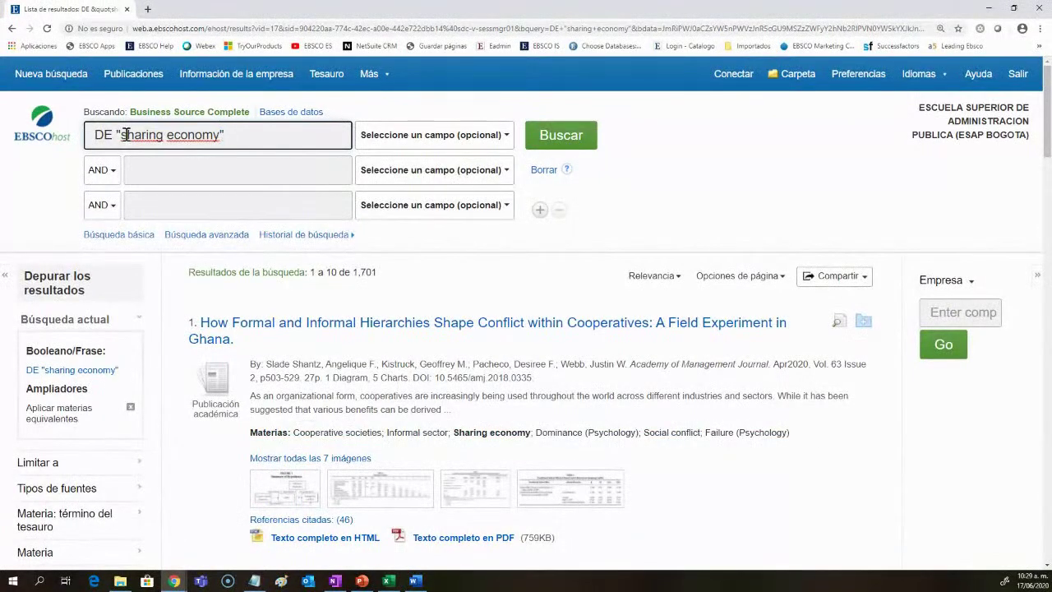
drag(125, 135, 237, 135)
click(264, 145)
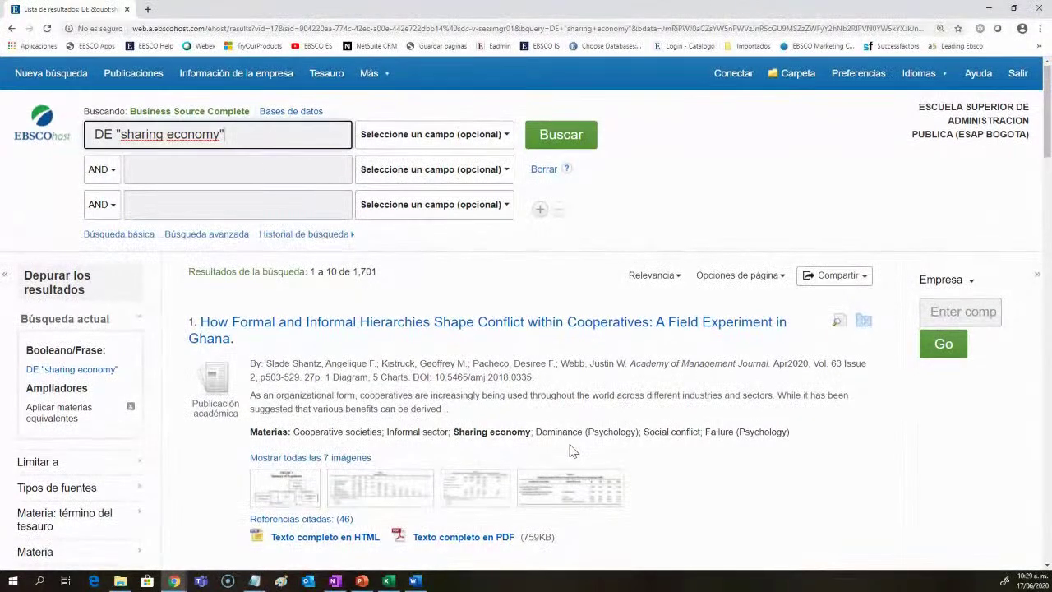
Step: Scroll through the sharing economy results, highlighting text along the way
scroll(770, 433, down, 3)
scroll(770, 433, down, 3)
drag(383, 389, 495, 389)
scroll(468, 436, down, 3)
drag(465, 433, 395, 433)
scroll(469, 436, down, 3)
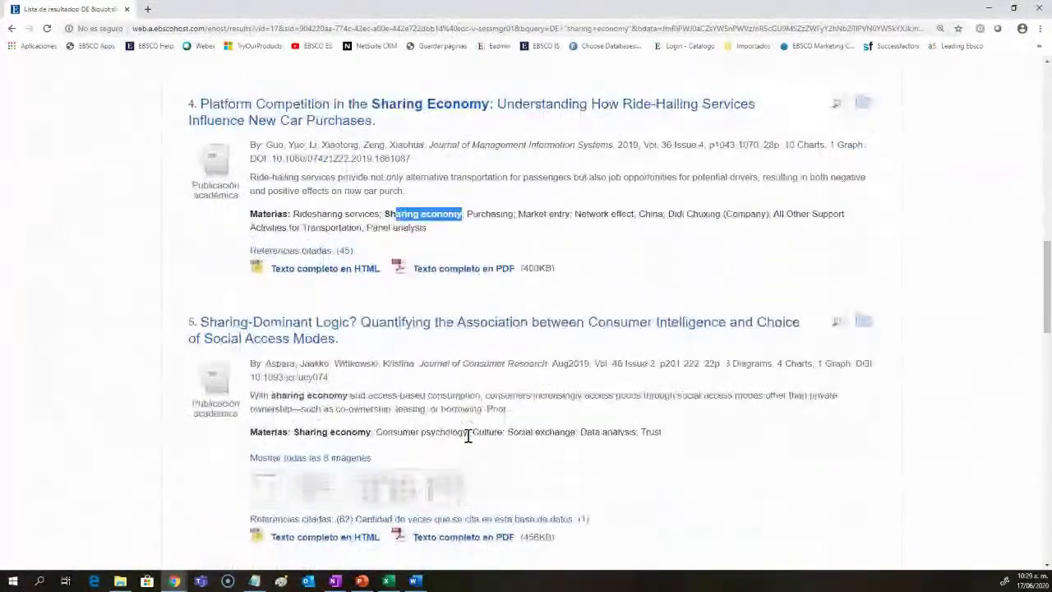
scroll(468, 436, down, 1)
scroll(468, 435, up, 13)
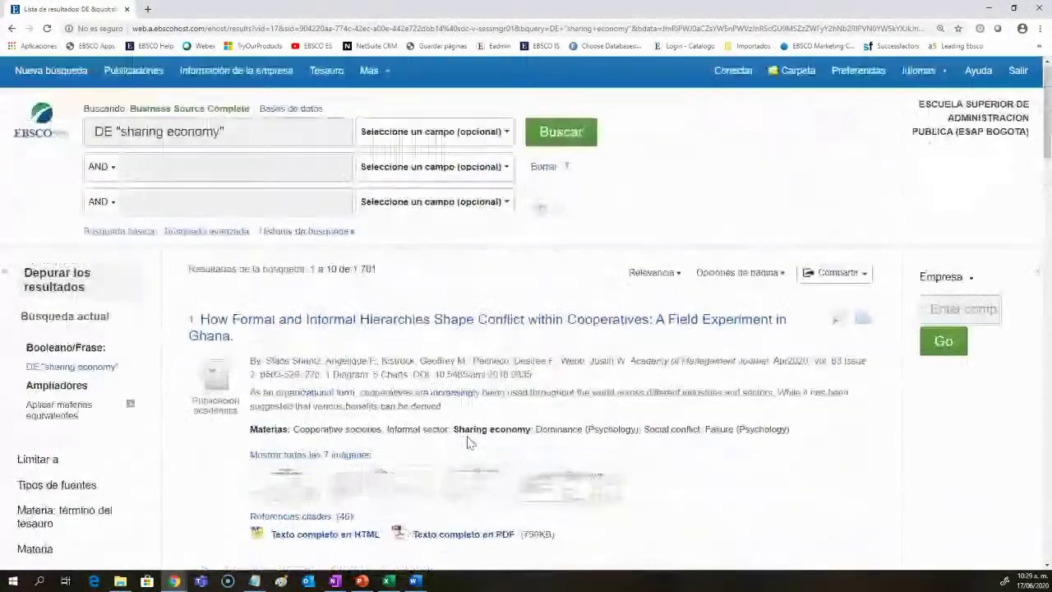
Step: Open and scroll through the Ghana cooperatives hierarchy study's detailed record
click(374, 327)
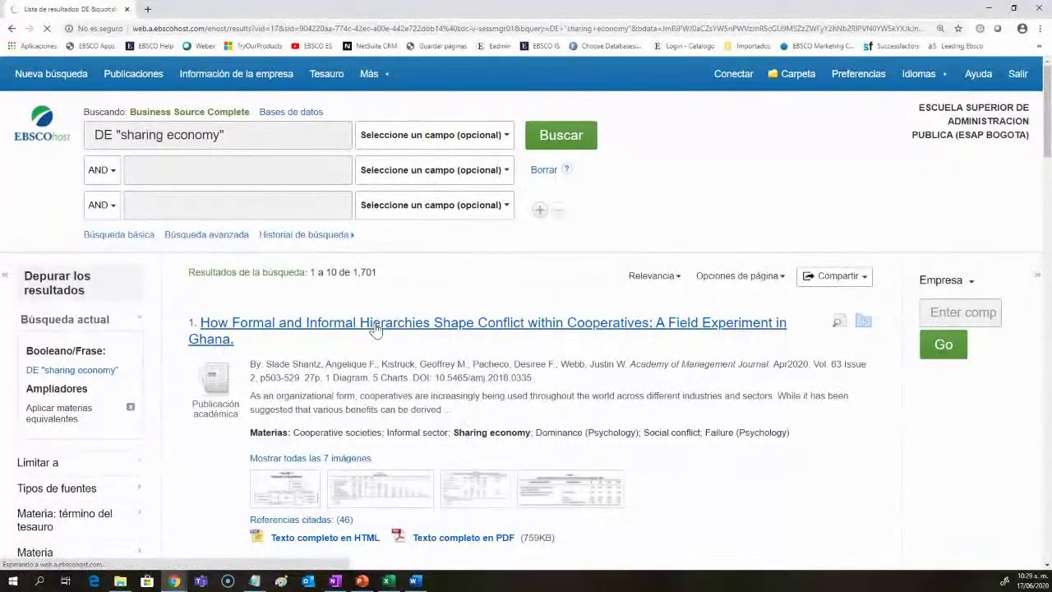
scroll(466, 439, down, 2)
scroll(466, 438, down, 5)
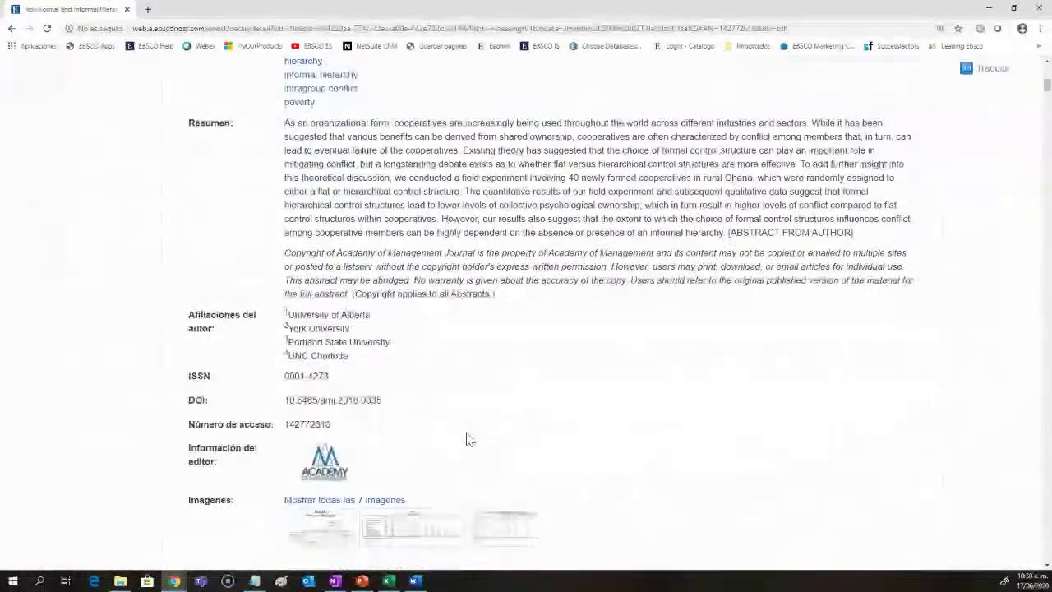
scroll(466, 439, down, 1)
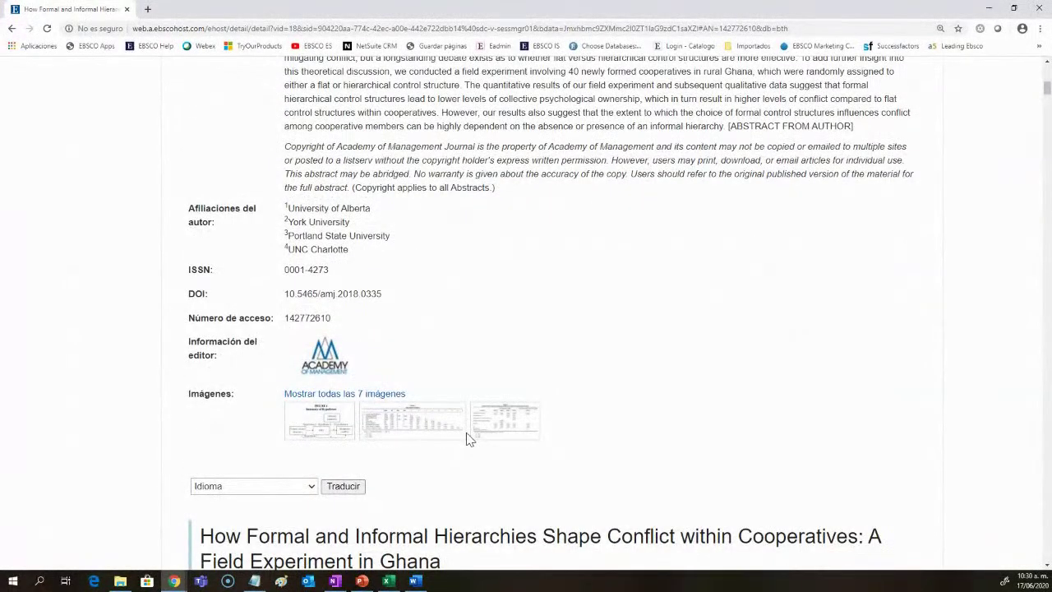
scroll(466, 439, up, 3)
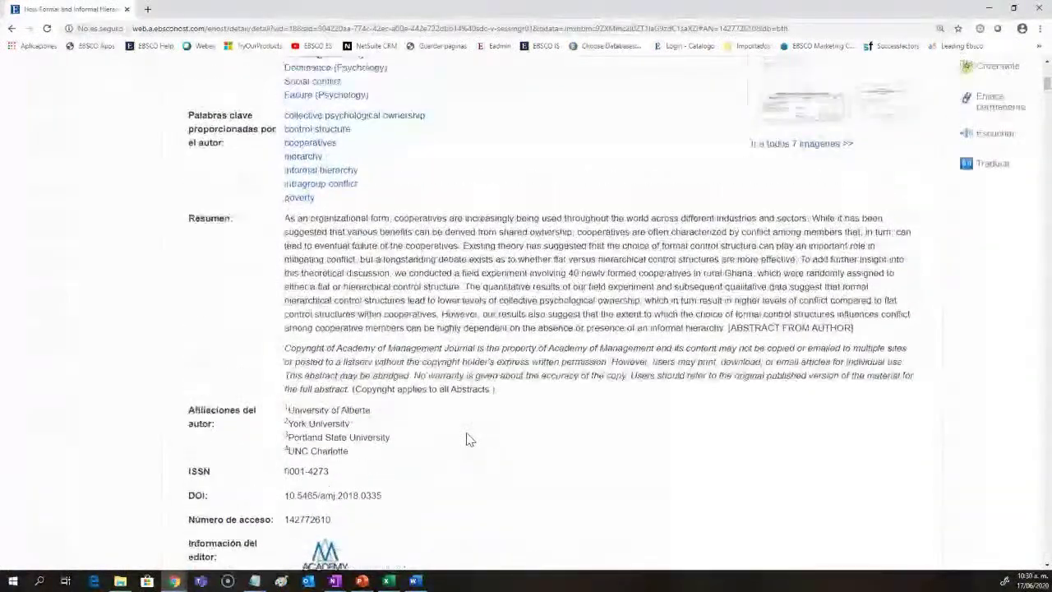
scroll(466, 439, up, 6)
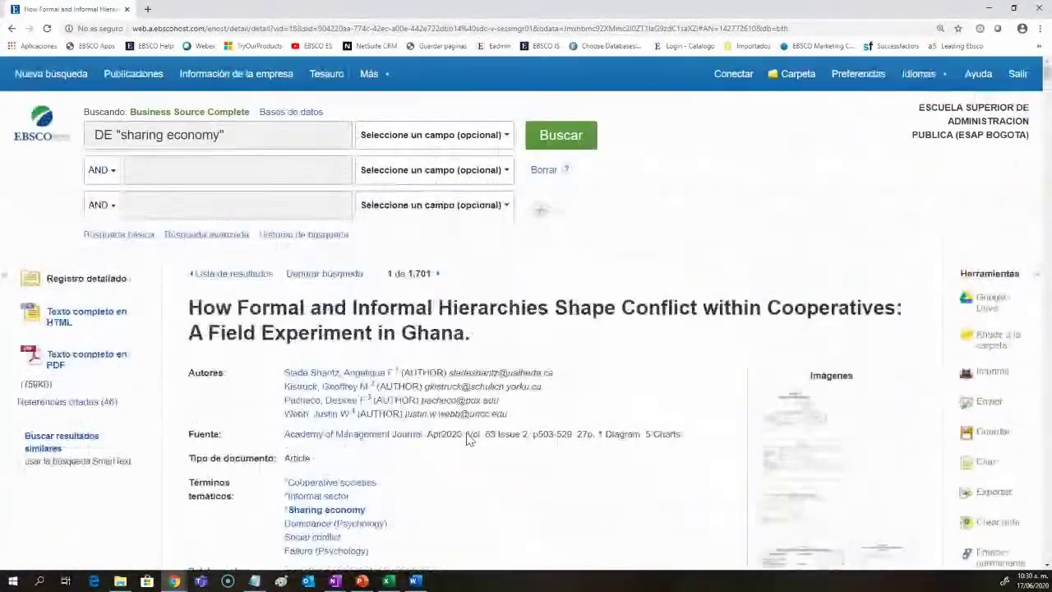
Step: Replace the query with economic and run the search
triple_click(269, 138)
text(econ)
key(BackSpace)
key(BackSpace)
key(BackSpace)
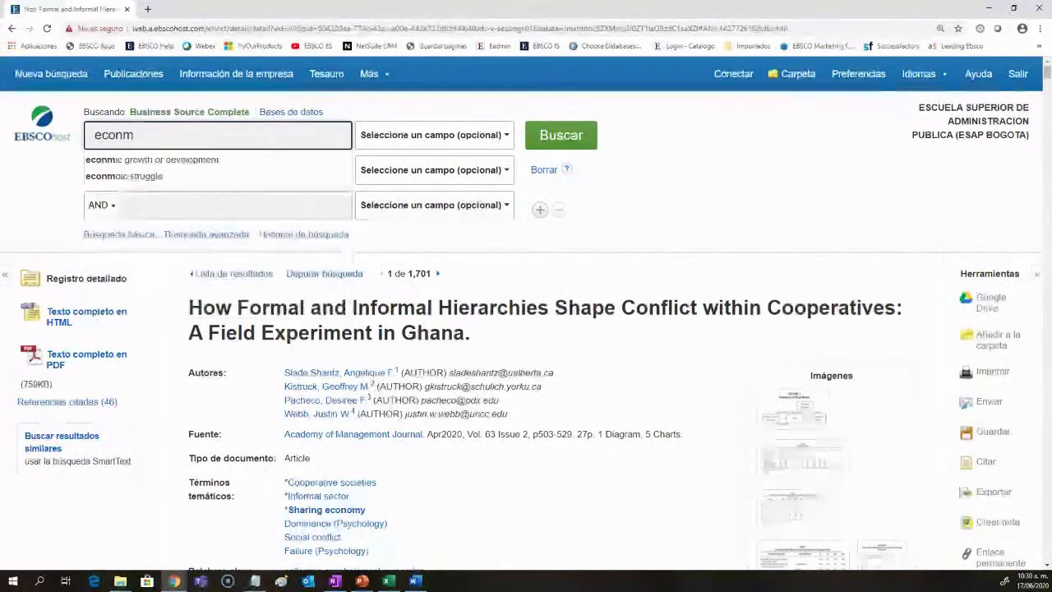
text(omic)
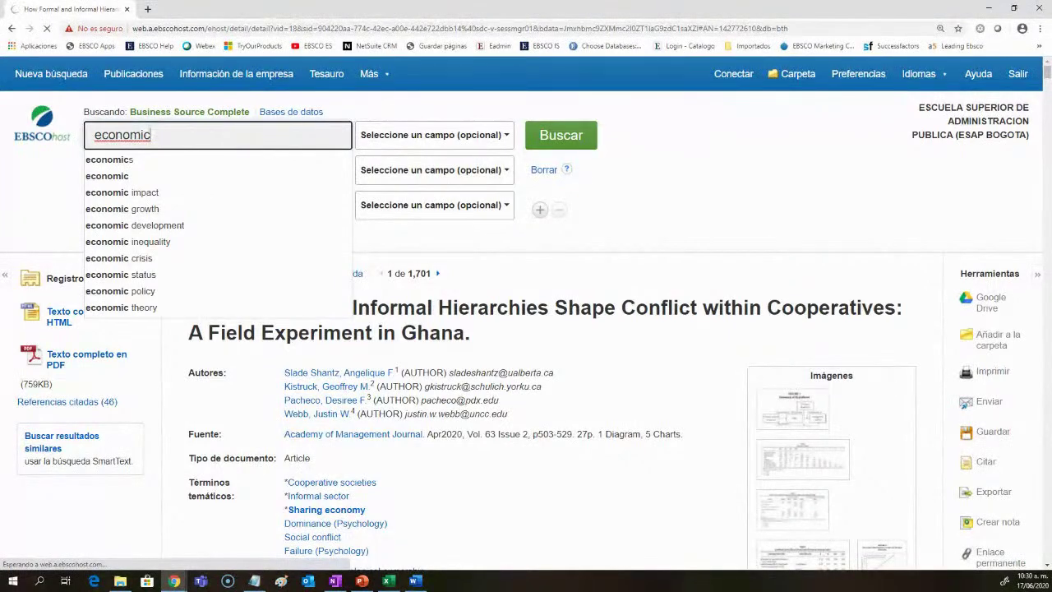
key(Return)
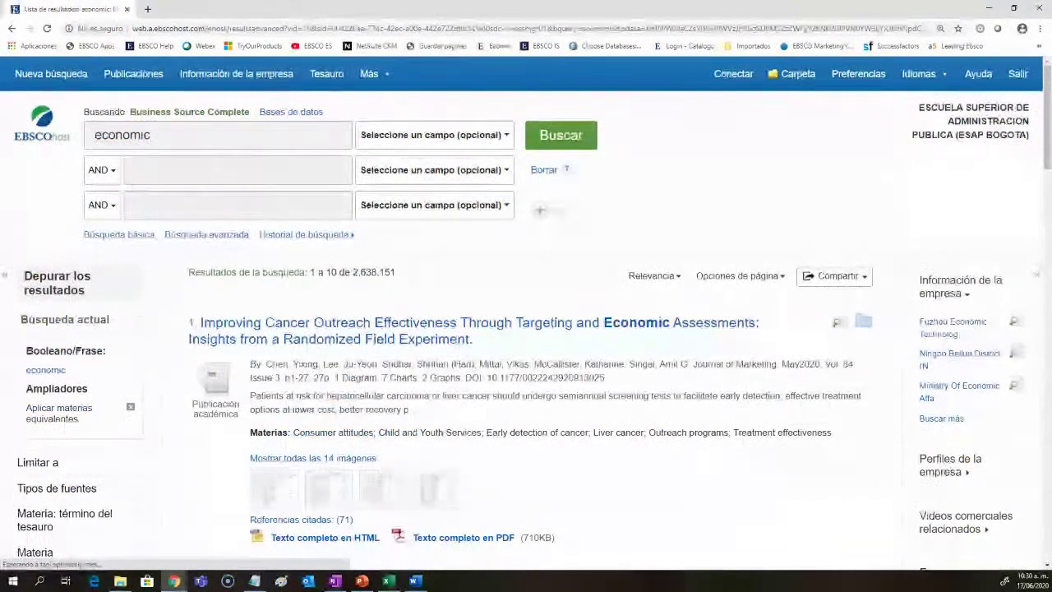
Step: Open the first economic result, the cancer outreach record, and copy its NAICS sector text
click(423, 340)
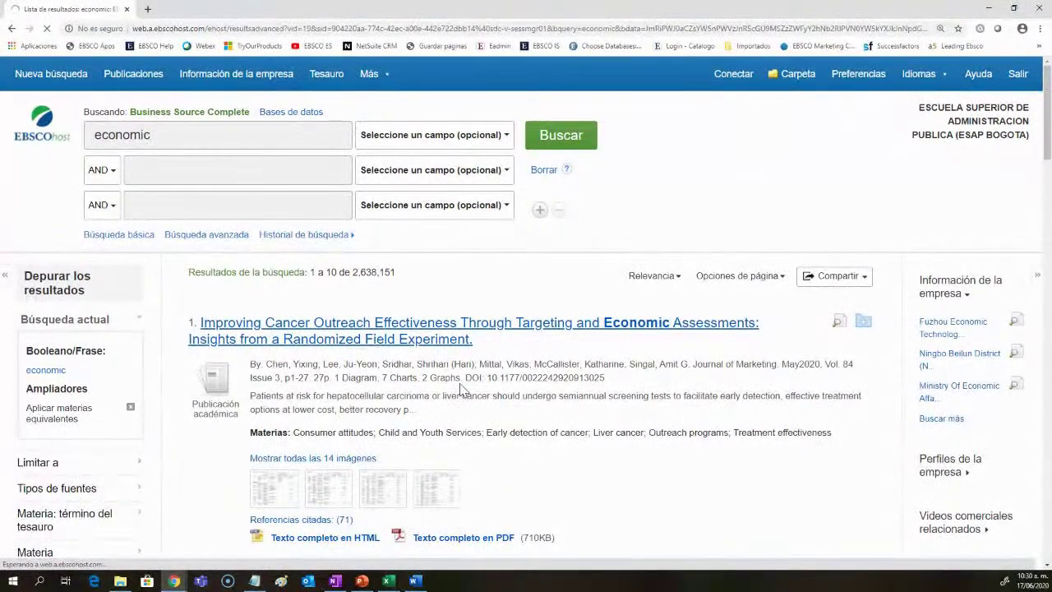
scroll(462, 388, down, 4)
scroll(463, 387, down, 2)
scroll(462, 382, up, 3)
drag(444, 388, 238, 396)
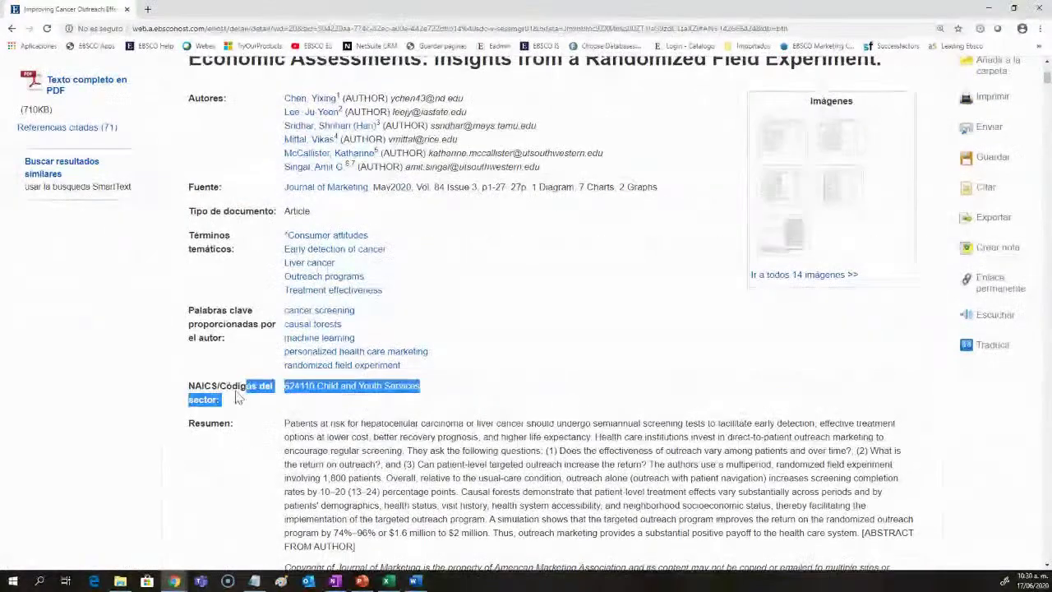
key(ctrl+c)
click(250, 417)
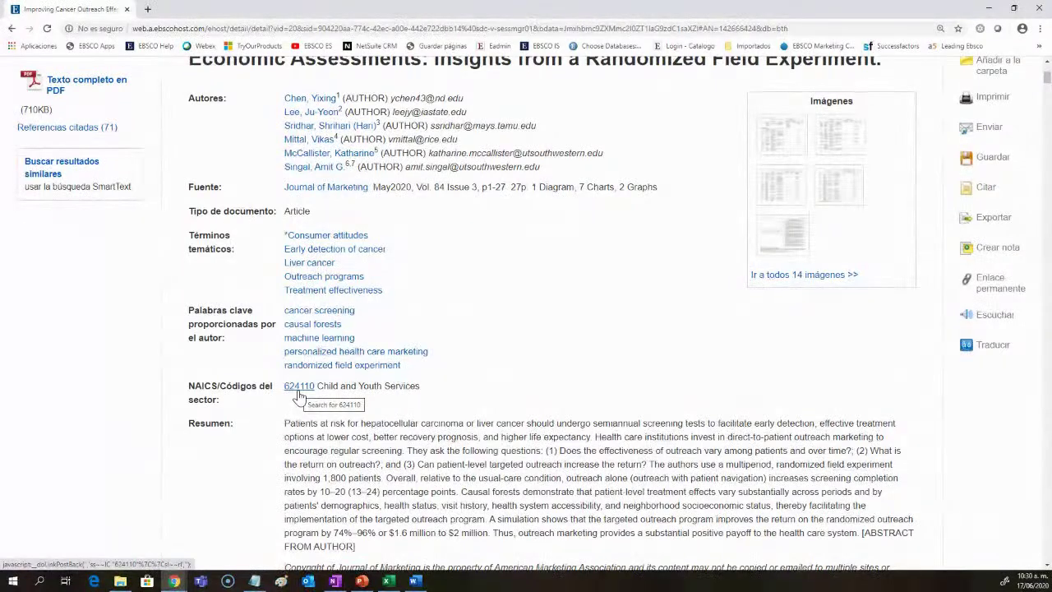
Step: Highlight the Child and Youth Services description, then bring up the Bases de datos list
drag(421, 387, 382, 390)
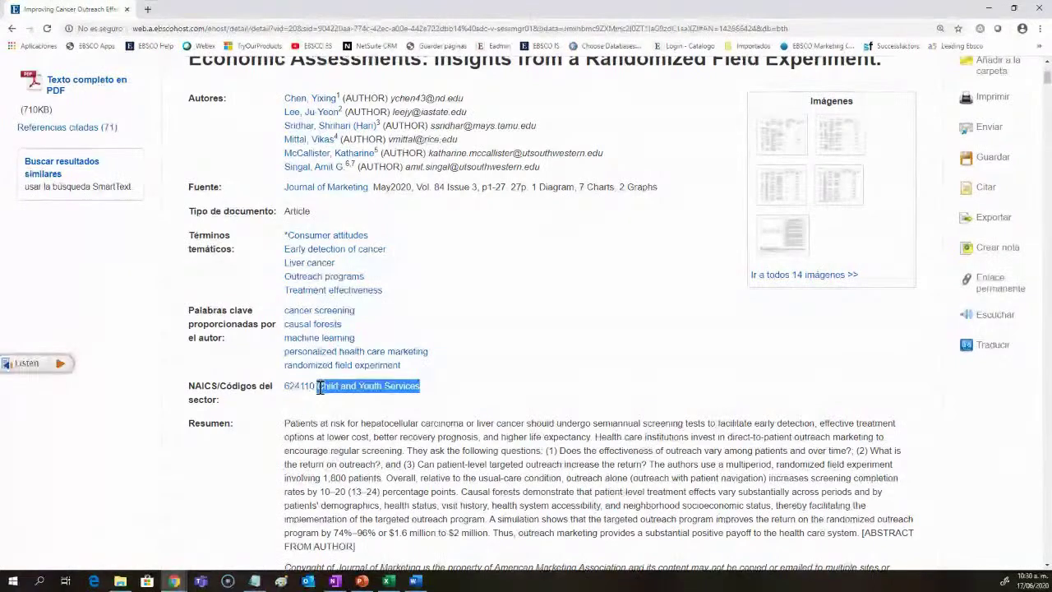
scroll(413, 450, down, 5)
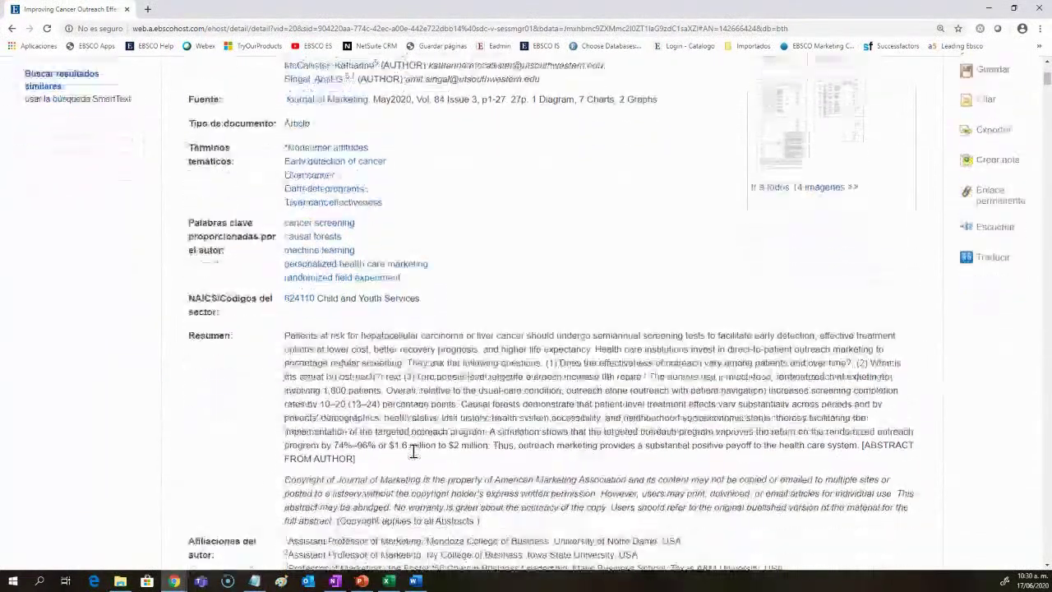
scroll(413, 450, down, 3)
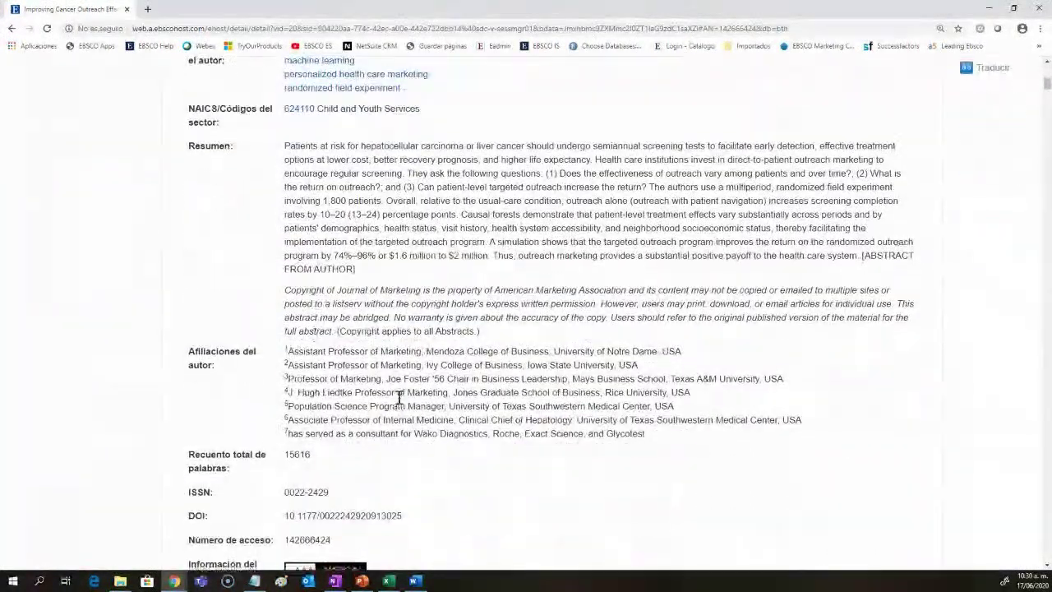
scroll(399, 403, down, 1)
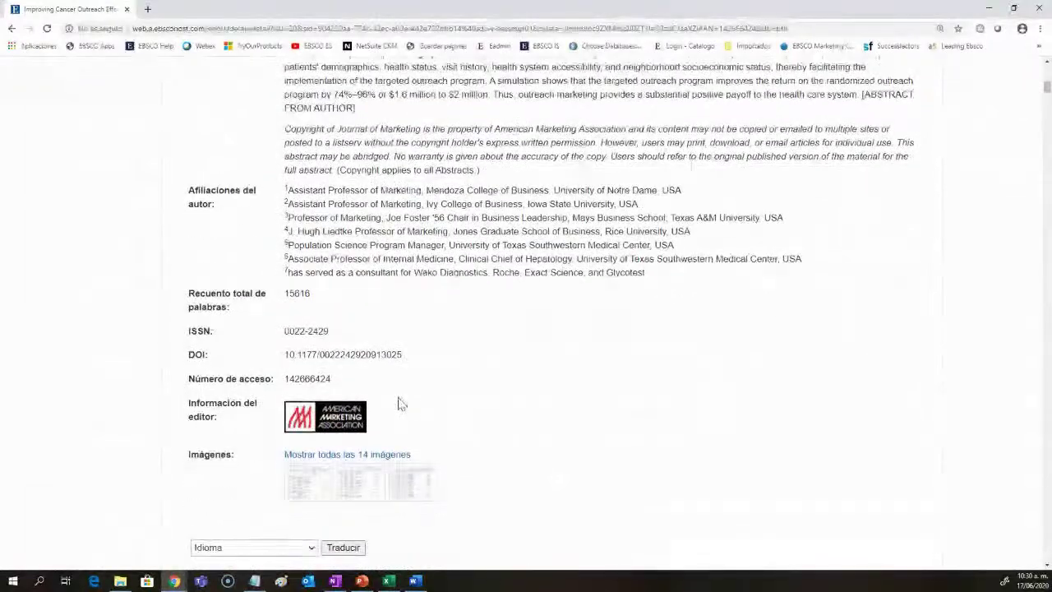
scroll(464, 423, down, 1)
scroll(464, 423, up, 10)
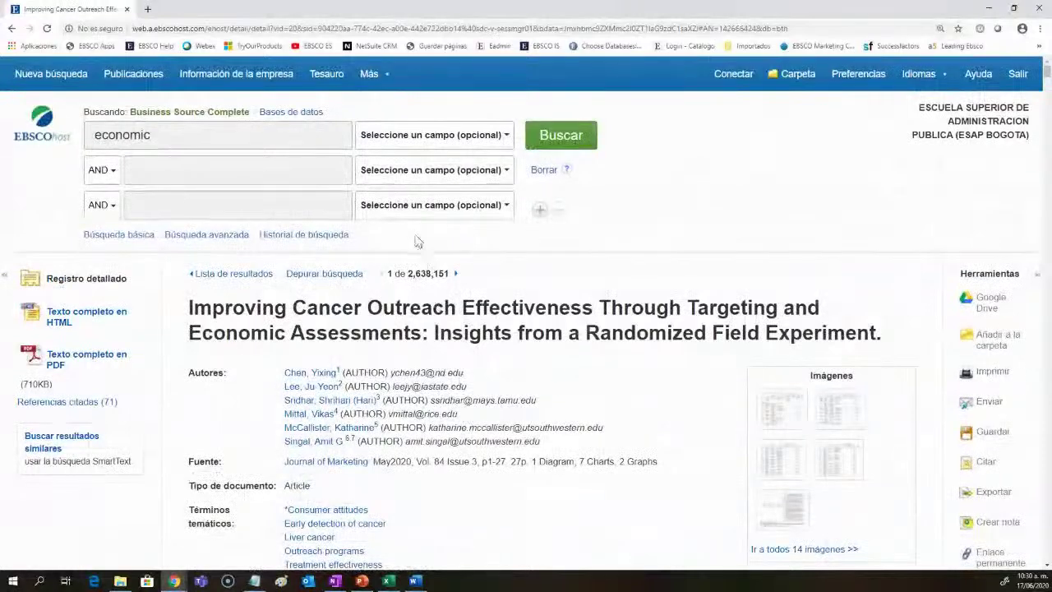
click(398, 205)
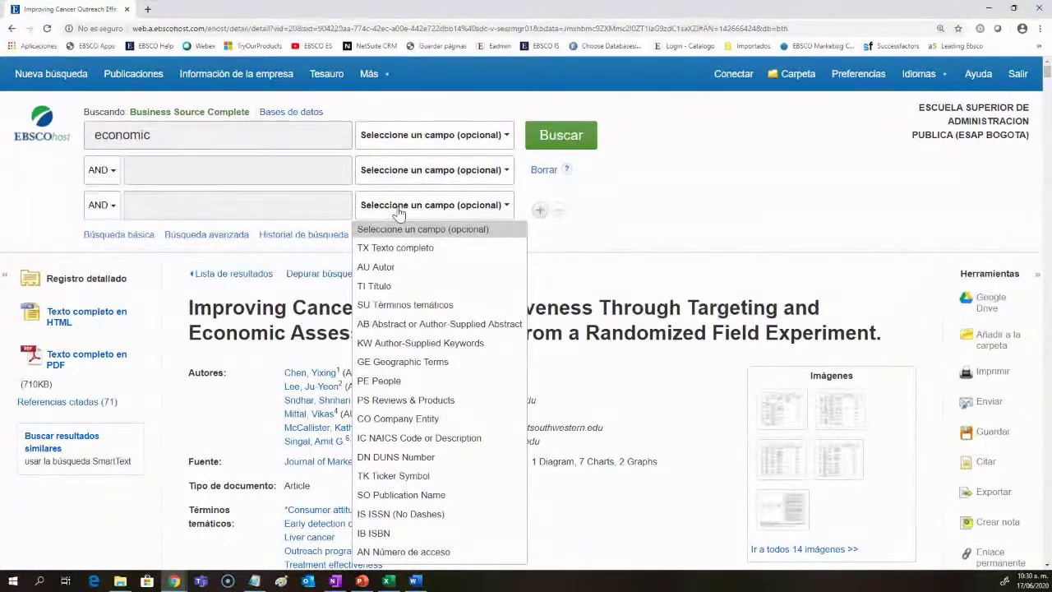
click(398, 212)
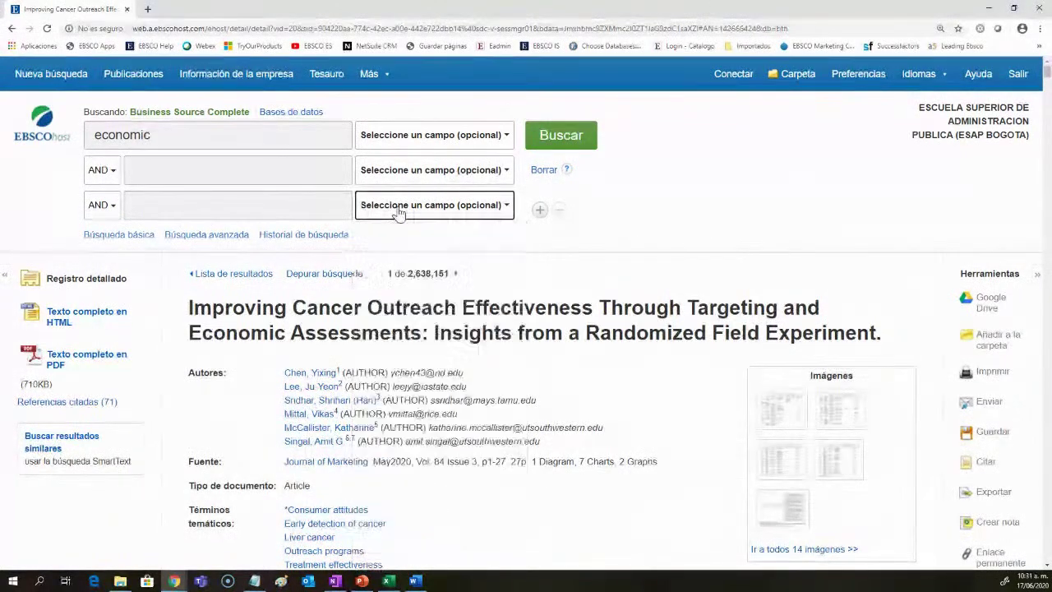
click(268, 116)
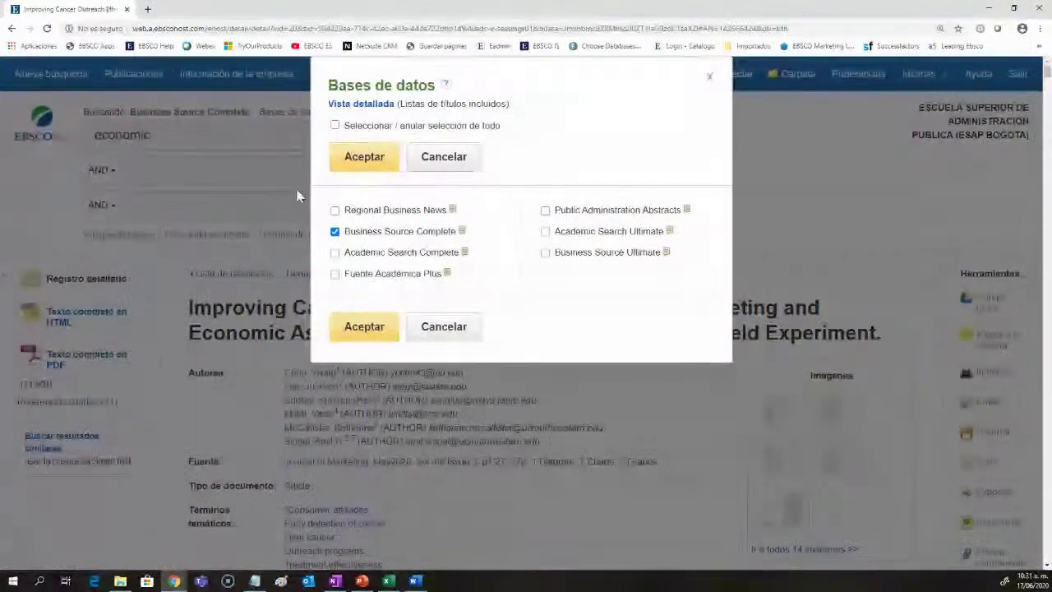
Step: Add Fuente Académica Plus to the databases and search economic in SU Términos temáticos
click(336, 276)
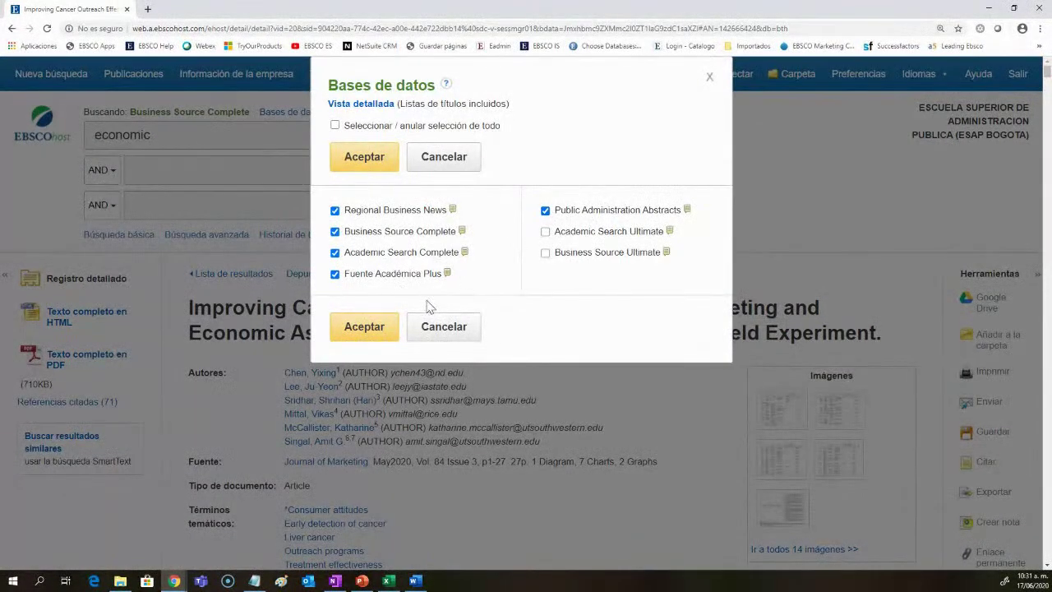
click(385, 323)
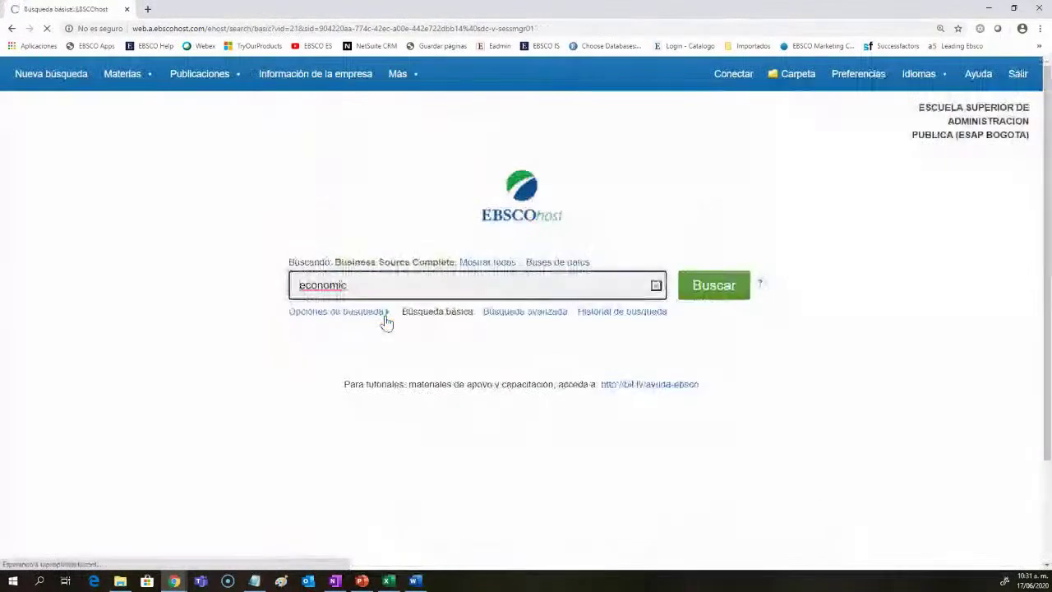
click(526, 313)
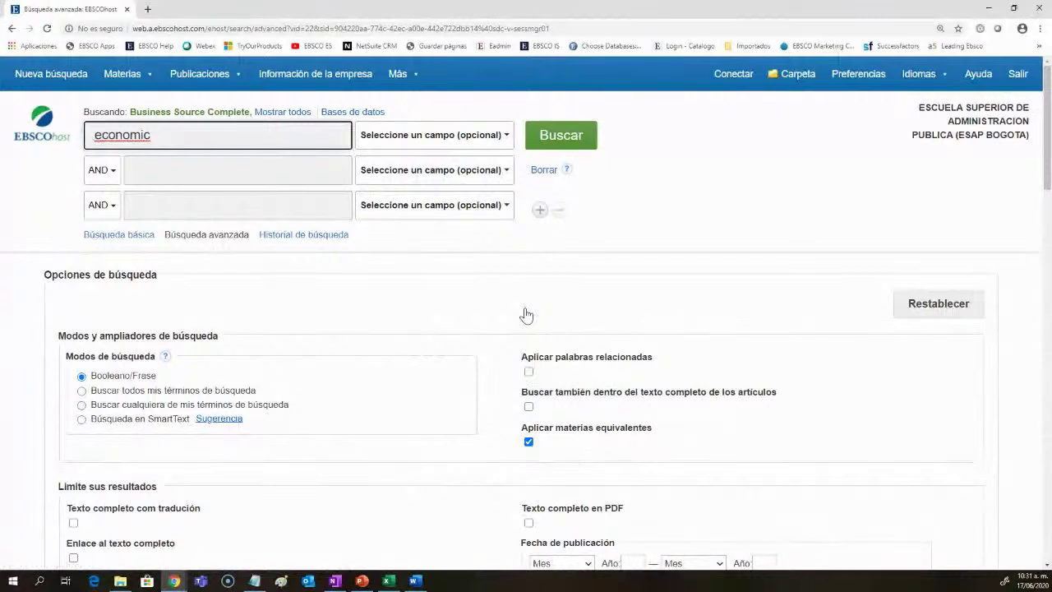
click(436, 138)
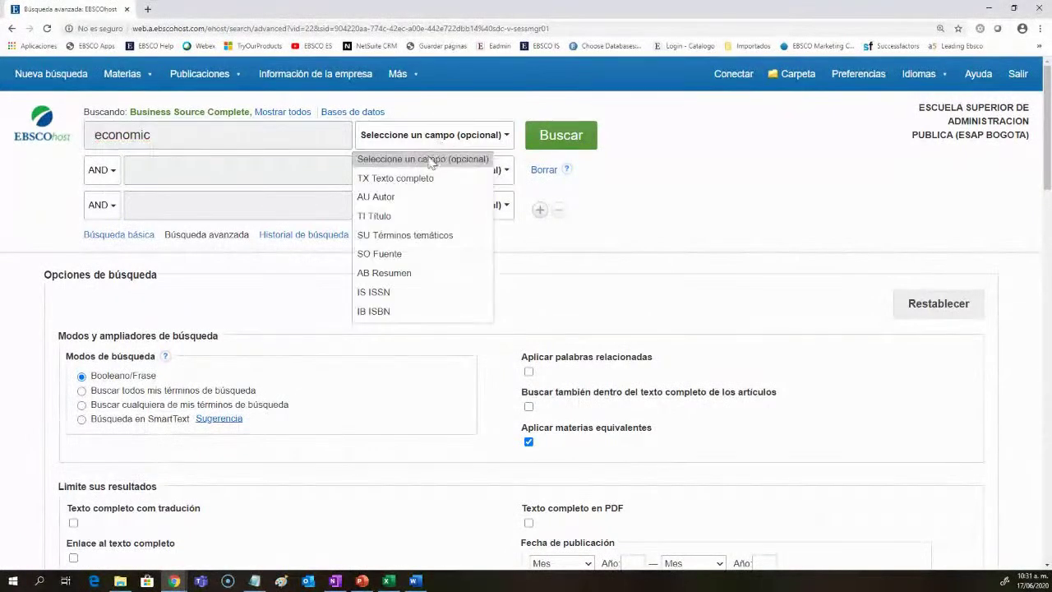
click(415, 236)
click(559, 141)
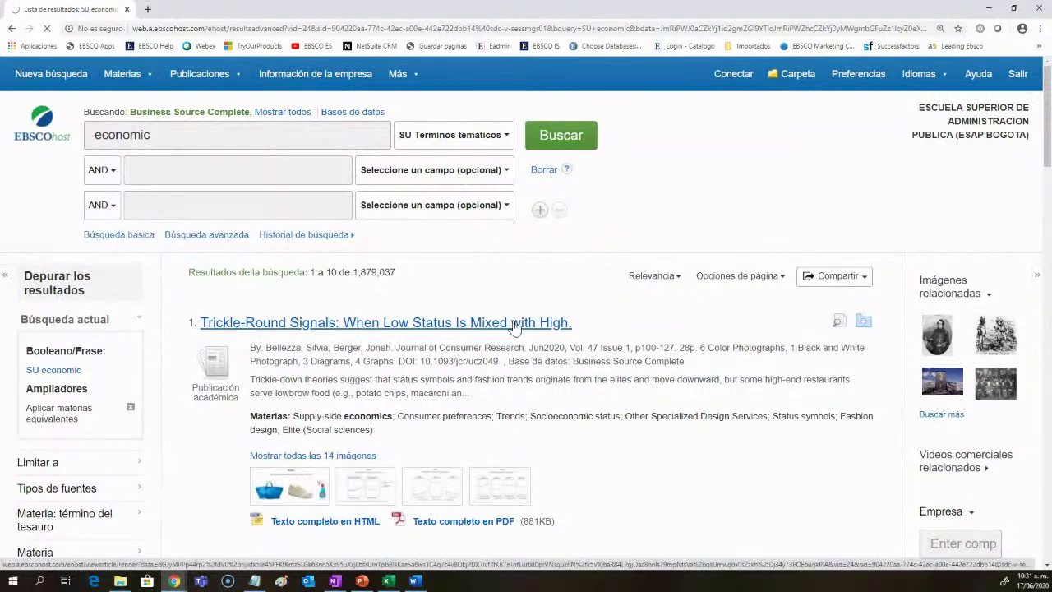
Step: Open and scroll the Trickle-Round Signals record, then return to the result list
click(515, 322)
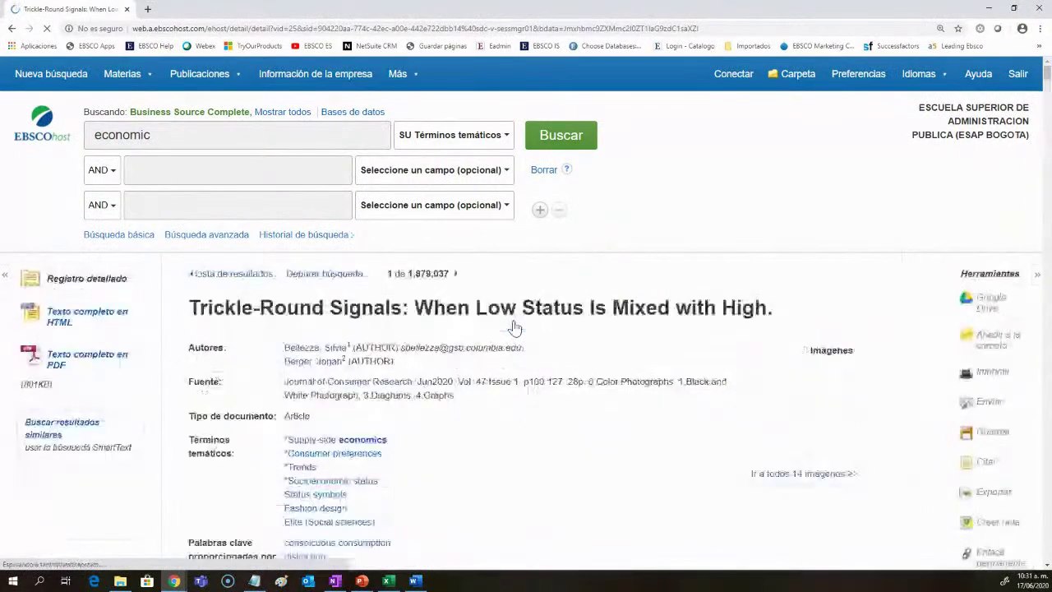
scroll(514, 326, down, 5)
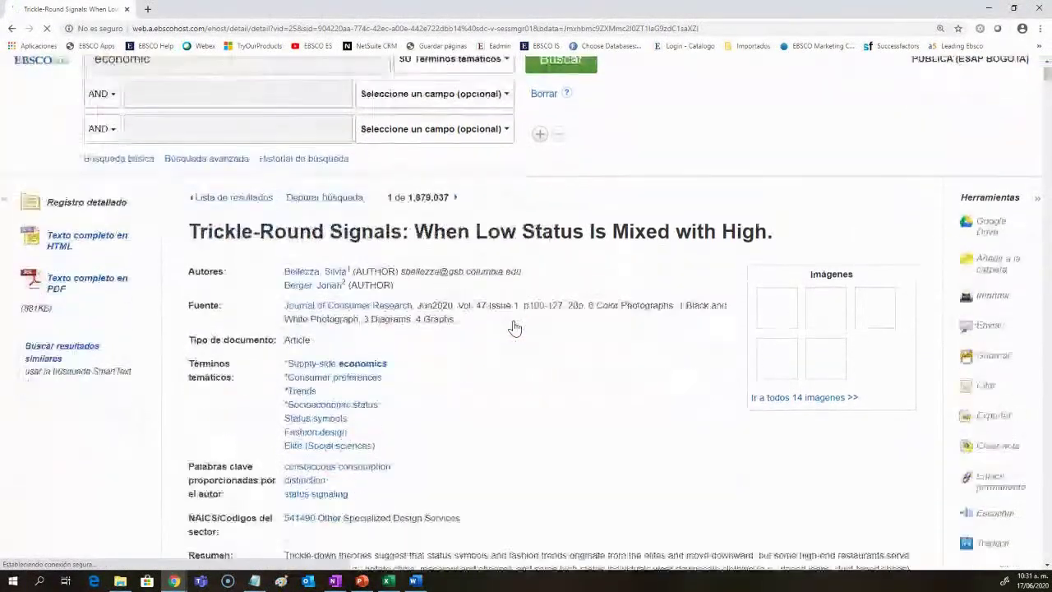
scroll(514, 326, down, 2)
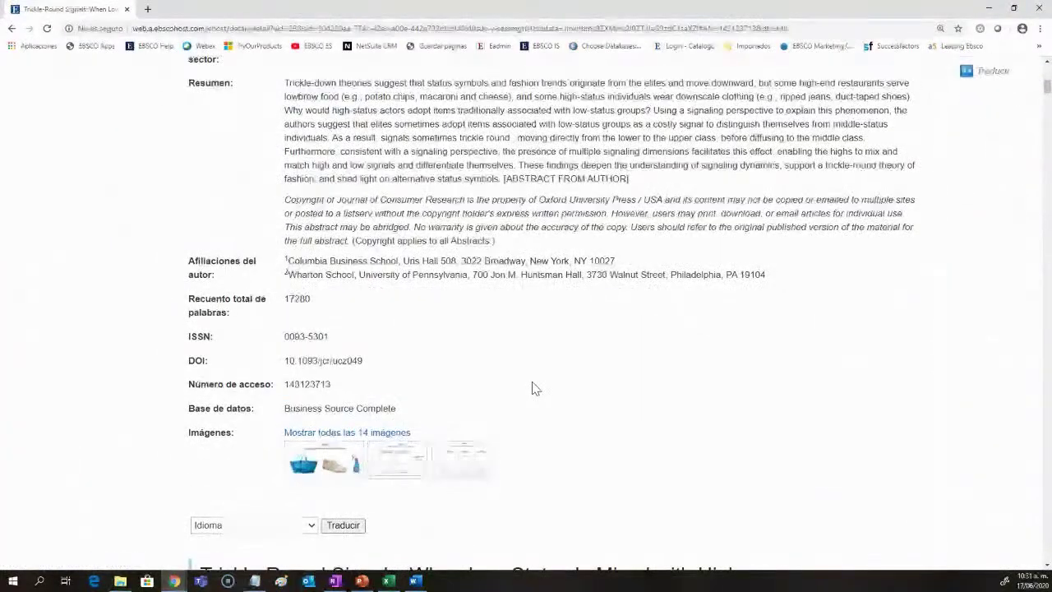
scroll(532, 388, up, 3)
scroll(531, 388, up, 3)
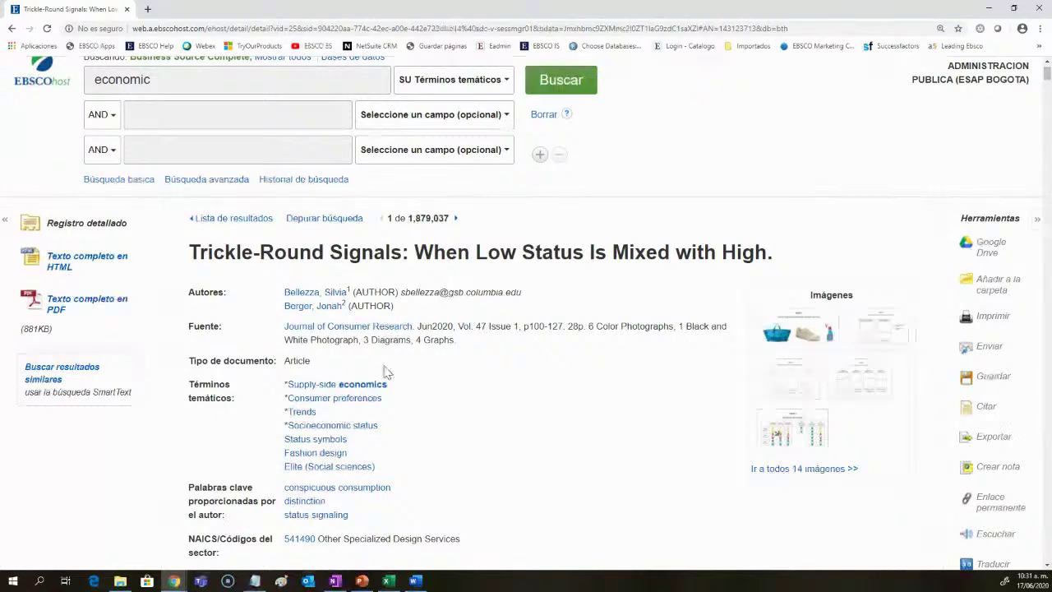
scroll(394, 450, down, 1)
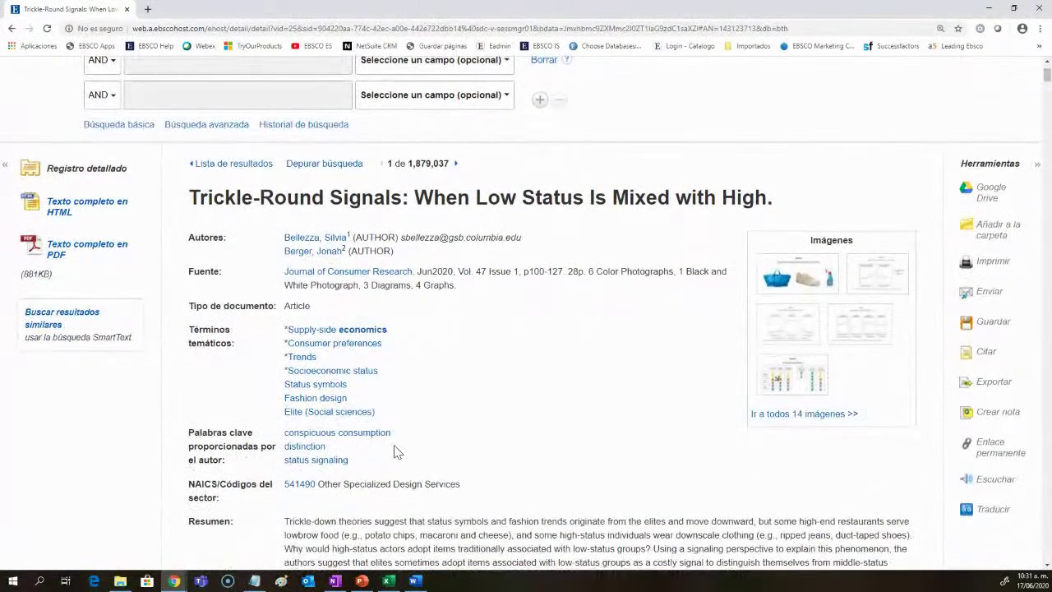
scroll(394, 450, up, 2)
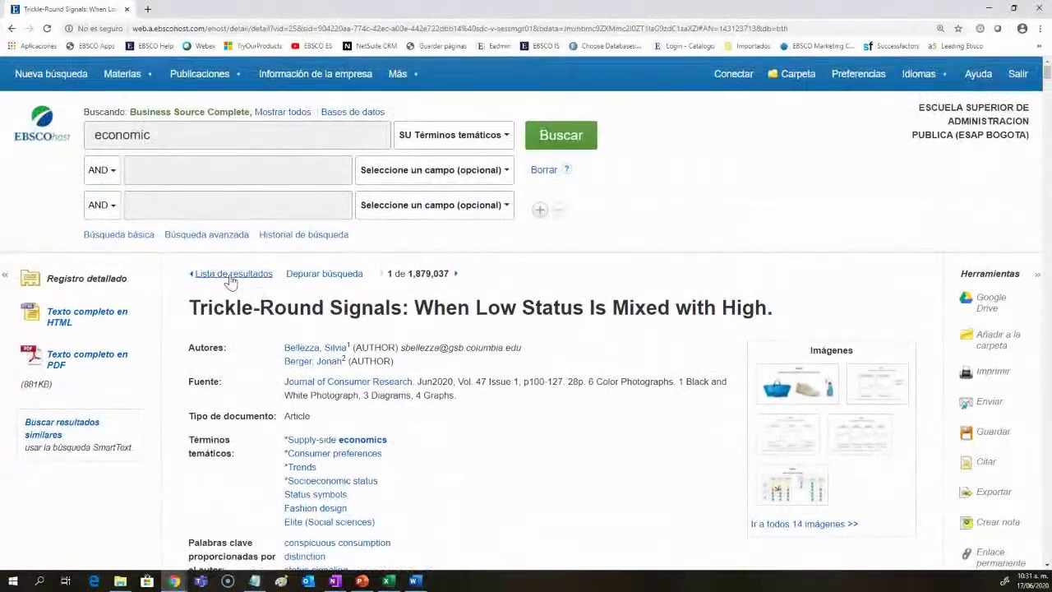
click(230, 280)
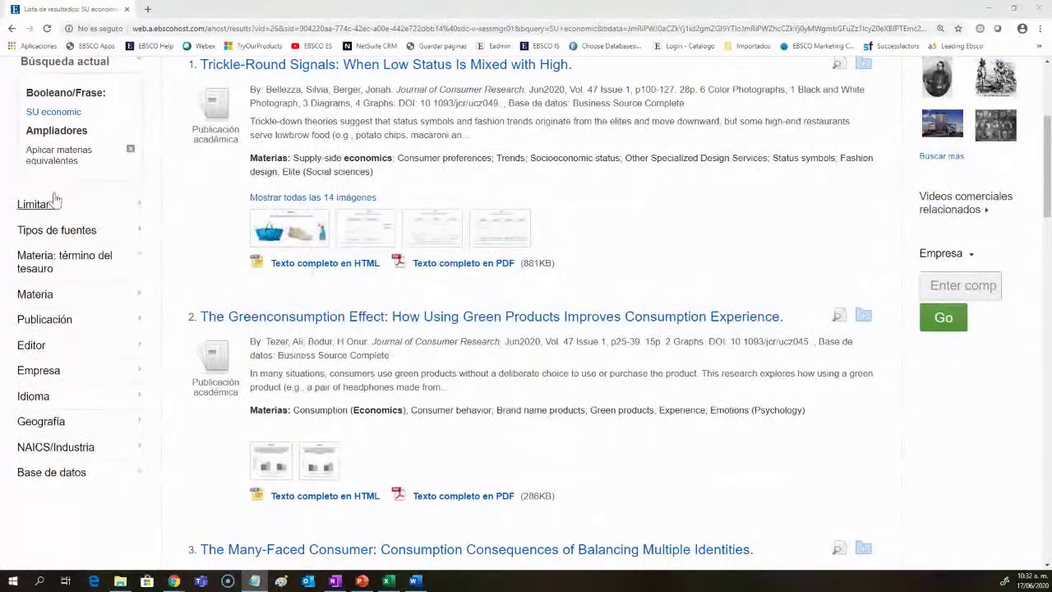
Step: Highlight the 1,879,037 count and economics subject term, try the extra search rows, and scroll to the facets
scroll(126, 451, up, 3)
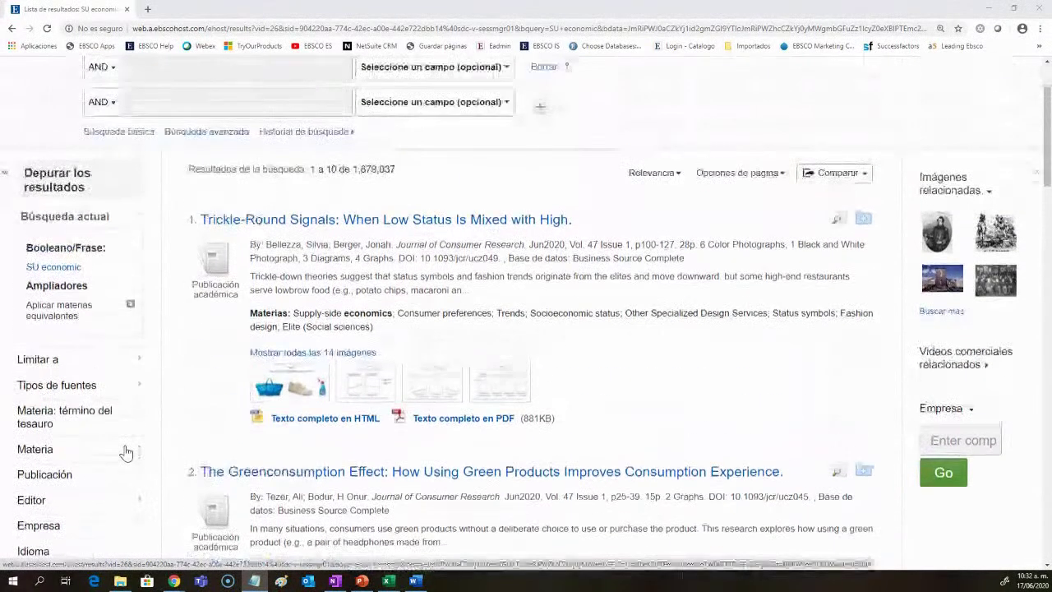
double_click(363, 272)
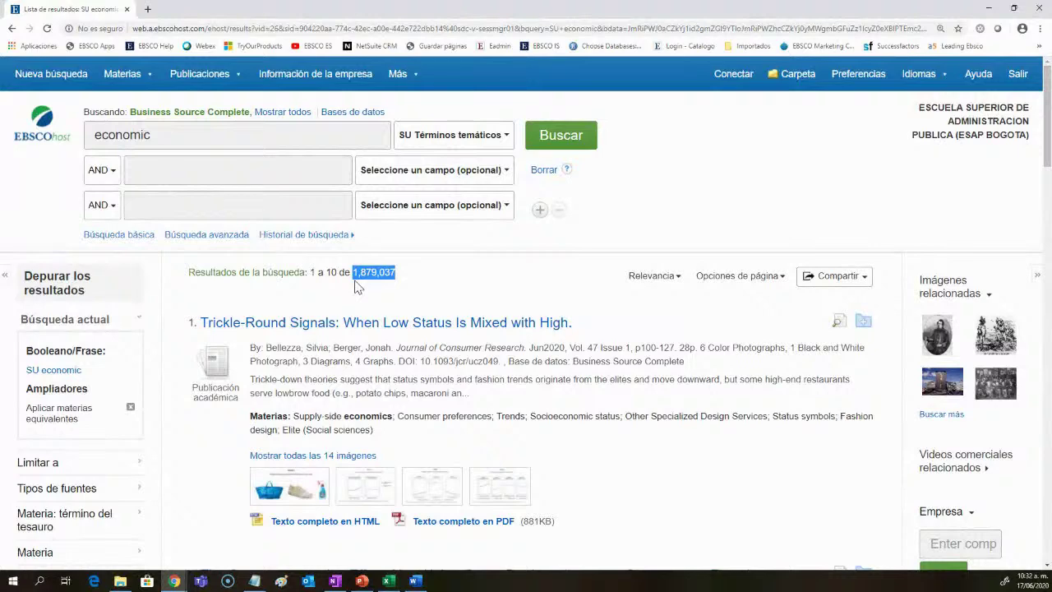
drag(393, 416, 360, 416)
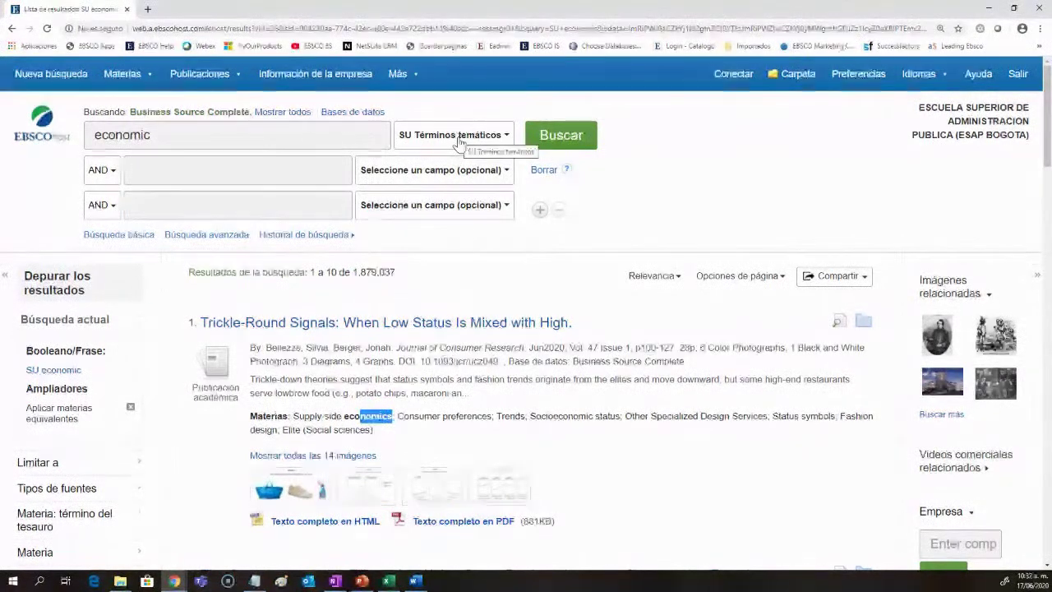
click(323, 167)
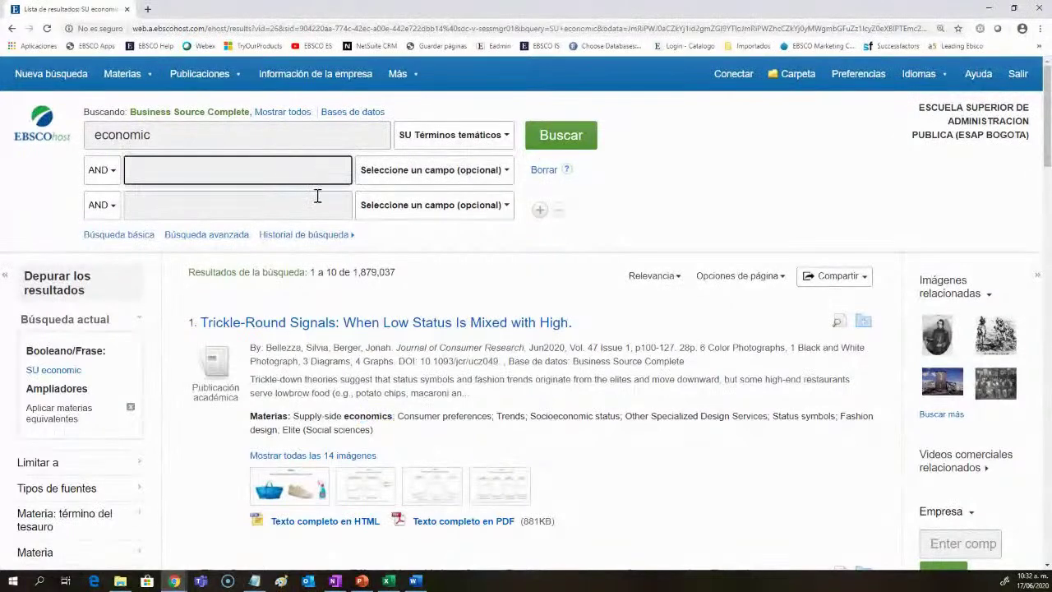
click(314, 204)
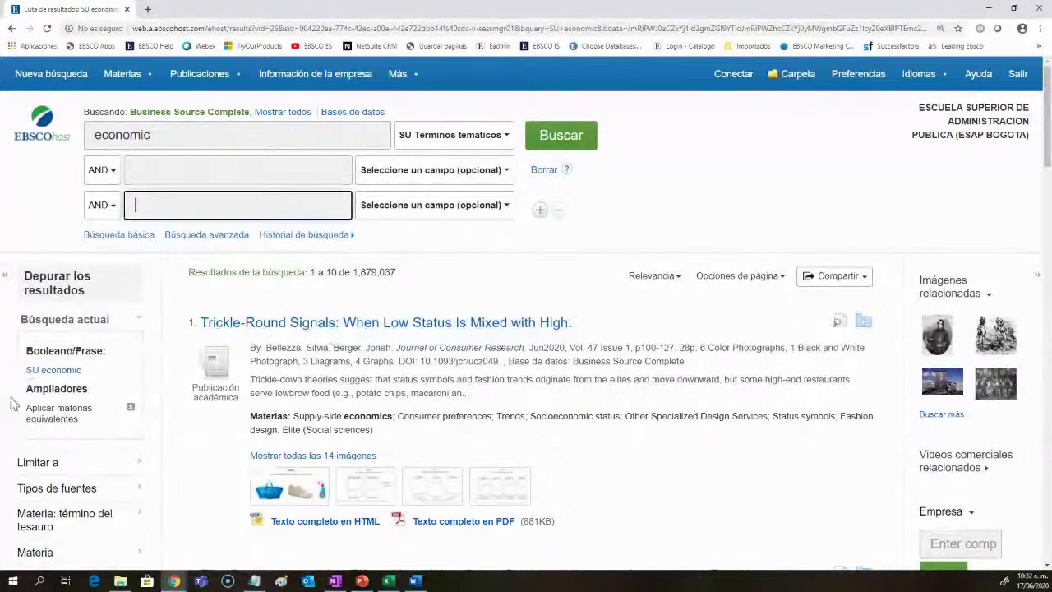
scroll(20, 407, down, 1)
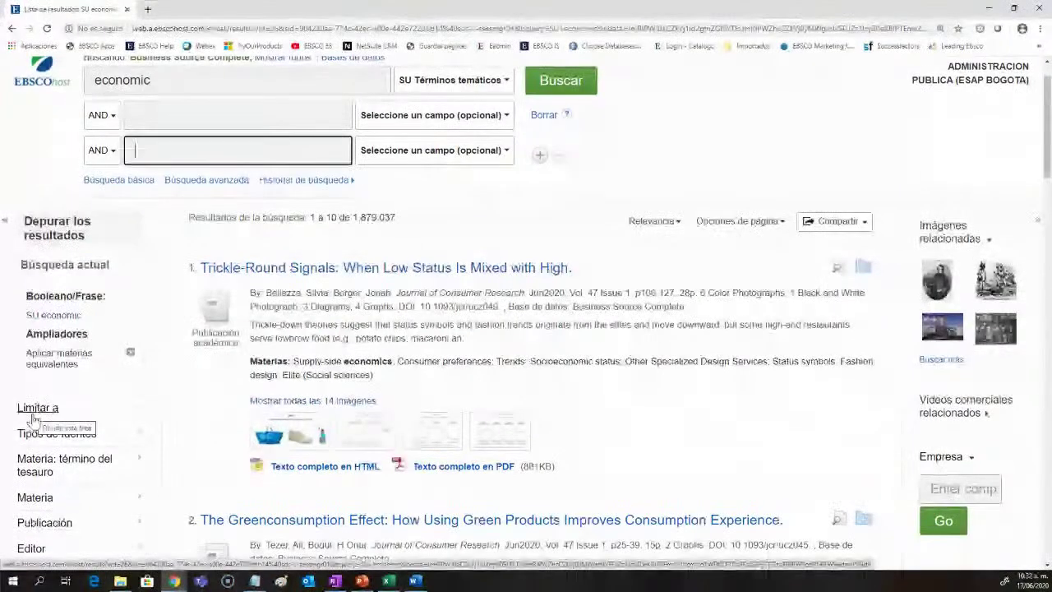
scroll(32, 419, down, 3)
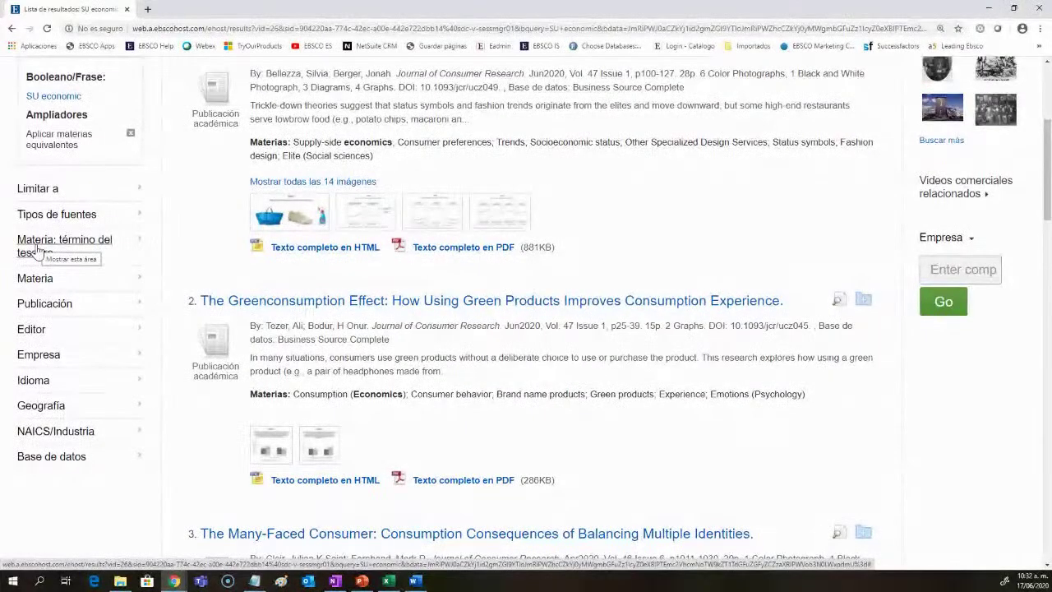
click(124, 197)
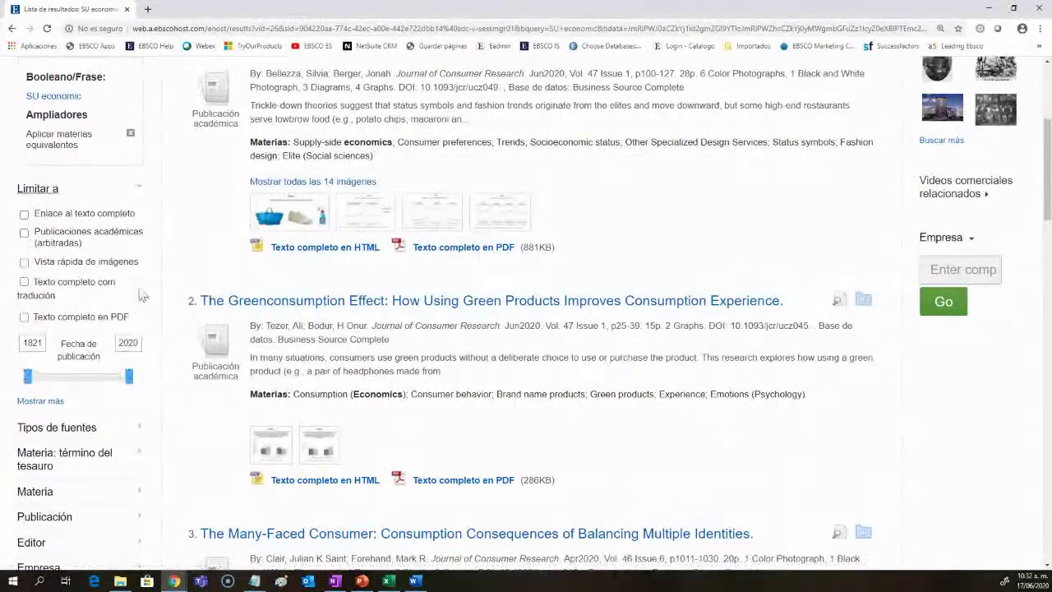
click(24, 232)
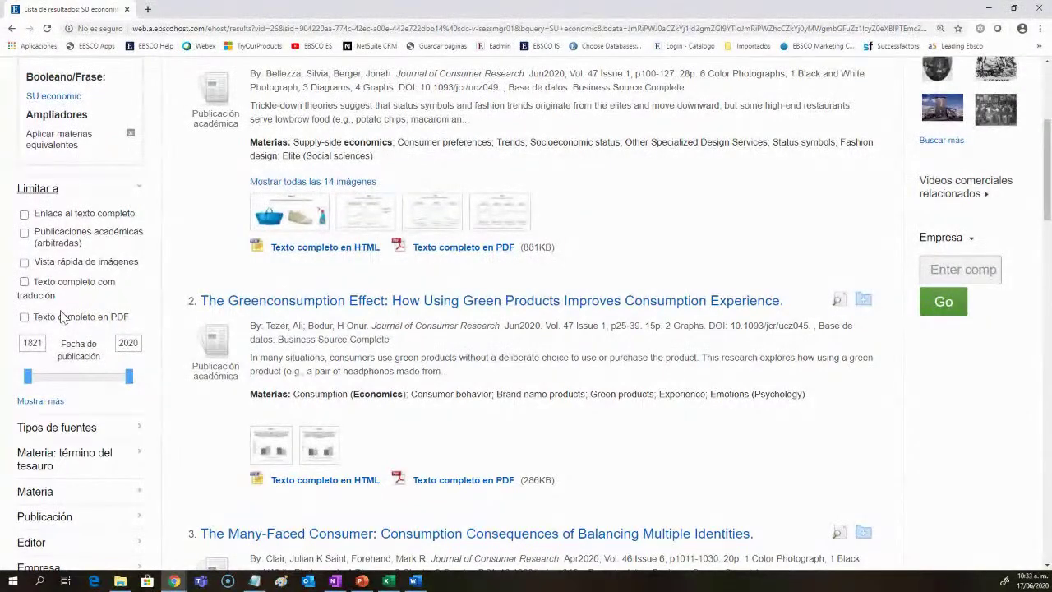
double_click(31, 344)
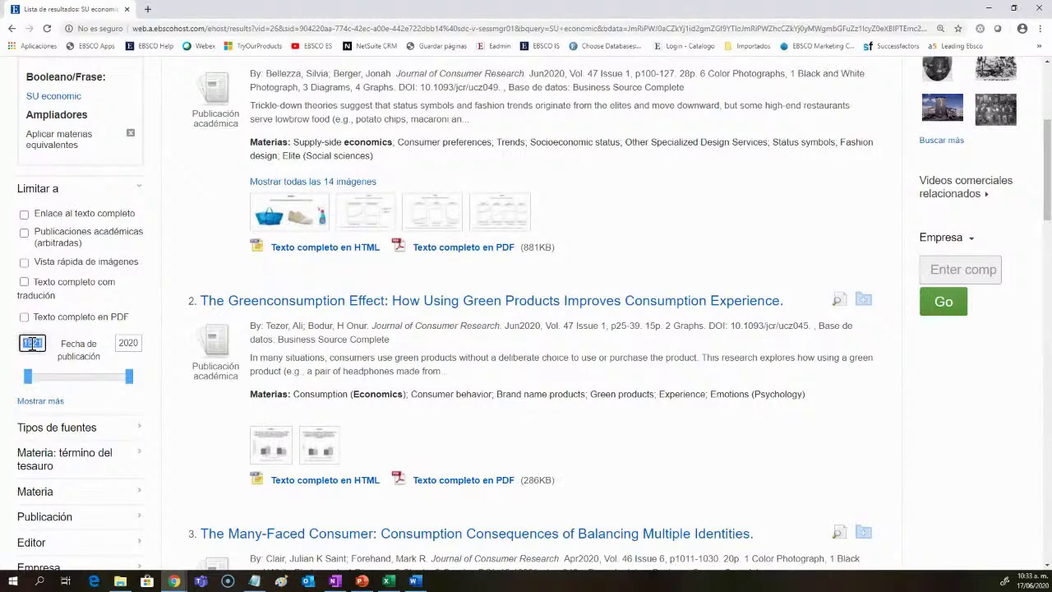
click(122, 344)
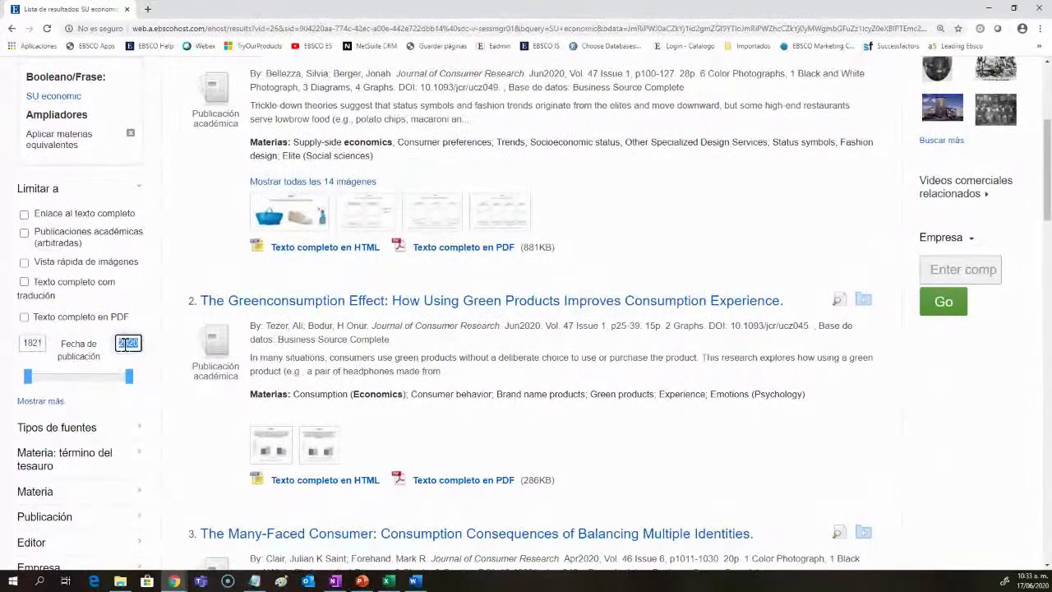
click(132, 344)
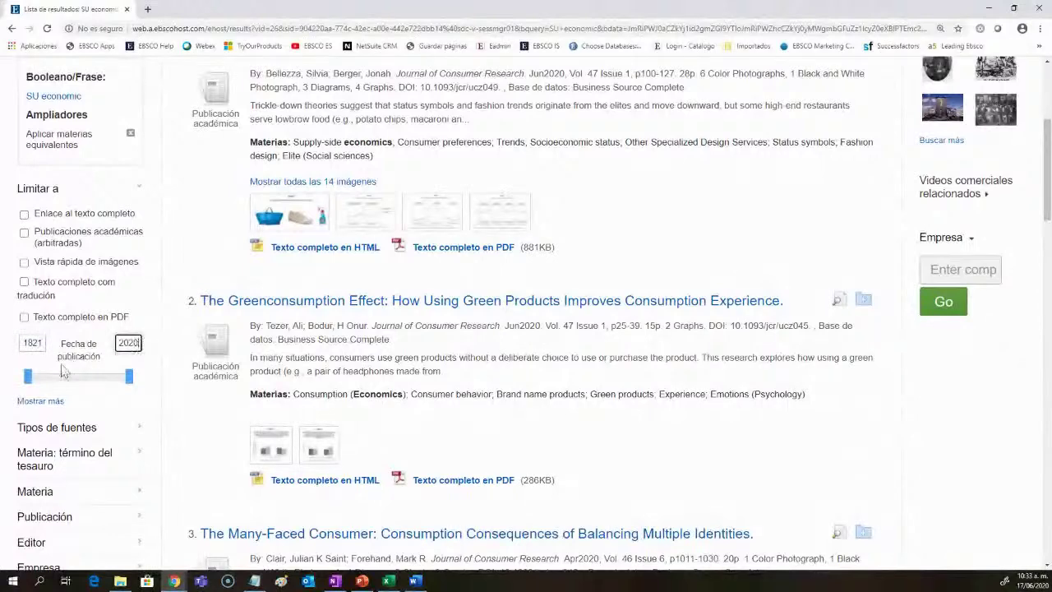
mouse_move(30, 378)
mouse_down()
mouse_move(122, 387)
mouse_move(29, 380)
mouse_up()
mouse_move(129, 380)
mouse_down()
mouse_move(34, 380)
mouse_move(142, 383)
mouse_up()
click(140, 190)
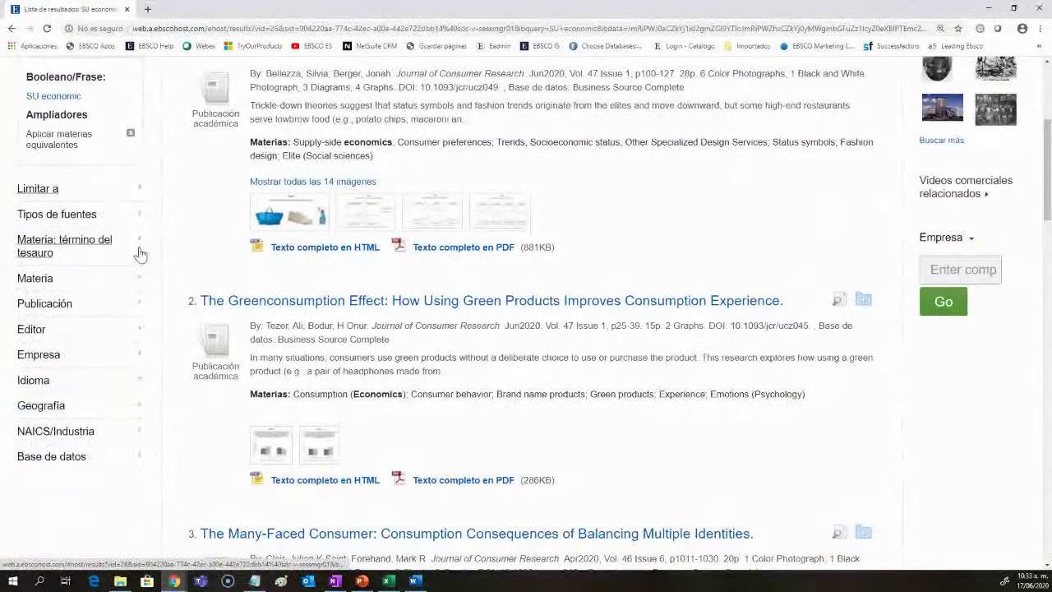
Step: Expand Tipos de fuentes, tick Revistas, and browse the full source type list
click(136, 220)
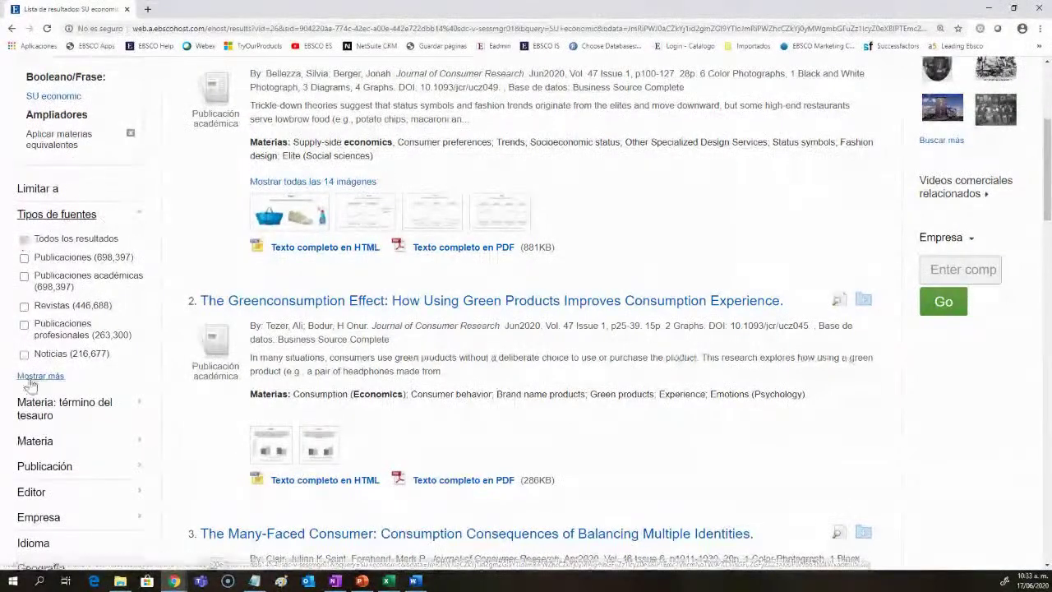
click(18, 307)
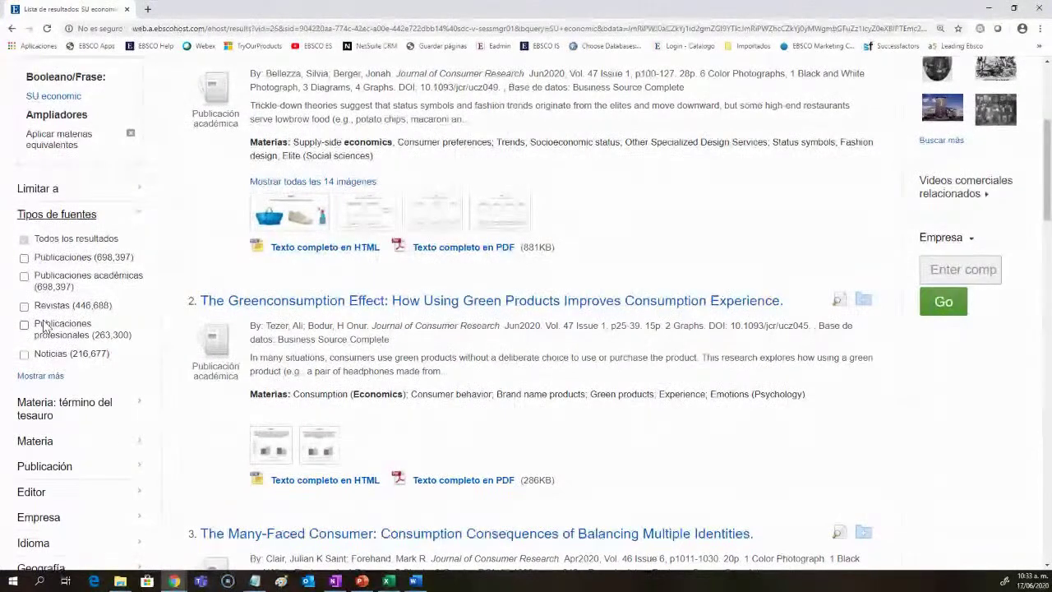
click(45, 376)
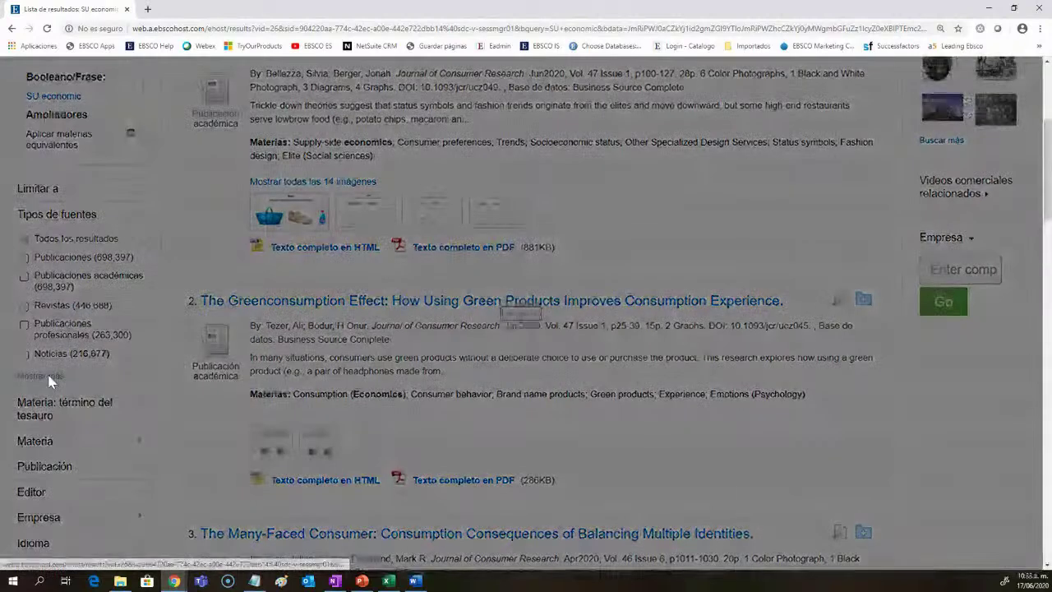
scroll(471, 292, down, 1)
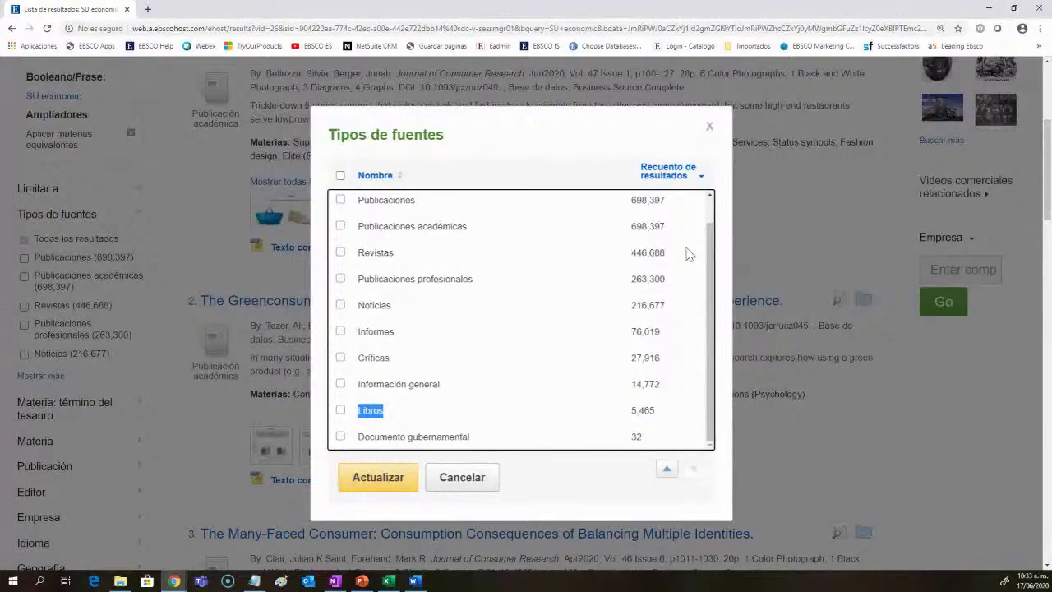
scroll(869, 404, up, 3)
scroll(868, 404, down, 1)
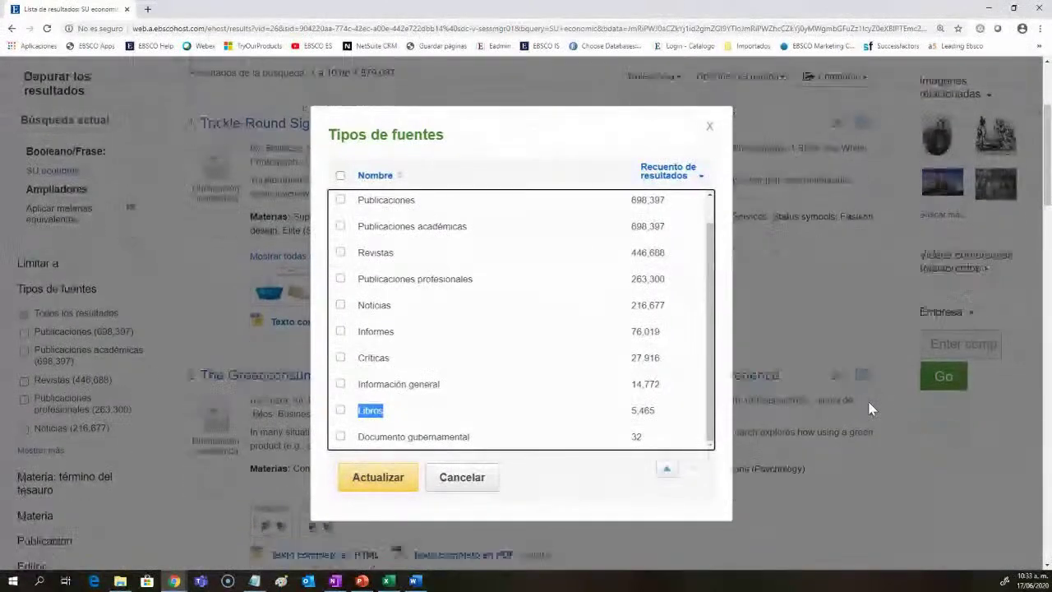
scroll(870, 409, up, 1)
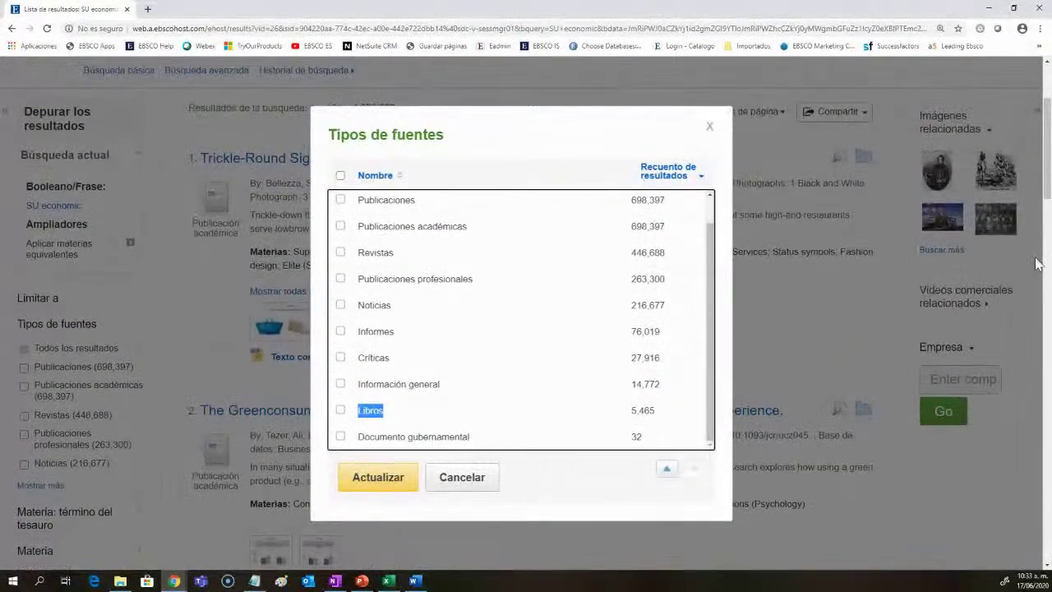
scroll(1045, 236, up, 1)
scroll(1045, 214, down, 1)
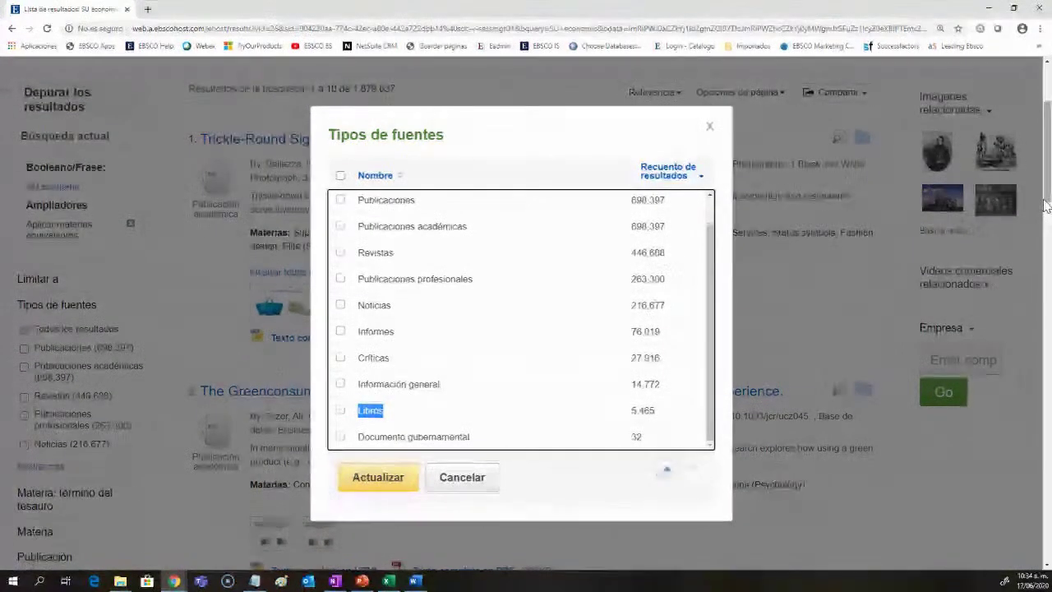
scroll(631, 402, down, 1)
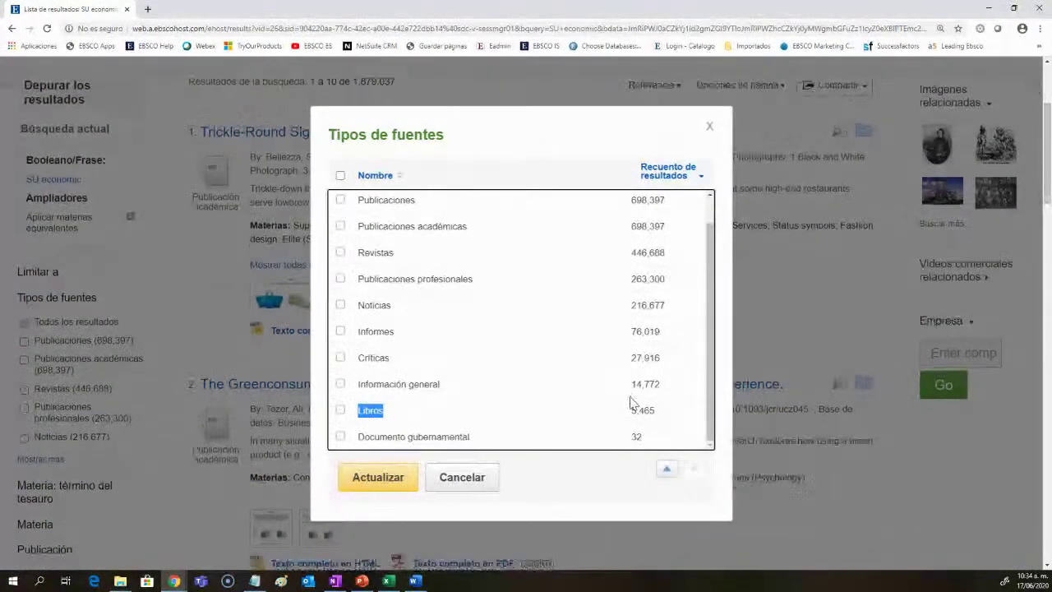
Step: Tick Libros and untick Documento gubernamental, then cancel without applying
click(341, 410)
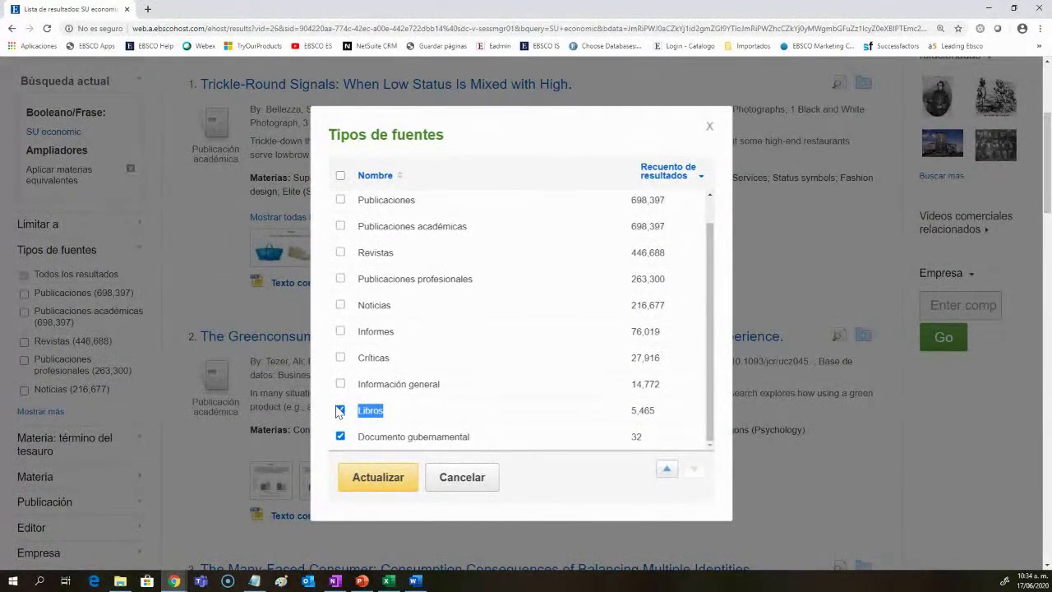
click(340, 435)
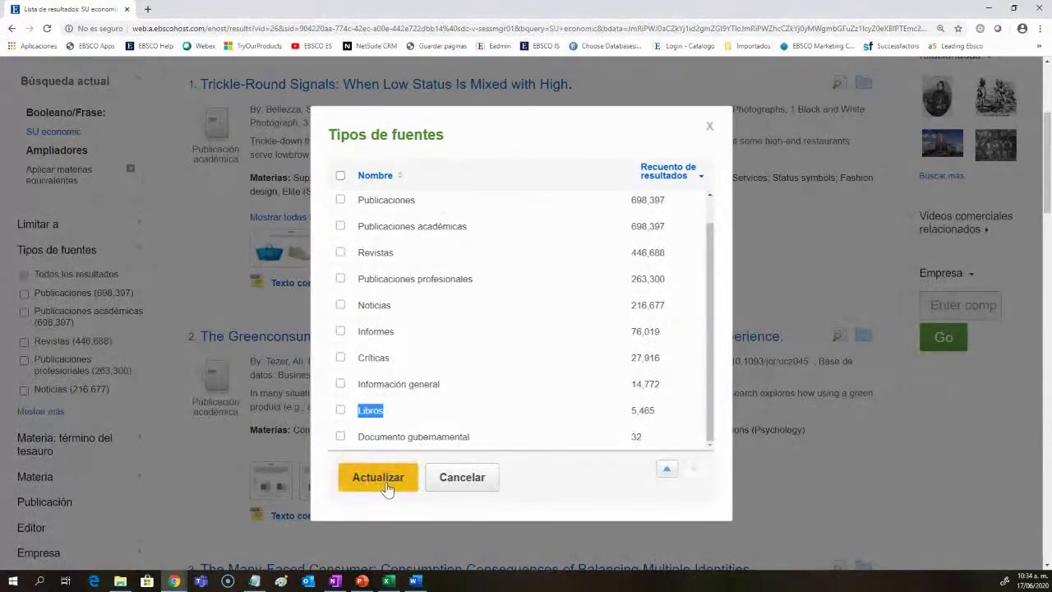
click(478, 496)
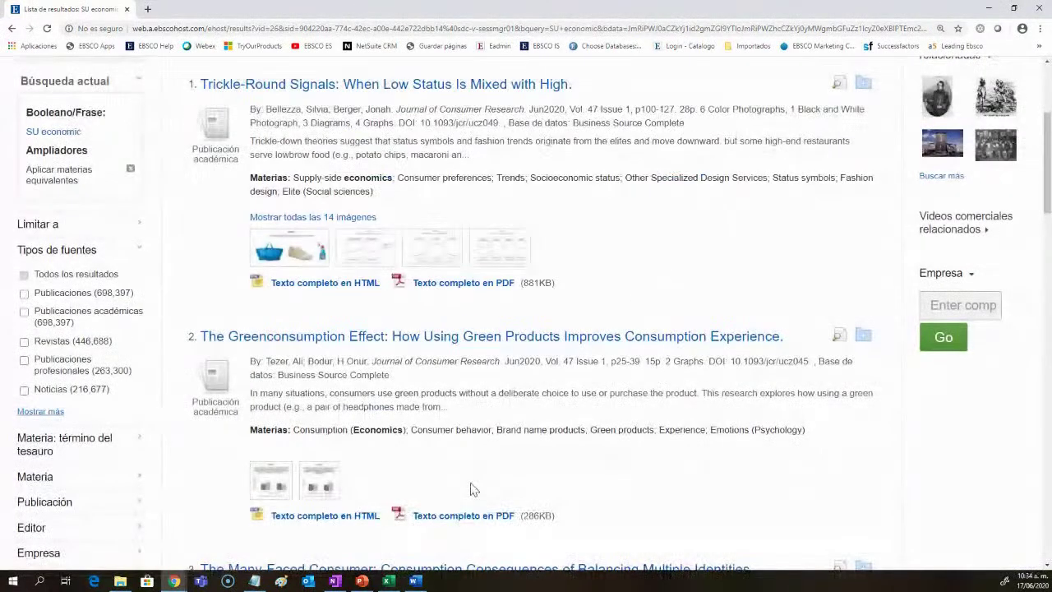
Step: Swap Tipos de fuentes for Materia: término del tesauro, showing economics (306,494) and economic development (180,065)
click(138, 251)
scroll(145, 350, up, 2)
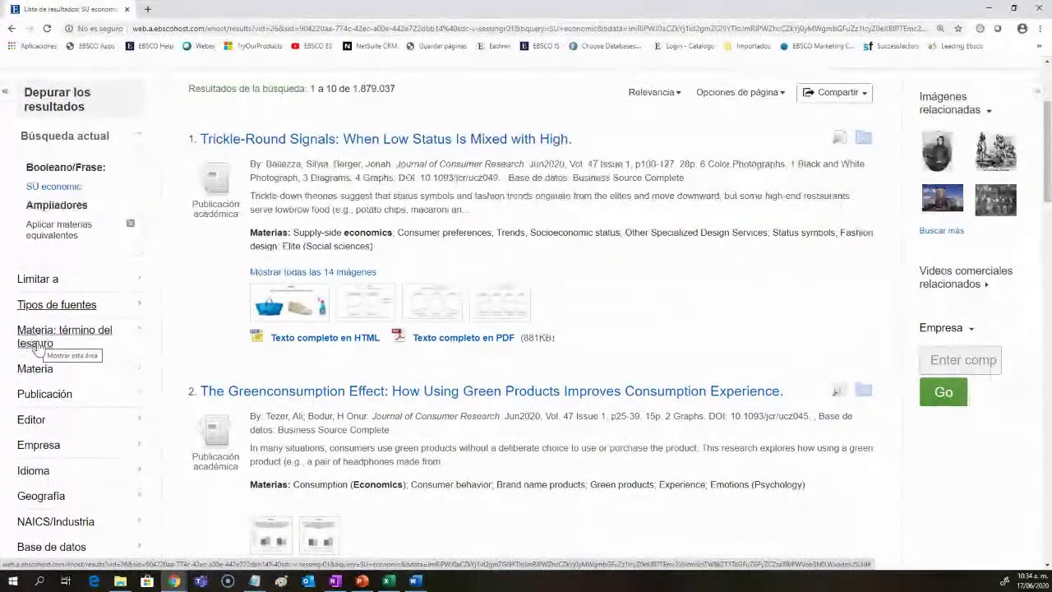
click(121, 341)
scroll(144, 391, down, 1)
scroll(145, 390, down, 1)
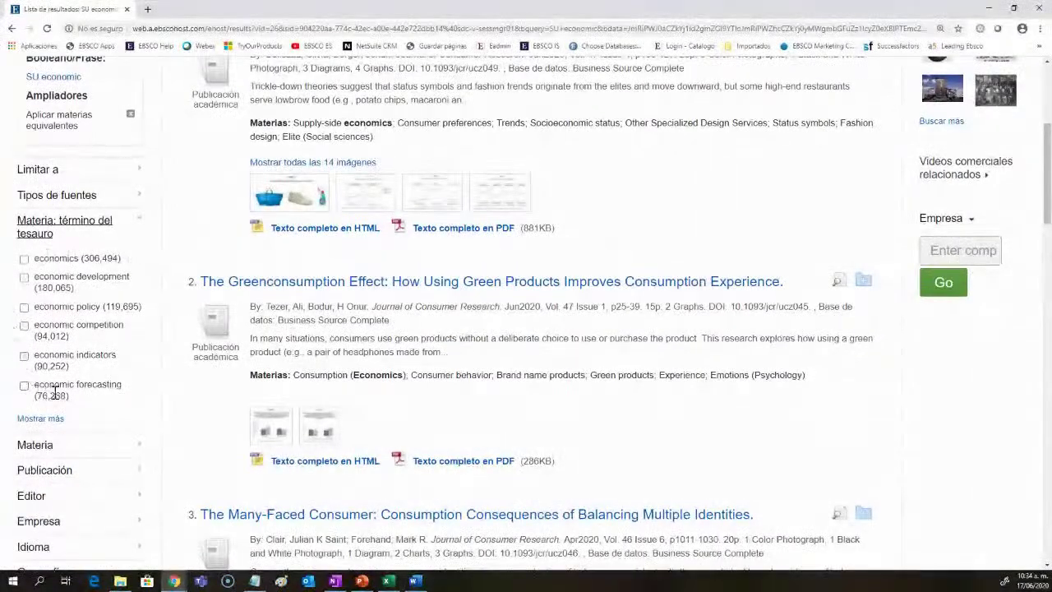
scroll(139, 426, up, 3)
scroll(140, 426, up, 3)
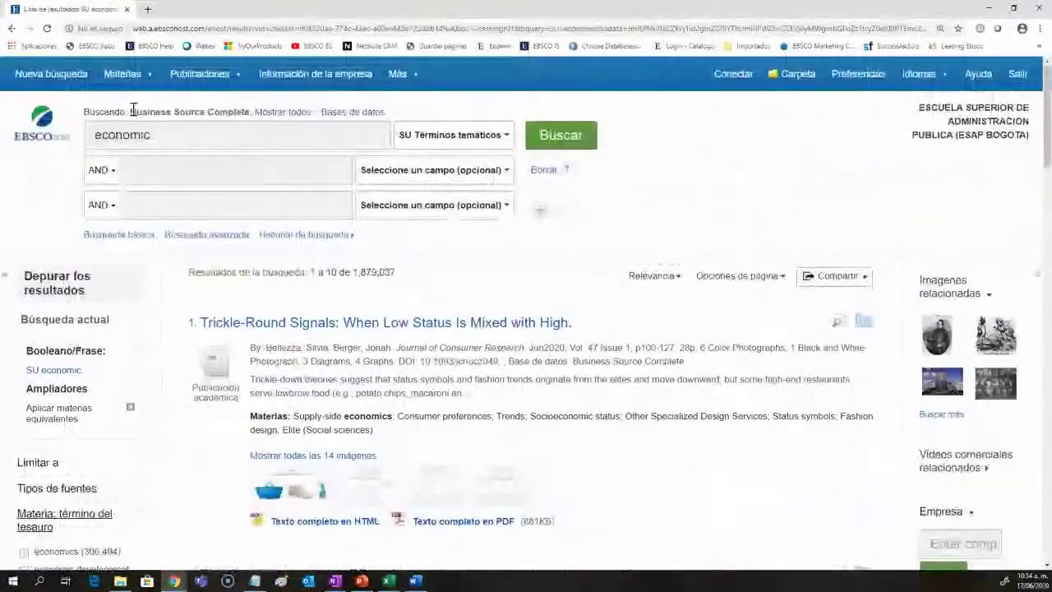
mouse_move(121, 73)
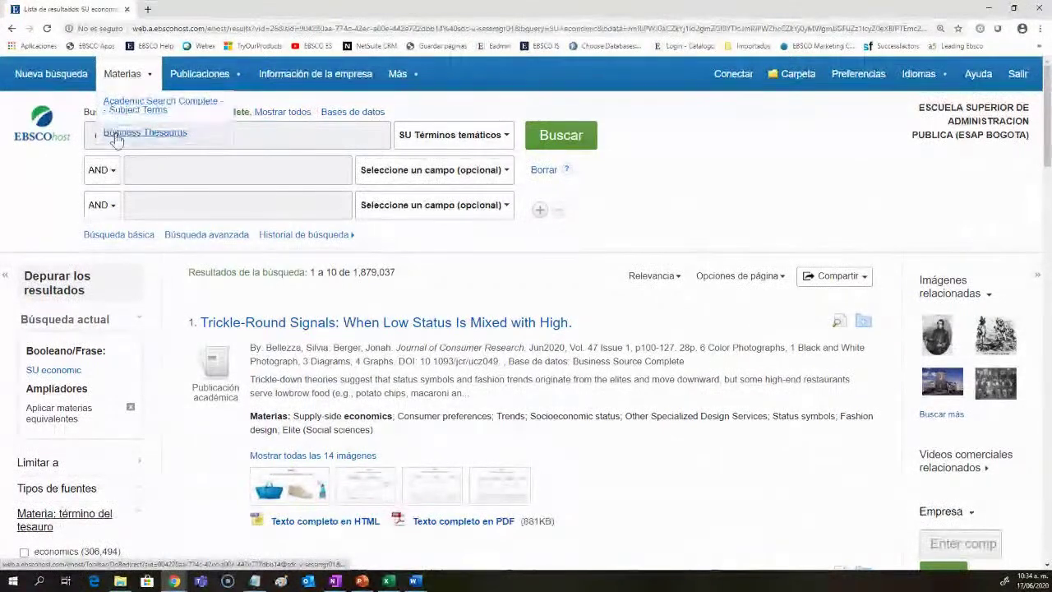
scroll(144, 369, down, 3)
scroll(142, 368, down, 2)
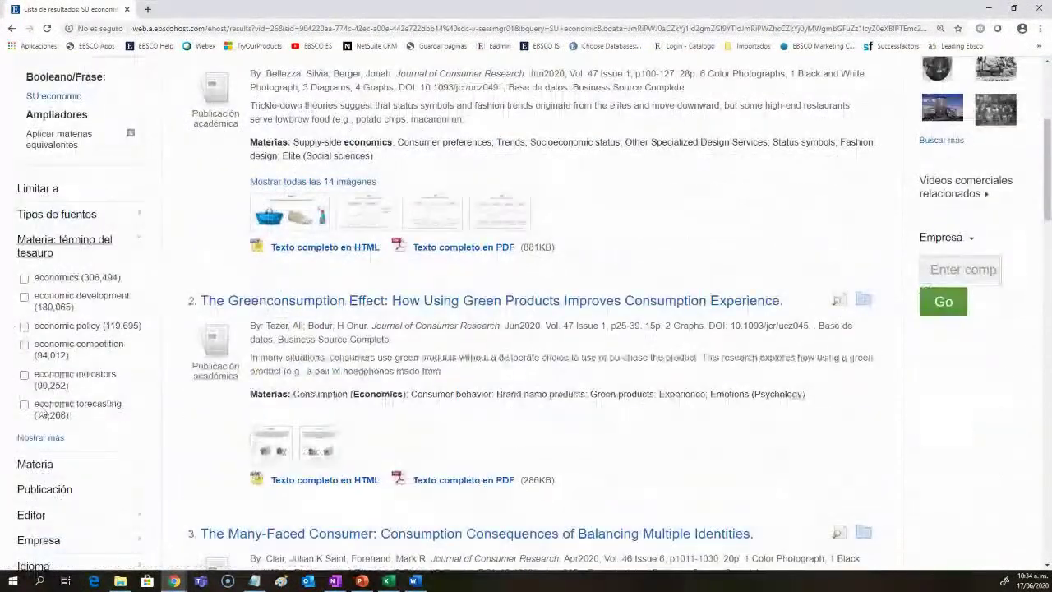
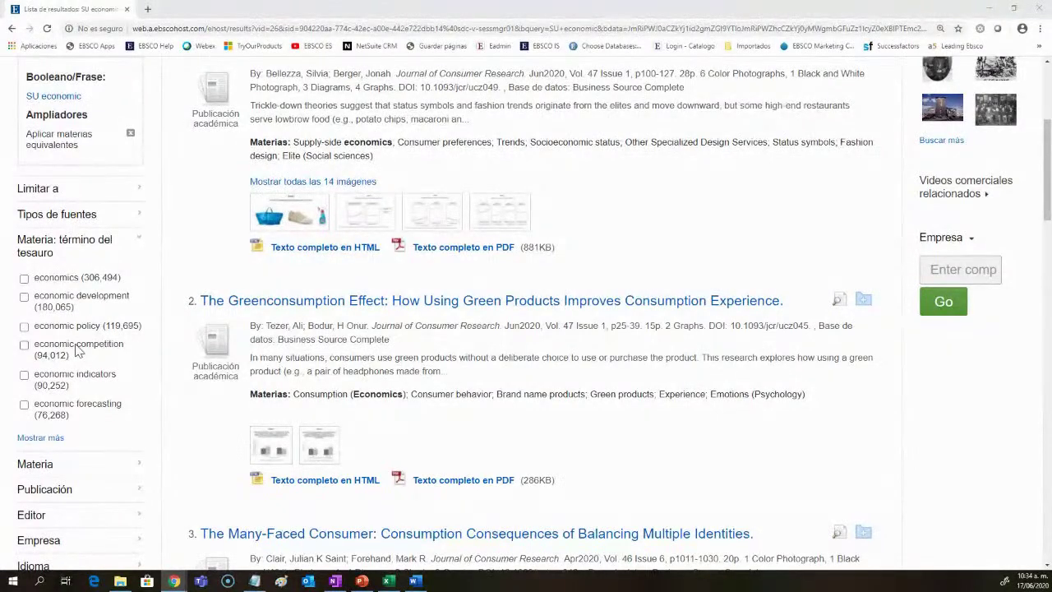
Step: Collapse the thesaurus subject terms, then expand and collapse the Materia subject list
drag(854, 405, 254, 400)
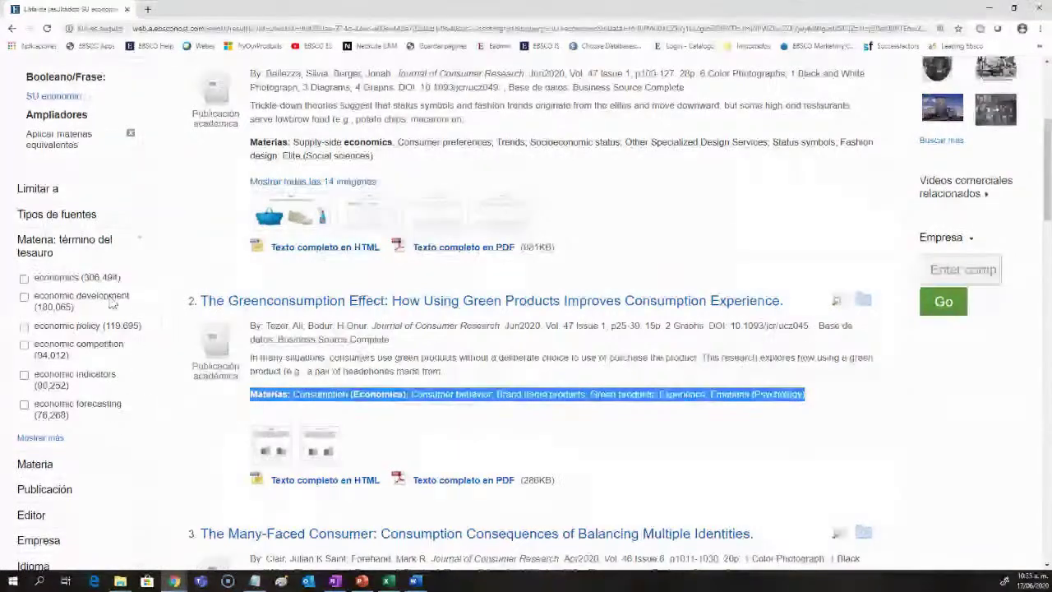
click(137, 243)
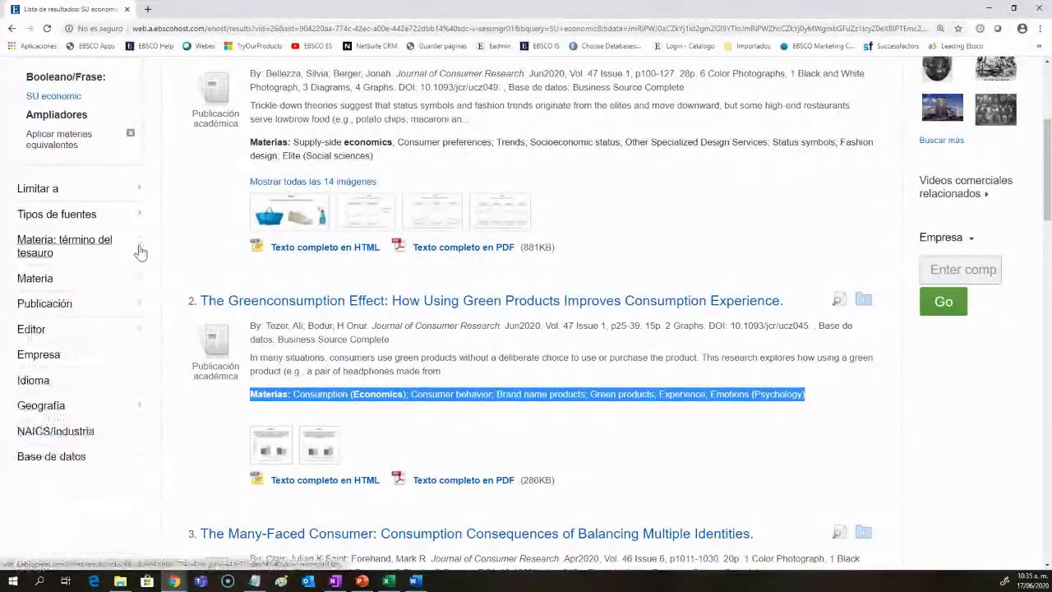
click(138, 277)
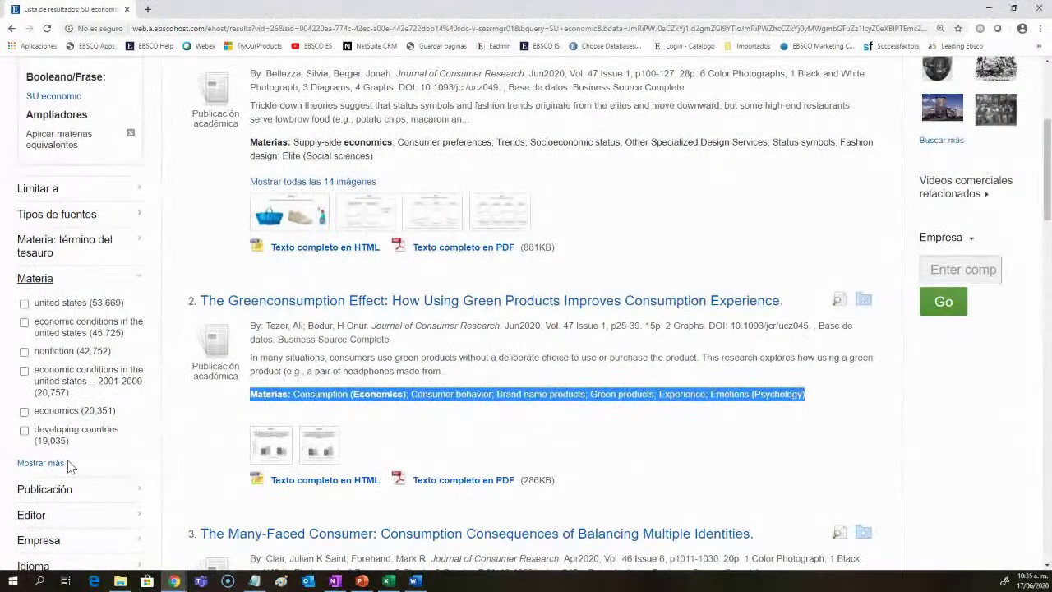
click(136, 279)
scroll(137, 279, down, 1)
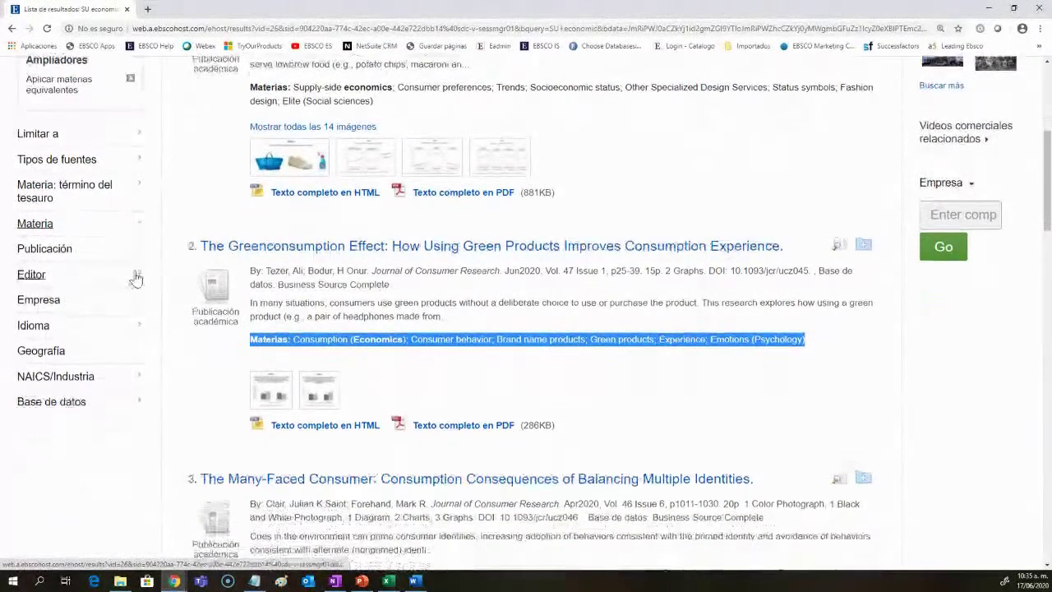
Step: Expand the Publicación facet and highlight the Economist publication and the Economics subject
click(125, 253)
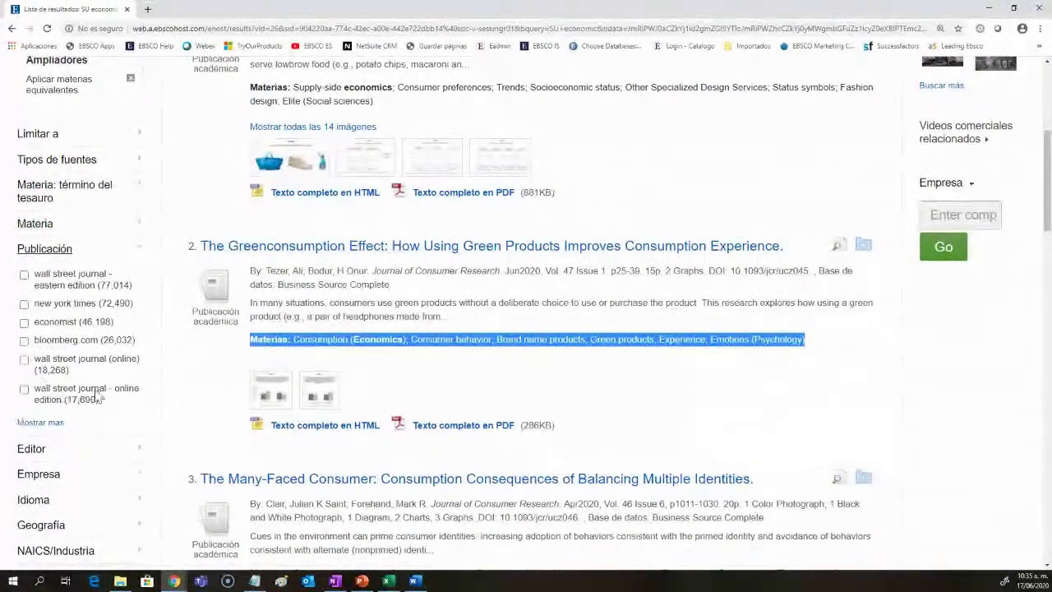
drag(78, 325, 54, 325)
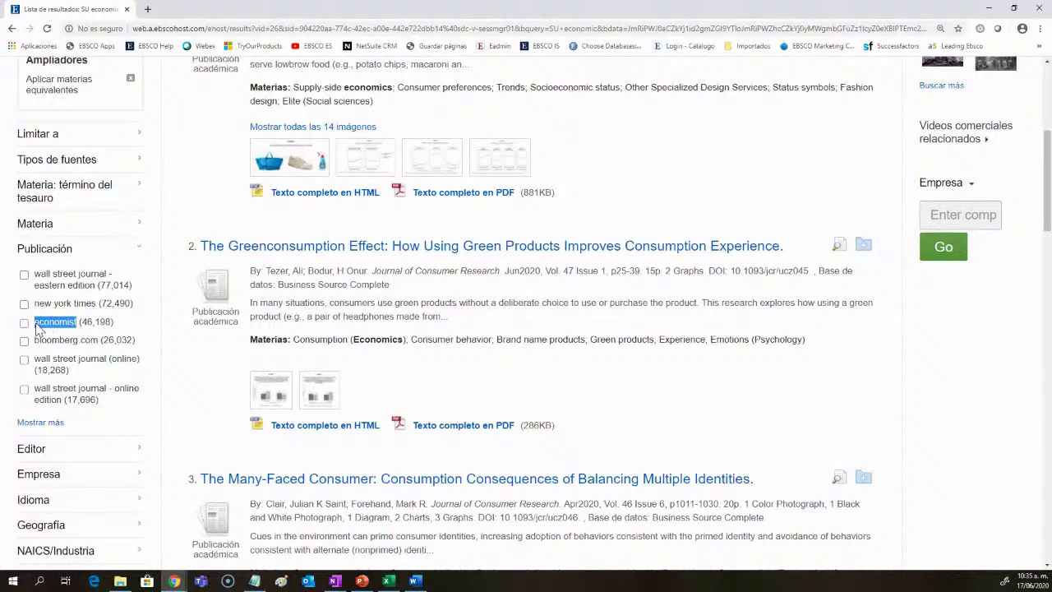
drag(400, 340, 360, 340)
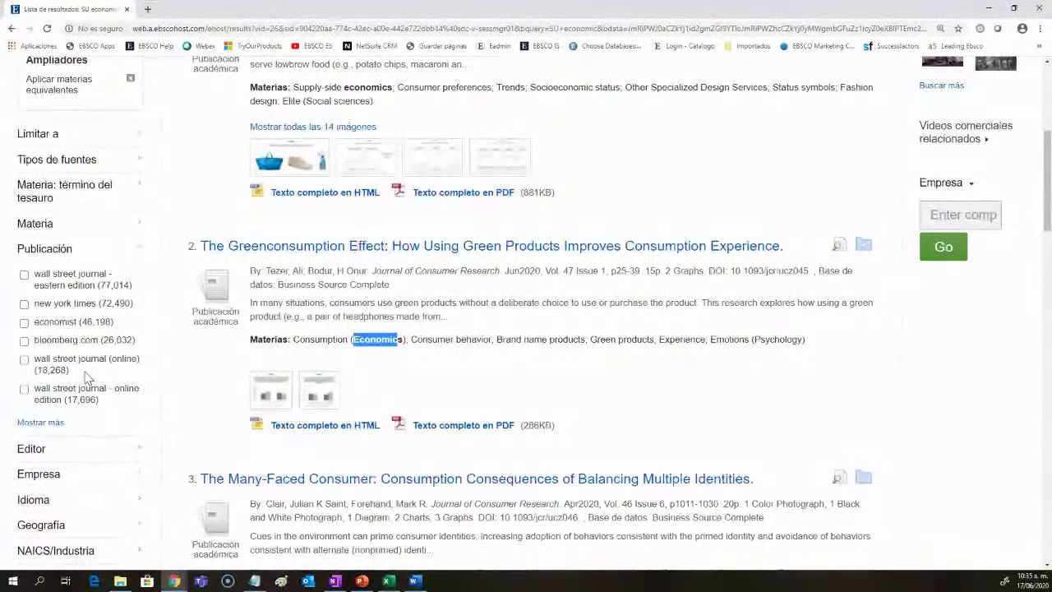
scroll(185, 423, up, 1)
scroll(186, 424, up, 5)
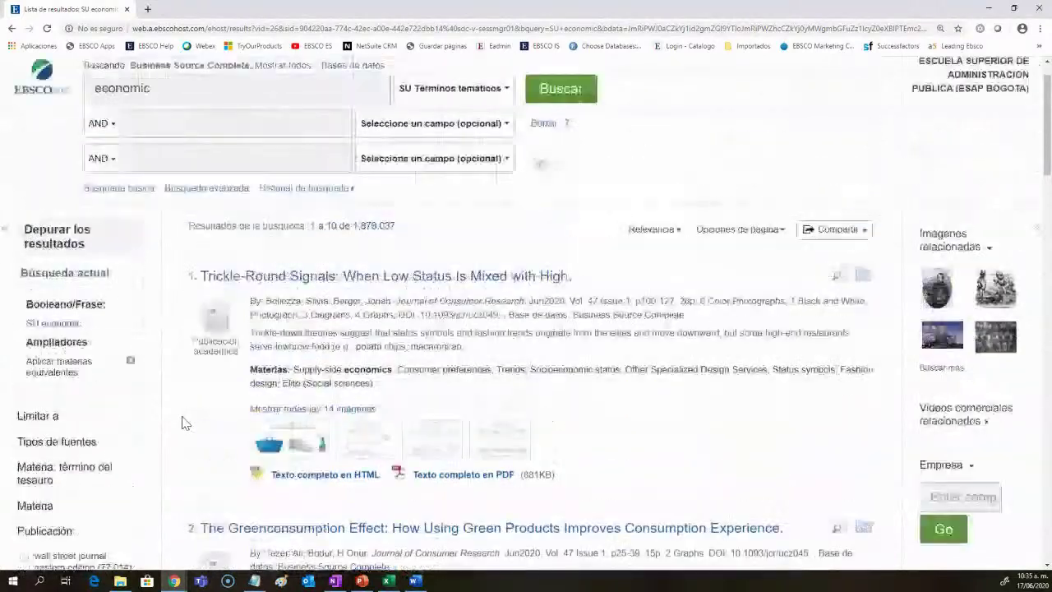
Step: Collapse Publicación and expand the Editor facet to show the full publisher list
mouse_move(215, 76)
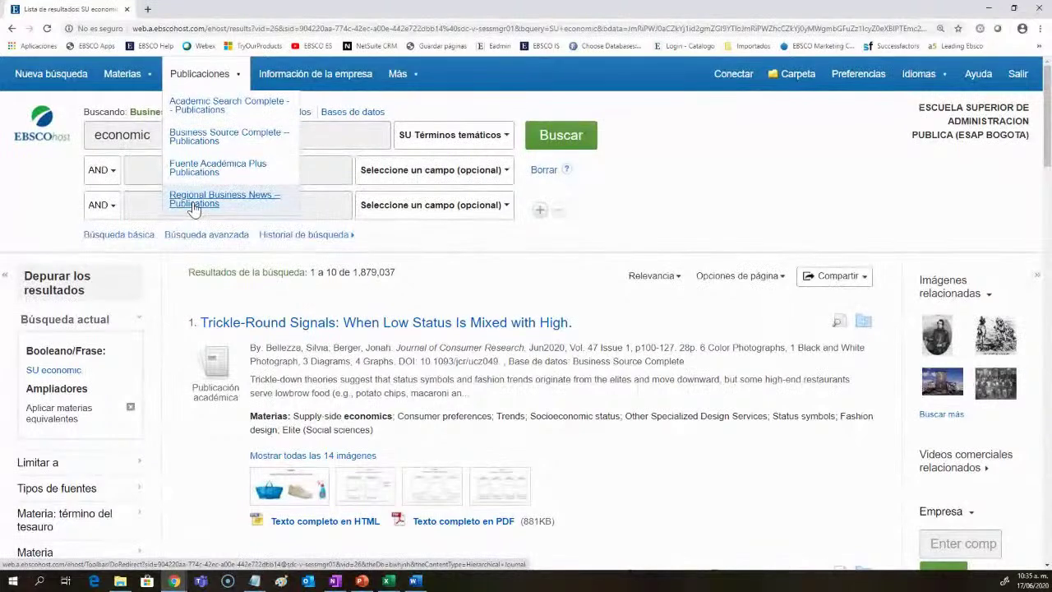
scroll(163, 416, down, 3)
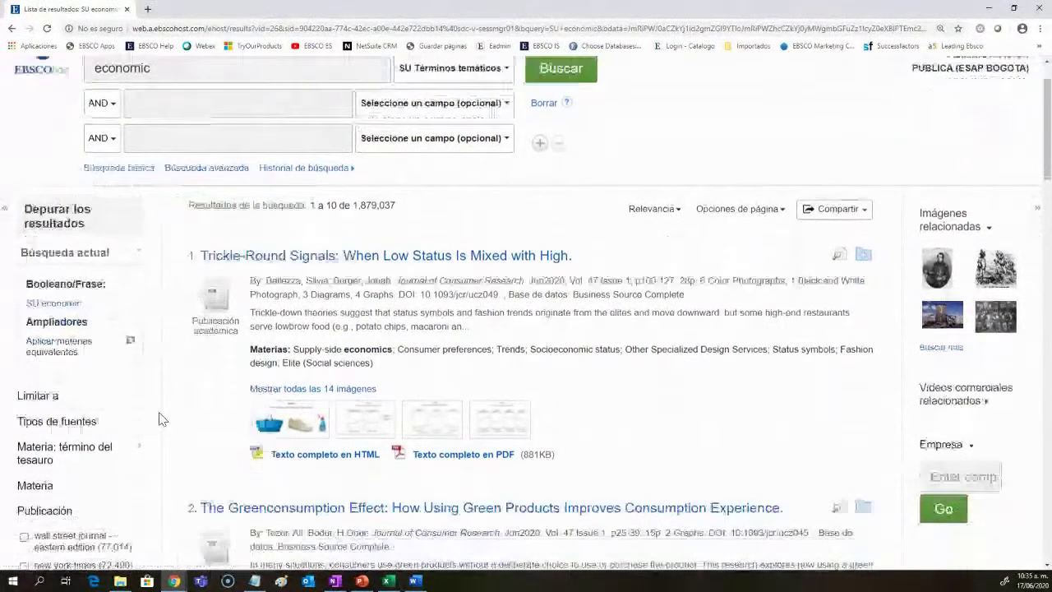
scroll(161, 411, down, 2)
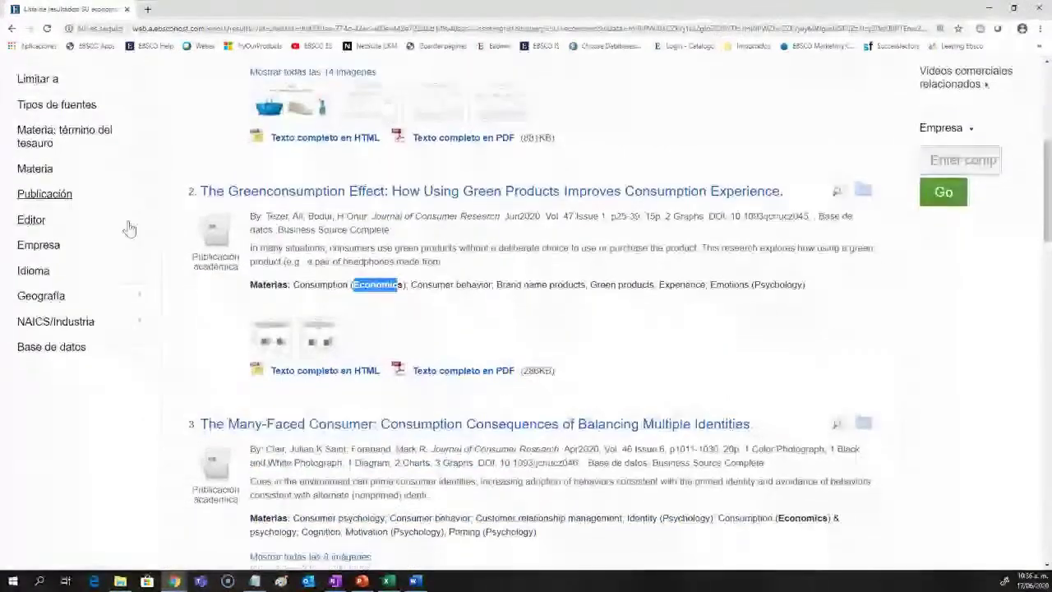
mouse_move(127, 222)
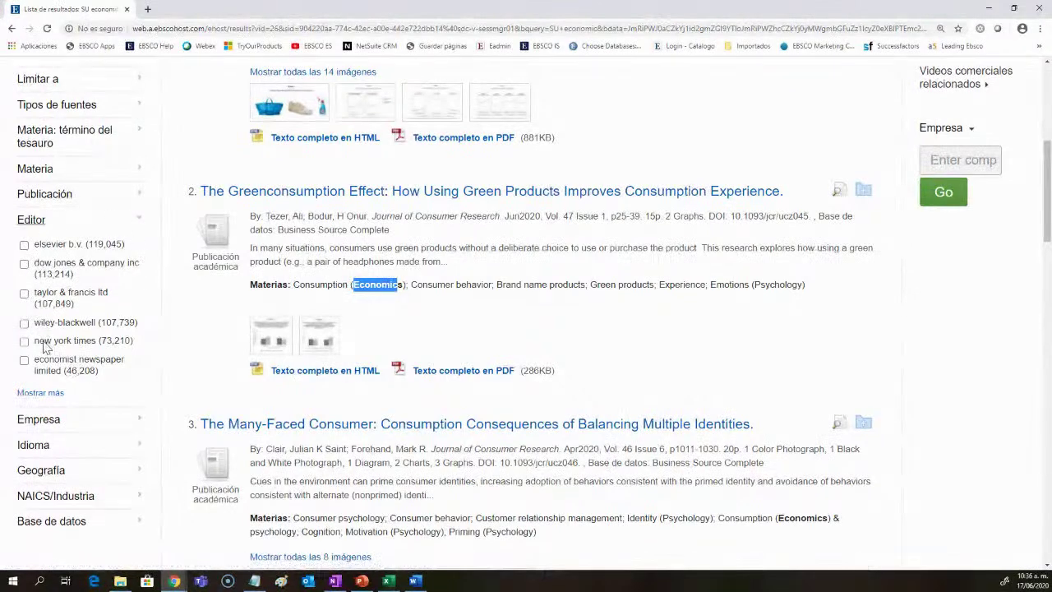
click(41, 393)
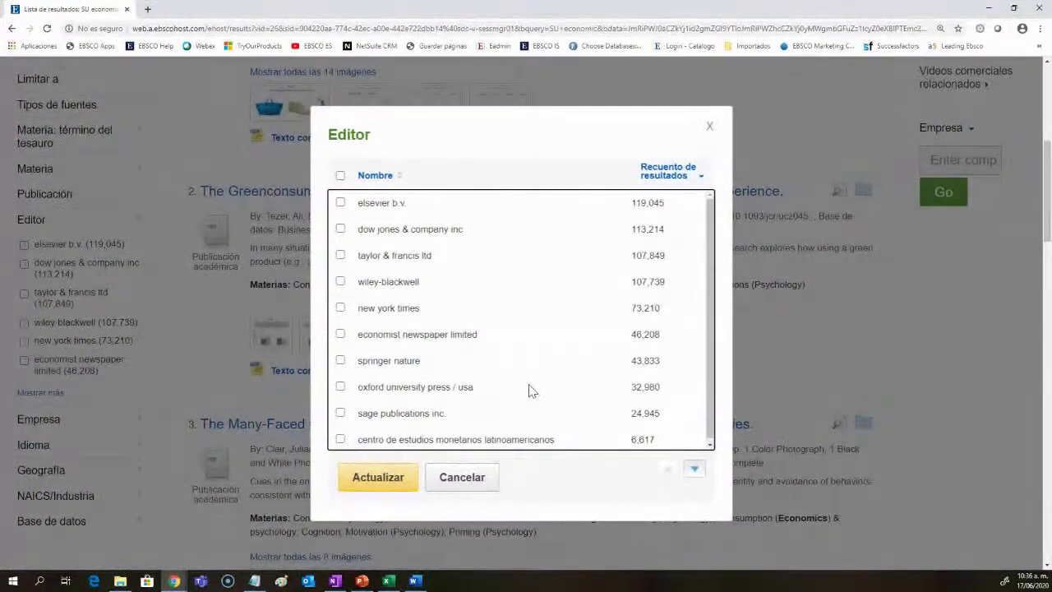
Step: Close the full publisher list without filtering and collapse the Editor facet
drag(554, 436, 356, 438)
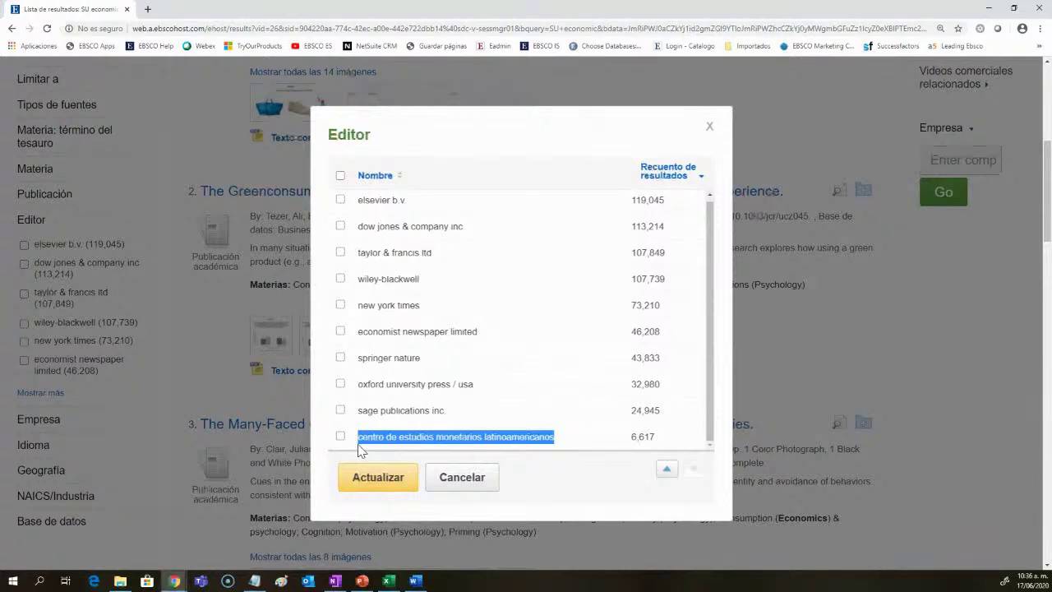
click(472, 487)
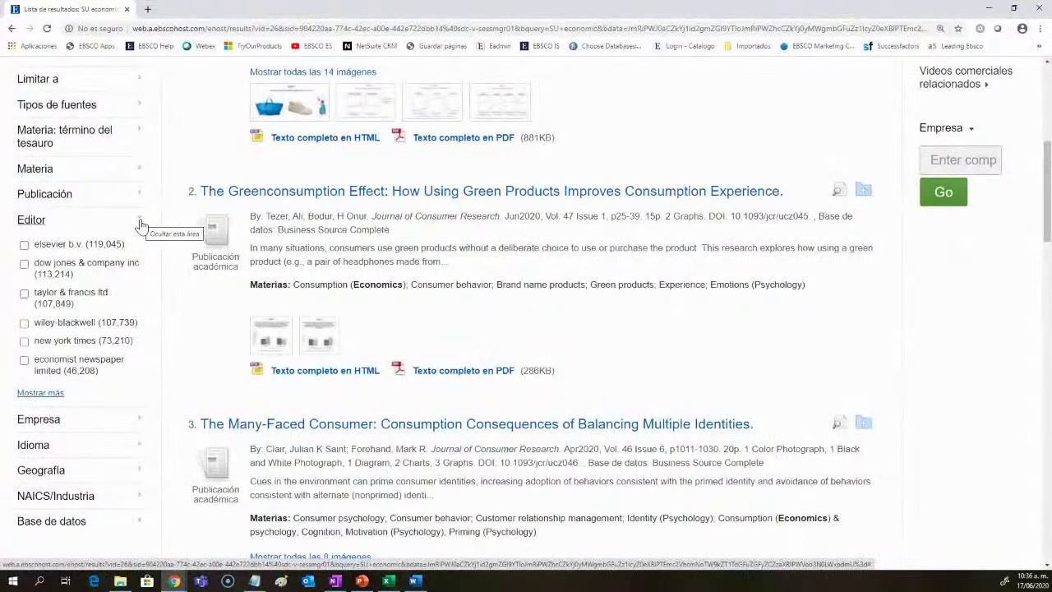
click(141, 224)
scroll(155, 235, down, 1)
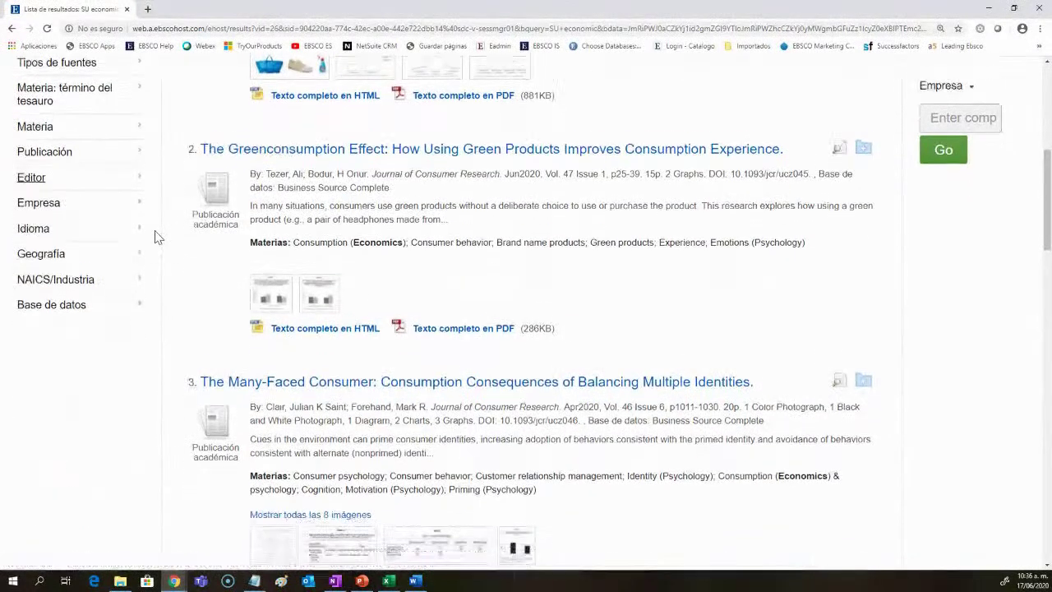
Step: Expand and collapse the Empresa and Idioma facets to review companies and languages
click(136, 193)
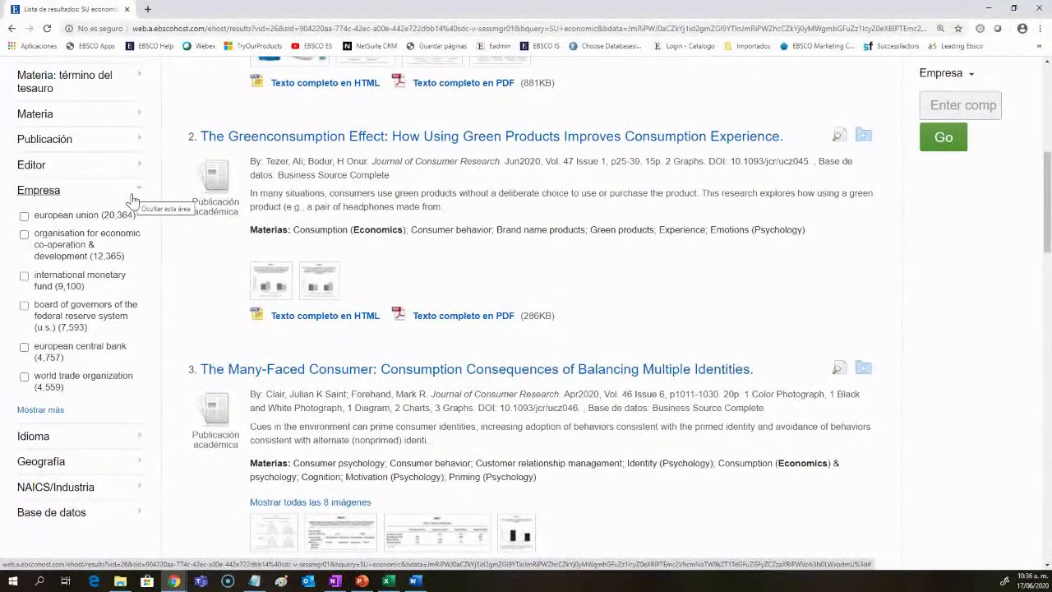
click(132, 200)
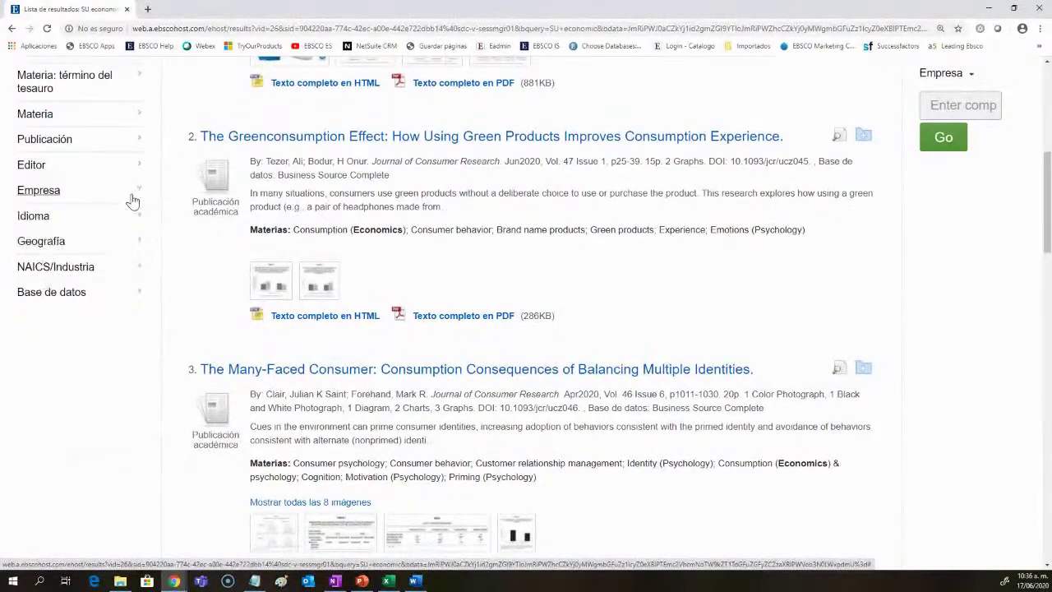
click(135, 218)
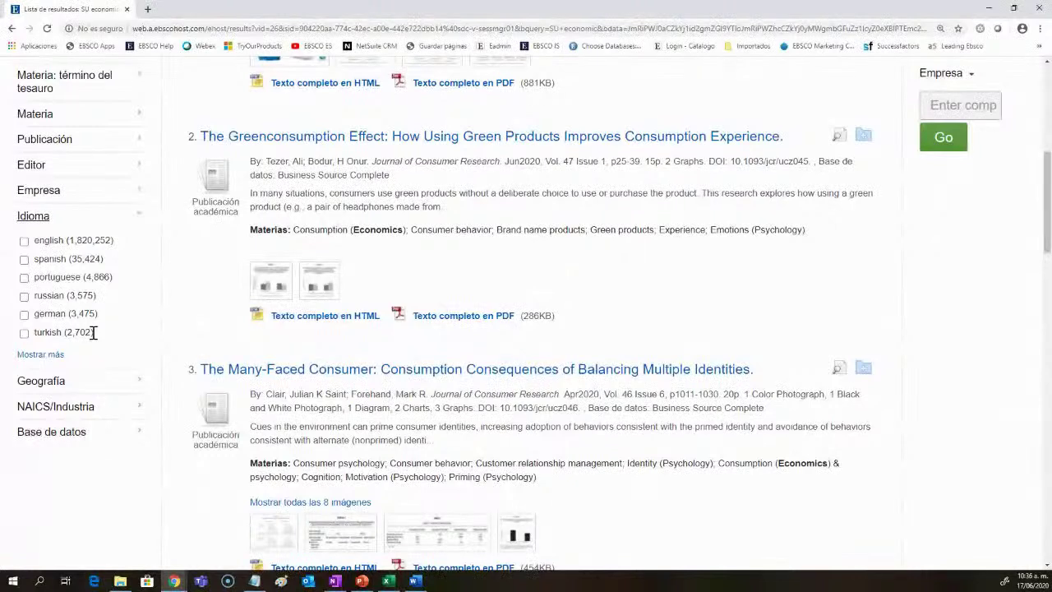
drag(804, 229, 249, 231)
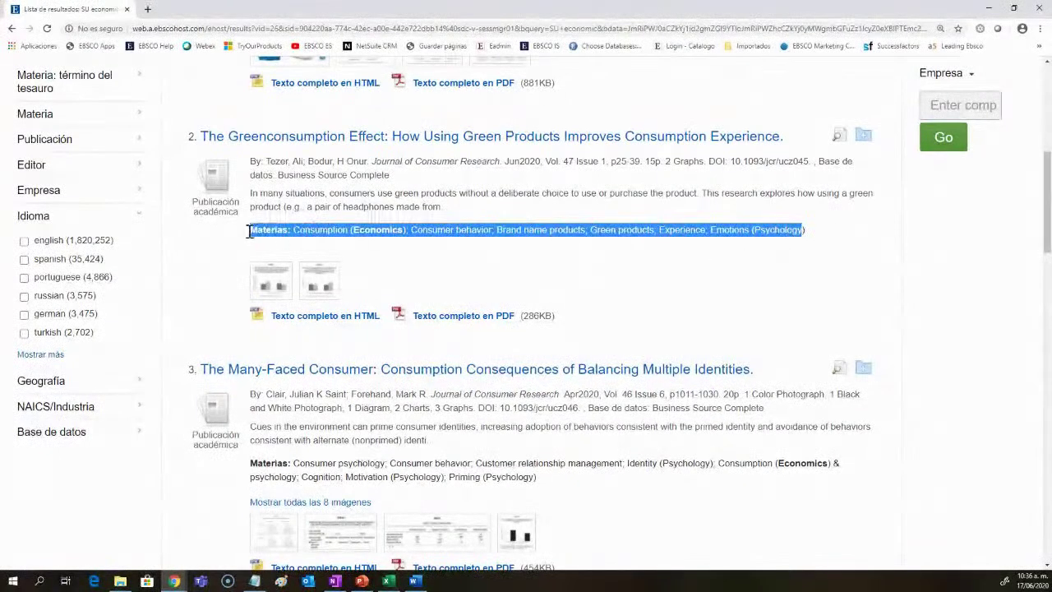
click(141, 217)
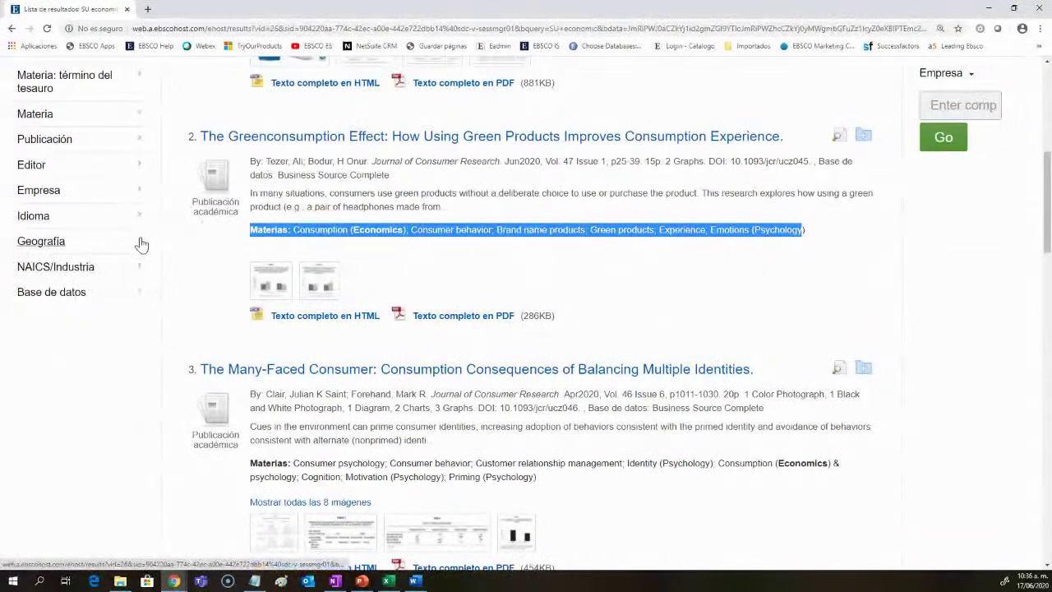
Step: Review and collapse the Geografía, NAICS/Industria and Base de datos facets, noting Business Source Complete
click(141, 243)
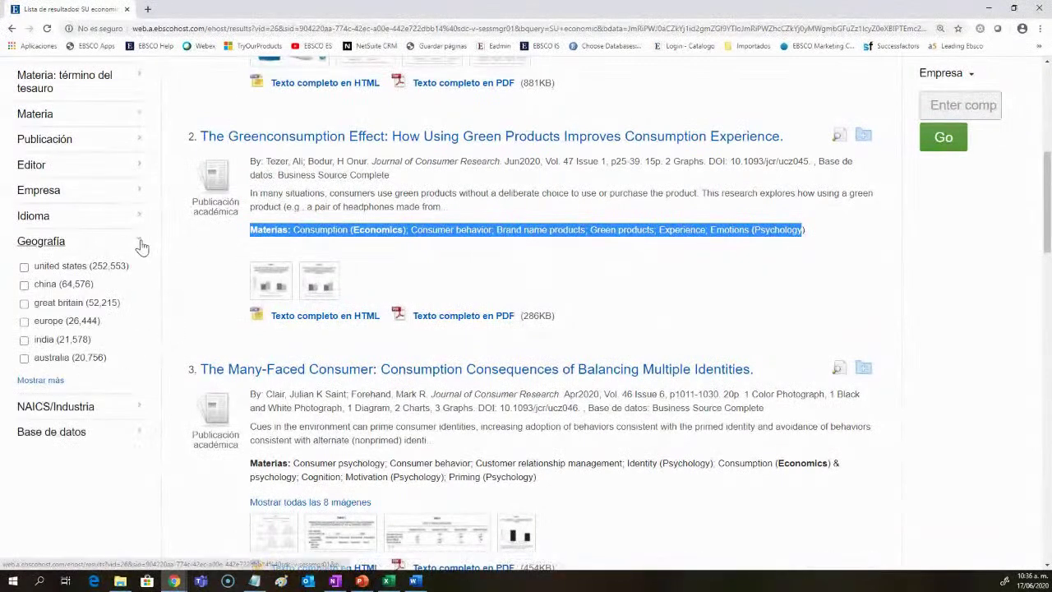
click(140, 243)
click(141, 266)
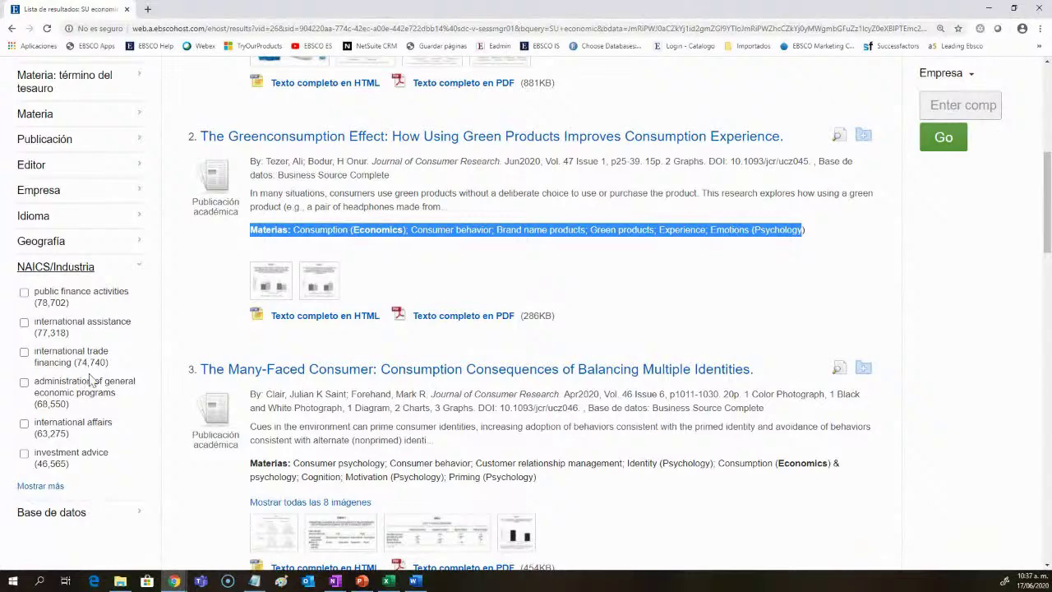
click(140, 268)
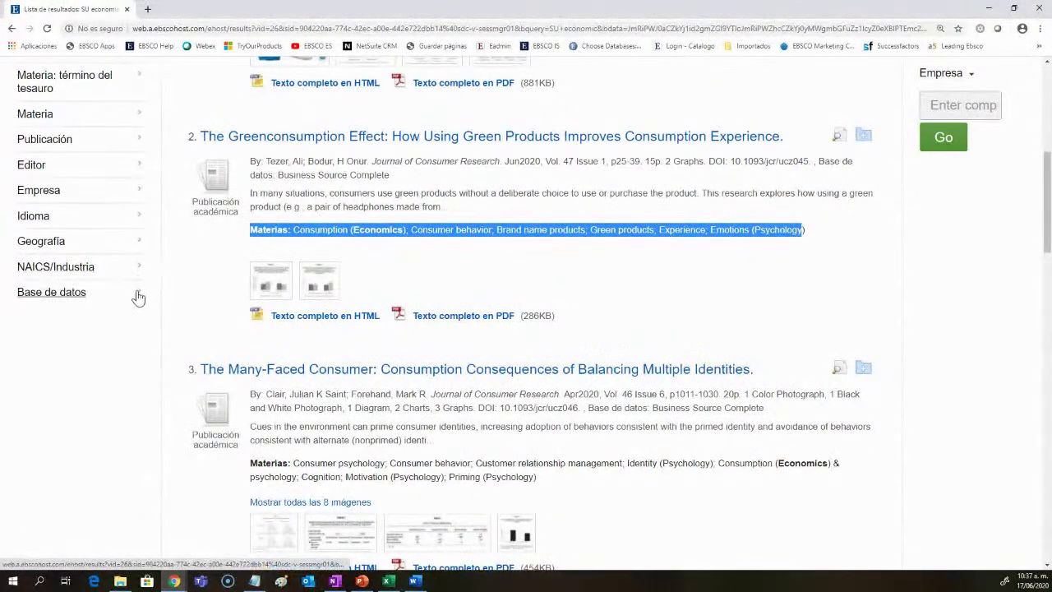
click(138, 294)
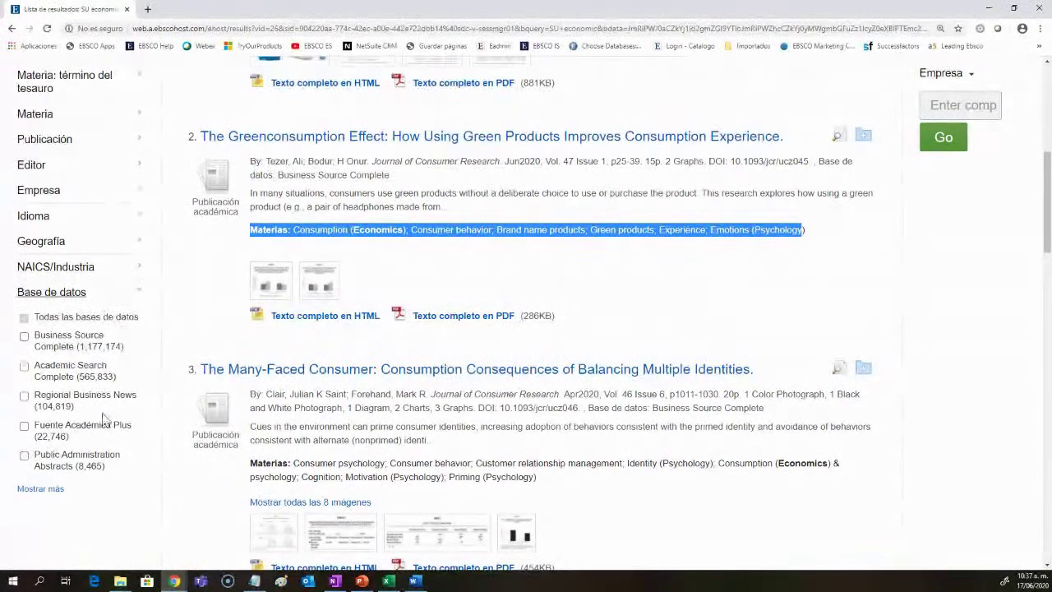
drag(125, 348, 35, 337)
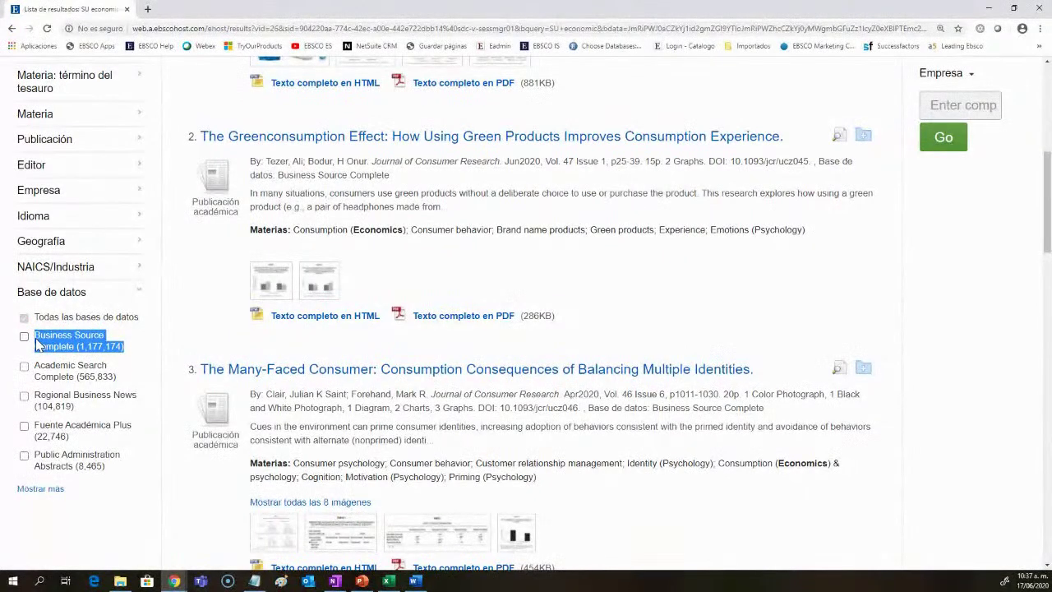
click(138, 298)
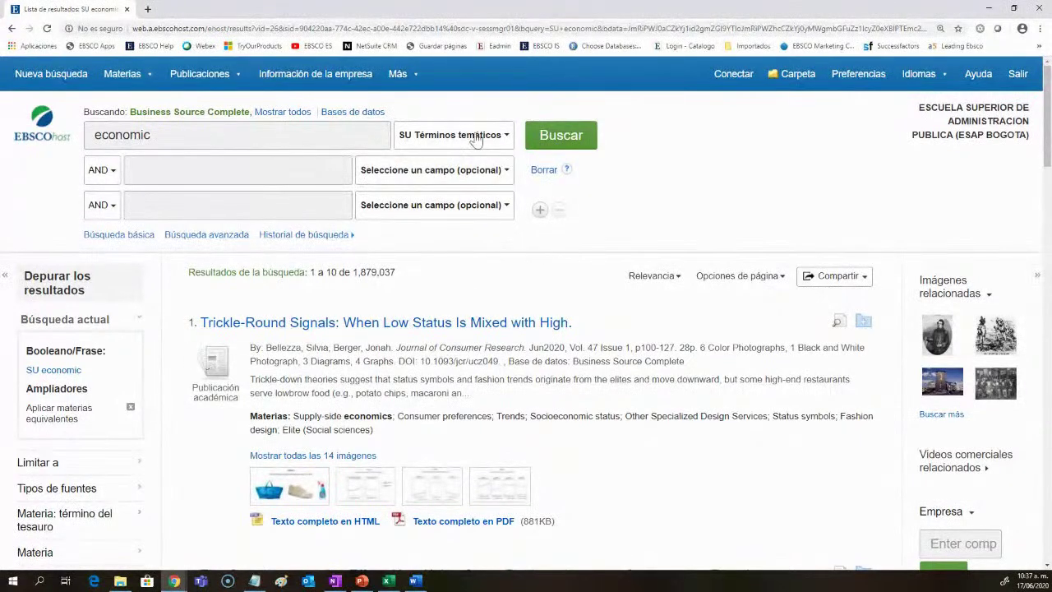
double_click(123, 136)
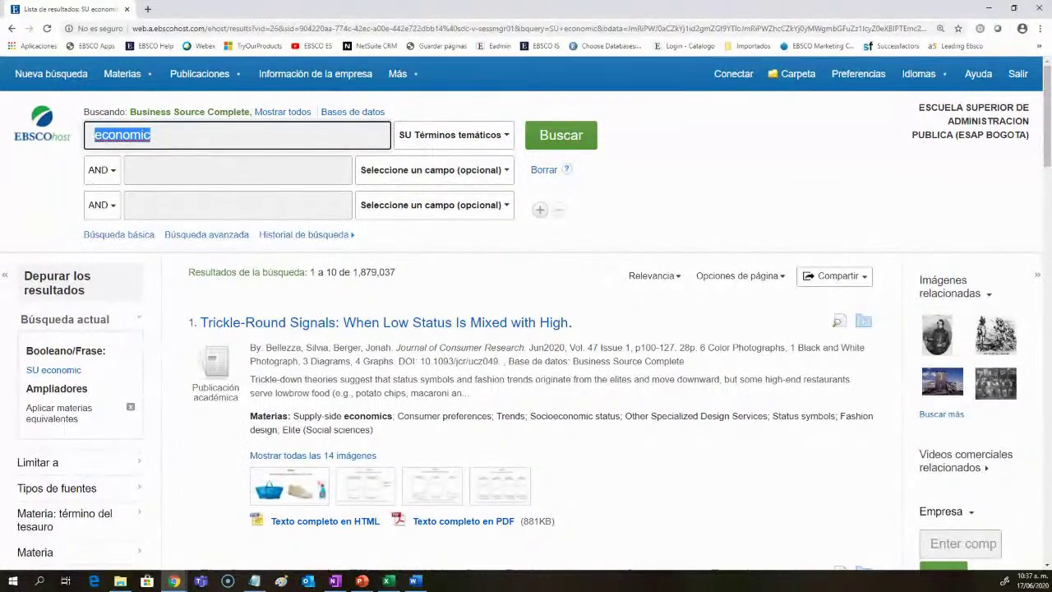
text(politics)
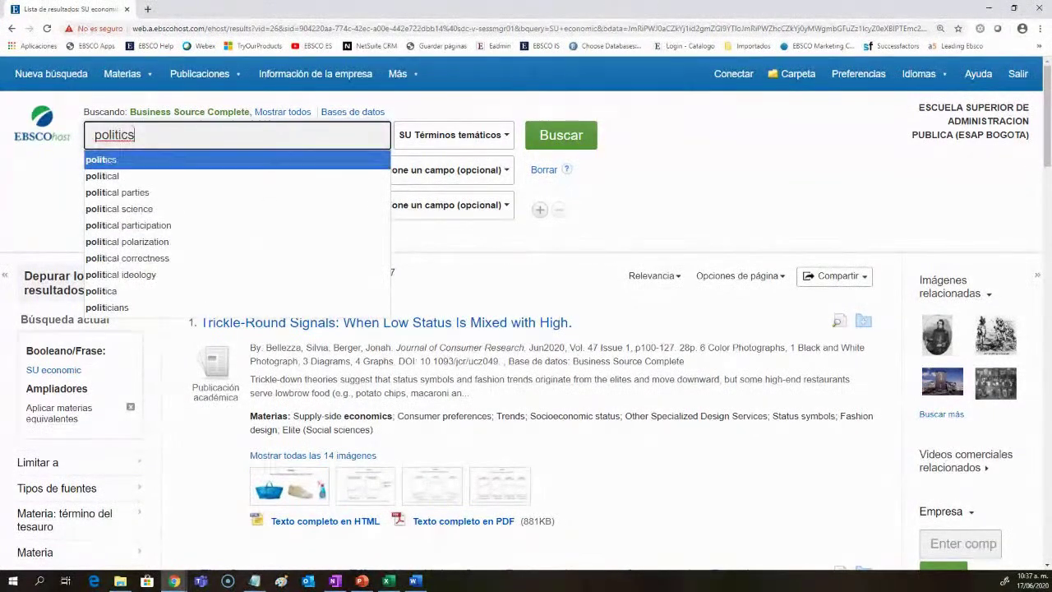
click(202, 169)
click(212, 170)
text(administ)
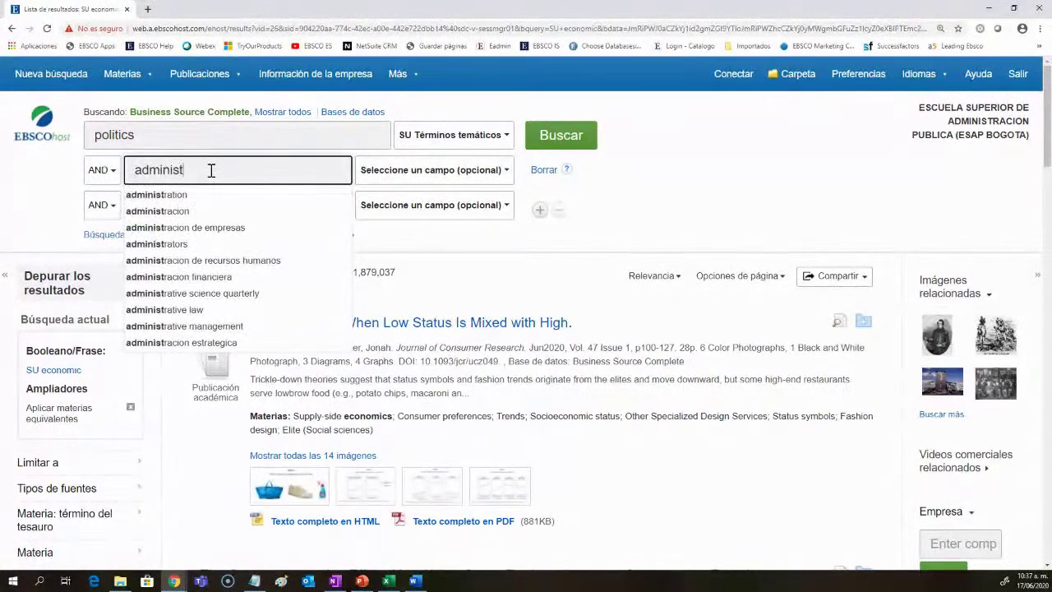
key(Down)
key(Return)
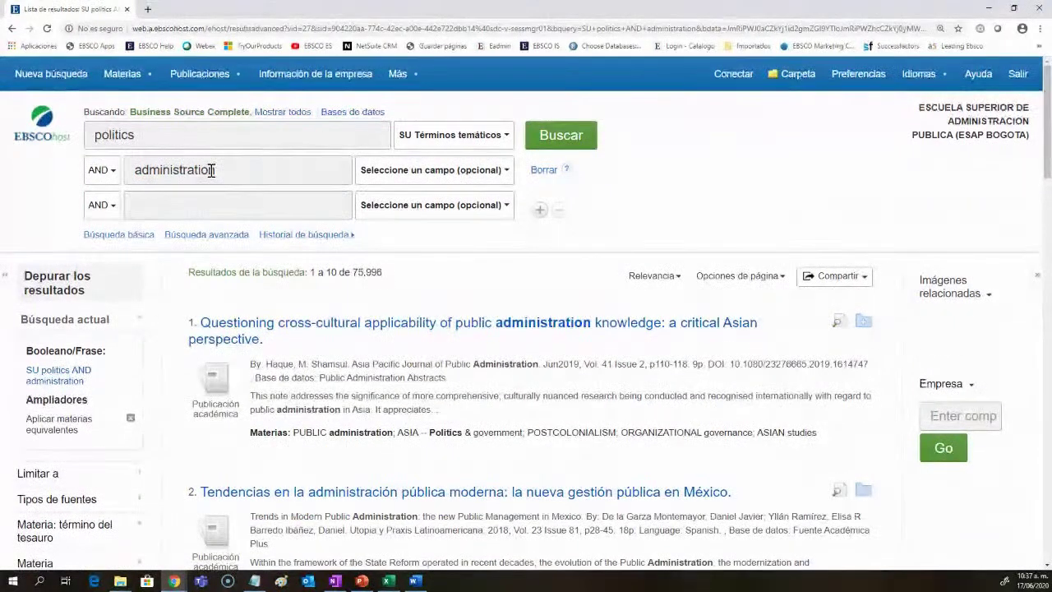
scroll(540, 352, down, 3)
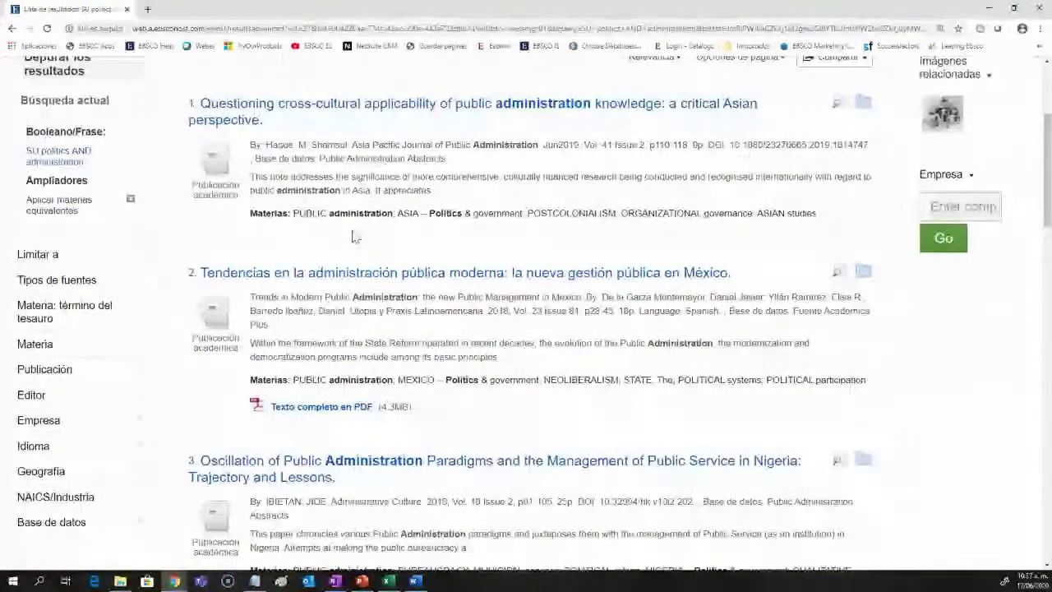
Step: Open the critical Asian perspective article's detailed record, read through it, and add it to the folder
click(331, 112)
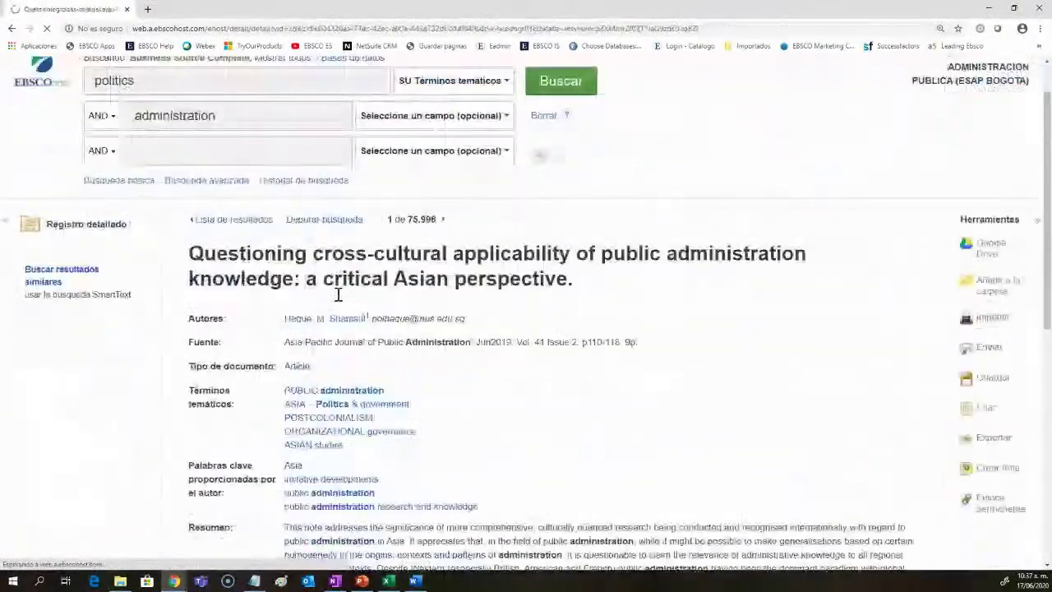
scroll(413, 329, down, 3)
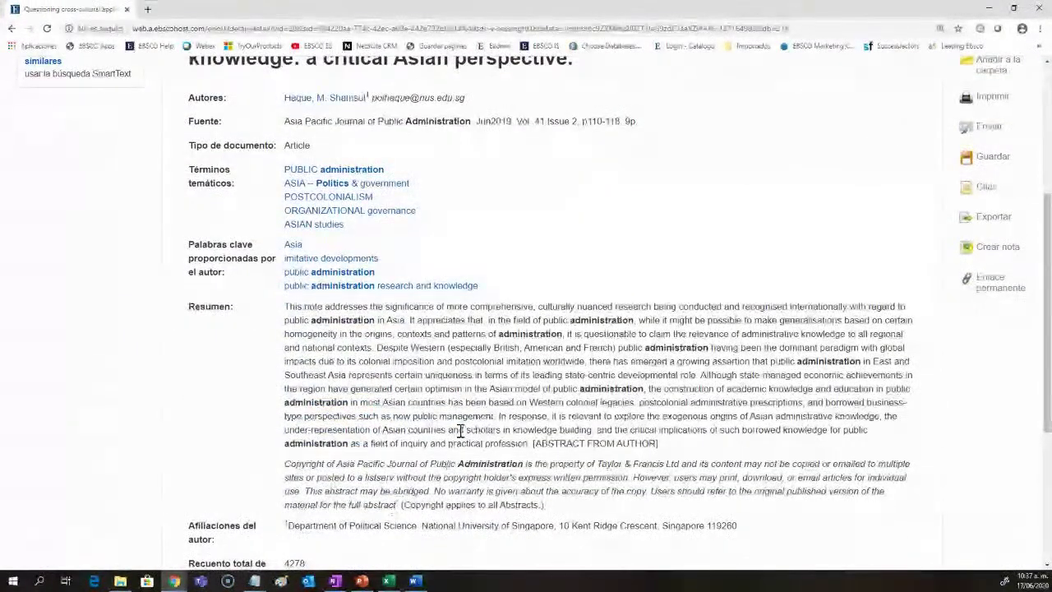
scroll(460, 430, down, 3)
scroll(460, 435, up, 5)
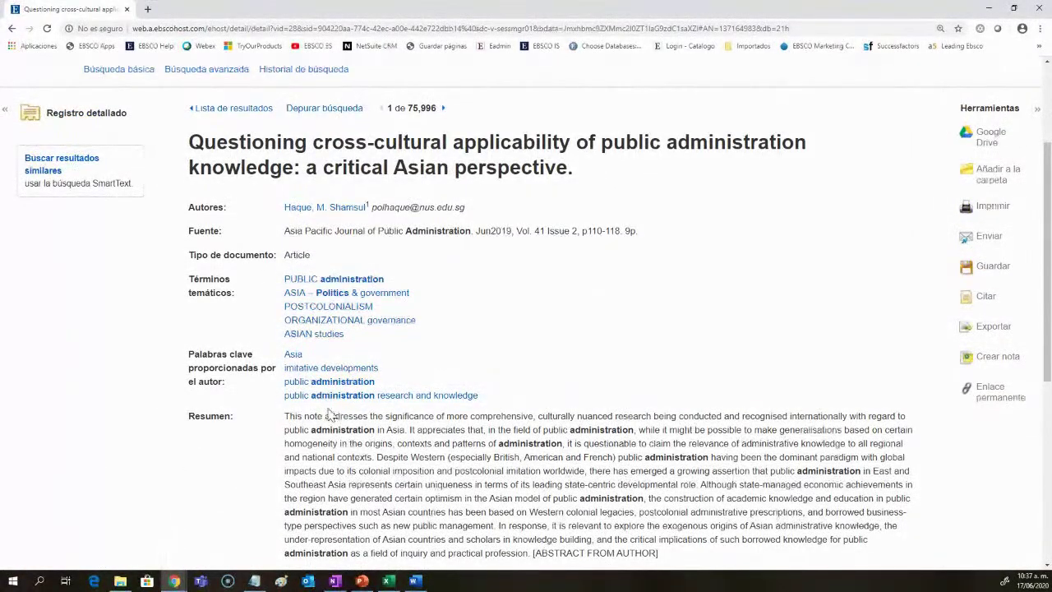
scroll(331, 415, up, 2)
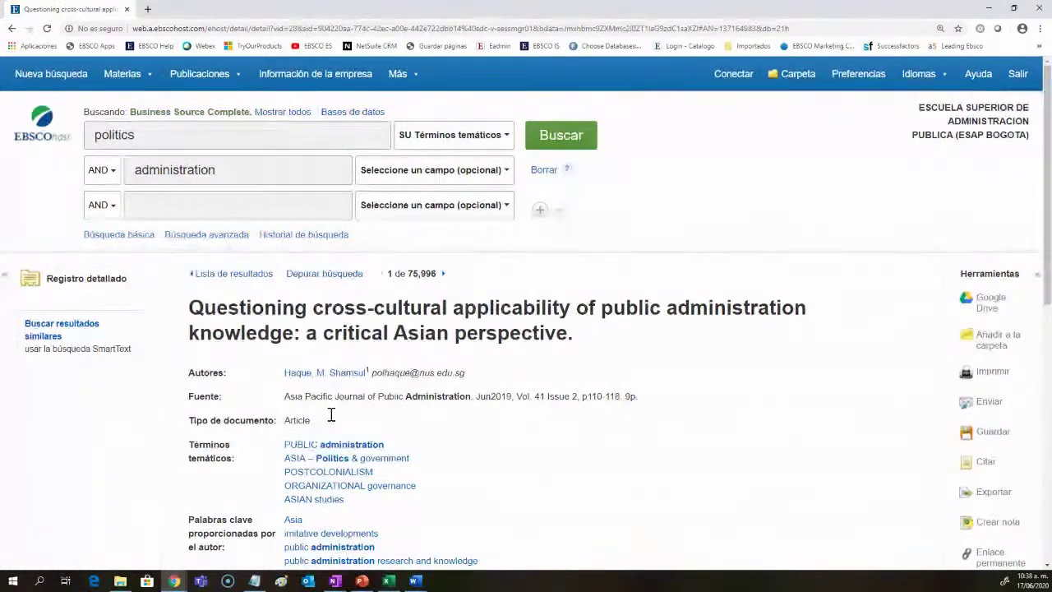
scroll(707, 448, down, 1)
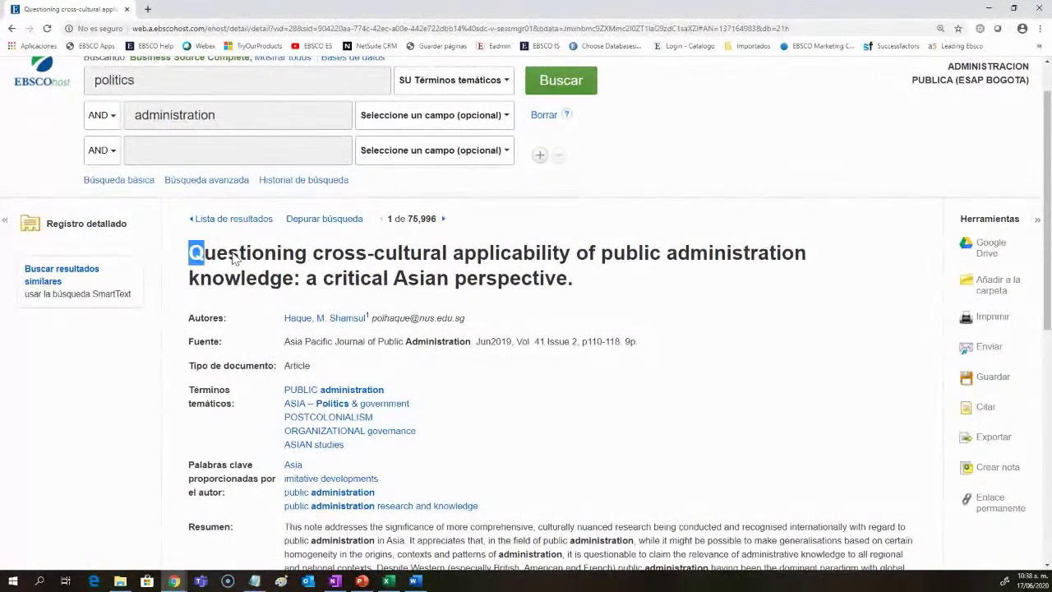
drag(232, 257, 615, 291)
click(679, 356)
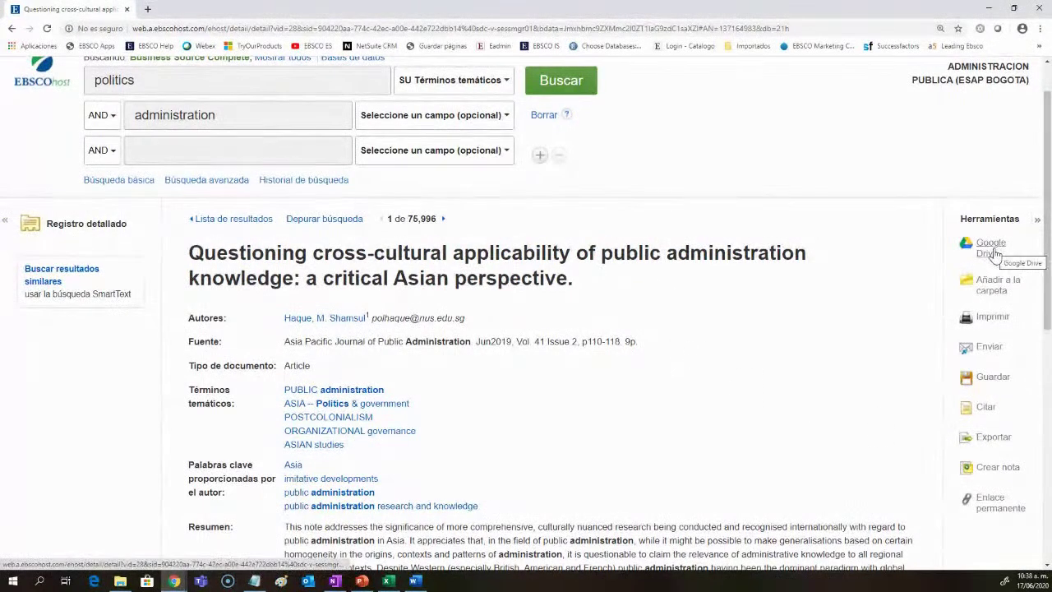
scroll(899, 319, up, 1)
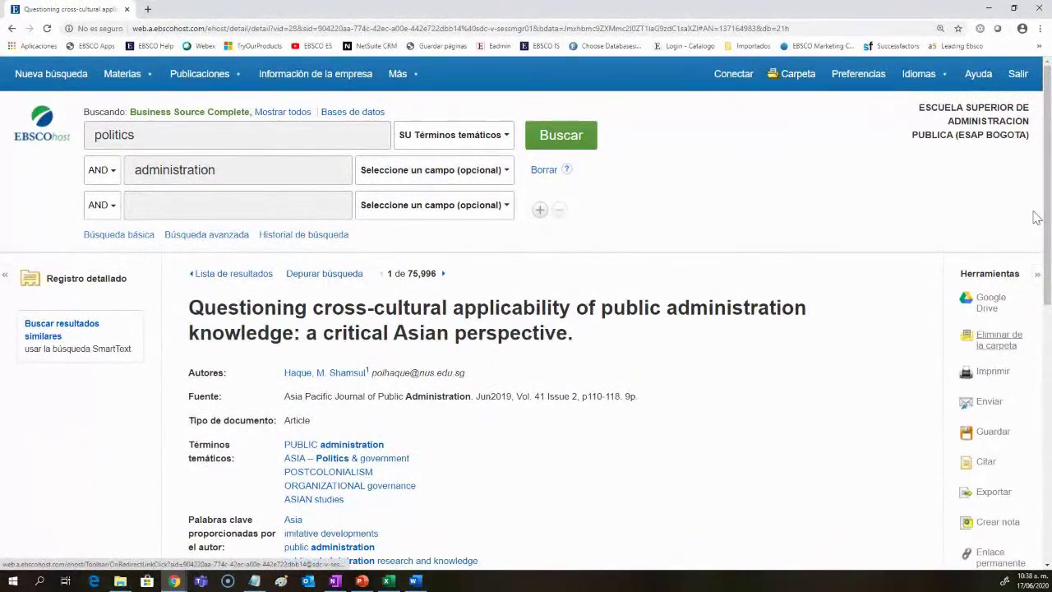
click(993, 374)
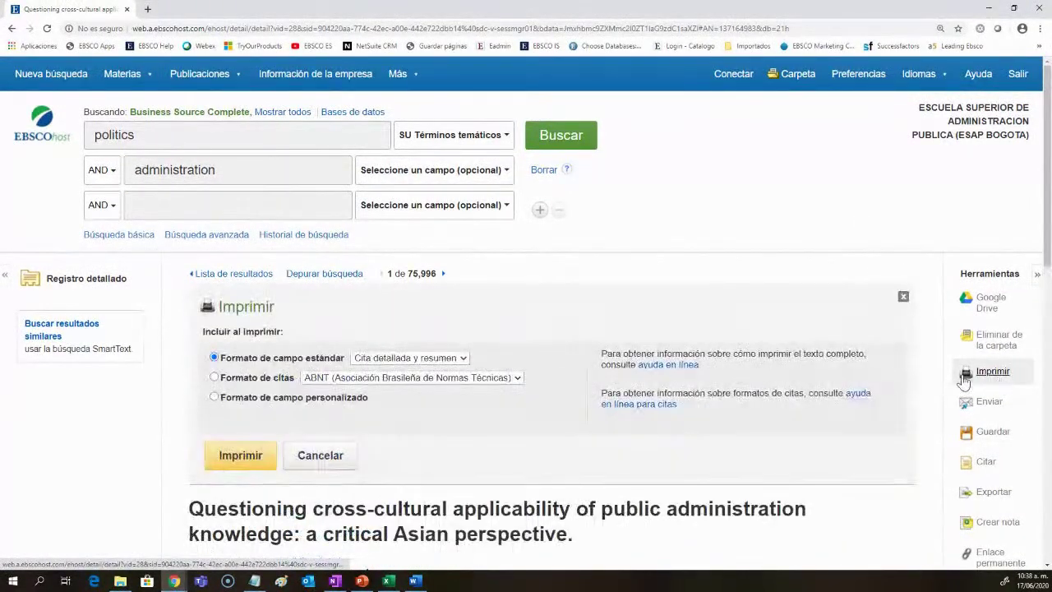
Step: In print options keep the ABNT style with a custom field format, then view e-mail and save options
click(480, 380)
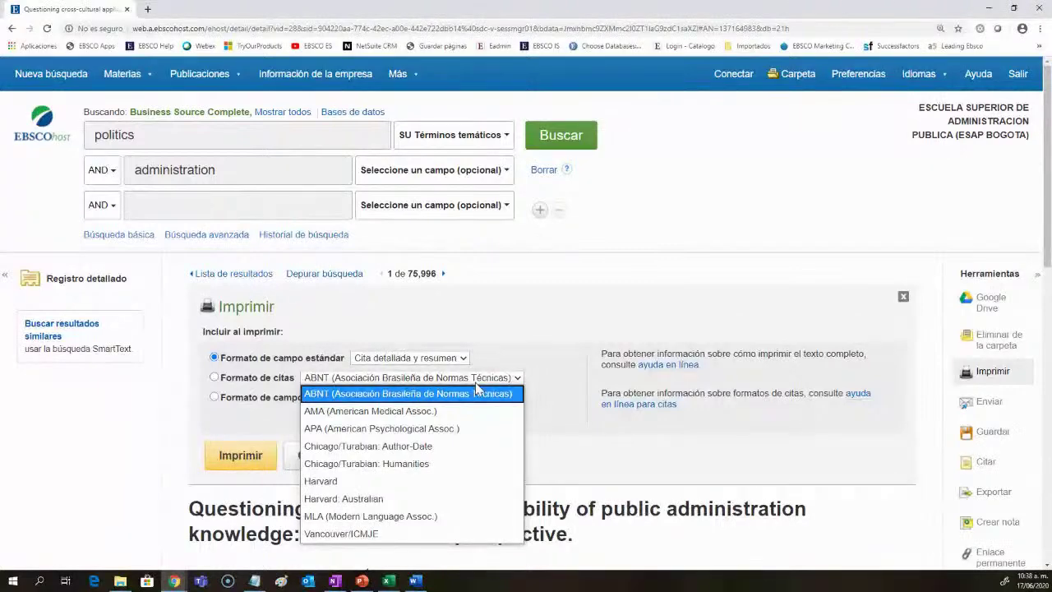
click(480, 393)
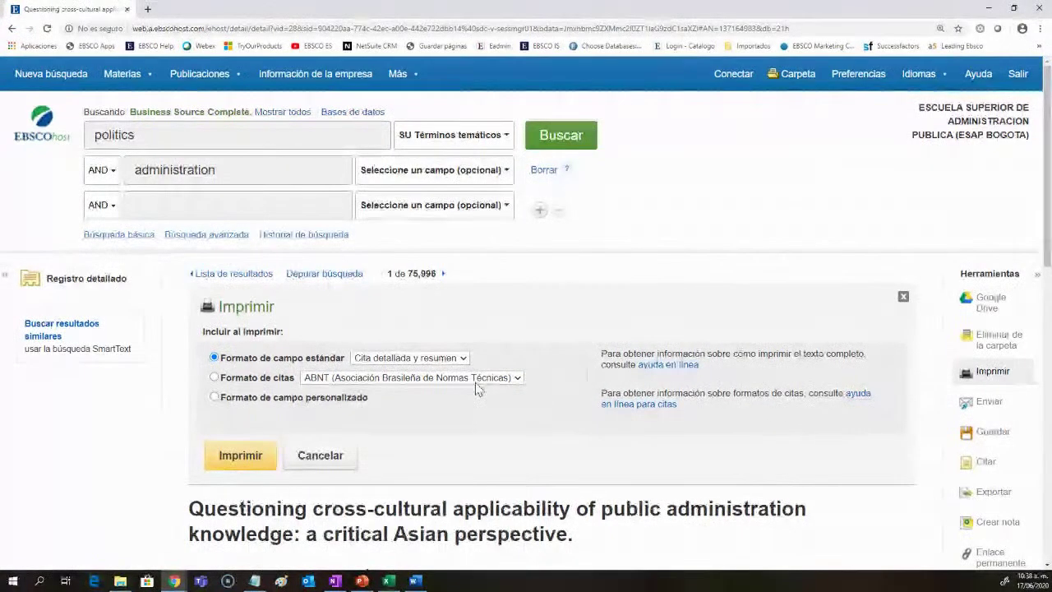
click(214, 397)
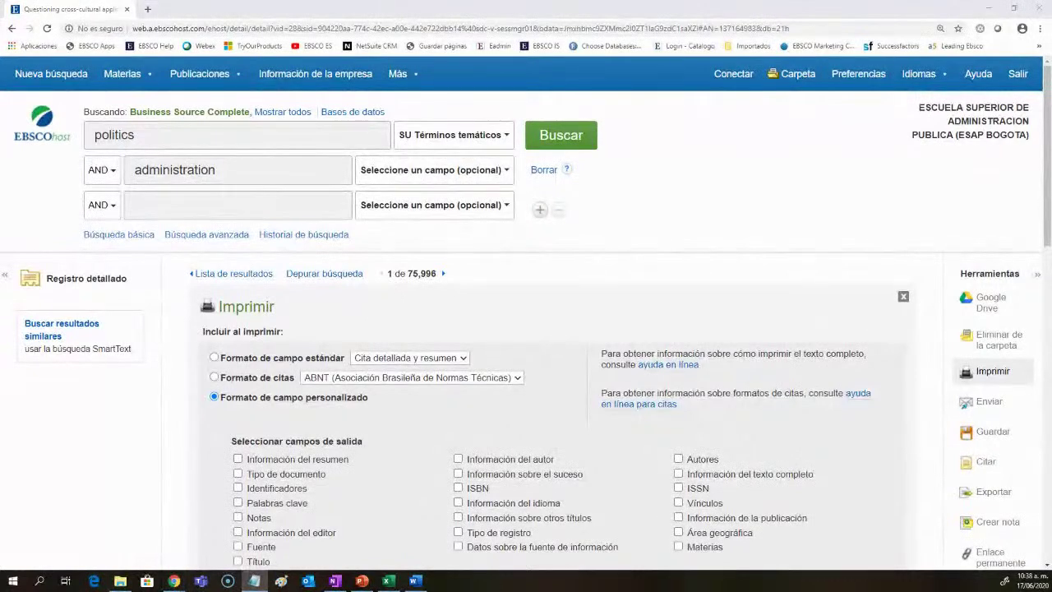
scroll(463, 532, down, 2)
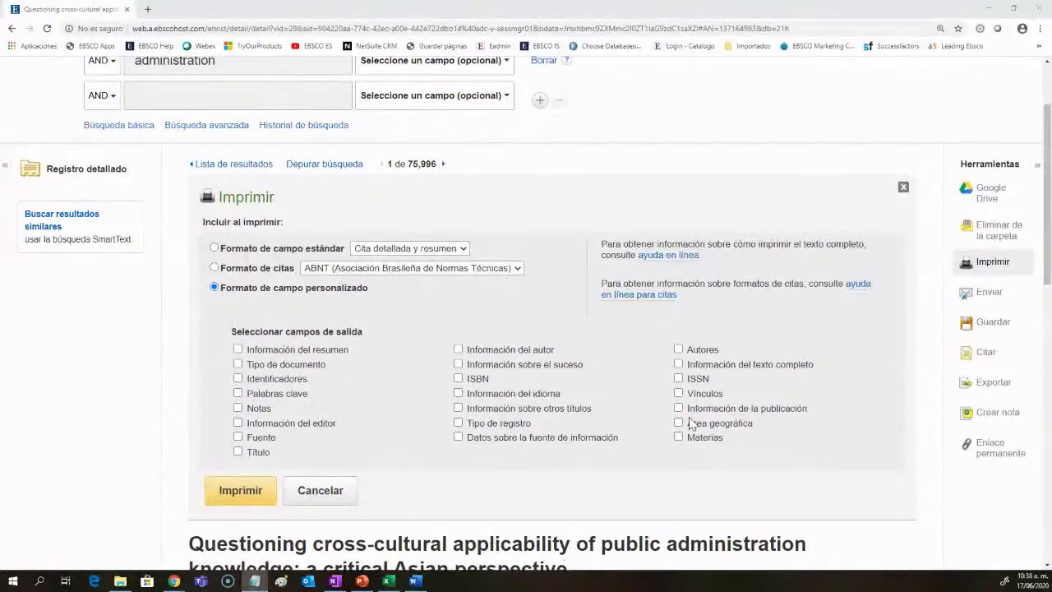
click(980, 300)
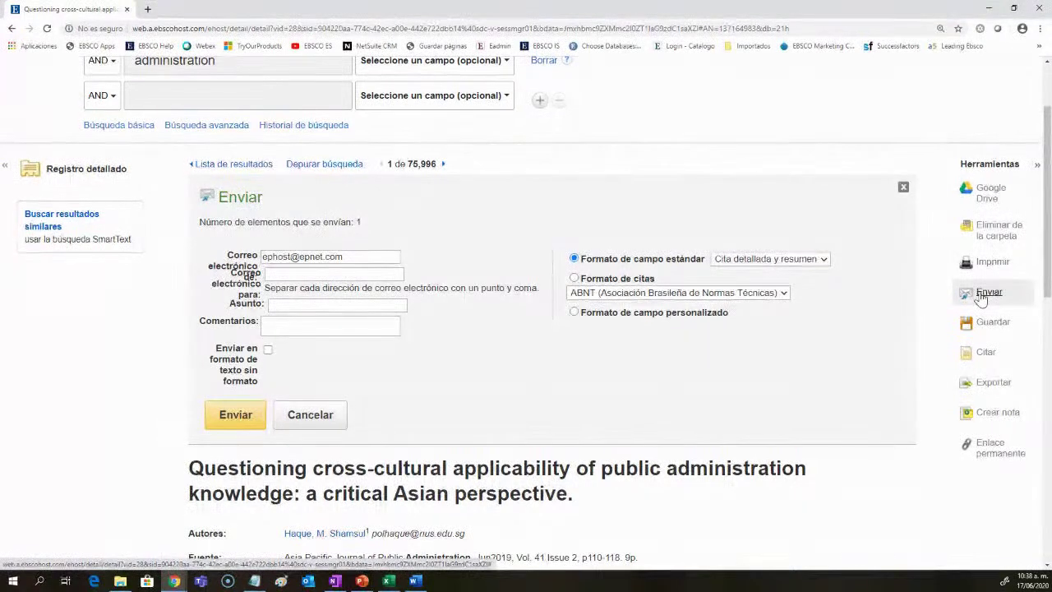
click(993, 331)
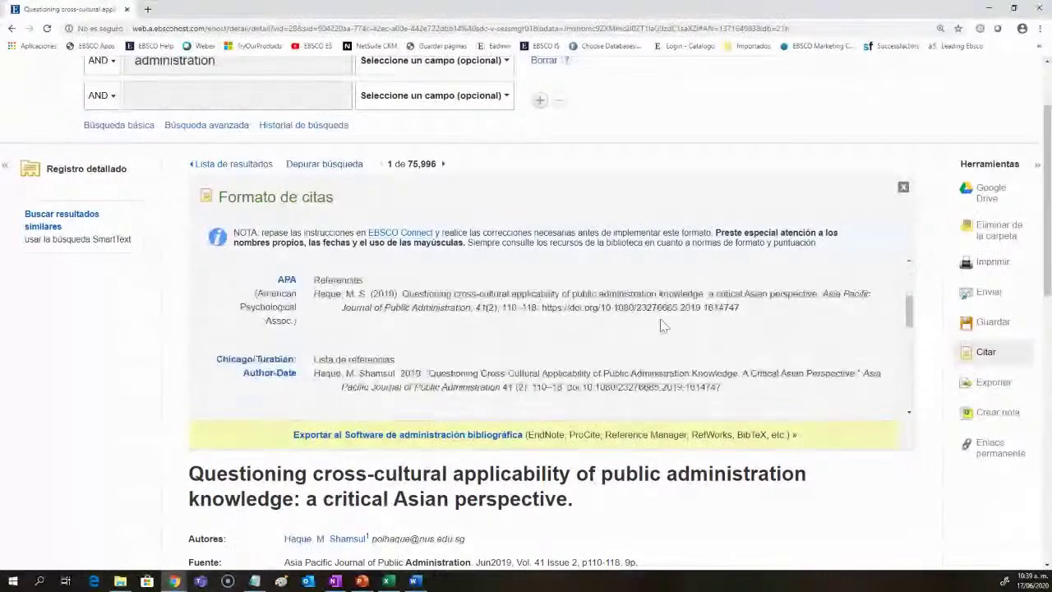
Step: Highlight the APA citation, view the export formats, and start a new note on the record
drag(740, 307, 314, 294)
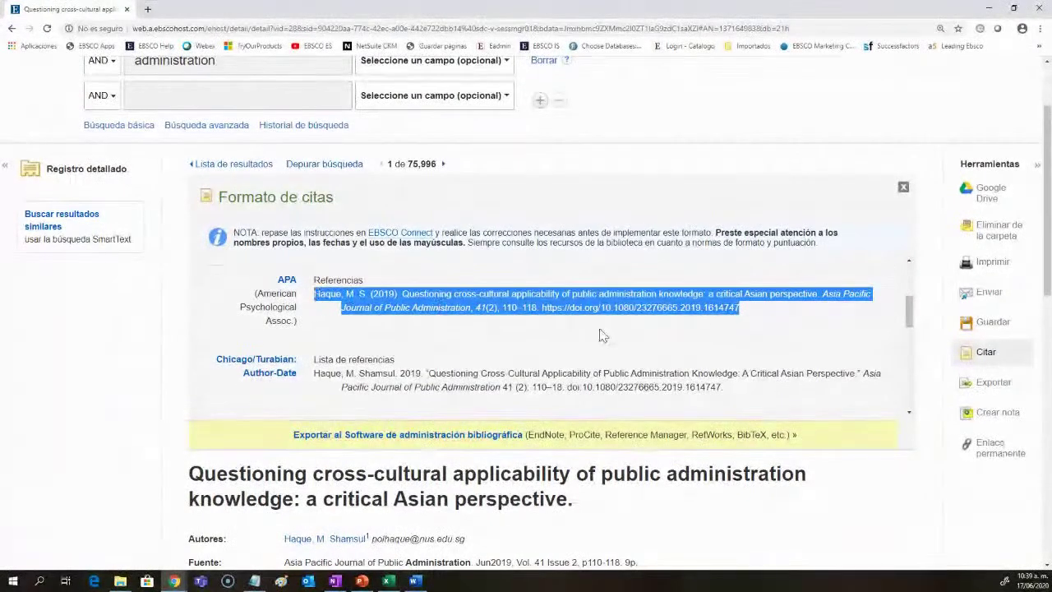
click(992, 385)
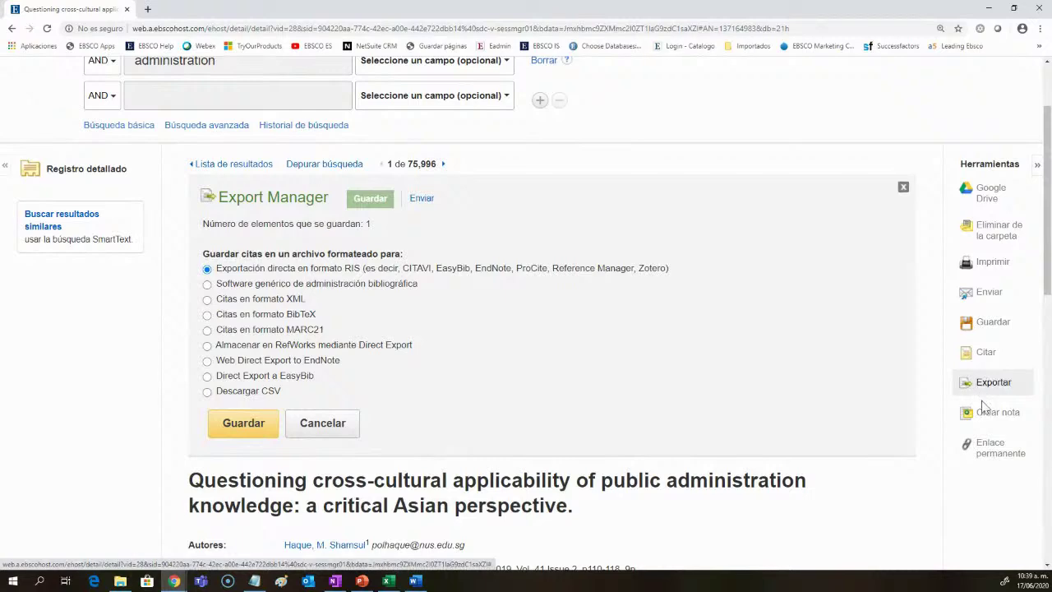
click(983, 414)
scroll(472, 450, up, 1)
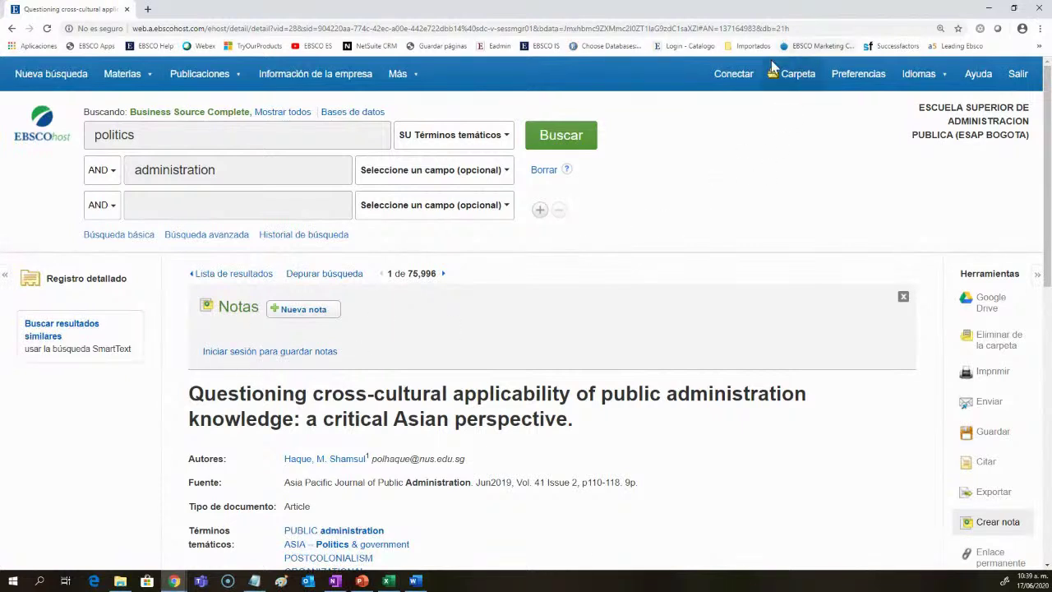
click(303, 310)
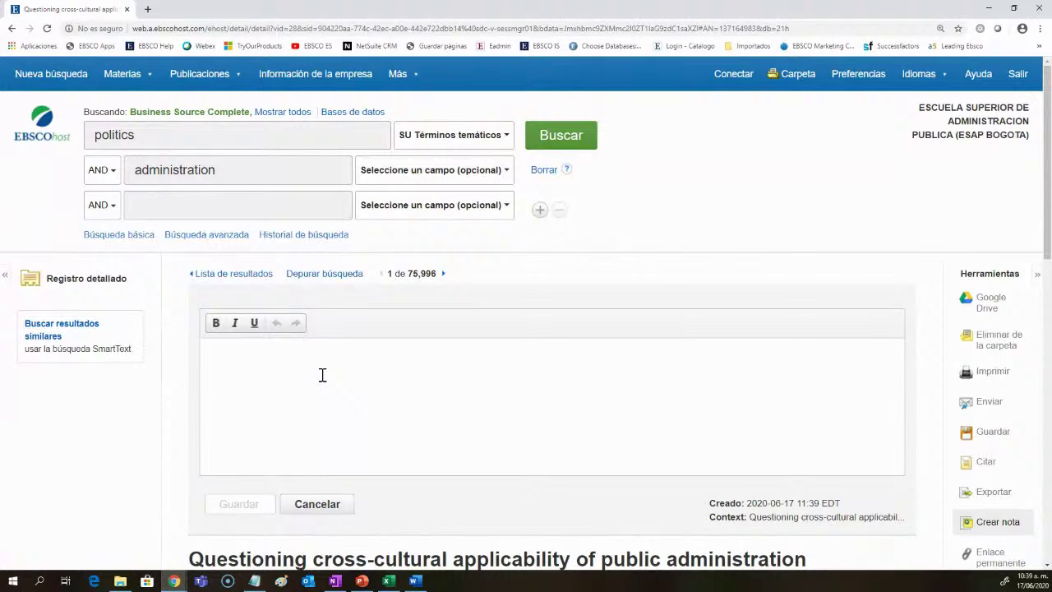
Step: Save a note reading 'ESAP' to the article record, then show its permanent link
text(ESAP)
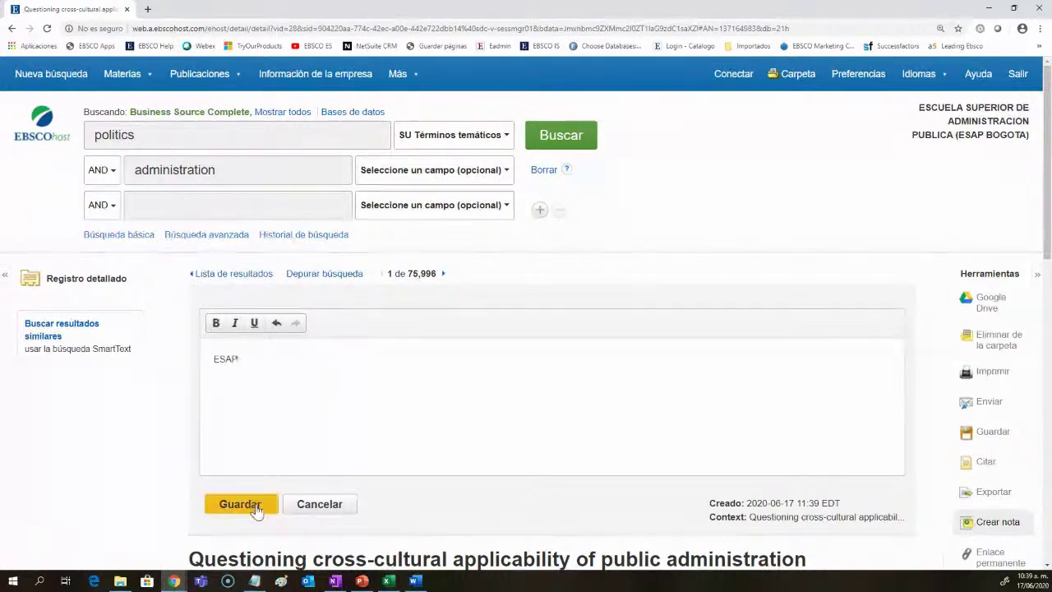
click(223, 506)
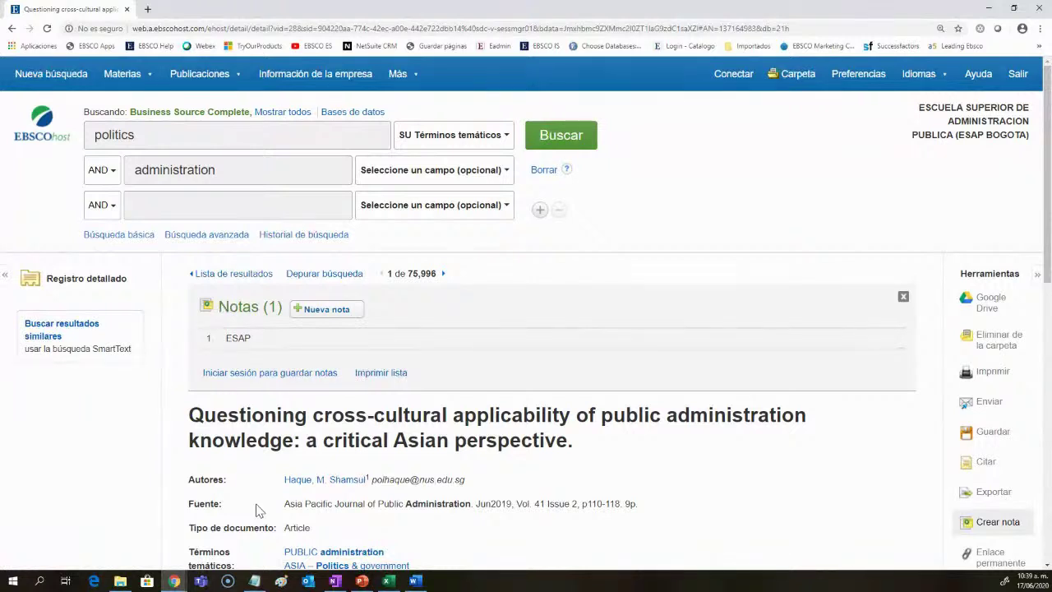
drag(610, 423, 812, 417)
click(364, 436)
mouse_move(479, 352)
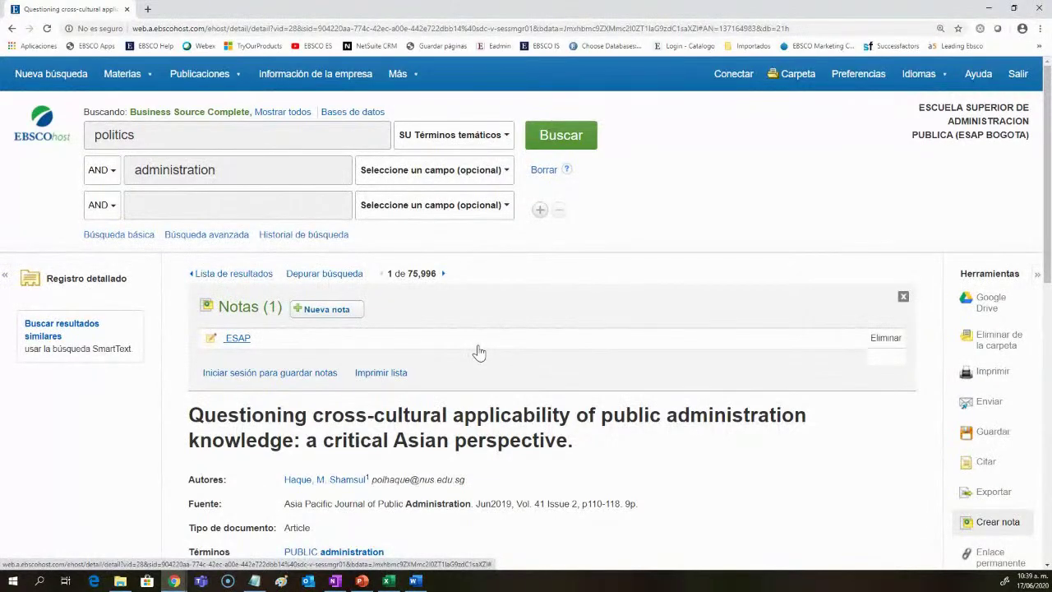
scroll(501, 378, down, 3)
click(986, 406)
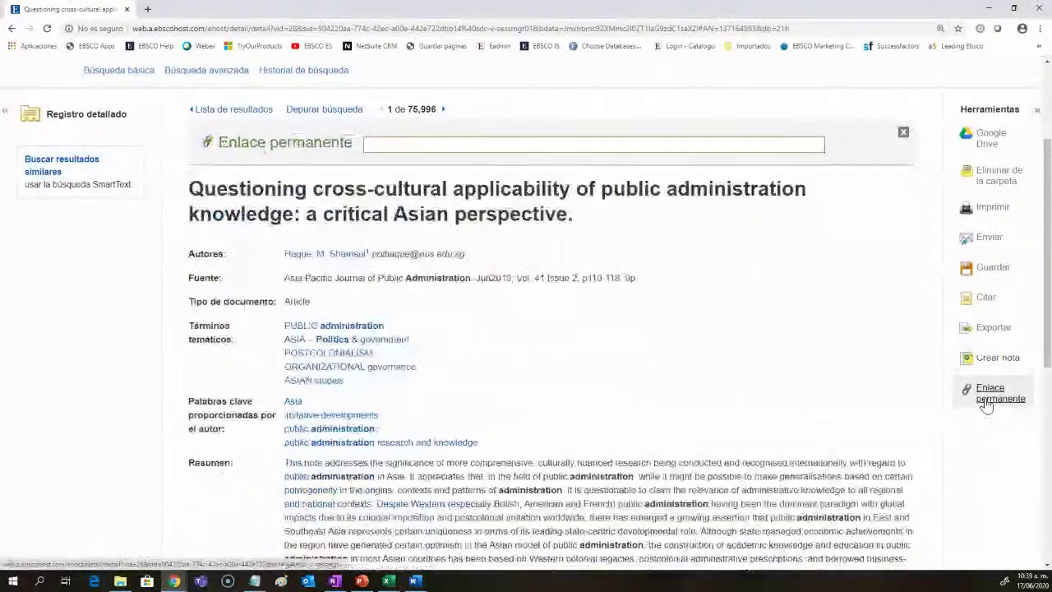
Step: Select the record's permalink URL, then close the permanent link box
scroll(606, 359, up, 3)
drag(798, 311, 365, 315)
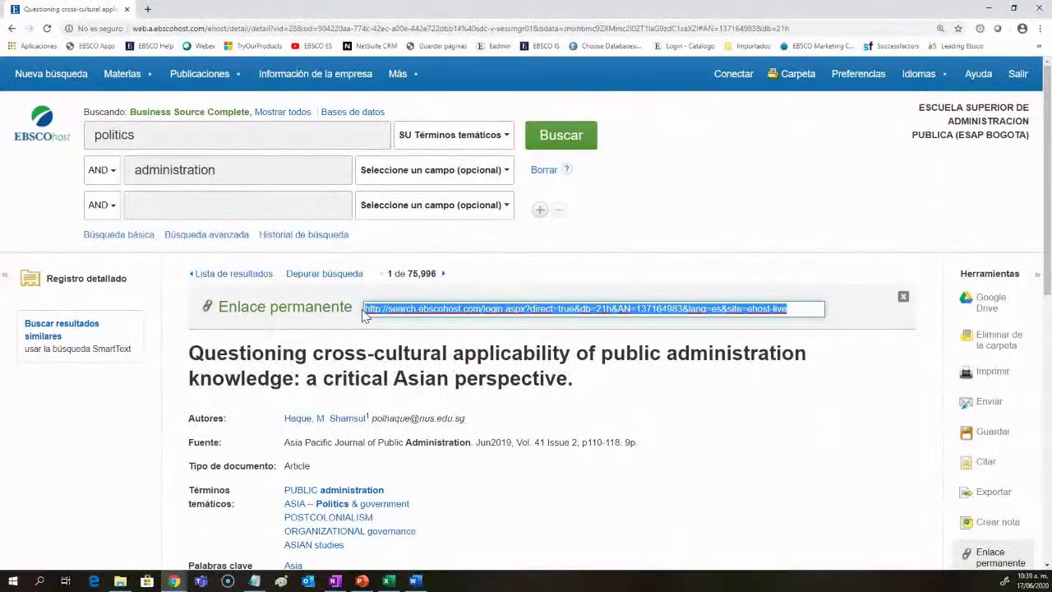
scroll(481, 378, down, 5)
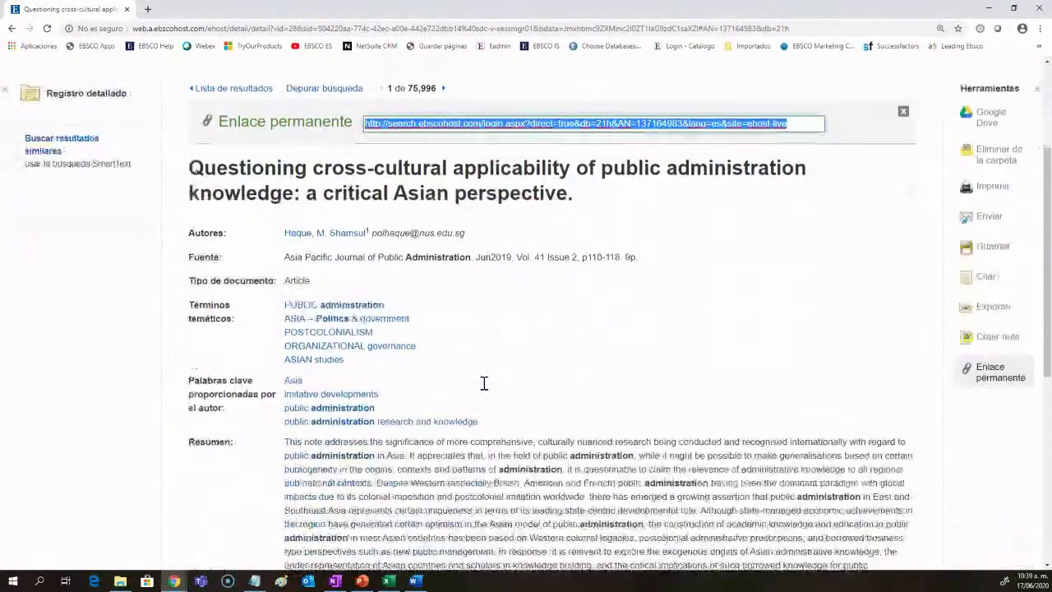
scroll(485, 386, down, 3)
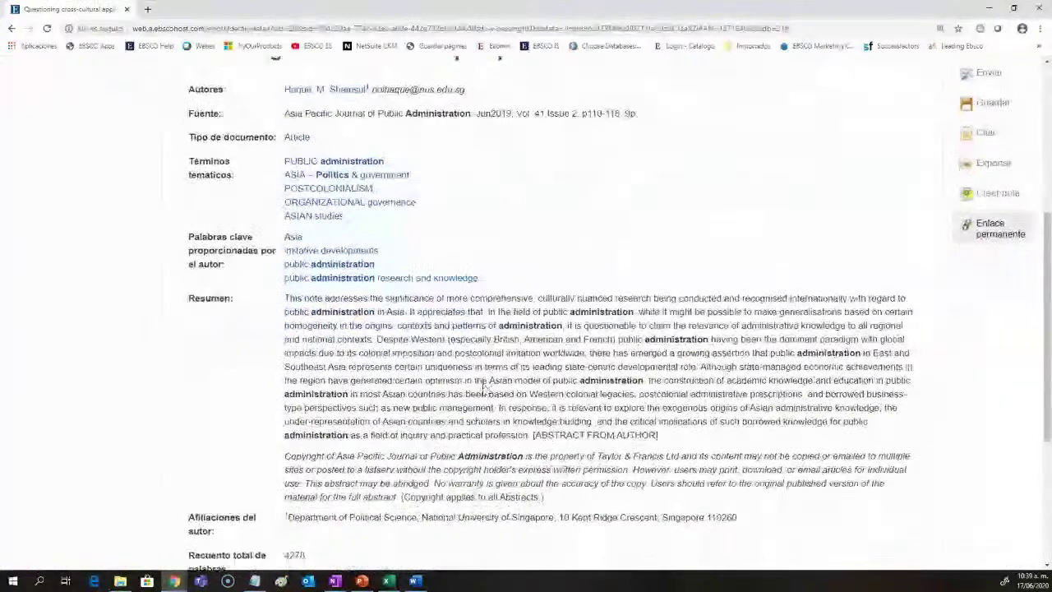
scroll(484, 390, up, 5)
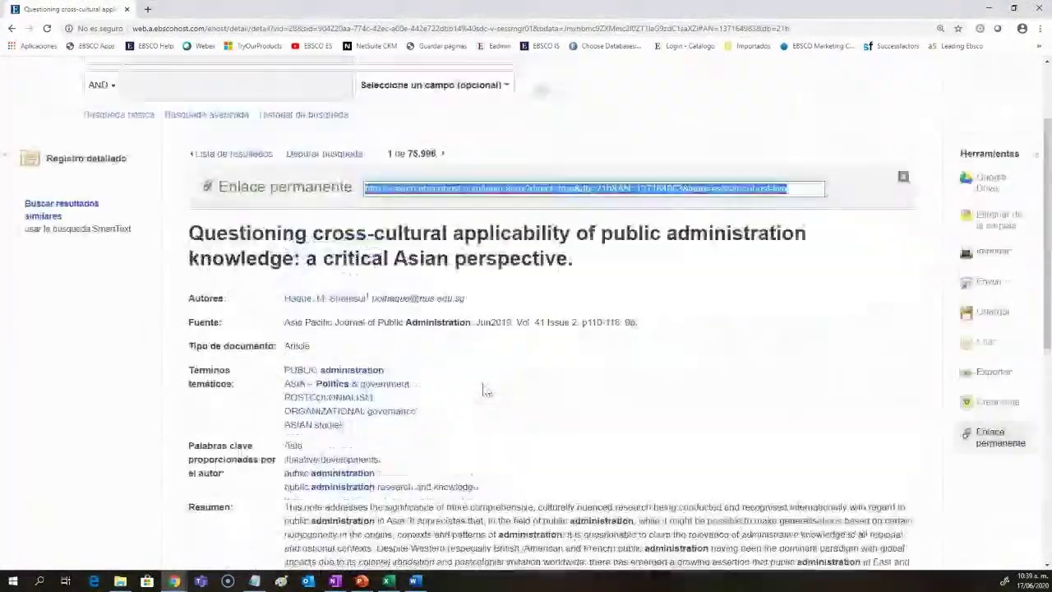
click(530, 419)
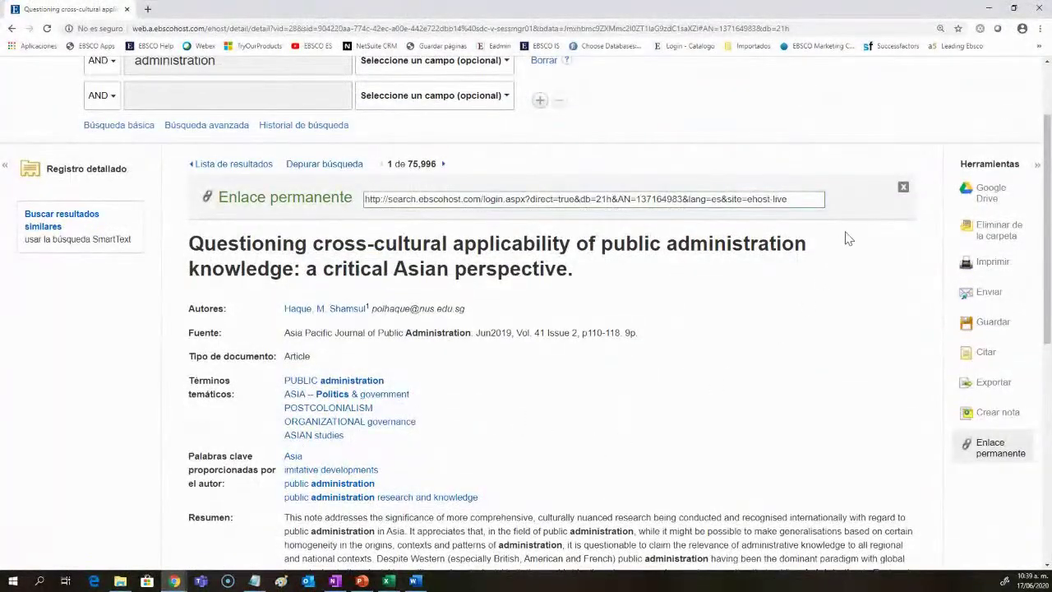
click(902, 189)
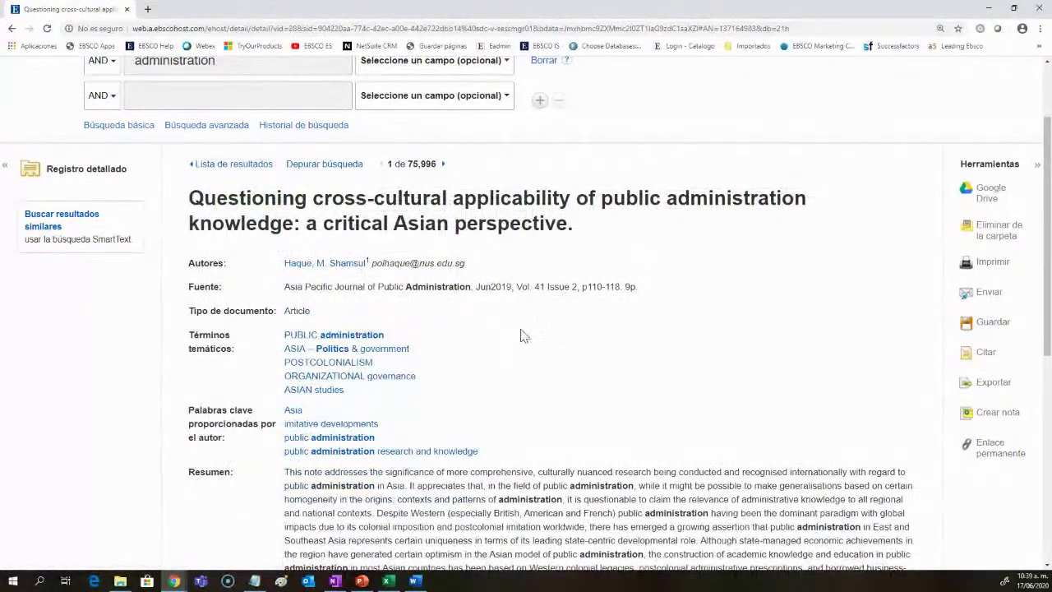
Step: Search for all records with the subject term PUBLIC administration from the record
scroll(520, 336, down, 3)
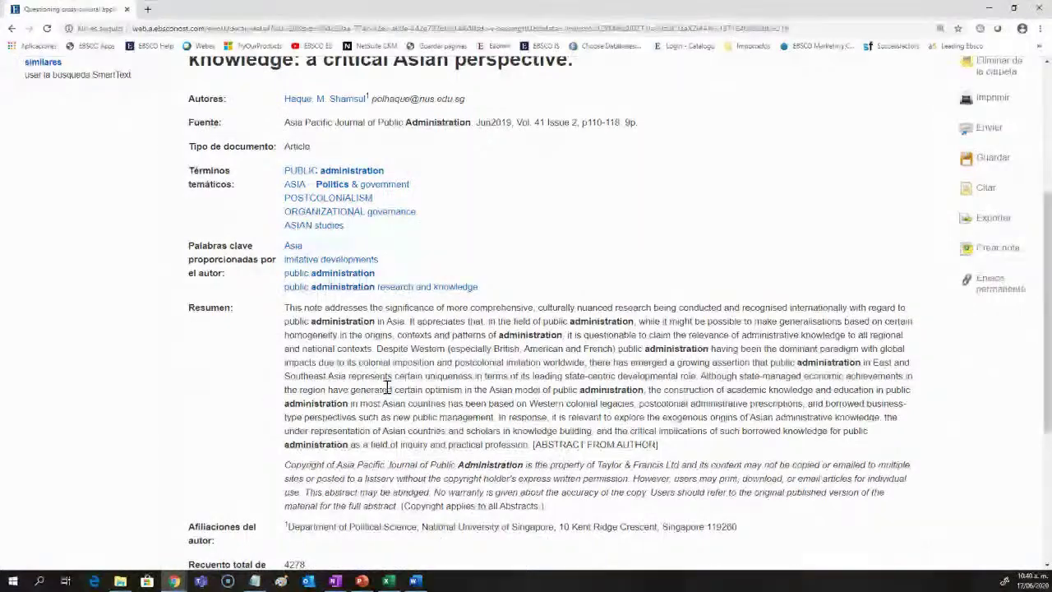
scroll(386, 387, up, 1)
scroll(386, 388, up, 1)
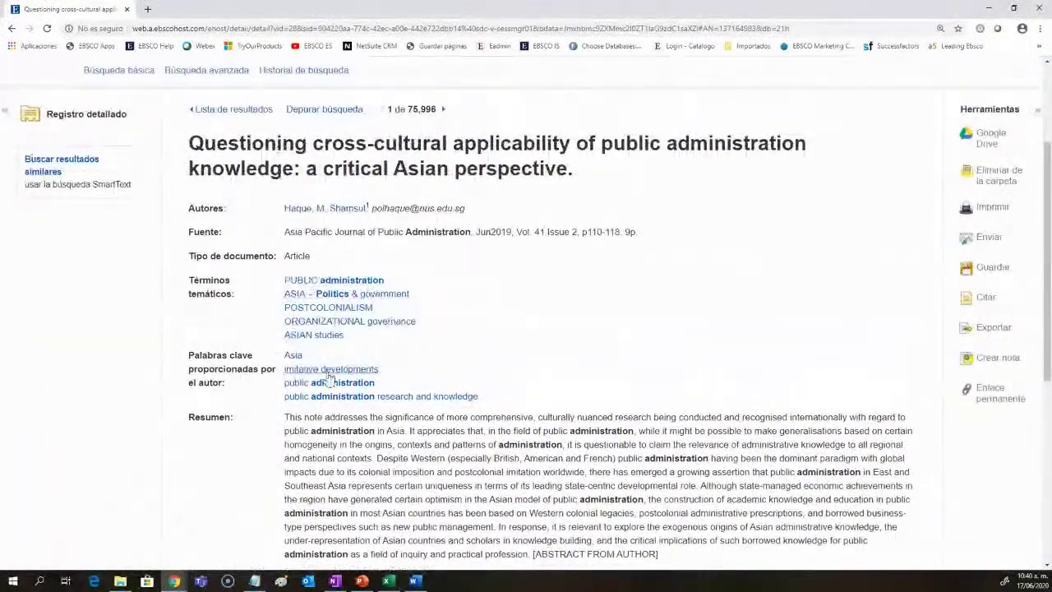
scroll(417, 347, down, 1)
click(317, 237)
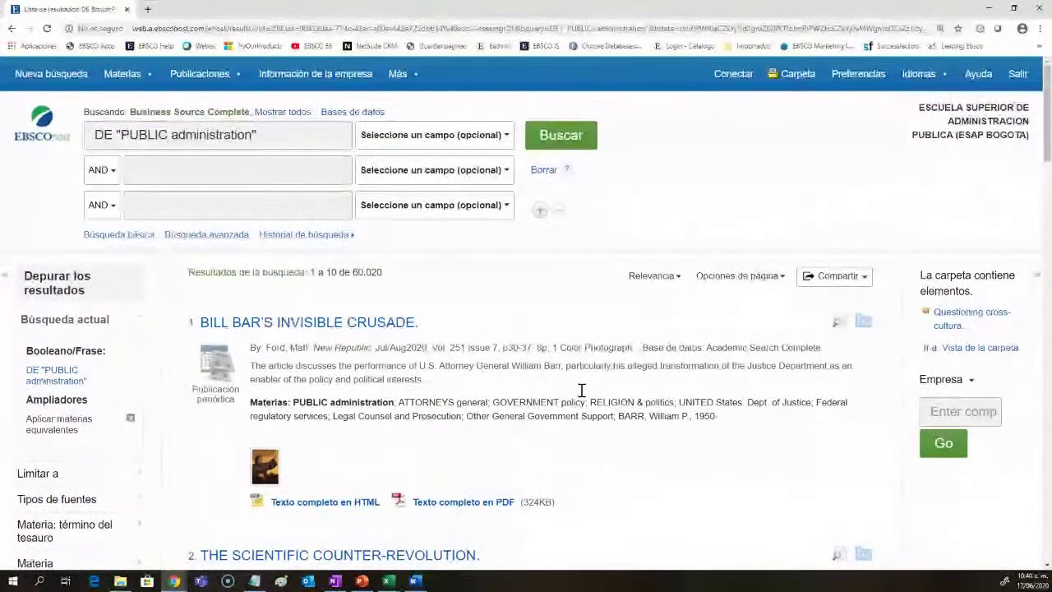
Step: Scroll through the first PUBLIC administration results, including 'Bill Bar's Invisible Crusade'
scroll(579, 394, down, 2)
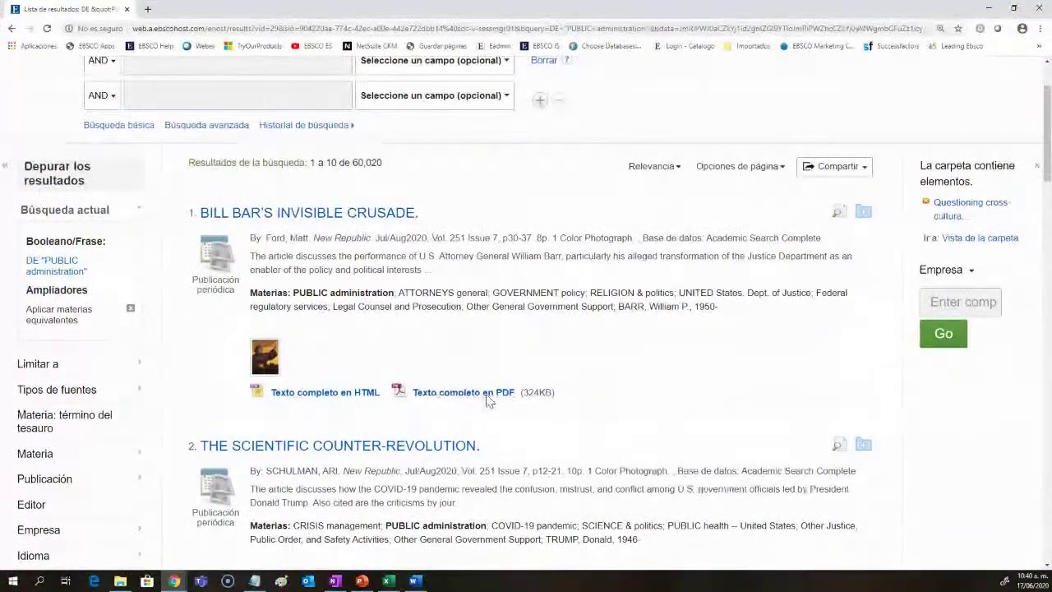
scroll(466, 415, down, 2)
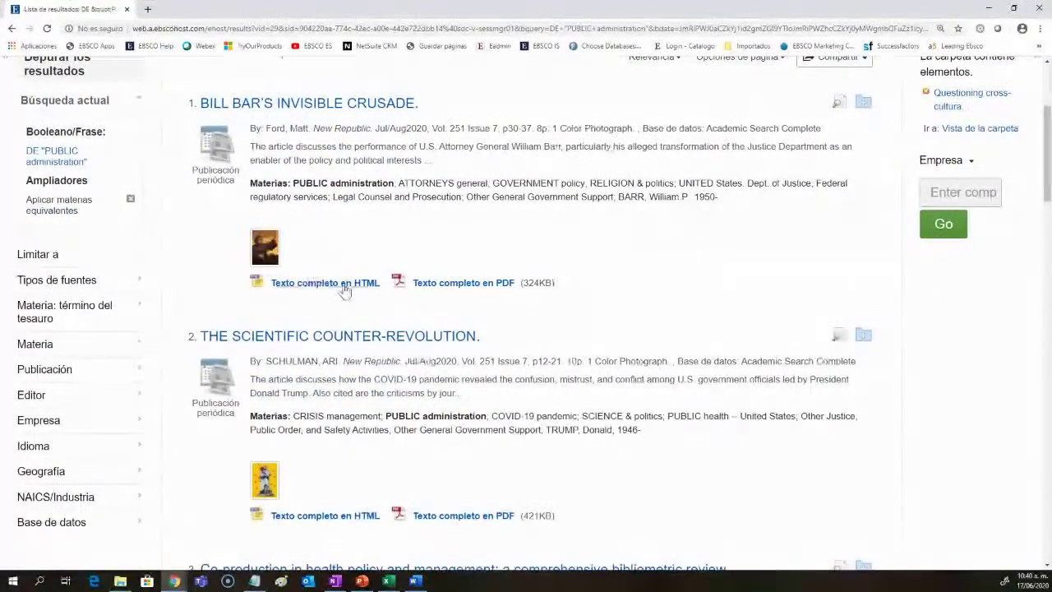
Step: Open the PDF full text of 'Bill Bar's Invisible Crusade' and scroll through it
click(444, 290)
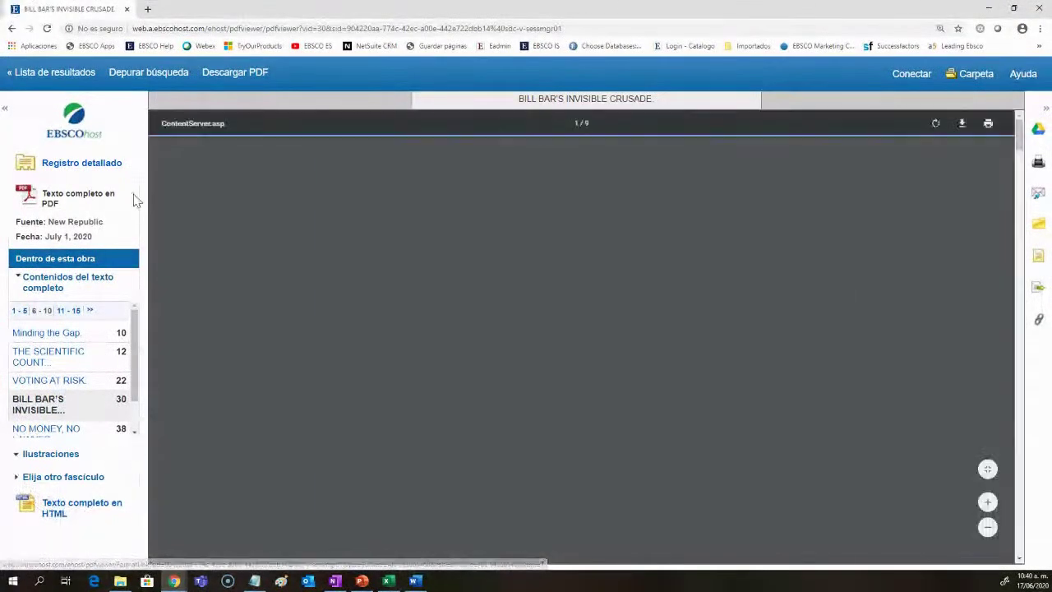
scroll(71, 375, down, 1)
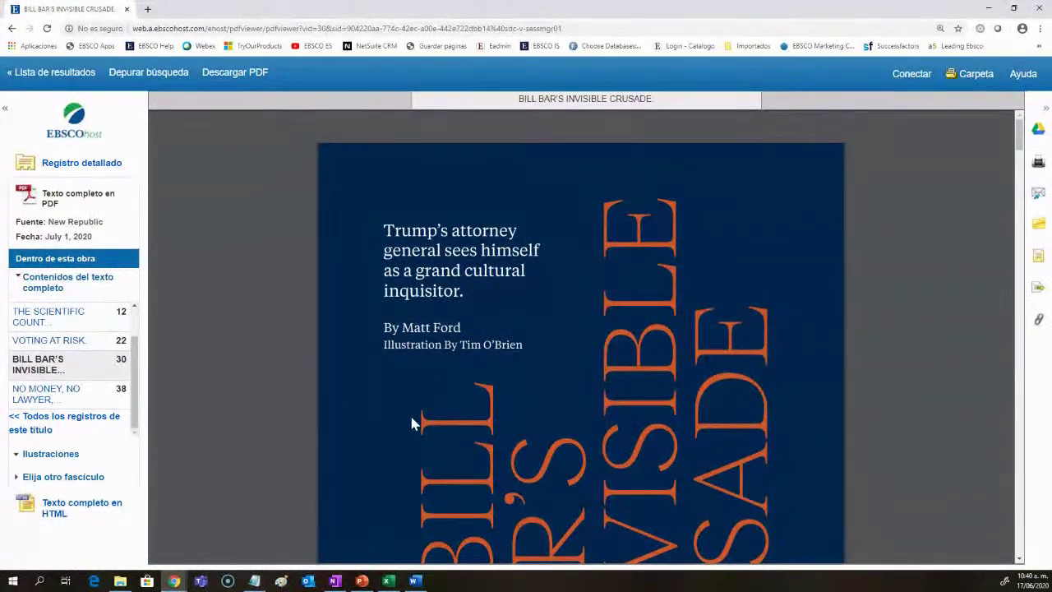
scroll(887, 299, down, 5)
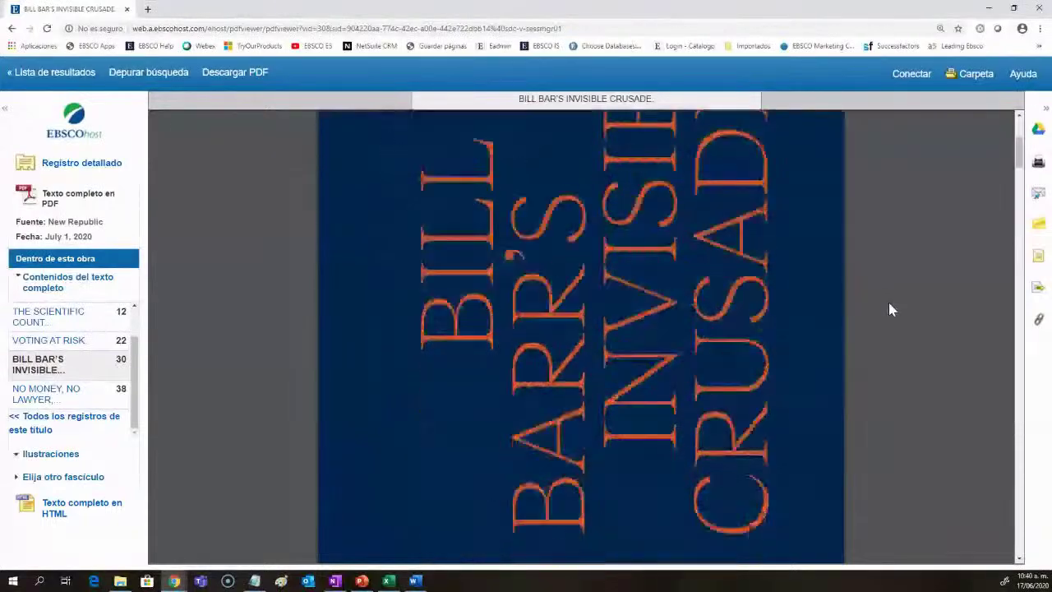
drag(1019, 177, 1019, 535)
scroll(699, 400, up, 2)
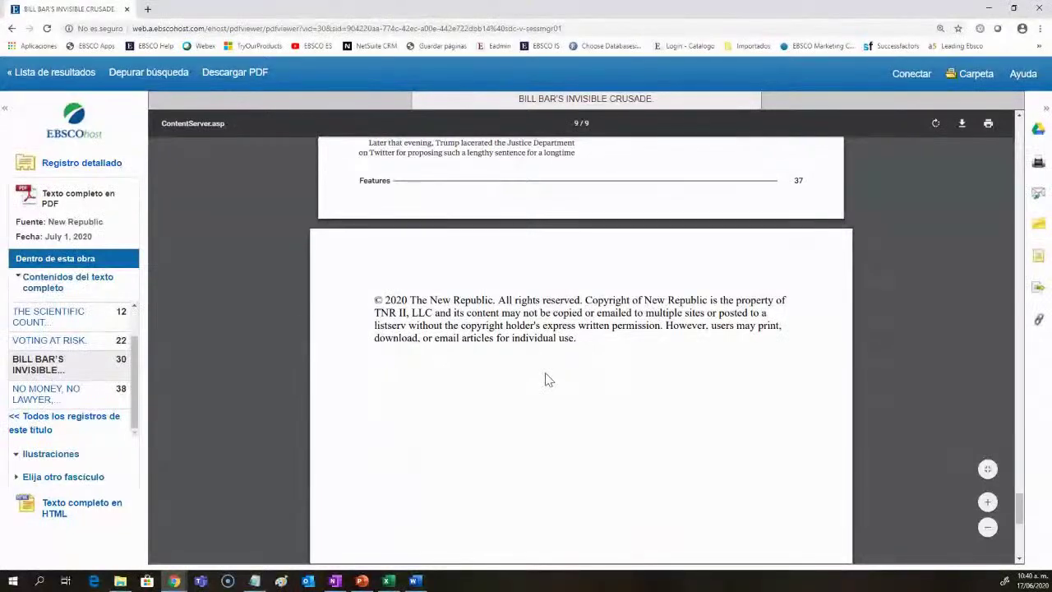
Step: Cancel the PDF download, then zoom out and fit the page to the viewer width
click(961, 124)
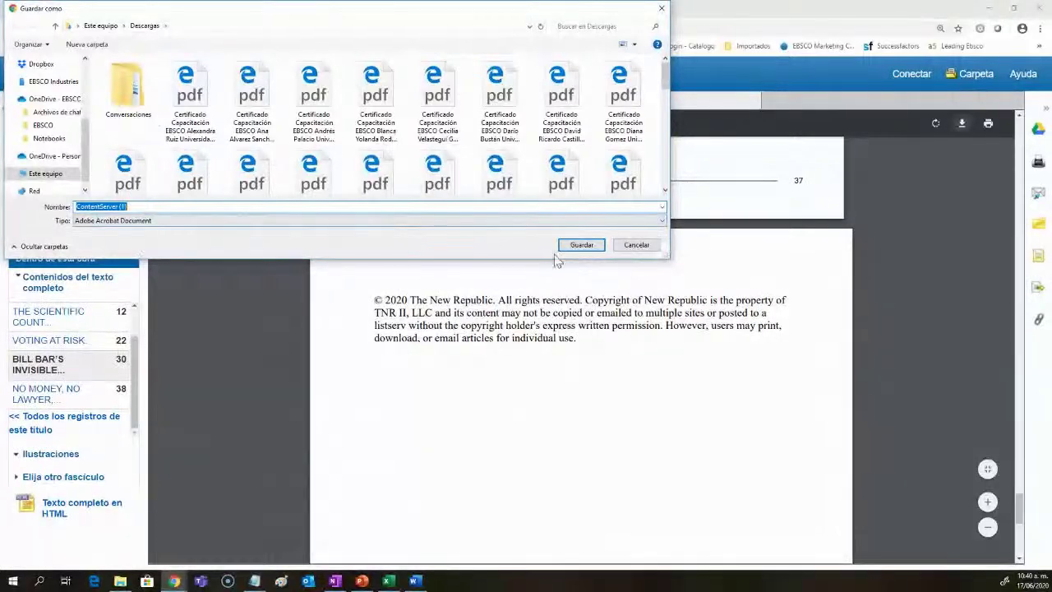
click(636, 244)
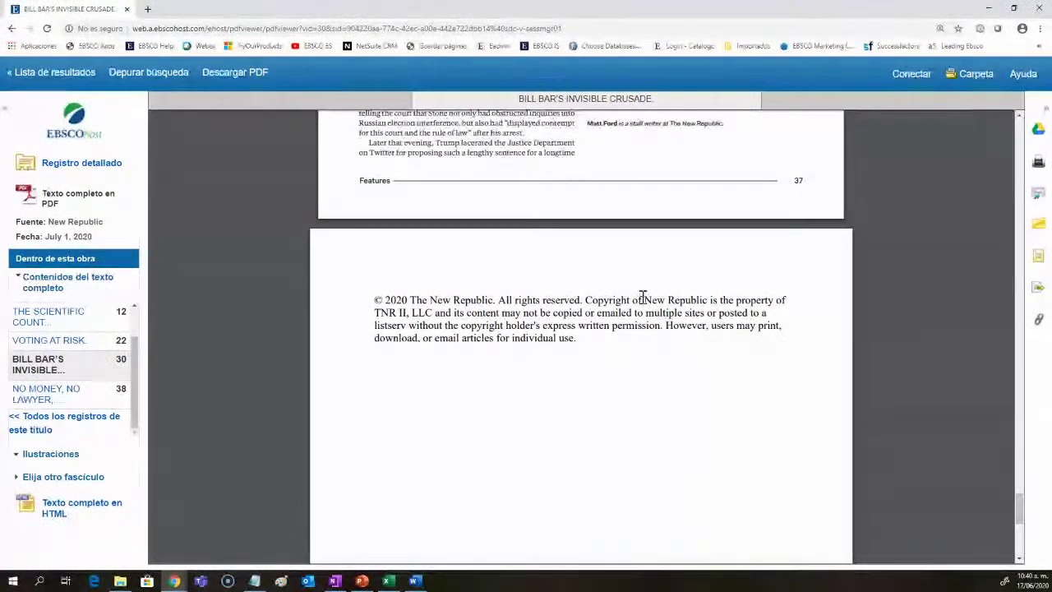
scroll(945, 315, up, 2)
scroll(946, 315, up, 4)
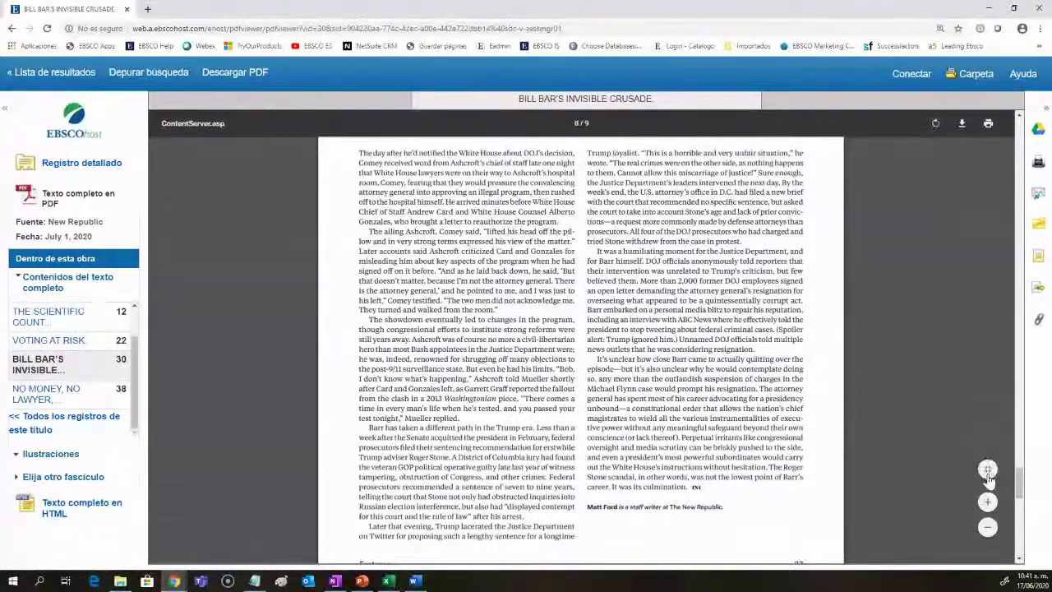
click(988, 526)
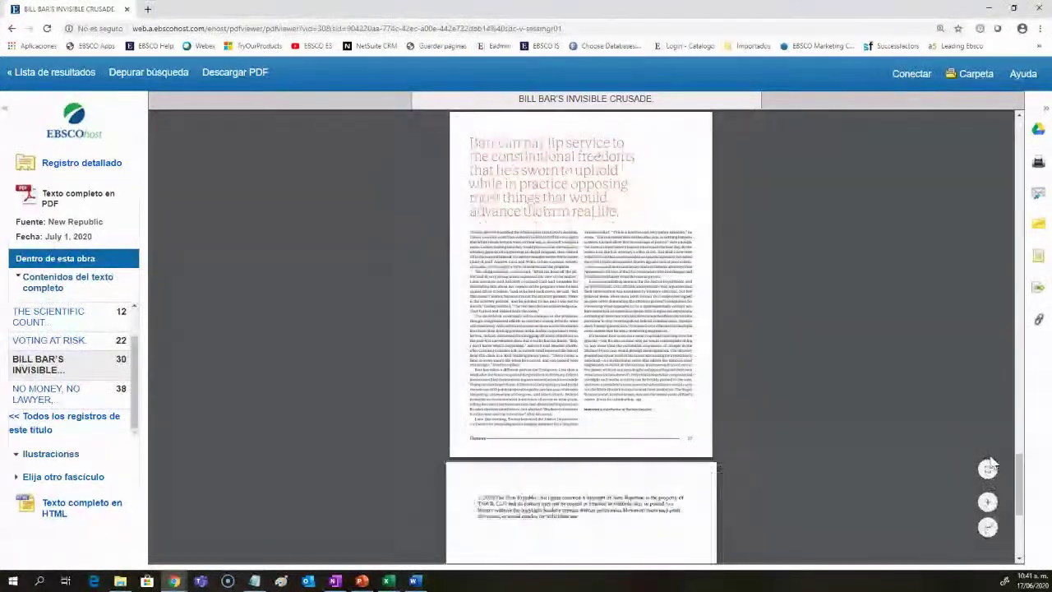
click(988, 469)
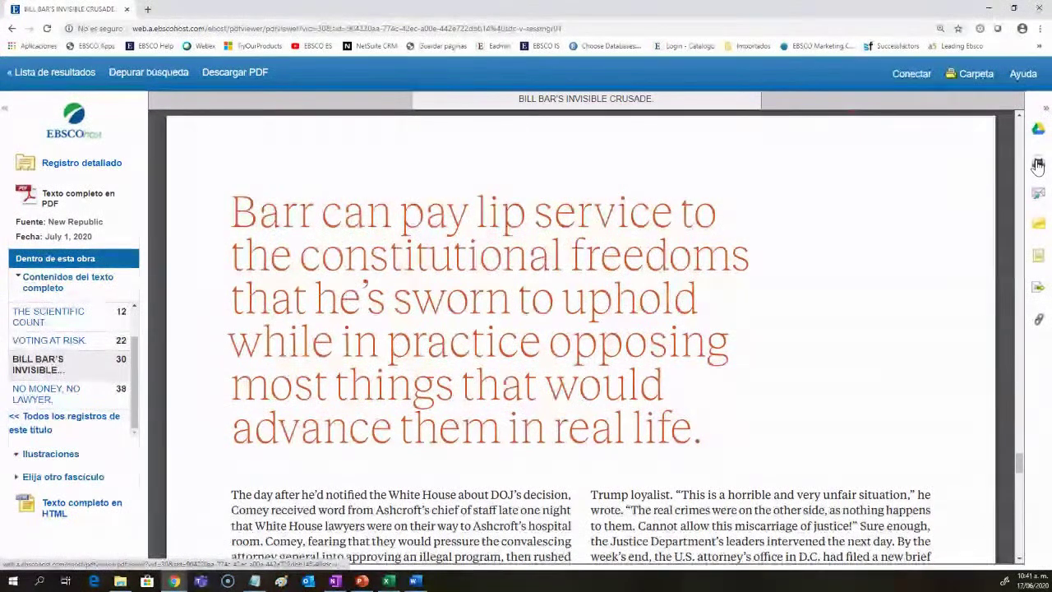
click(1037, 166)
Step: View the article's e-mail, citation, export and permanent link options
click(1037, 195)
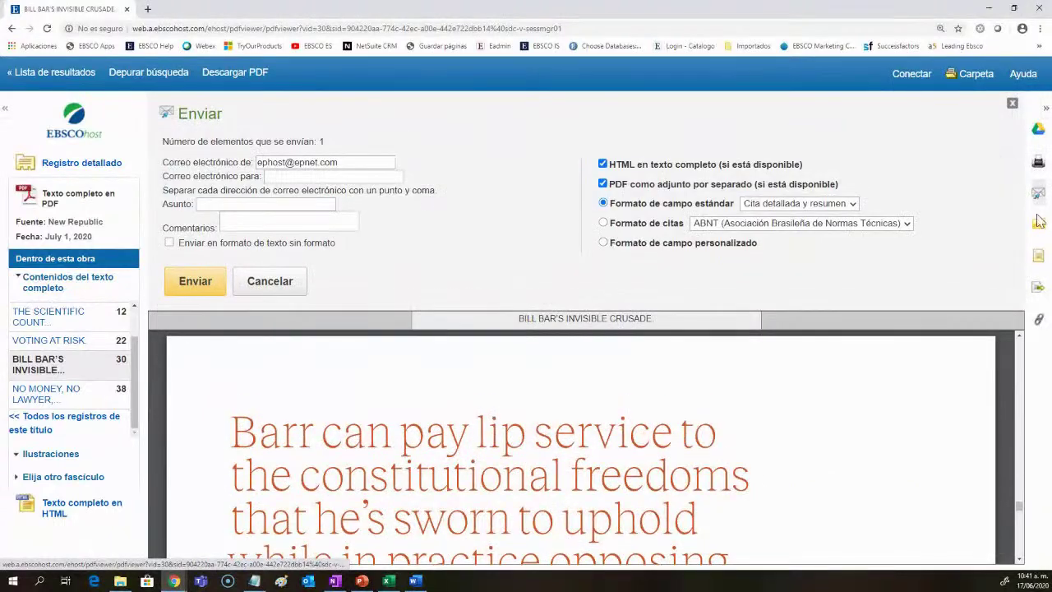
click(1038, 260)
click(1038, 286)
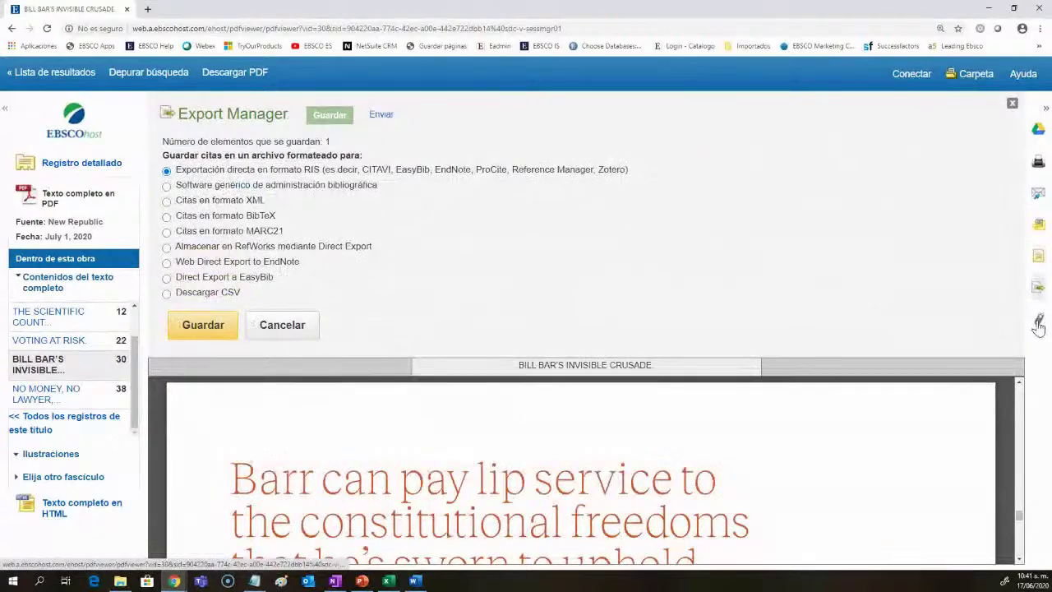
click(1037, 322)
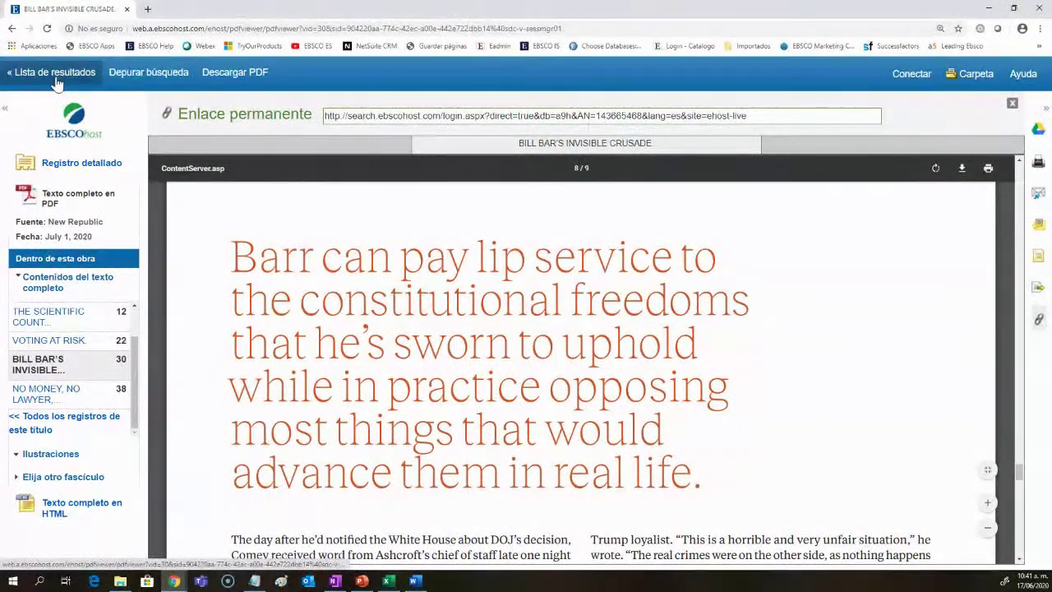
Step: Open the 'NO MONEY, NO LAWYER, NO JUSTICE' article, then return to the PUBLIC administration results
click(46, 400)
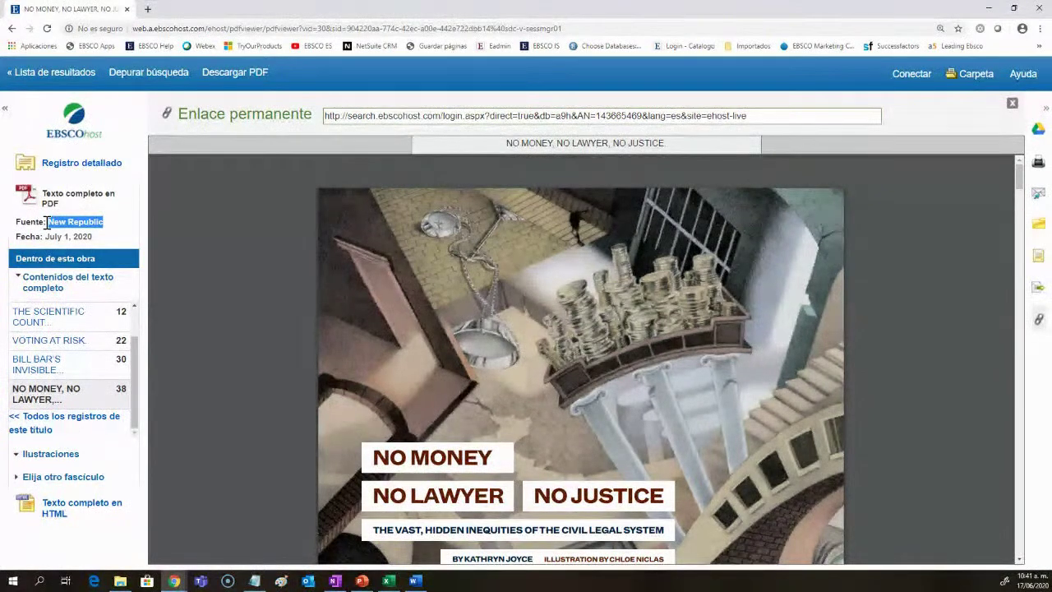
click(70, 72)
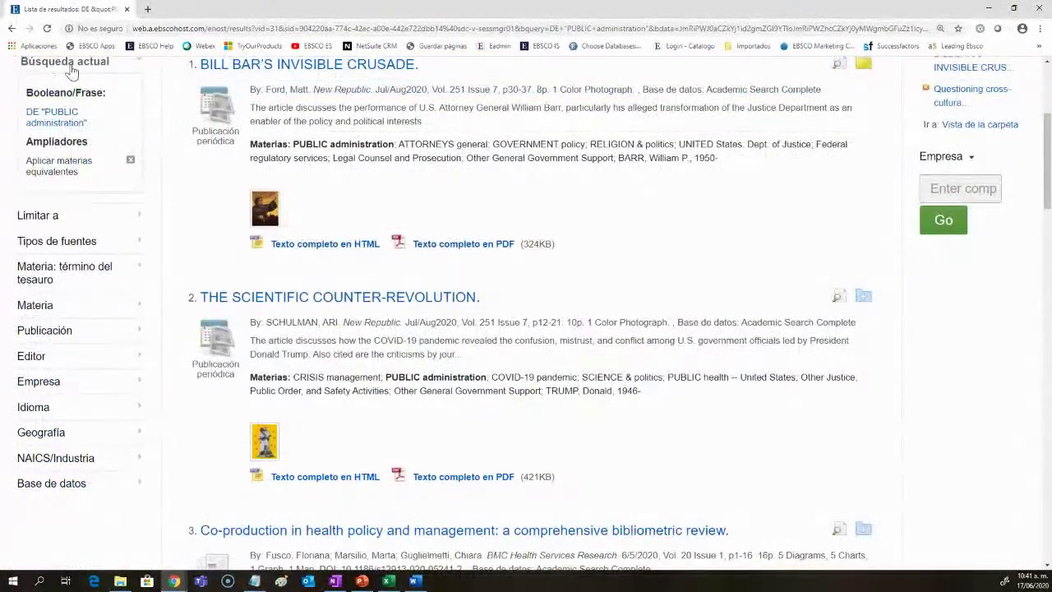
scroll(653, 301, up, 3)
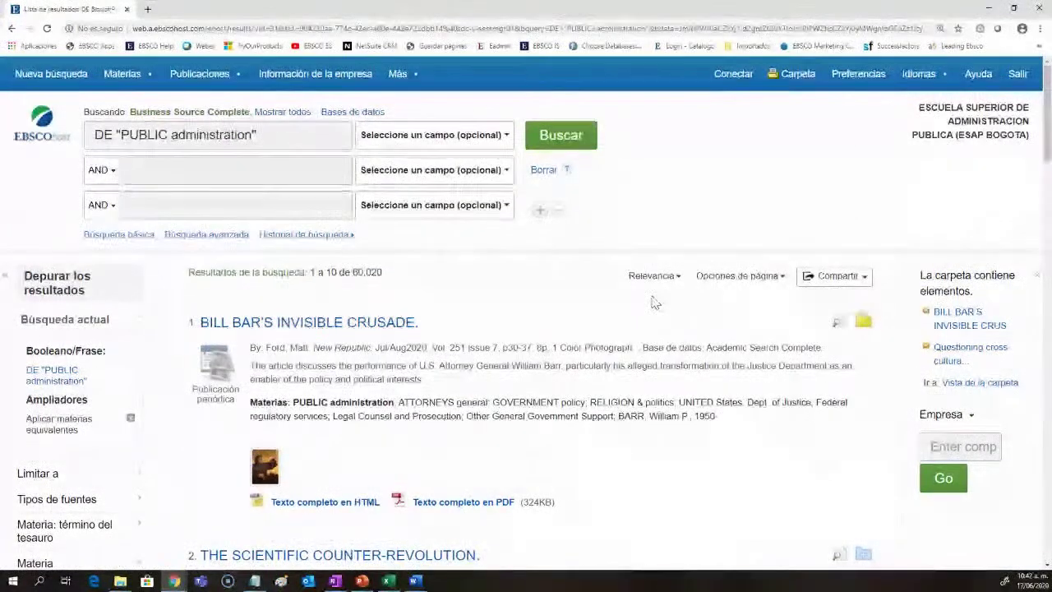
Step: Open the HTML full text of 'Bill Bar's Invisible Crusade' and translate it from English to Spanish
click(336, 507)
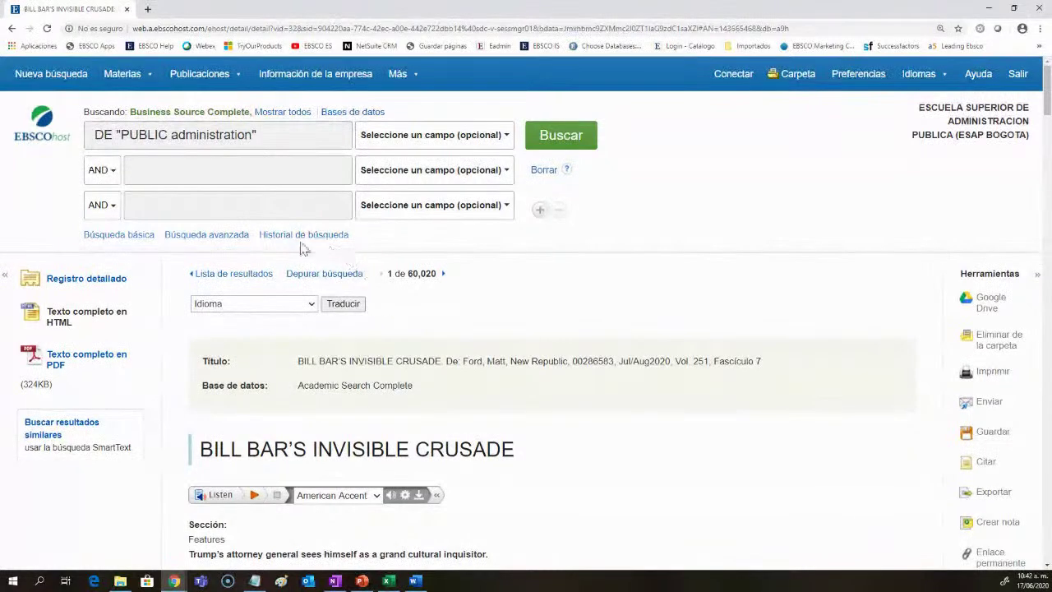
click(280, 303)
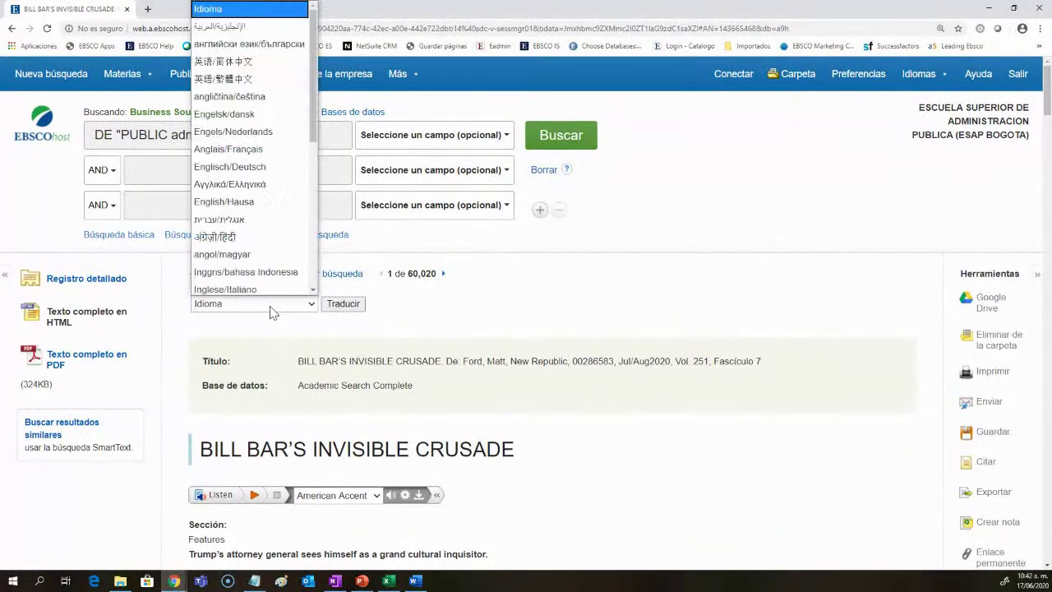
scroll(288, 214, down, 3)
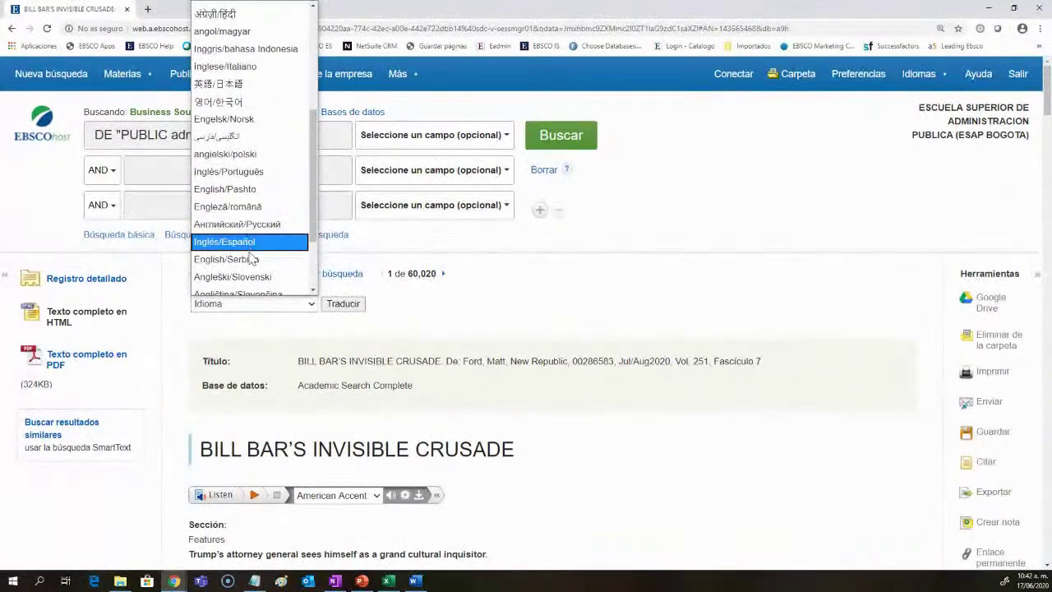
click(245, 242)
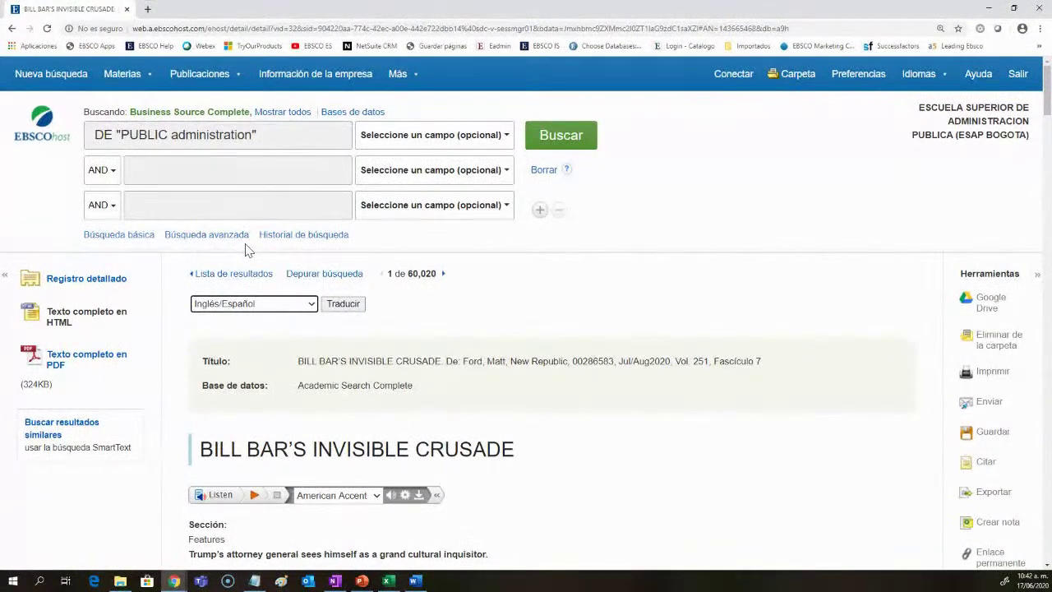
click(343, 303)
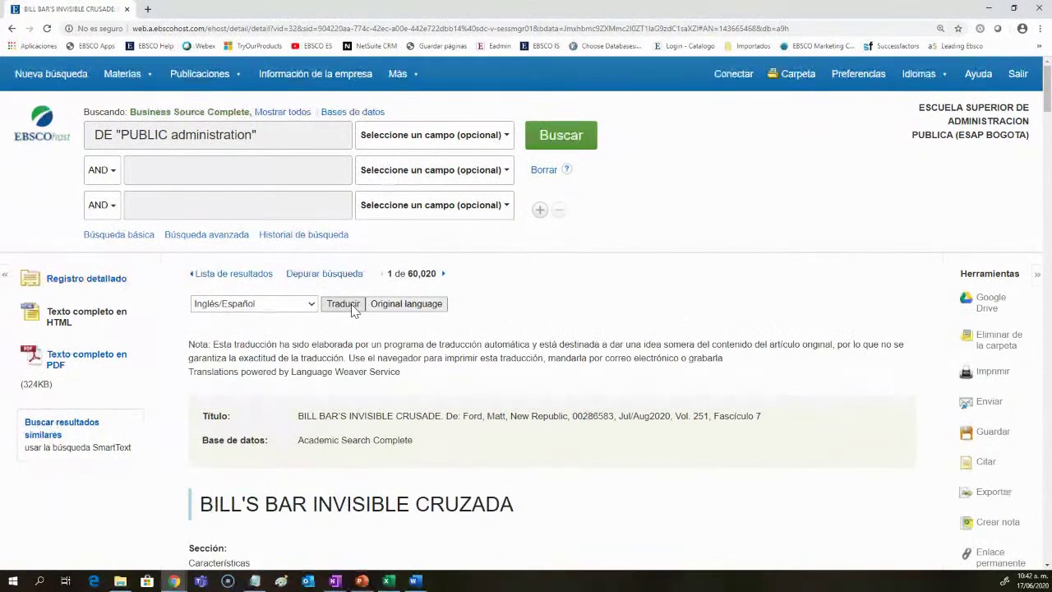
Step: Read through the Spanish translation, return to the English original, and view the read-aloud accent choices
scroll(353, 308, down, 3)
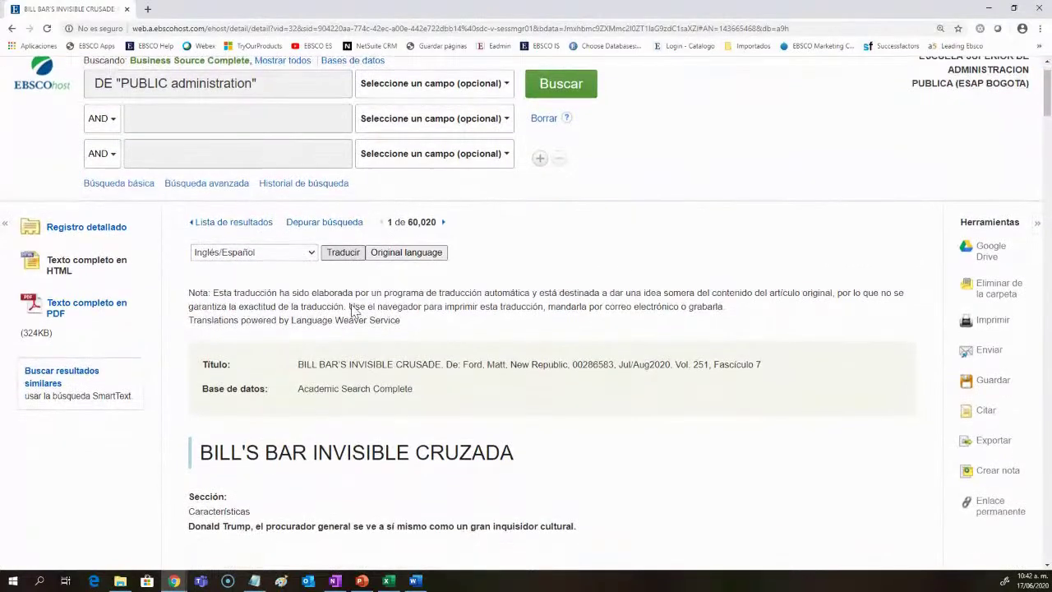
scroll(626, 420, down, 3)
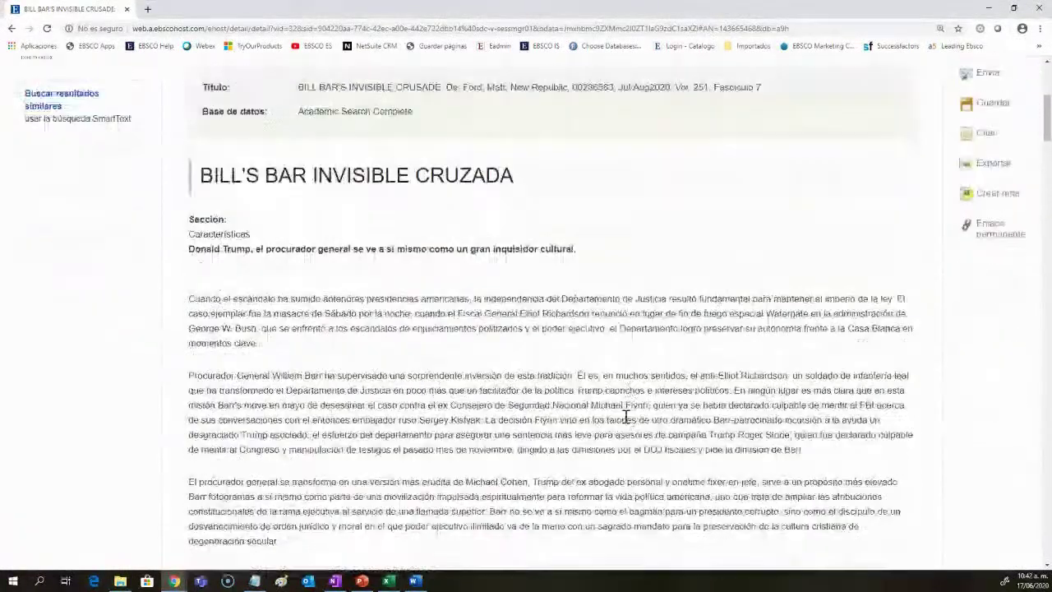
scroll(626, 417, down, 5)
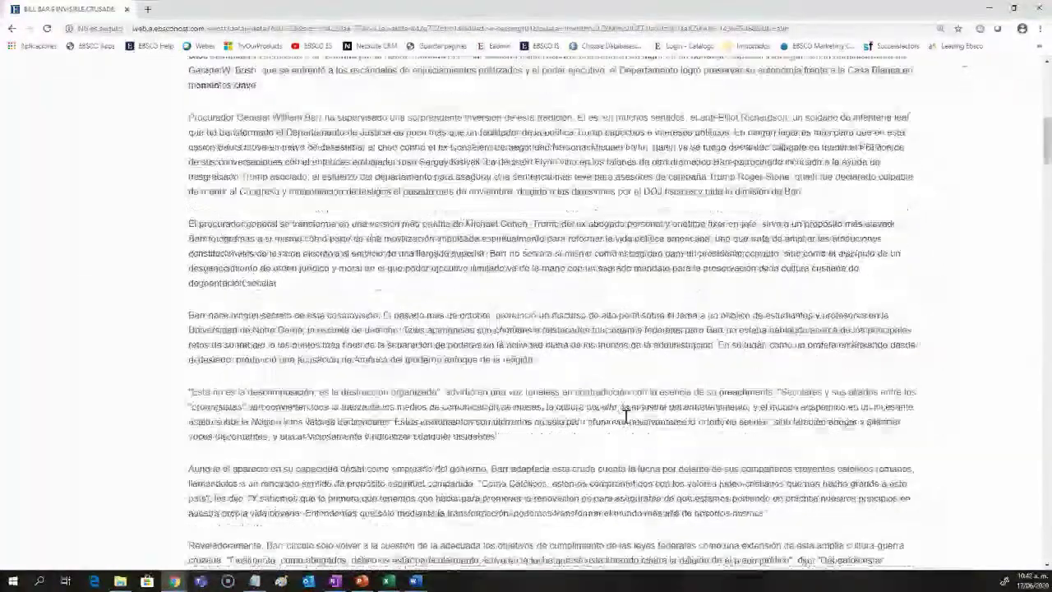
scroll(626, 420, down, 6)
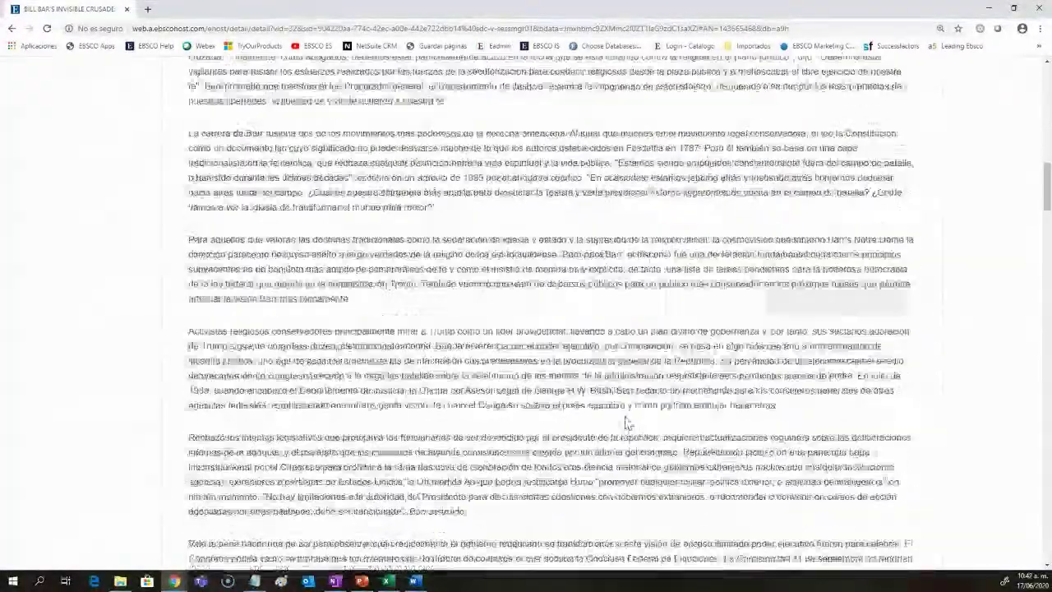
scroll(626, 421, down, 1)
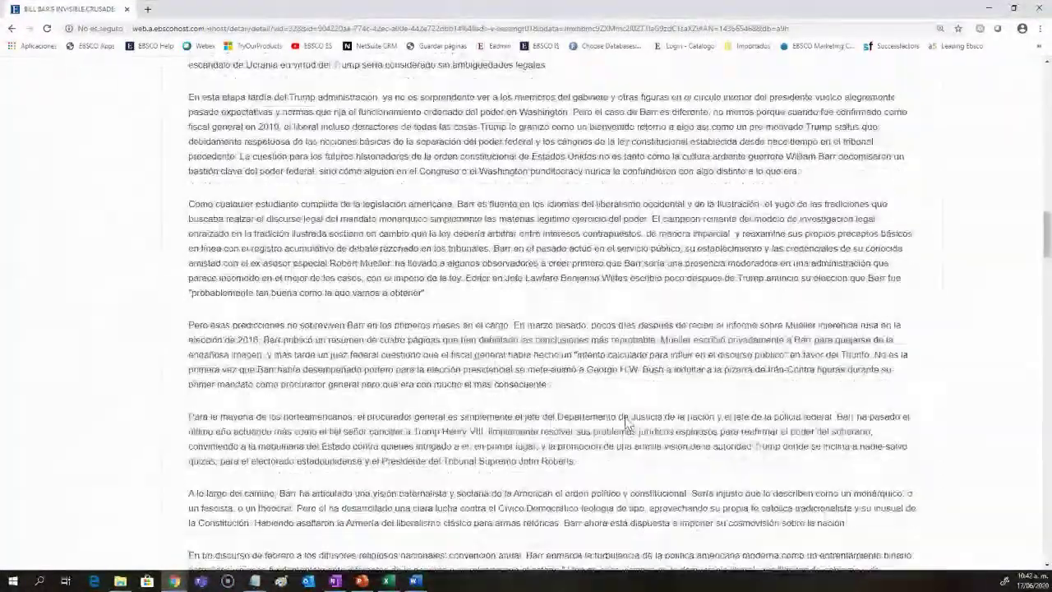
scroll(626, 419, up, 2)
key(alt+Left)
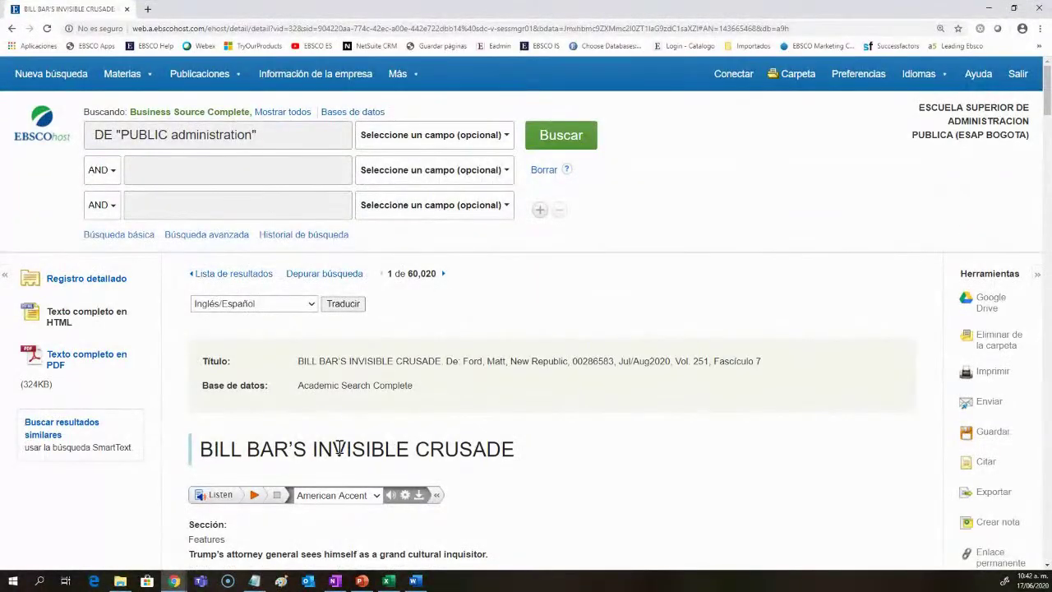
click(325, 494)
scroll(328, 498, down, 1)
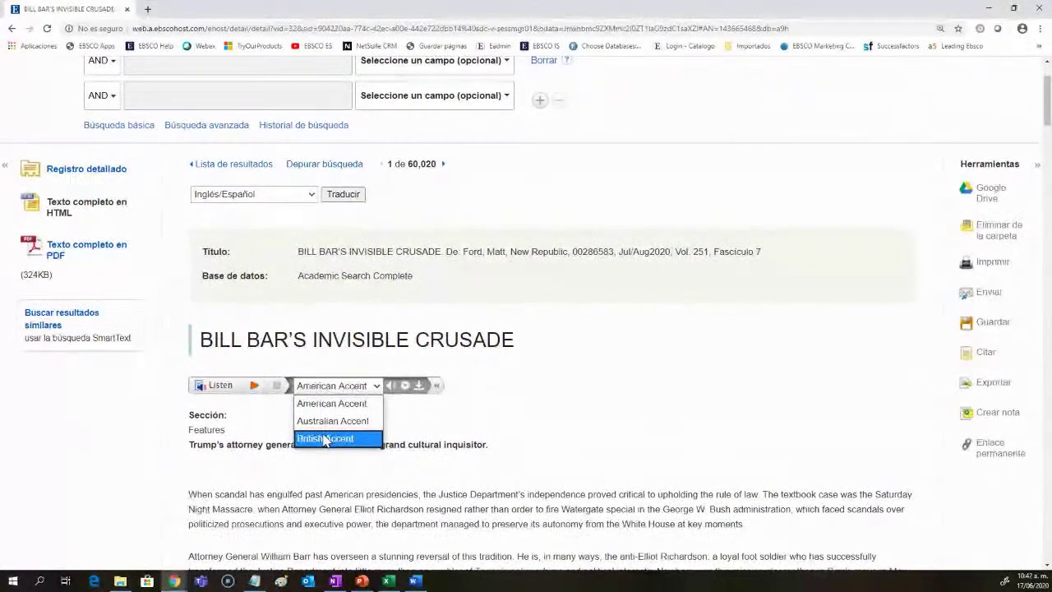
Step: Open the ReadSpeaker Settings dialog and close it again
click(403, 395)
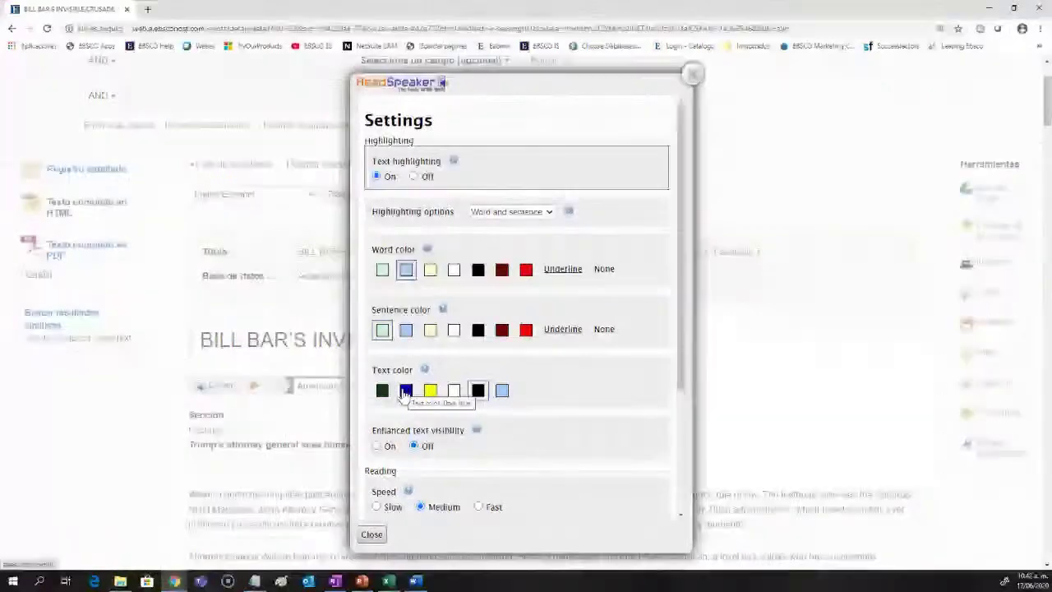
scroll(495, 348, down, 3)
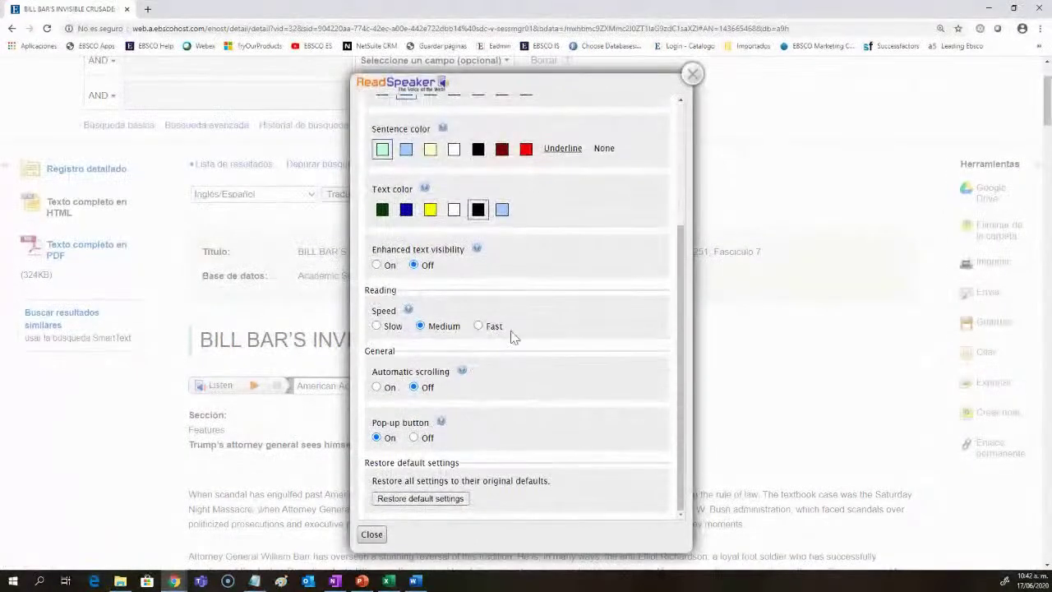
click(371, 534)
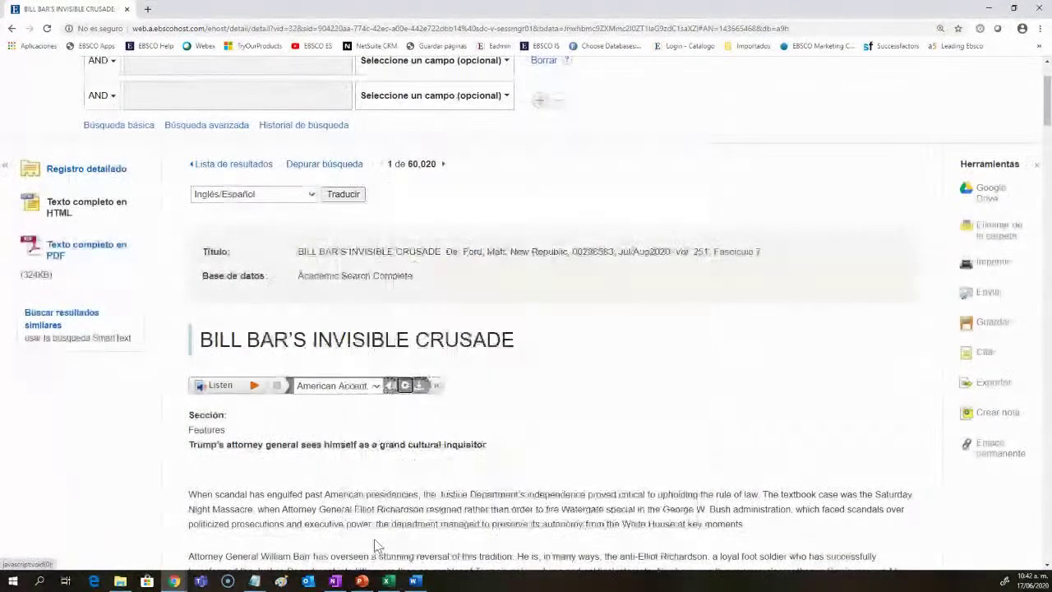
Step: Select the article's first words and play them with Listen, then stop and close the floating player
scroll(220, 444, down, 1)
drag(220, 444, 364, 451)
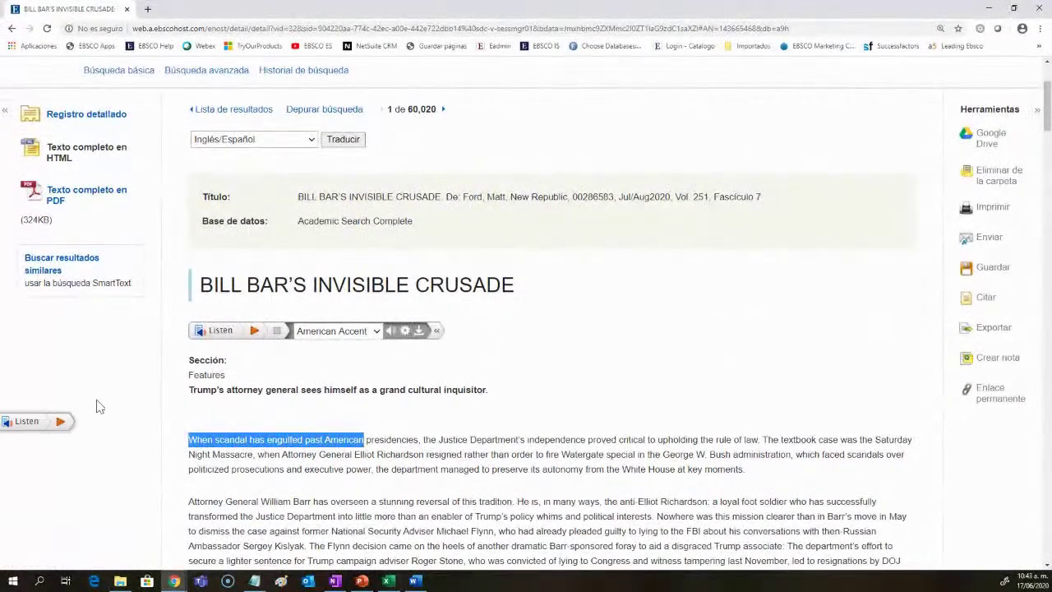
click(28, 425)
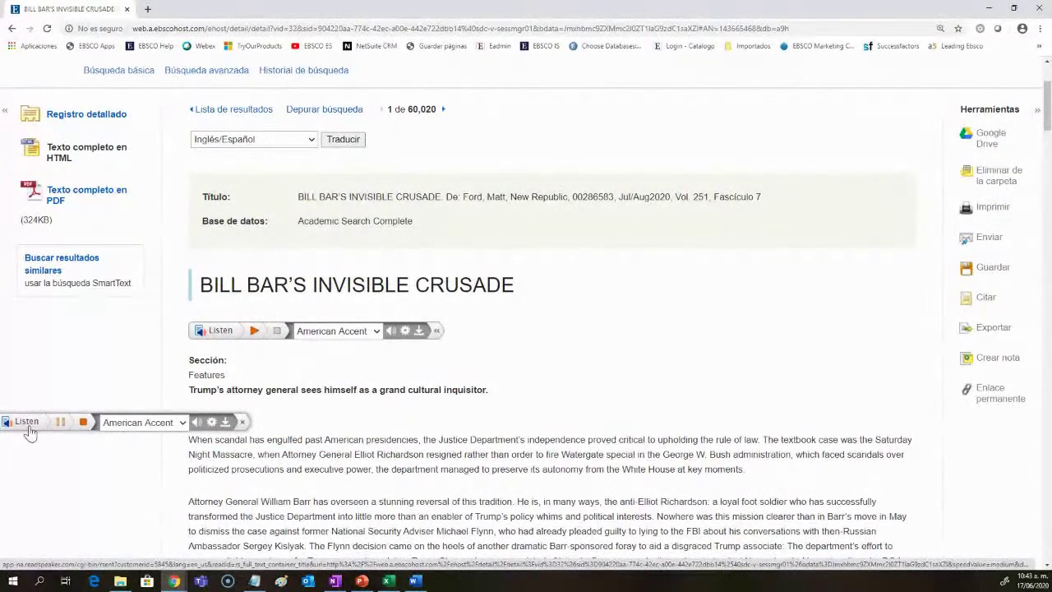
click(220, 331)
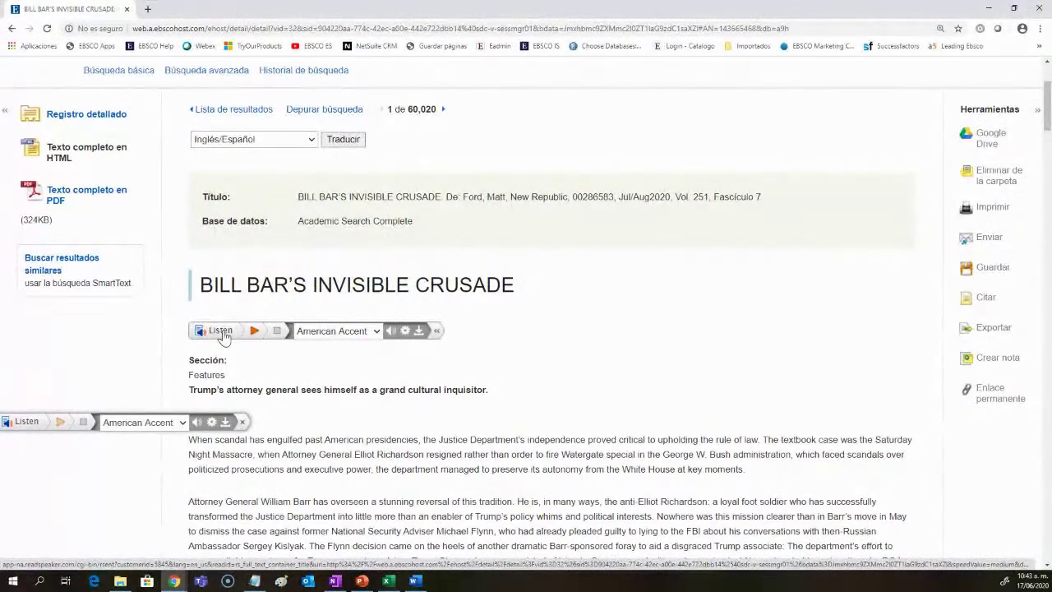
click(242, 422)
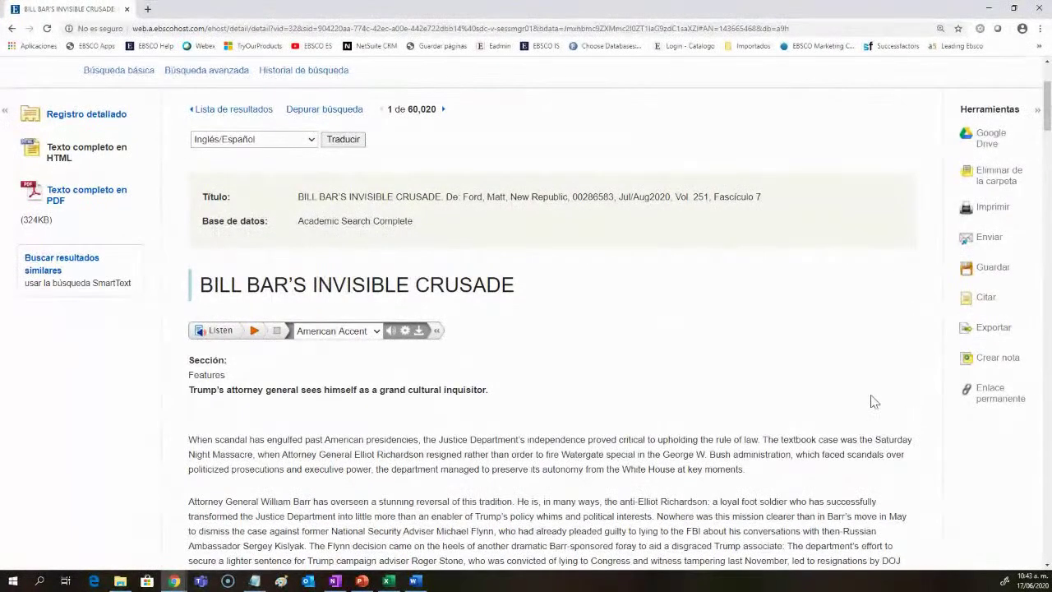
scroll(405, 284, up, 2)
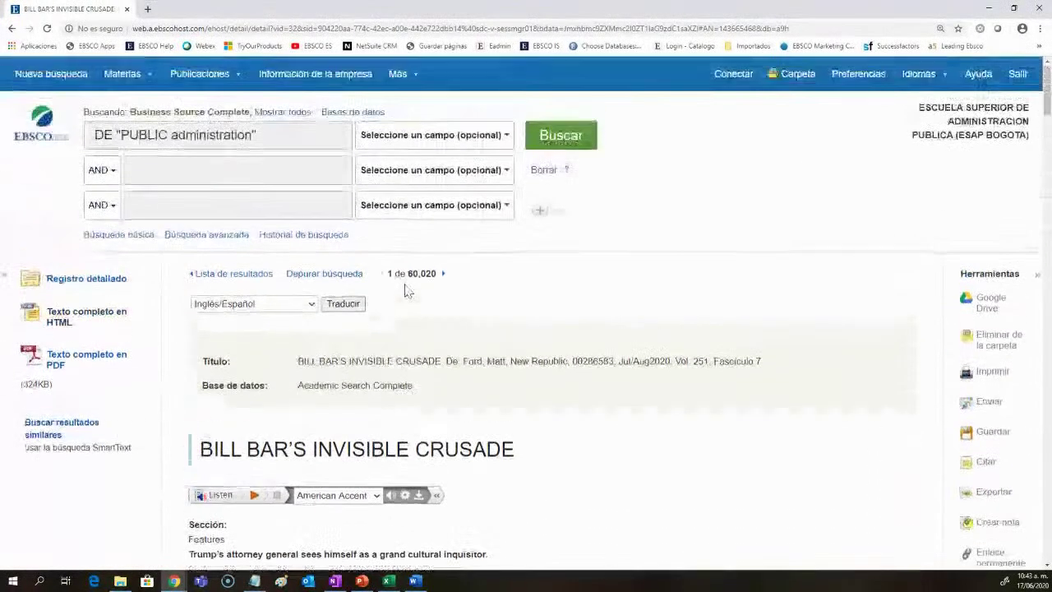
Step: Go back to the result list and open the Relevancia sort menu, closing it unchanged
click(217, 279)
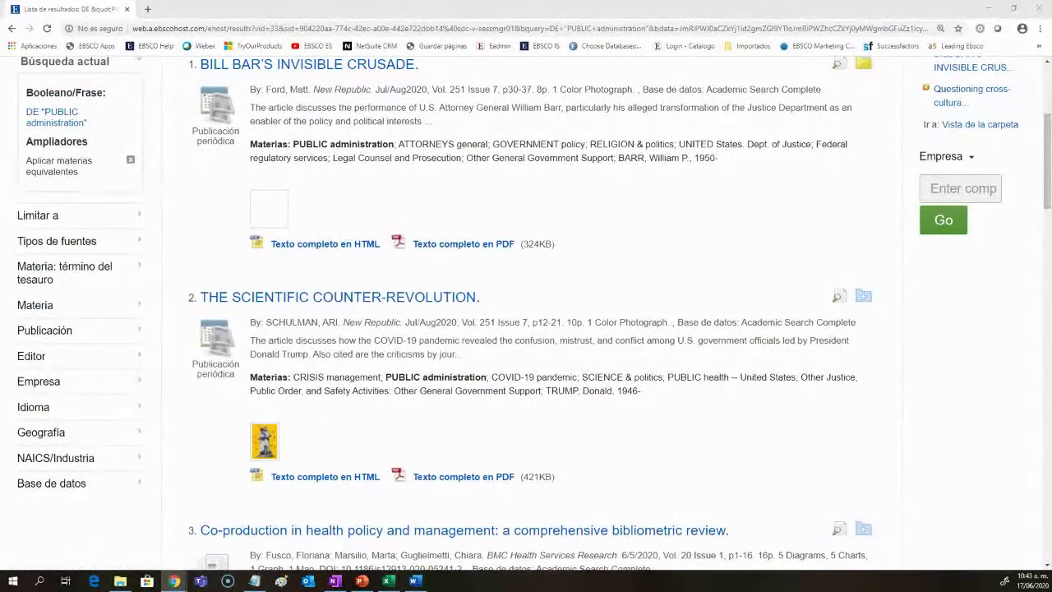
scroll(604, 354, up, 3)
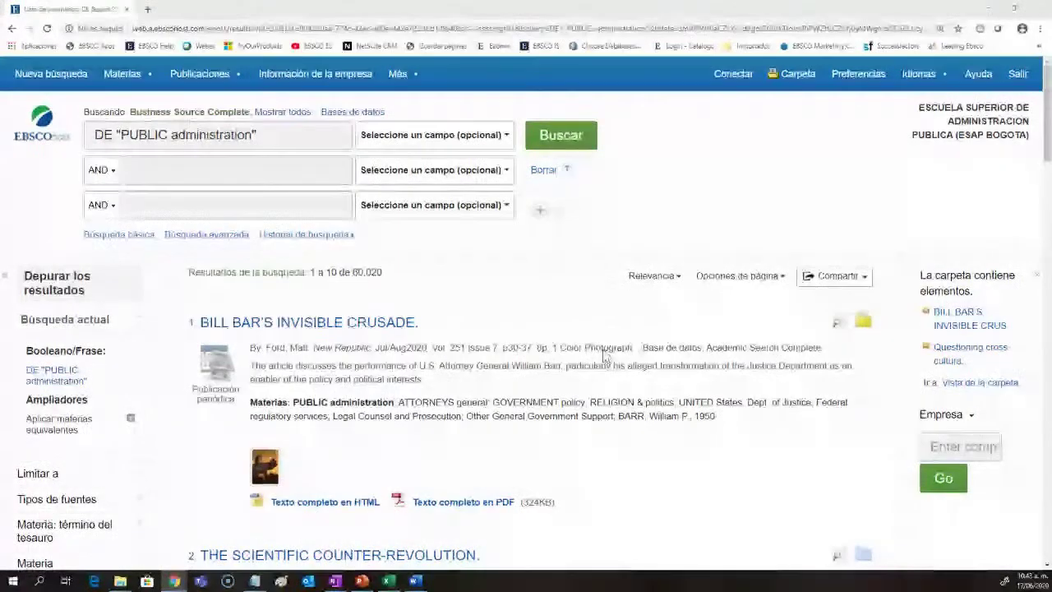
click(653, 278)
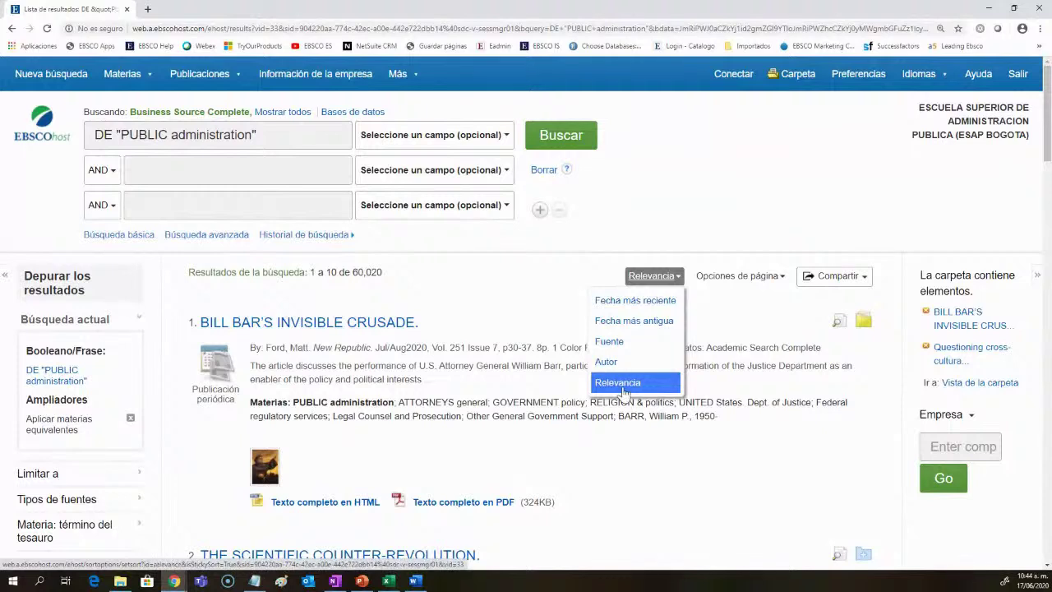
click(440, 365)
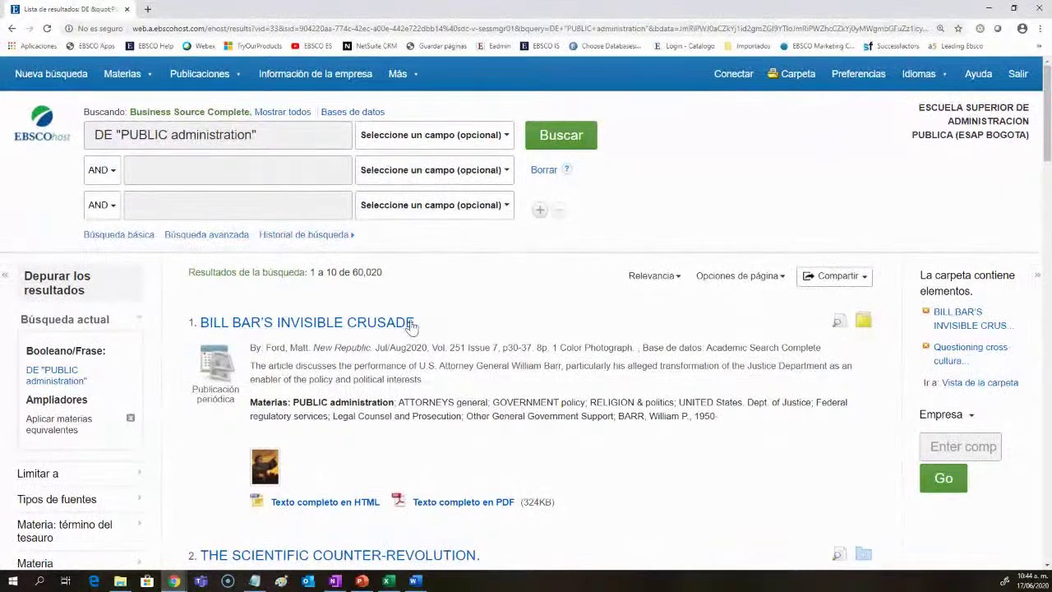
Step: Select the search query text and scroll through the PUBLIC administration results
drag(329, 134, 98, 140)
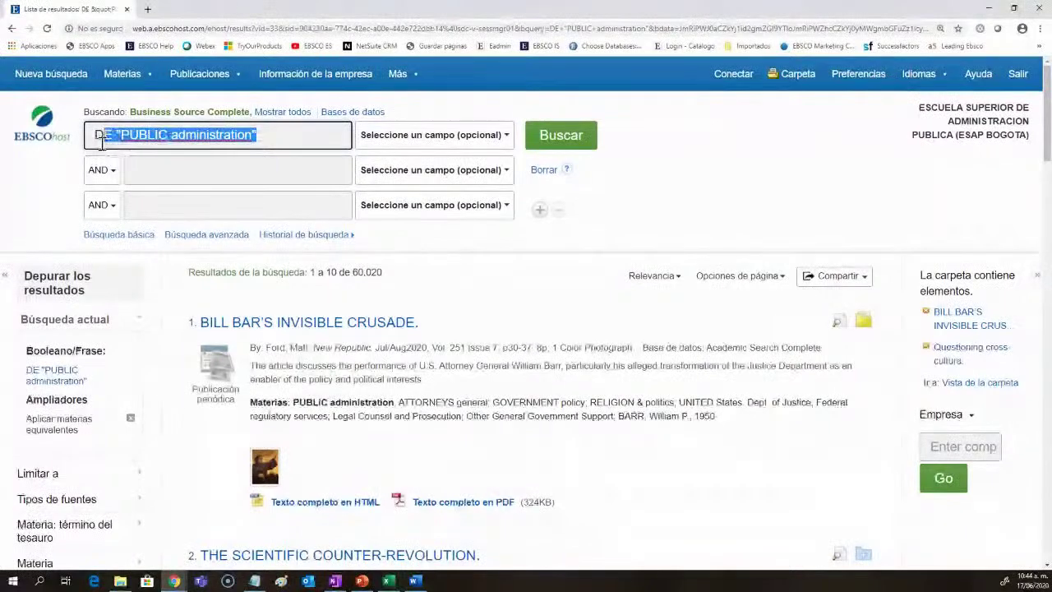
scroll(396, 363, down, 2)
scroll(399, 365, down, 3)
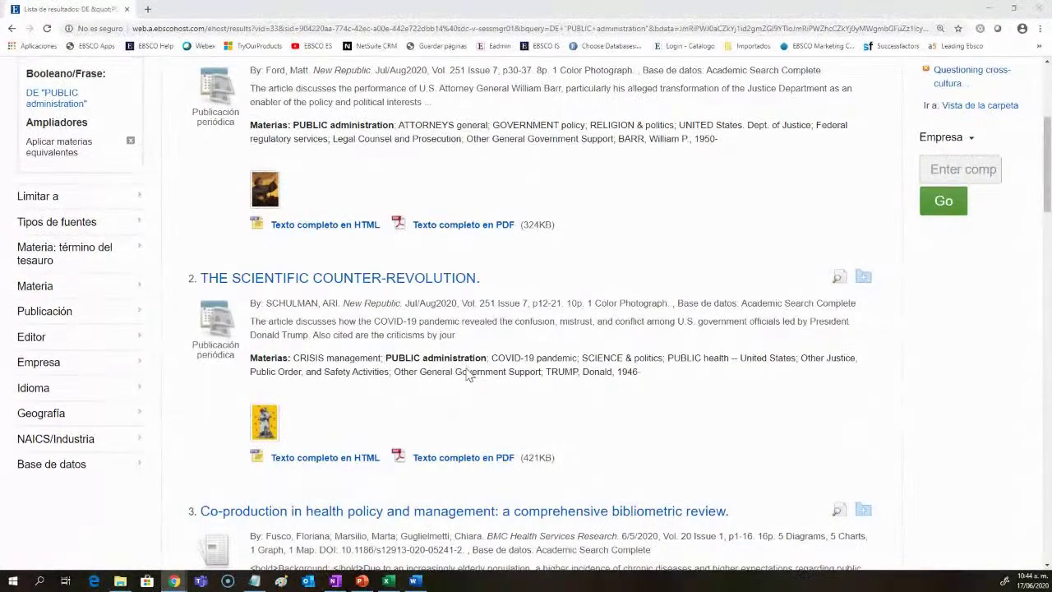
scroll(469, 372, down, 1)
scroll(467, 374, up, 4)
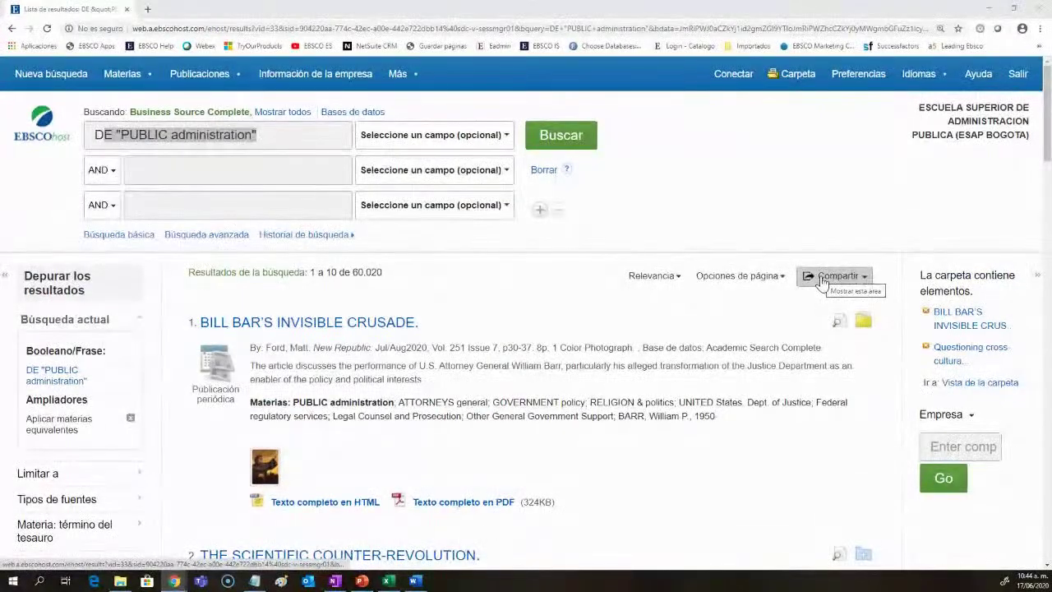
Step: From Compartir, add 'Resultados (1-10)' and the DE "PUBLIC administration" search to the folder
click(822, 281)
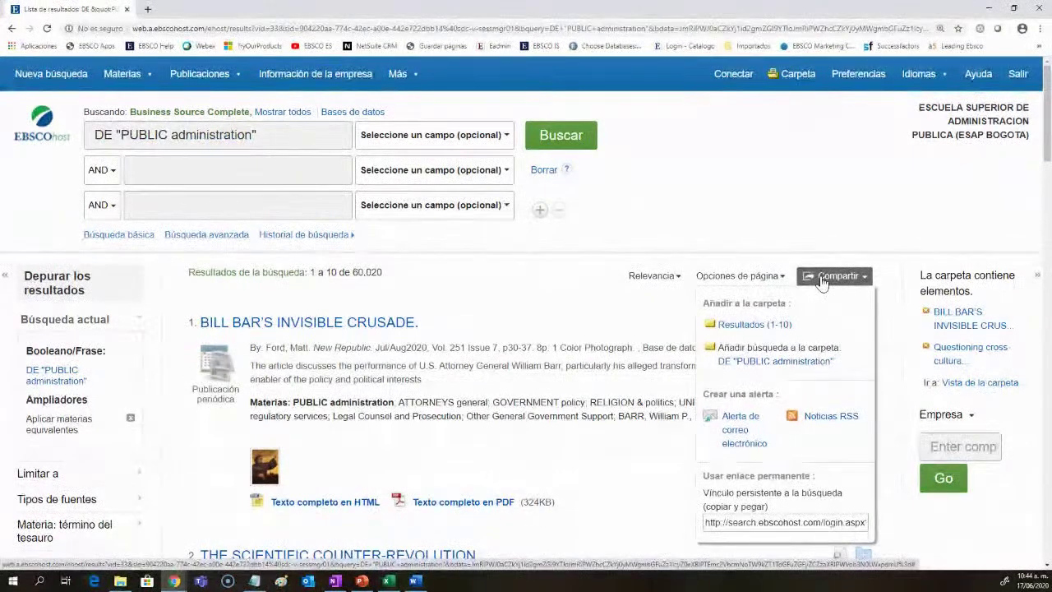
click(755, 329)
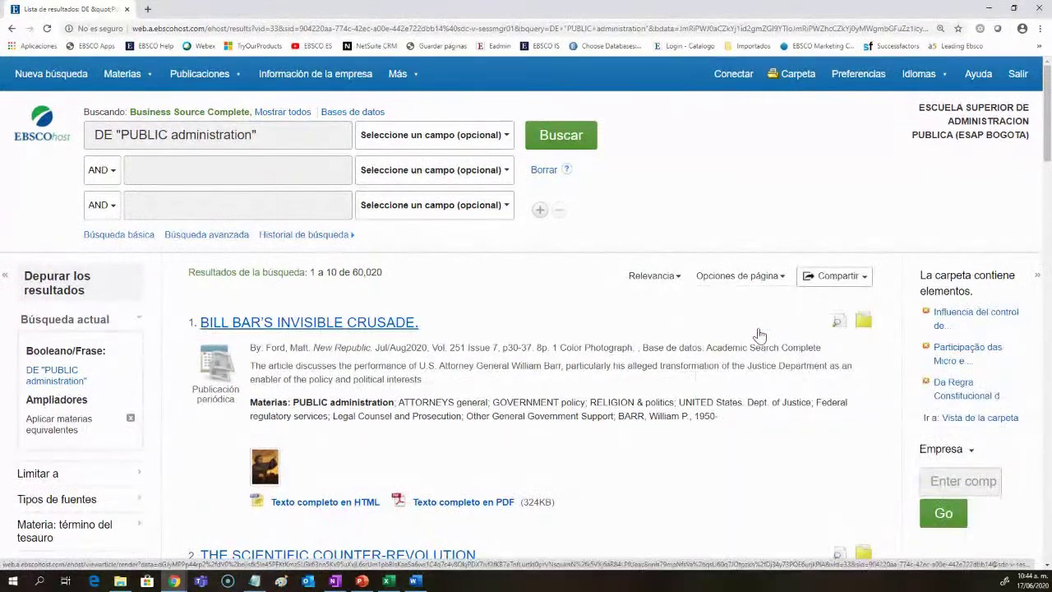
click(809, 276)
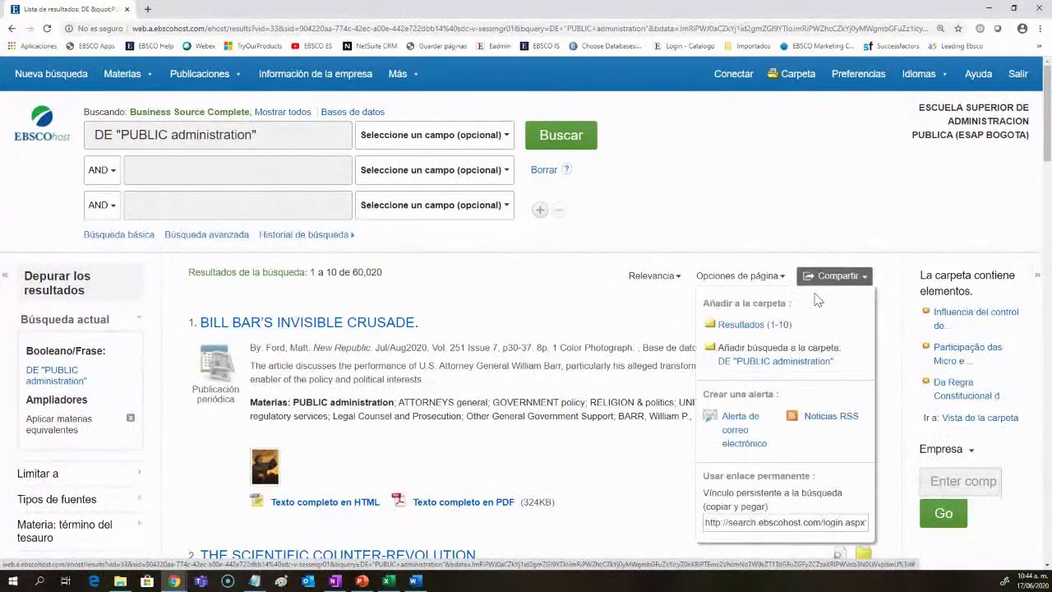
click(794, 364)
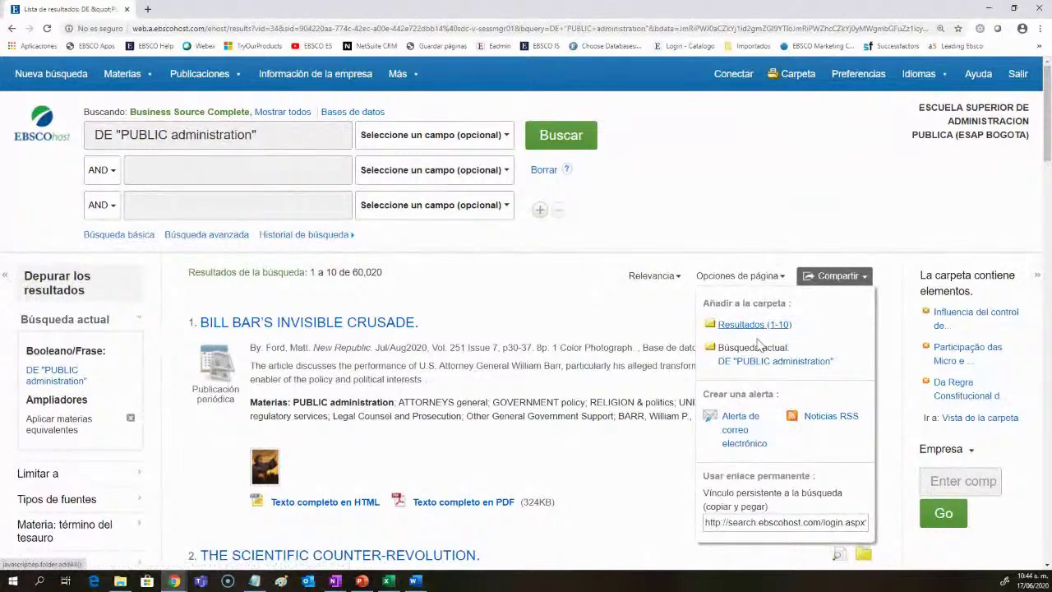
Step: Create an e-mail alert with Diaria frequency, Un año publication range and Resumen format, and save it
click(743, 435)
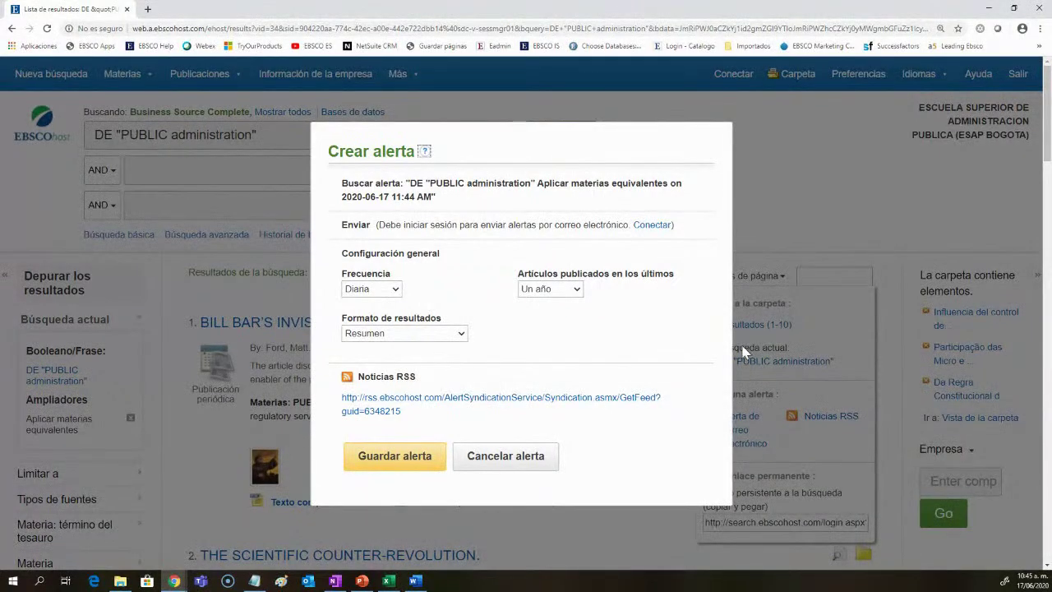
click(371, 293)
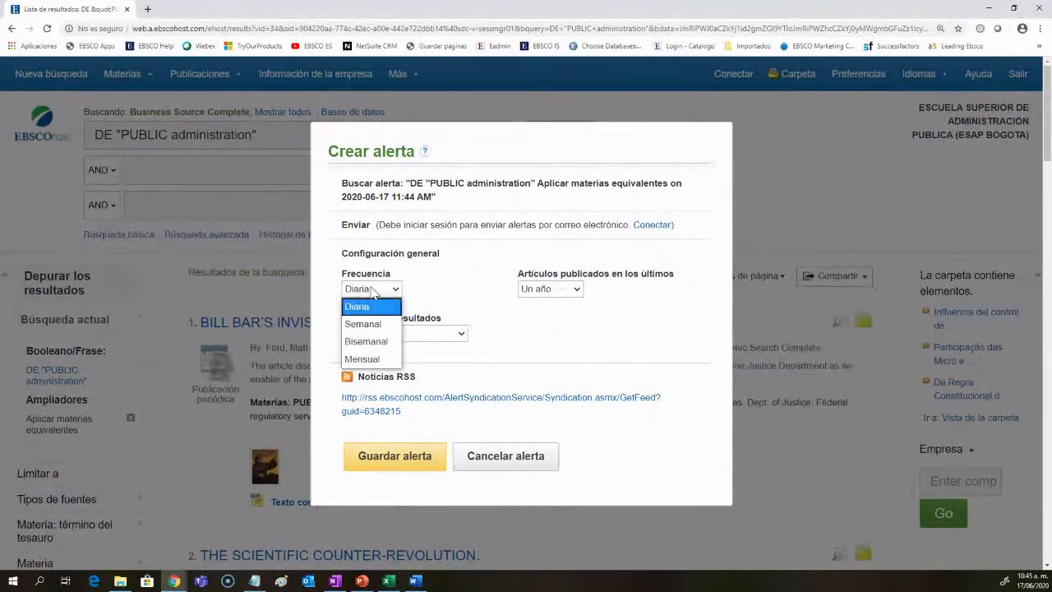
click(374, 293)
click(578, 291)
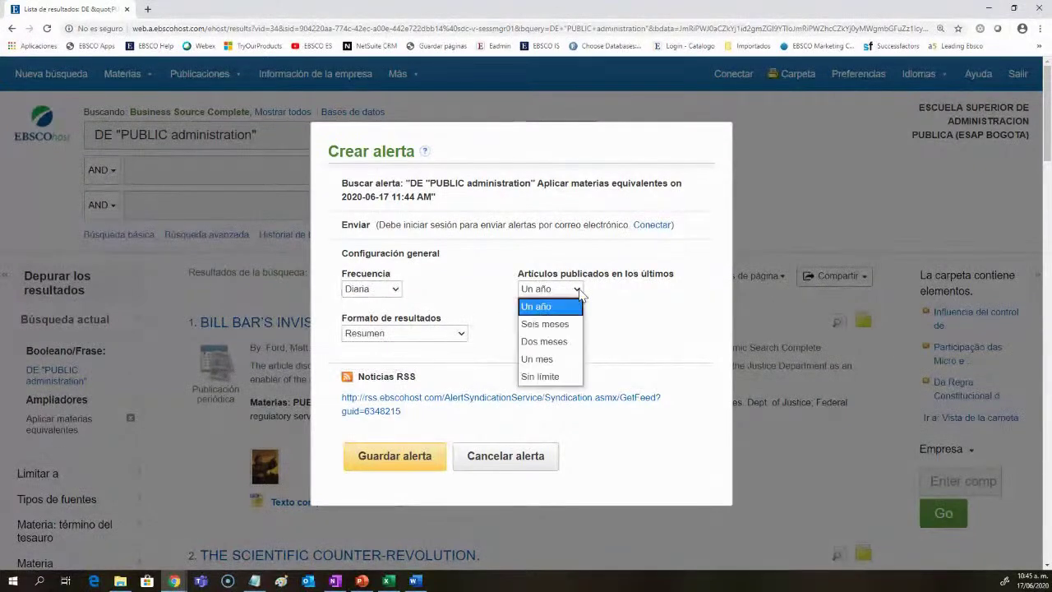
click(579, 293)
click(450, 334)
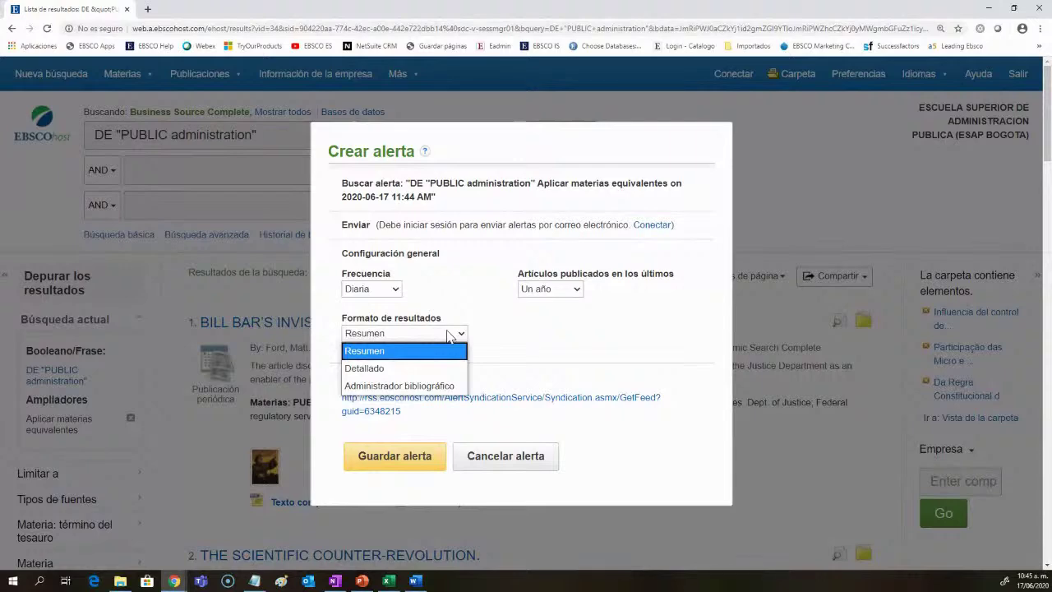
click(450, 333)
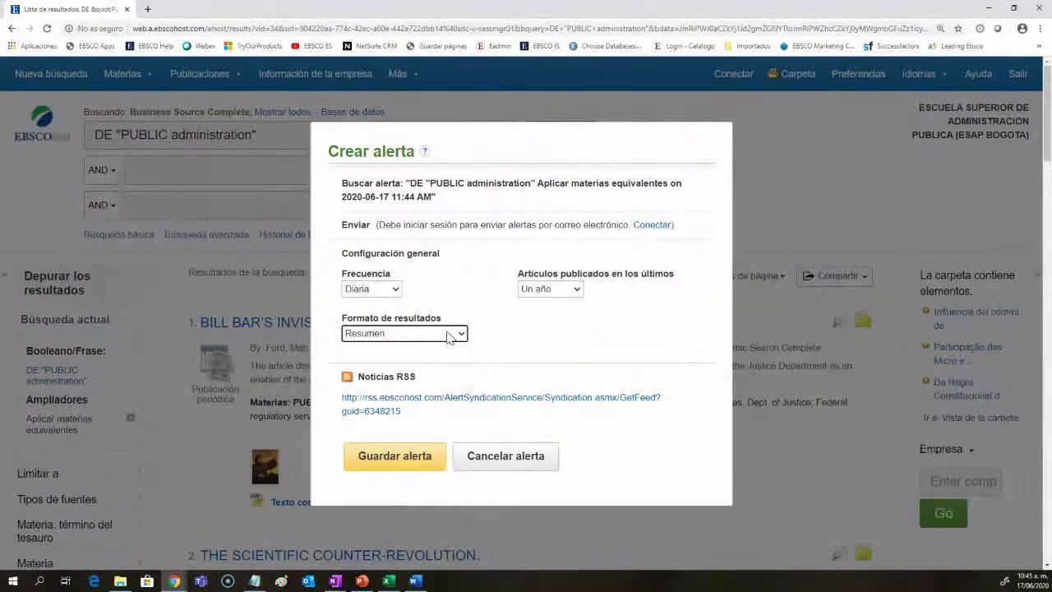
click(396, 457)
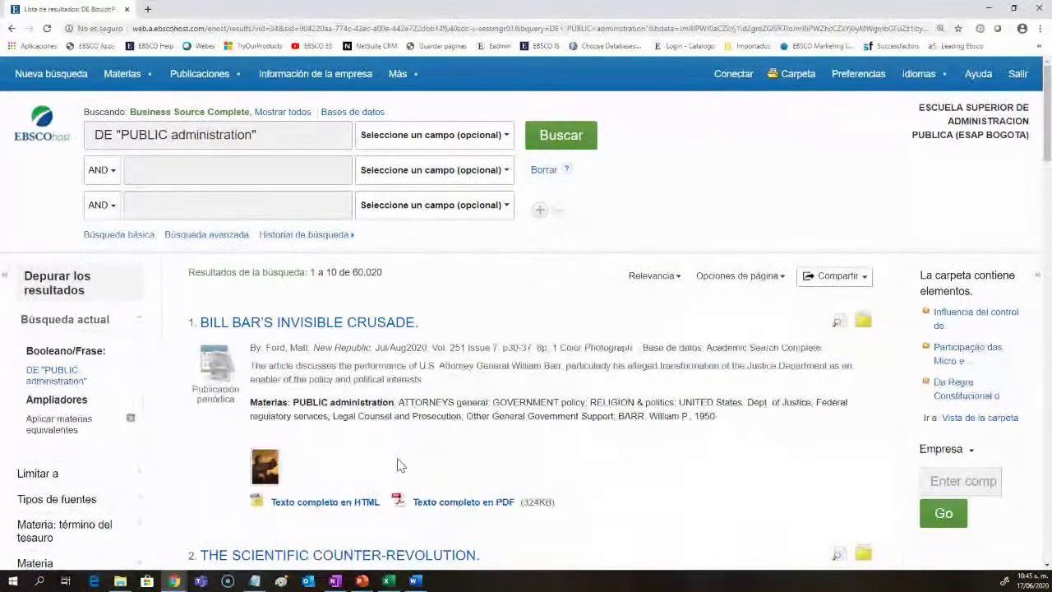
click(832, 281)
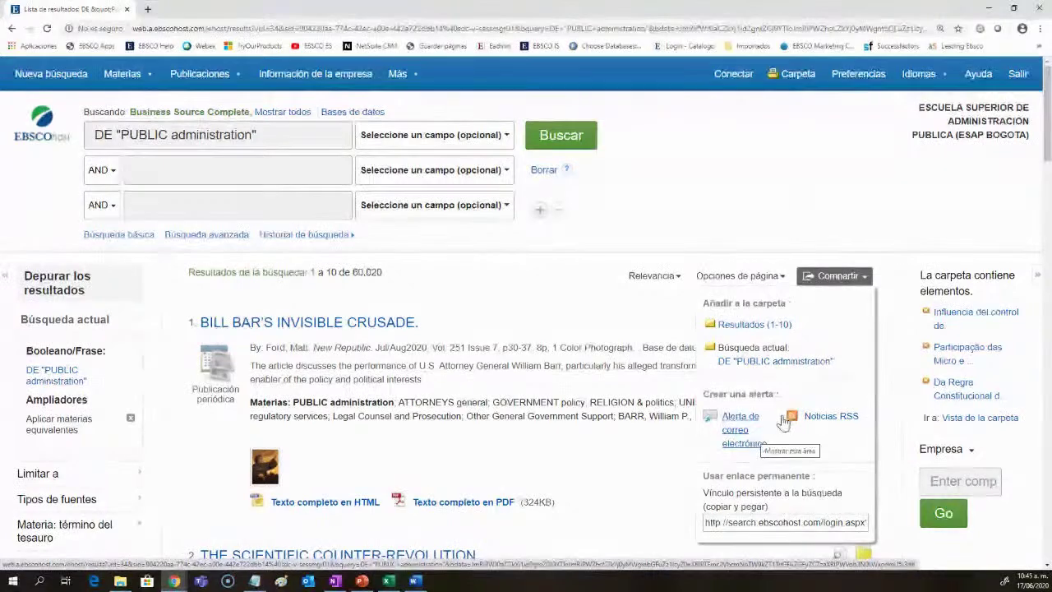
scroll(764, 452, down, 1)
click(793, 467)
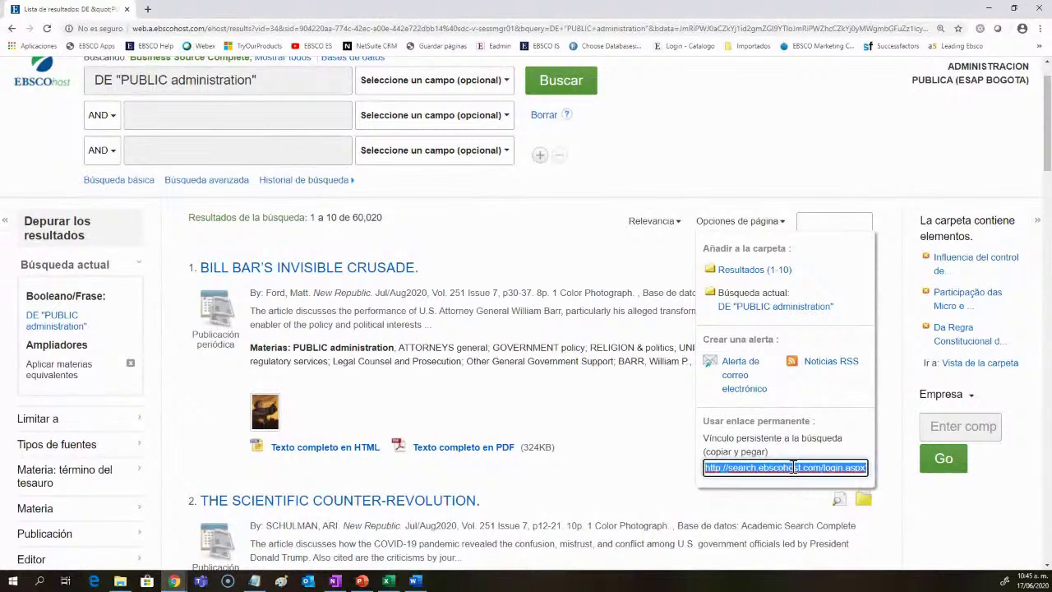
click(834, 223)
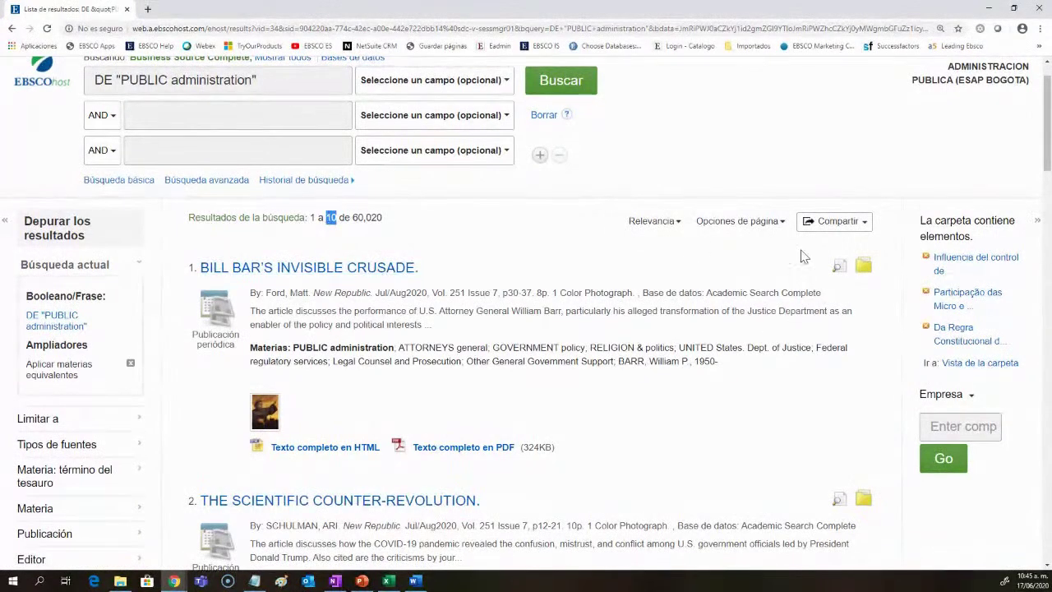
click(732, 223)
scroll(772, 247, down, 1)
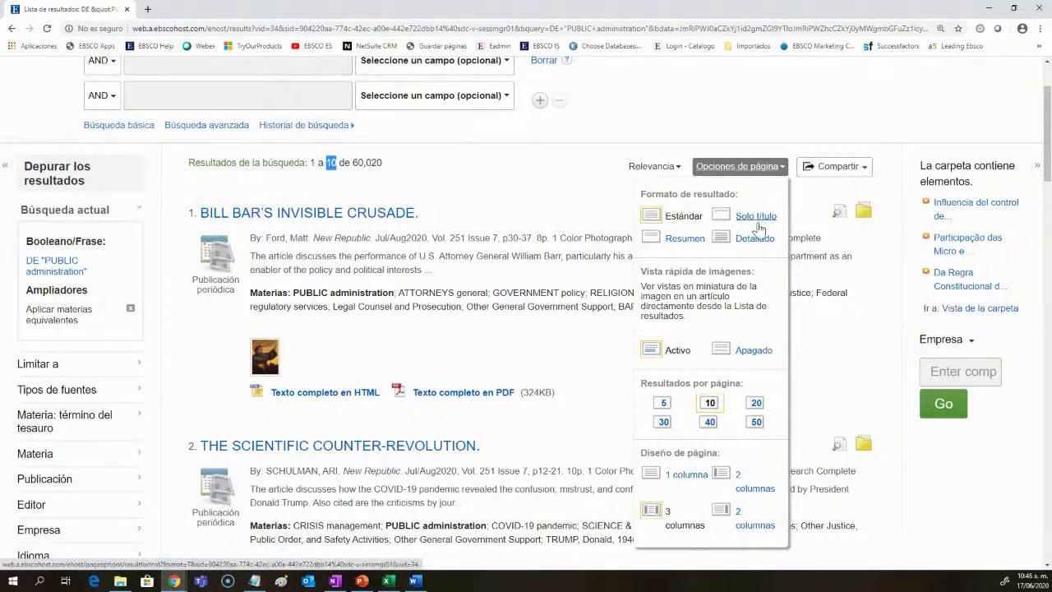
Step: Scroll the result list to review the page display options
scroll(761, 316, down, 1)
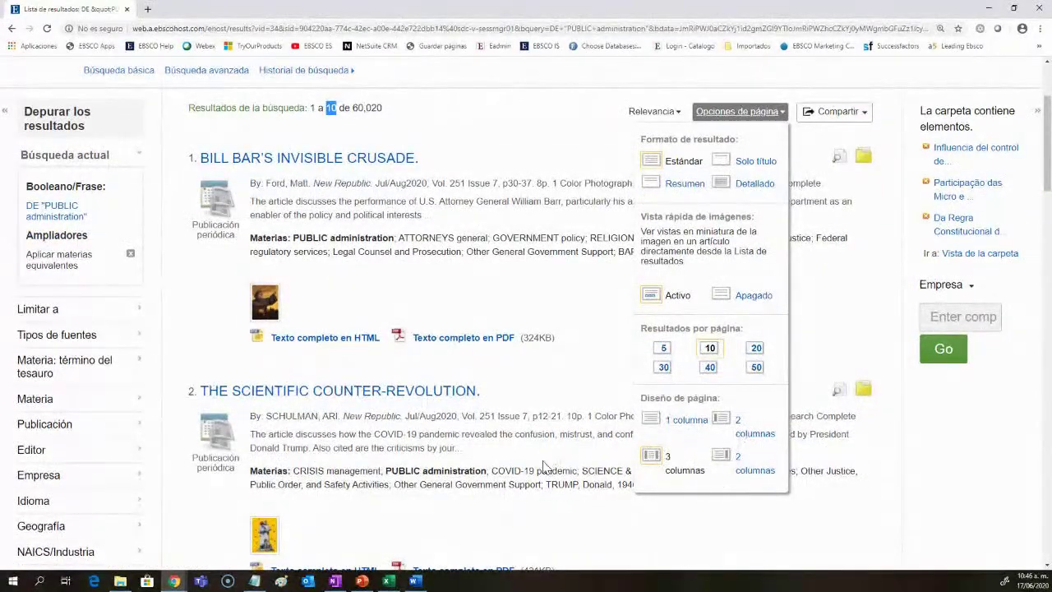
scroll(542, 466, up, 1)
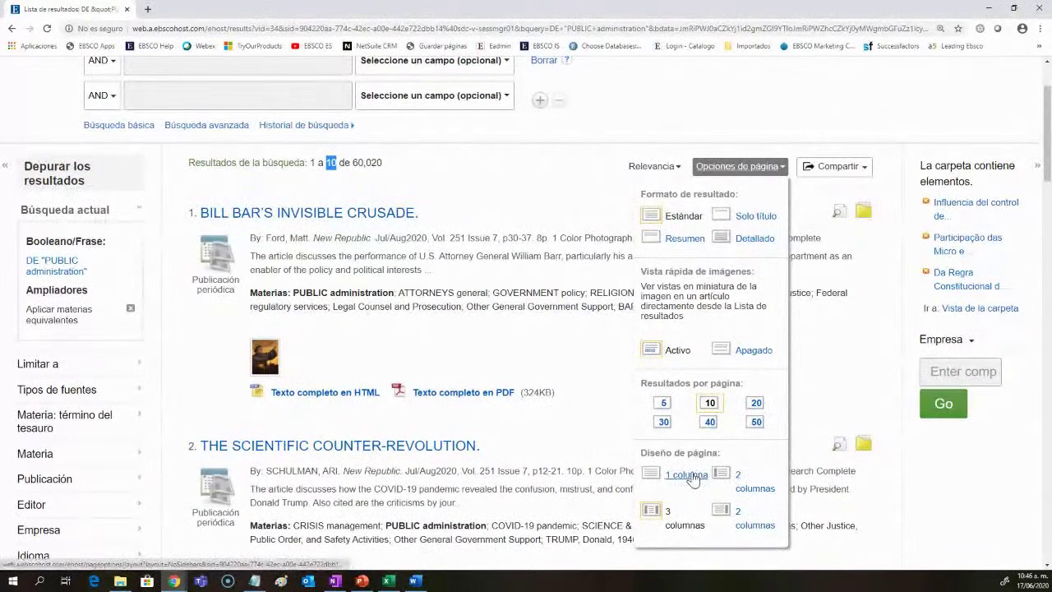
scroll(827, 470, up, 2)
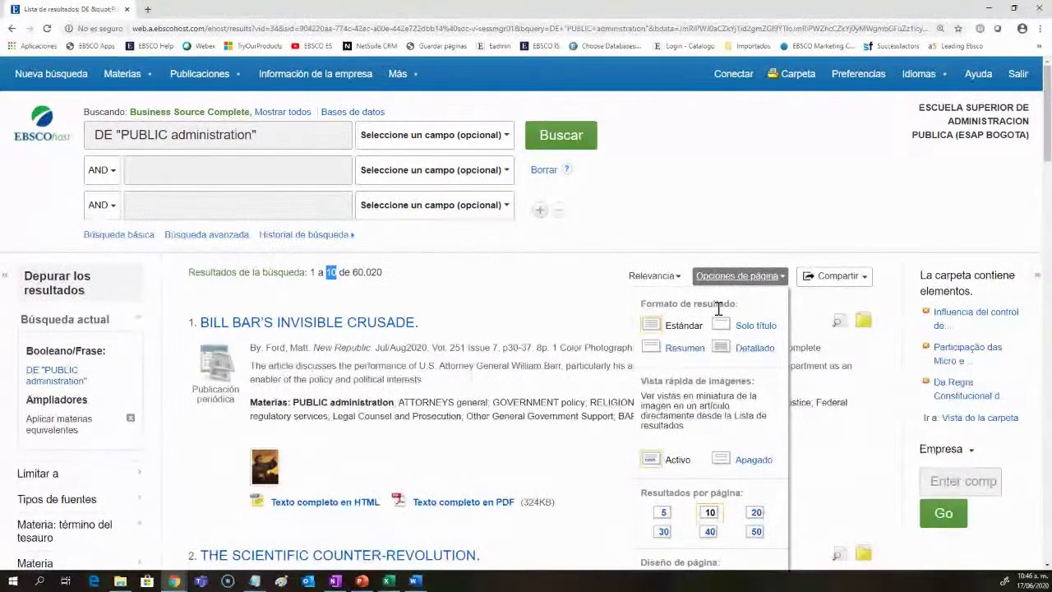
Step: Close the page options and replace the query with a search for 'administration'
click(811, 177)
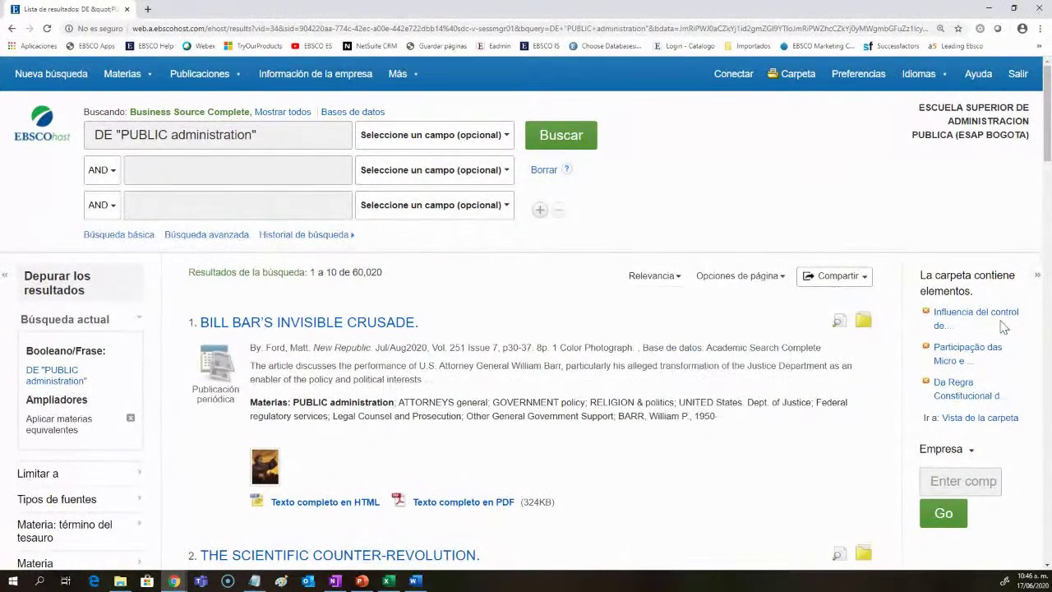
triple_click(325, 141)
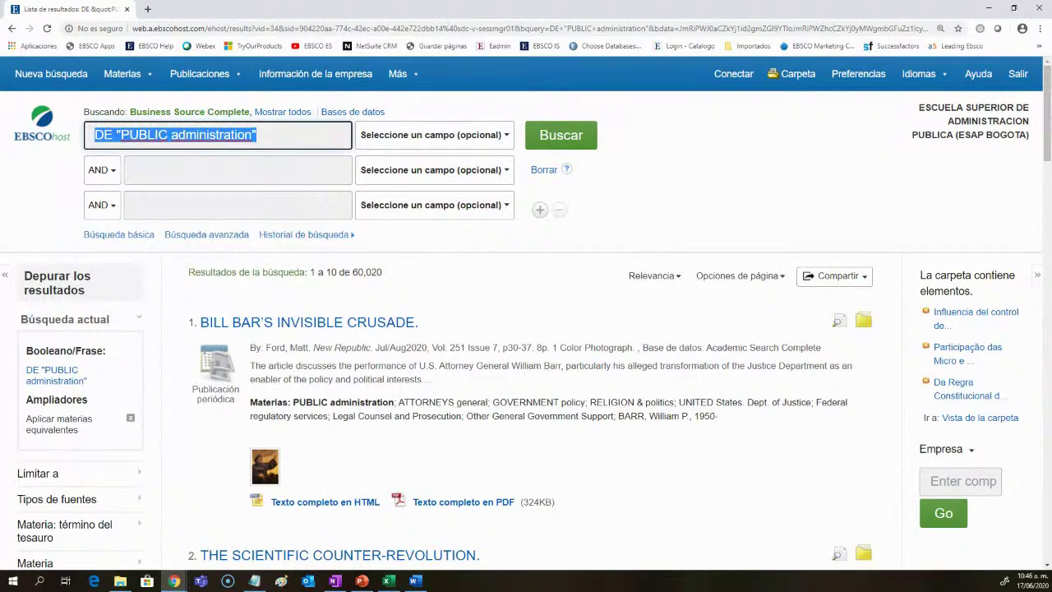
text(administration)
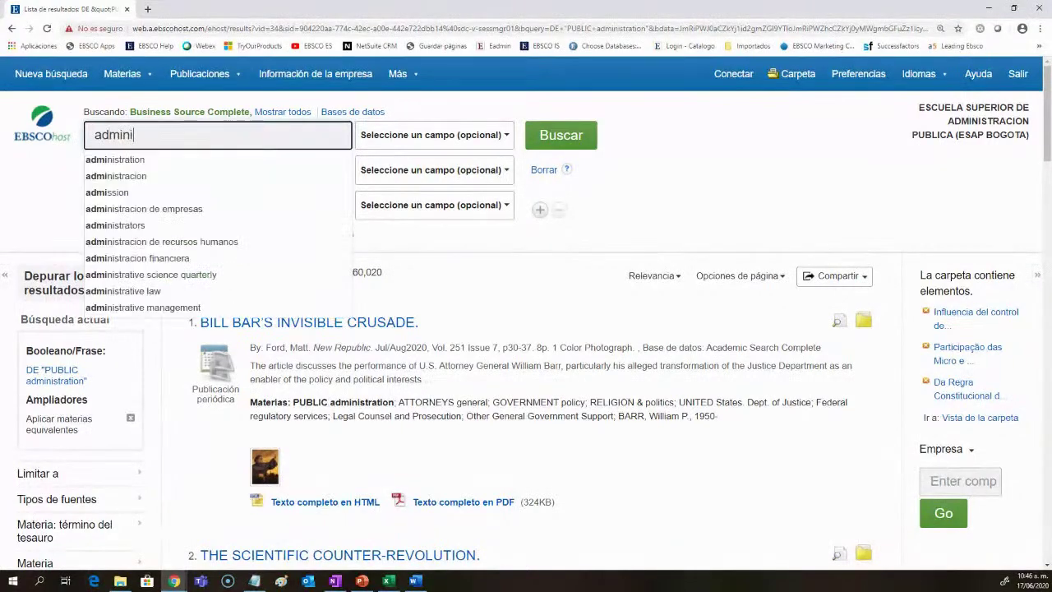
key(Return)
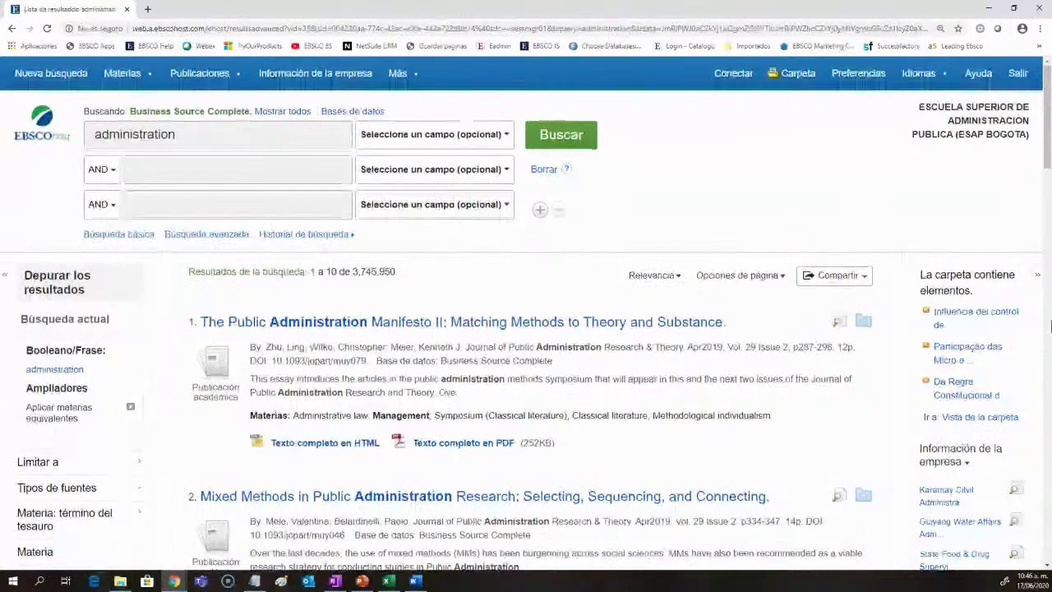
Step: Expand the 'Videos comerciales relacionados' sidebar panel and open the Más menu
scroll(986, 321, down, 2)
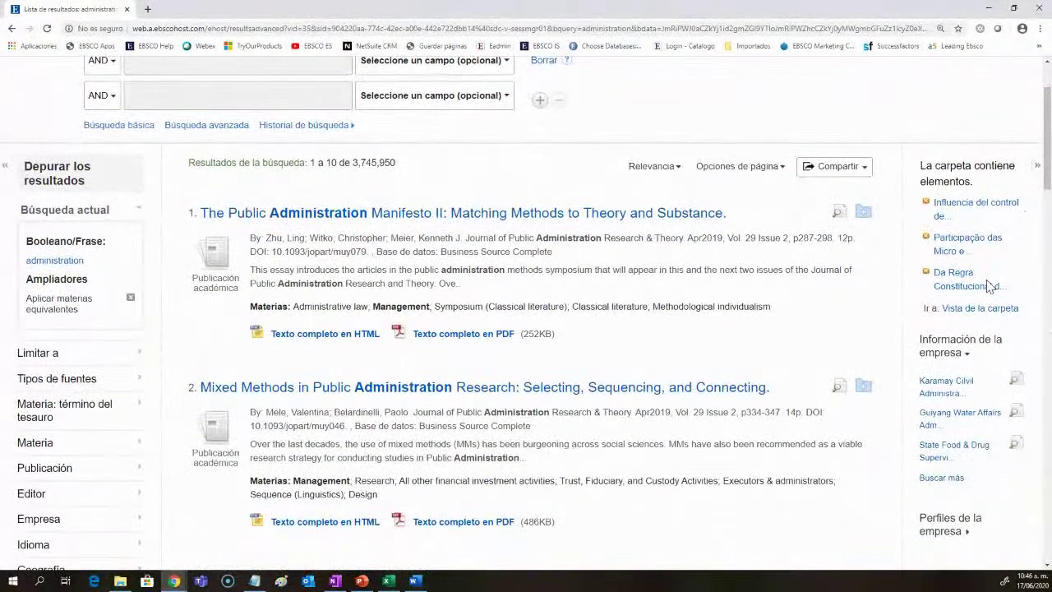
scroll(989, 286, down, 2)
scroll(988, 285, down, 1)
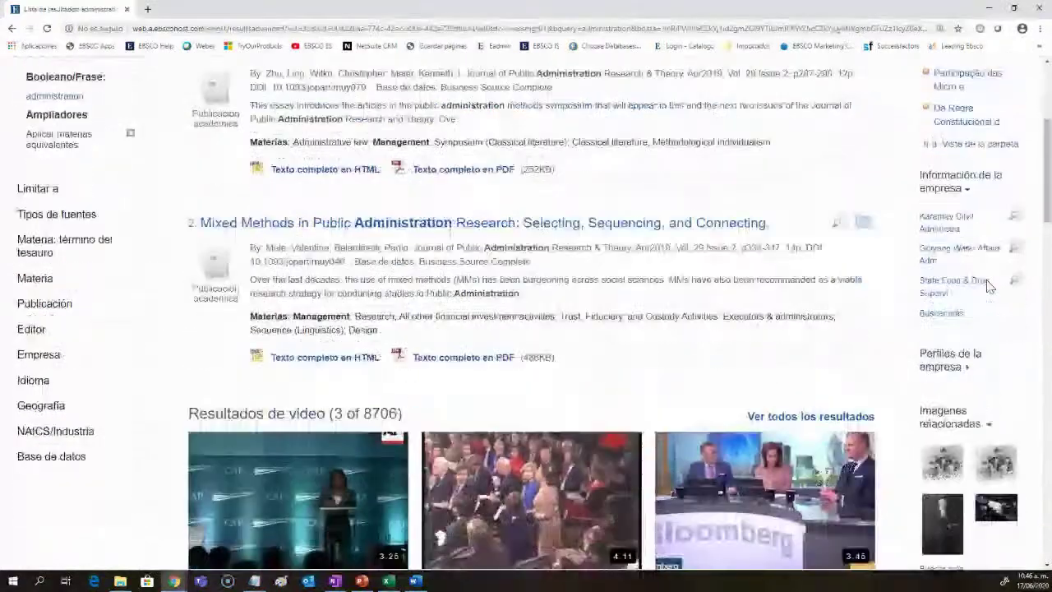
scroll(999, 384, down, 1)
scroll(1001, 387, down, 2)
scroll(1001, 353, up, 2)
scroll(1001, 319, down, 1)
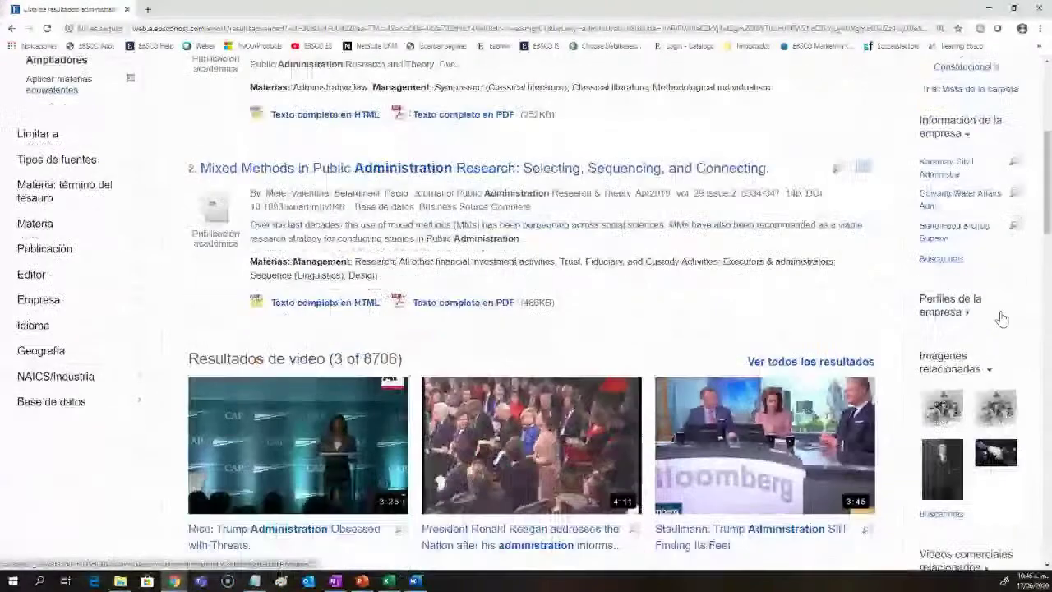
scroll(986, 287, down, 1)
scroll(973, 263, down, 2)
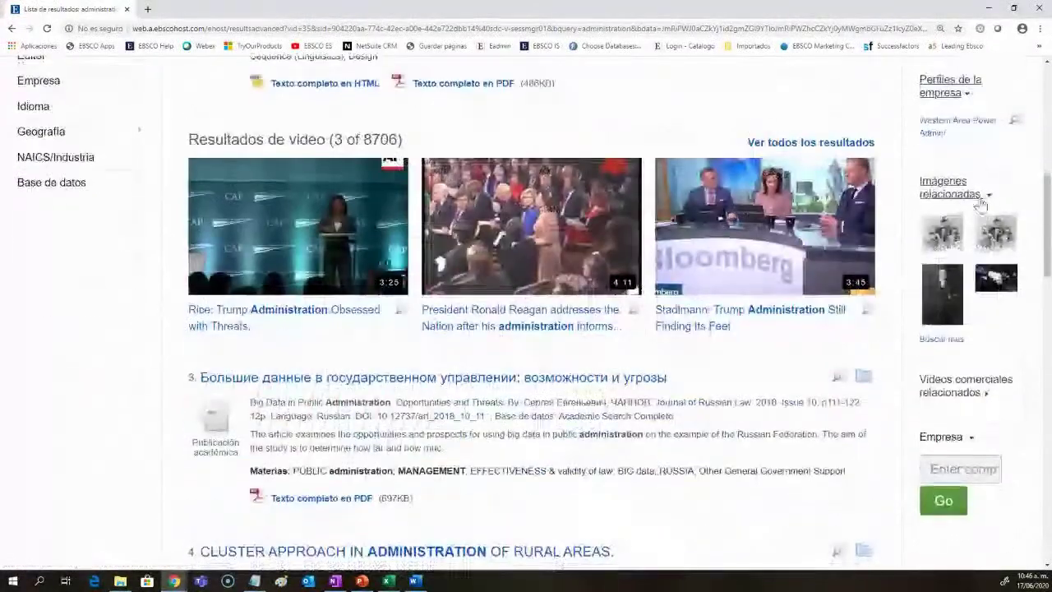
scroll(1003, 271, down, 2)
click(986, 283)
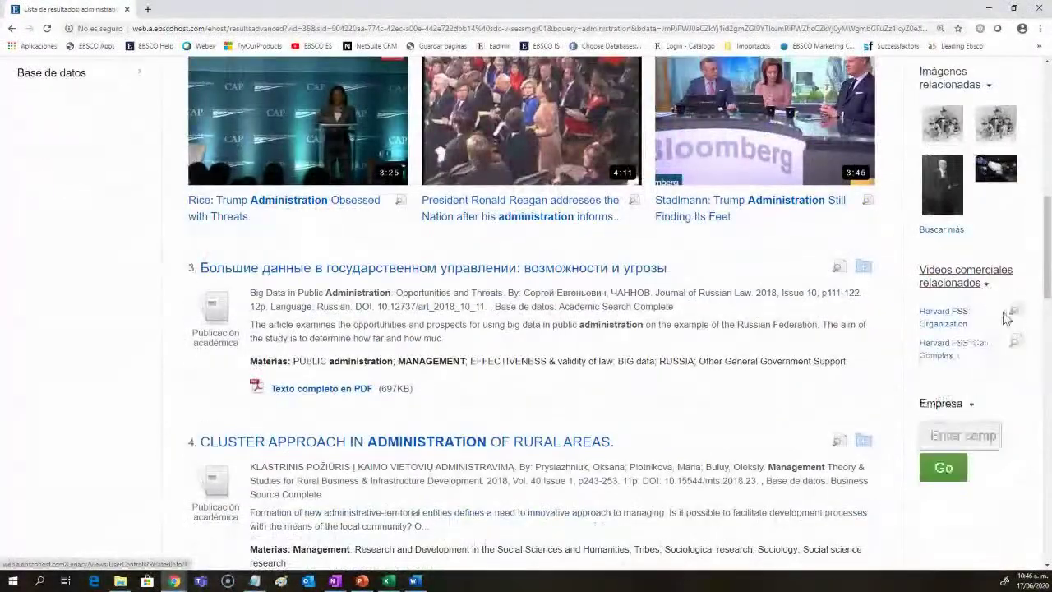
scroll(1004, 318, down, 2)
scroll(879, 345, up, 3)
scroll(898, 351, up, 10)
click(398, 74)
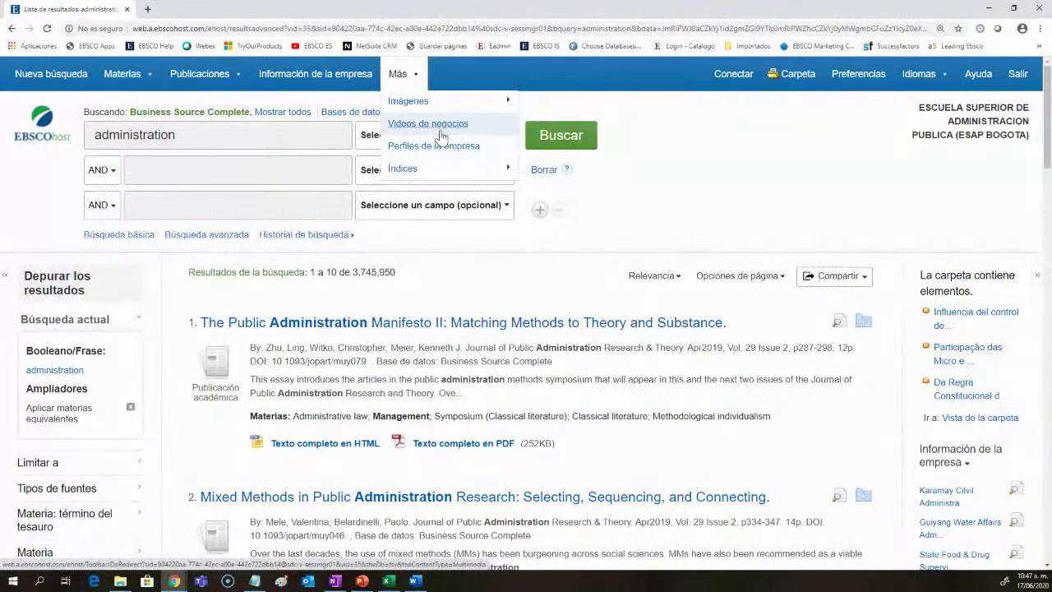
Step: Open the Guiyang Water Affairs Administration Bureau record from 'Información de la empresa'
mouse_move(374, 100)
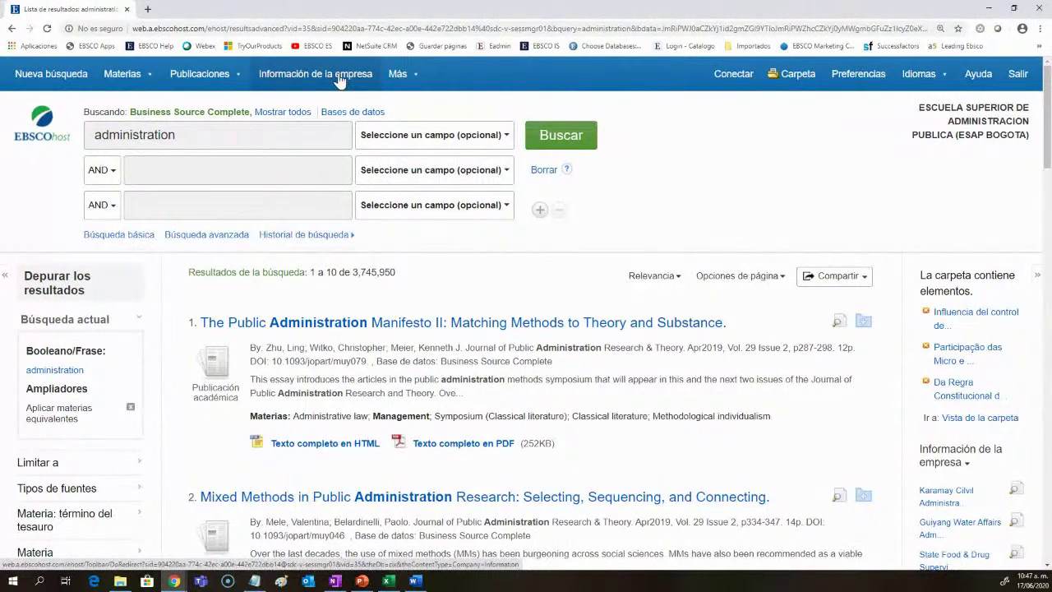
mouse_move(395, 75)
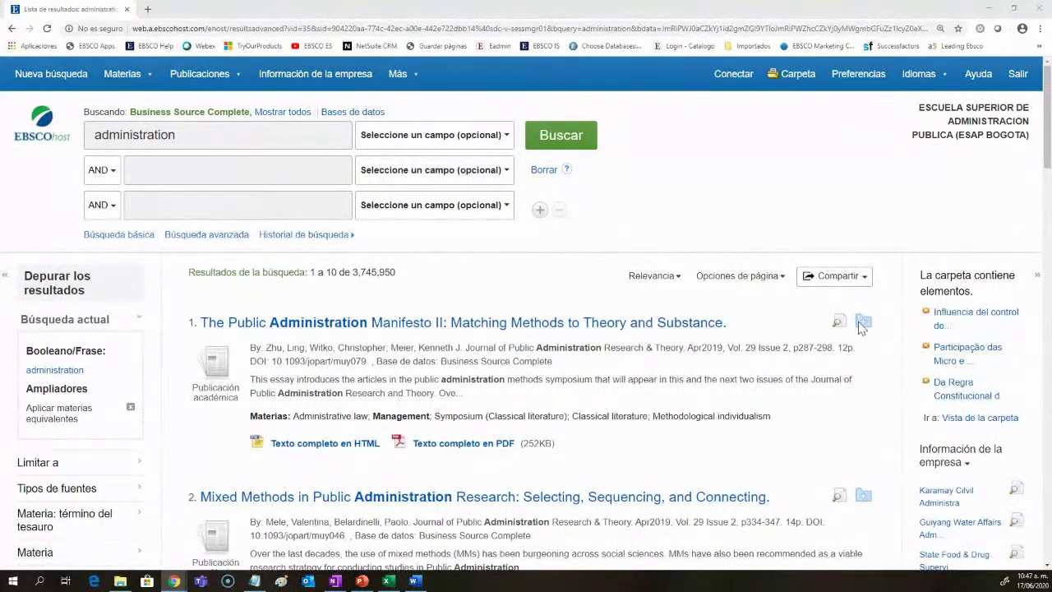
scroll(908, 369, down, 2)
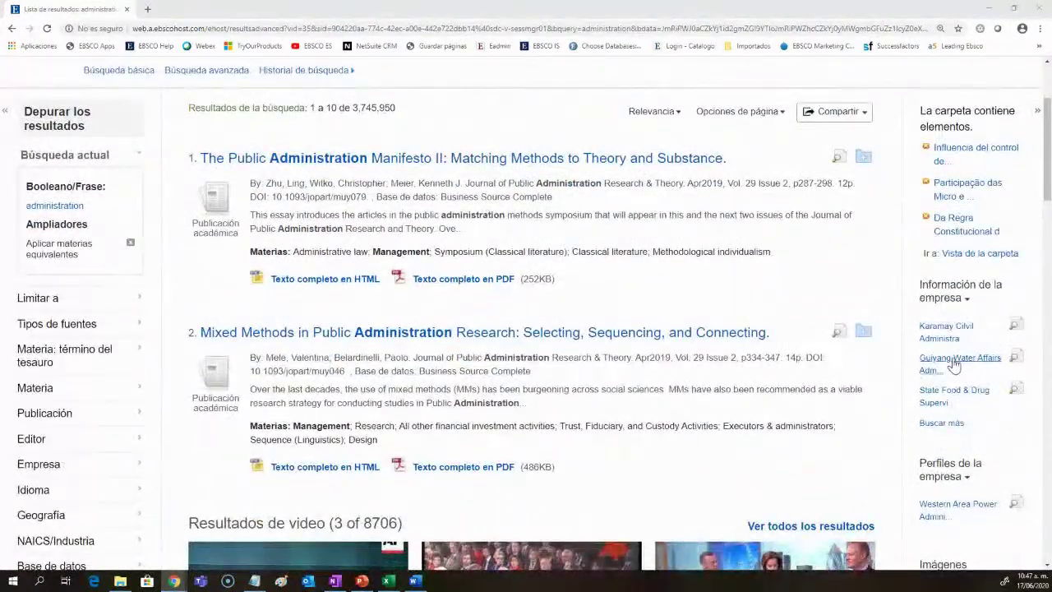
click(951, 366)
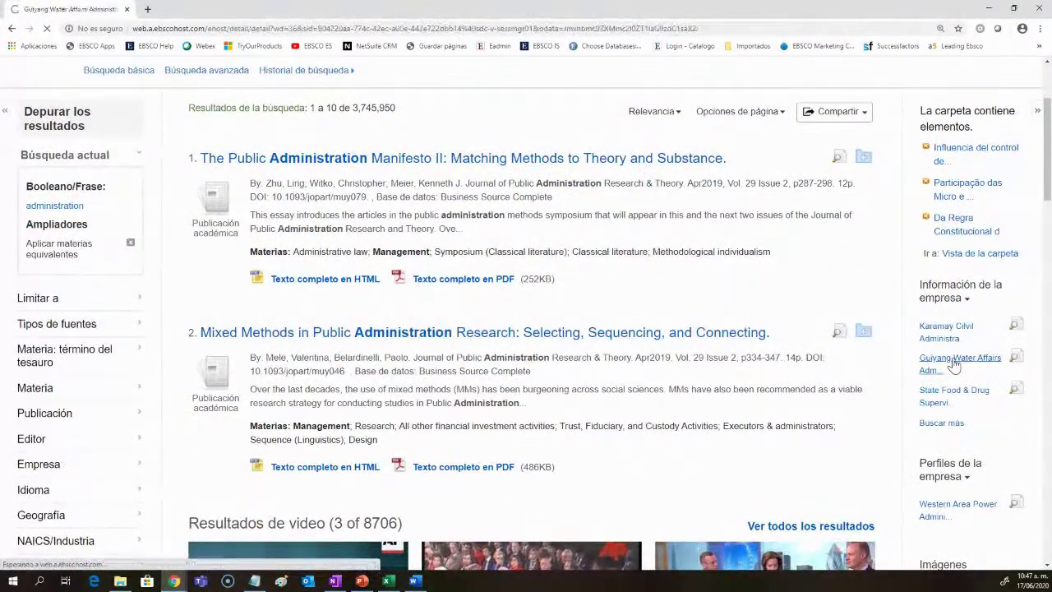
scroll(381, 466, down, 1)
scroll(381, 467, down, 3)
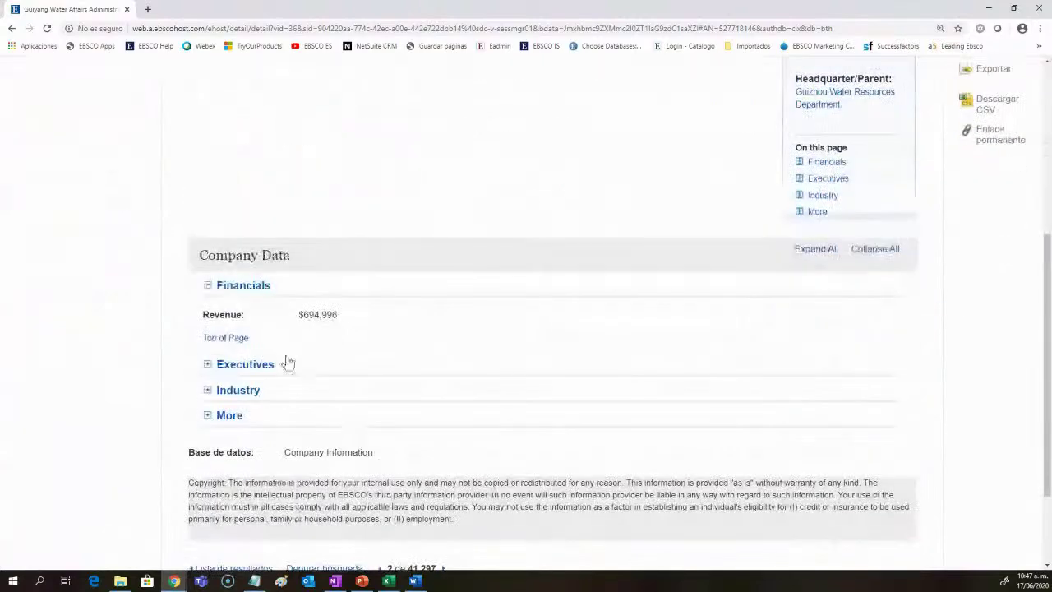
Step: Expand and collapse the Financials, Executives, Industry and More sections, then add the record to the folder
click(208, 287)
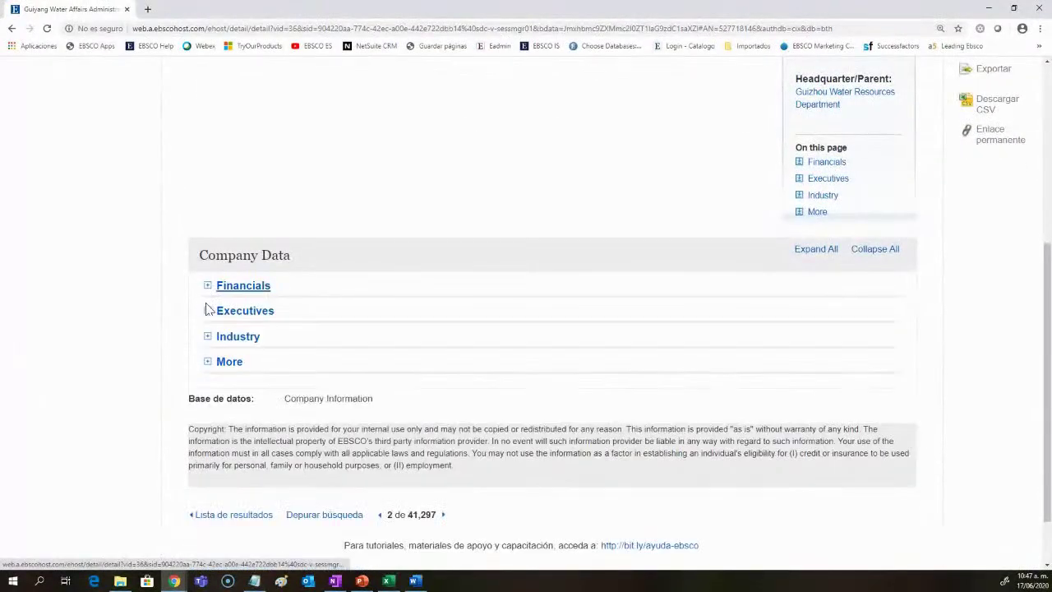
click(209, 312)
click(209, 317)
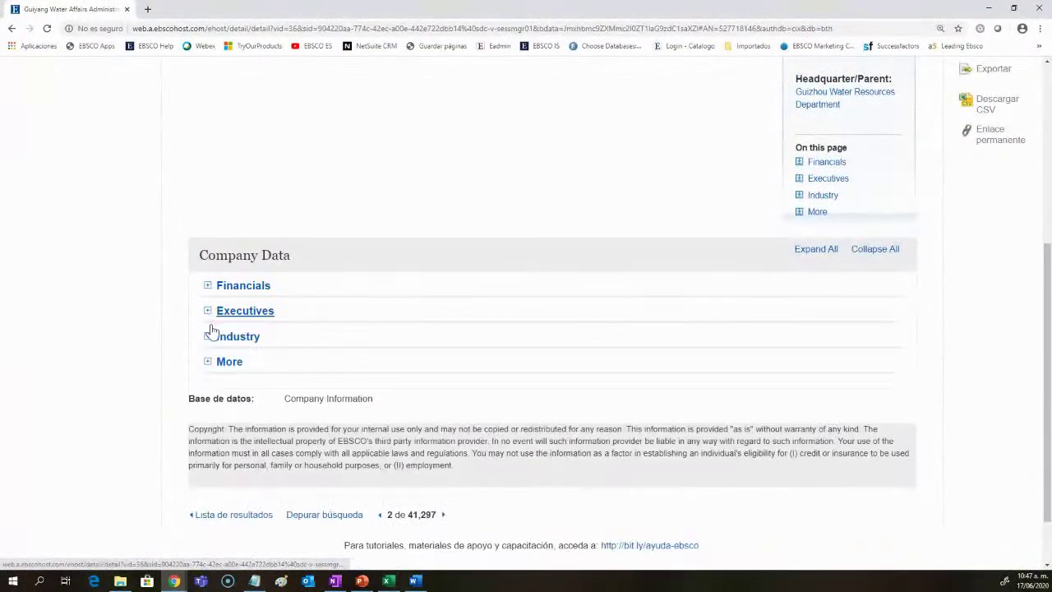
click(208, 338)
click(210, 340)
click(208, 362)
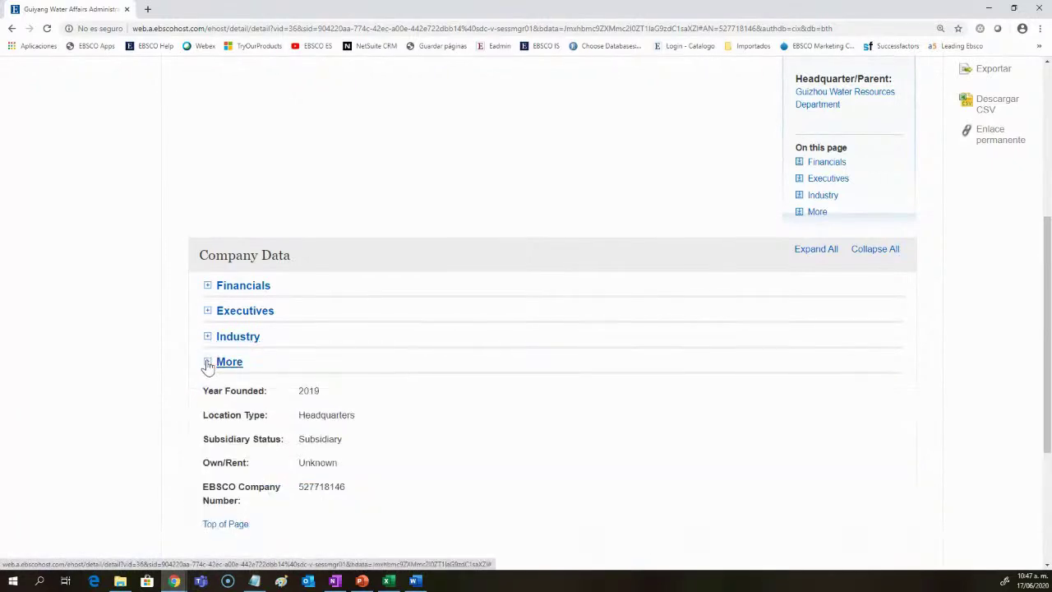
click(208, 364)
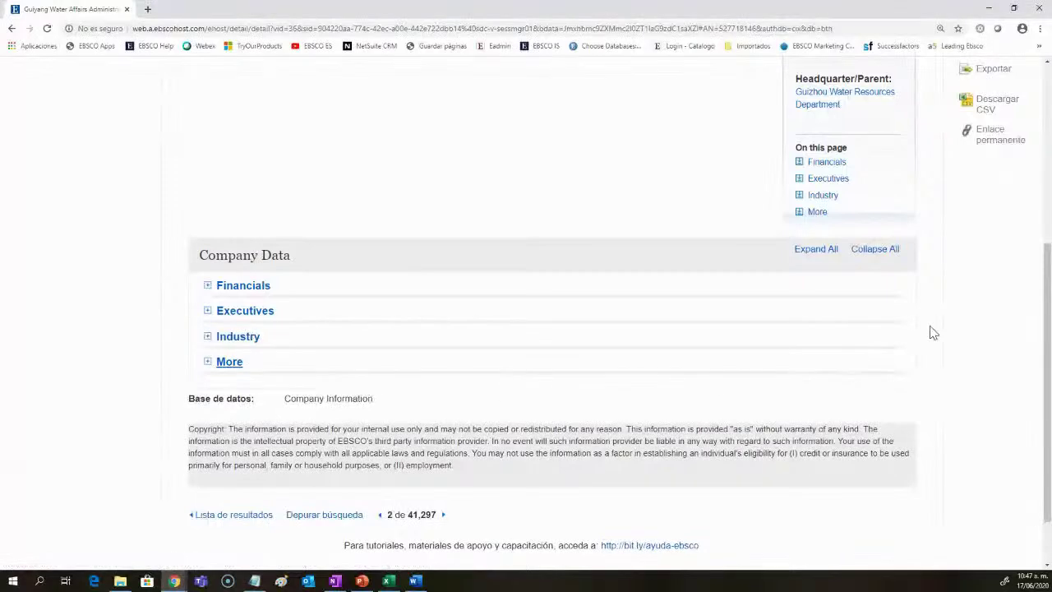
scroll(932, 333, up, 3)
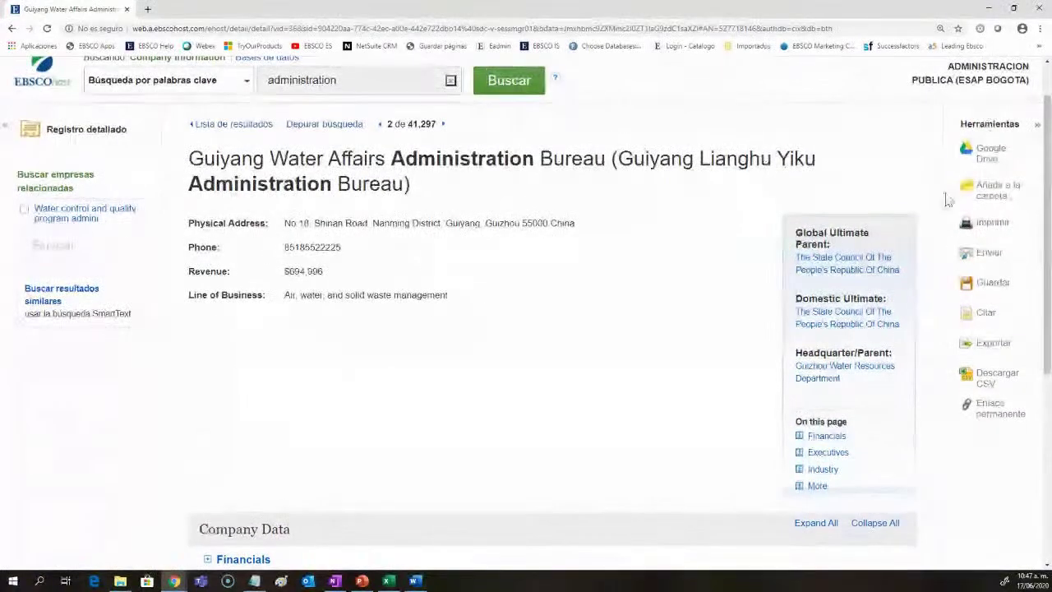
click(998, 189)
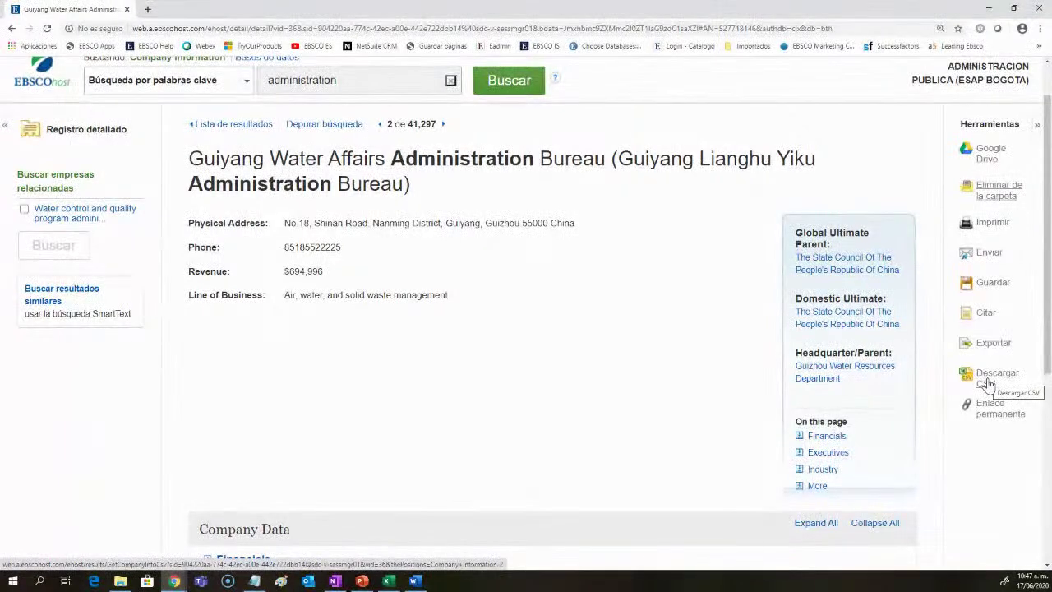
Step: Open and close the company search-type list unchanged, then return to the administration result list
scroll(473, 446, up, 1)
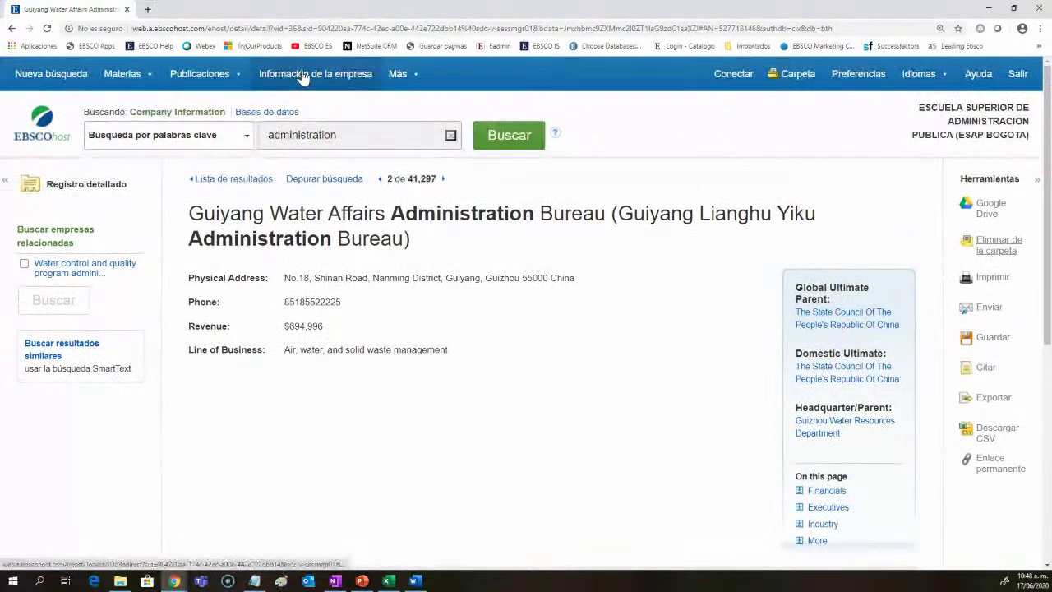
click(224, 138)
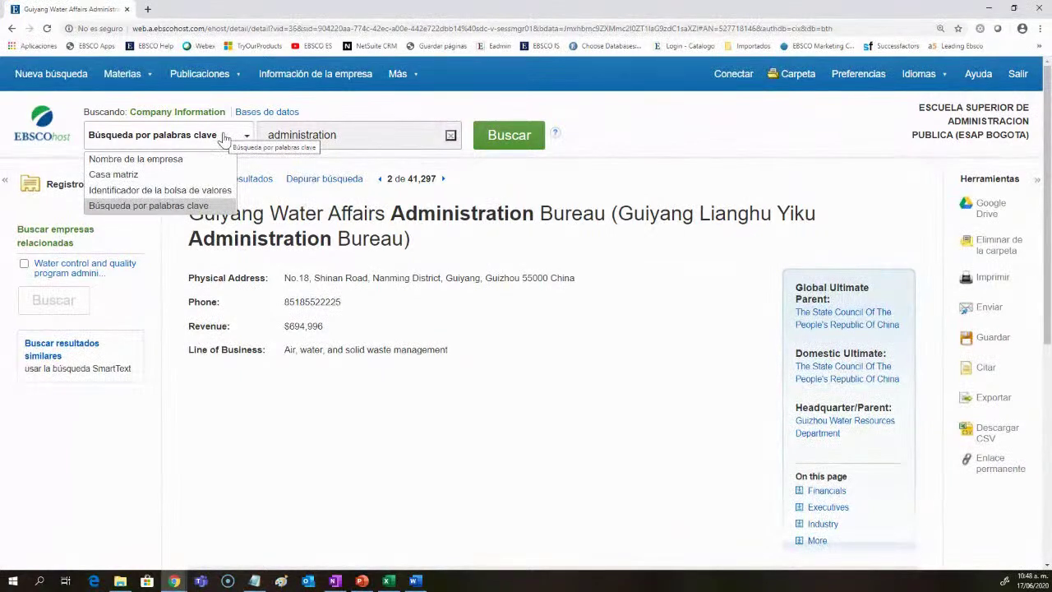
click(311, 168)
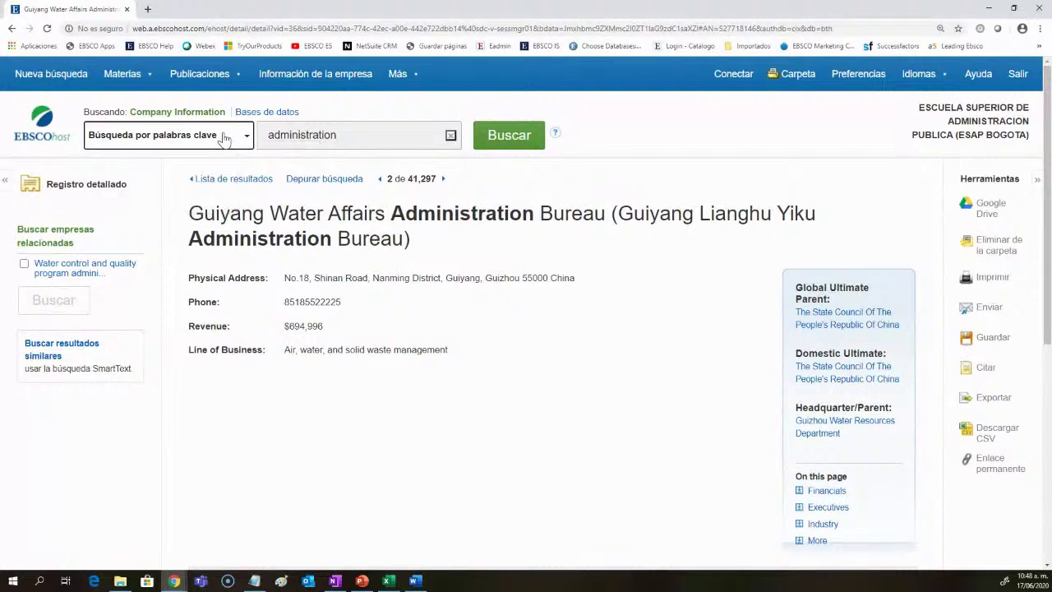
click(242, 180)
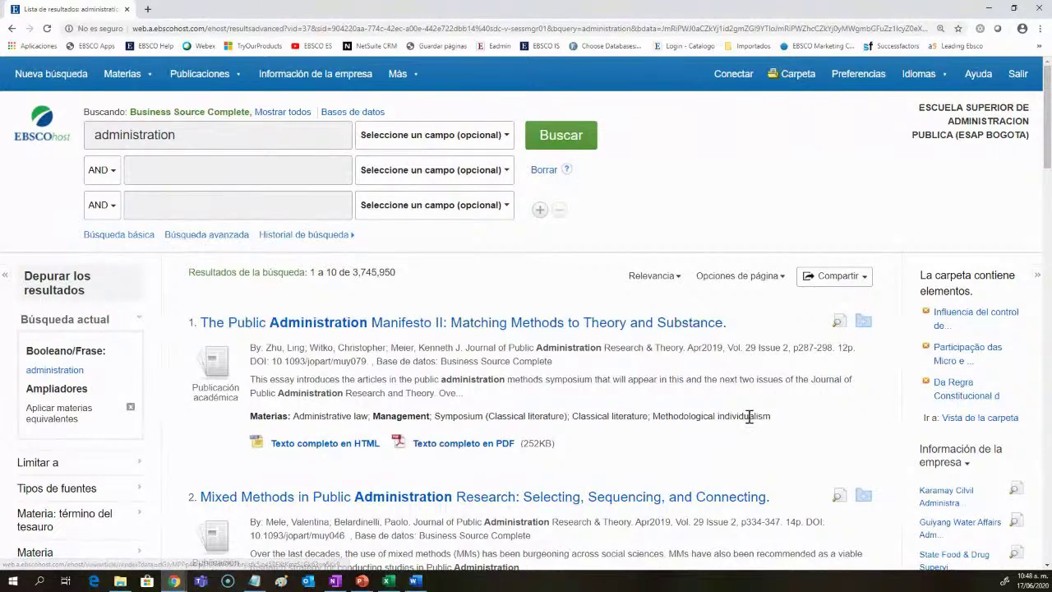
Step: Expand 'Perfiles de la empresa' in the sidebar and open the Western Area Power Administration profile
scroll(968, 347, down, 2)
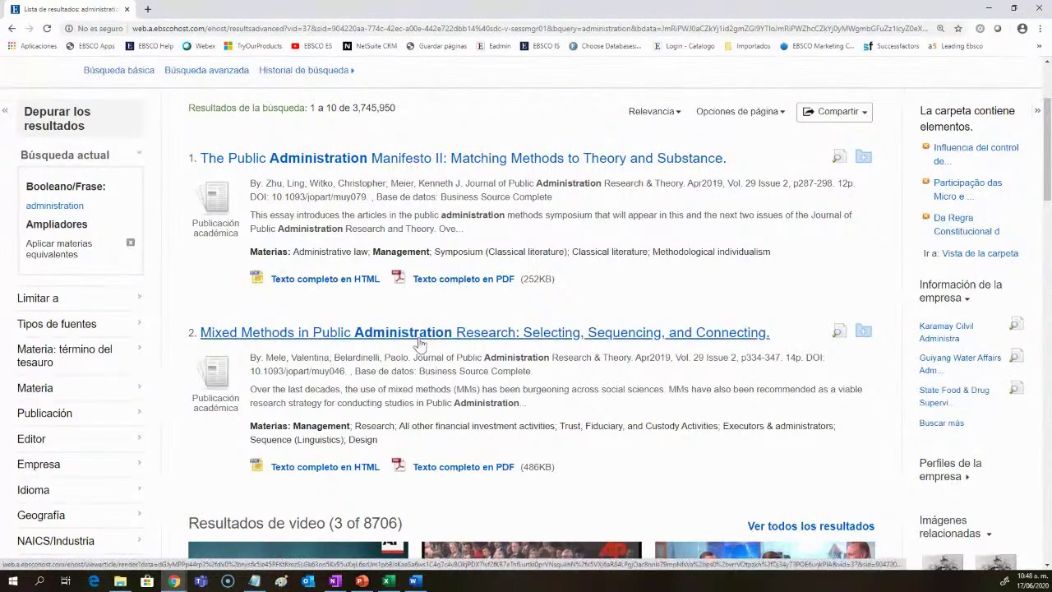
scroll(415, 345, up, 2)
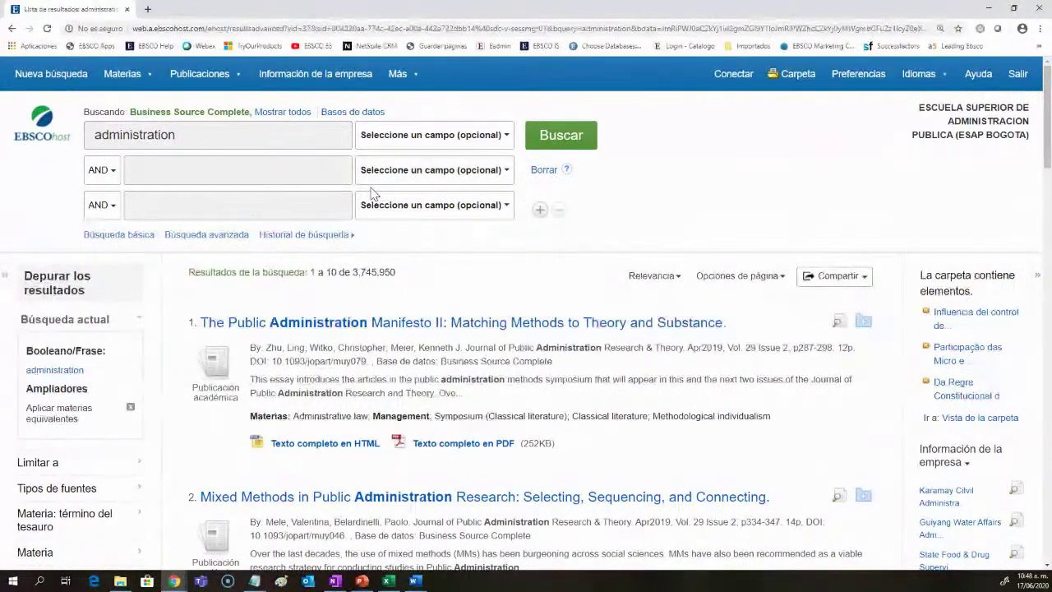
scroll(707, 362, down, 3)
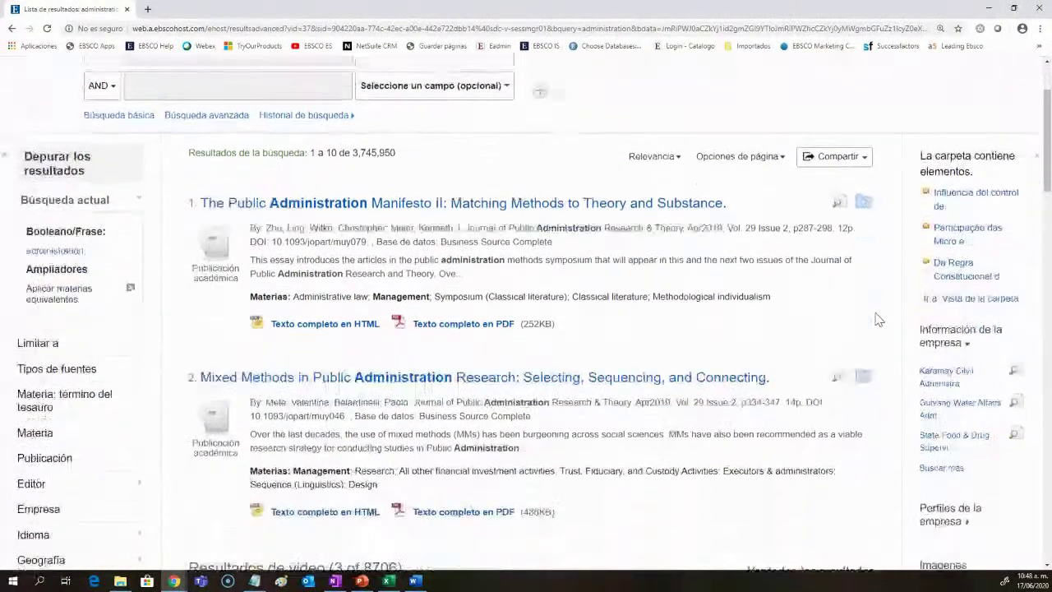
scroll(896, 328, down, 1)
click(970, 369)
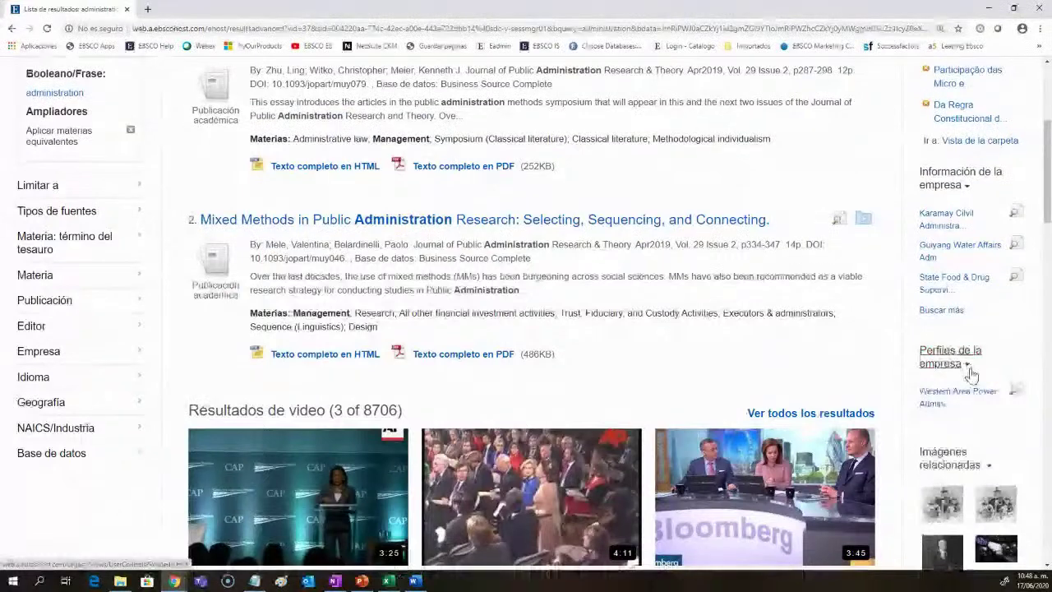
scroll(944, 353, down, 1)
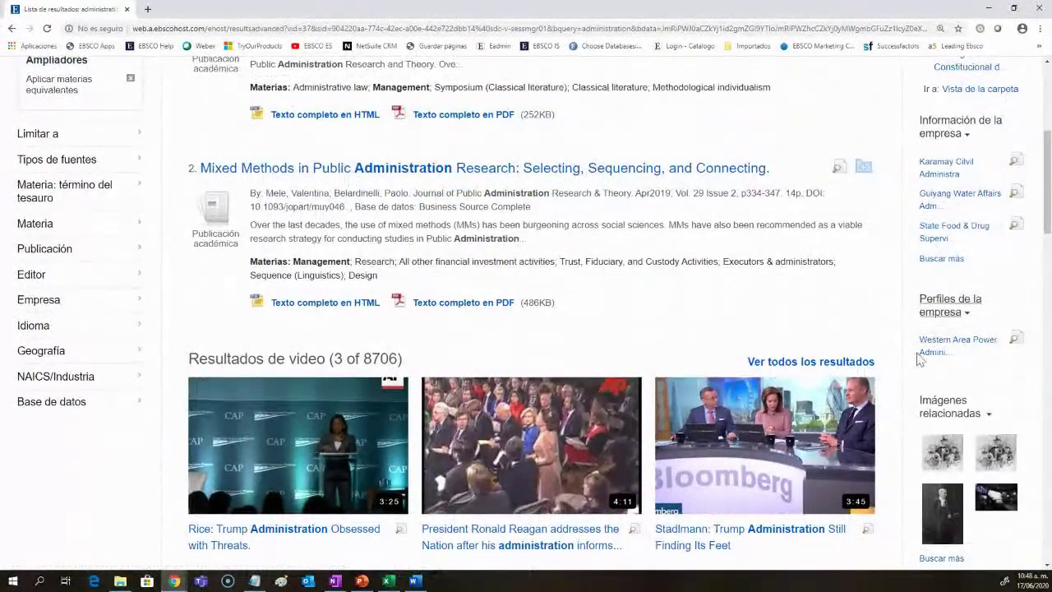
click(934, 350)
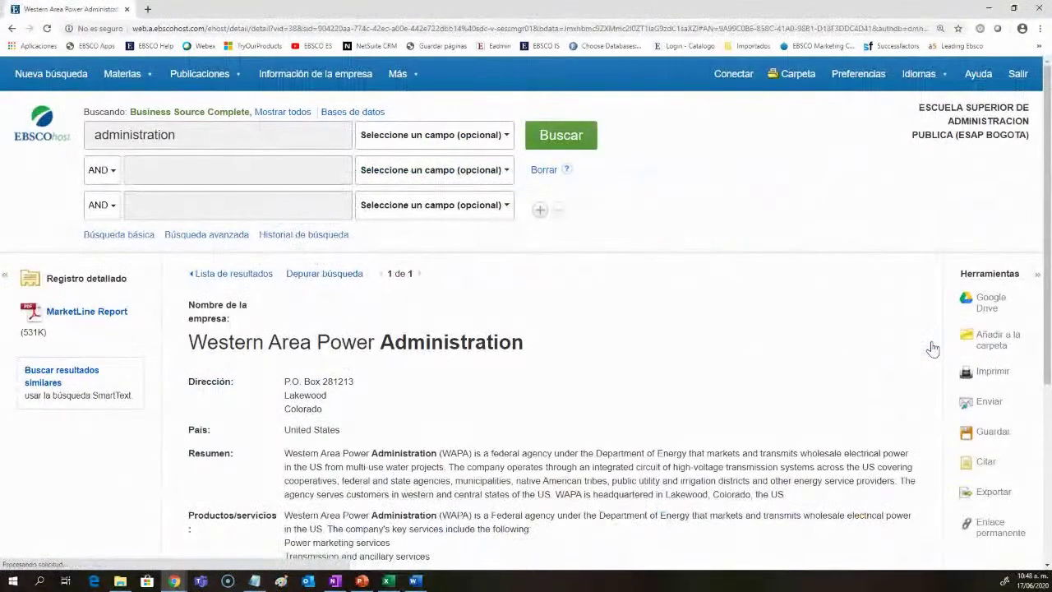
Step: Review the company record's products and services list, then open the MarketLine Report PDF profile
scroll(413, 345, down, 3)
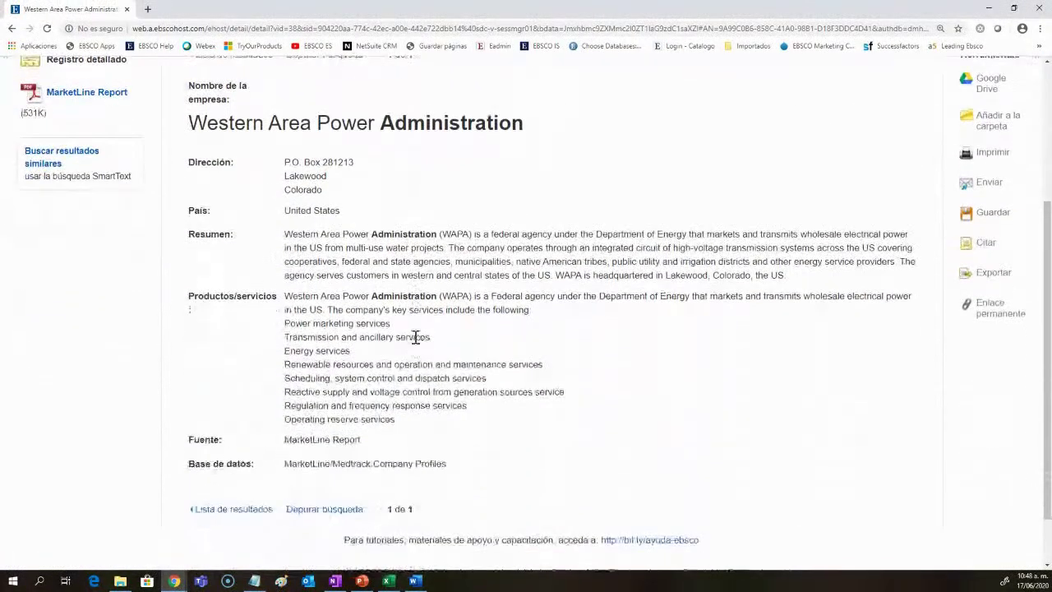
drag(283, 233, 613, 261)
drag(284, 297, 415, 453)
click(476, 466)
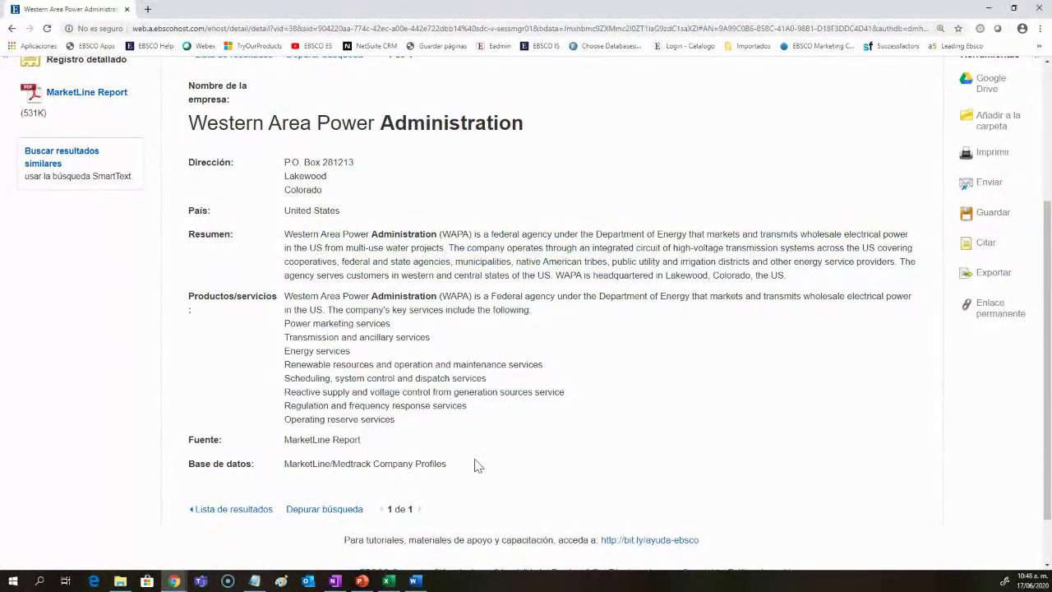
scroll(477, 466, up, 3)
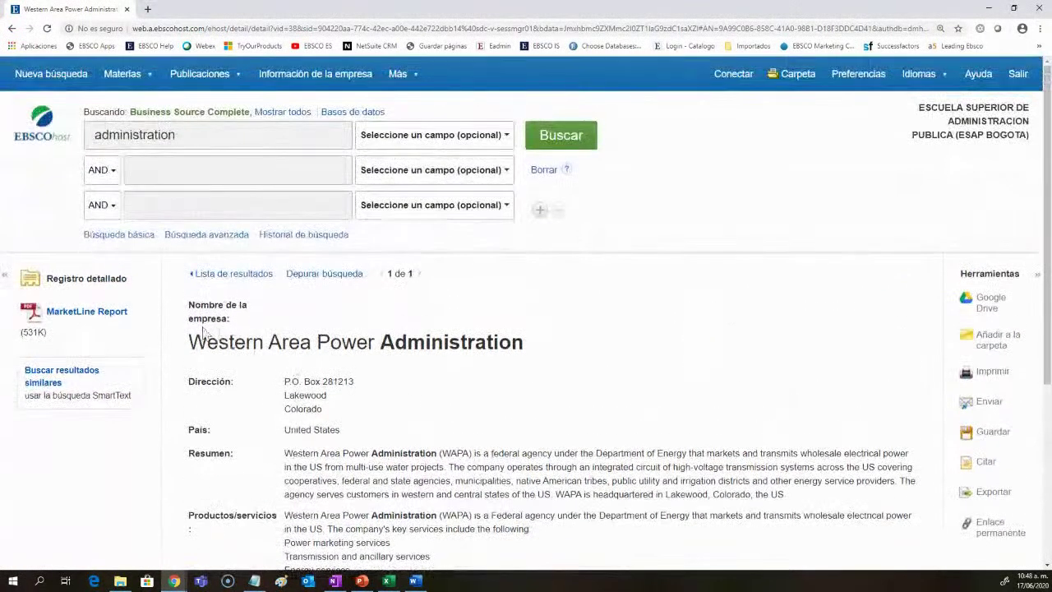
click(81, 317)
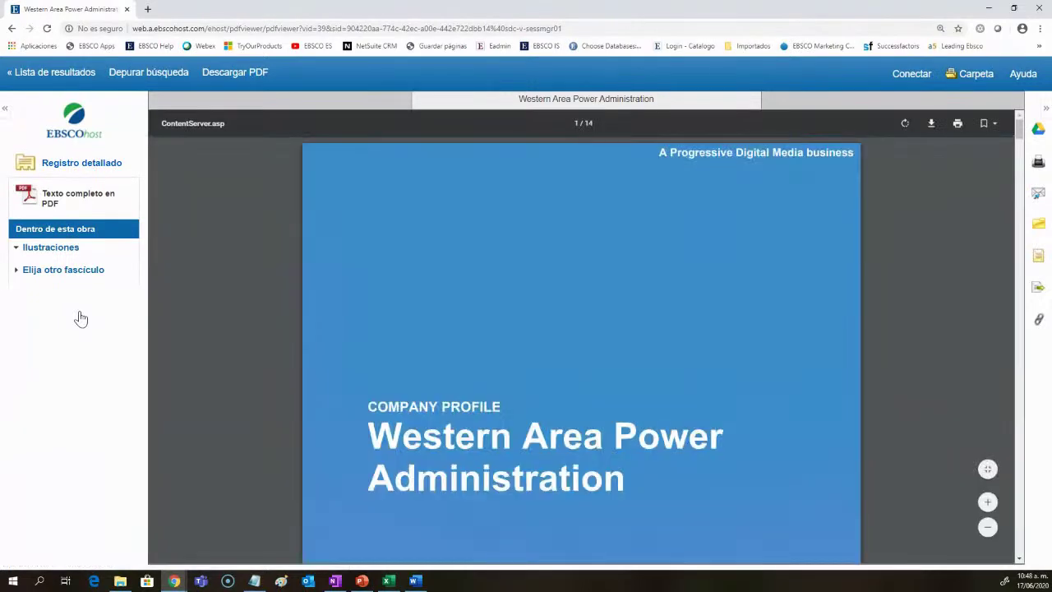
Step: Scroll the 14-page PDF to the page 2 table of contents, then return to Lista de resultados
scroll(577, 428, down, 10)
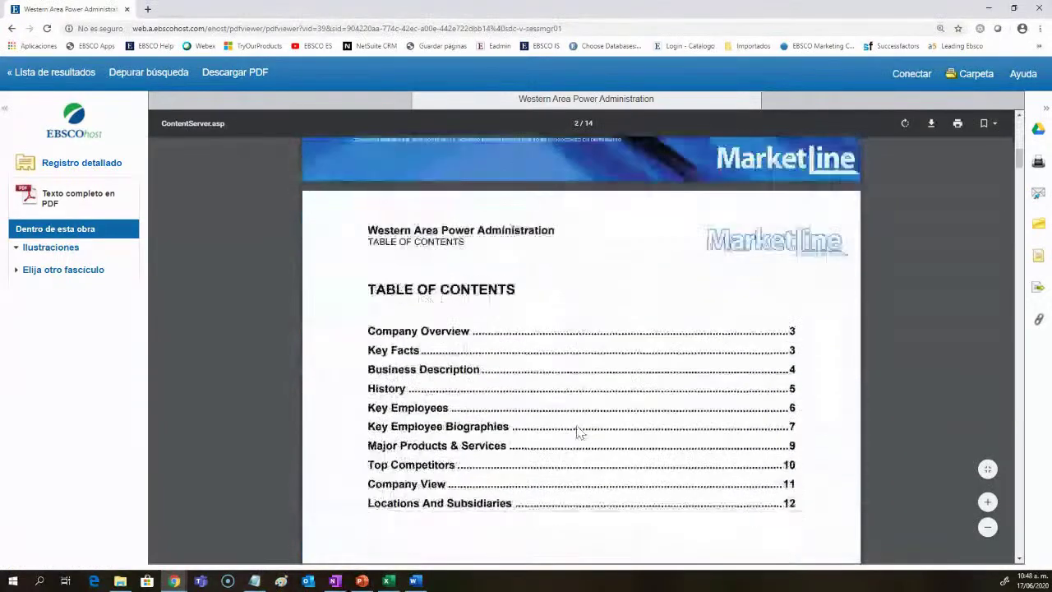
scroll(578, 429, down, 3)
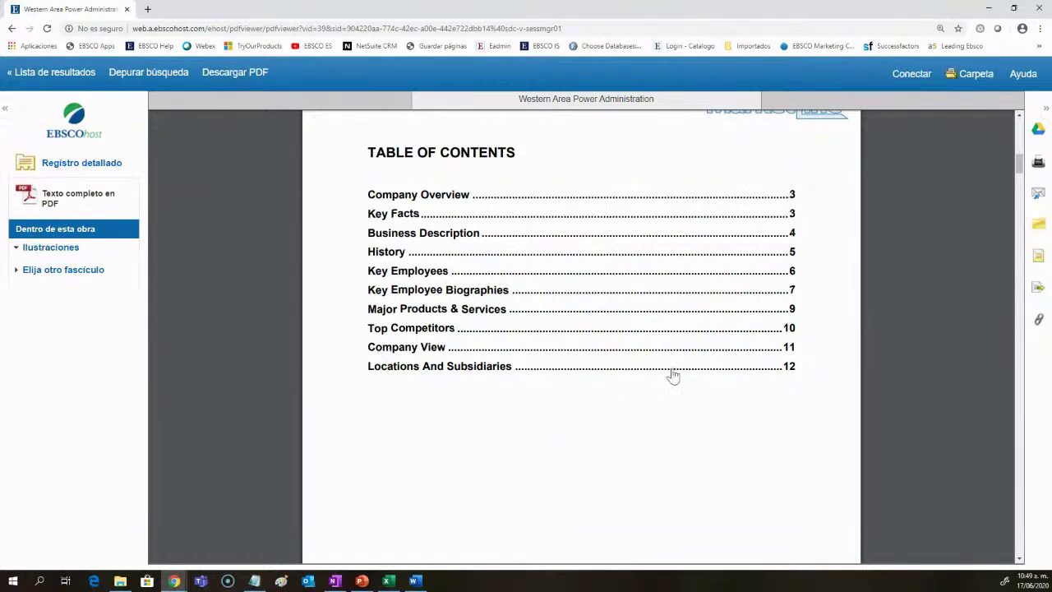
mouse_move(951, 130)
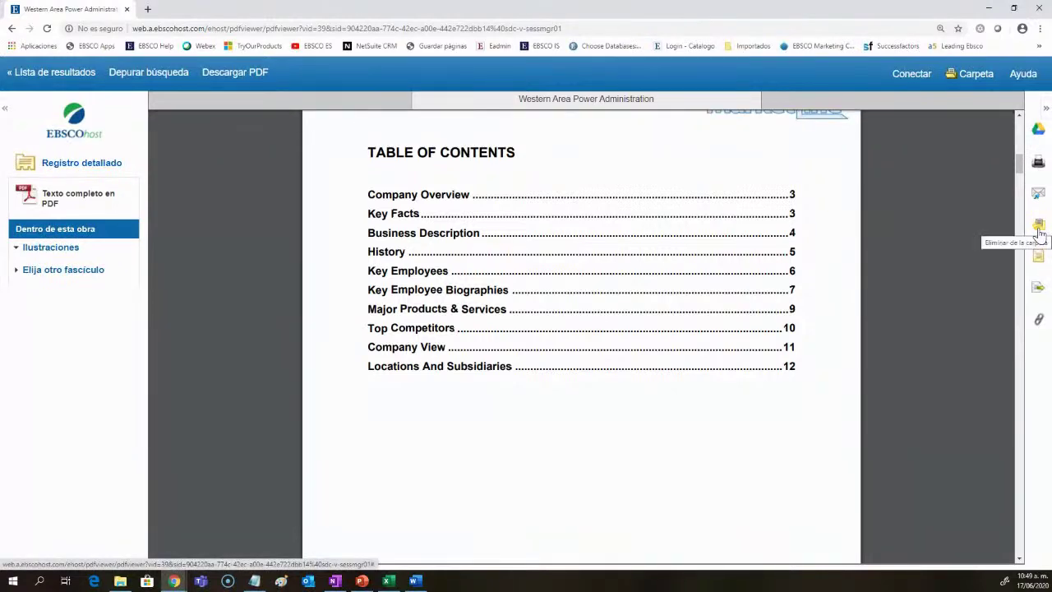
click(64, 77)
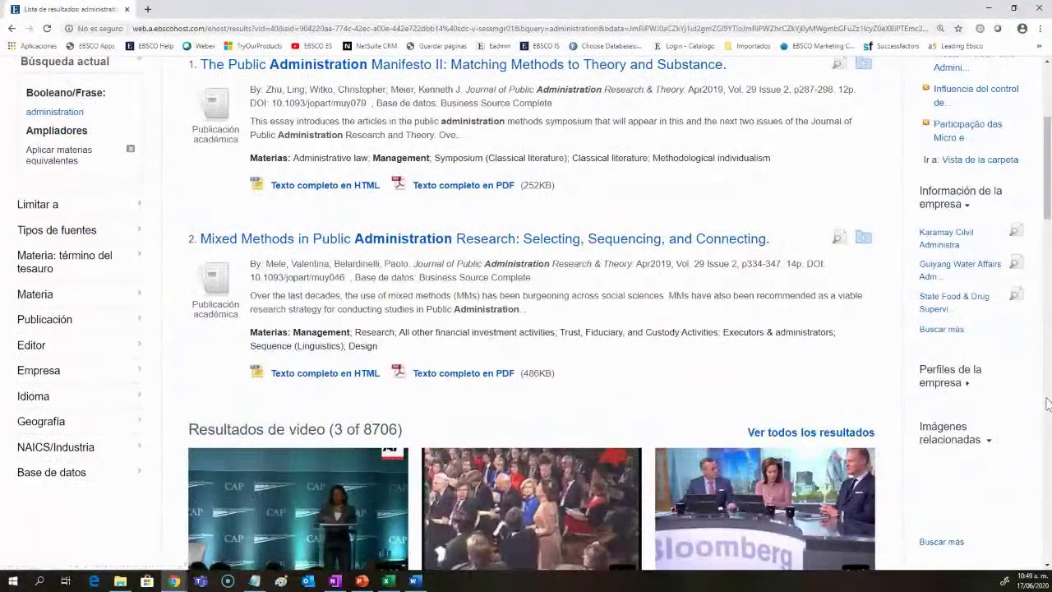
Step: Check the Más > Imágenes collections, then open the Johnson Space Center image under Imágenes relacionadas
scroll(983, 413, down, 1)
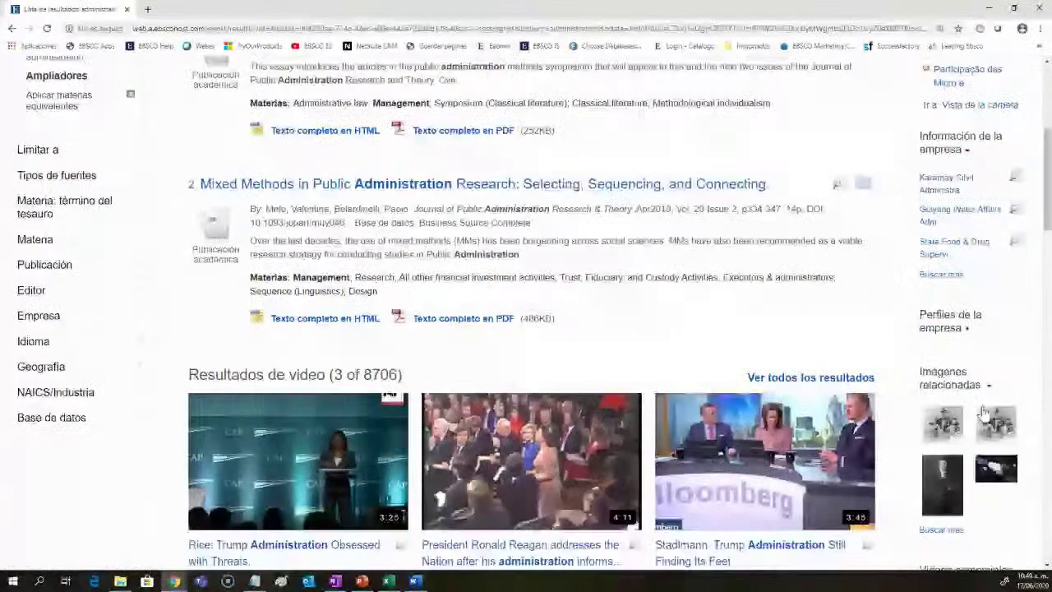
scroll(983, 413, down, 1)
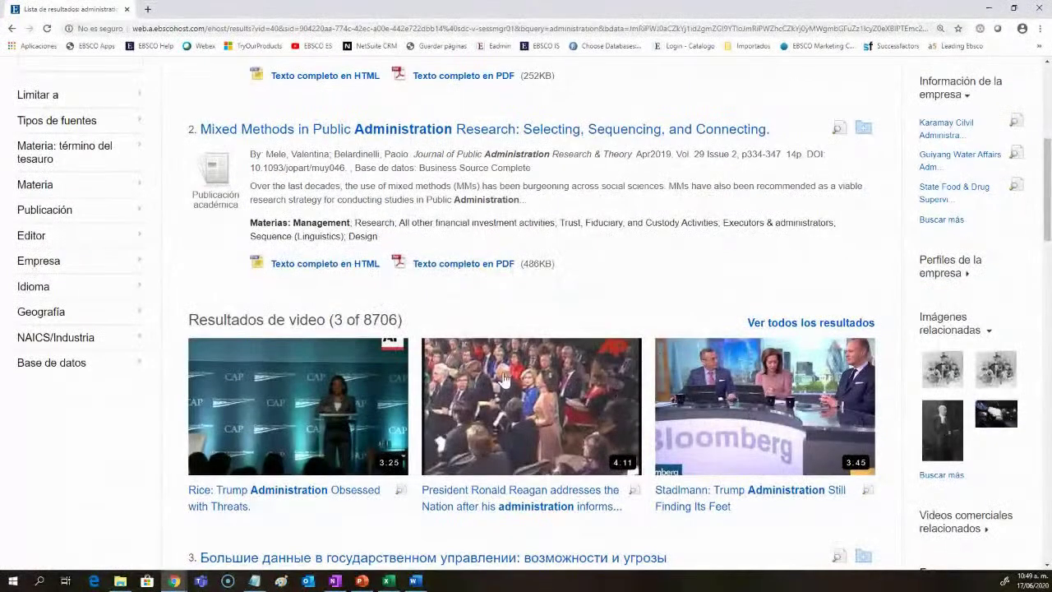
scroll(427, 247, up, 5)
click(398, 73)
mouse_move(425, 102)
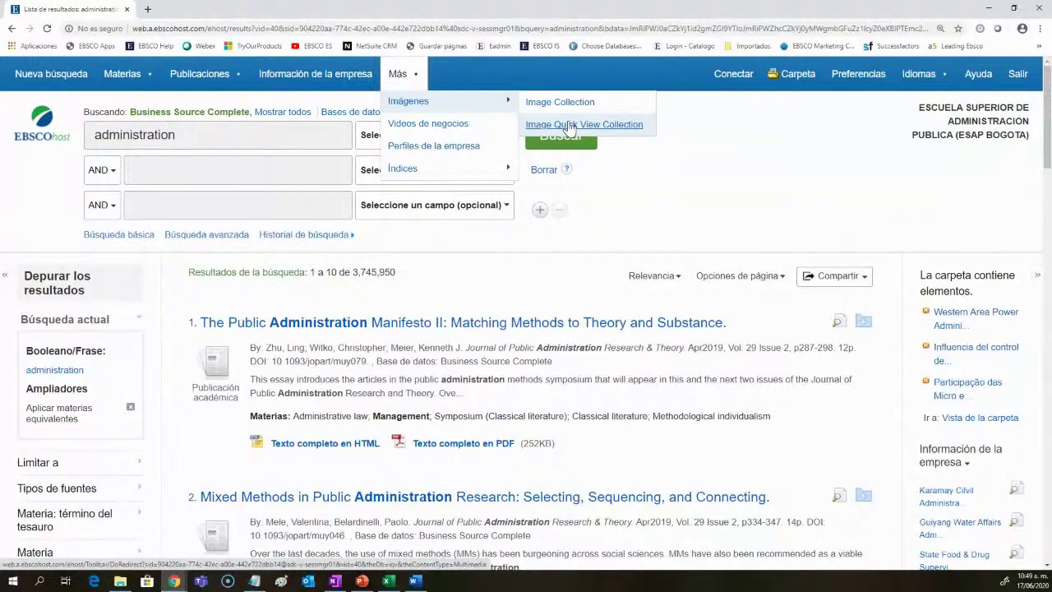
scroll(789, 218, down, 6)
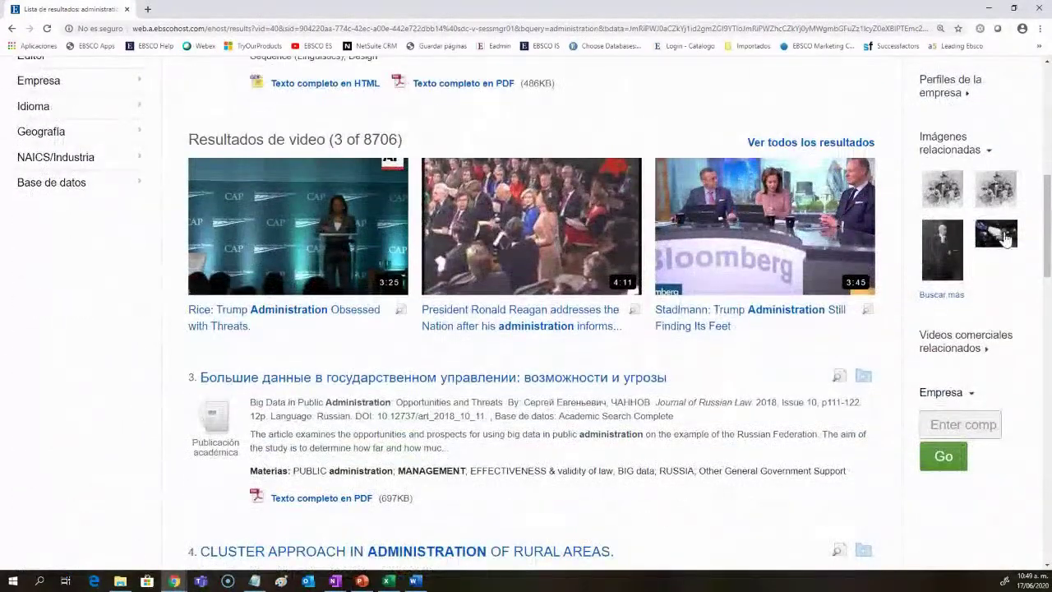
click(992, 236)
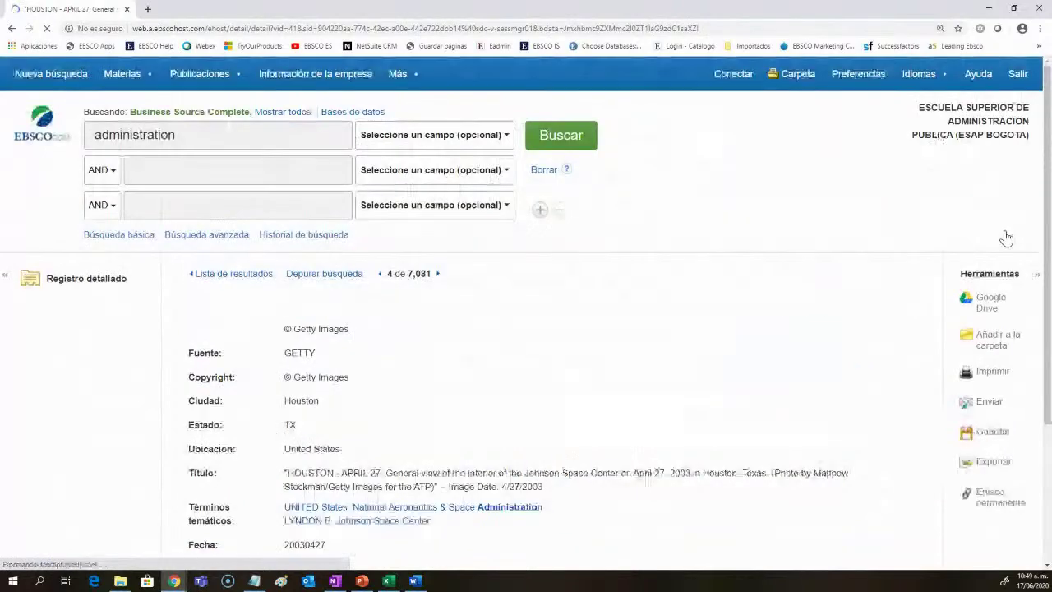
Step: Review the Getty Images source, save the image via Añadir a la carpeta, and return to Lista de resultados
scroll(690, 293, down, 2)
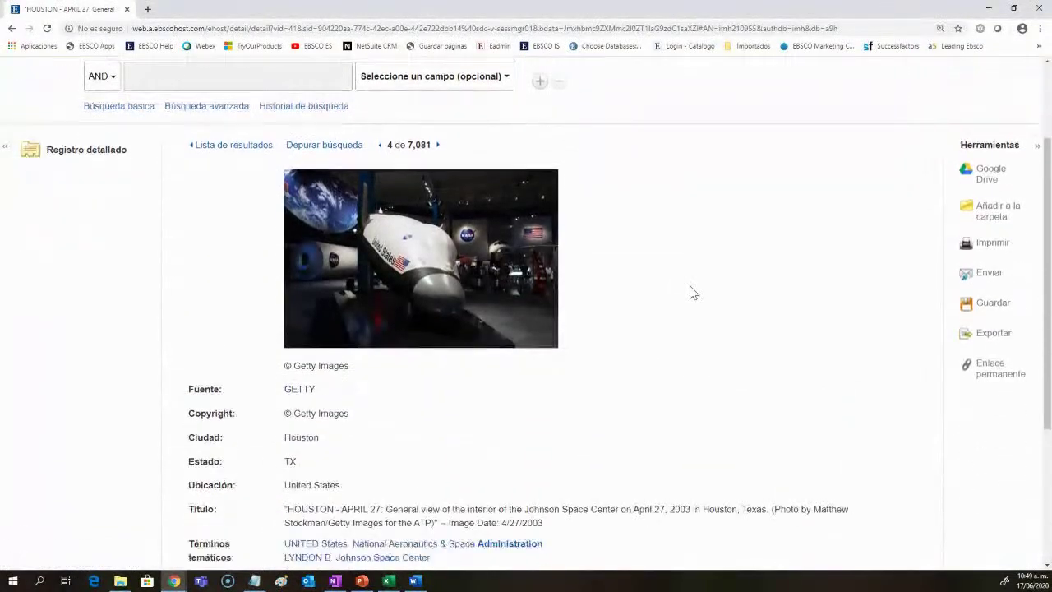
scroll(690, 292, down, 1)
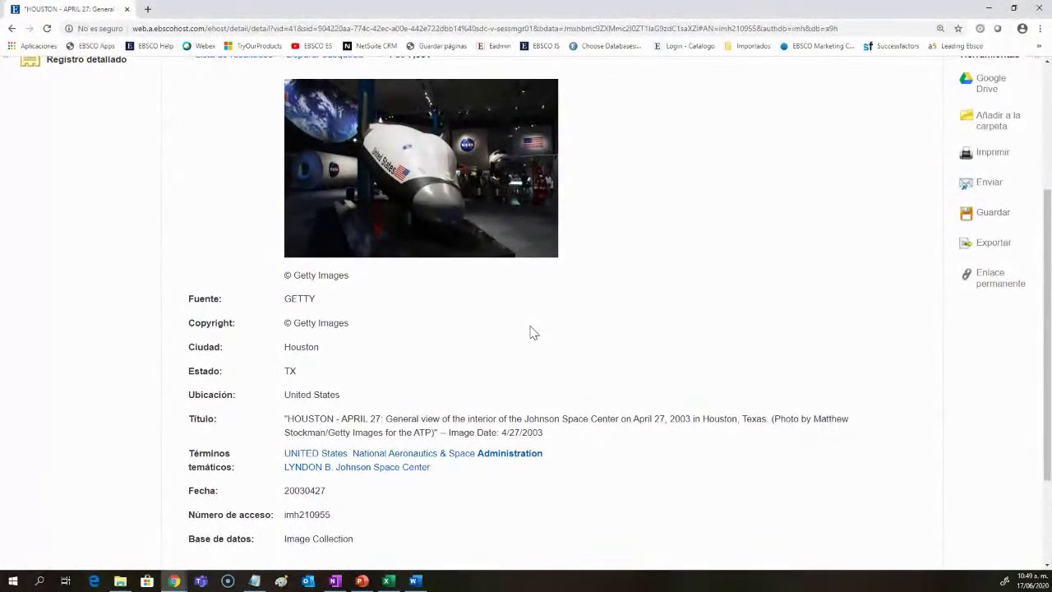
drag(365, 297, 303, 277)
click(306, 366)
scroll(444, 377, down, 1)
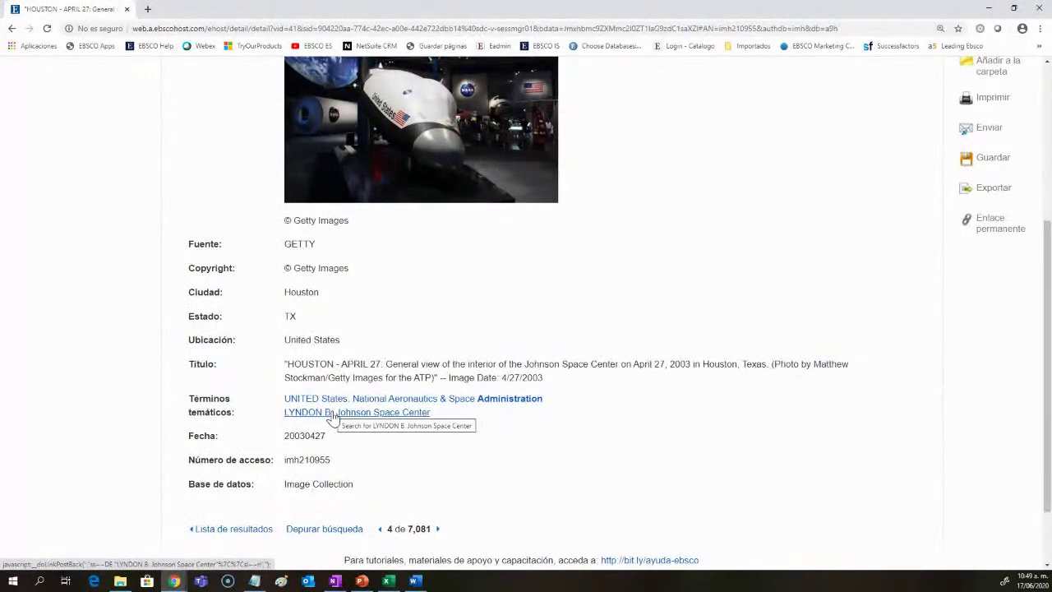
drag(1049, 415, 1049, 327)
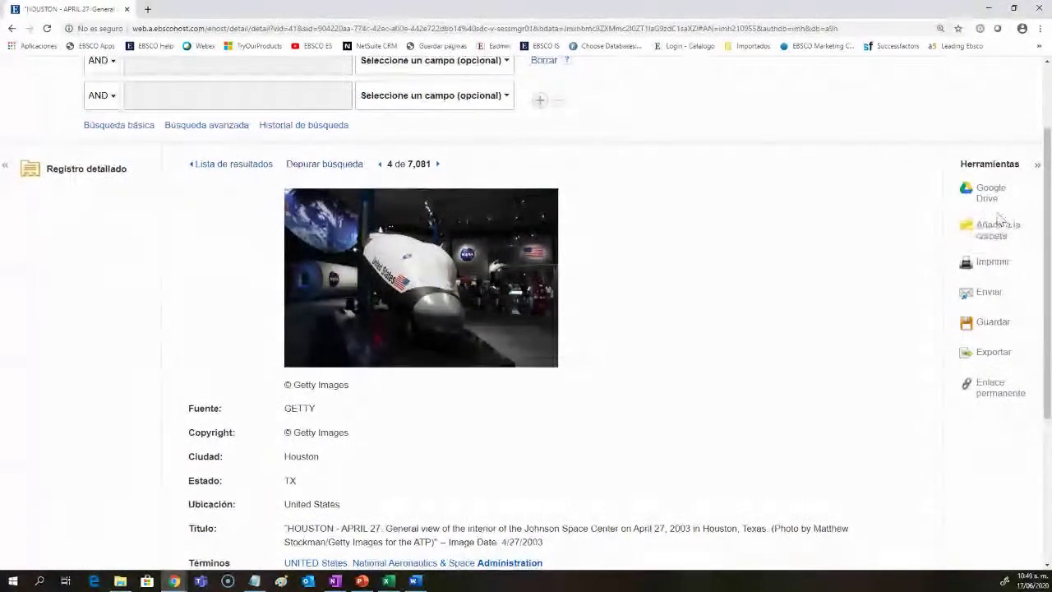
click(995, 232)
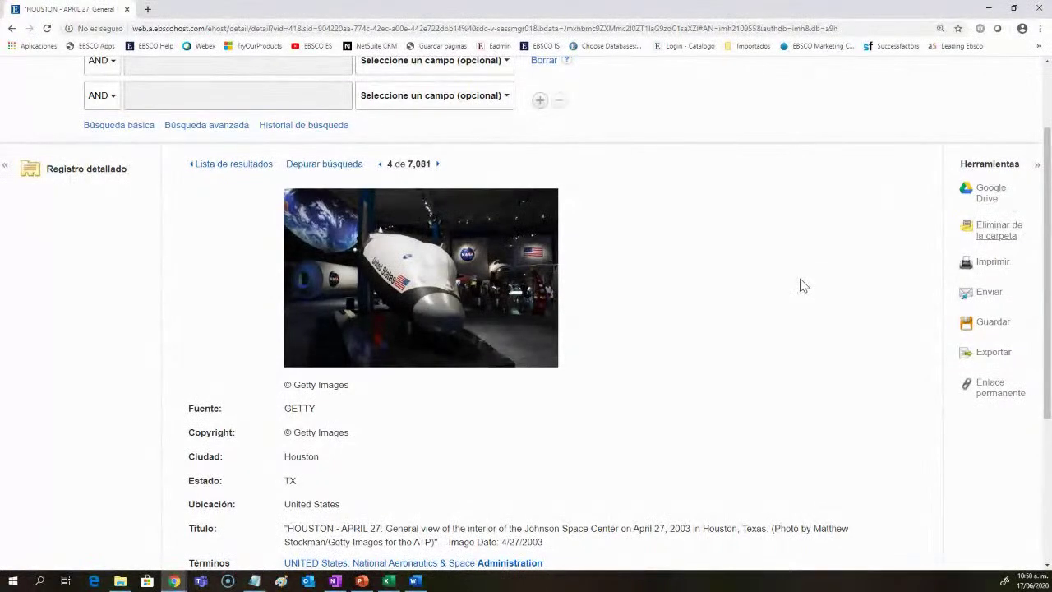
scroll(410, 284, up, 3)
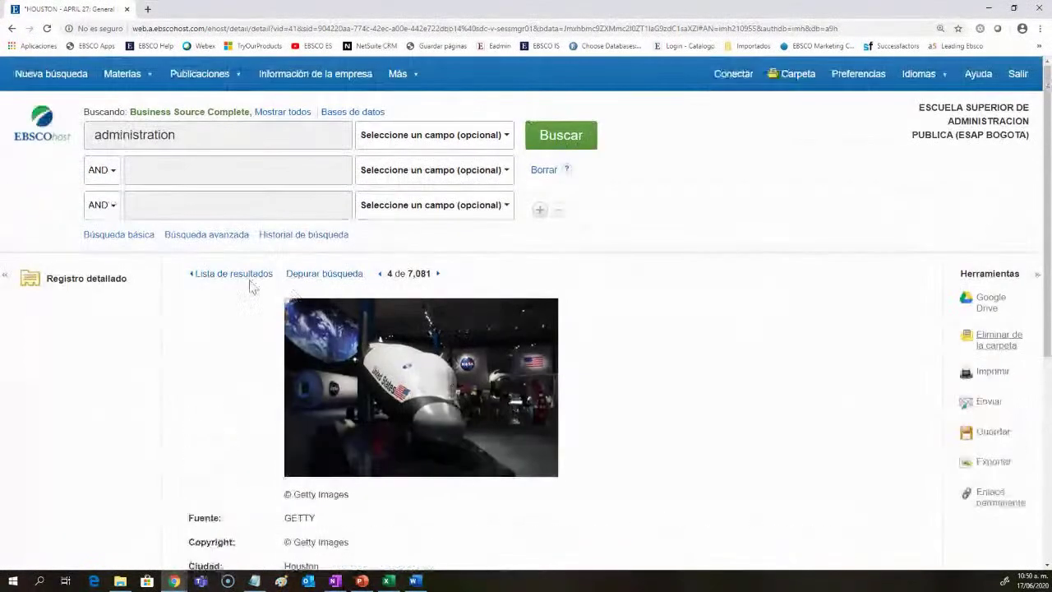
click(243, 280)
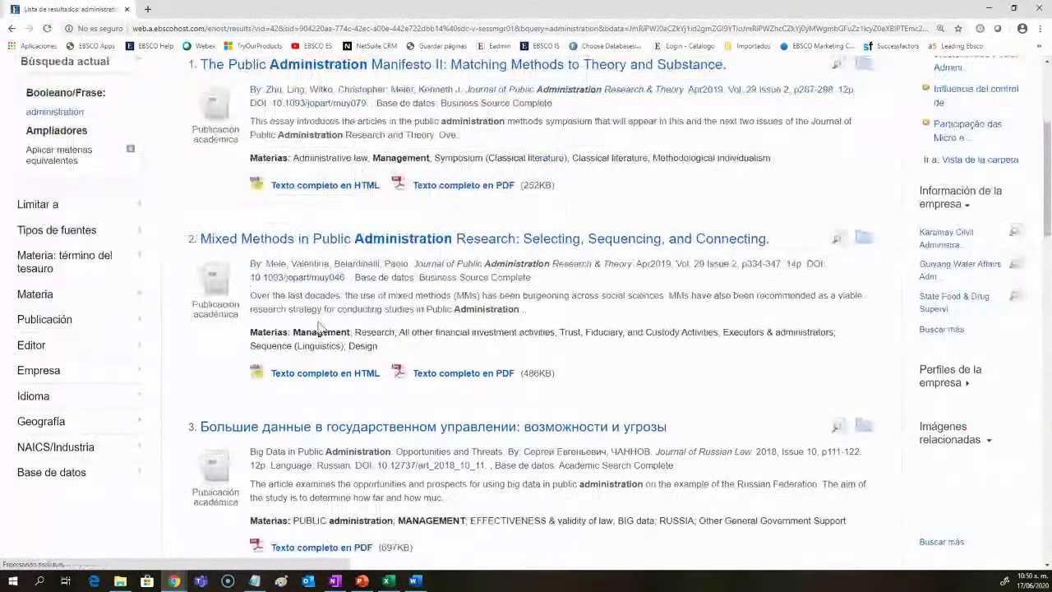
Step: Expand Videos comerciales relacionados and open the 2005 'Harvard FSS: Organizational Learning in the Face of Ambiguous Threats' video
scroll(305, 334, up, 3)
mouse_move(418, 75)
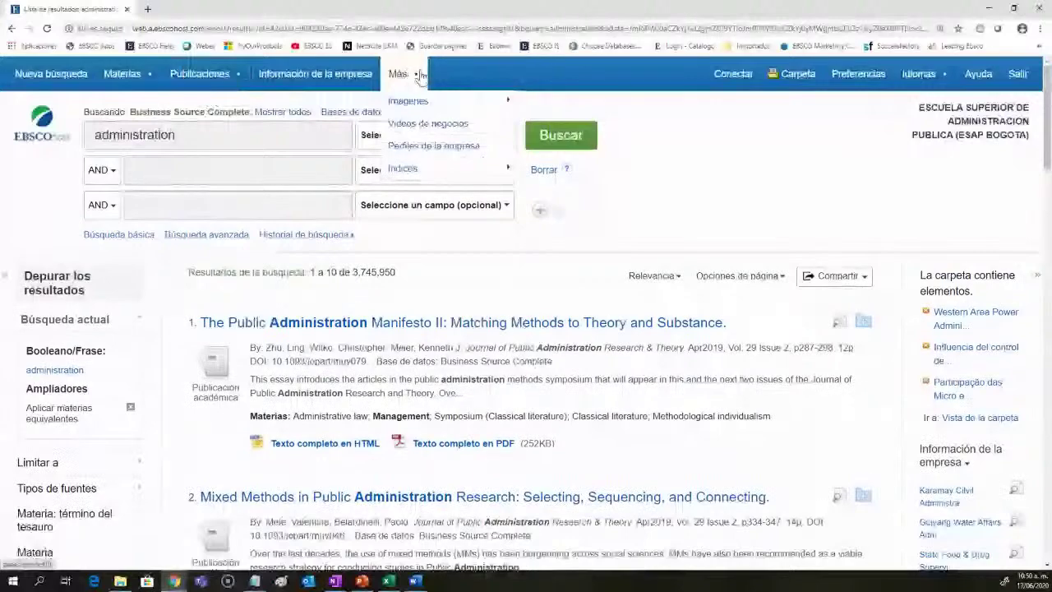
scroll(945, 312, down, 1)
scroll(996, 326, down, 5)
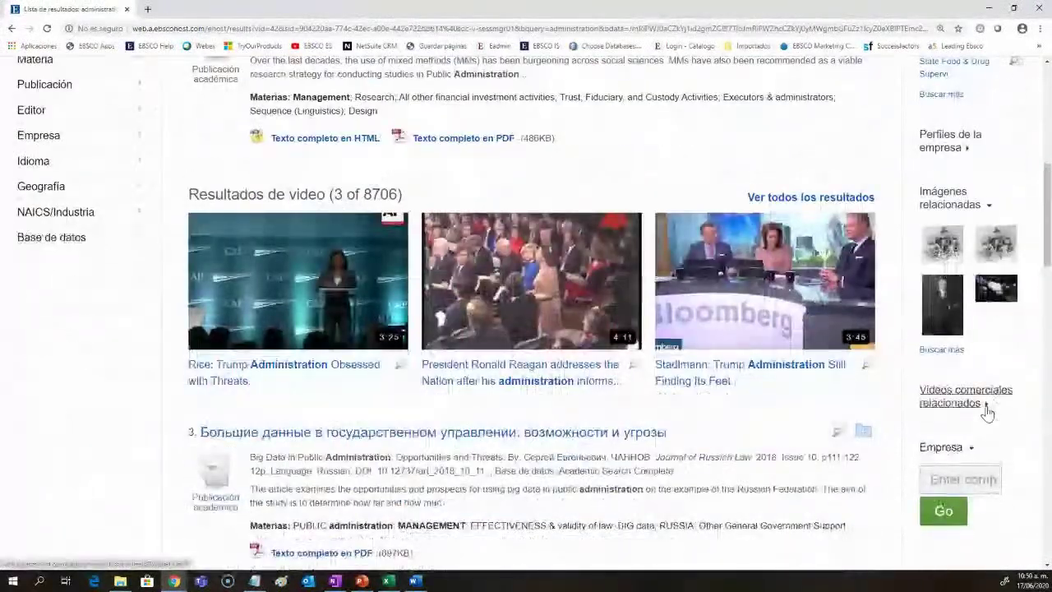
click(986, 405)
scroll(991, 407, down, 2)
click(939, 279)
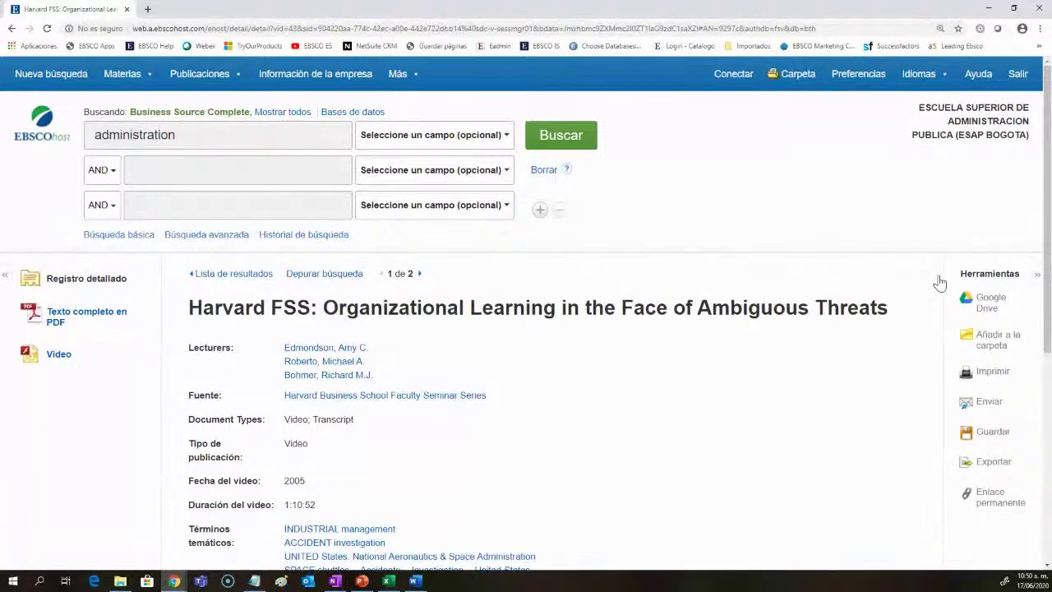
scroll(649, 430, down, 2)
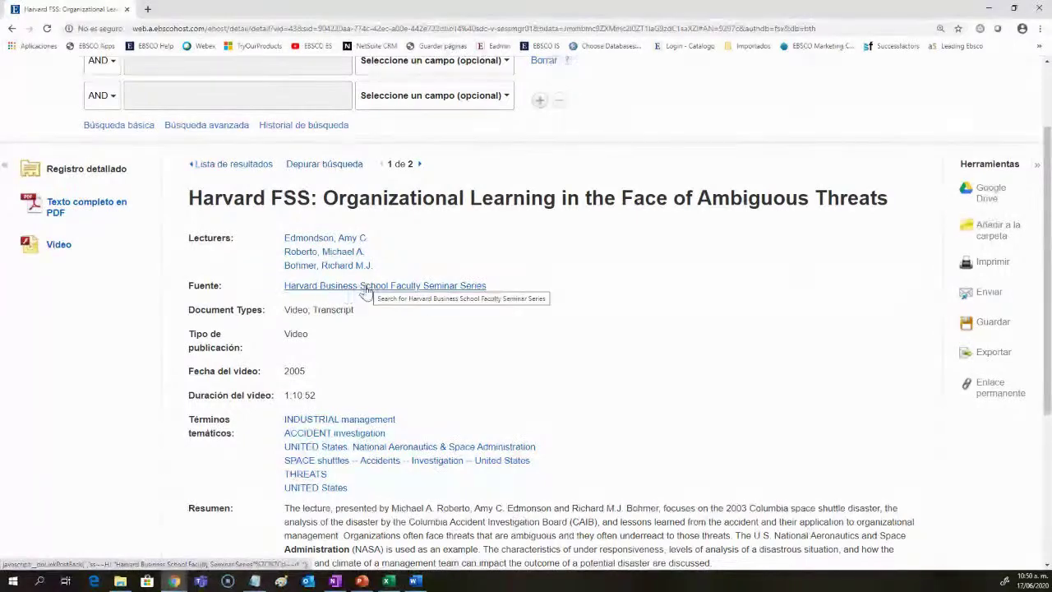
scroll(451, 339, down, 3)
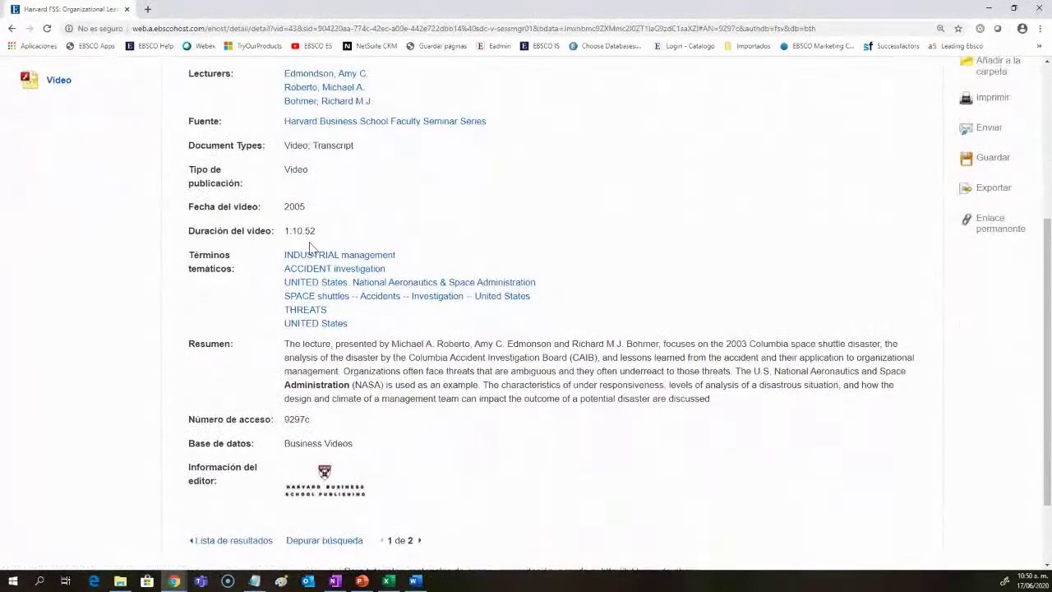
drag(711, 400, 279, 343)
click(317, 375)
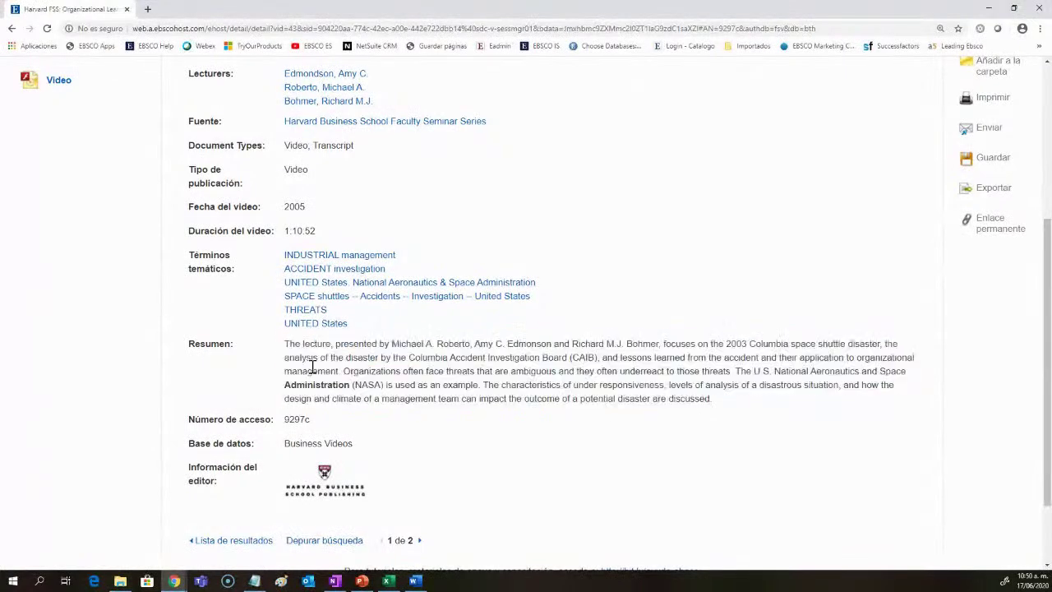
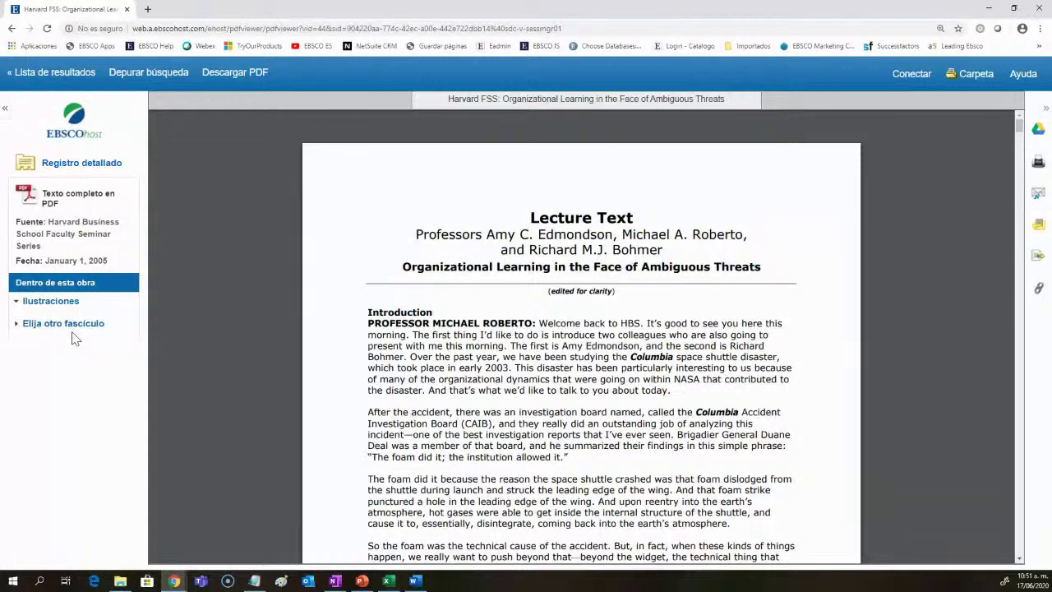
Step: Return from the Harvard lecture PDF to the 'administration' results list
click(56, 73)
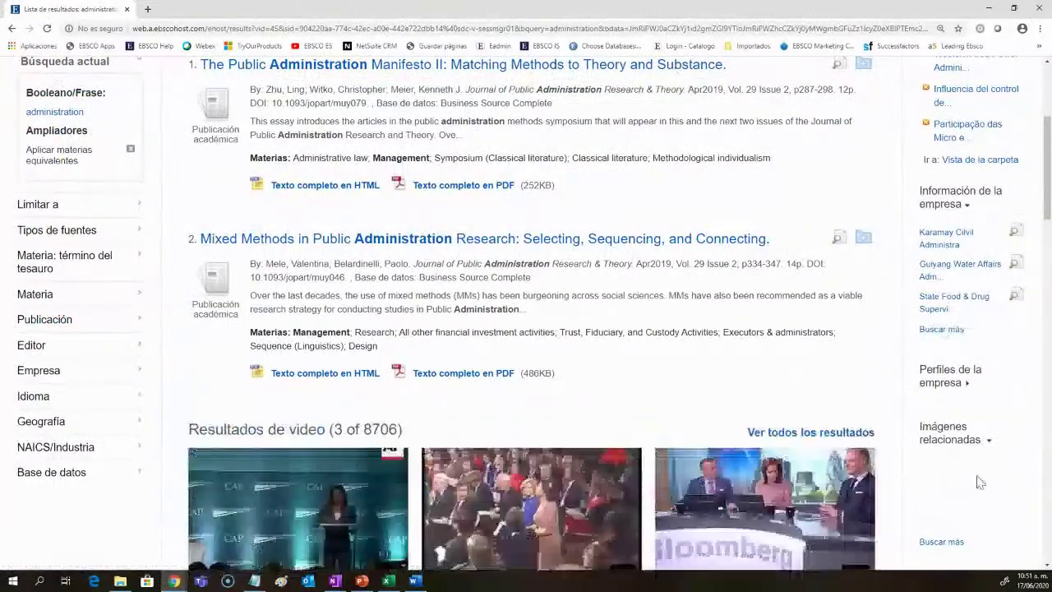
Step: Check the third row's field choices, then open the Academic Search Complete Subject Terms thesaurus
scroll(982, 481, up, 3)
scroll(982, 477, down, 2)
scroll(982, 476, up, 3)
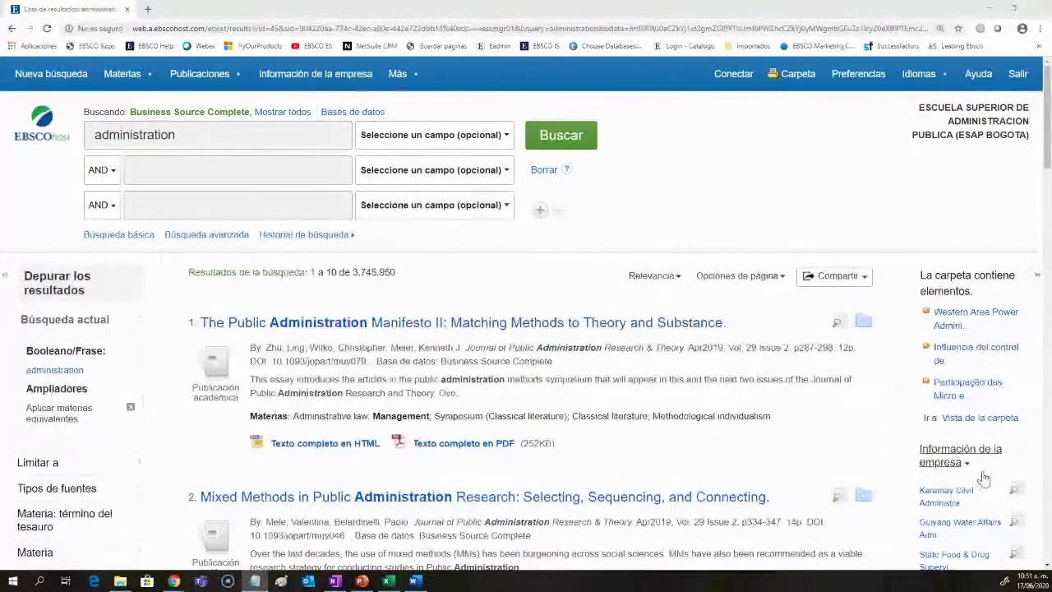
mouse_move(140, 75)
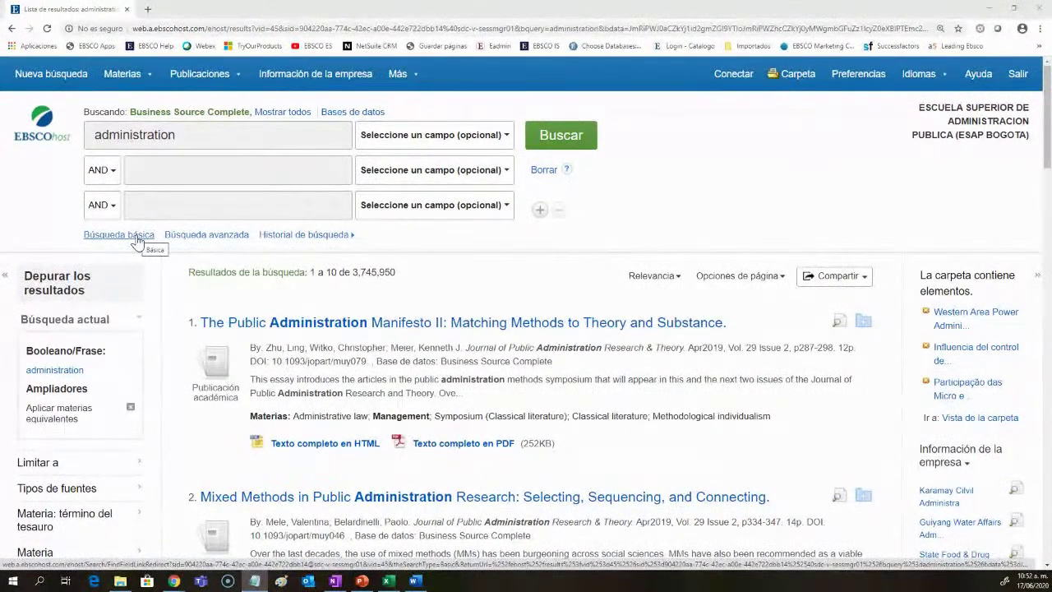
click(444, 212)
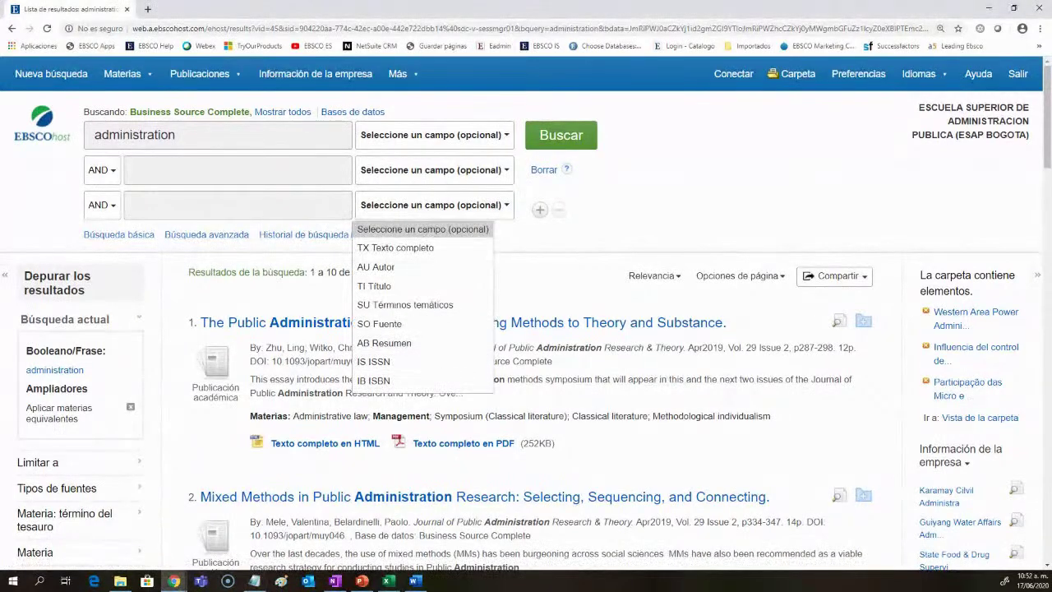
mouse_move(181, 74)
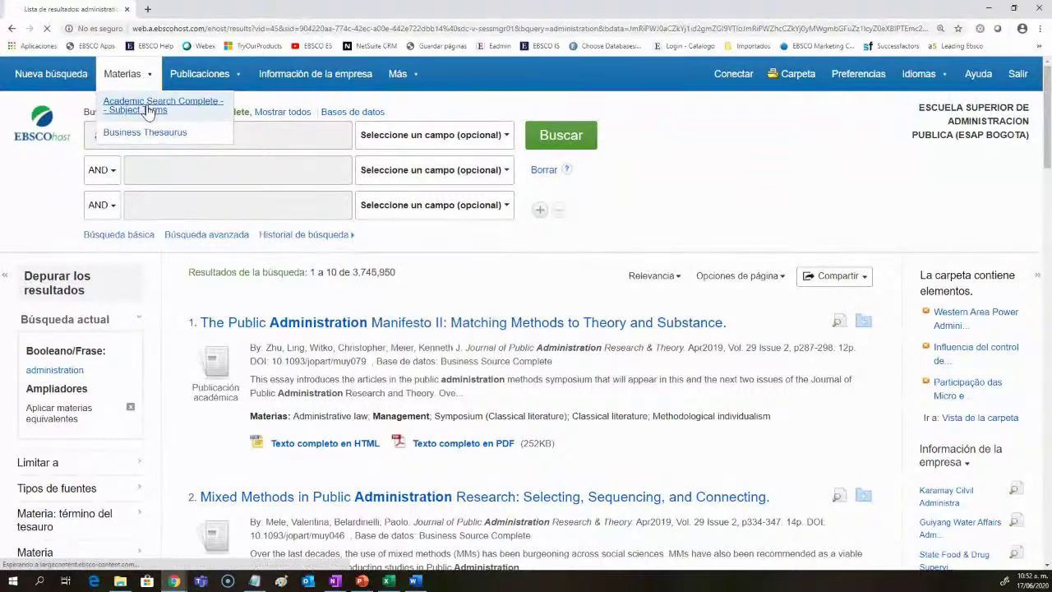
click(148, 109)
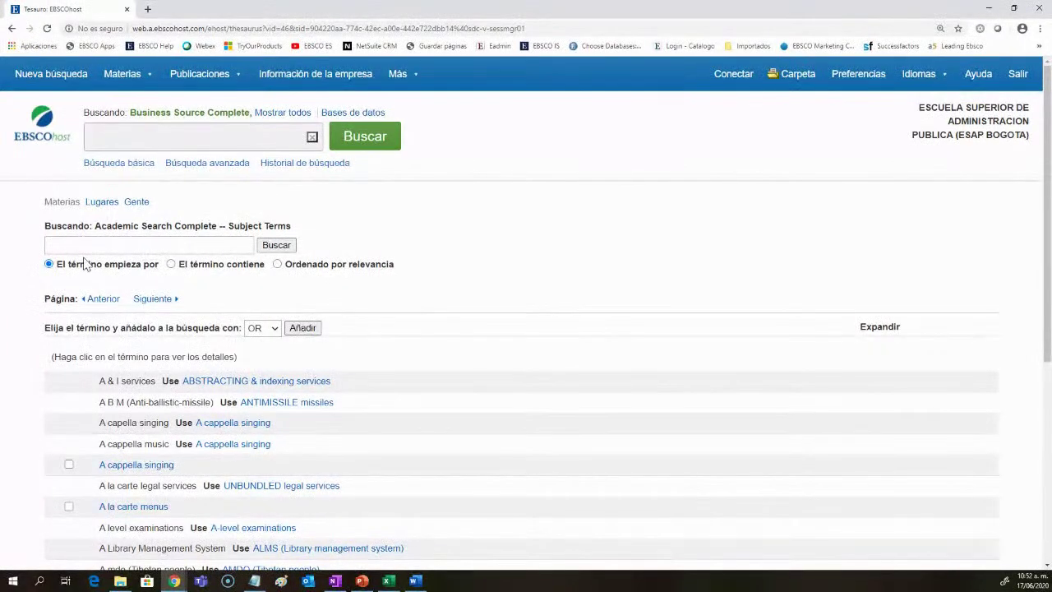
Step: Point out the thesaurus matching modes: begins with, contains, and relevance
drag(159, 273, 105, 269)
drag(265, 270, 232, 268)
drag(398, 269, 316, 271)
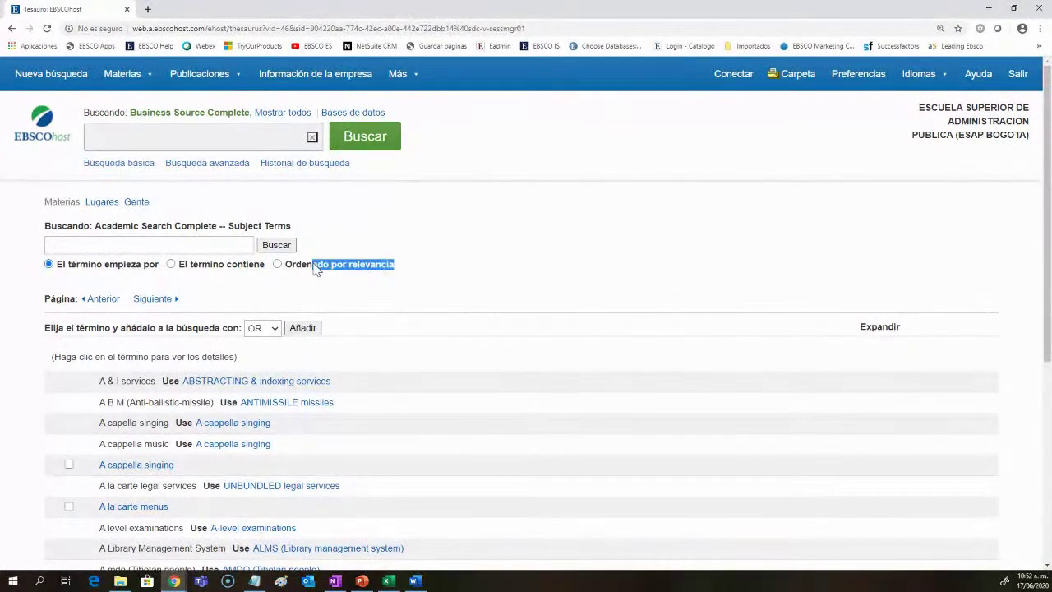
click(501, 292)
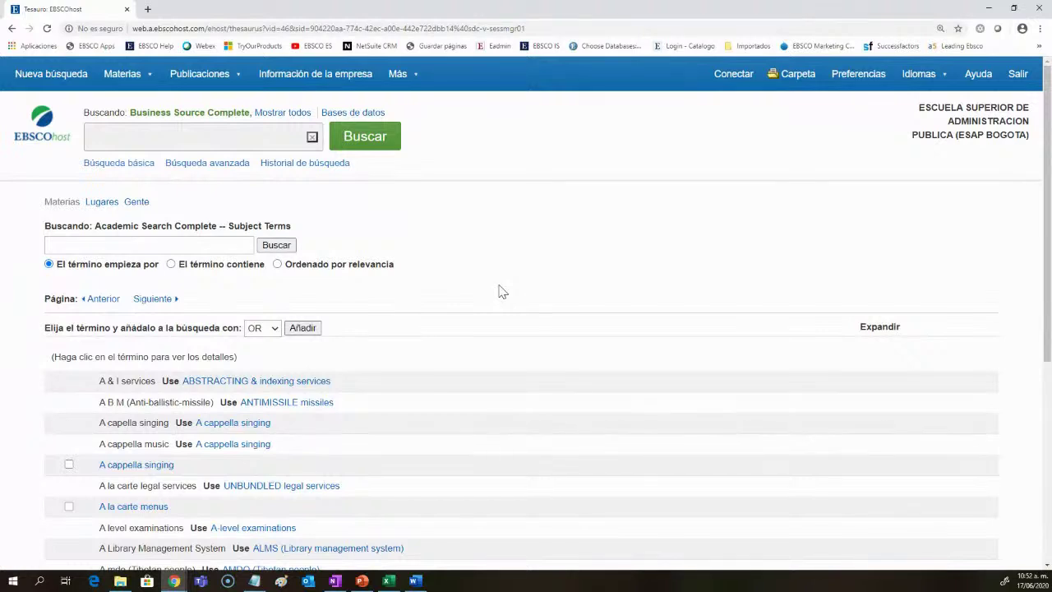
Step: Highlight the Academic Search Complete database name and go to the subject-terms search box
drag(211, 231, 95, 232)
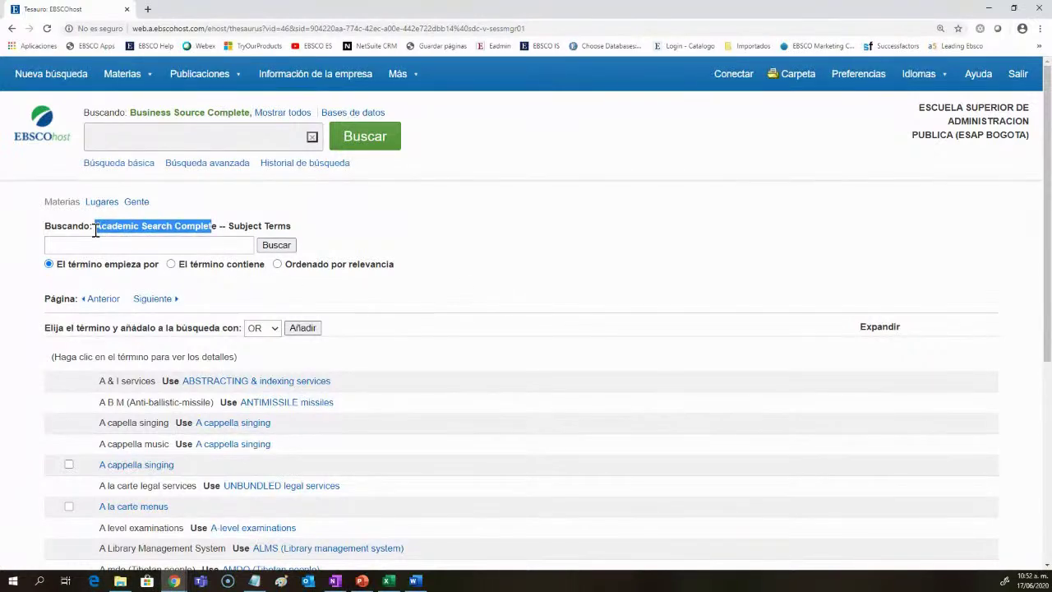
mouse_move(127, 76)
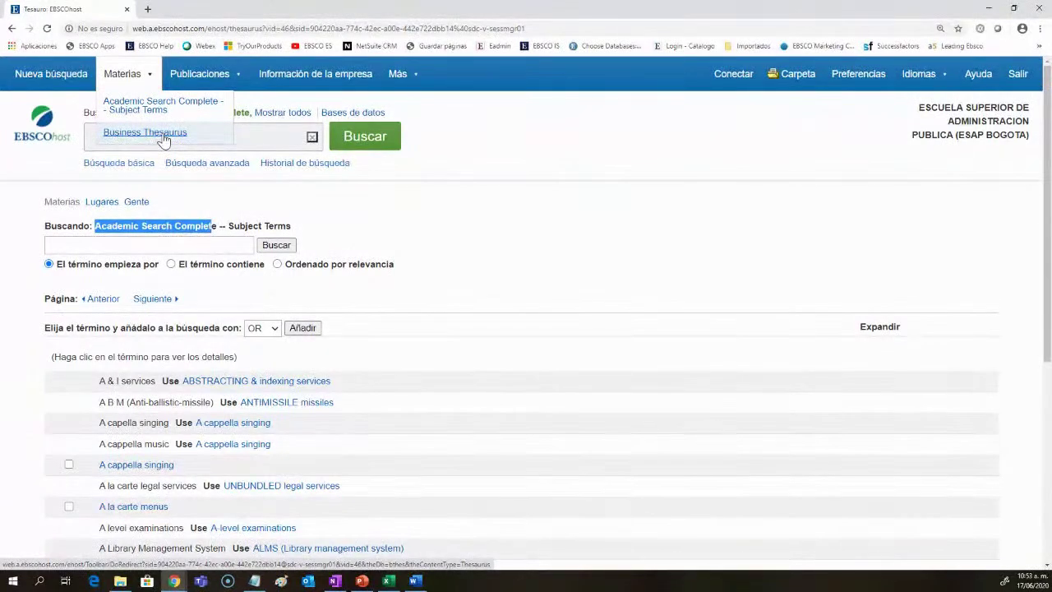
click(208, 225)
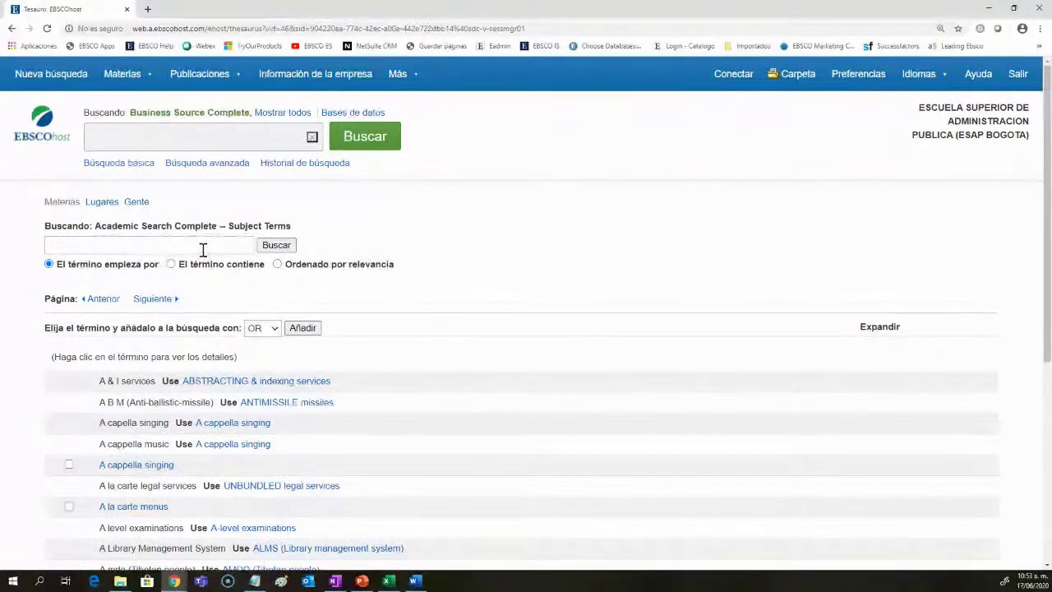
click(203, 248)
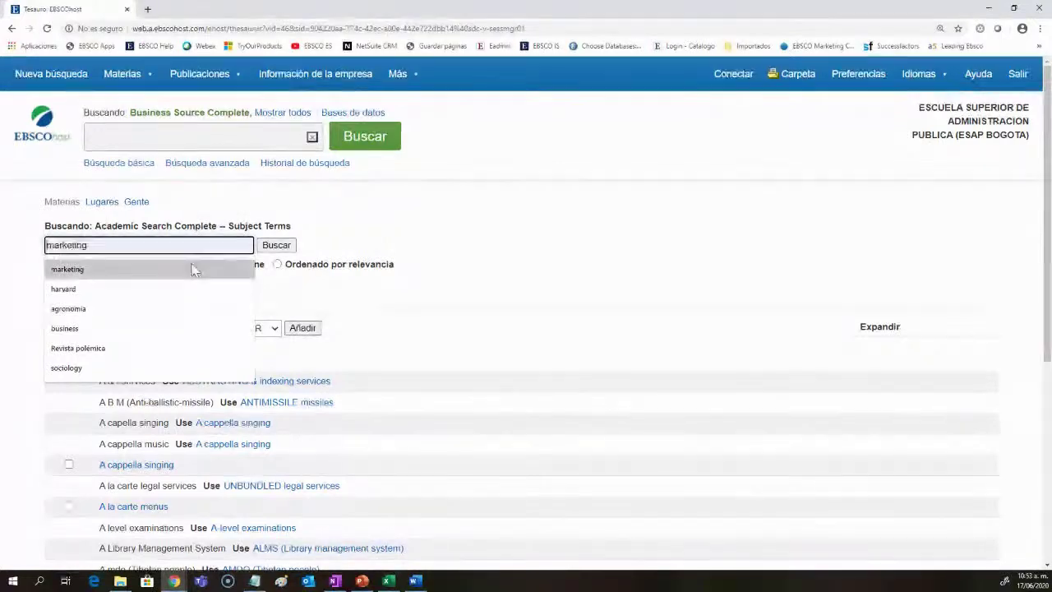
Step: Replace 'marketing' with 'politics' in the thesaurus box and look it up
click(192, 269)
drag(88, 245, 46, 245)
text(p)
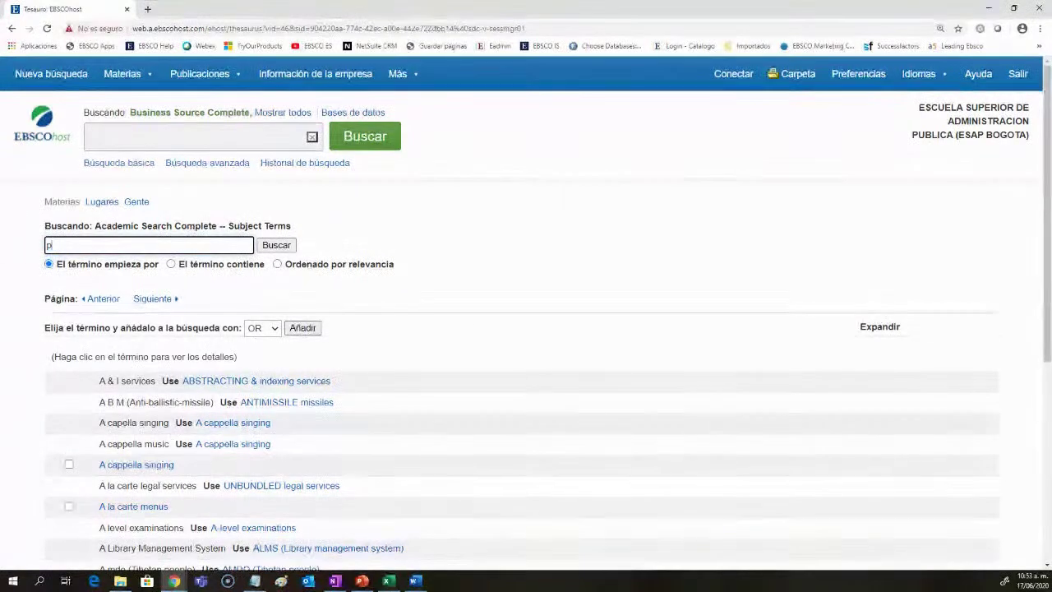
text(olitics)
key(Return)
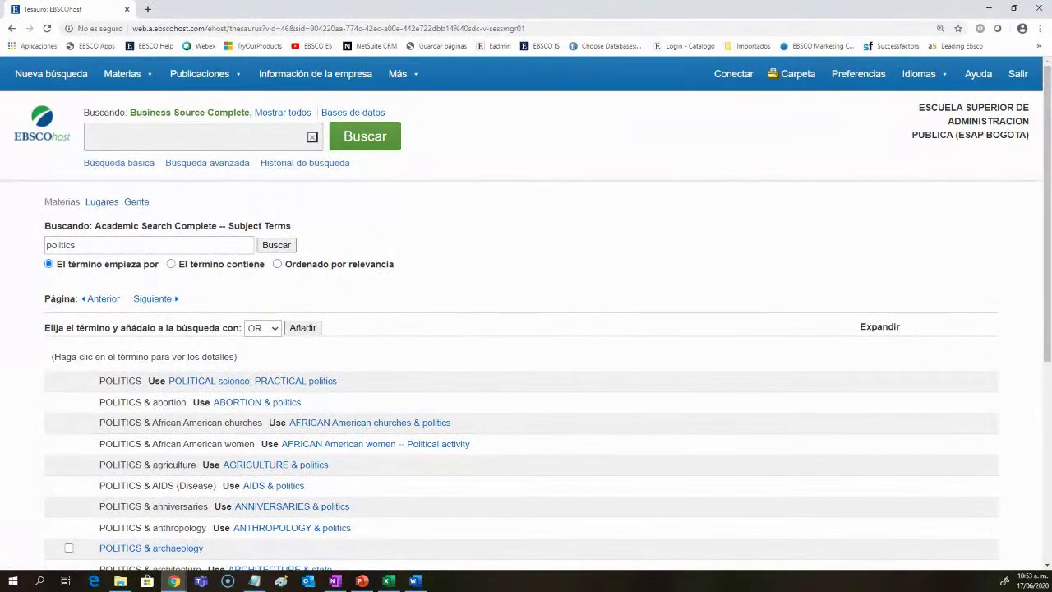
scroll(396, 389, down, 2)
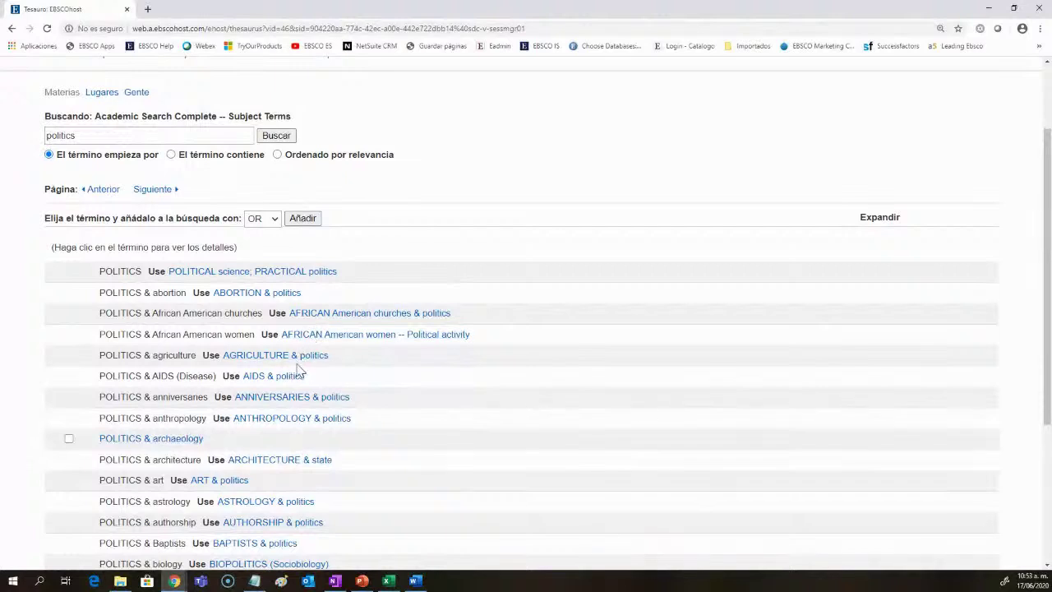
scroll(287, 431, up, 1)
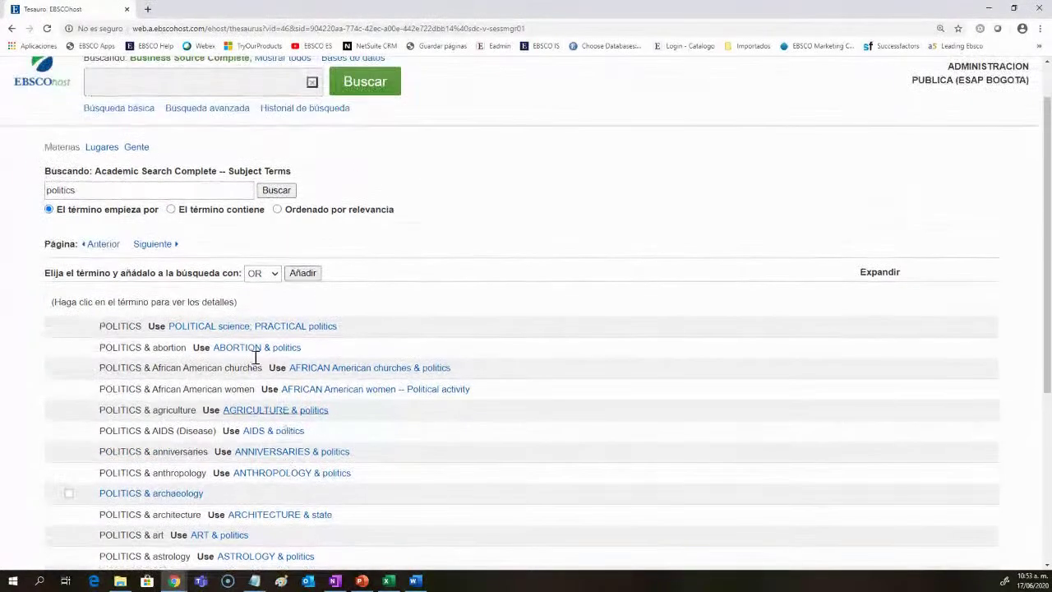
drag(97, 190, 48, 191)
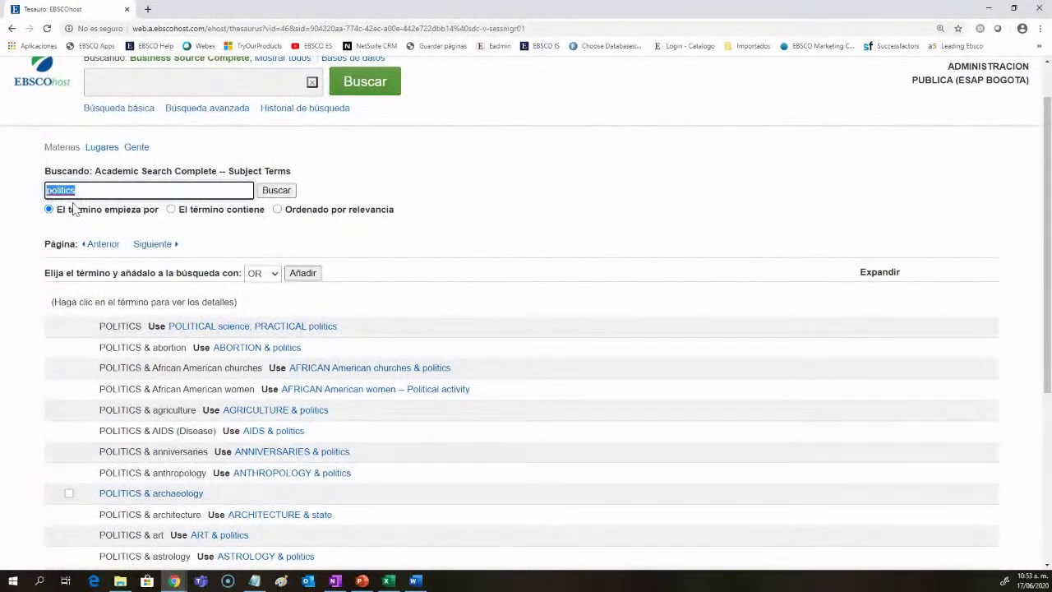
Step: Rerun the politics lookup by relevance, then contains, then back to begins-with matching
click(280, 210)
click(276, 194)
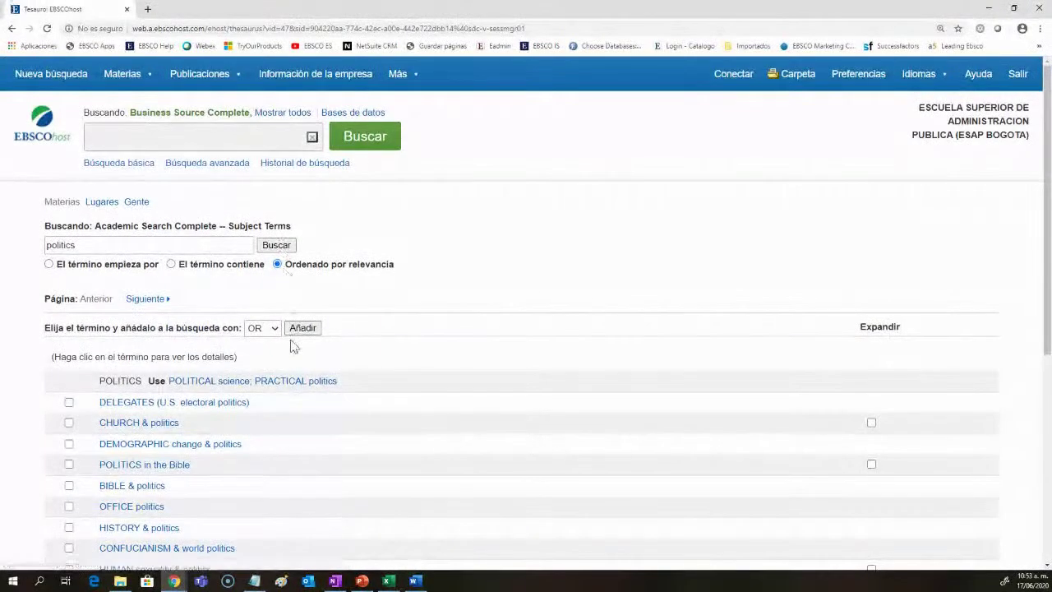
scroll(292, 343, down, 1)
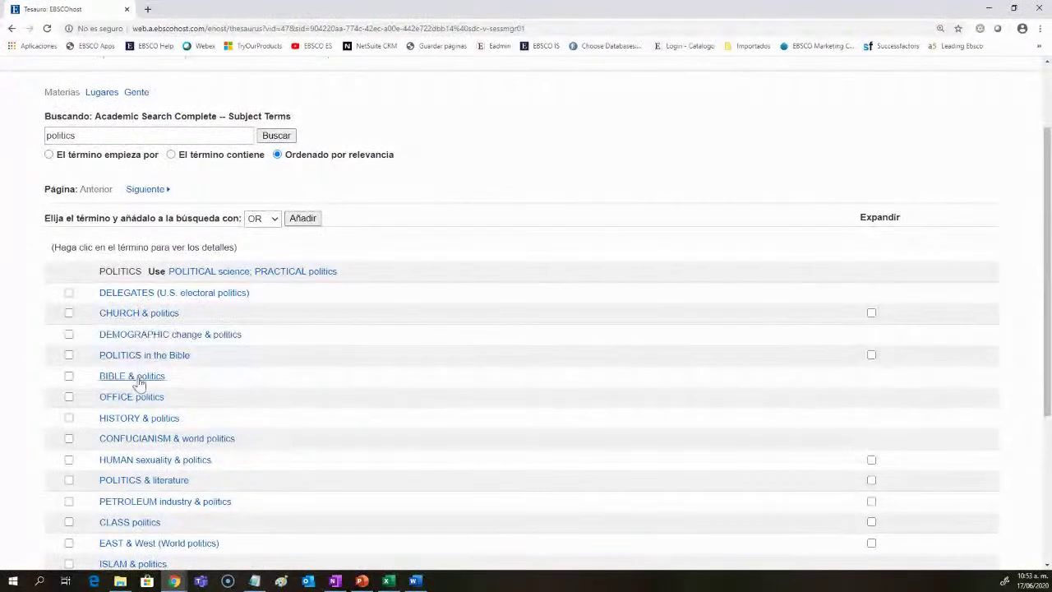
scroll(292, 459, up, 1)
click(238, 210)
click(265, 193)
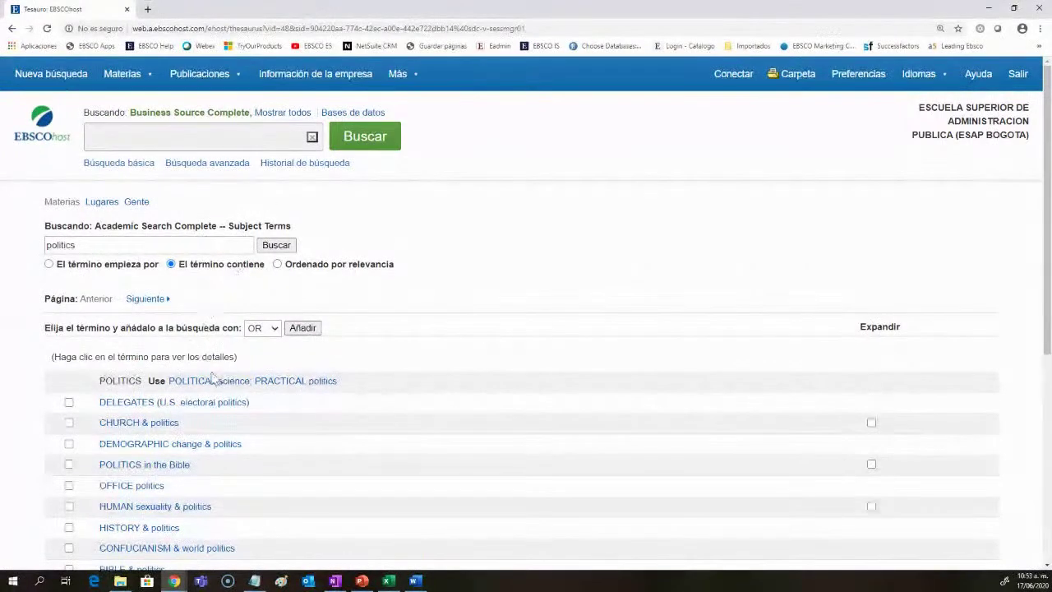
click(53, 264)
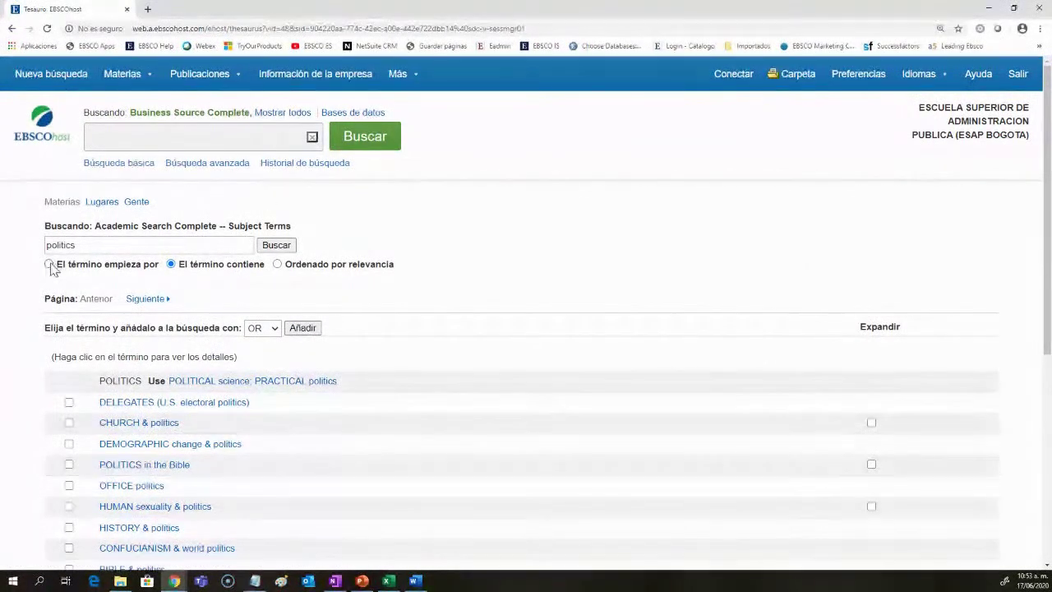
click(273, 247)
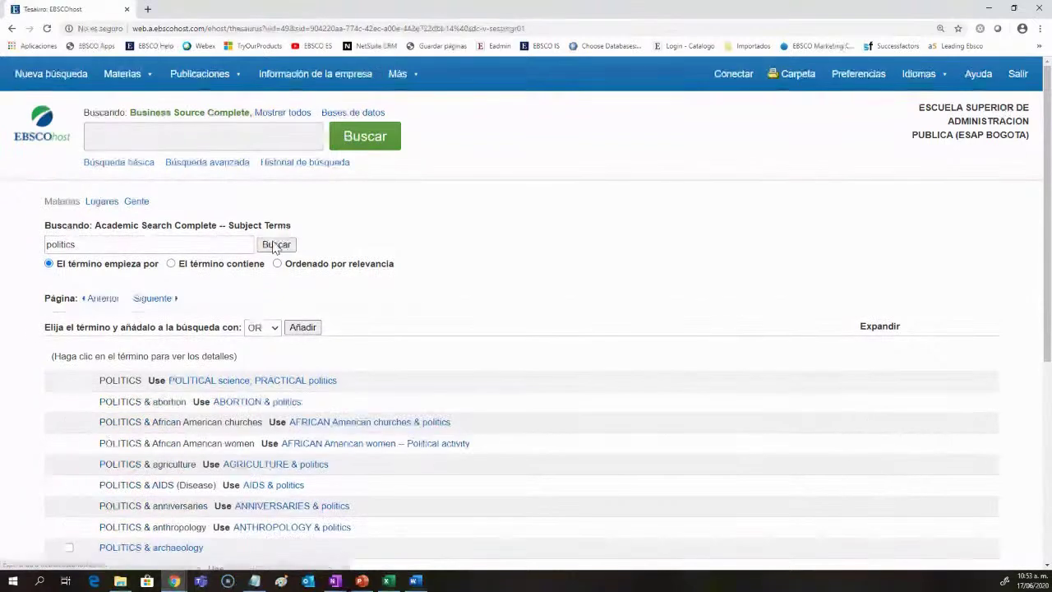
Step: Keep OR as the operator for combining selected terms
click(267, 330)
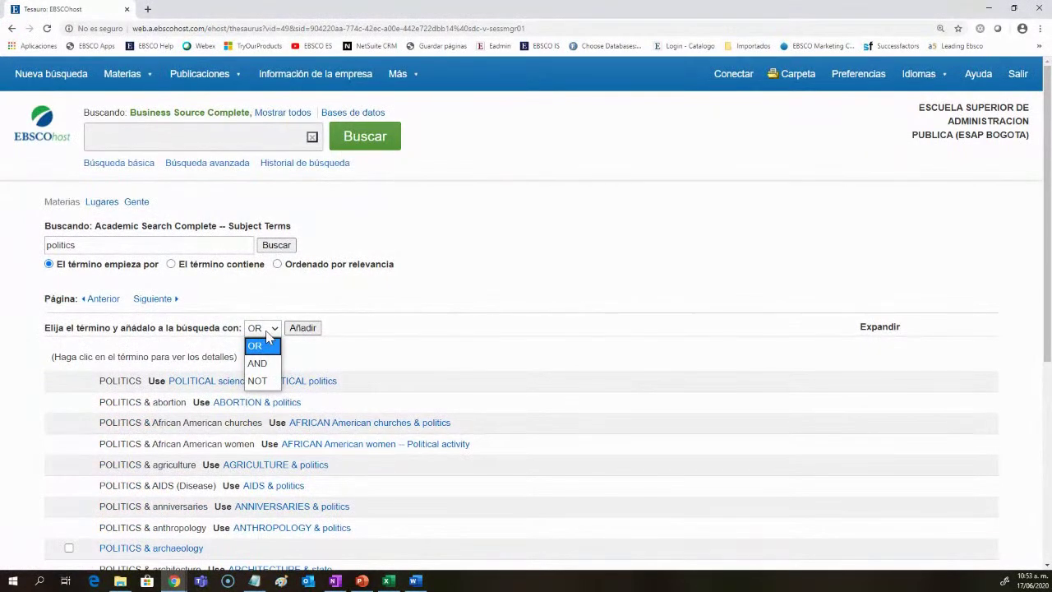
click(266, 332)
scroll(261, 335, down, 1)
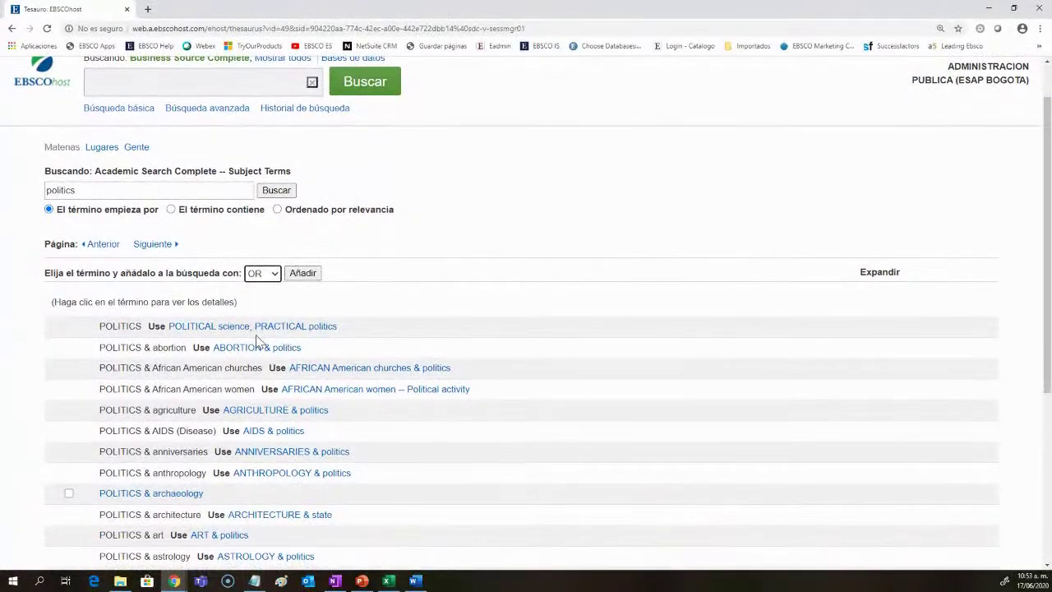
scroll(266, 483, down, 1)
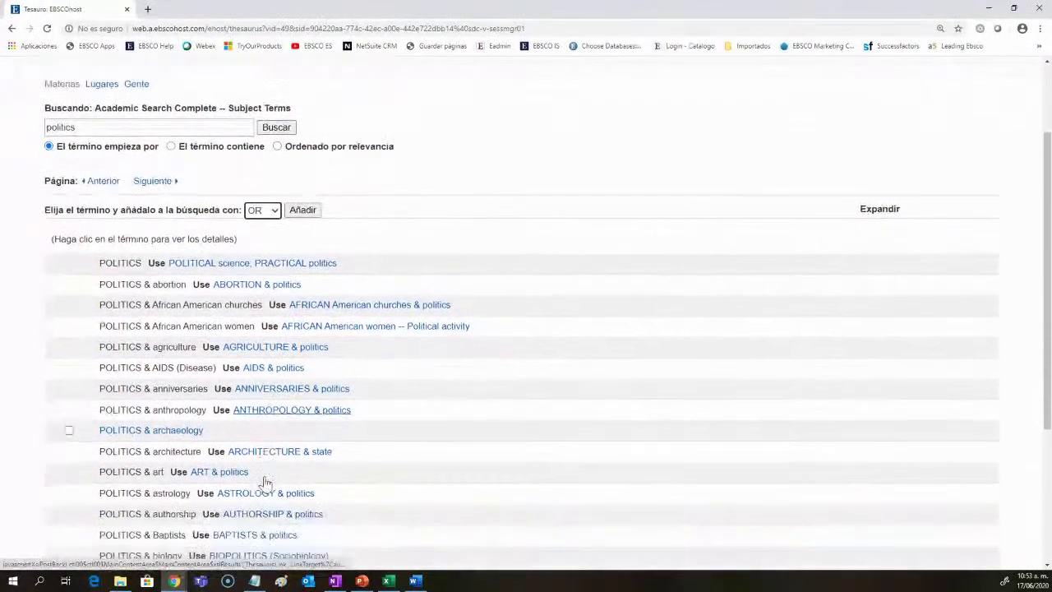
scroll(298, 436, down, 2)
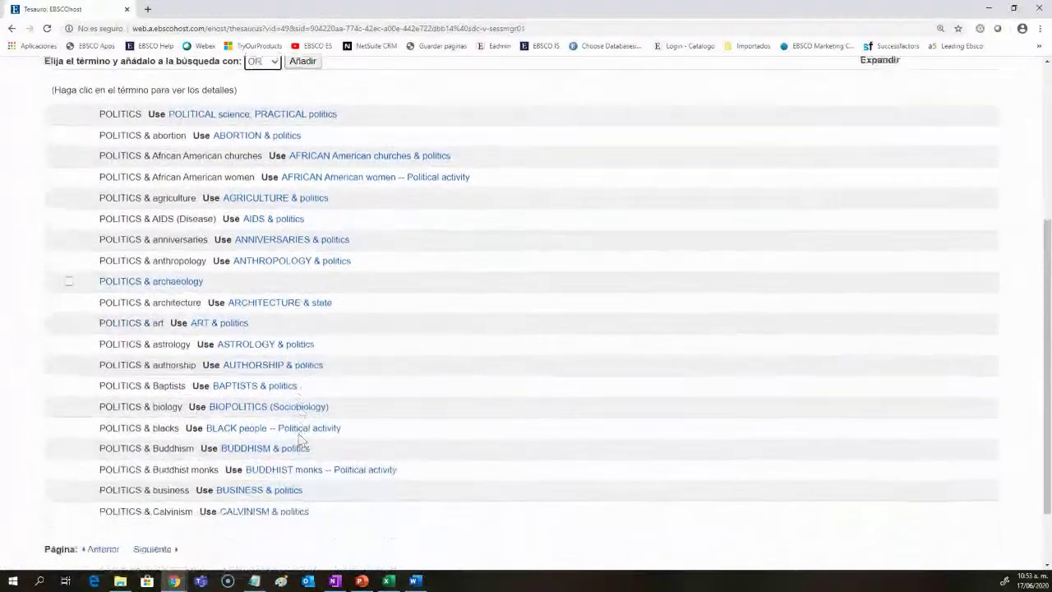
scroll(298, 443, down, 1)
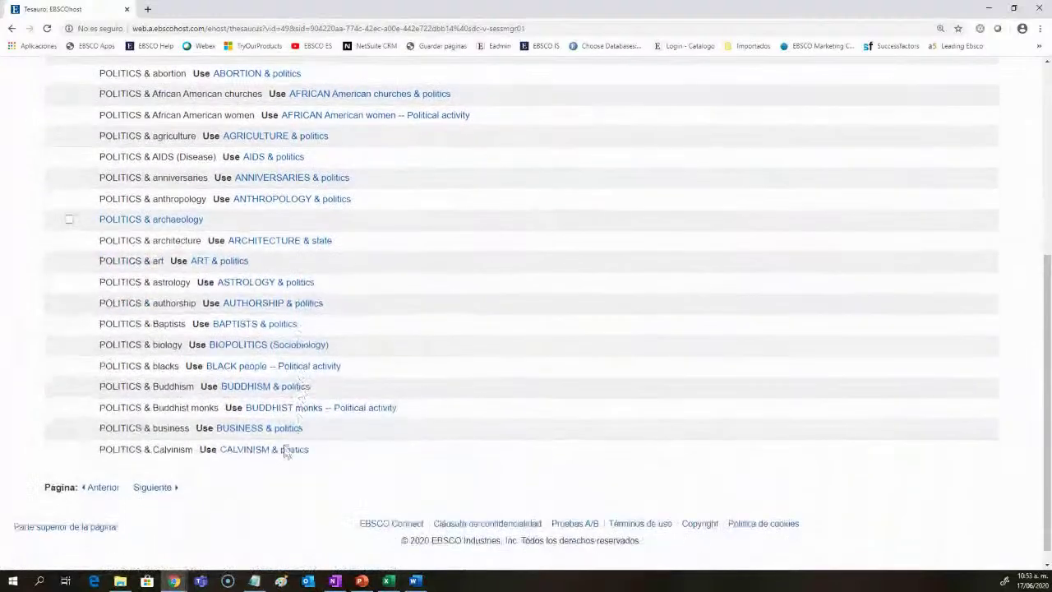
Step: Page forward twice through the POLITICS terms list
click(149, 490)
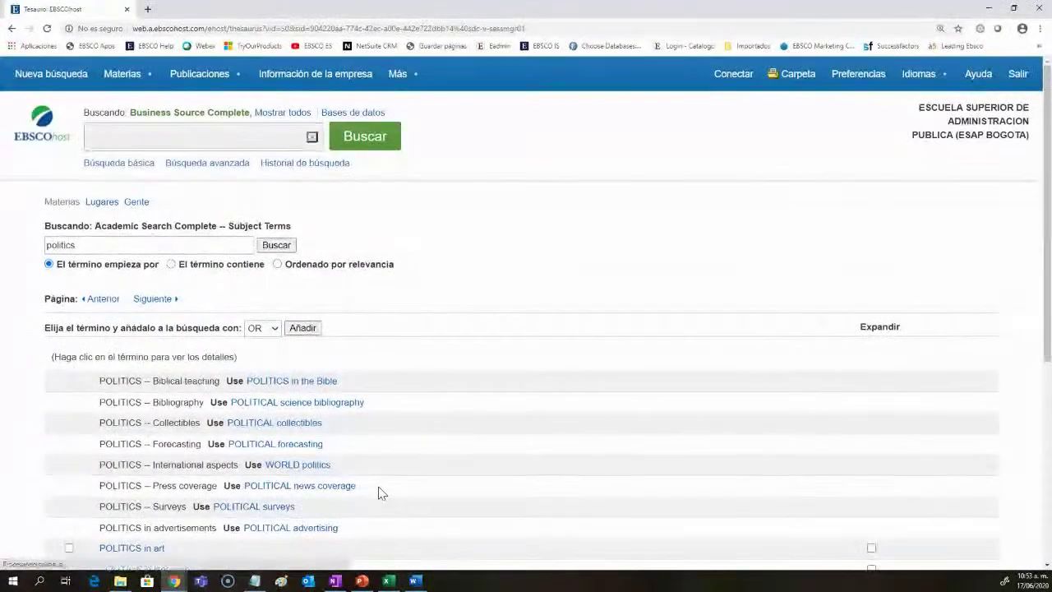
scroll(380, 492, down, 2)
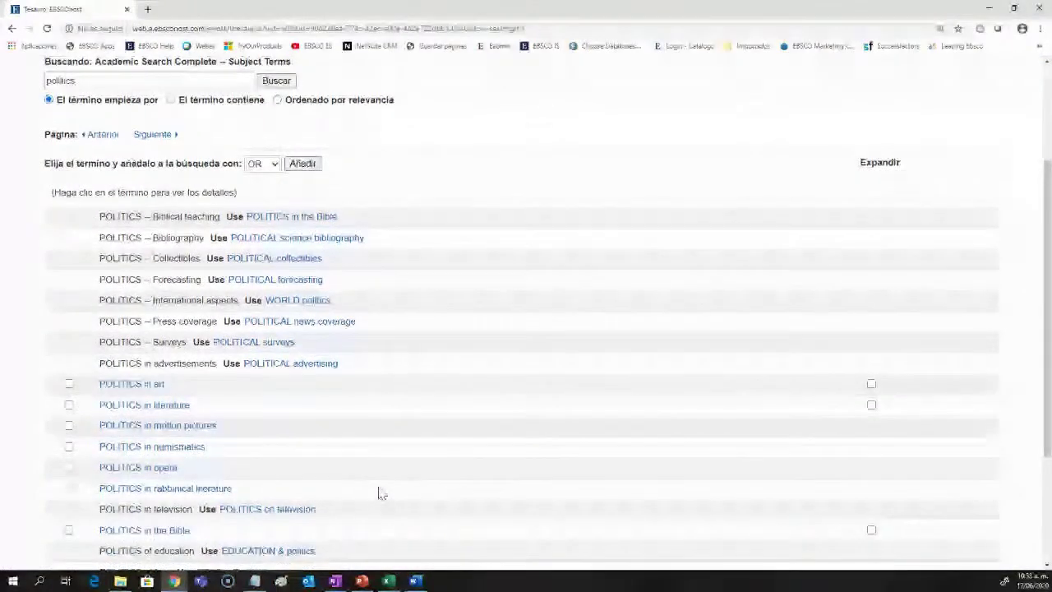
scroll(380, 492, down, 2)
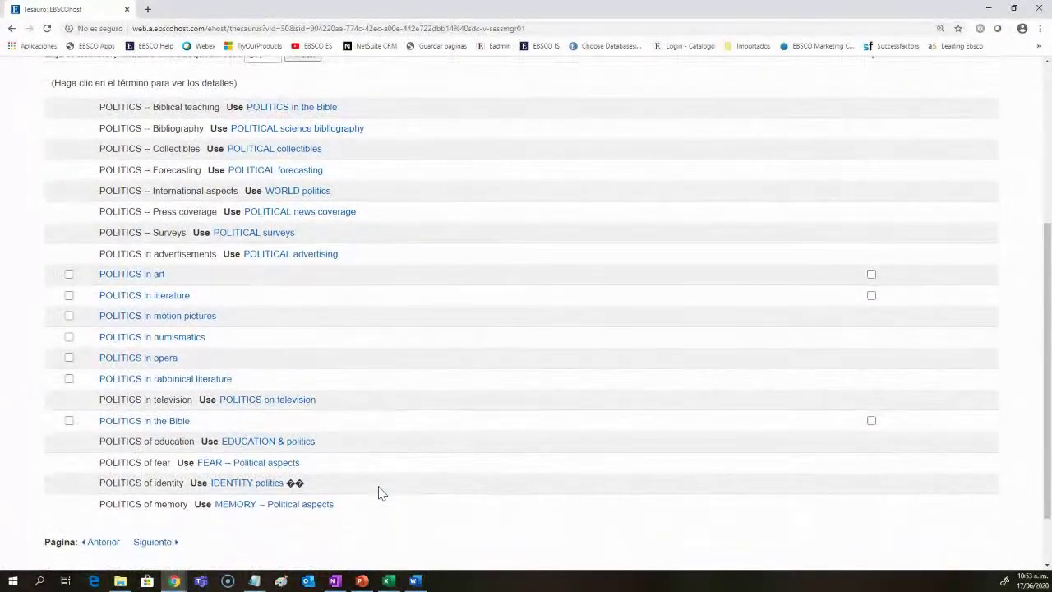
click(156, 544)
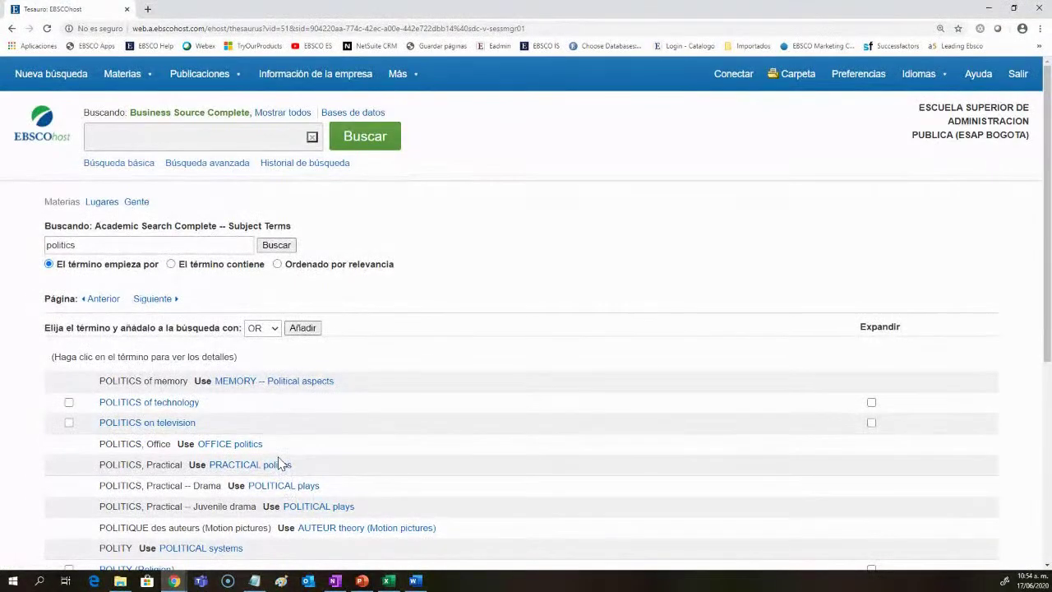
scroll(280, 464, down, 1)
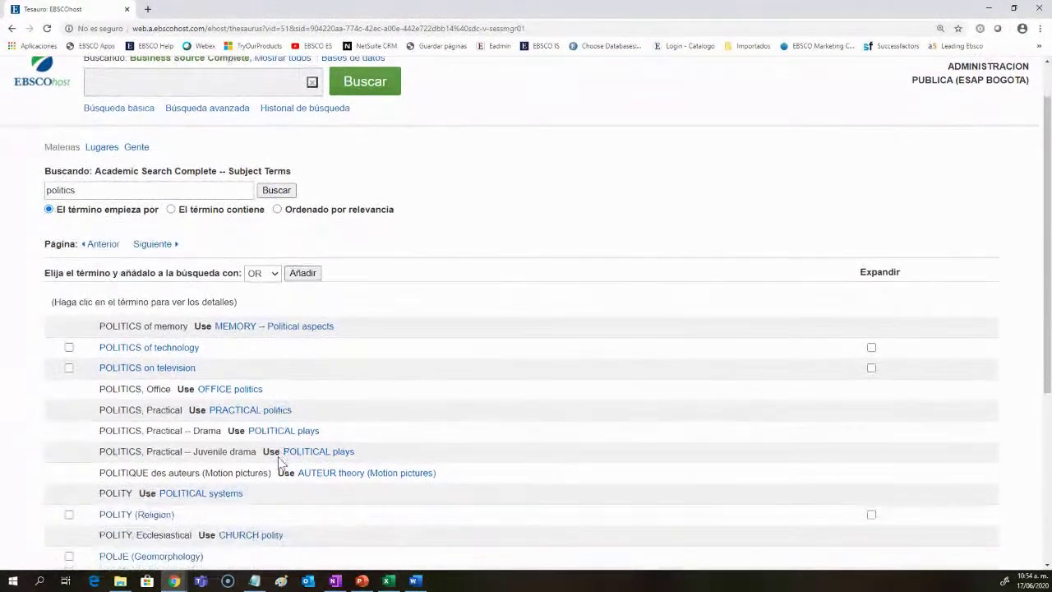
scroll(279, 464, down, 1)
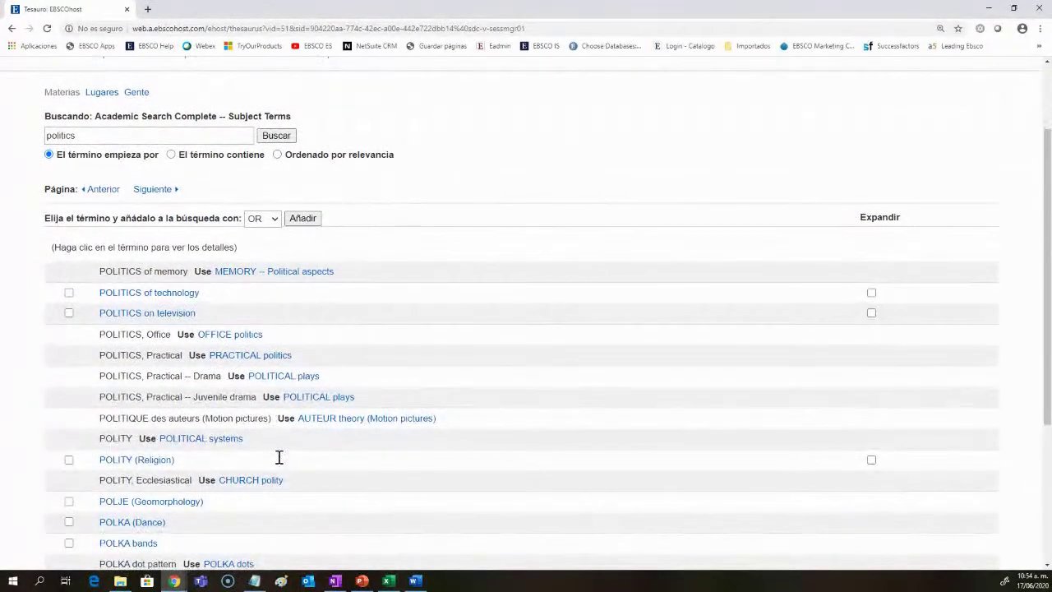
scroll(279, 457, down, 2)
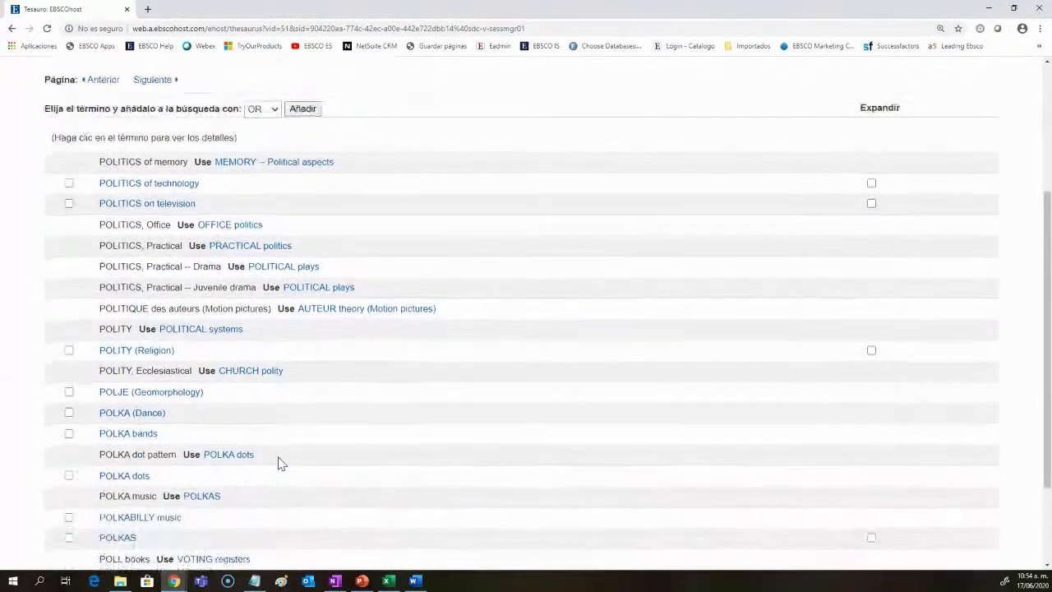
scroll(278, 463, down, 3)
Step: Page back twice to the POLITICS & terms and open POLITICS & war
click(99, 470)
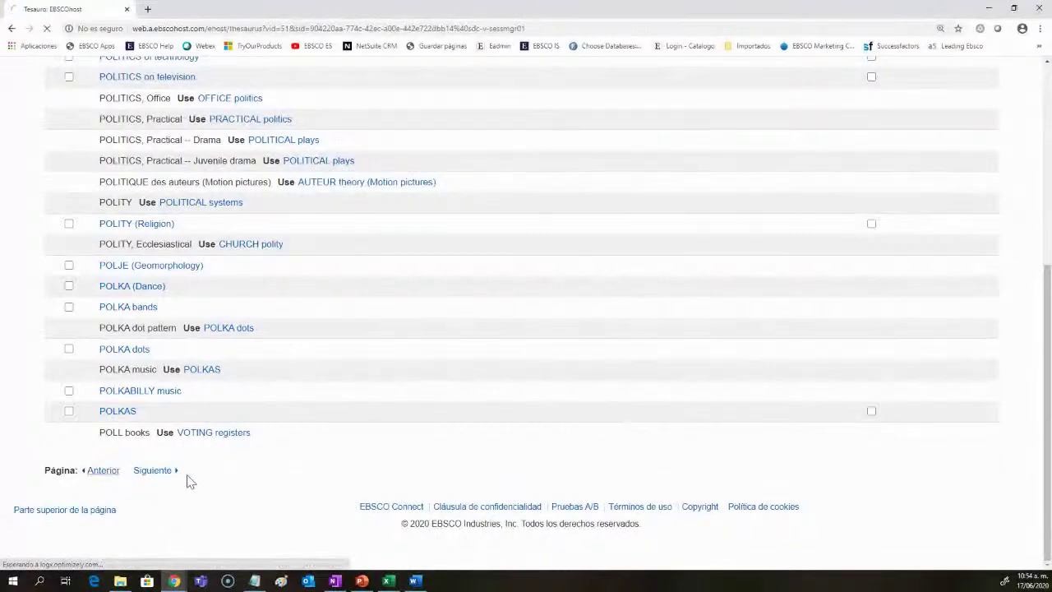
scroll(115, 485, down, 5)
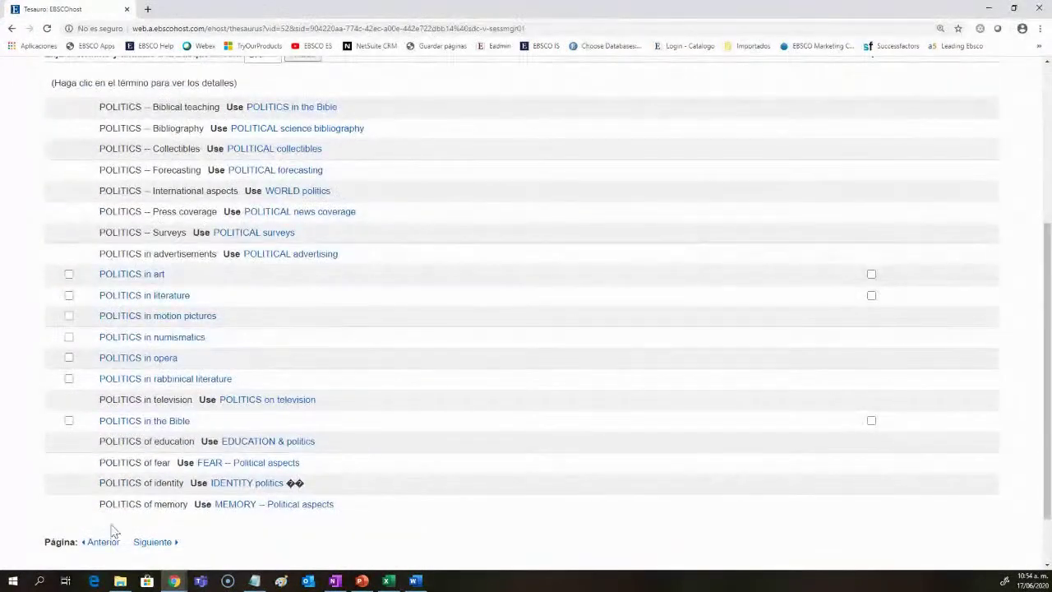
click(98, 544)
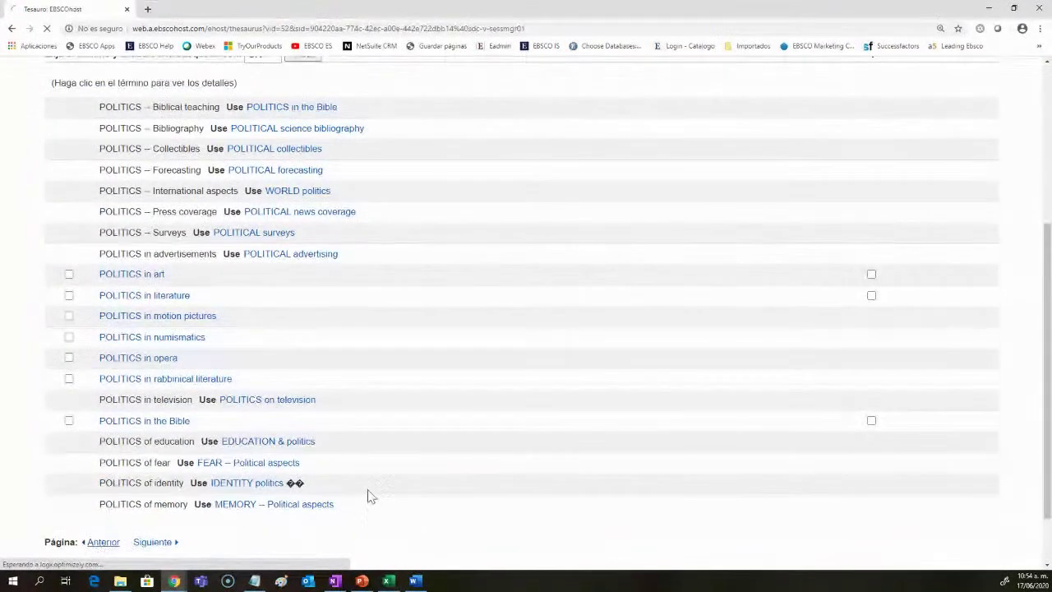
scroll(378, 415, down, 3)
scroll(380, 411, down, 3)
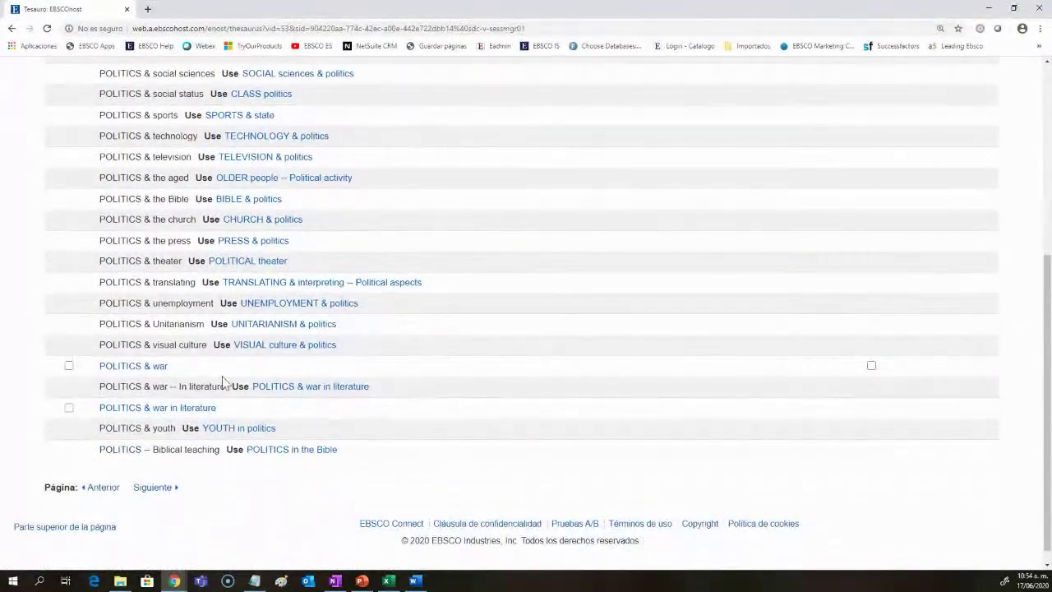
click(163, 367)
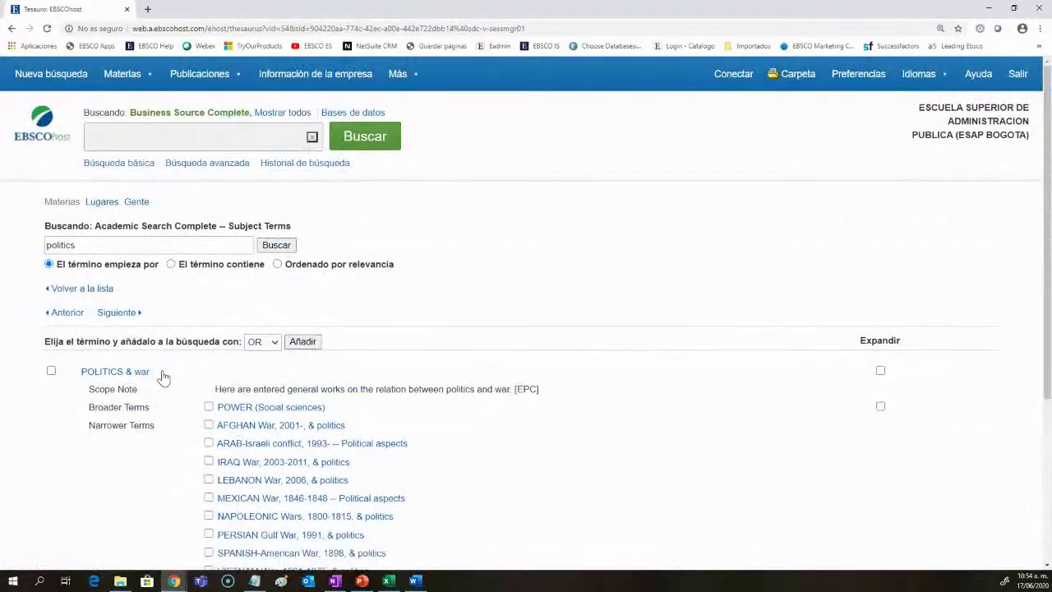
Step: Switch term combining to AND, keeping POLITICS & war and WAR ticked and POWER unticked
drag(539, 388, 215, 387)
scroll(288, 390, down, 3)
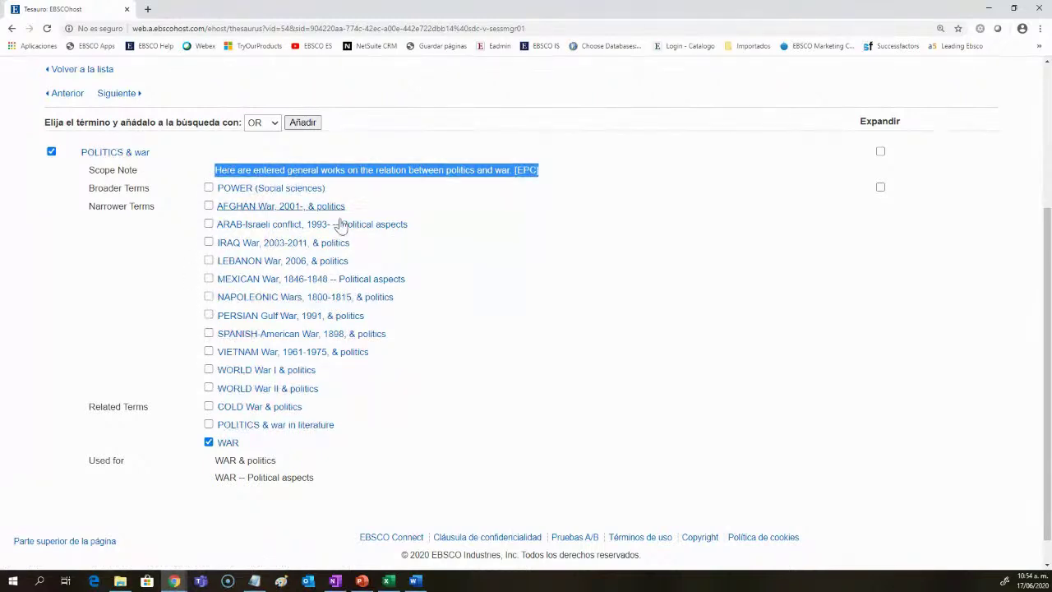
scroll(246, 215, up, 2)
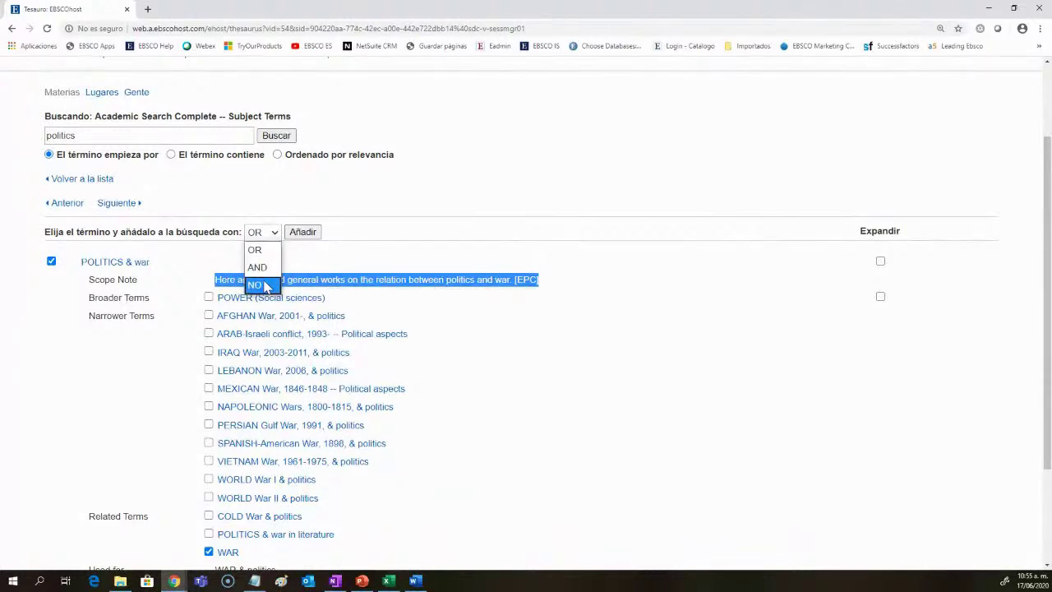
click(257, 267)
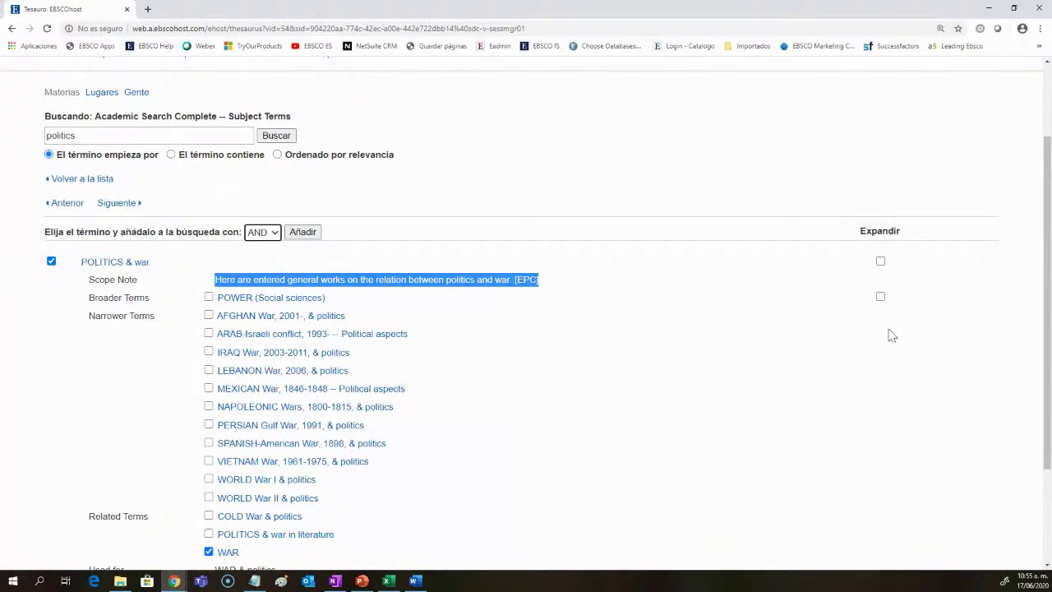
click(880, 297)
click(879, 263)
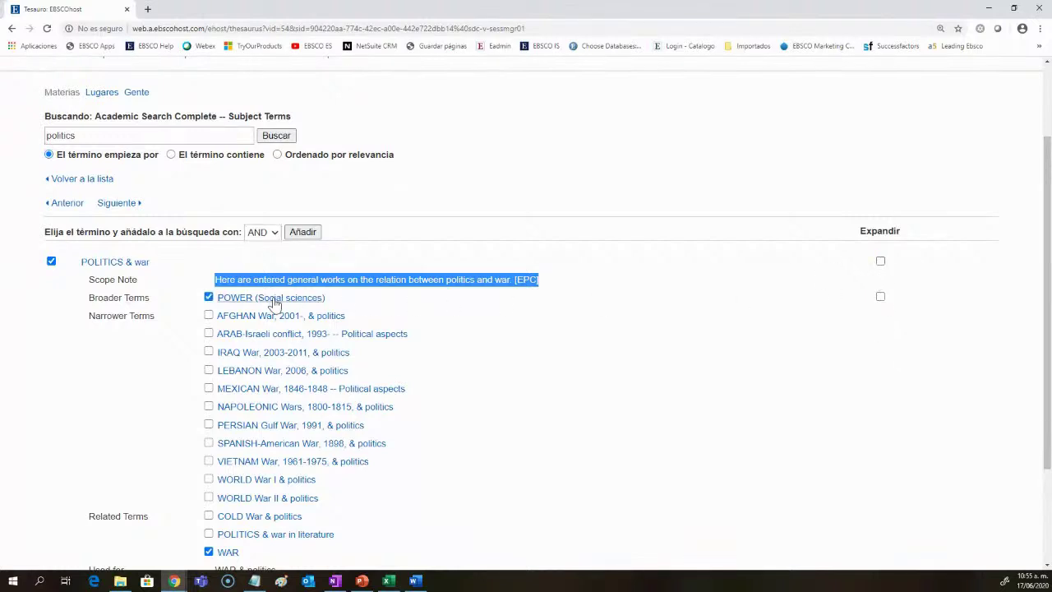
click(209, 299)
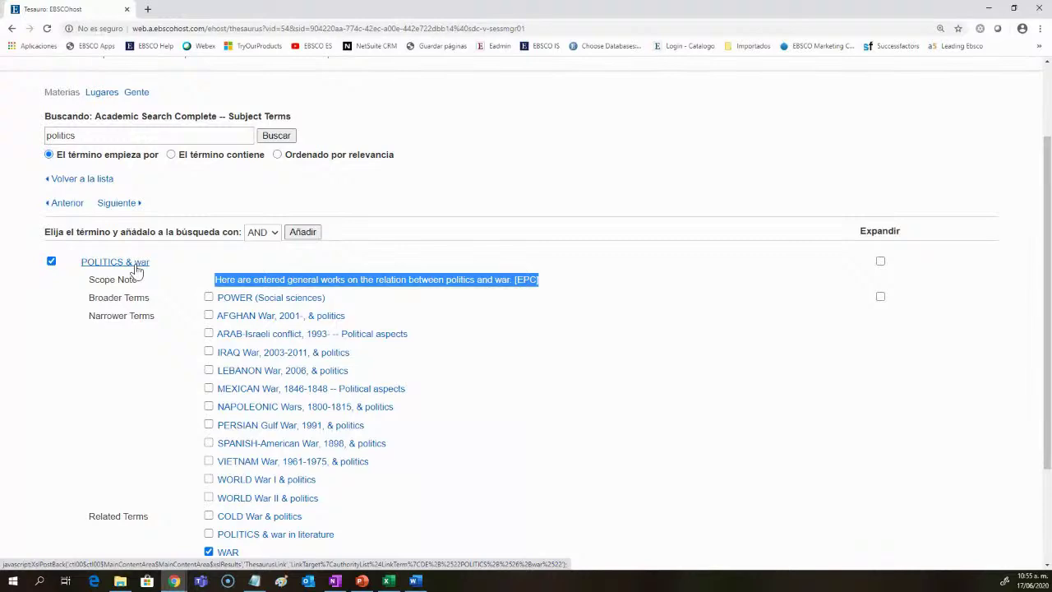
click(262, 298)
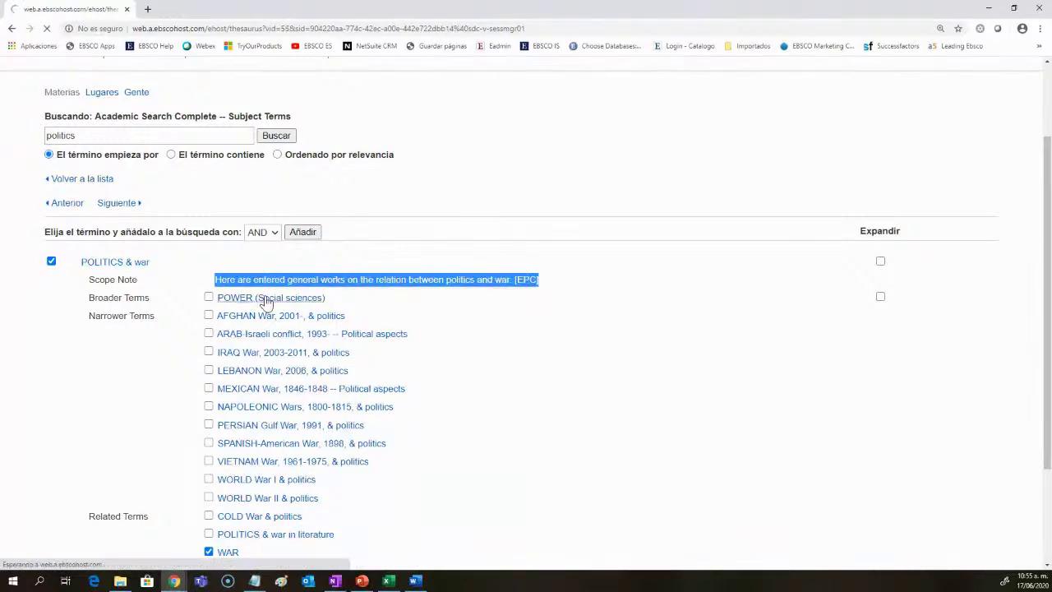
scroll(266, 303, down, 2)
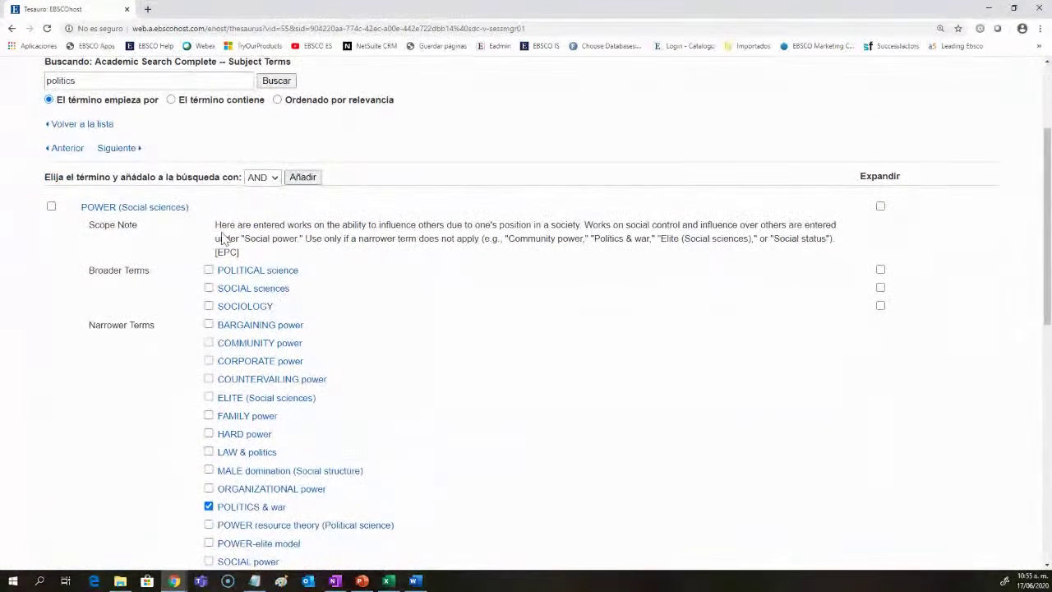
scroll(483, 331, down, 1)
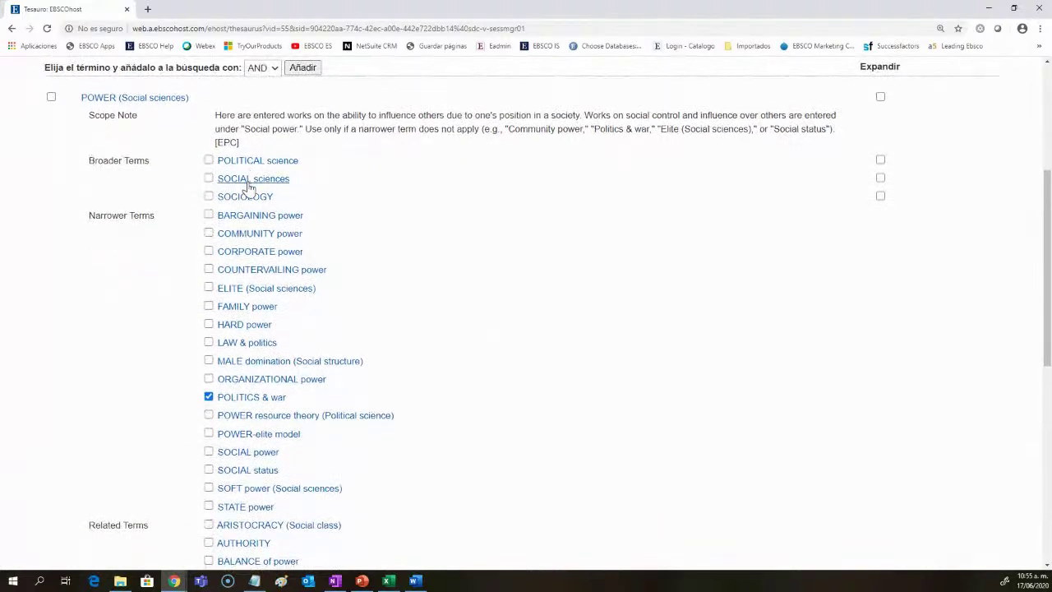
scroll(444, 263, down, 1)
scroll(458, 269, down, 1)
scroll(458, 269, down, 5)
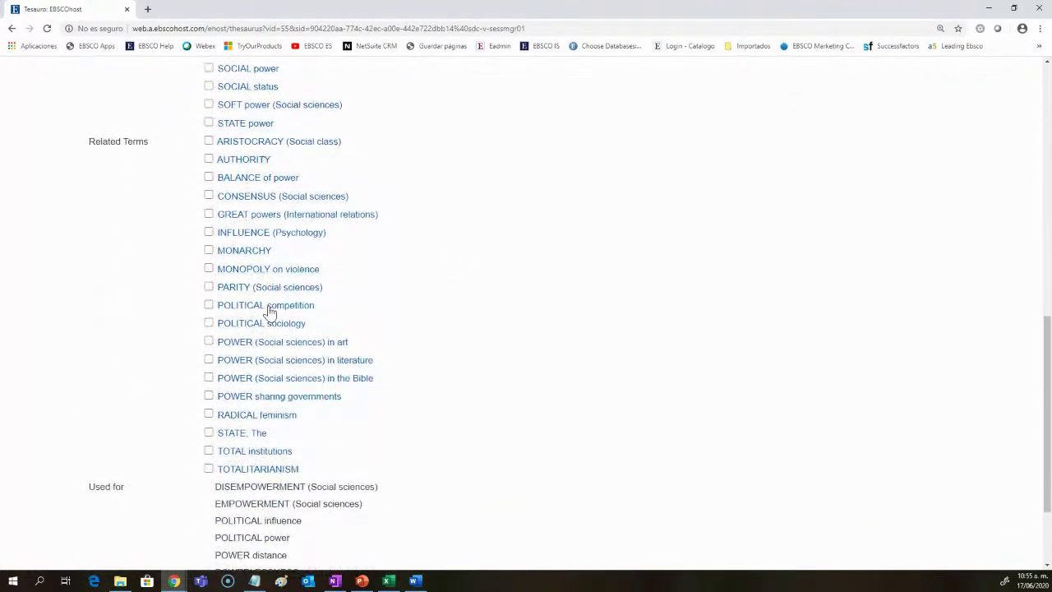
scroll(454, 433, down, 2)
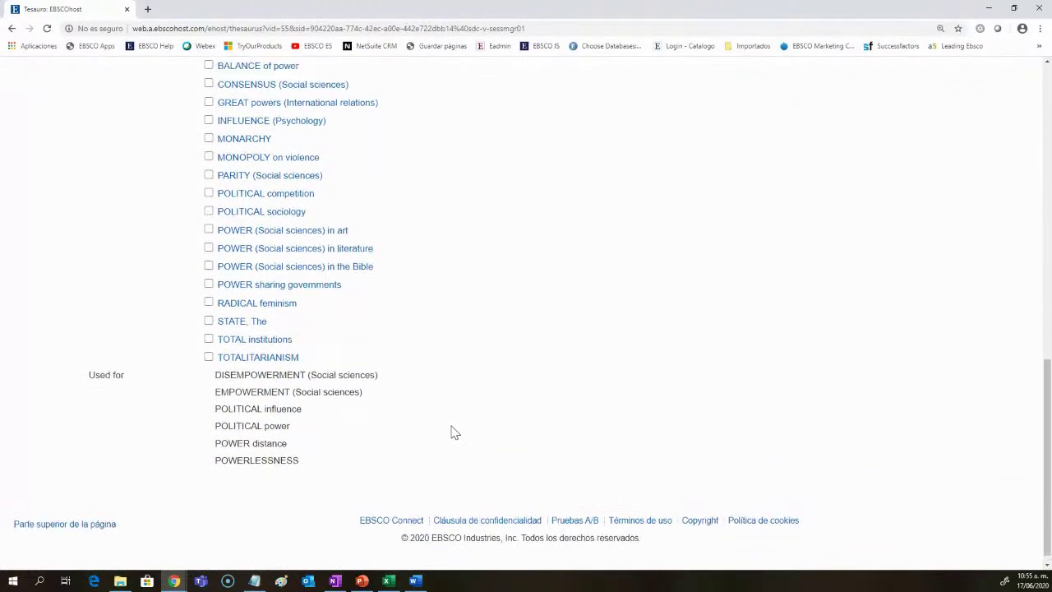
scroll(454, 432, up, 10)
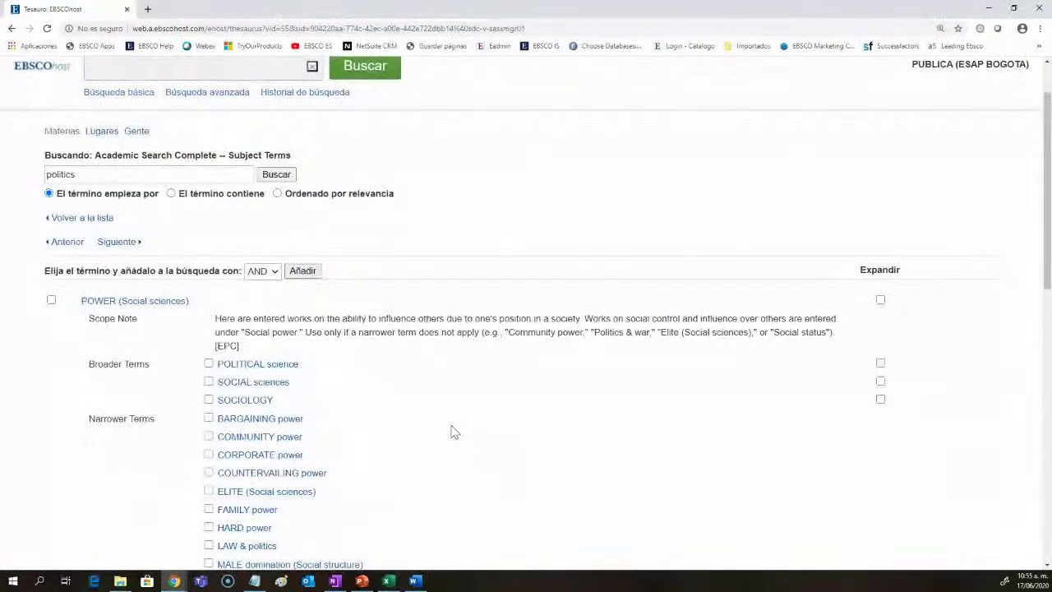
scroll(277, 317, down, 1)
scroll(277, 317, down, 1)
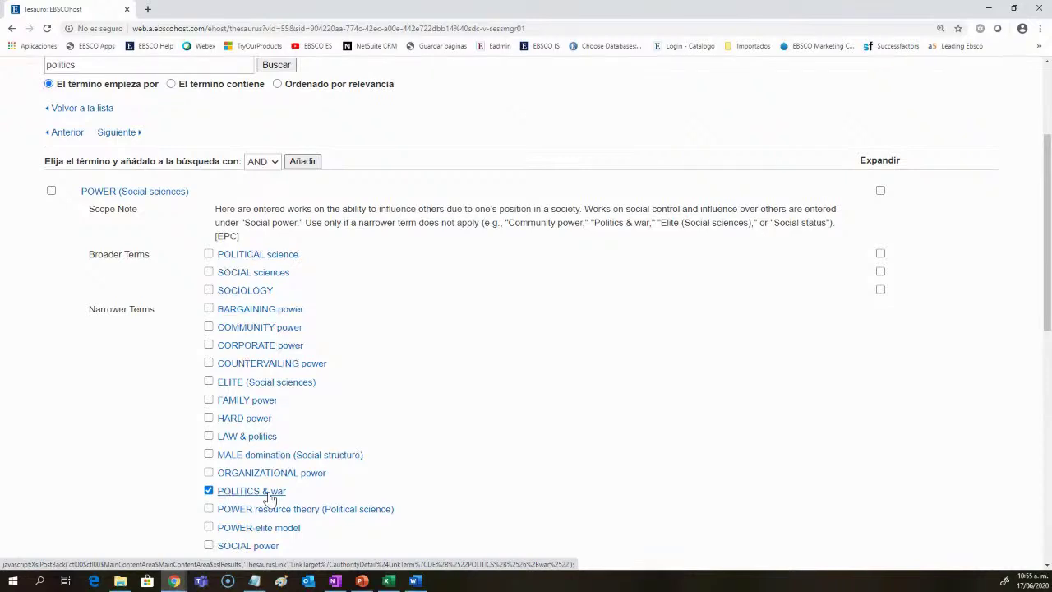
drag(89, 309, 175, 309)
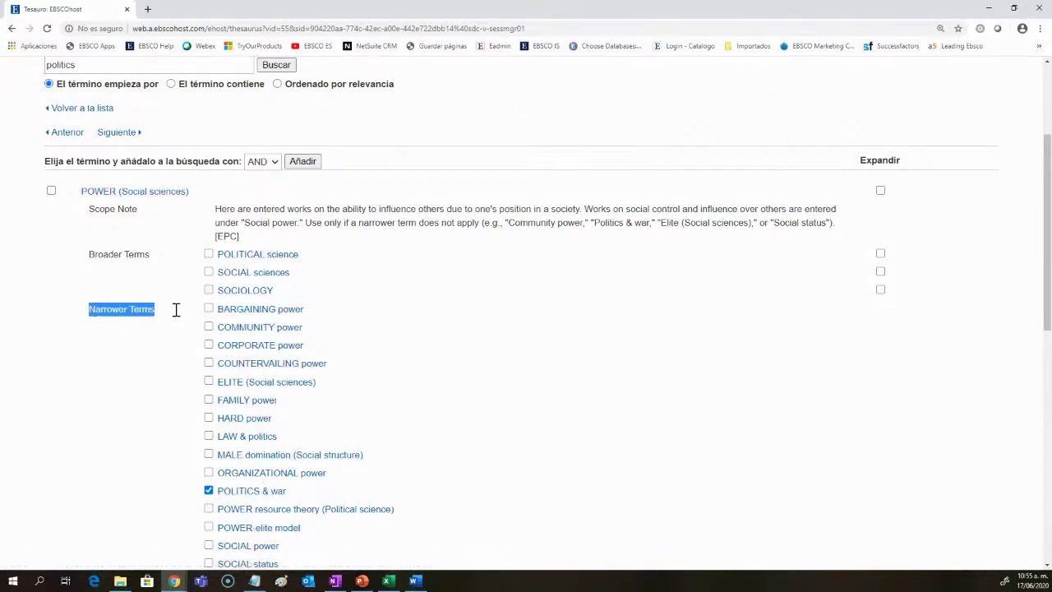
click(457, 470)
scroll(468, 470, down, 1)
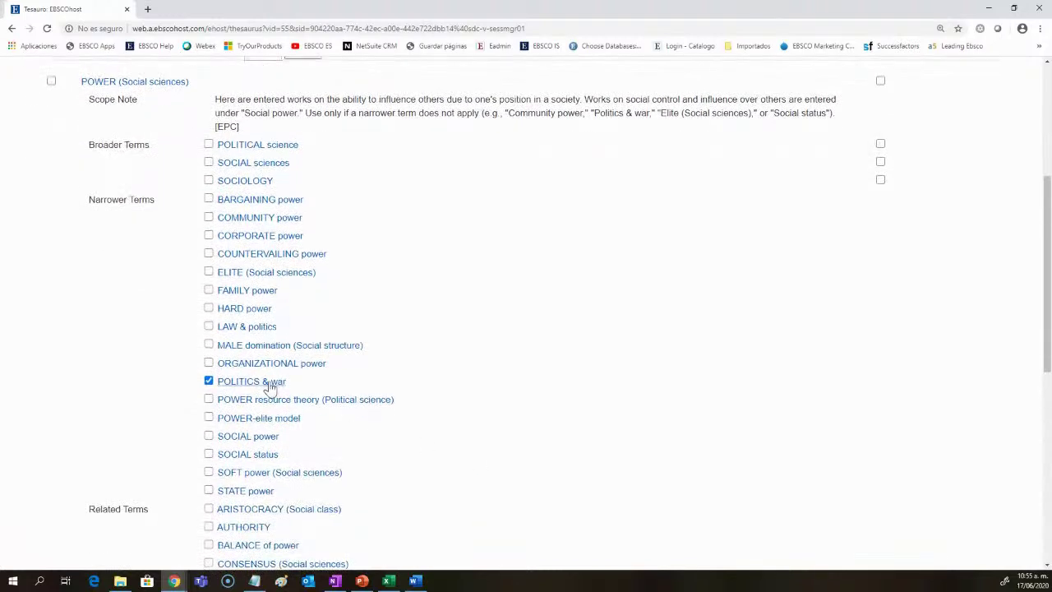
click(269, 384)
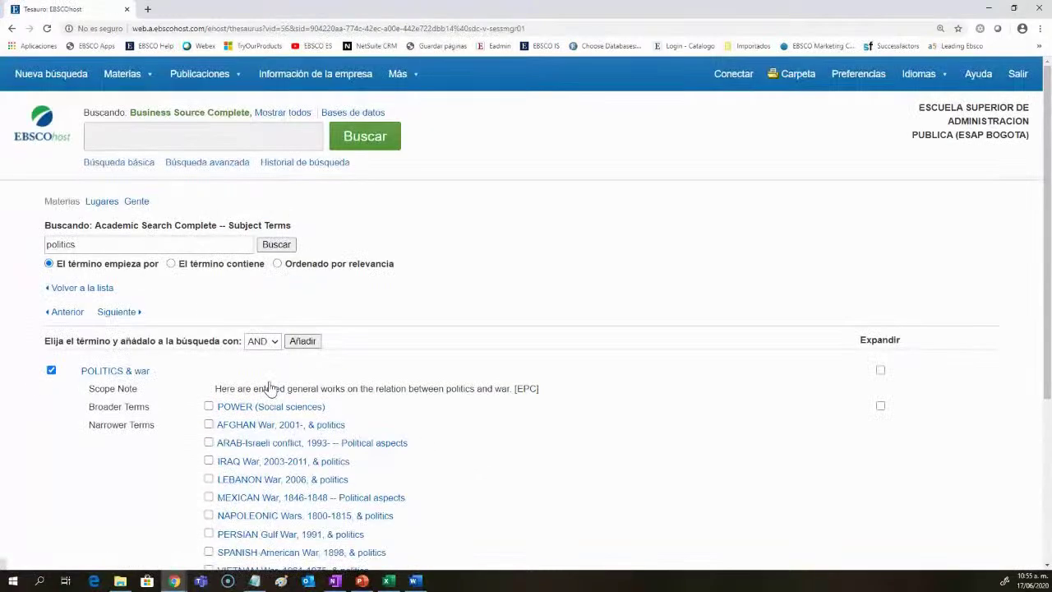
Step: Review the query DE "POLITICS & war" AND DE "WAR" and run it, getting 268 results
scroll(298, 410, down, 2)
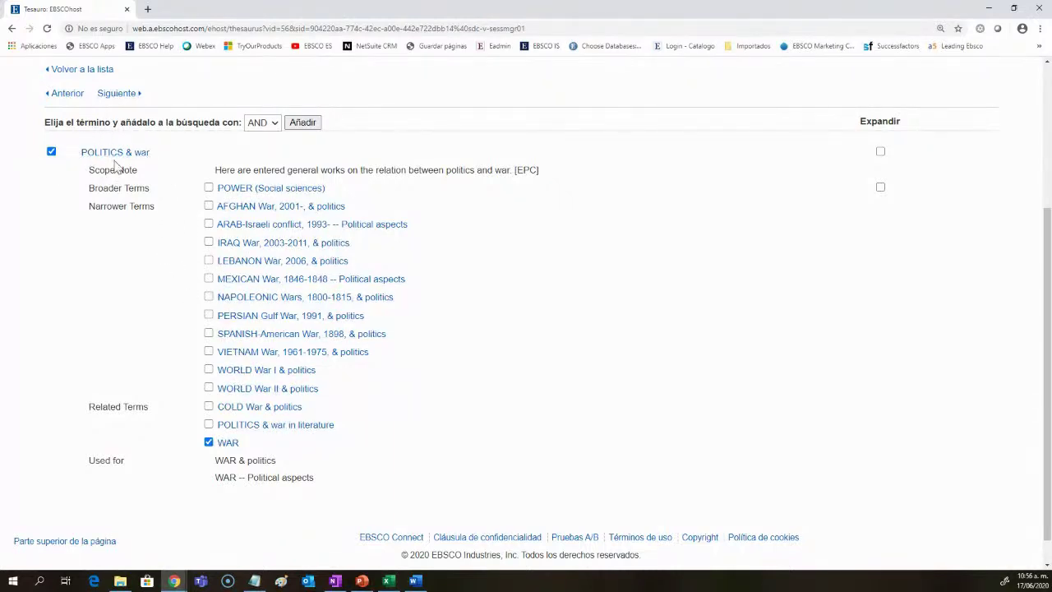
scroll(364, 415, up, 3)
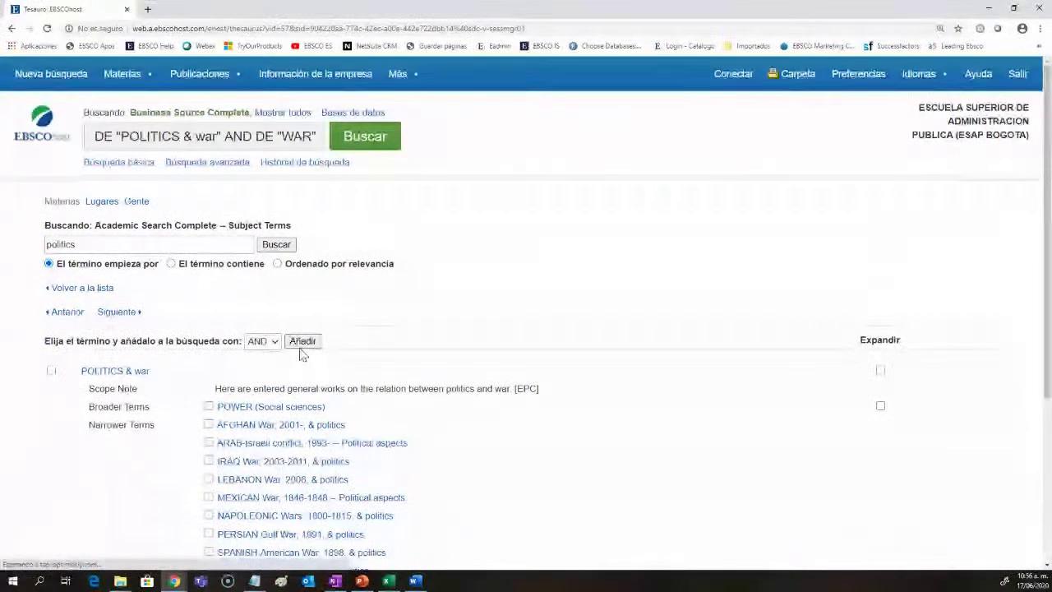
double_click(101, 138)
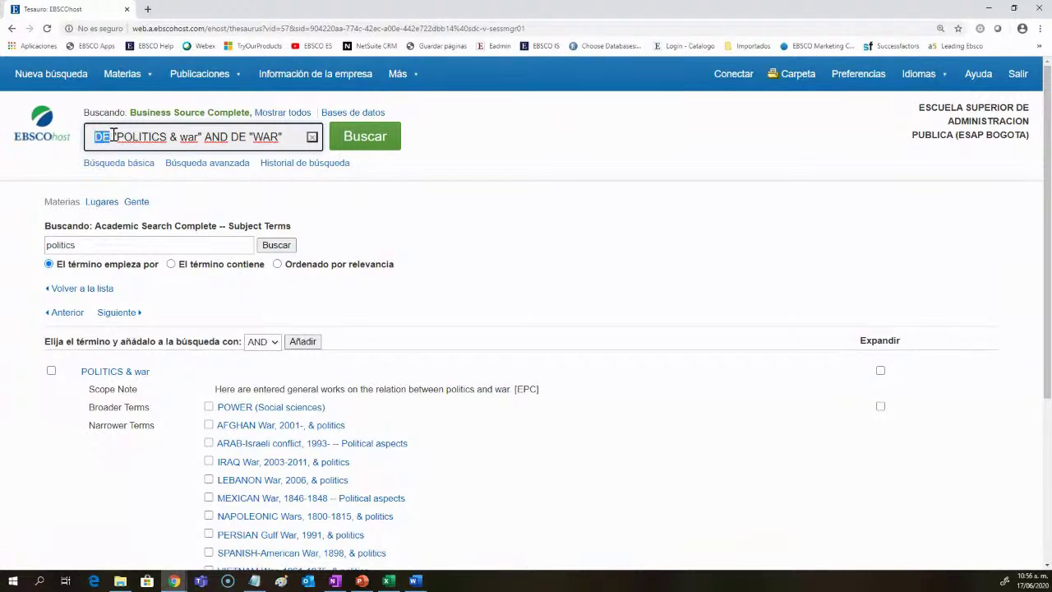
click(113, 136)
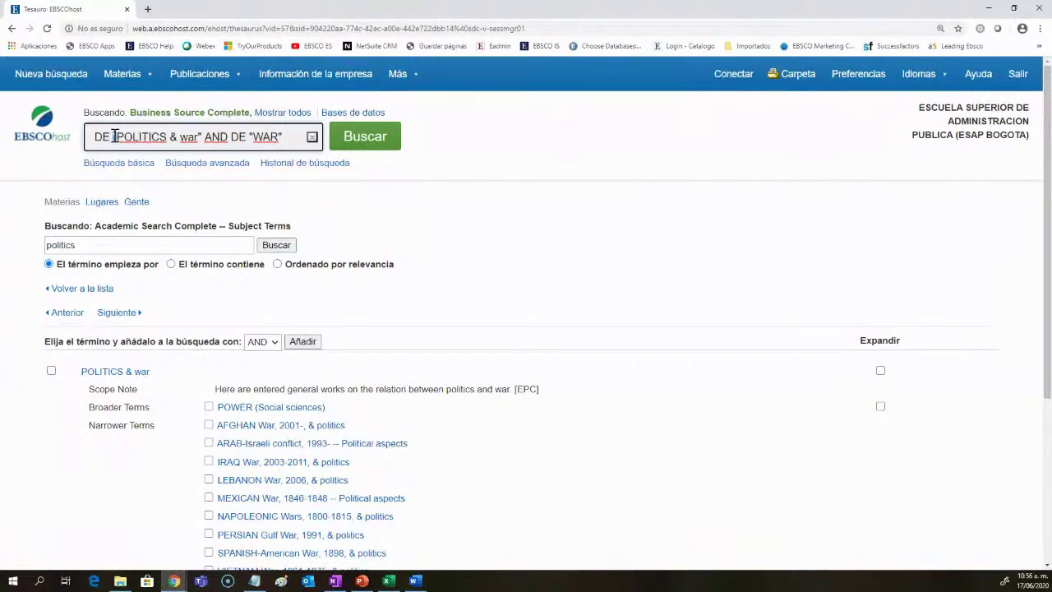
double_click(202, 137)
click(294, 136)
click(357, 138)
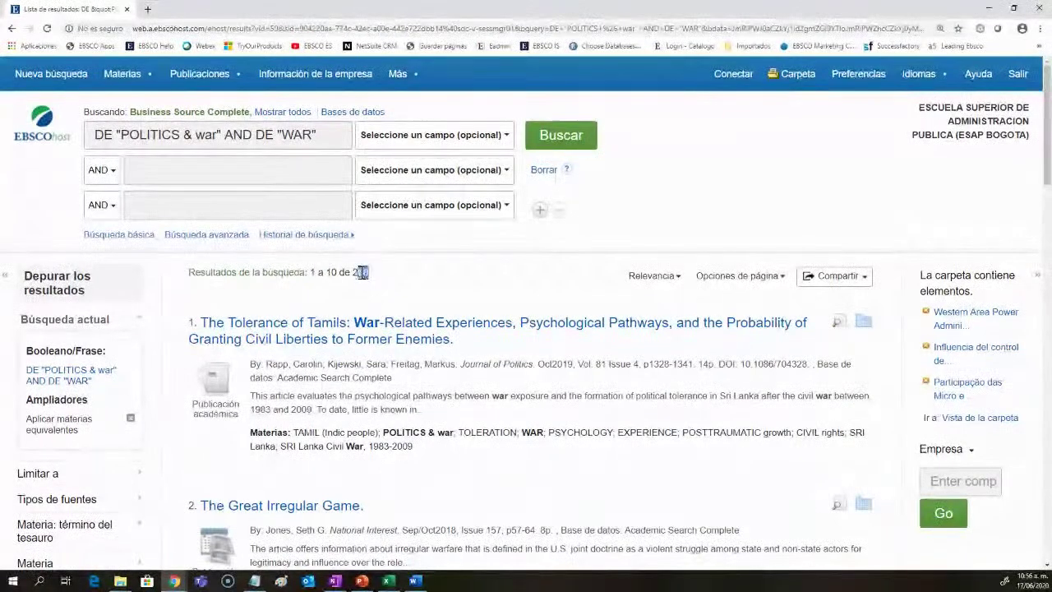
scroll(505, 317, down, 2)
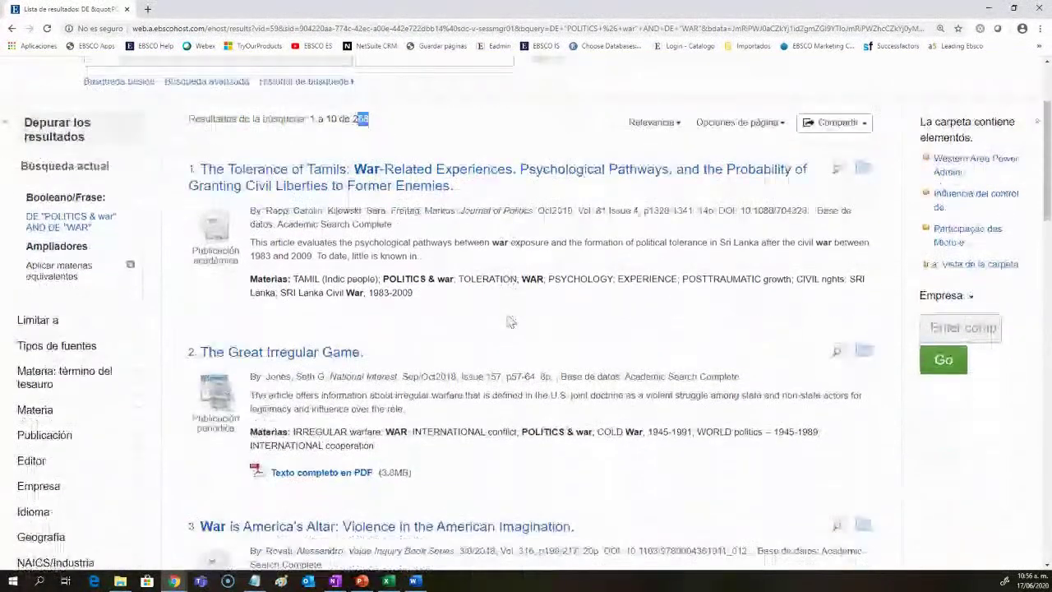
scroll(509, 322, down, 1)
triple_click(542, 370)
scroll(545, 403, down, 2)
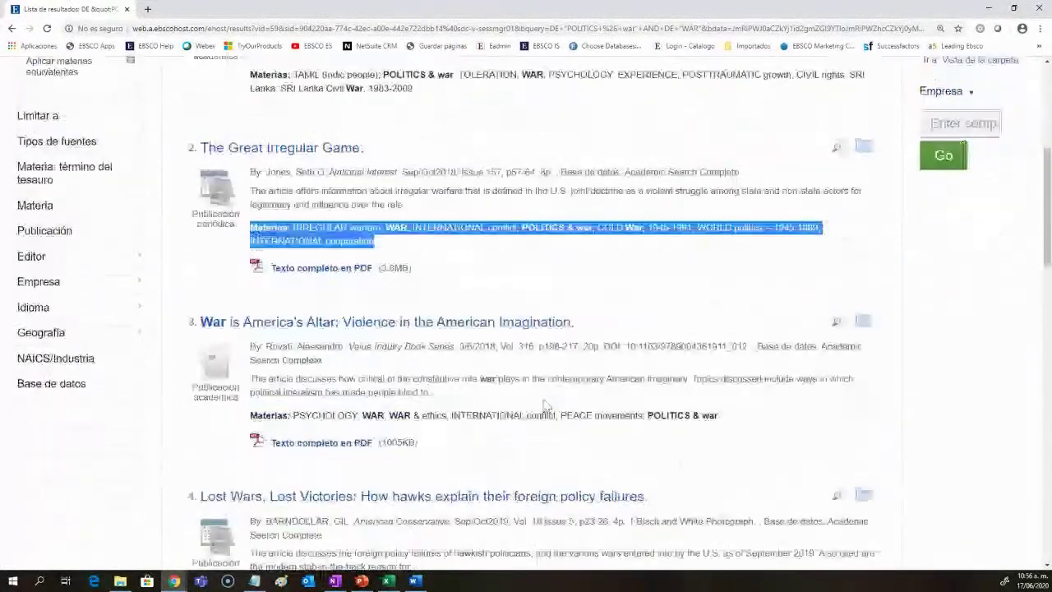
scroll(545, 403, down, 2)
drag(720, 280, 258, 284)
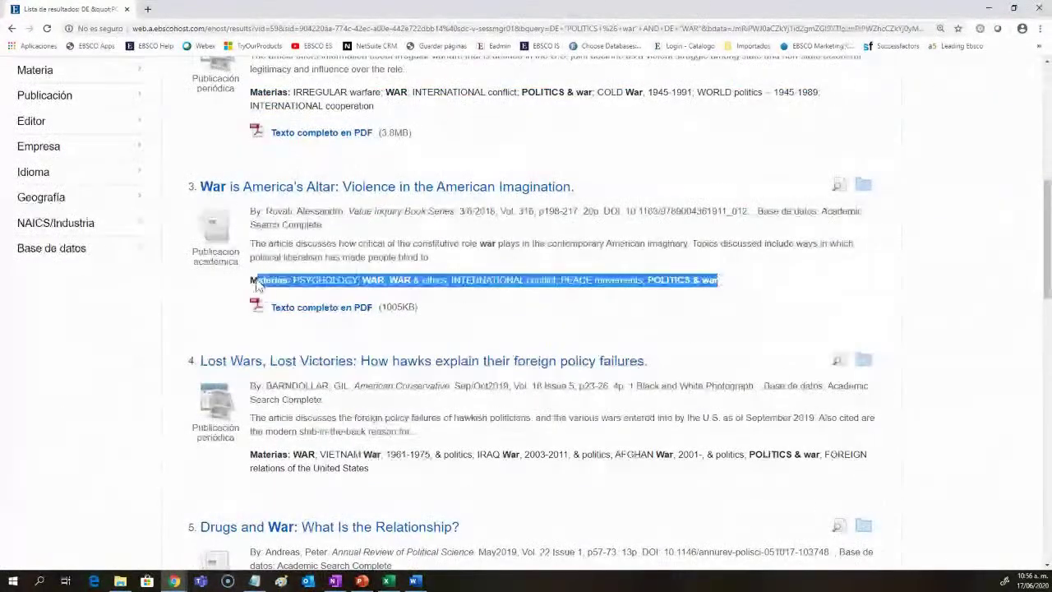
scroll(257, 284, down, 2)
drag(869, 290, 250, 289)
scroll(465, 310, down, 1)
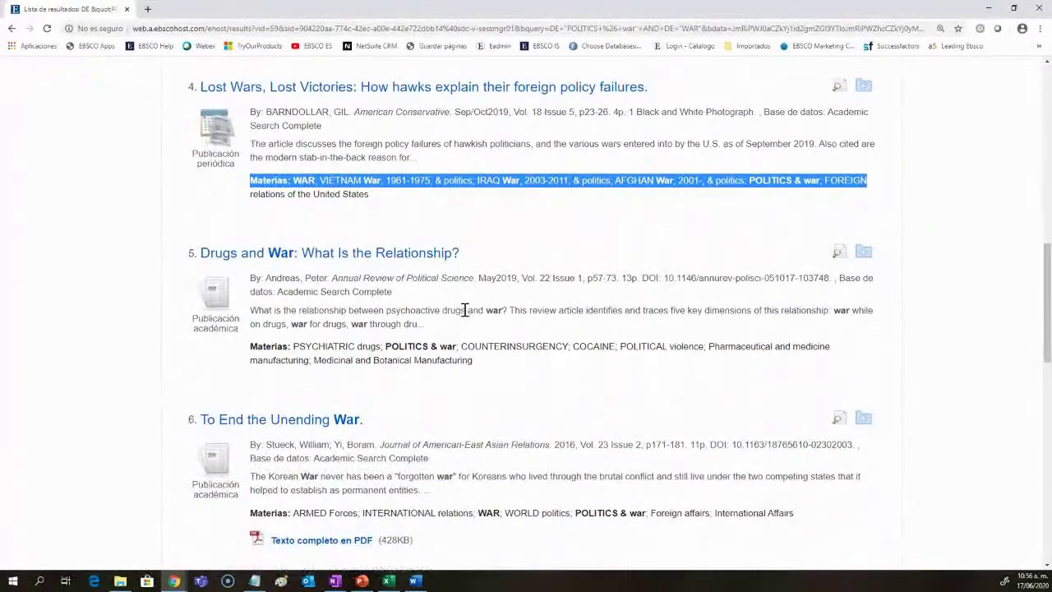
scroll(465, 310, down, 3)
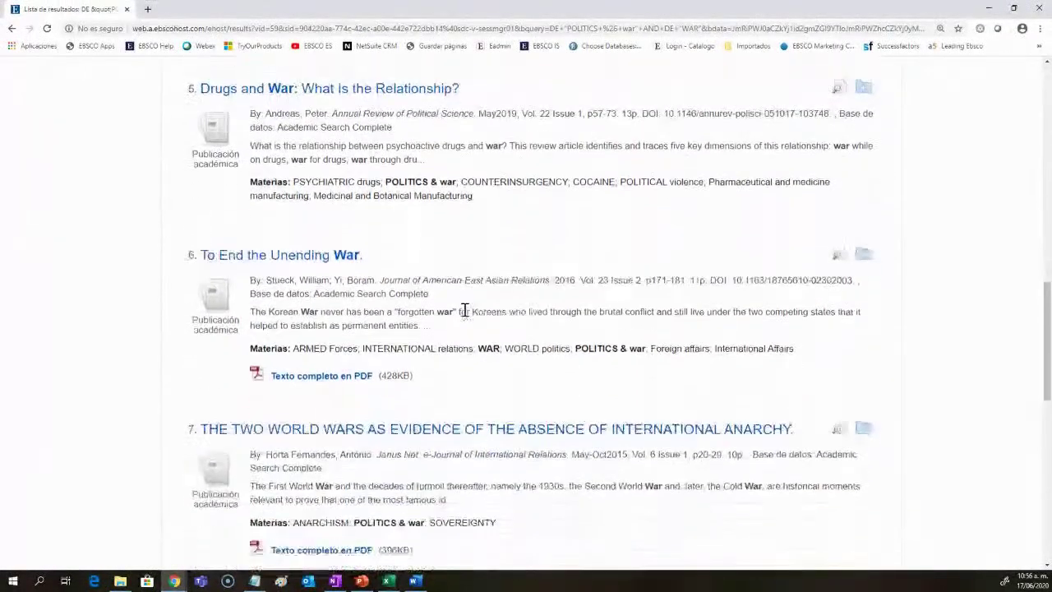
scroll(464, 310, up, 15)
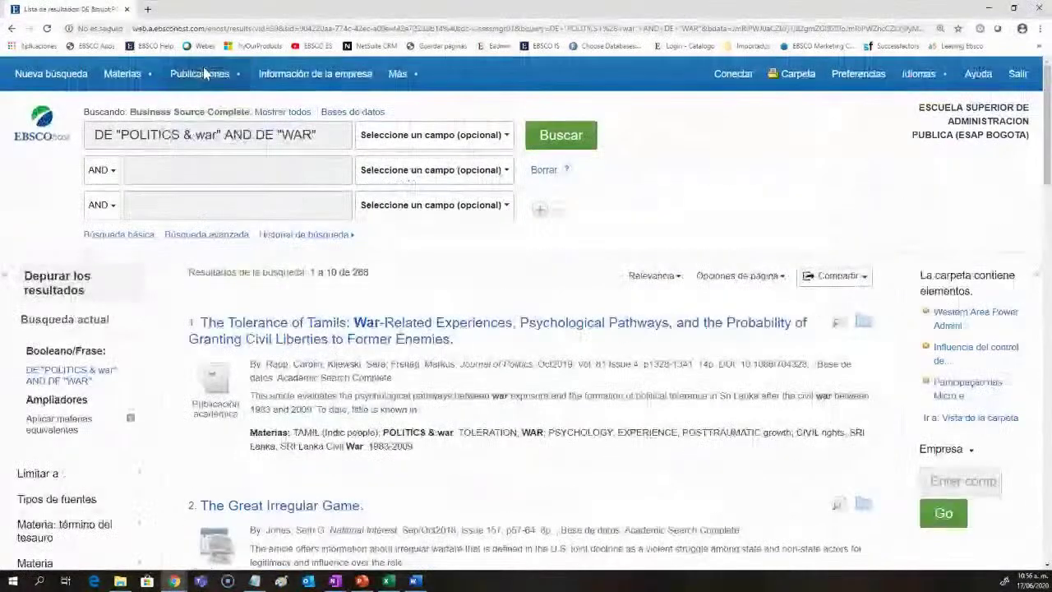
mouse_move(139, 82)
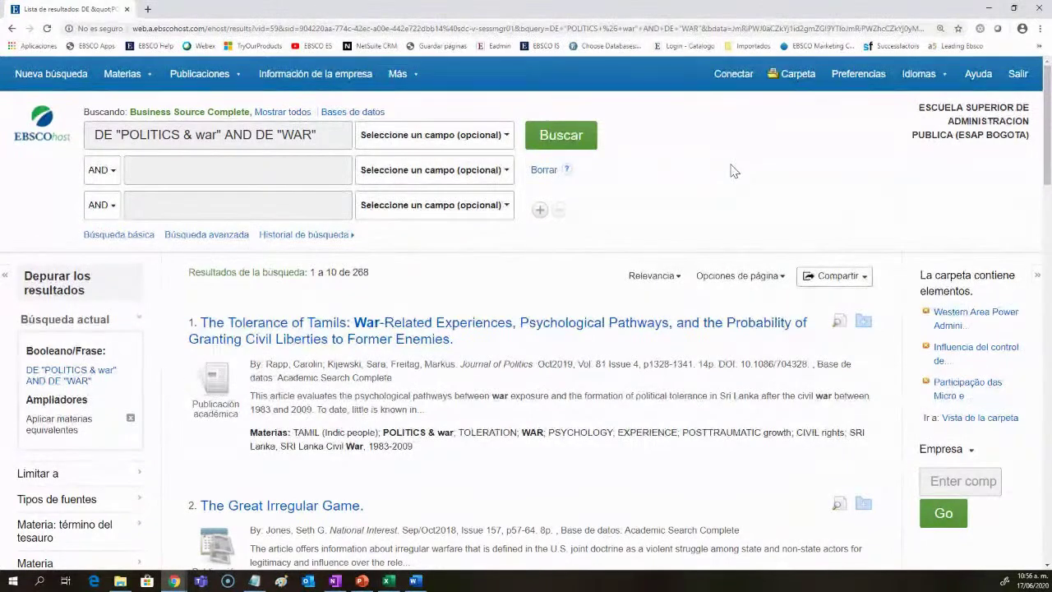
click(336, 134)
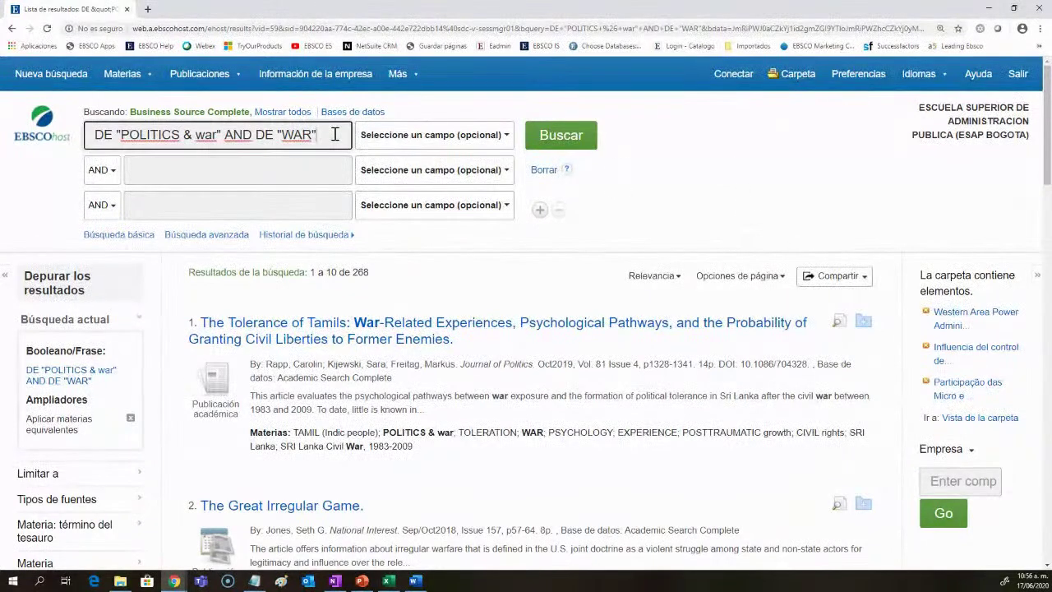
Step: Strip the DE codes, quotes and AND from the query and rerun it for 9,592 results
key(BackSpace)
key(Left)
key(Left)
key(Left)
key(BackSpace)
key(BackSpace)
key(BackSpace)
key(BackSpace)
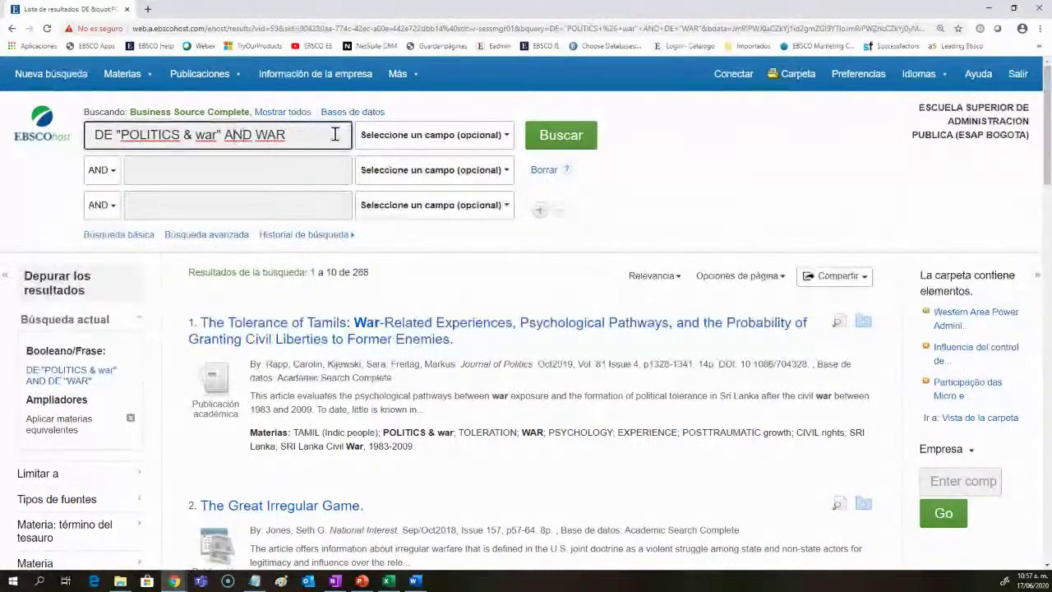
key(Left)
key(Left)
key(Left)
key(Left)
key(BackSpace)
key(Delete)
key(Delete)
key(Delete)
key(Delete)
drag(254, 135, 236, 135)
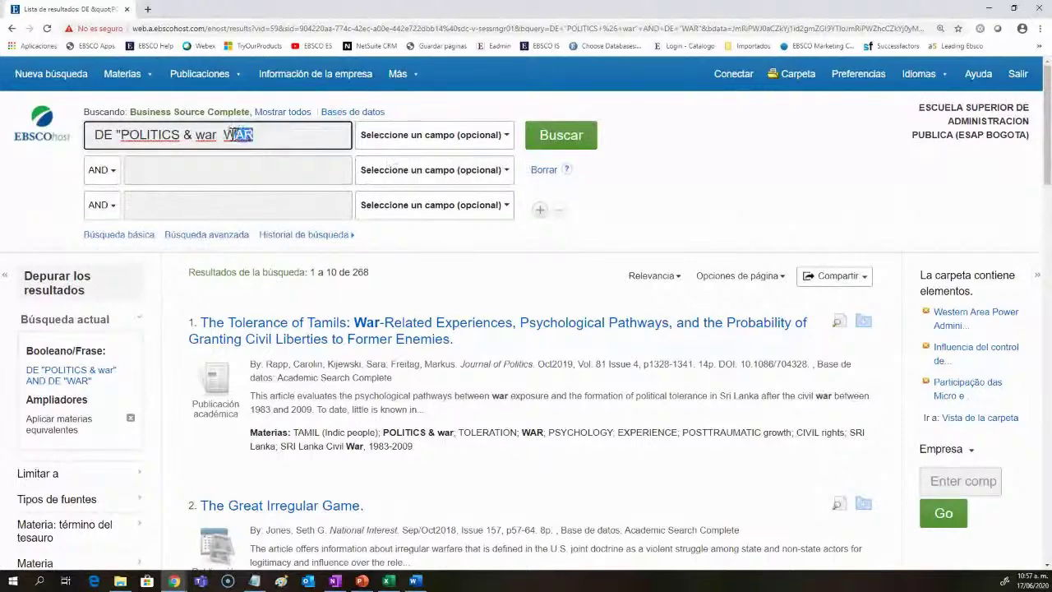
key(BackSpace)
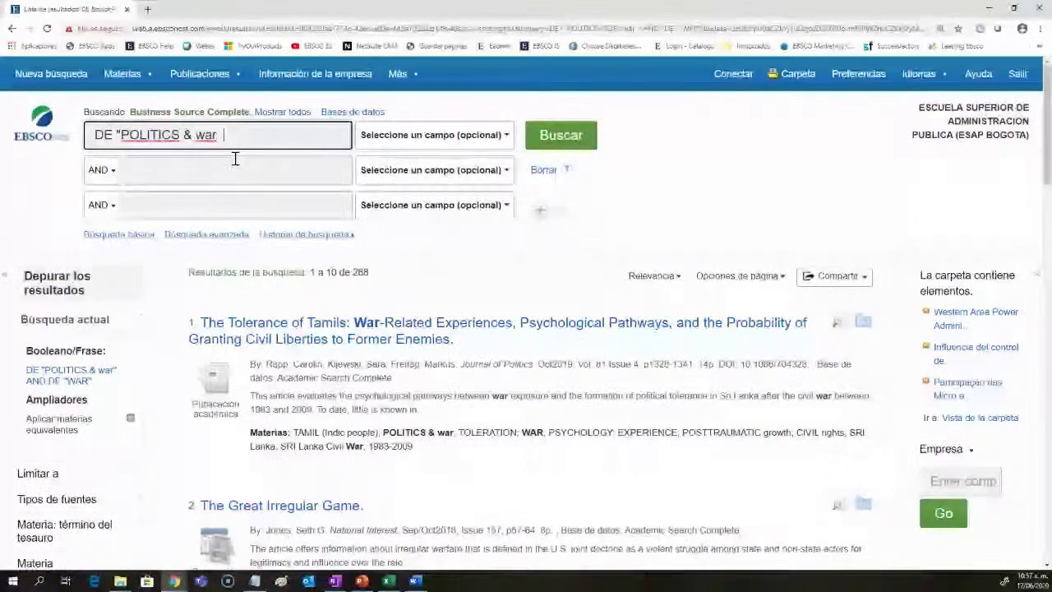
key(Return)
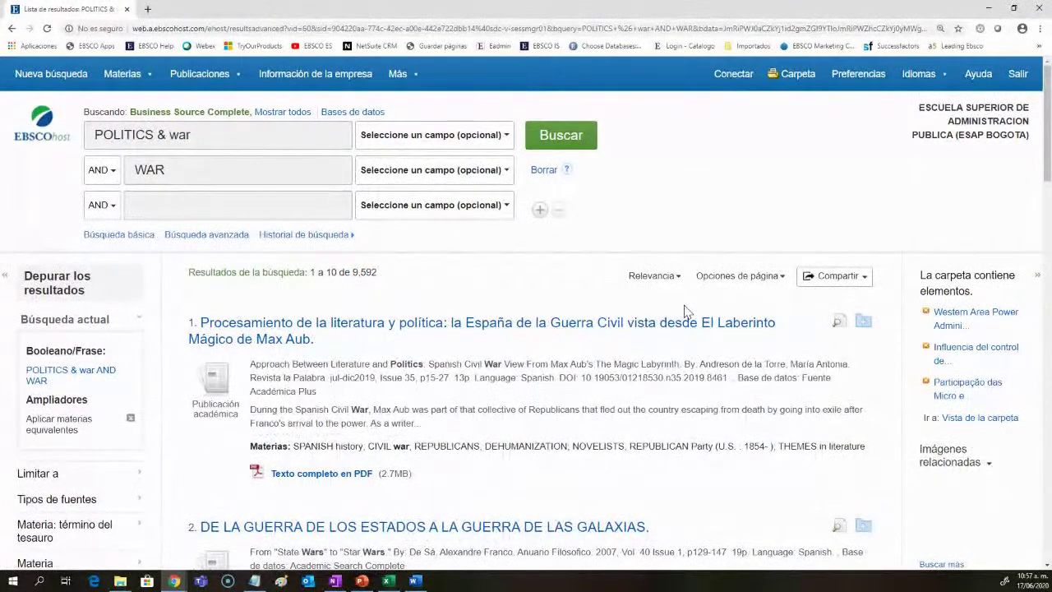
Step: Search POLITICS & war in TX full text and WAR in SU subject terms, returning 14,017 results
double_click(362, 272)
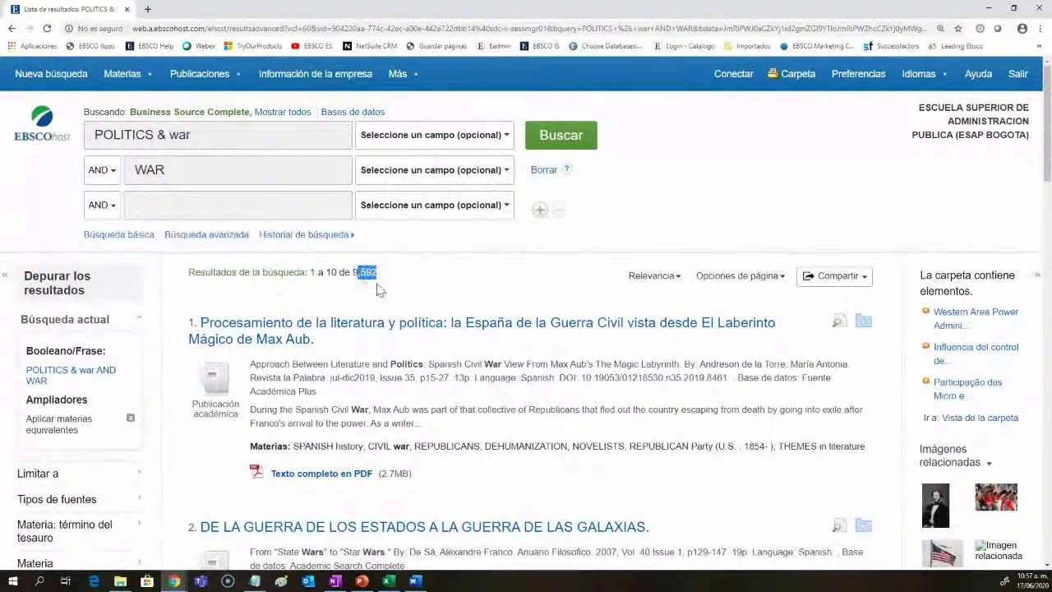
click(413, 172)
click(415, 269)
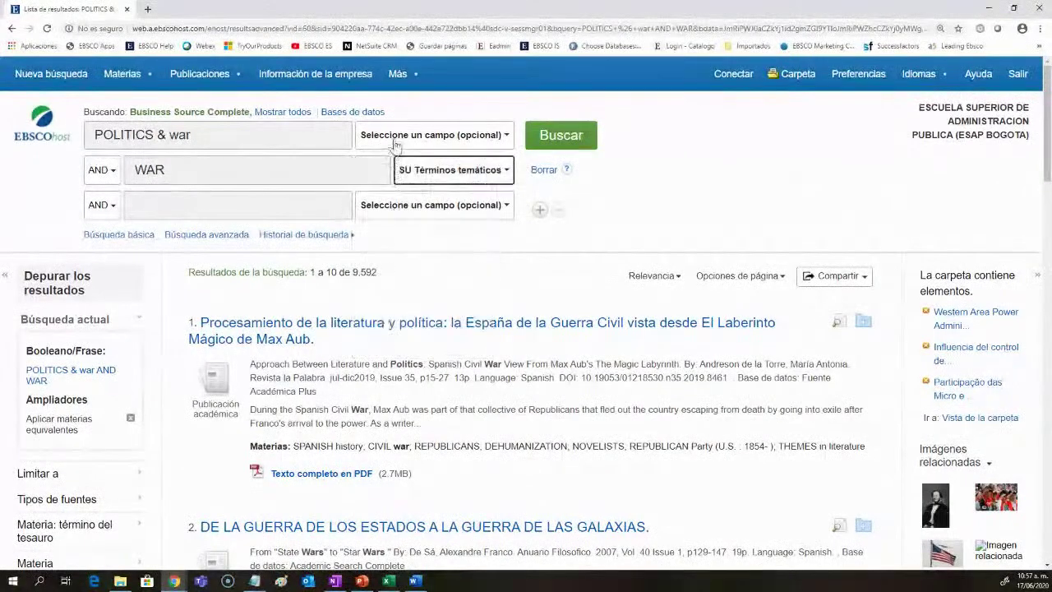
click(402, 137)
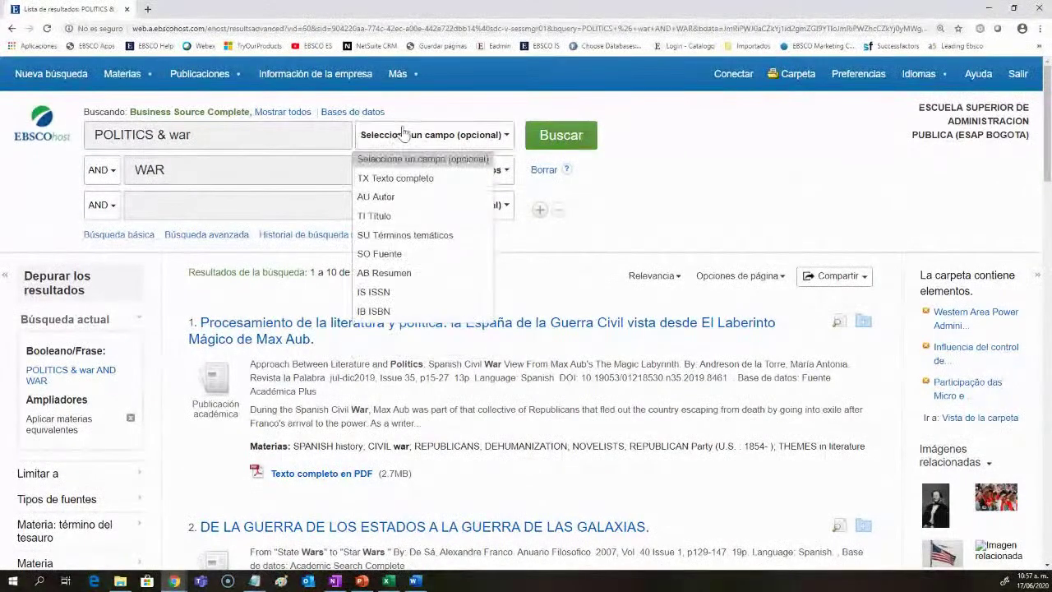
click(407, 179)
click(580, 138)
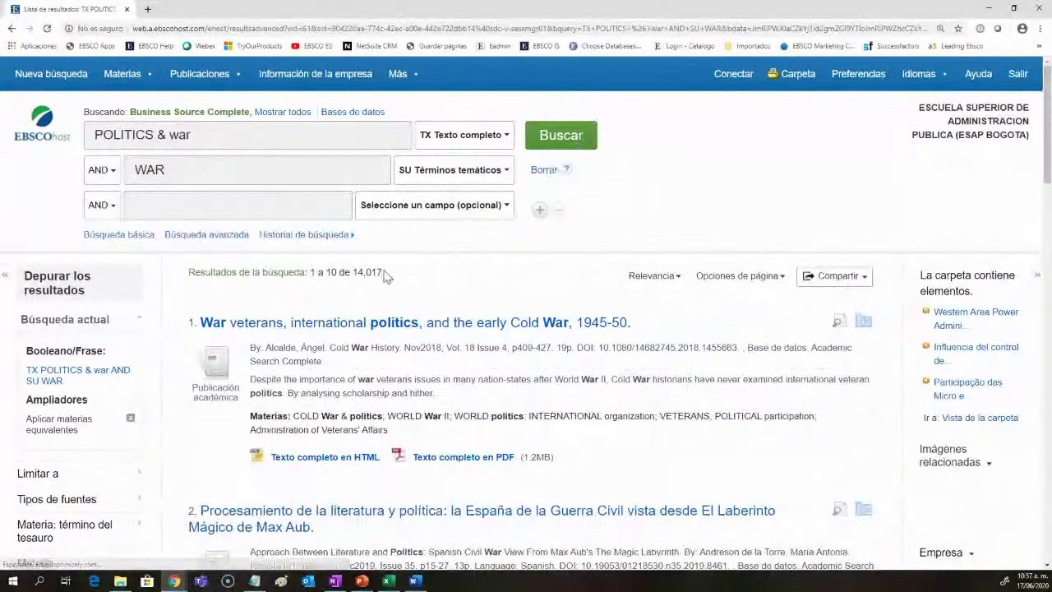
drag(385, 275, 355, 274)
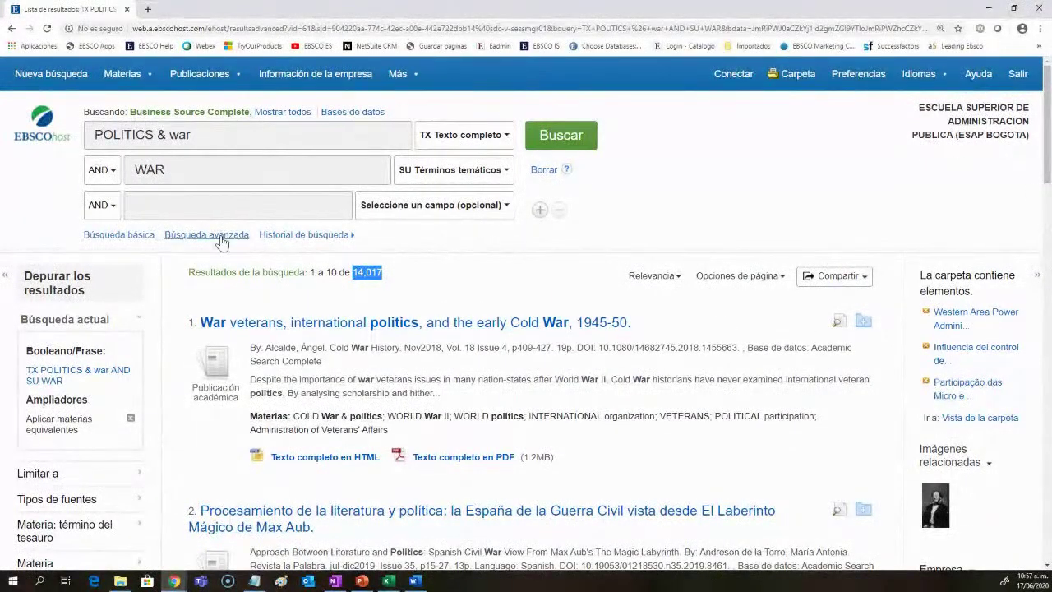
Step: Change the operator from AND to OR and rerun, yielding 395,021 results
click(108, 174)
click(112, 212)
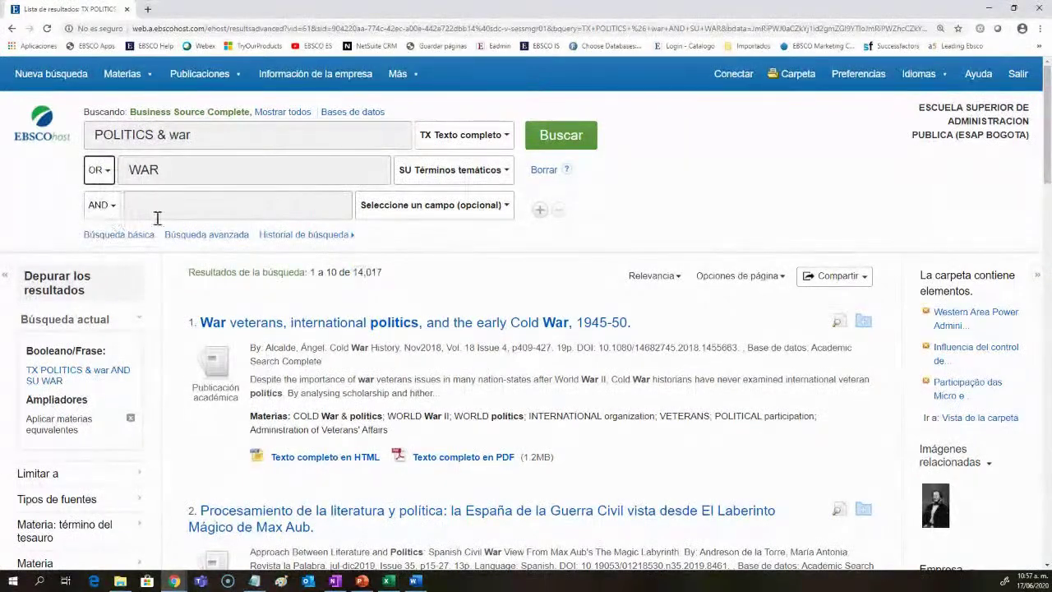
click(563, 138)
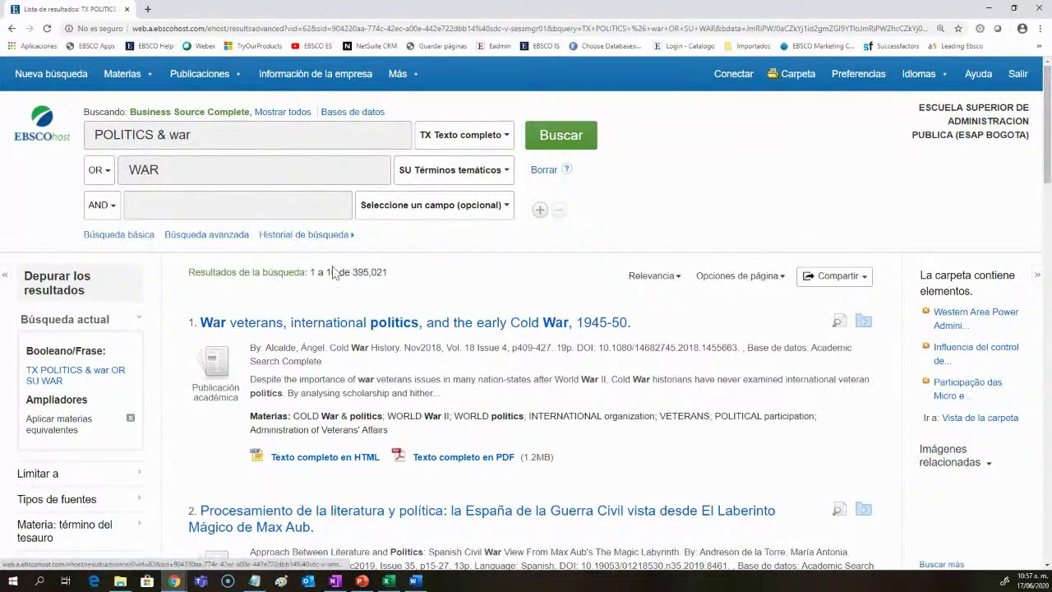
drag(401, 272, 352, 272)
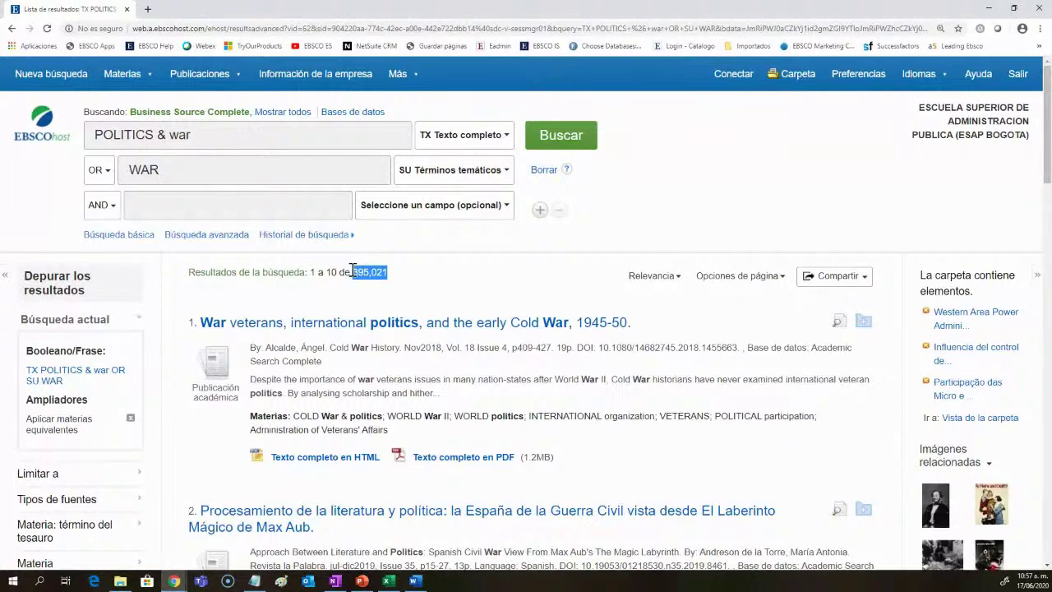
Step: Show the search history S1–S17 below the search form
mouse_move(135, 73)
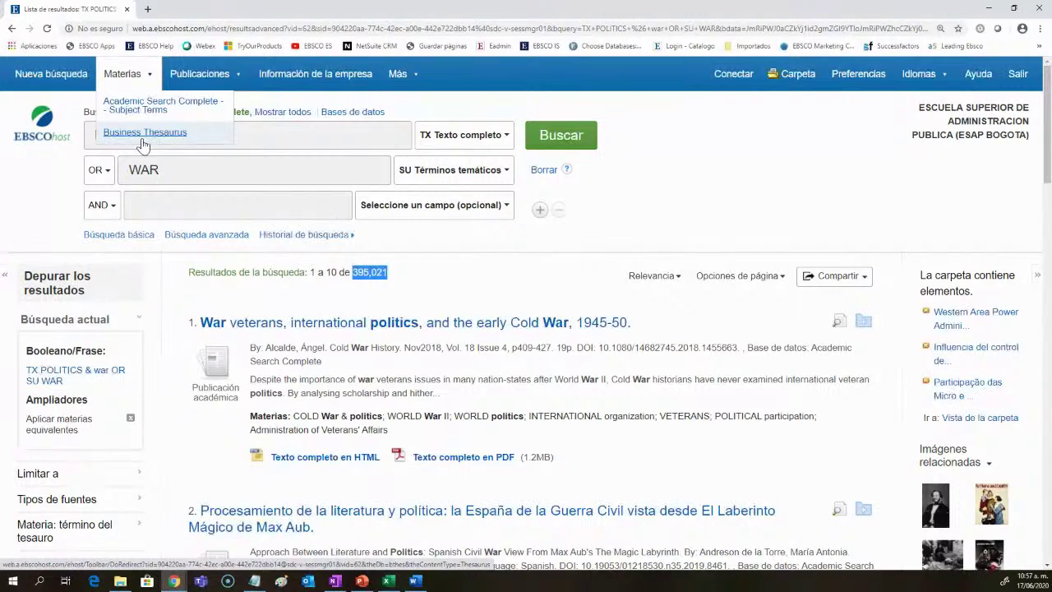
click(490, 248)
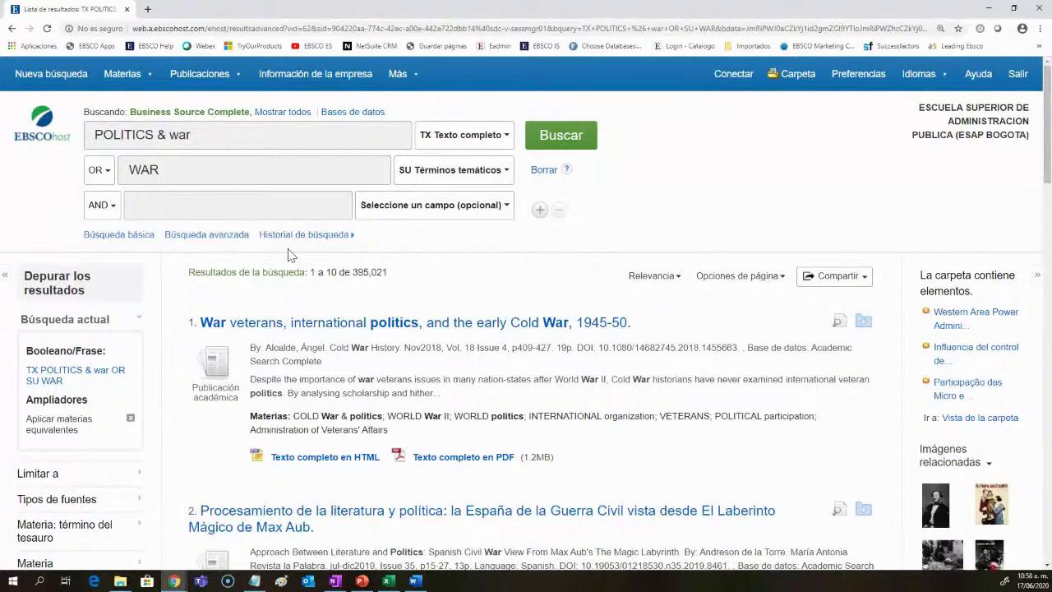
click(288, 240)
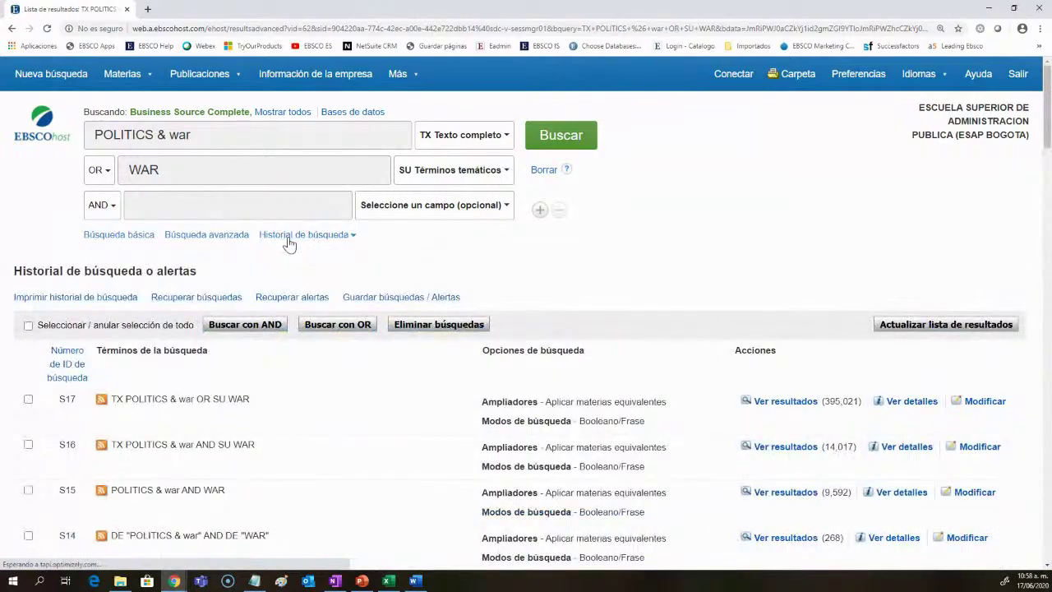
scroll(391, 437, down, 5)
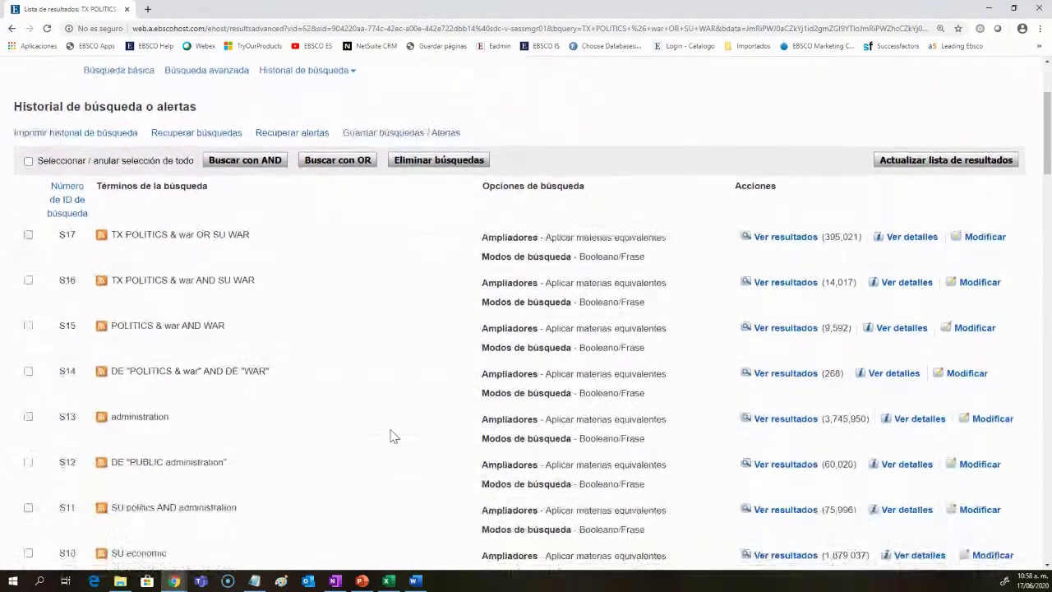
scroll(392, 436, down, 4)
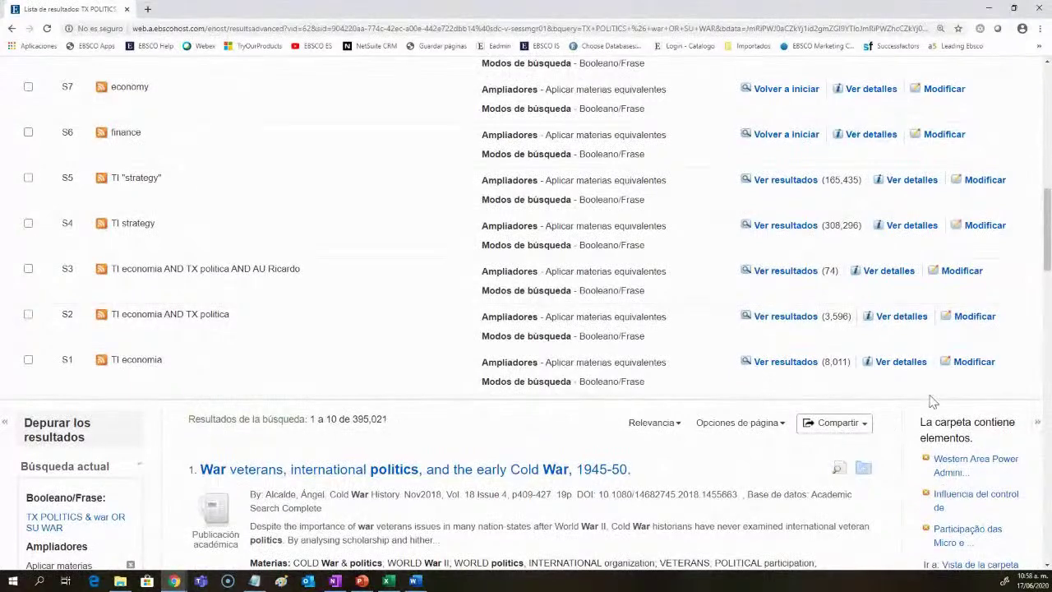
scroll(650, 341, up, 9)
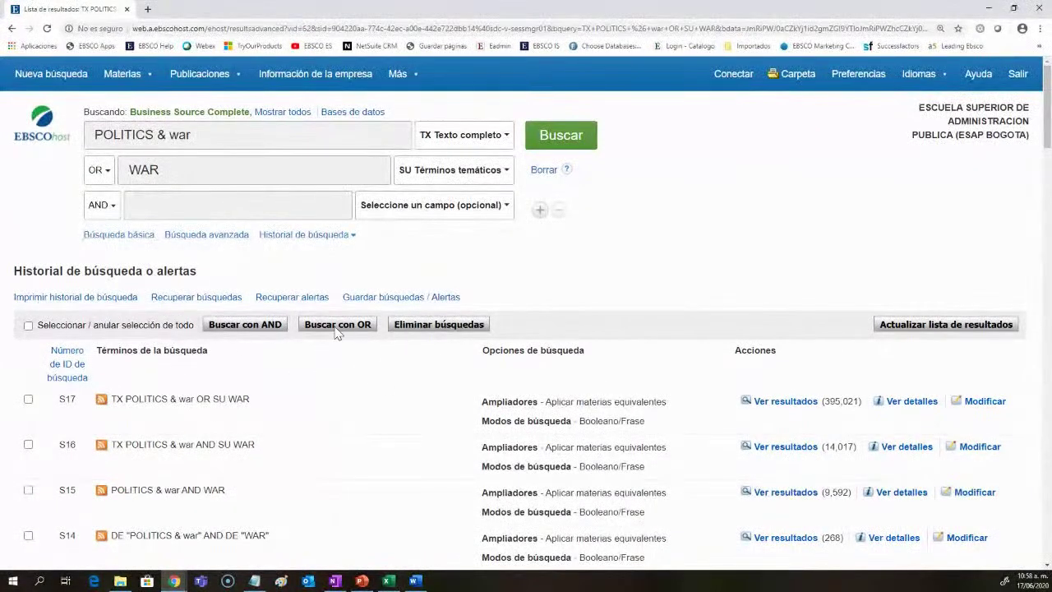
Step: Clear WAR and POLITICS & war from both search boxes
drag(197, 172, 82, 178)
key(BackSpace)
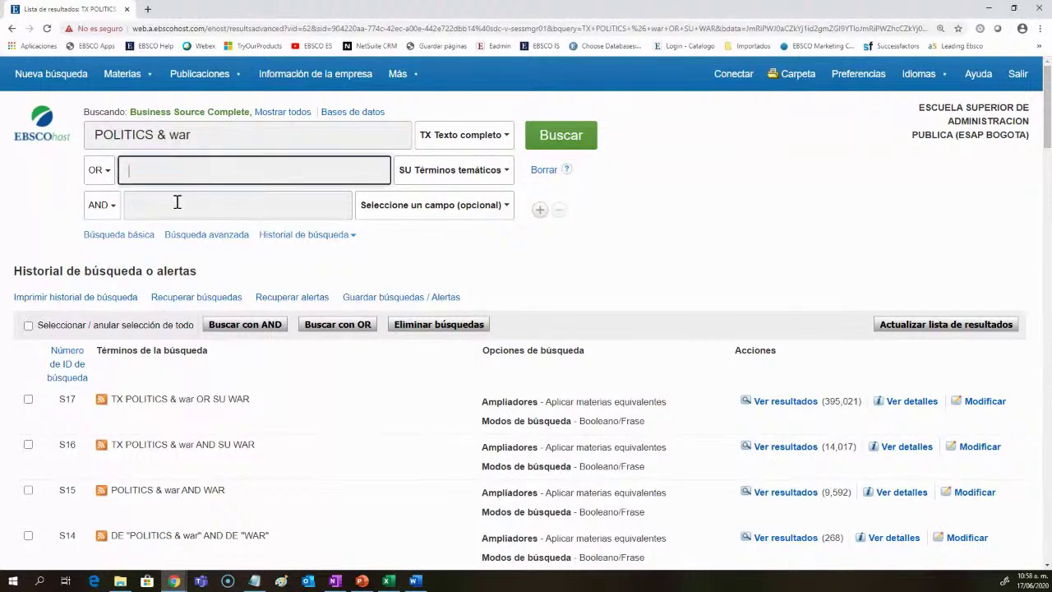
drag(209, 147, 46, 137)
key(BackSpace)
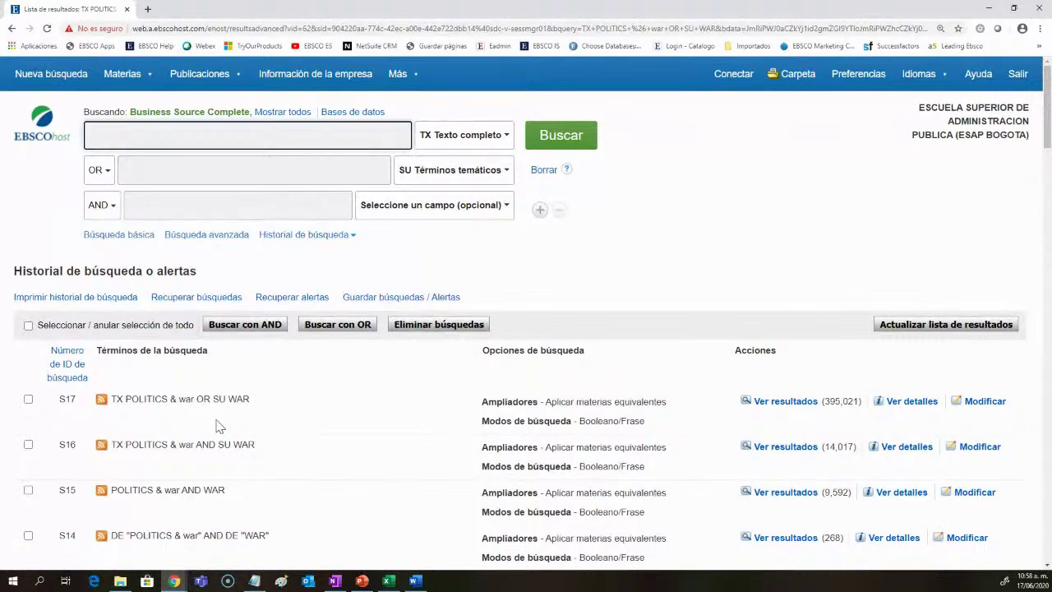
scroll(219, 426, down, 2)
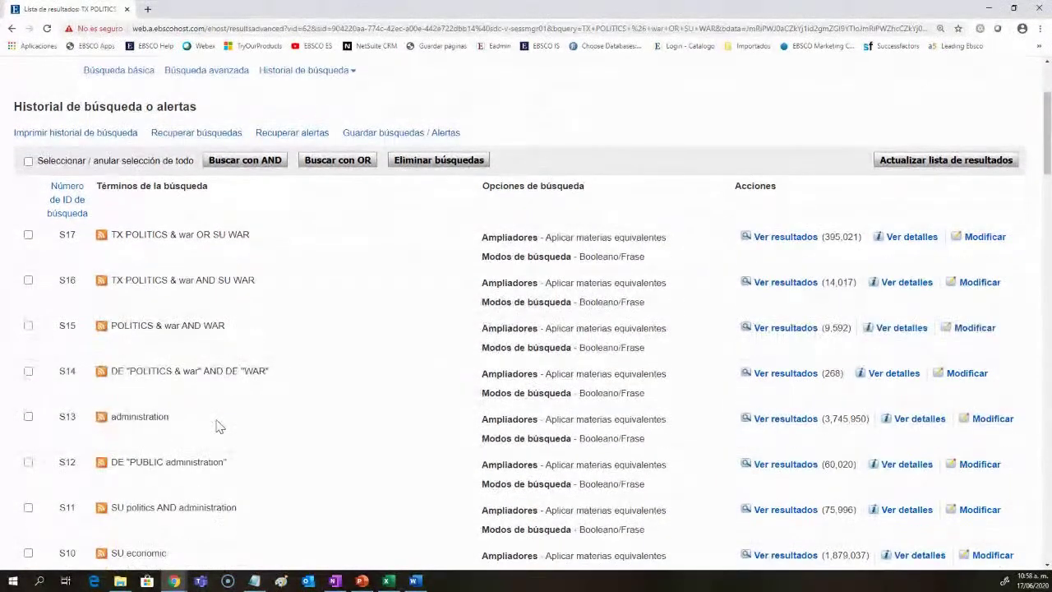
Step: Tick S7 economy, S13 administration and S6 finance in the history and combine them with AND
scroll(217, 425, down, 1)
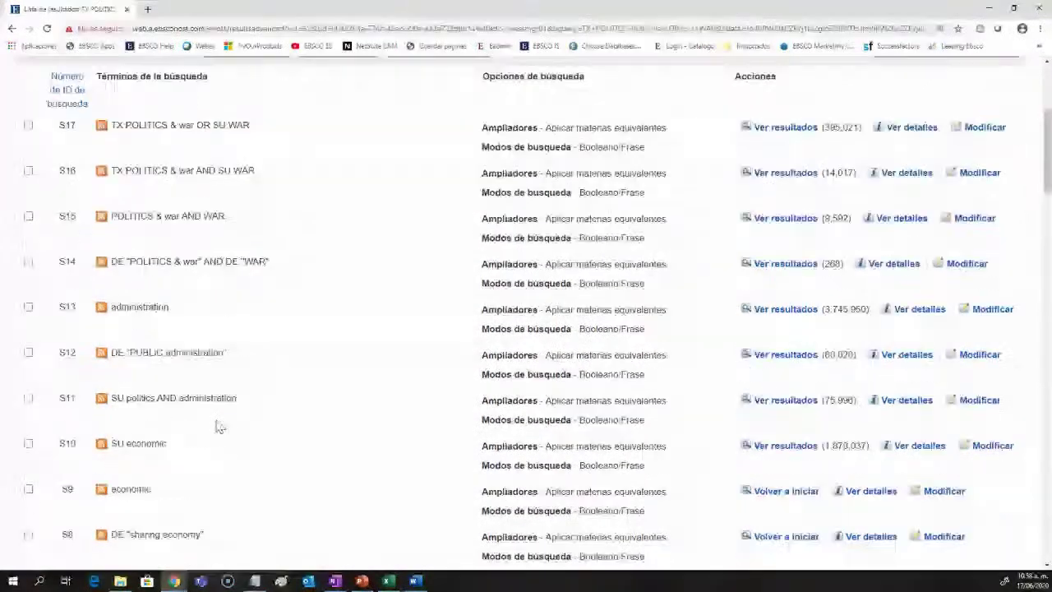
scroll(217, 424, down, 1)
click(28, 525)
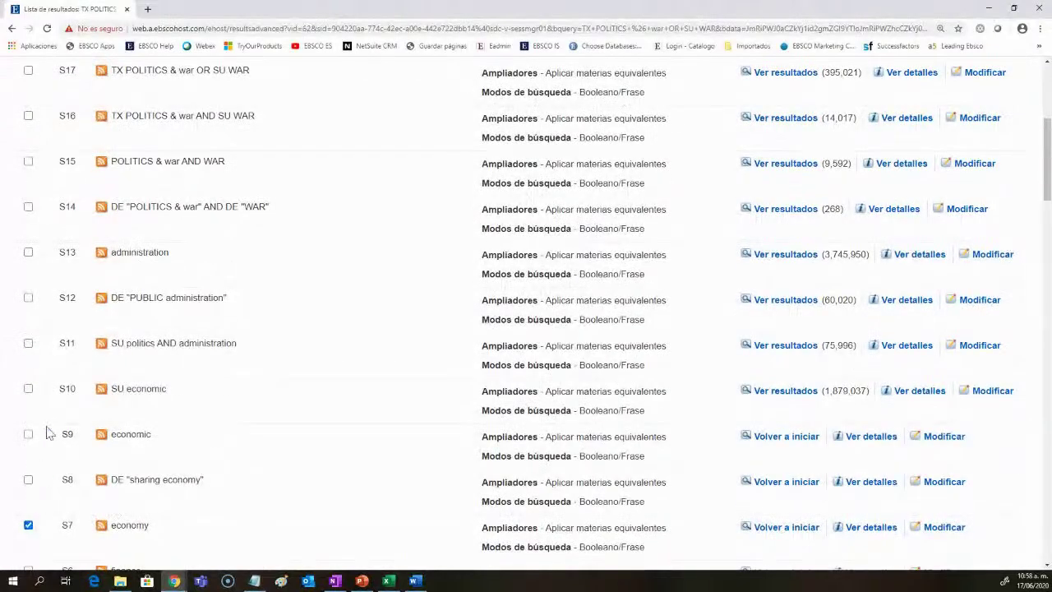
click(28, 252)
scroll(279, 423, down, 3)
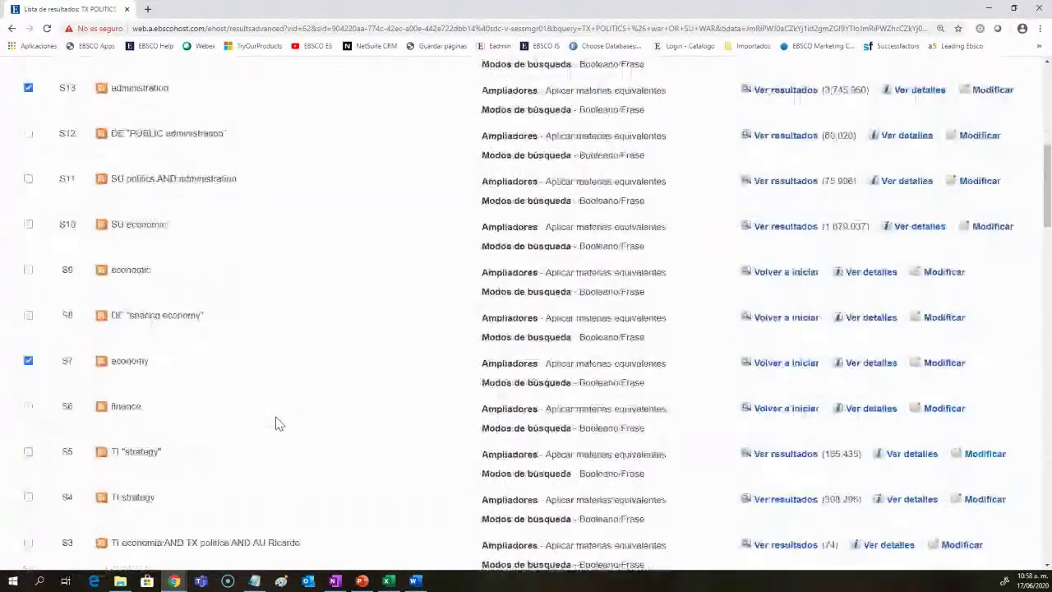
click(28, 351)
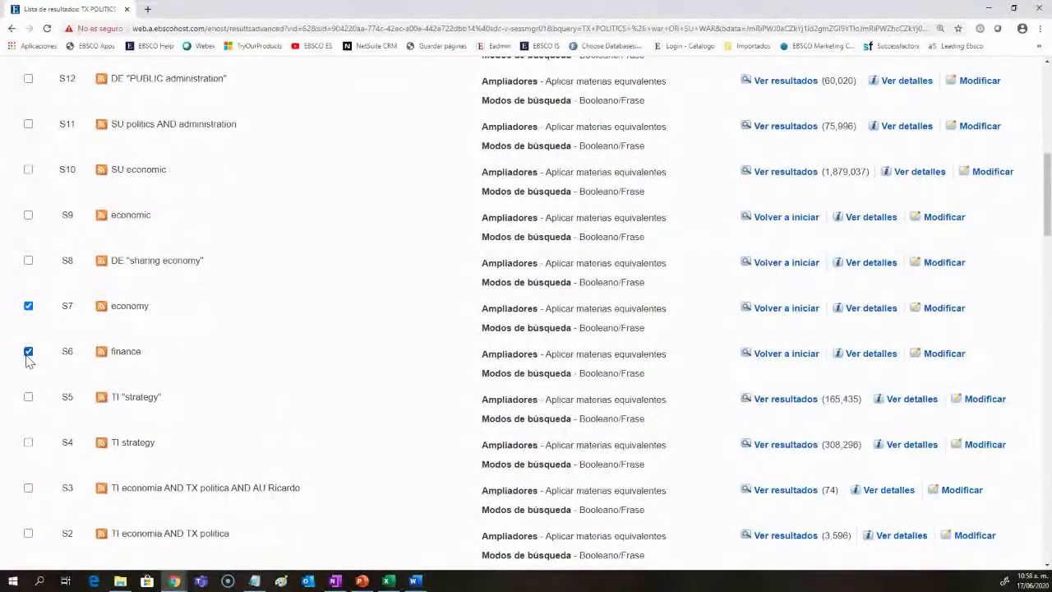
scroll(325, 449, down, 2)
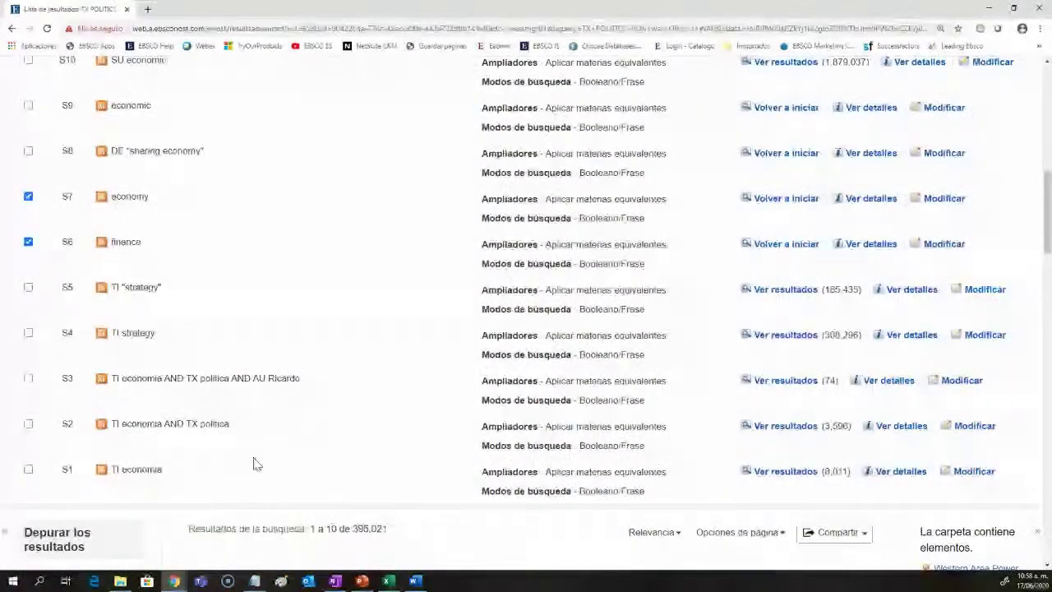
scroll(263, 474, up, 3)
scroll(263, 473, up, 6)
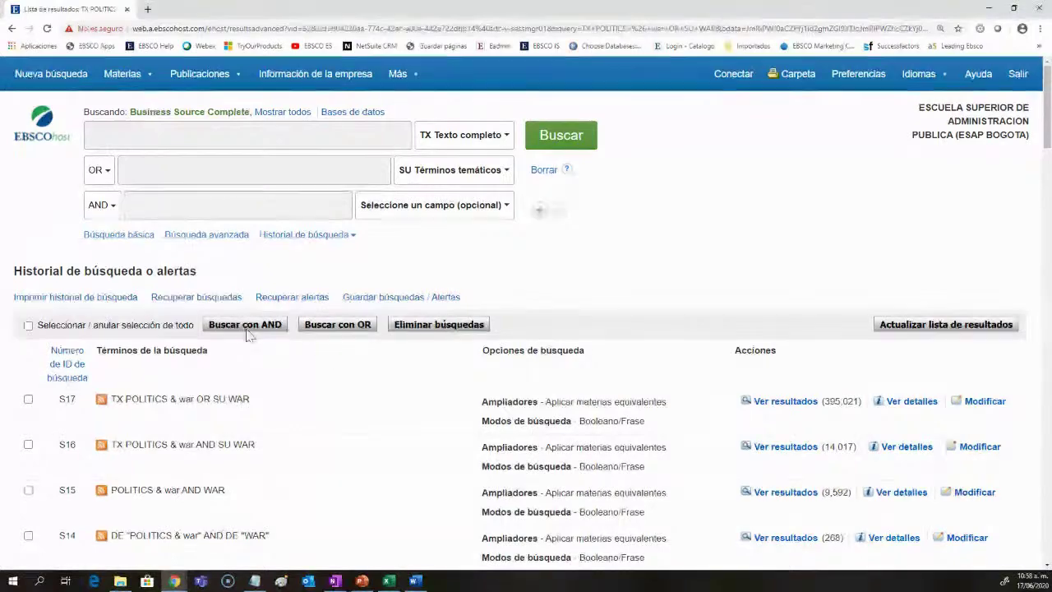
click(244, 327)
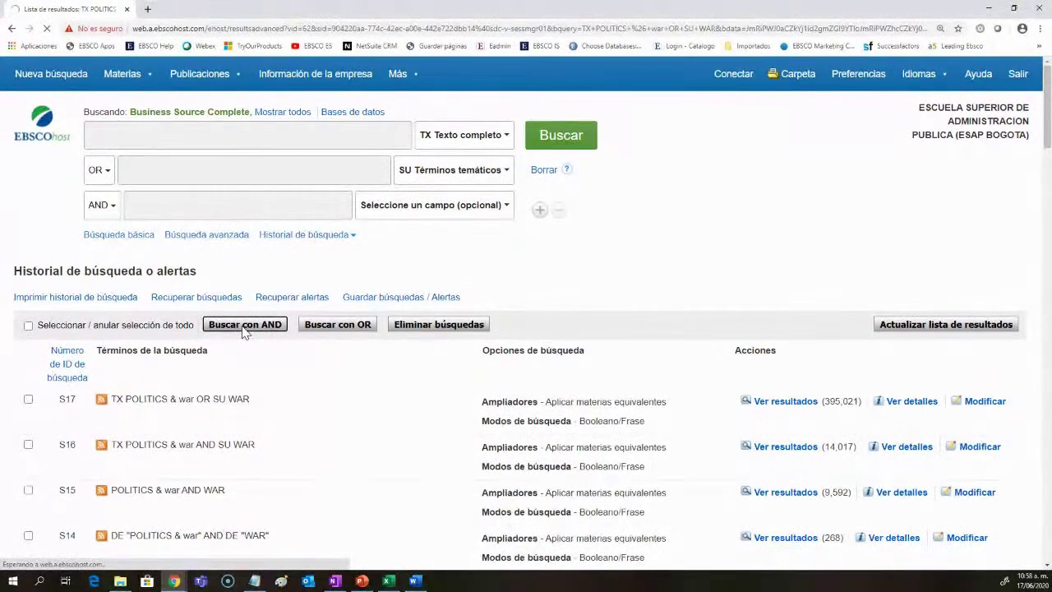
Step: Rerun the combined search S6 AND S7 AND S13 and view its 18,251 results
drag(247, 147, 92, 138)
click(105, 135)
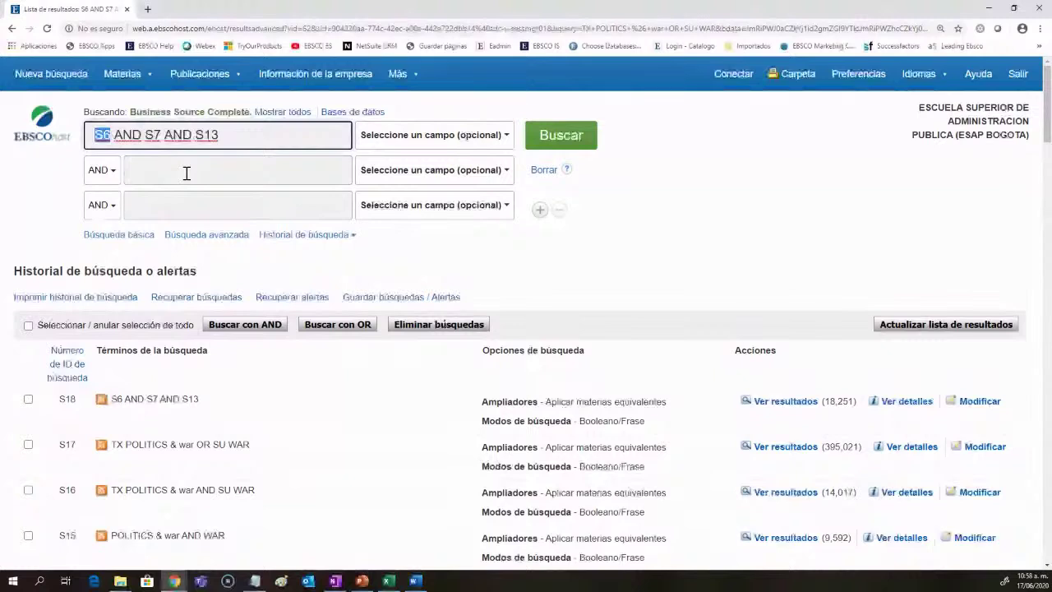
click(561, 142)
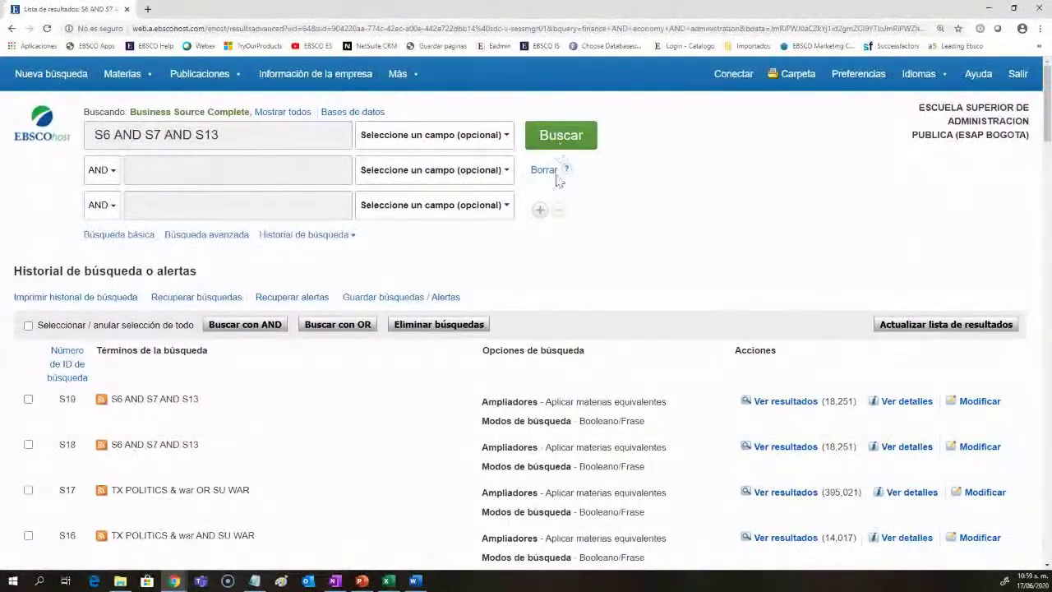
click(353, 238)
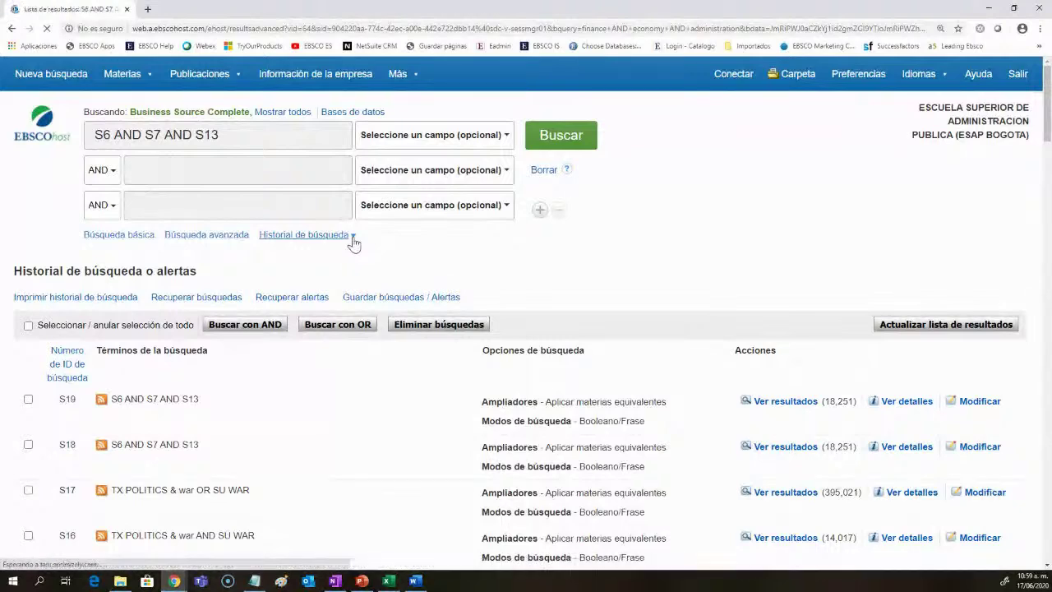
drag(382, 272, 351, 272)
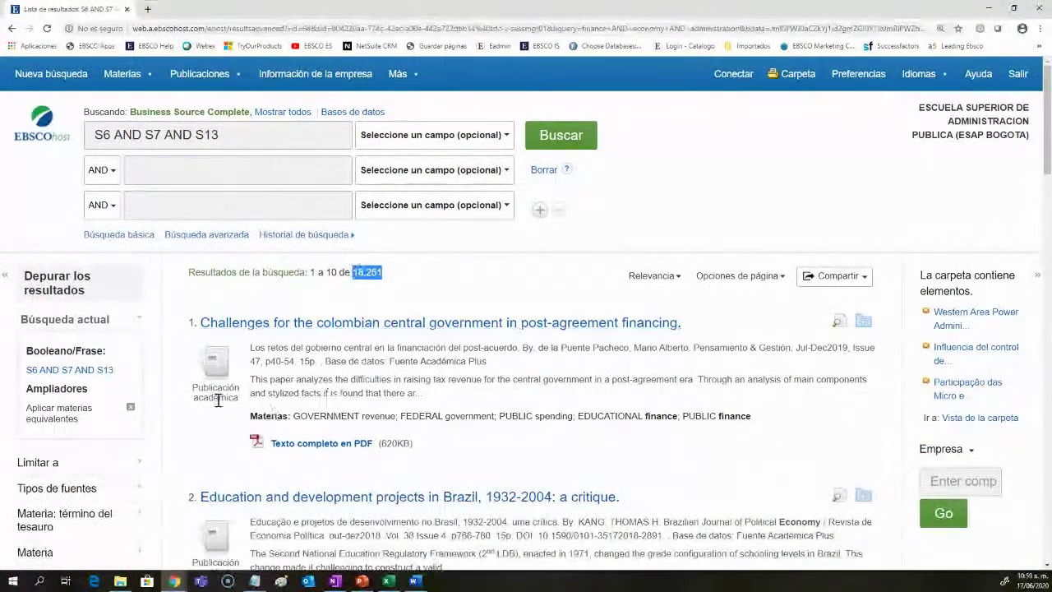
Step: Bring back the search history panel, now headed by searches S19 and S18 (S6 AND S7 AND S13)
scroll(197, 391, down, 1)
scroll(194, 389, down, 3)
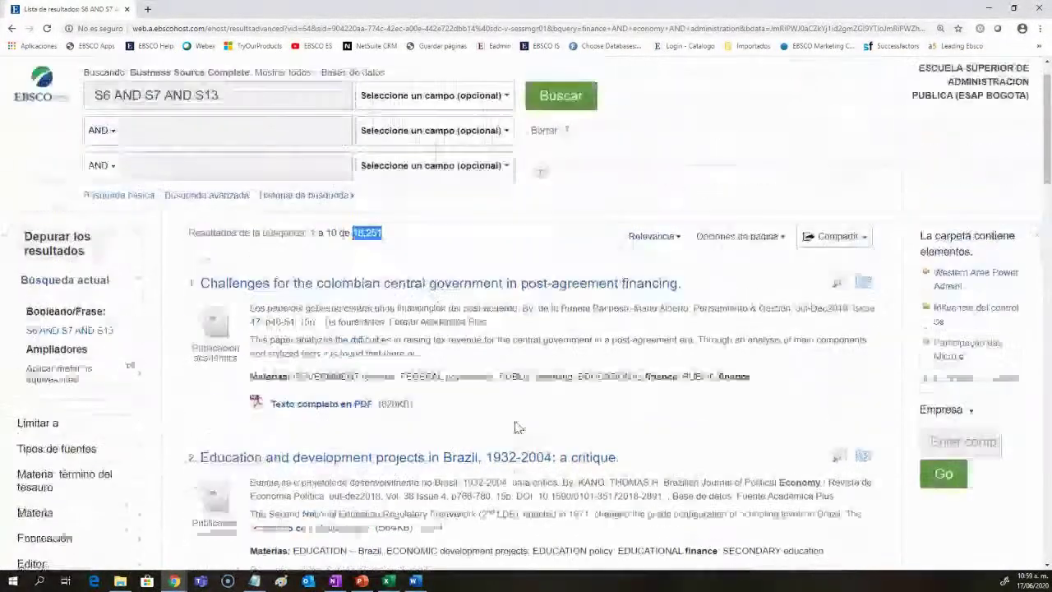
scroll(517, 425, up, 4)
click(418, 170)
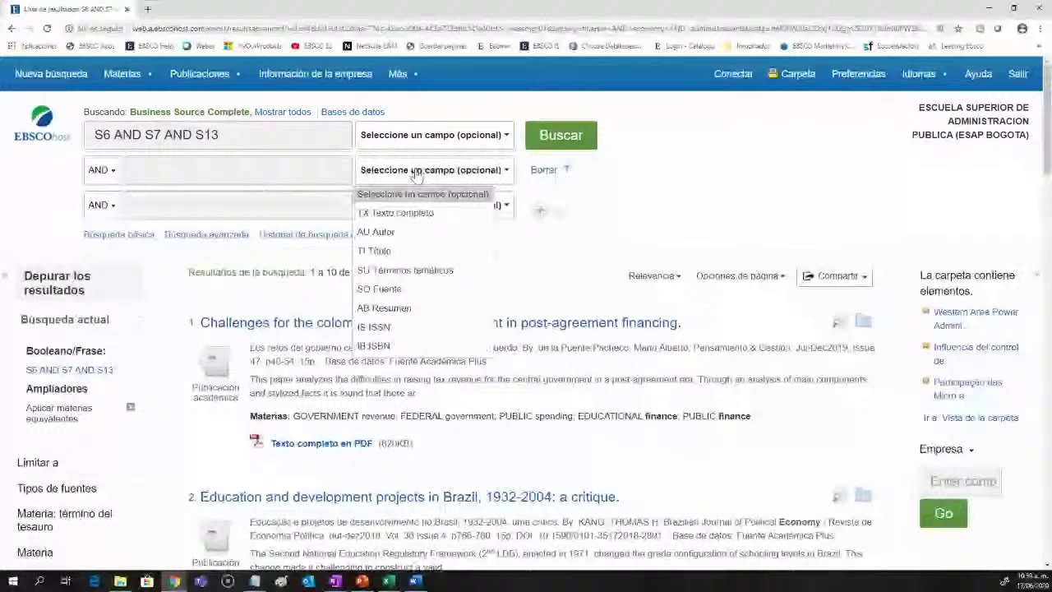
click(695, 236)
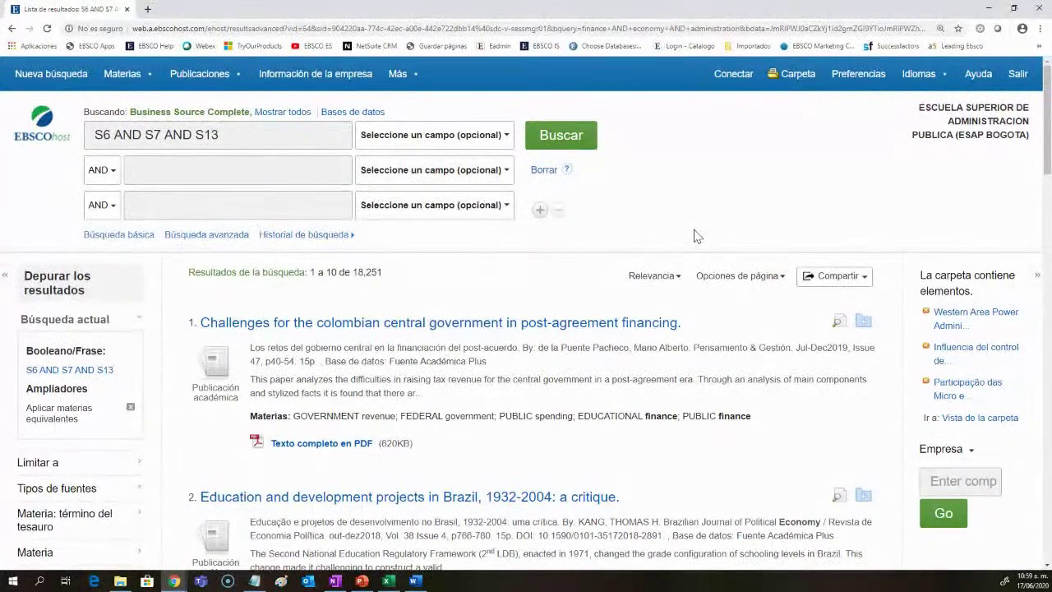
click(352, 237)
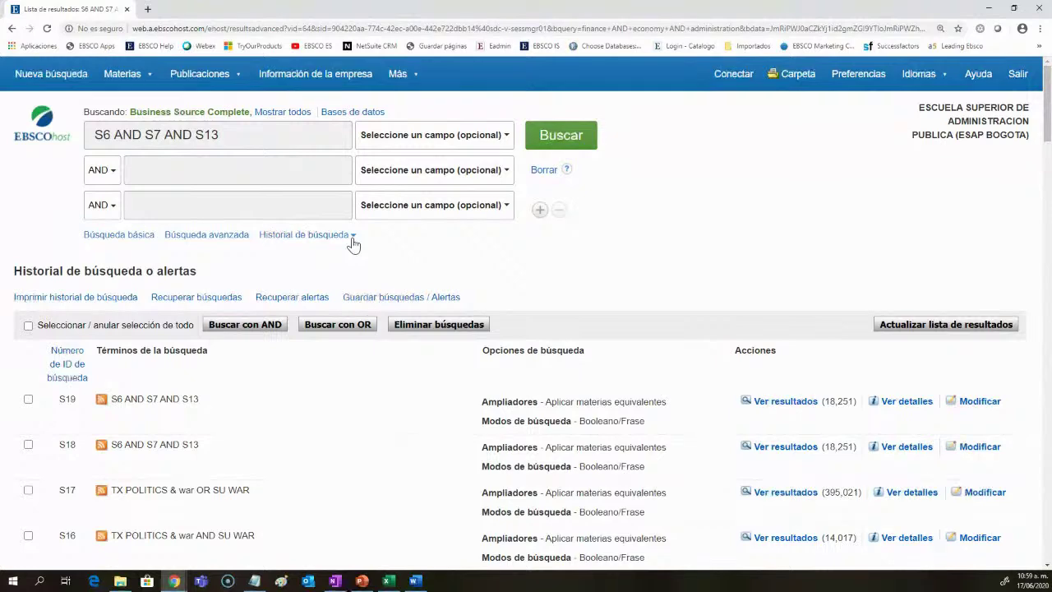
Step: Select every search in the history and save them as searches/alerts
scroll(312, 275, down, 2)
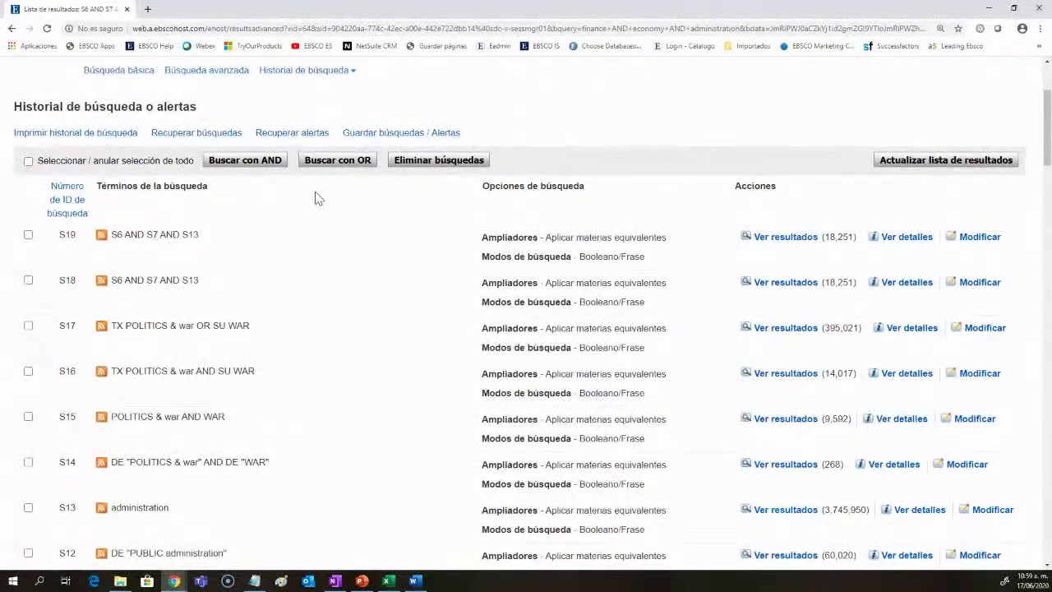
click(28, 161)
click(396, 134)
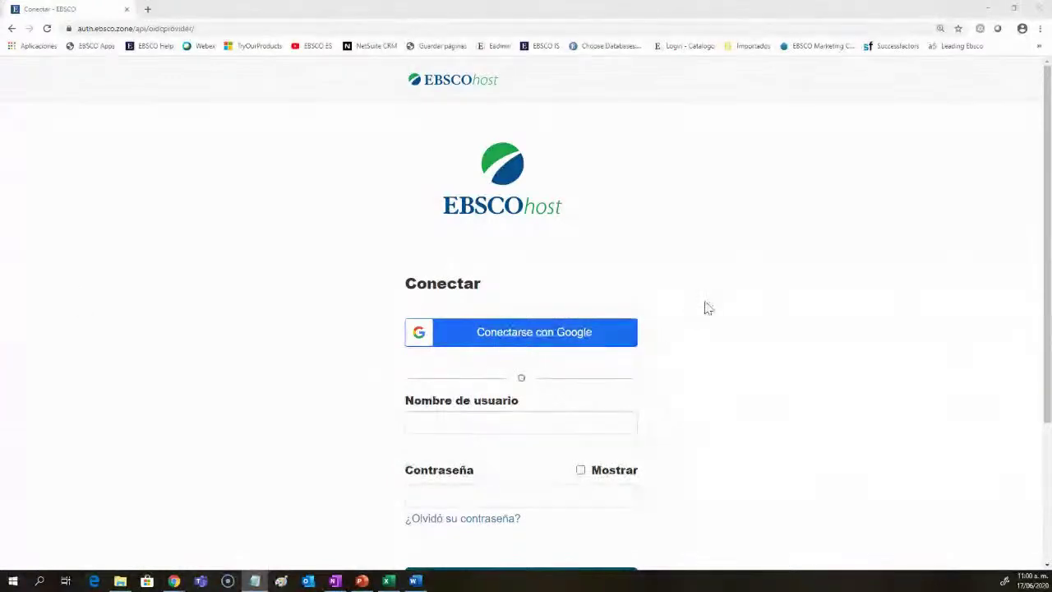
Step: Go from the Conectar sign-in page to the Cree una ahora registration form
scroll(709, 283, down, 1)
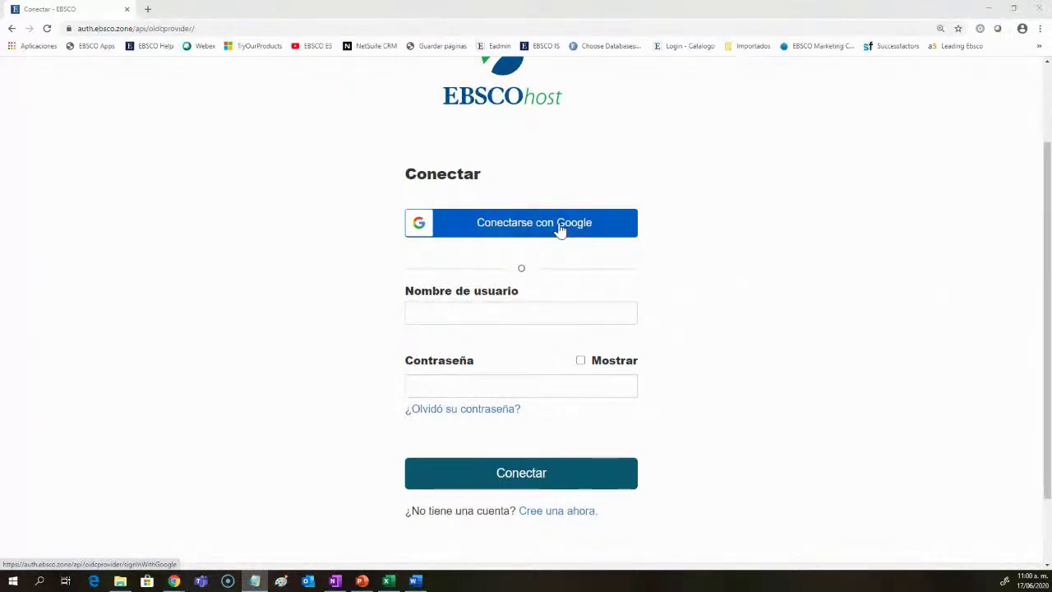
scroll(559, 230, down, 2)
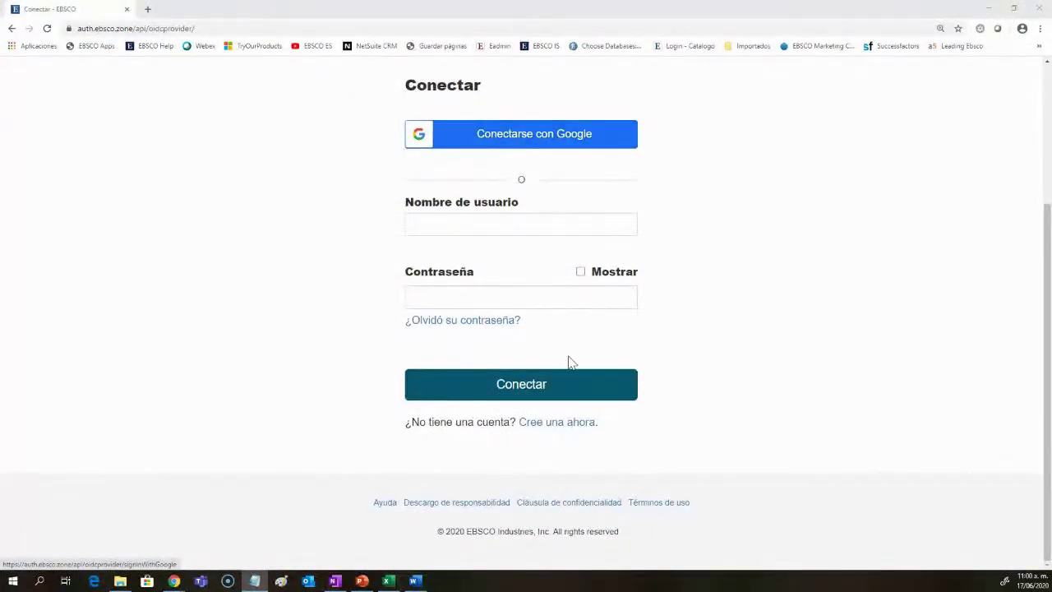
click(561, 423)
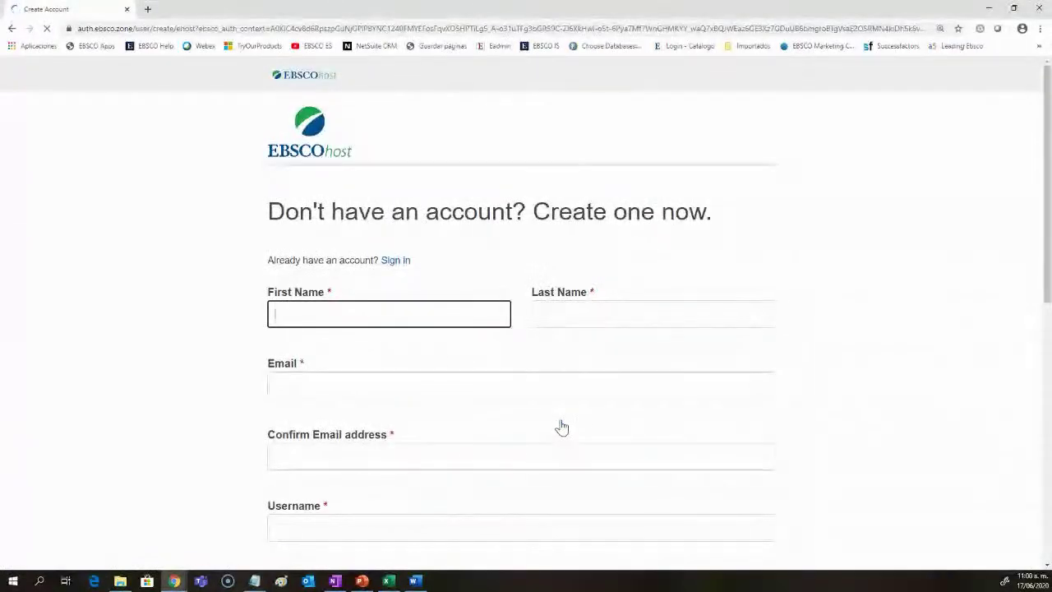
Step: Fill in first name, last name, e-mail, e-mail confirmation and username, trimming the username's last character
scroll(561, 427, down, 2)
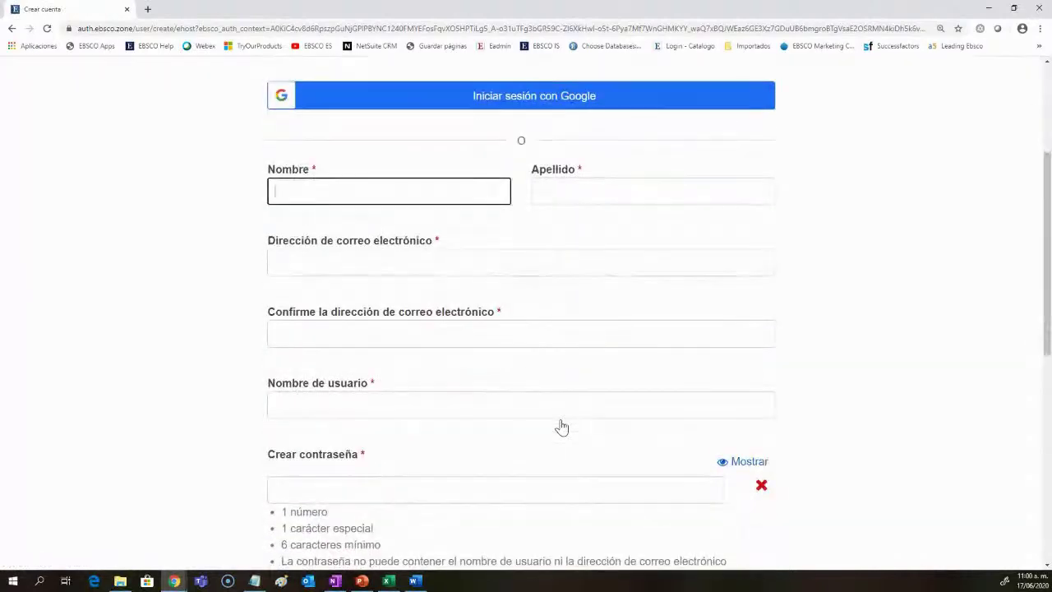
key(Tab)
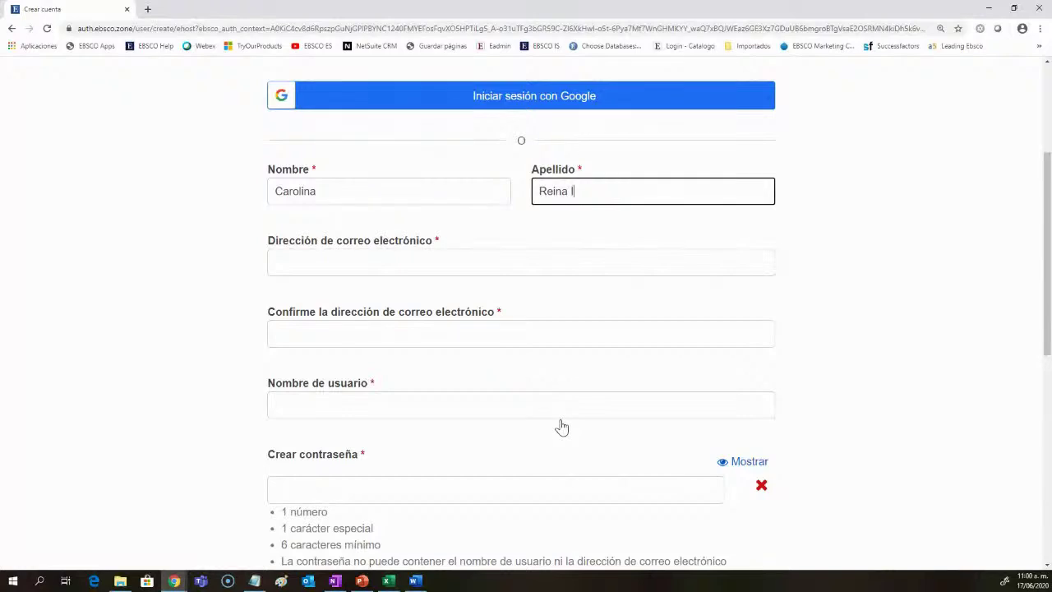
key(Tab)
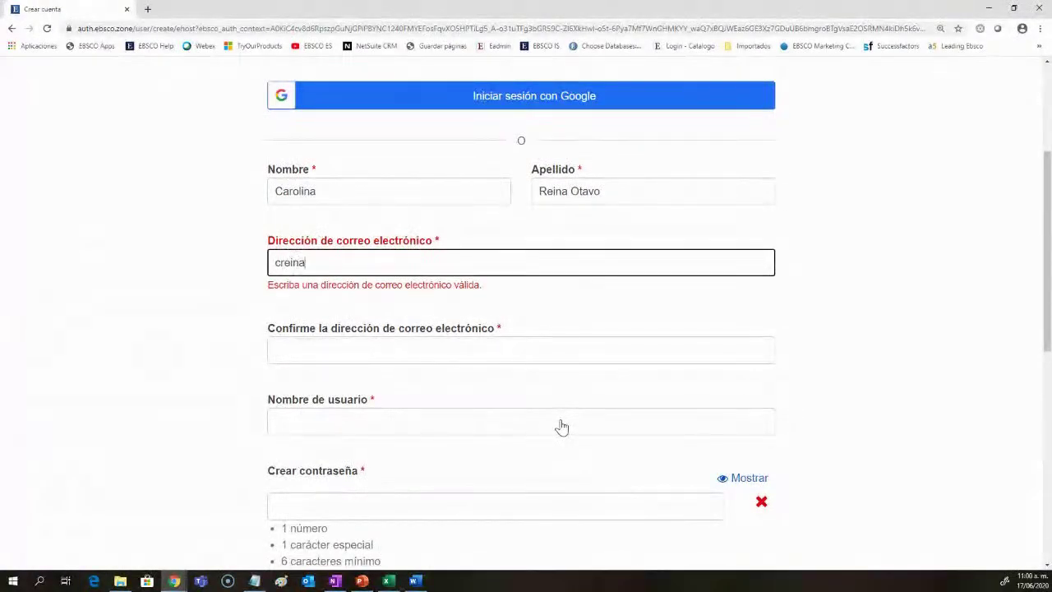
key(Tab)
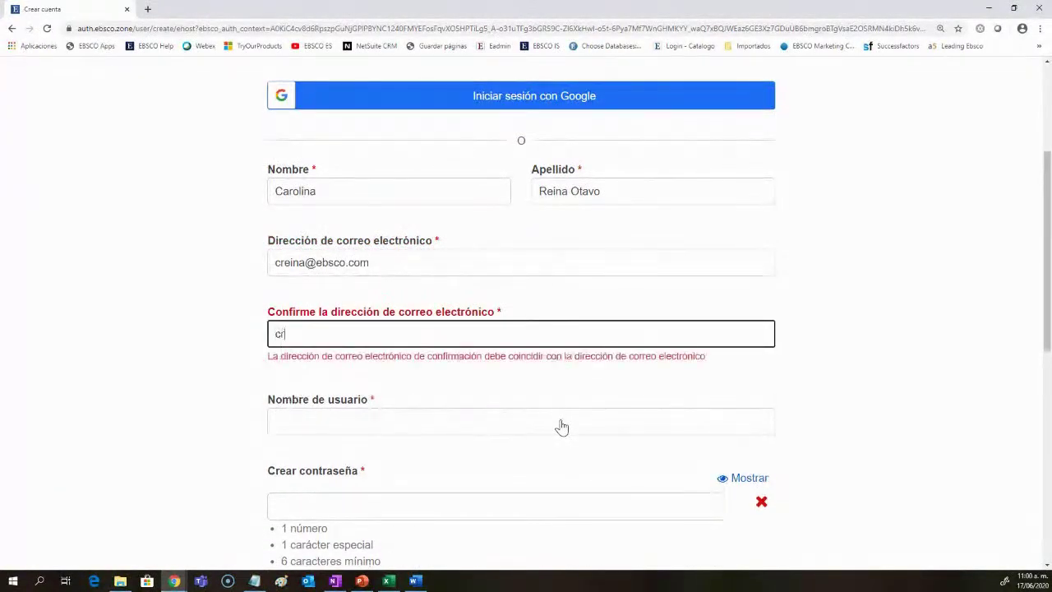
key(Tab)
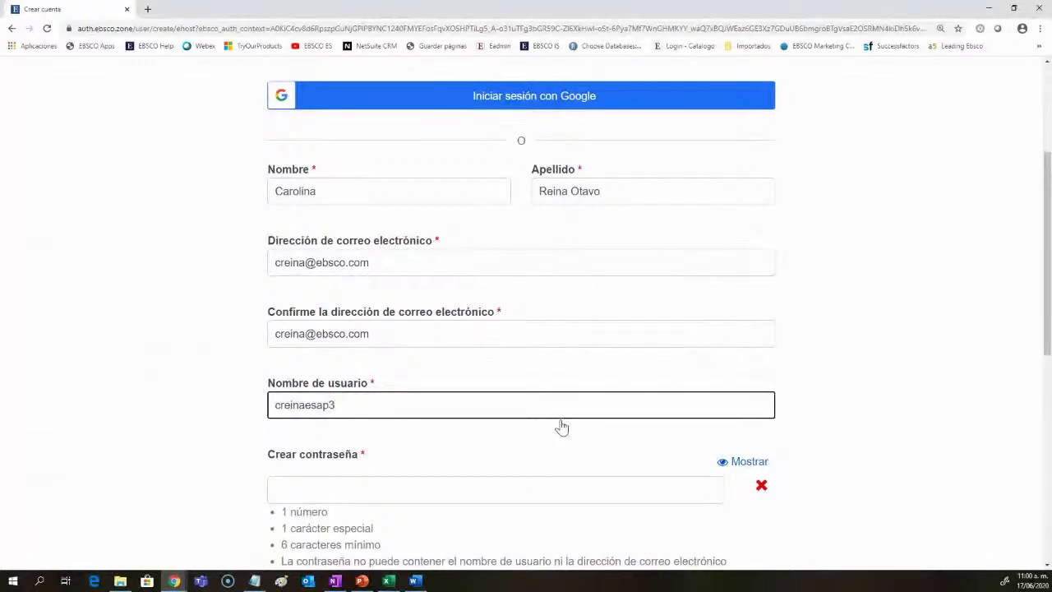
key(shift+Left)
key(shift+Left)
key(shift+Left)
key(shift+Left)
key(shift+Left)
key(shift+Left)
key(shift+Left)
key(shift+Left)
key(End)
key(BackSpace)
key(shift+Left)
key(shift+Left)
key(shift+Left)
key(shift+Left)
key(shift+Left)
key(shift+Left)
key(shift+Left)
key(shift+Left)
key(shift+Left)
key(shift+Left)
key(shift+Left)
key(ctrl+c)
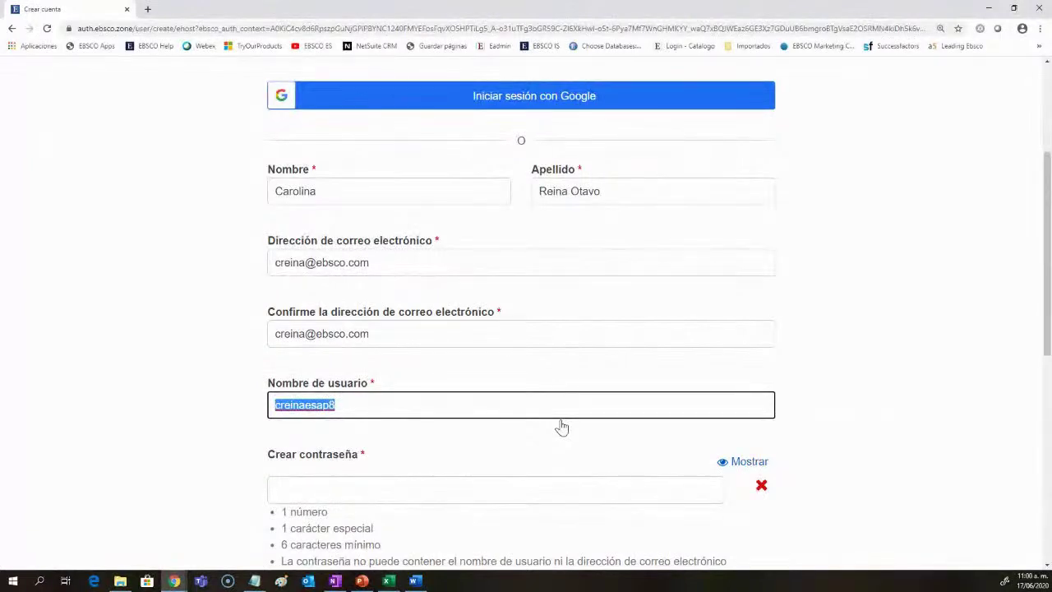
Step: Enter the new account password and retype it in Confirmar contraseña
scroll(561, 426, down, 2)
click(484, 385)
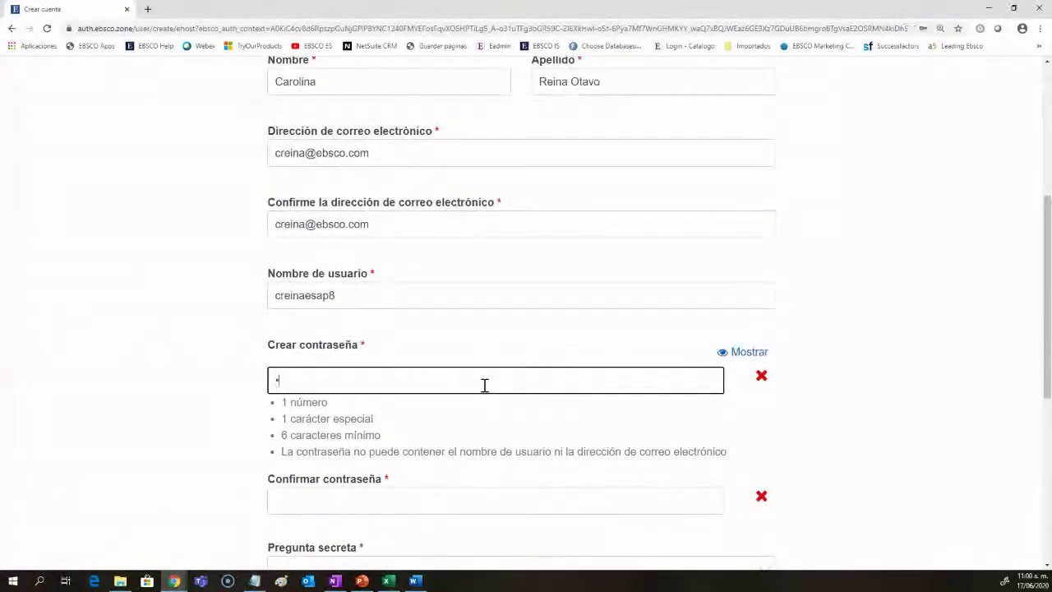
text(••••••••••••)
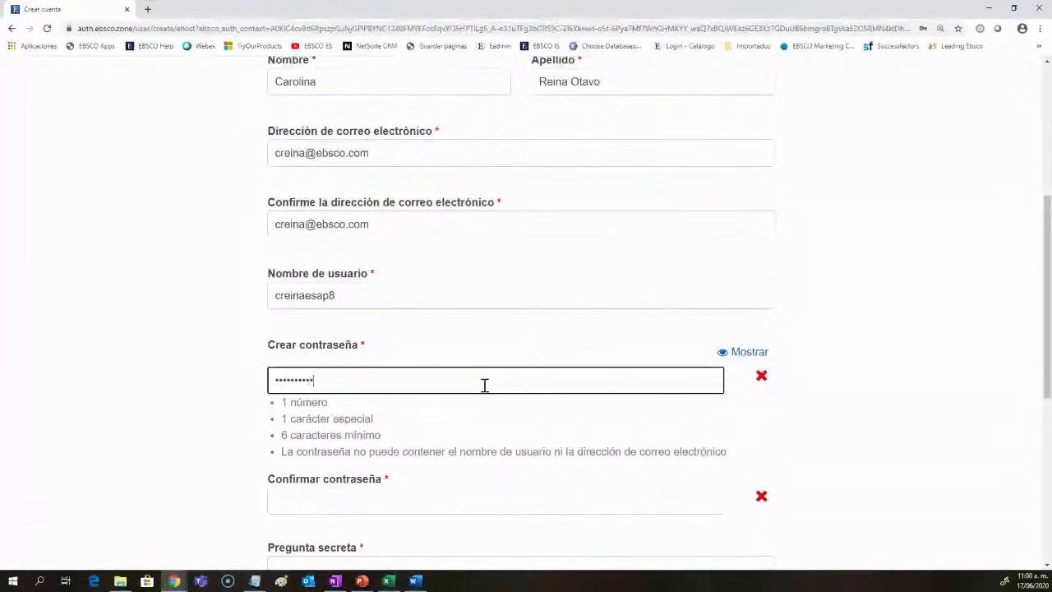
scroll(484, 385, down, 2)
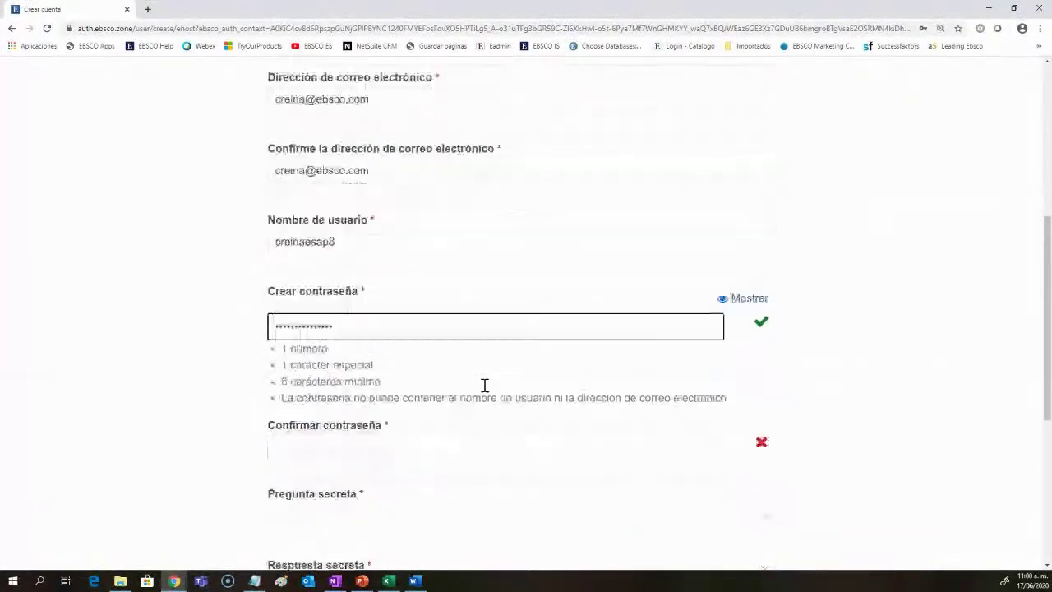
drag(728, 346, 281, 297)
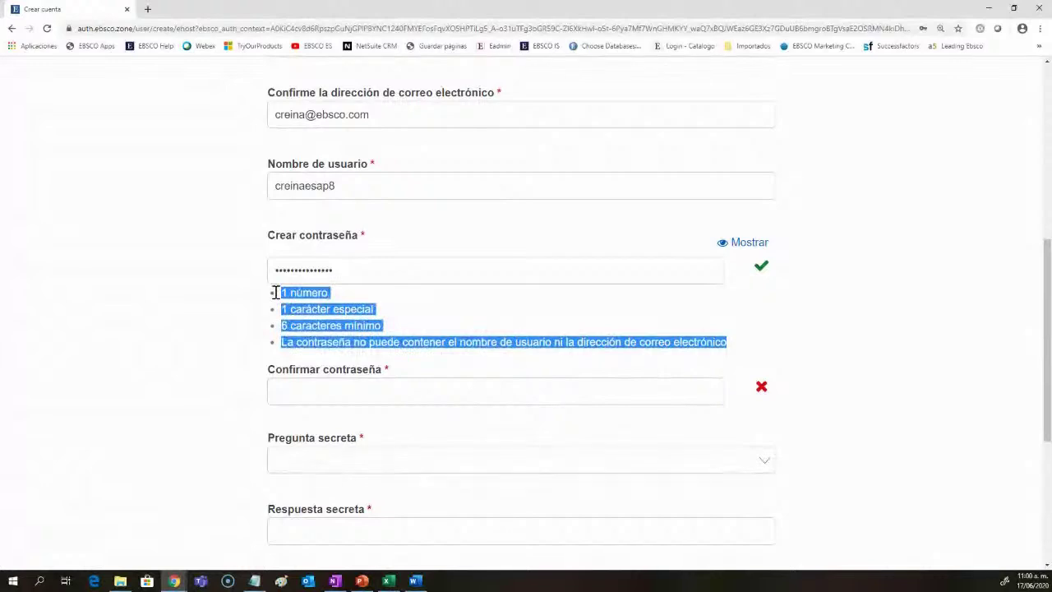
click(316, 395)
text(••••)
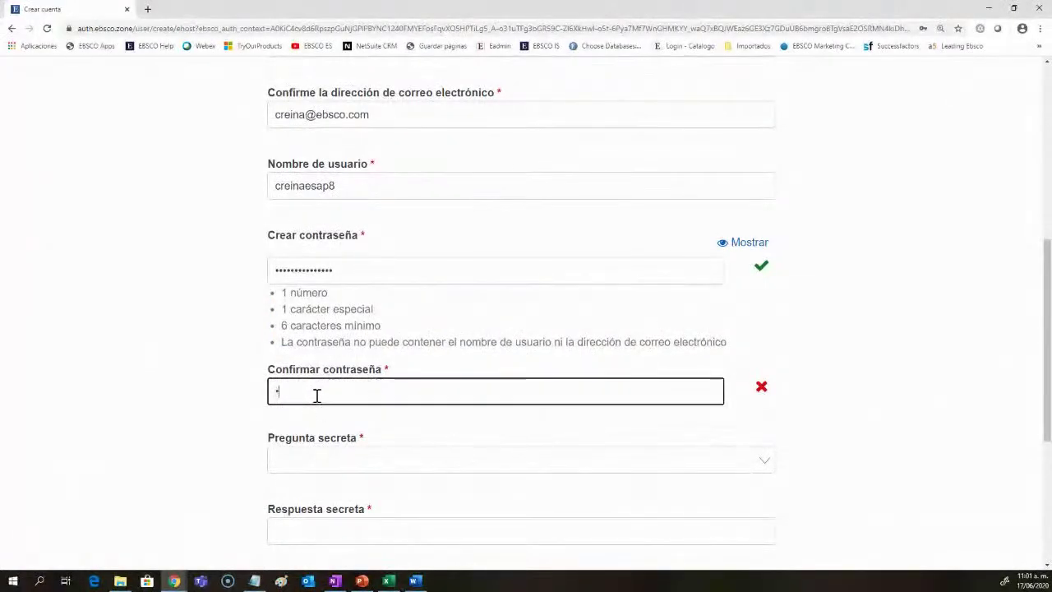
text(•••••••••)
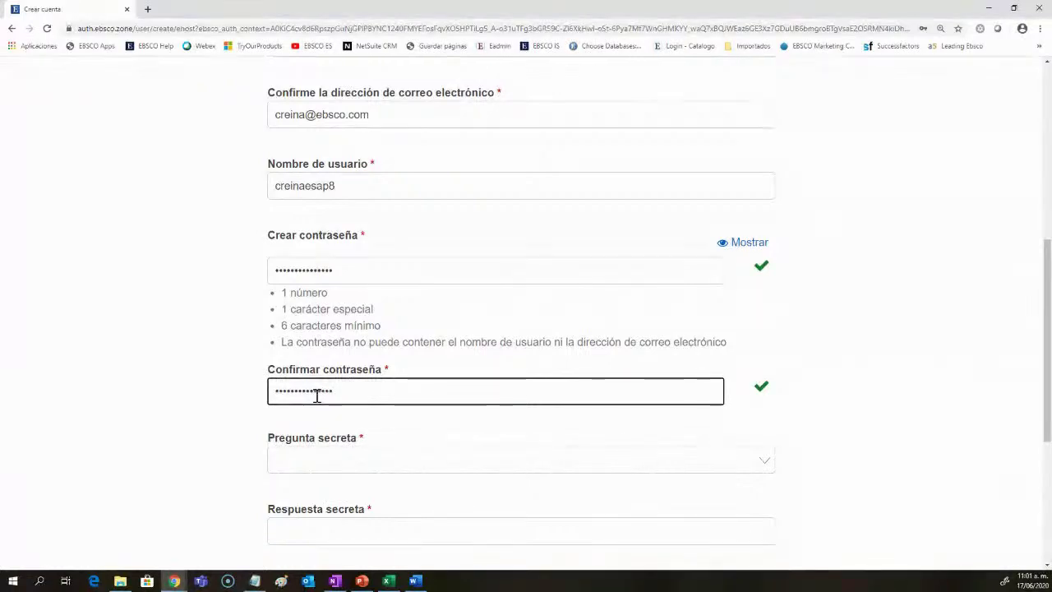
Step: Choose ¿Animal favorito? as the secret question, enter its answer, and accept the data-consent statement
scroll(328, 446, down, 2)
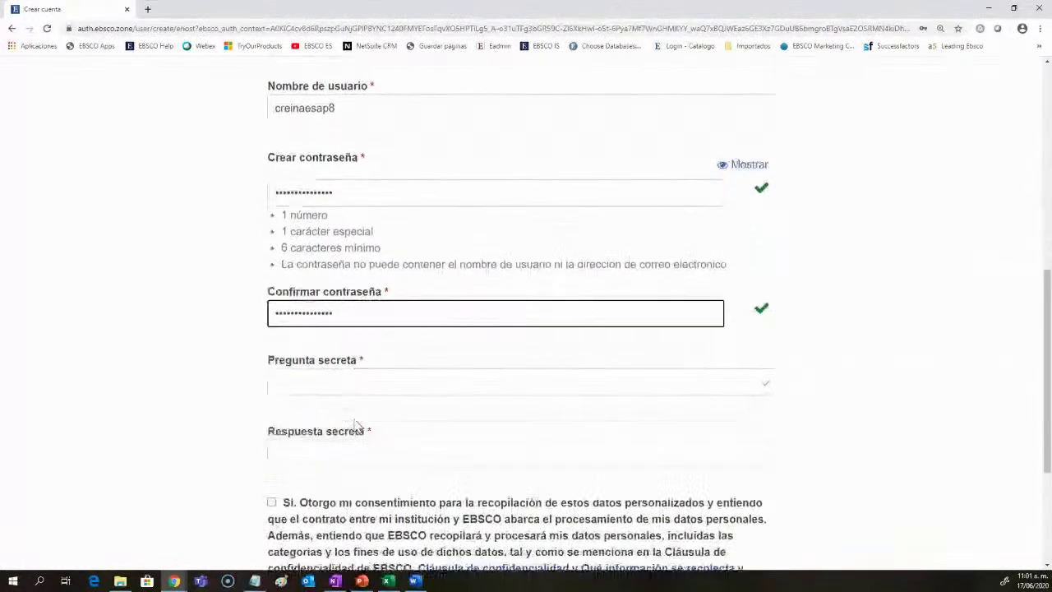
click(344, 355)
click(345, 391)
click(341, 417)
text(do)
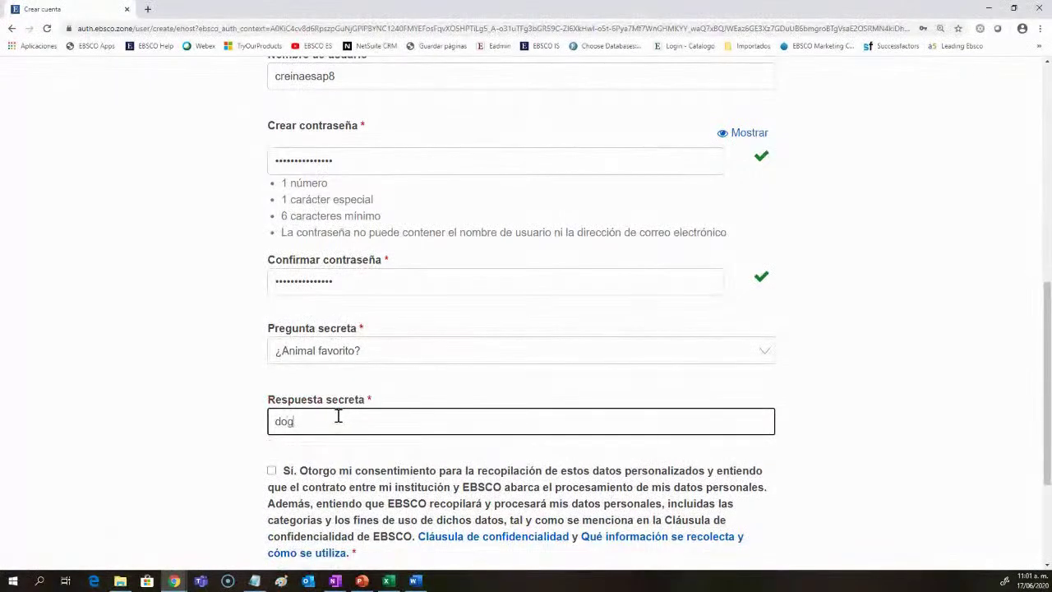
text(g)
scroll(337, 416, down, 3)
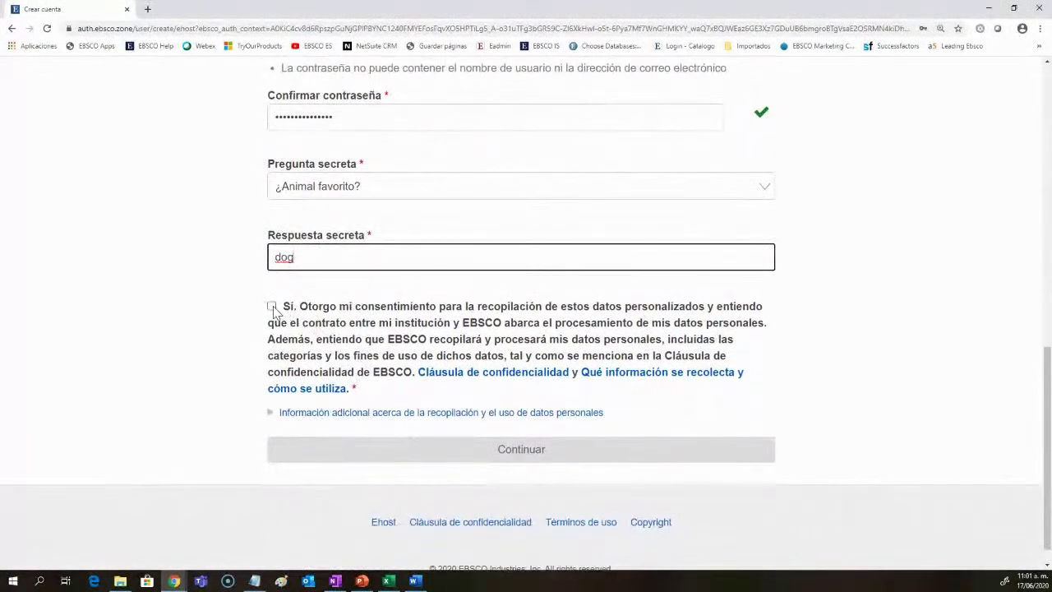
click(272, 307)
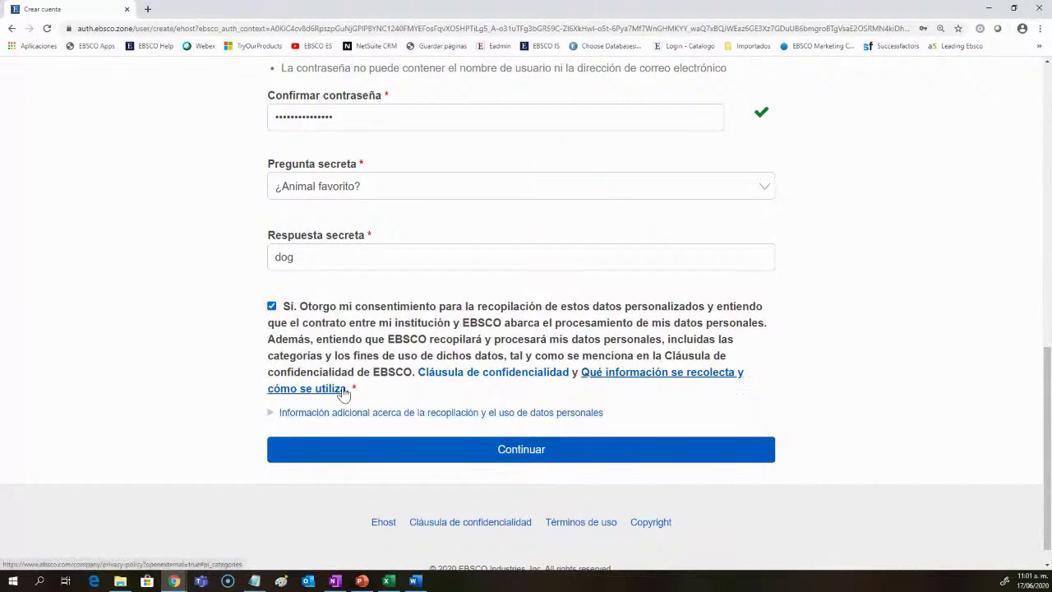
Step: Submit the registration, then sign in to the new account with its username and password
click(519, 451)
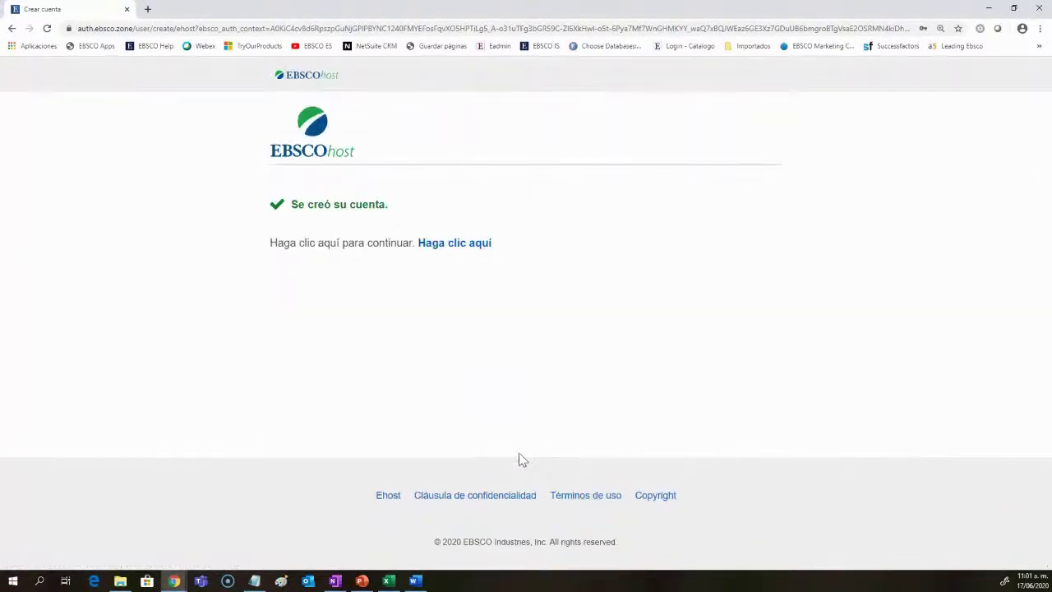
click(453, 252)
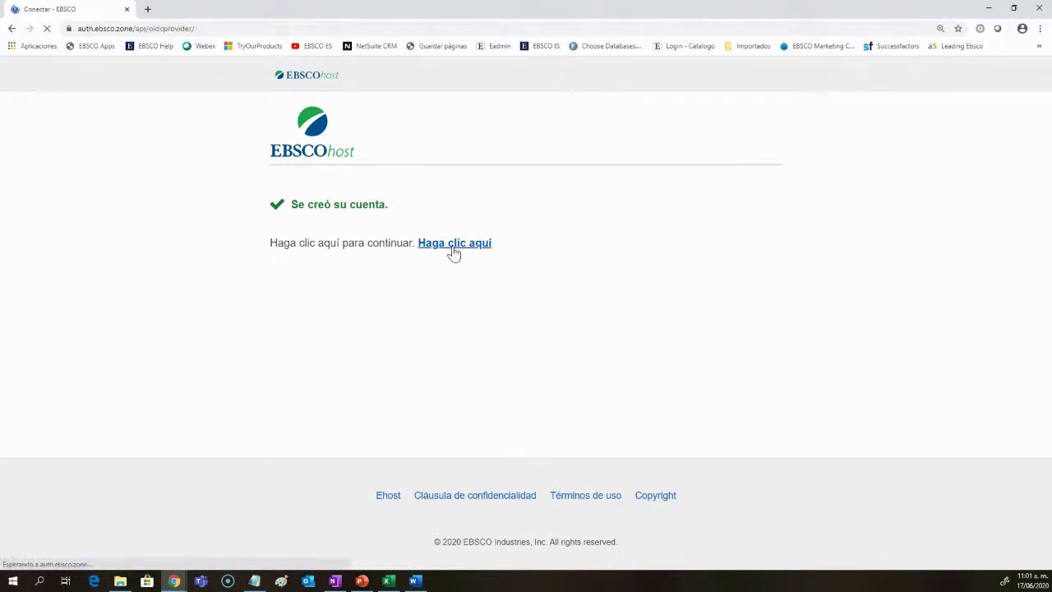
key(ctrl+v)
click(463, 496)
text(••••••)
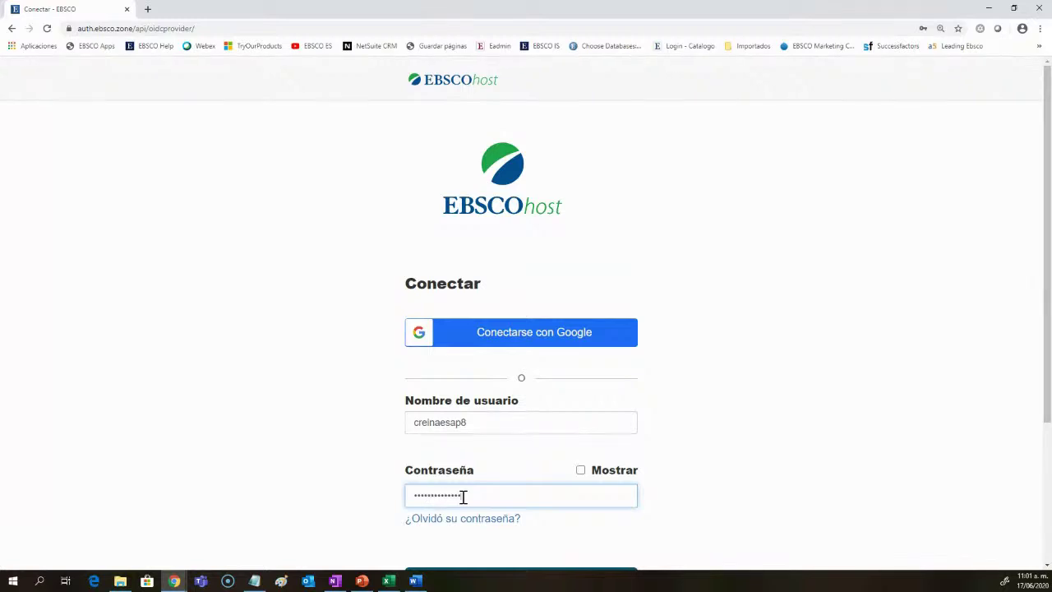
scroll(493, 488, down, 1)
click(523, 477)
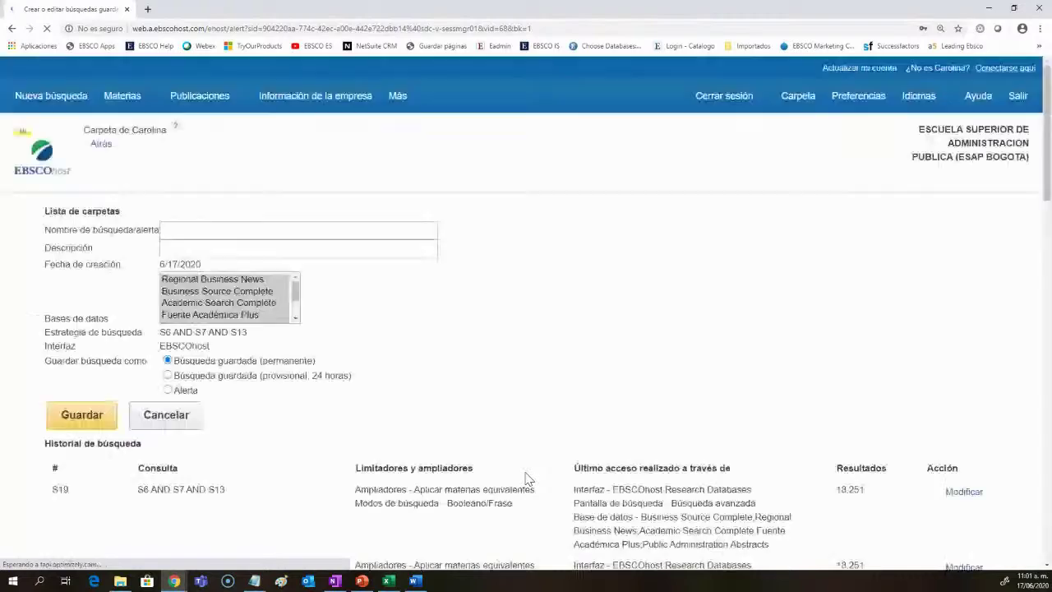
Step: Save the search as ESAP with description DESCRIPCIÓN as a provisional 24-hour saved search
click(297, 230)
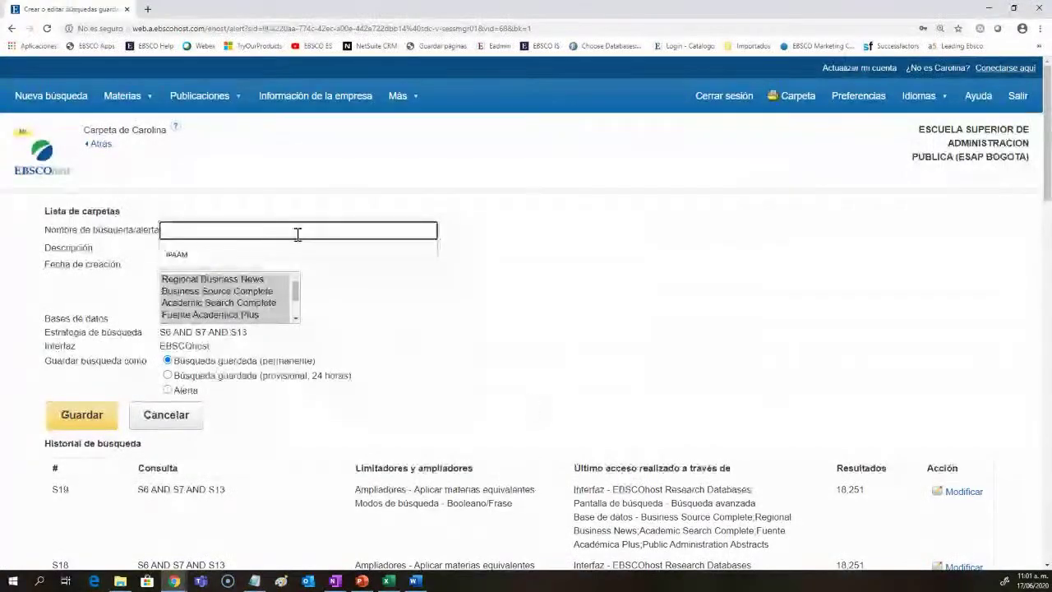
text(ESAP)
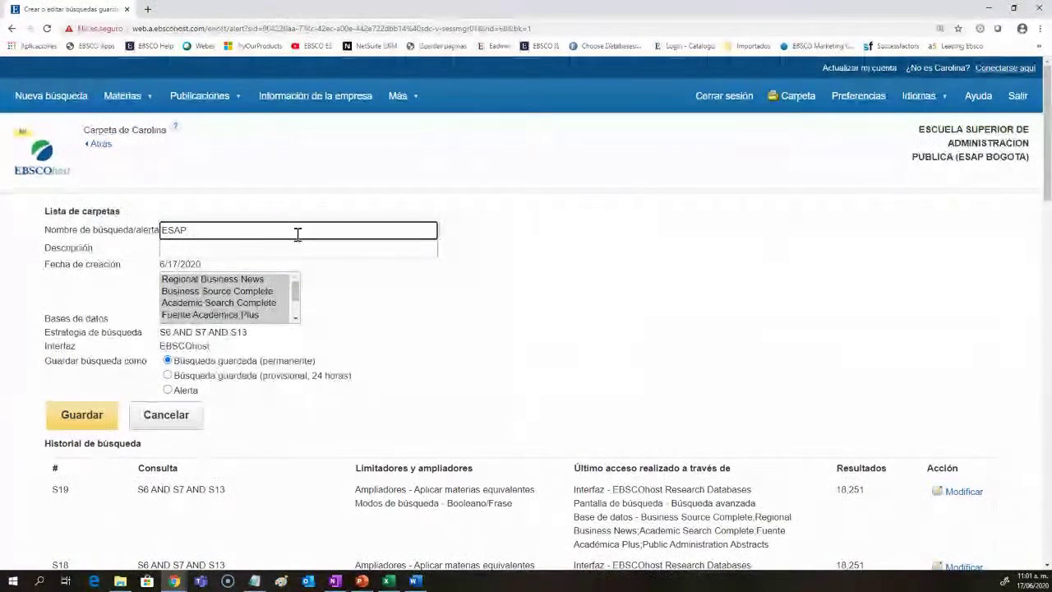
click(284, 245)
click(215, 272)
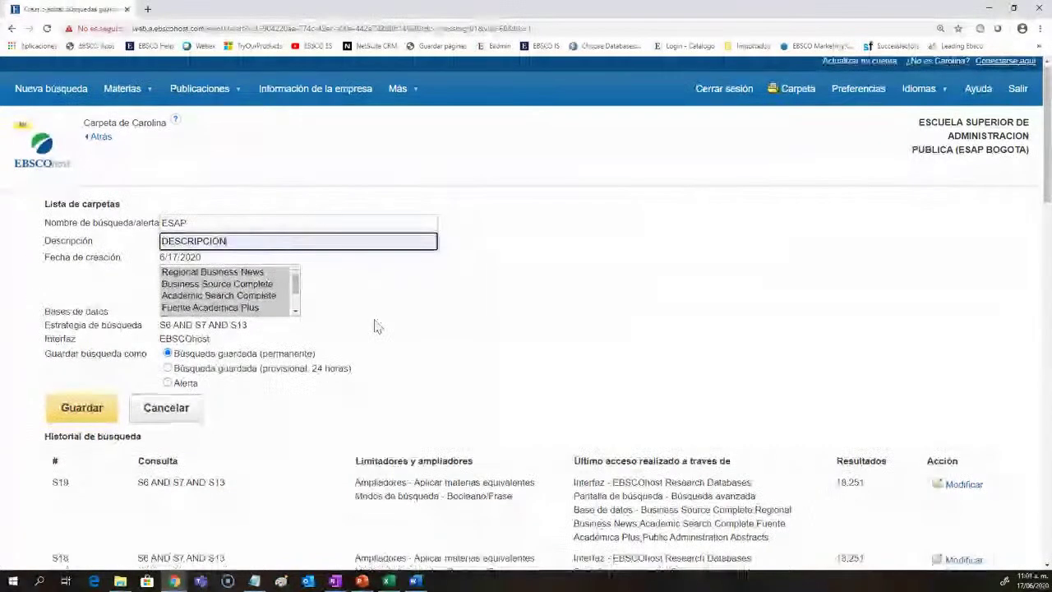
scroll(376, 324, down, 1)
scroll(154, 396, down, 1)
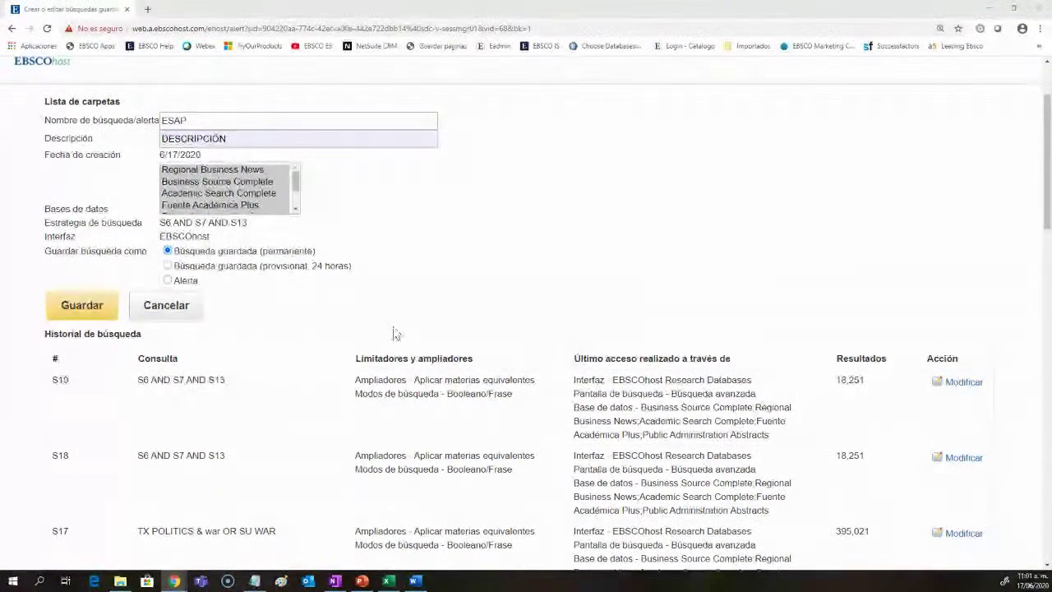
scroll(377, 379, down, 6)
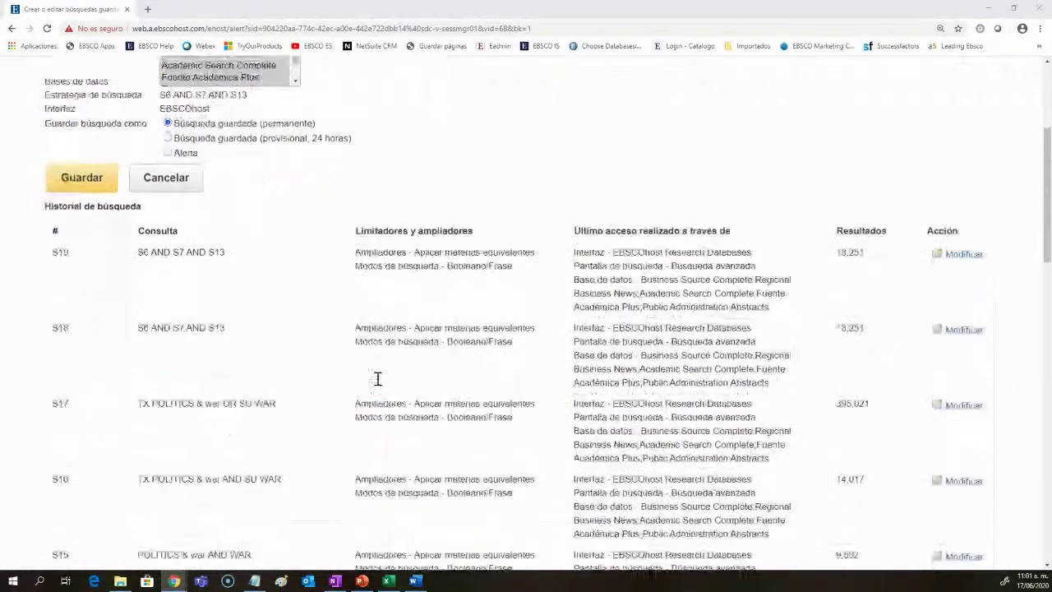
scroll(377, 379, down, 10)
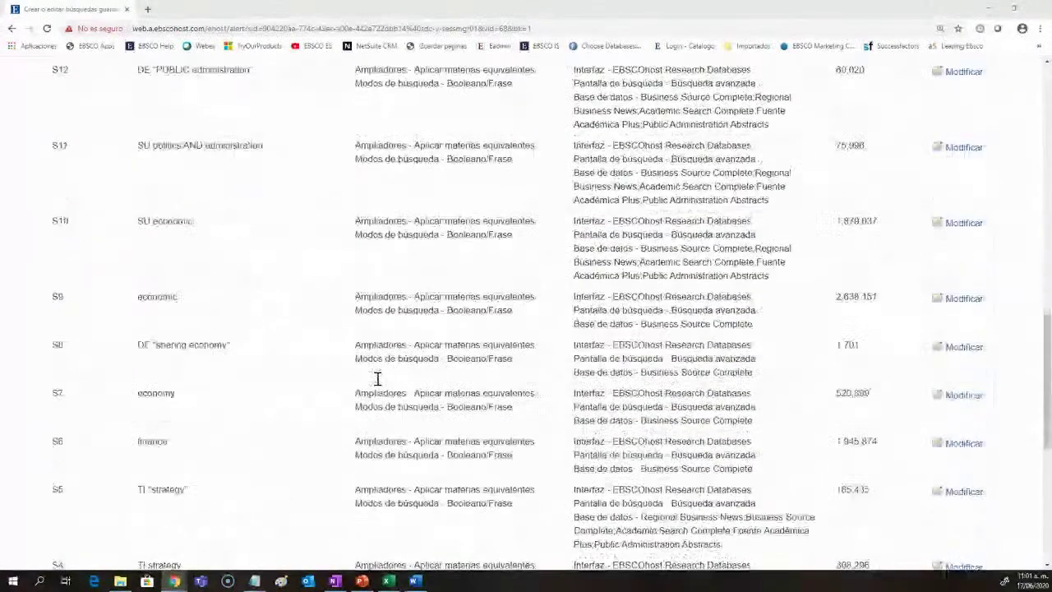
scroll(377, 379, up, 15)
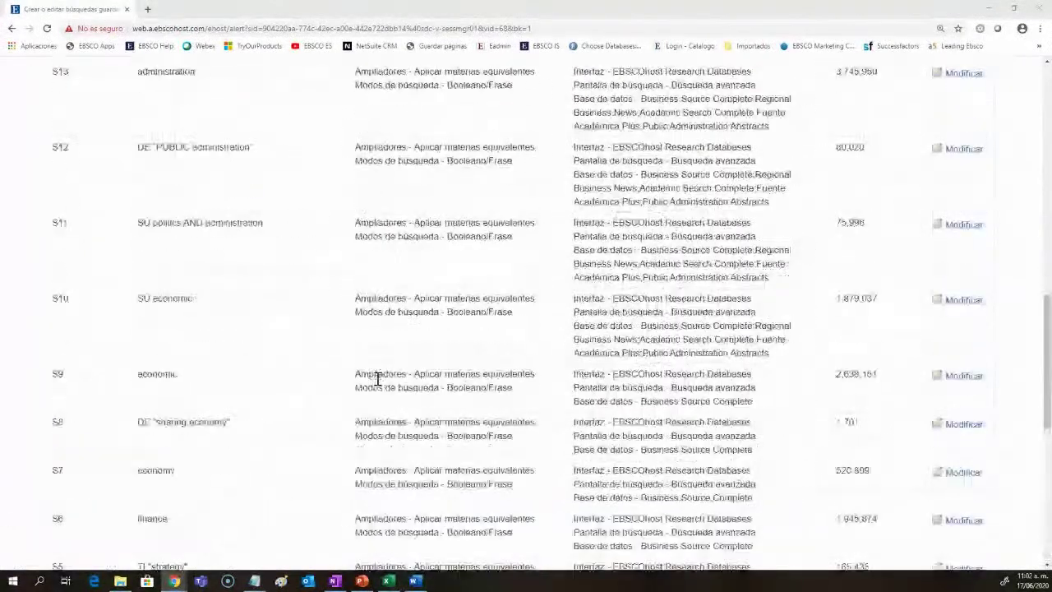
click(169, 375)
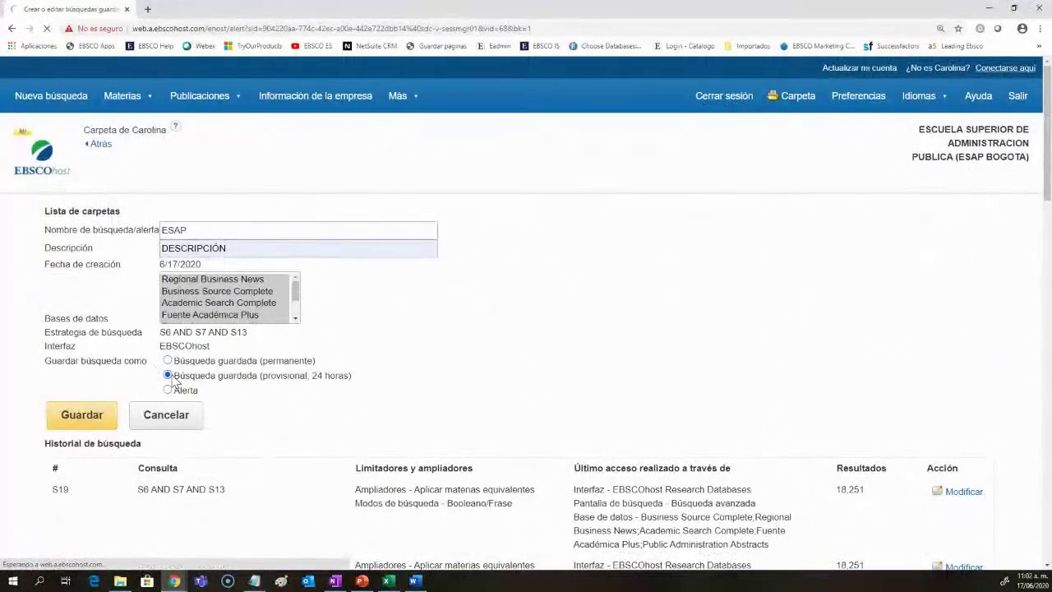
click(62, 424)
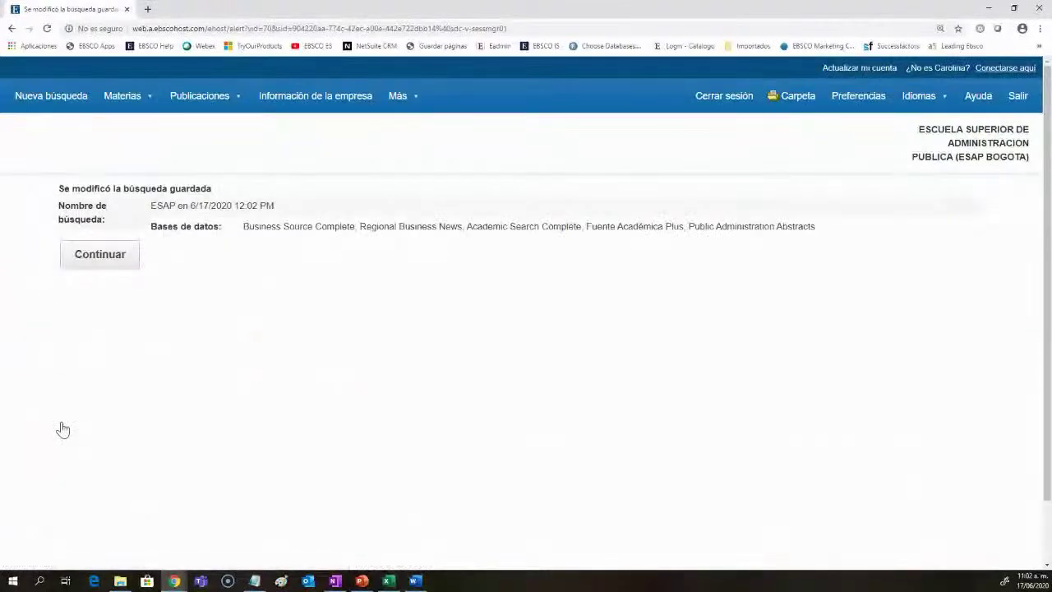
click(122, 270)
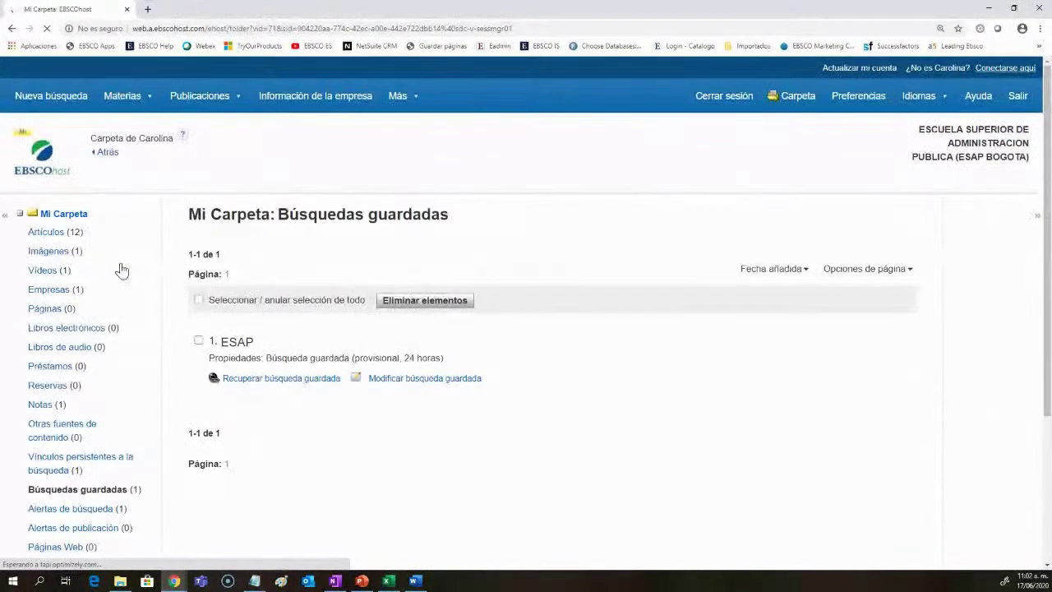
Step: Browse the folder's articles, images, videos, companies, notes and persistent links
click(45, 233)
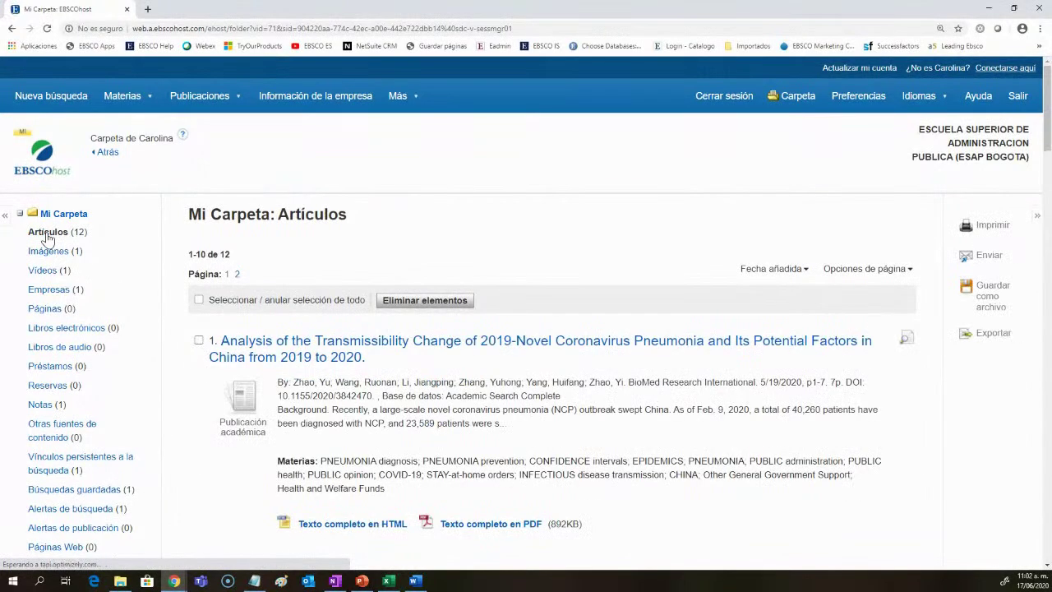
click(49, 254)
click(46, 271)
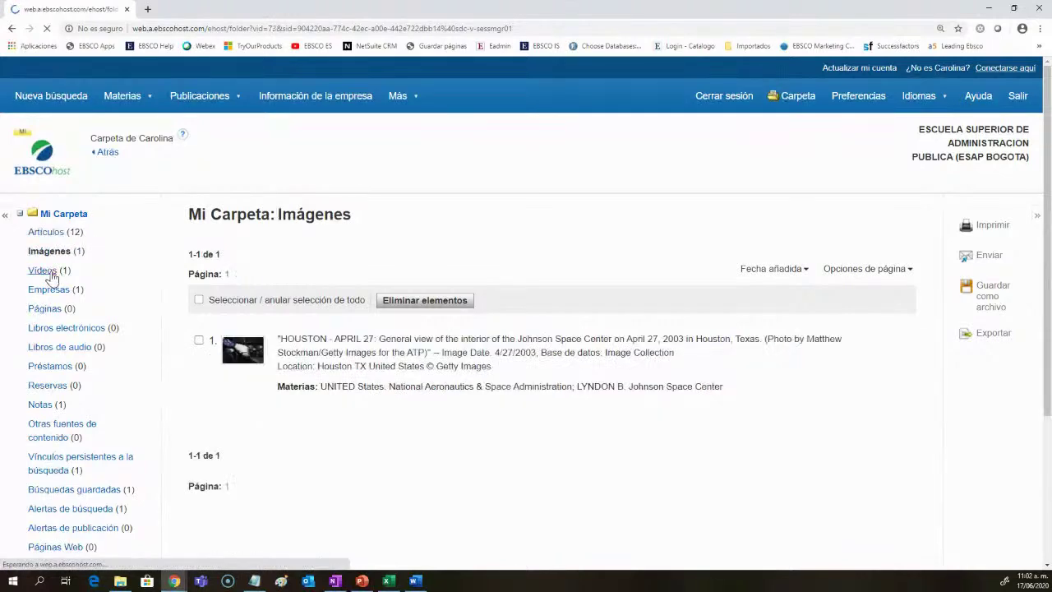
click(51, 291)
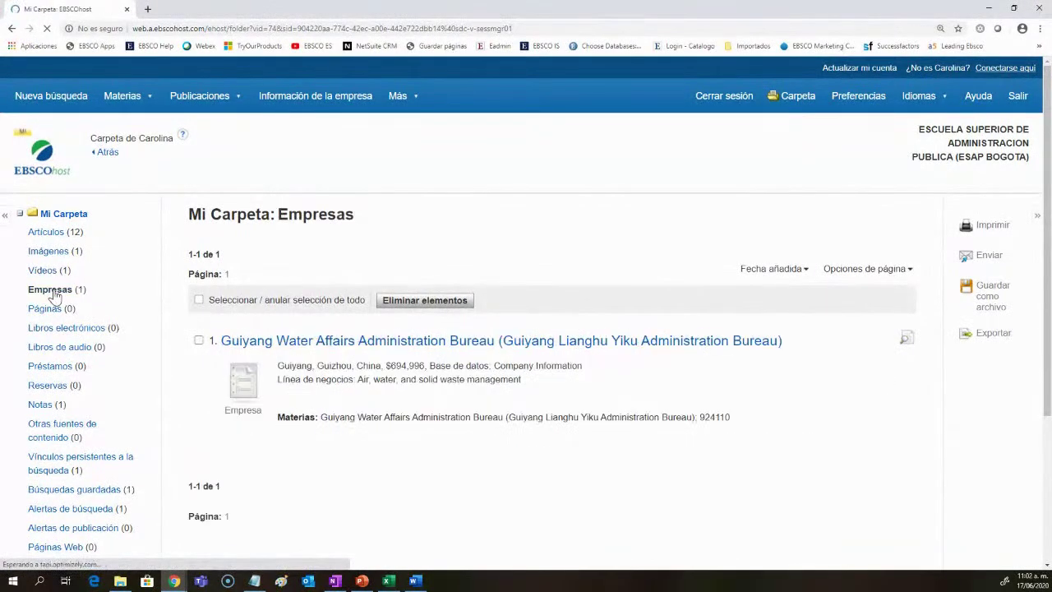
click(43, 406)
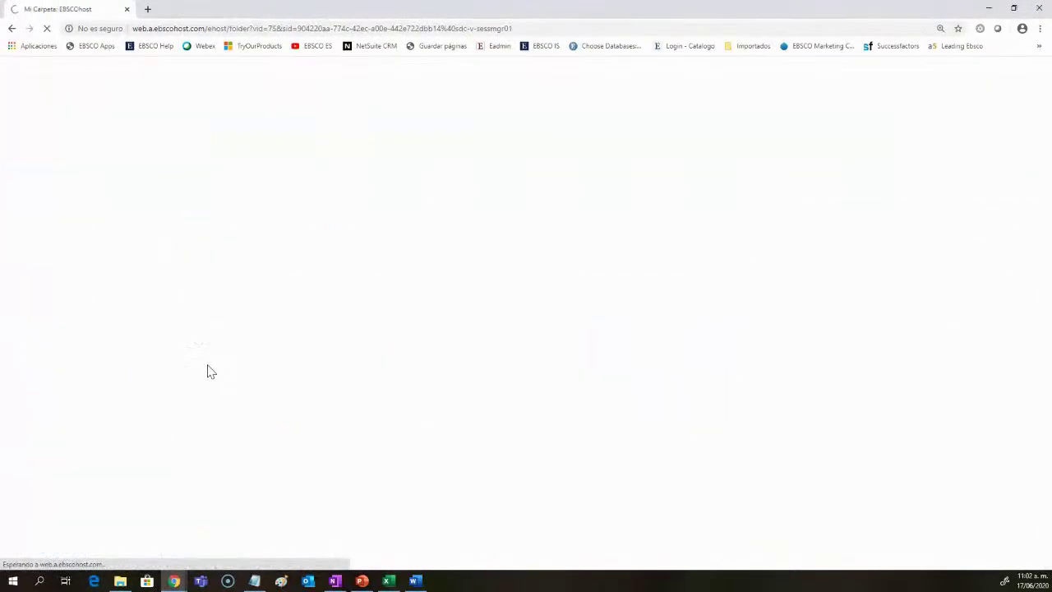
scroll(169, 352, down, 3)
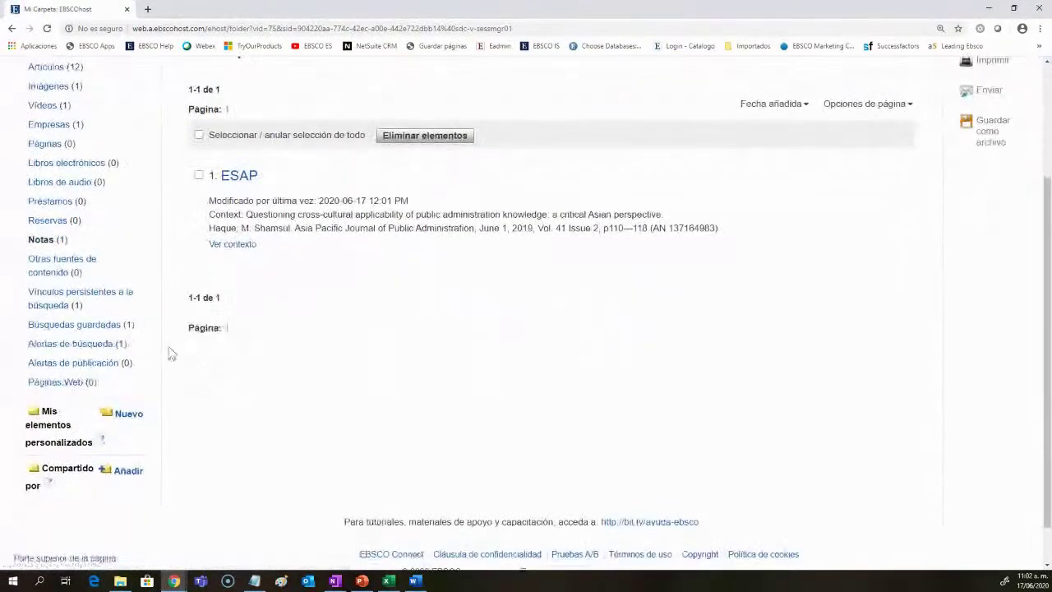
click(51, 298)
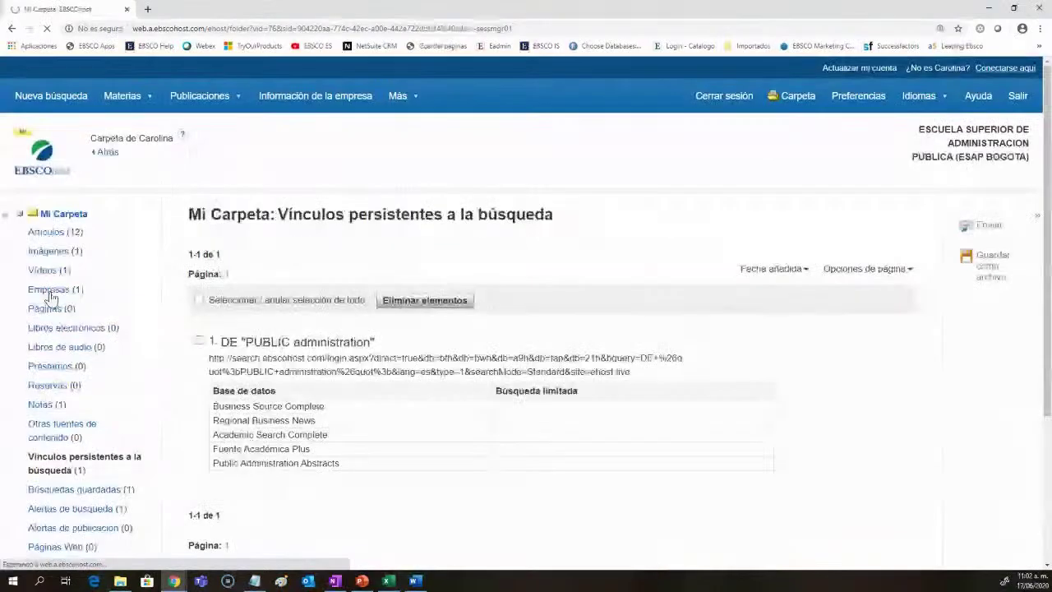
Step: View the folder's Alertas de búsqueda, listing one daily PUBLIC administration alert
scroll(211, 389, down, 1)
scroll(211, 389, down, 1)
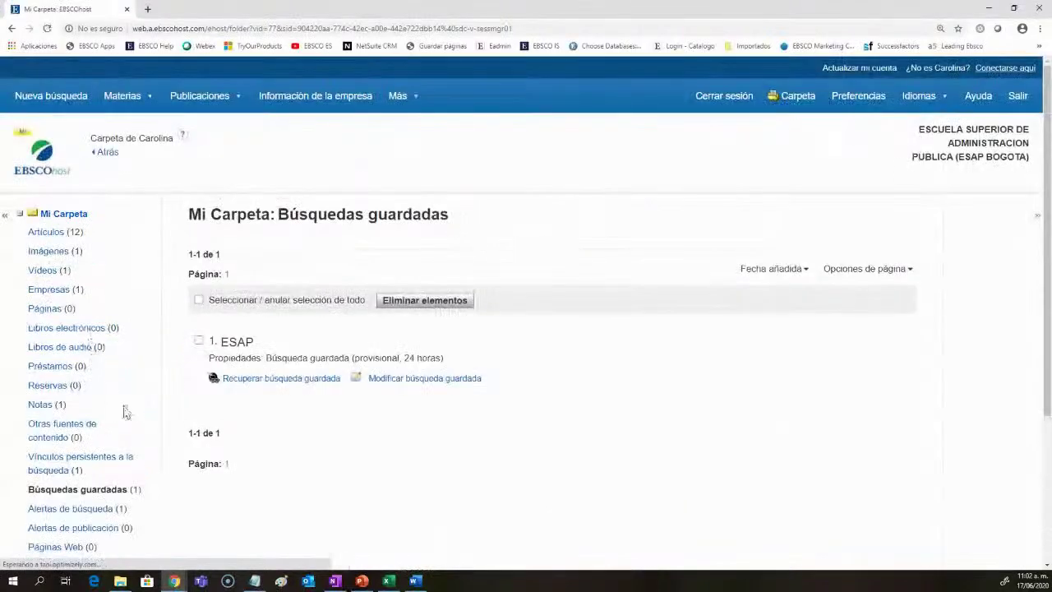
scroll(131, 414, down, 2)
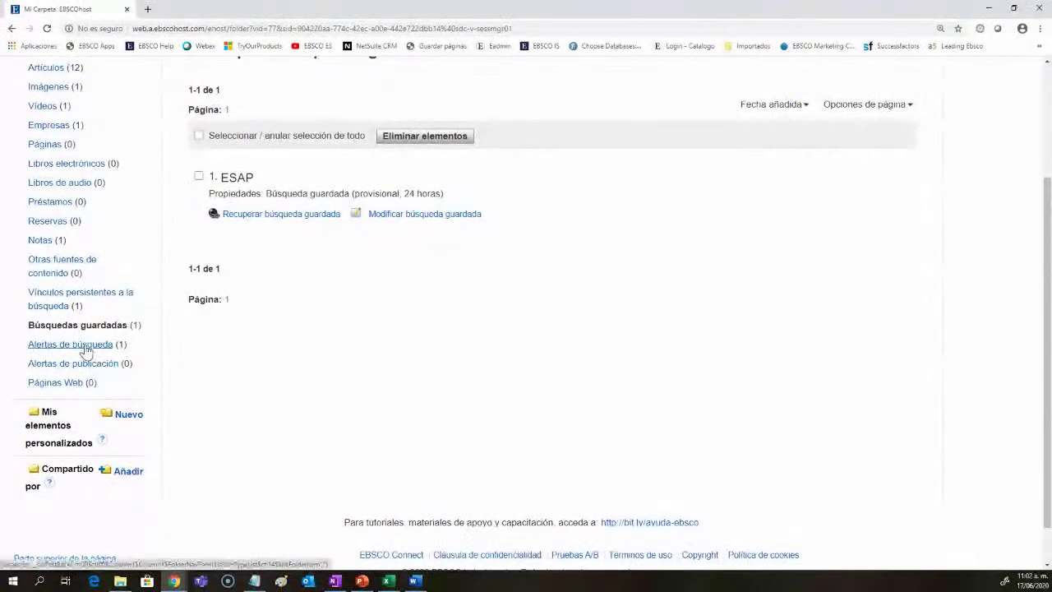
click(86, 345)
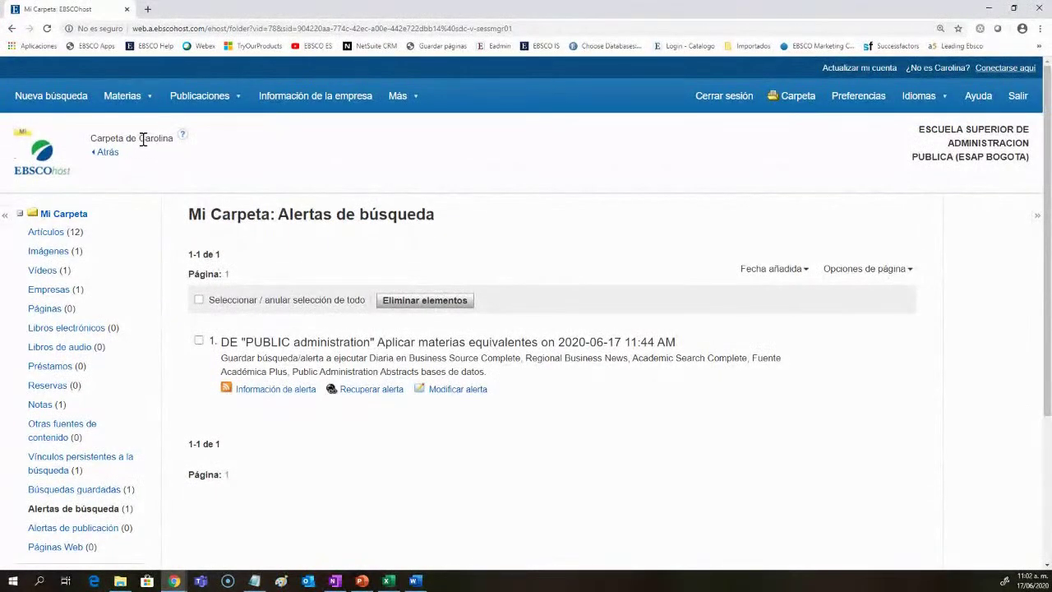
drag(152, 142, 176, 143)
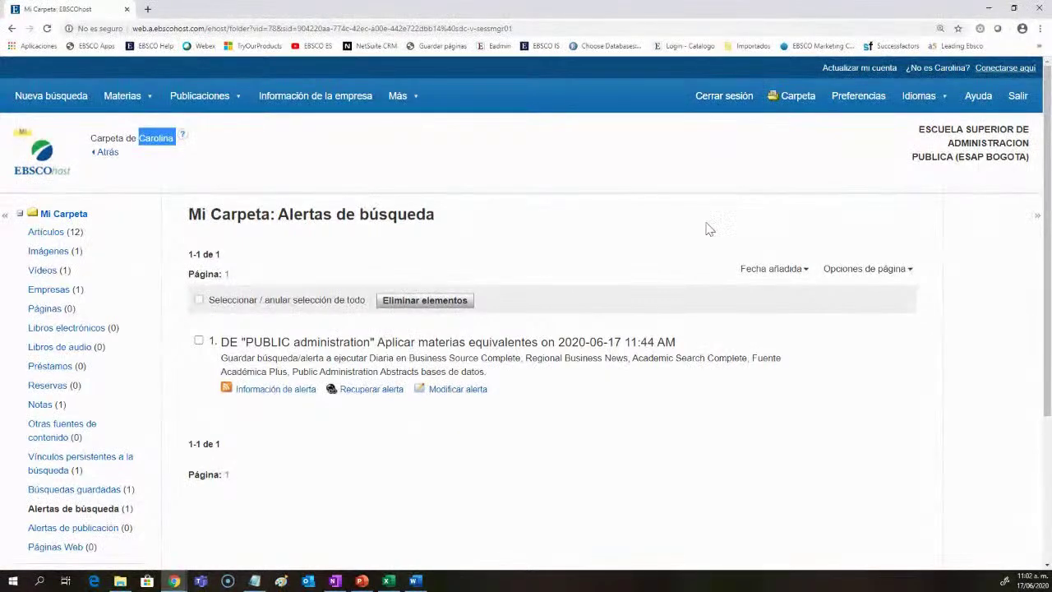
scroll(145, 340, down, 2)
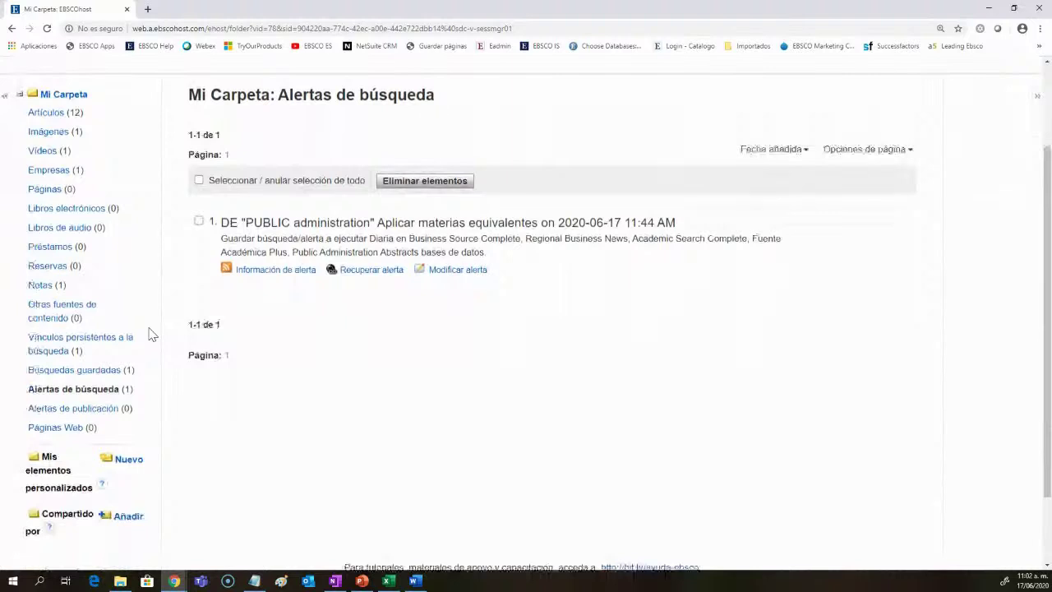
scroll(149, 334, down, 2)
Step: Create a new custom folder named Sociedad
click(129, 367)
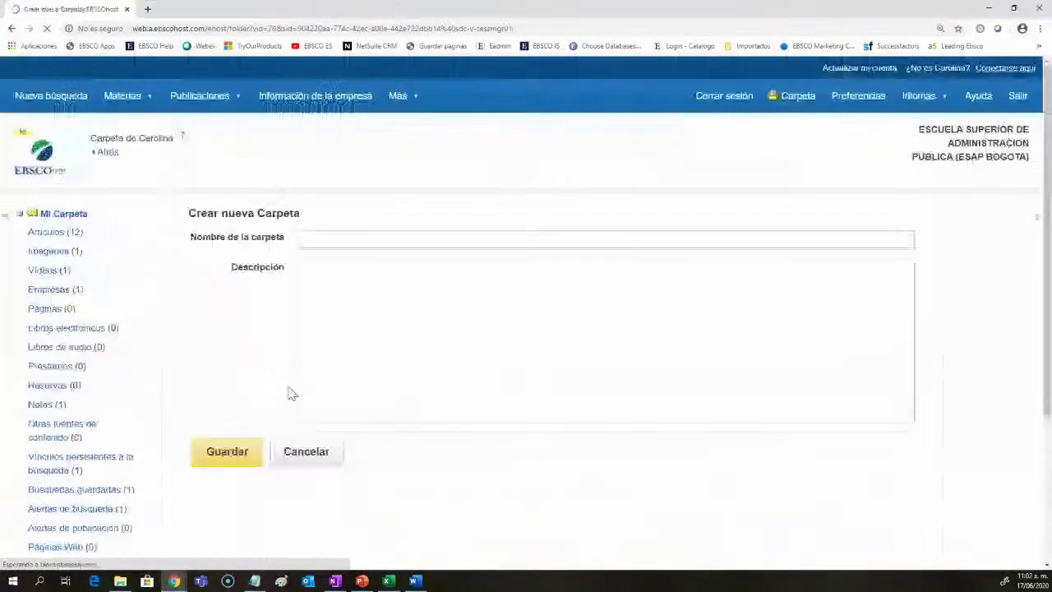
click(352, 240)
text(sCO)
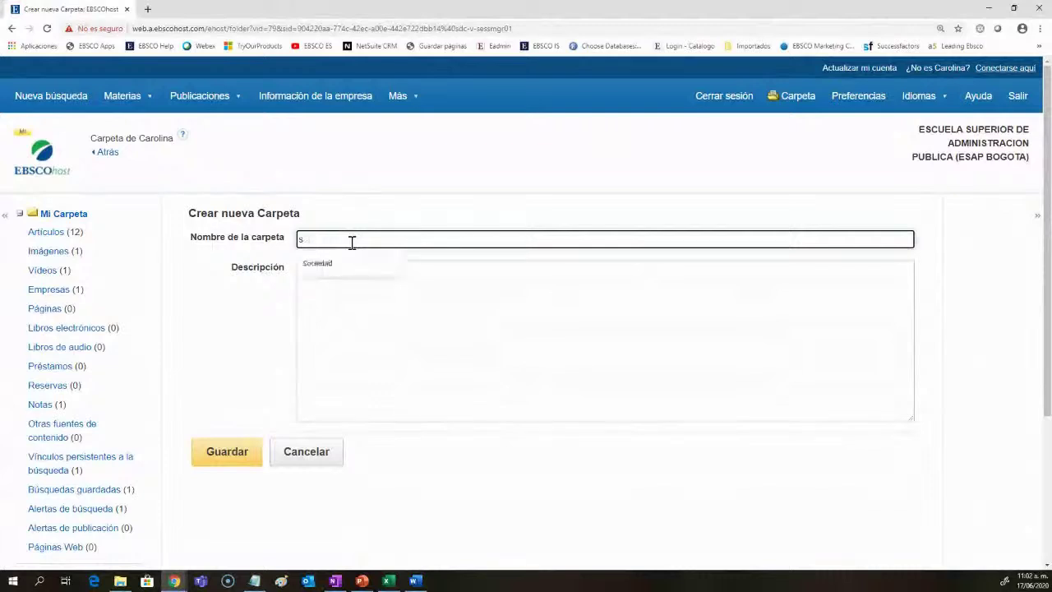
text(ociedad)
click(386, 308)
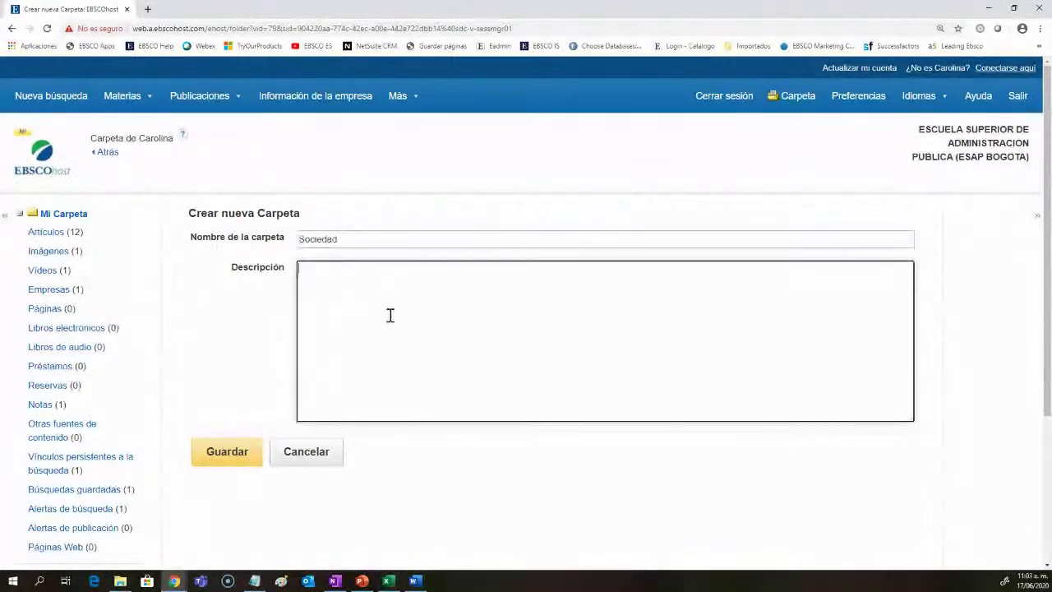
click(226, 467)
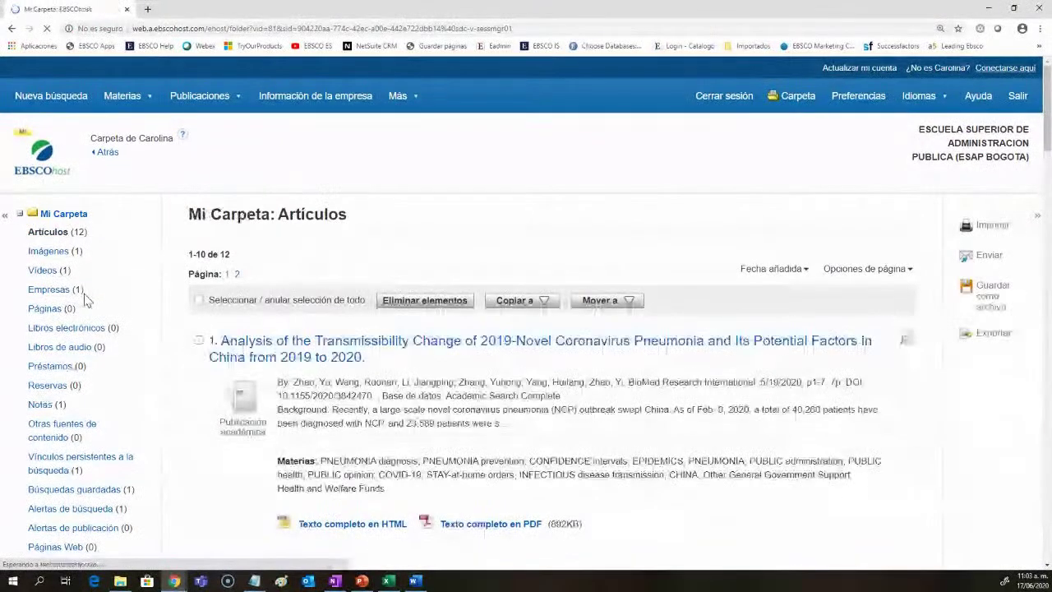
Step: Move the coronavirus and BILL BAR'S INVISIBLE CRUSADE articles into Sociedad and list them there
click(198, 340)
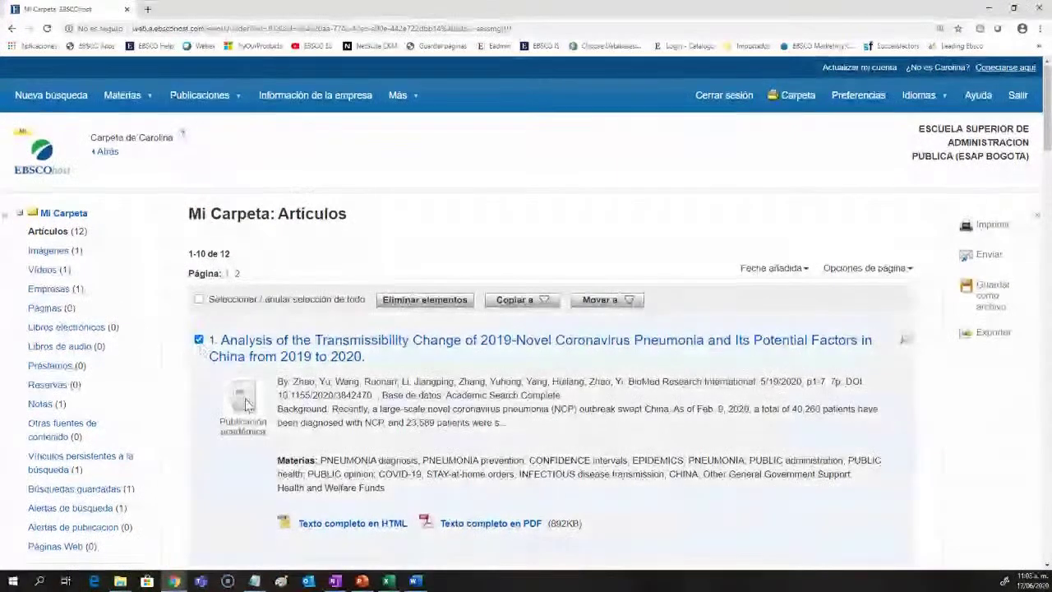
scroll(230, 421, down, 2)
click(198, 428)
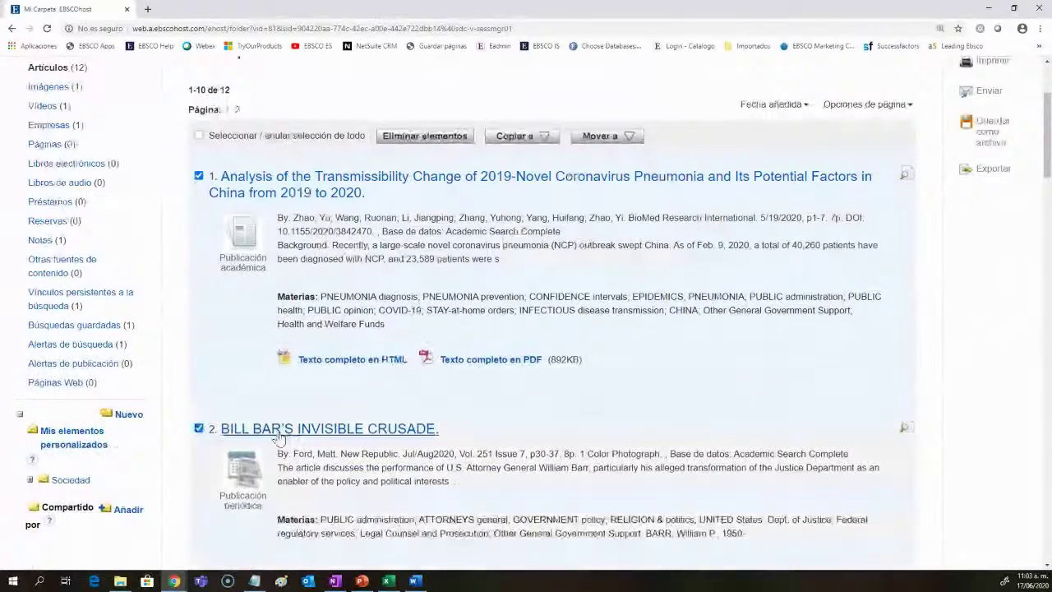
click(589, 146)
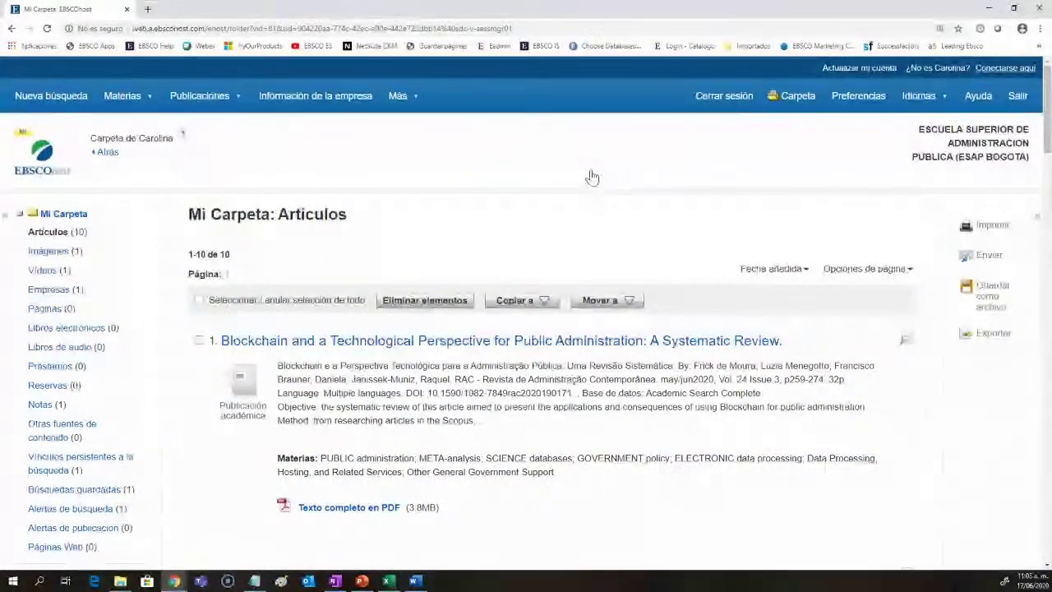
scroll(592, 177, down, 3)
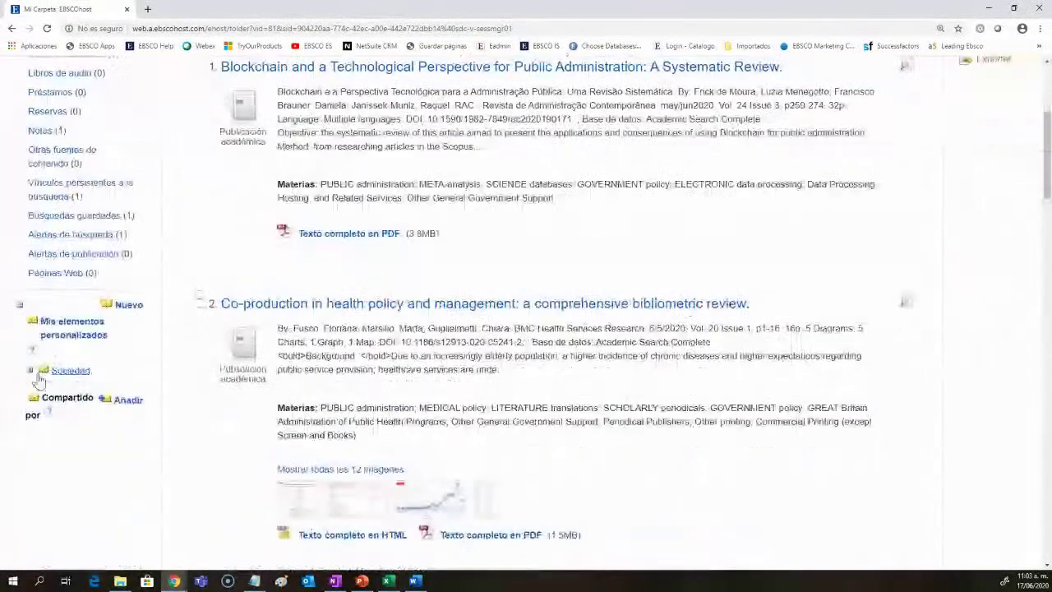
click(30, 371)
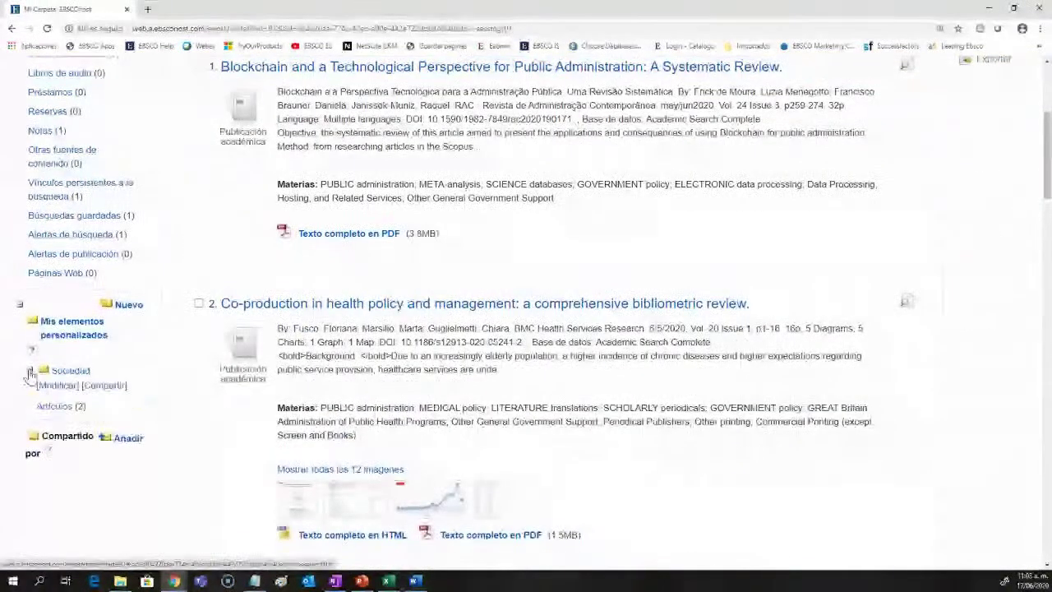
click(72, 407)
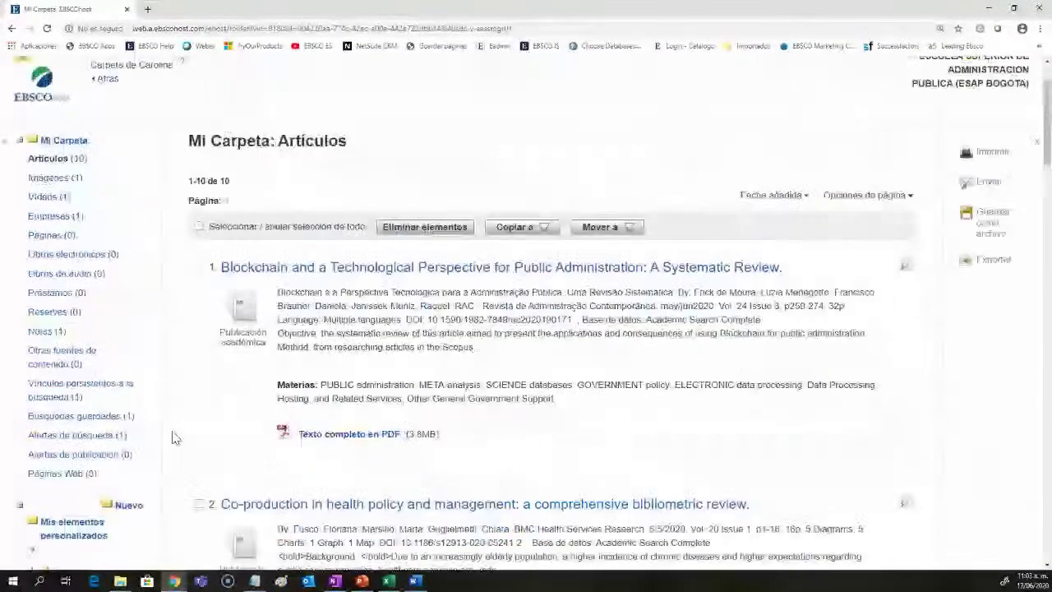
click(104, 388)
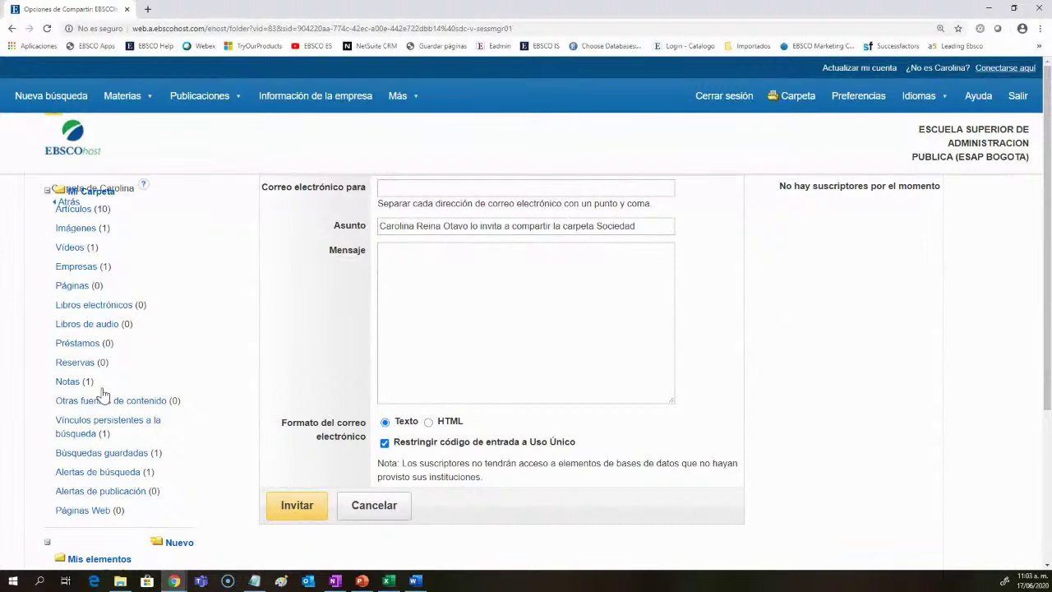
click(368, 508)
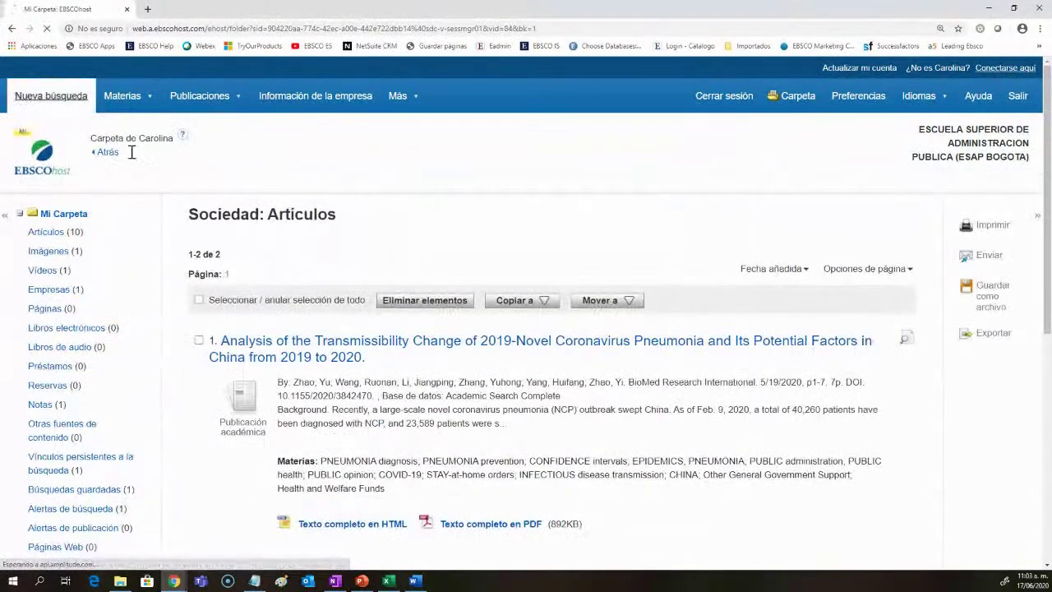
Step: Run an advanced search for 'strategic management' AND 'politics', returning 2,062 results
click(536, 340)
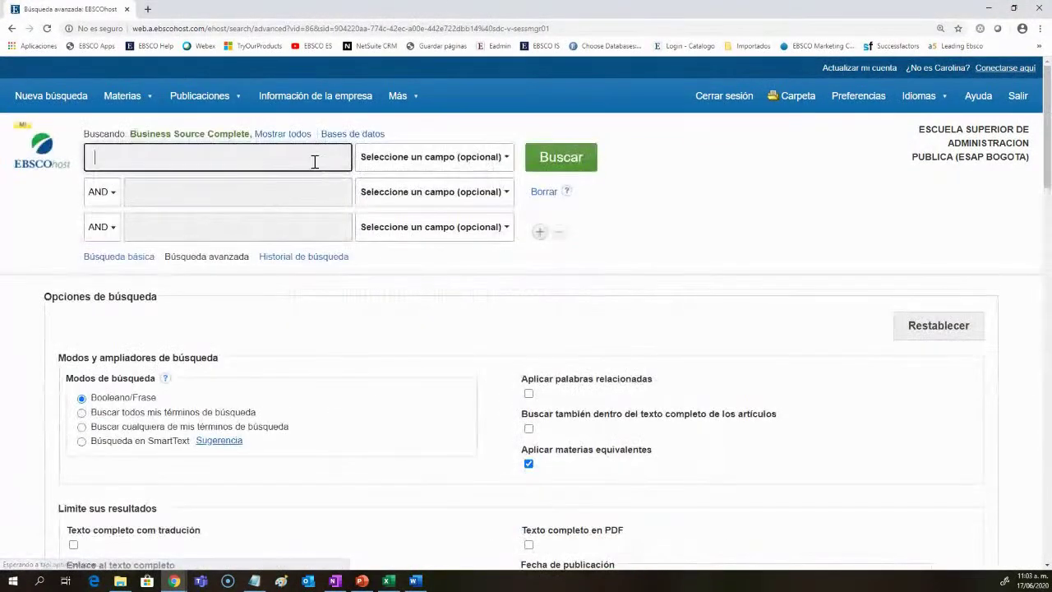
text(strat)
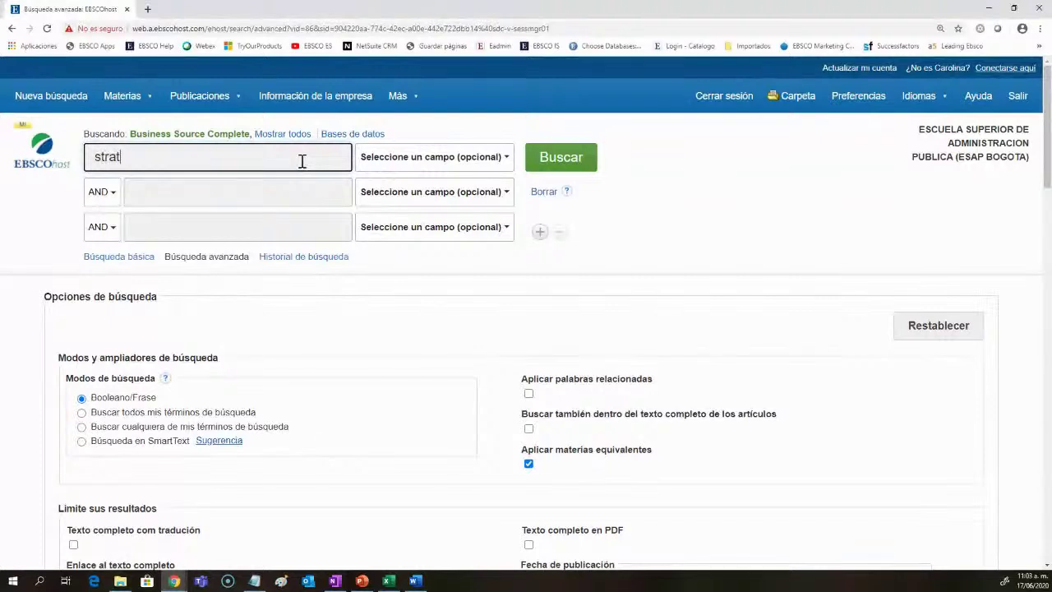
click(247, 200)
click(220, 197)
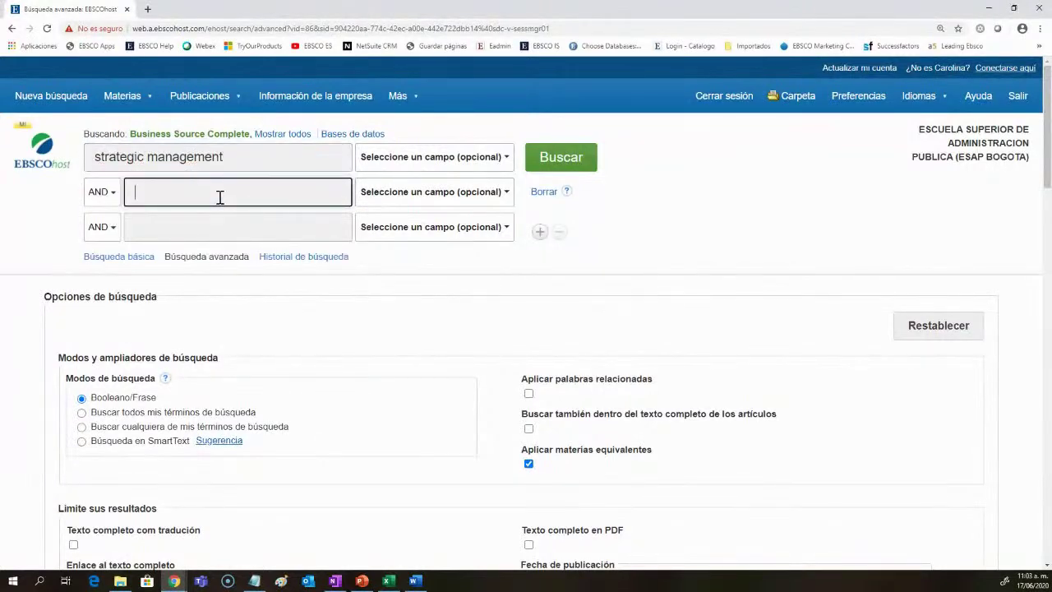
text(politics)
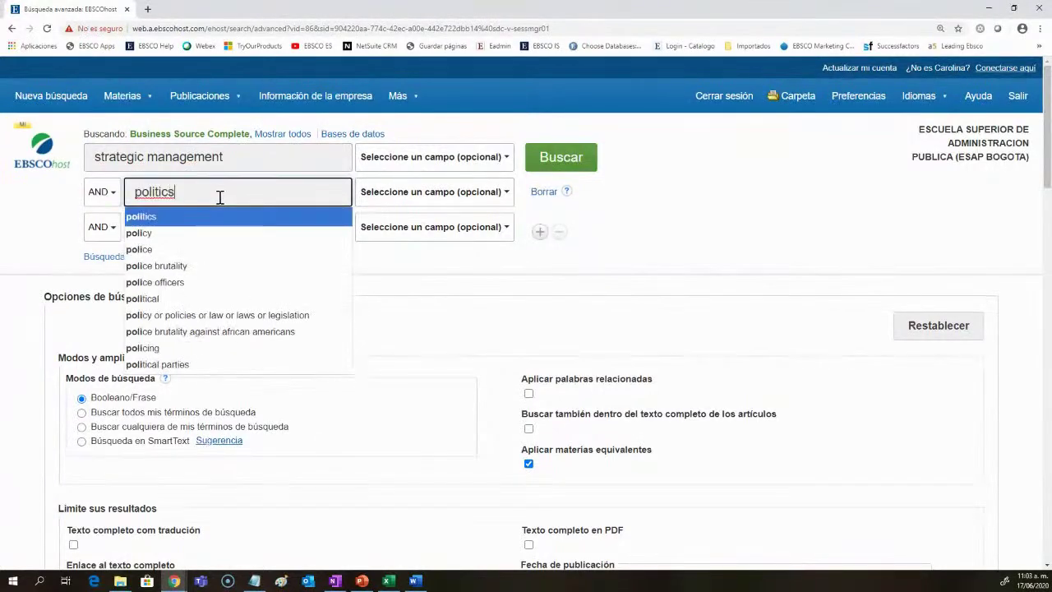
key(Return)
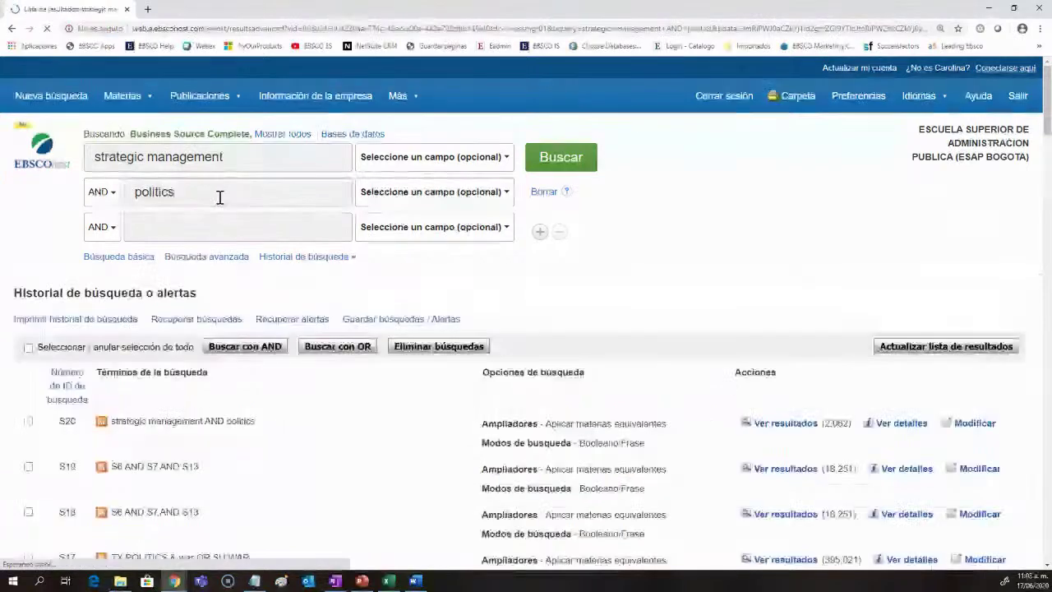
click(353, 265)
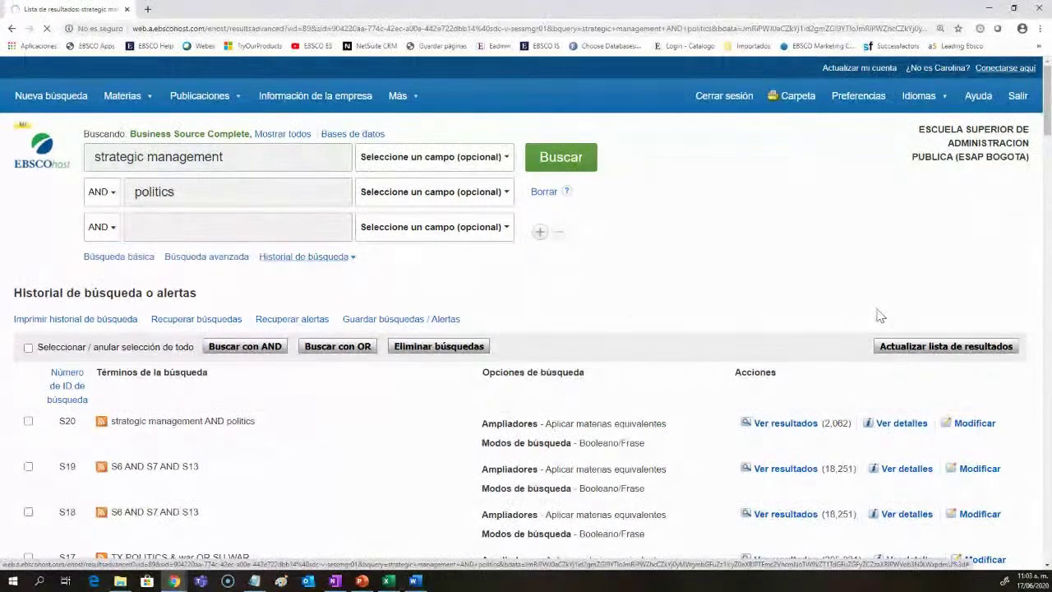
Step: Add results 1-10 to the Sociedad folder
click(840, 299)
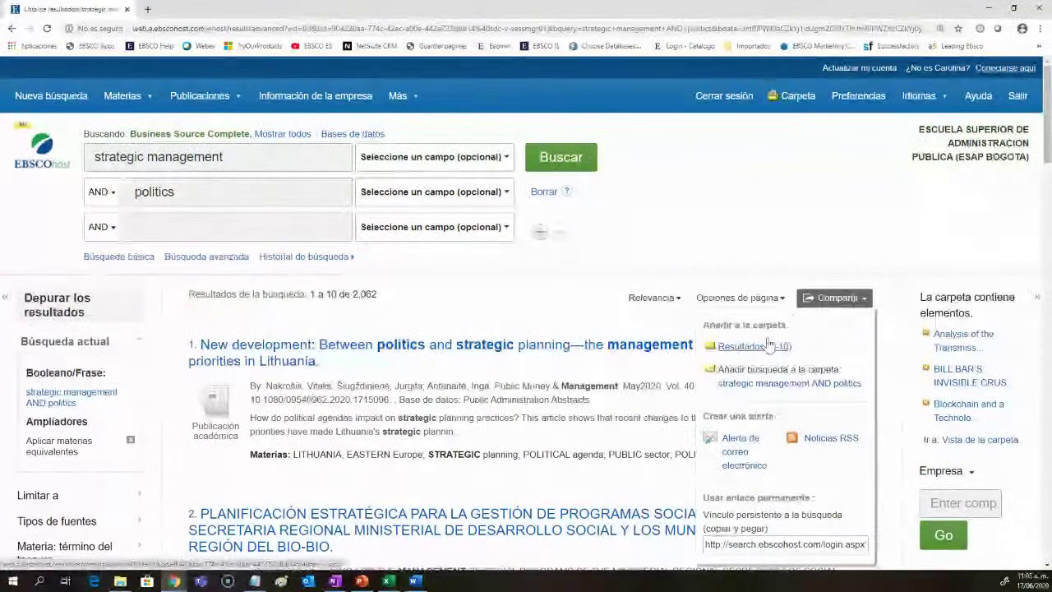
click(739, 346)
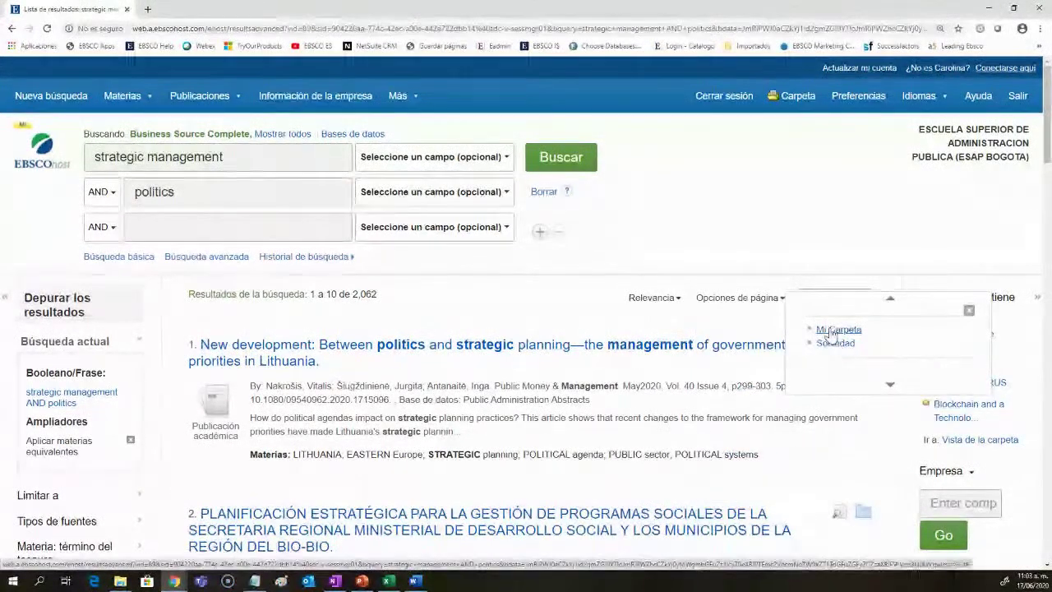
click(832, 346)
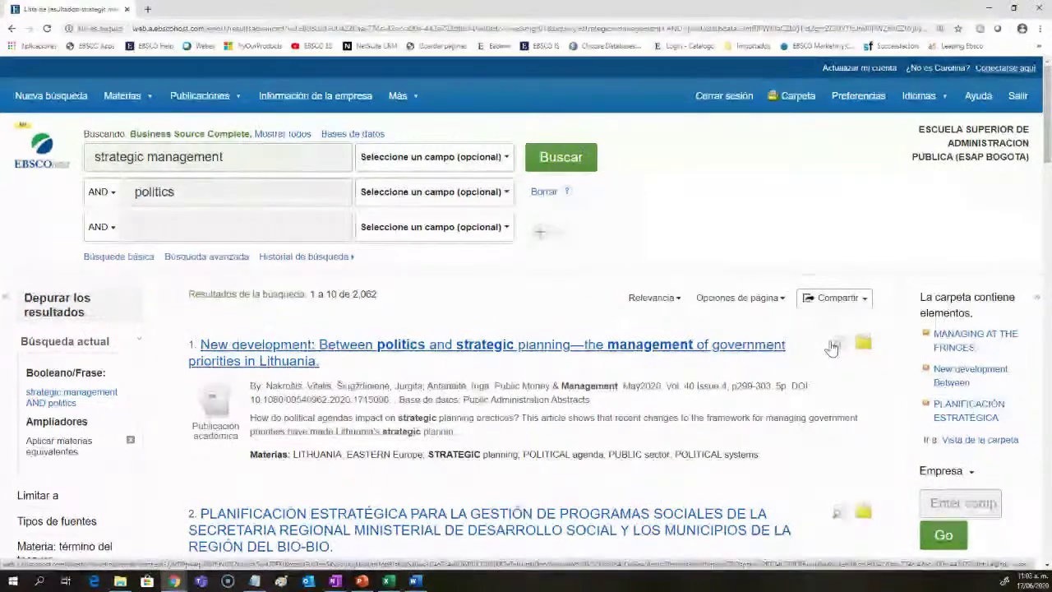
click(789, 97)
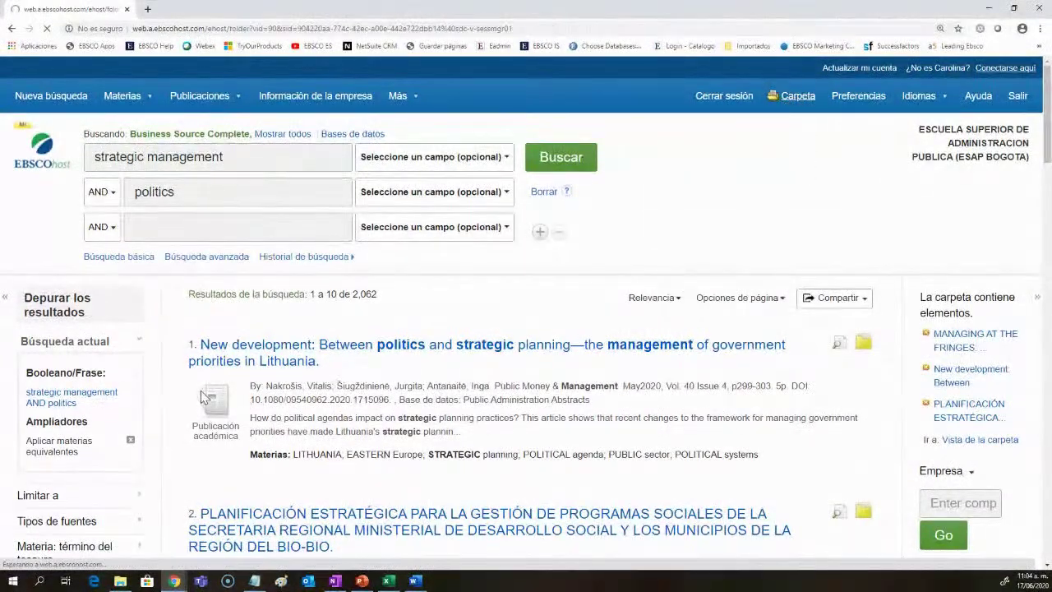
Step: Delete the PUBLIC administration search alert from the folder's search alerts
scroll(199, 403, down, 3)
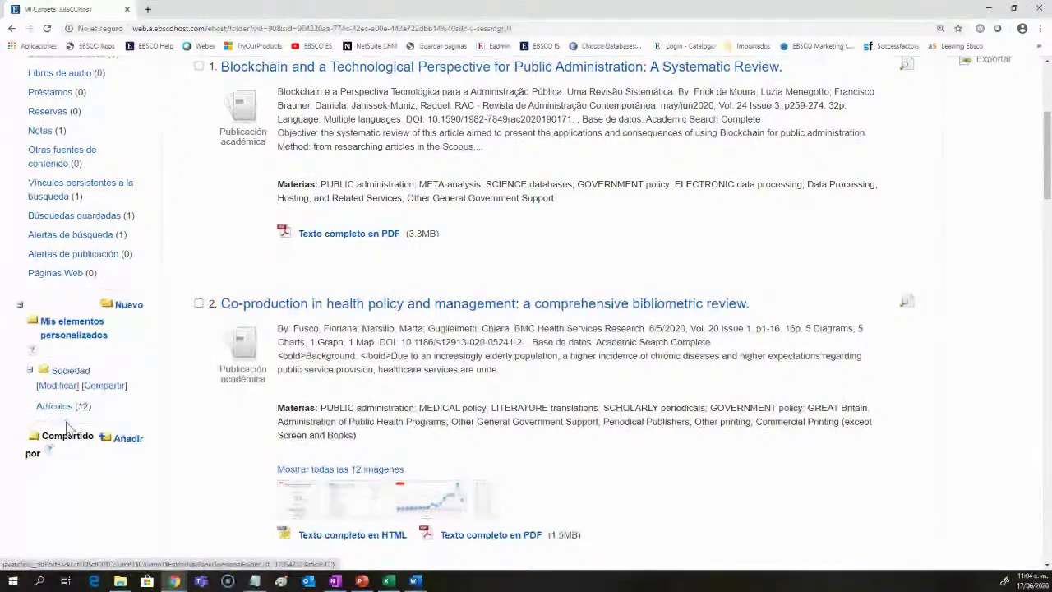
scroll(69, 426, up, 2)
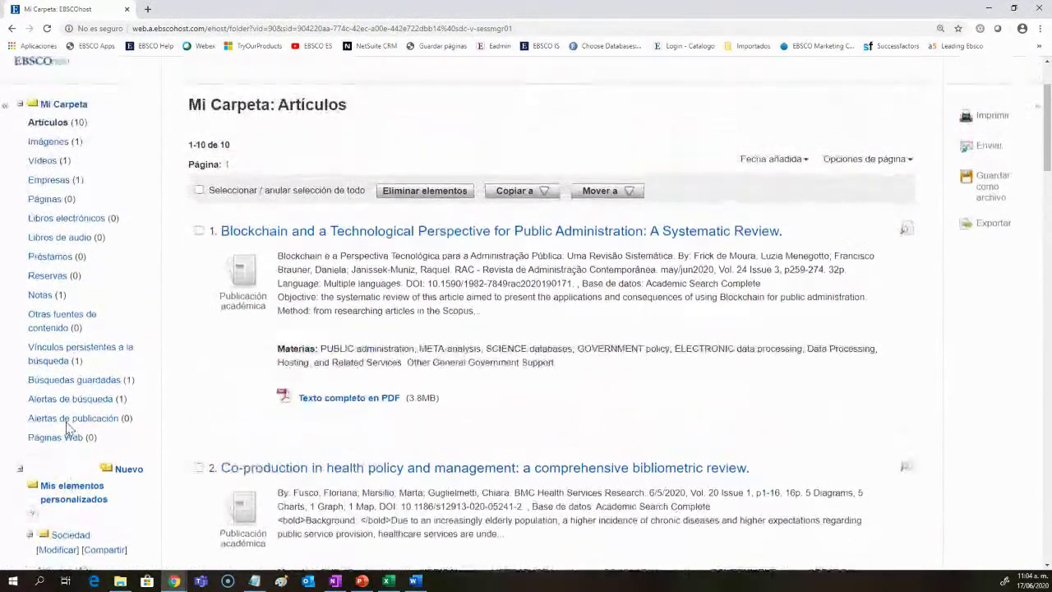
click(71, 404)
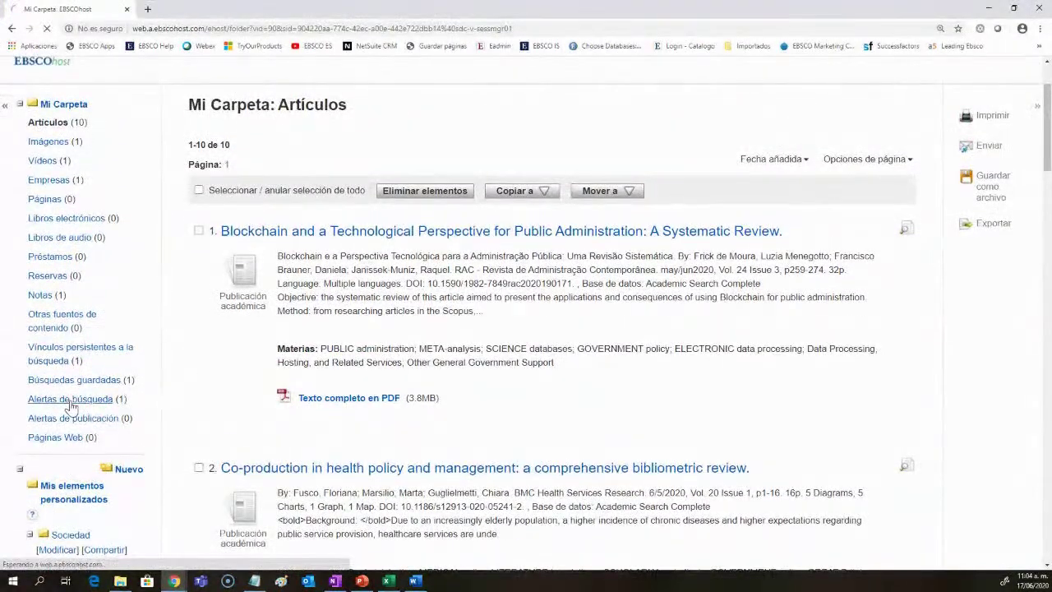
click(198, 340)
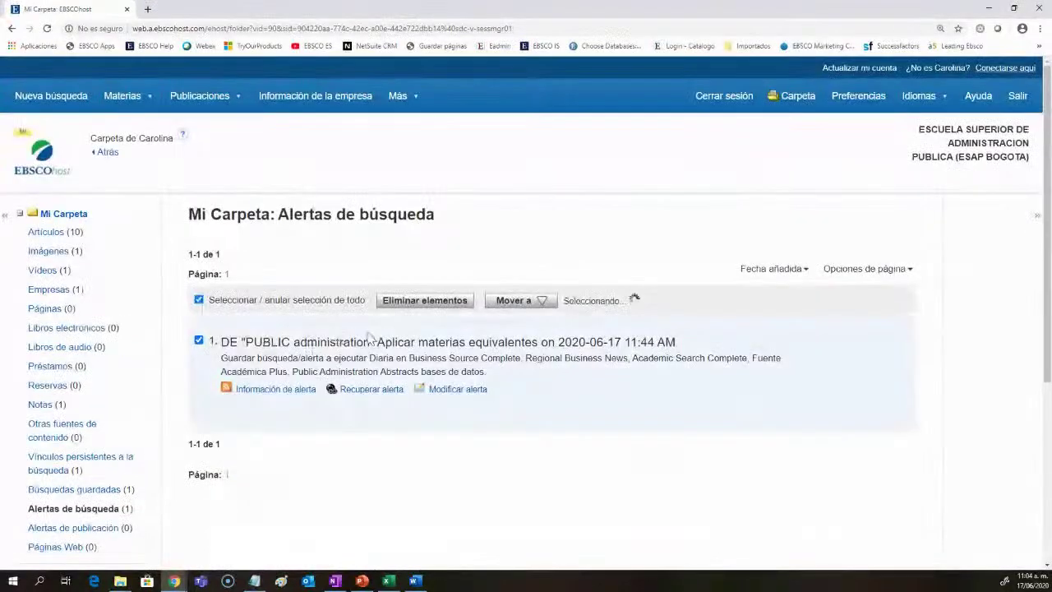
click(424, 304)
click(567, 91)
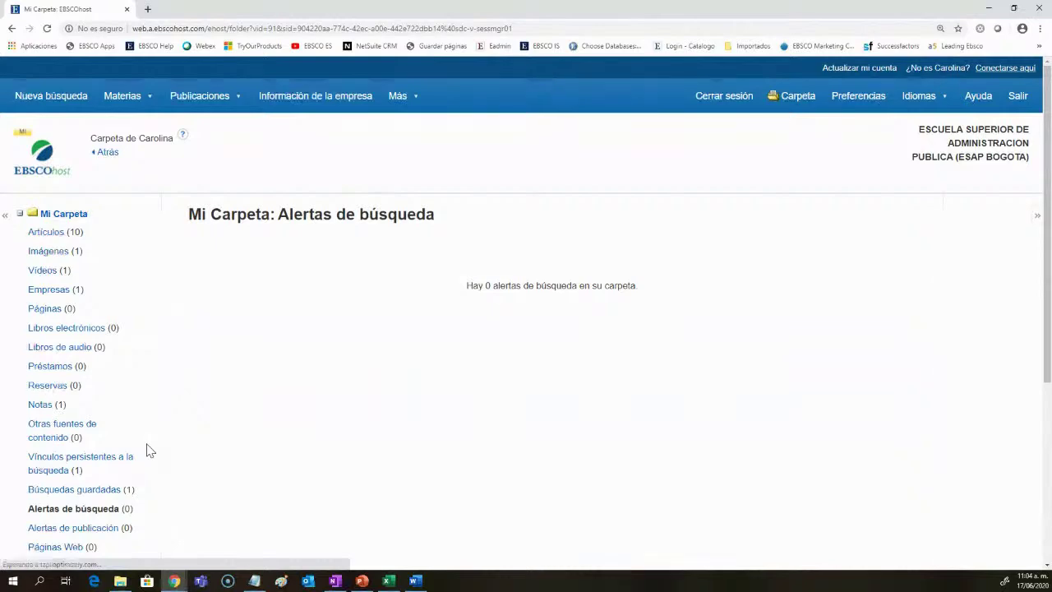
Step: Show the folder's list of 10 saved articles again
scroll(149, 451, down, 3)
scroll(150, 451, up, 3)
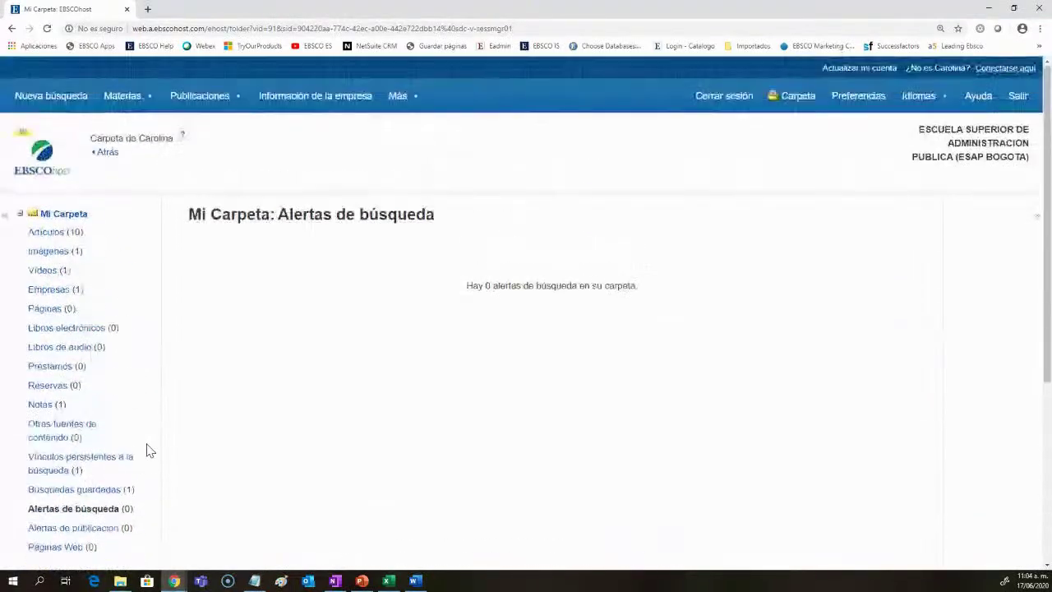
click(46, 233)
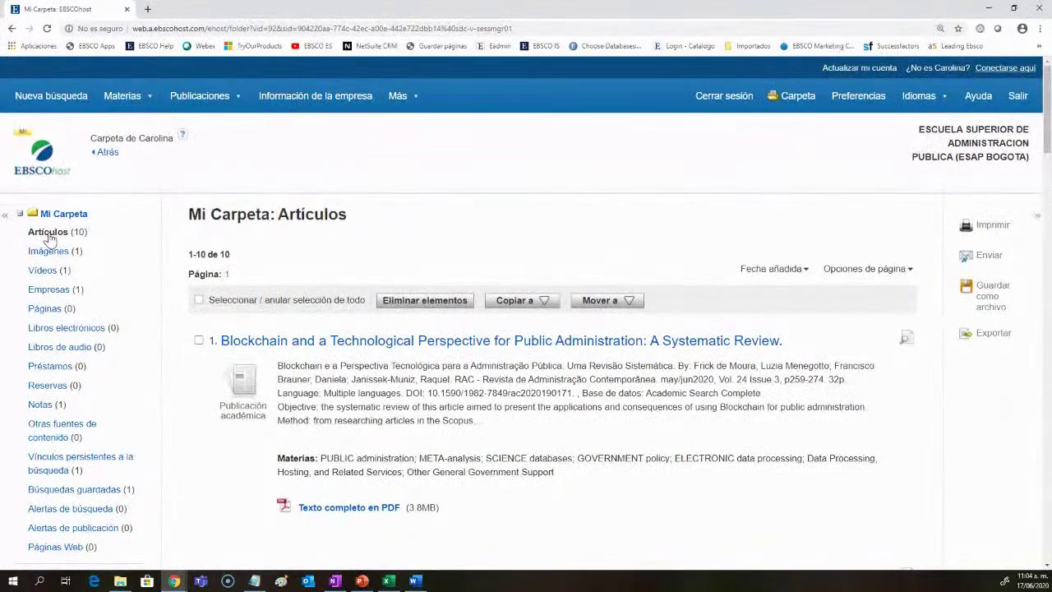
Step: Select all 10 folder articles and review the e-mail delivery form for them
click(199, 301)
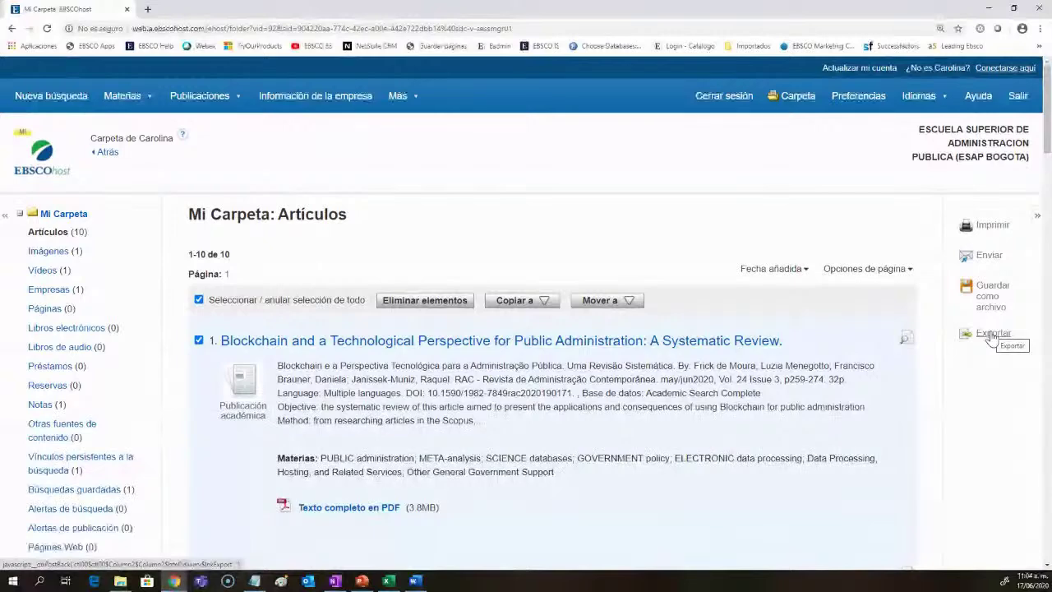
click(992, 335)
click(991, 256)
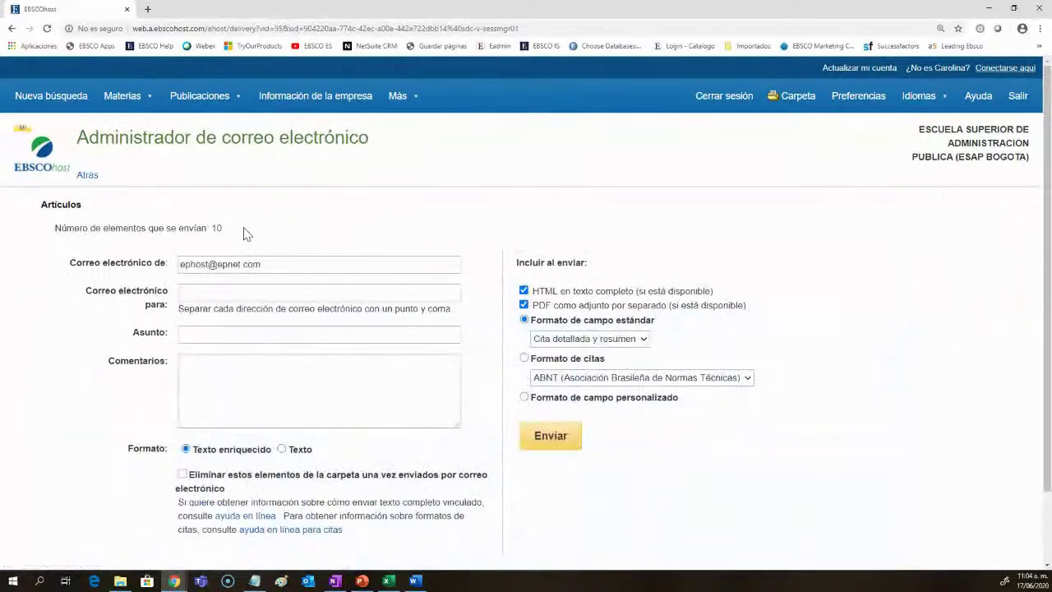
double_click(216, 227)
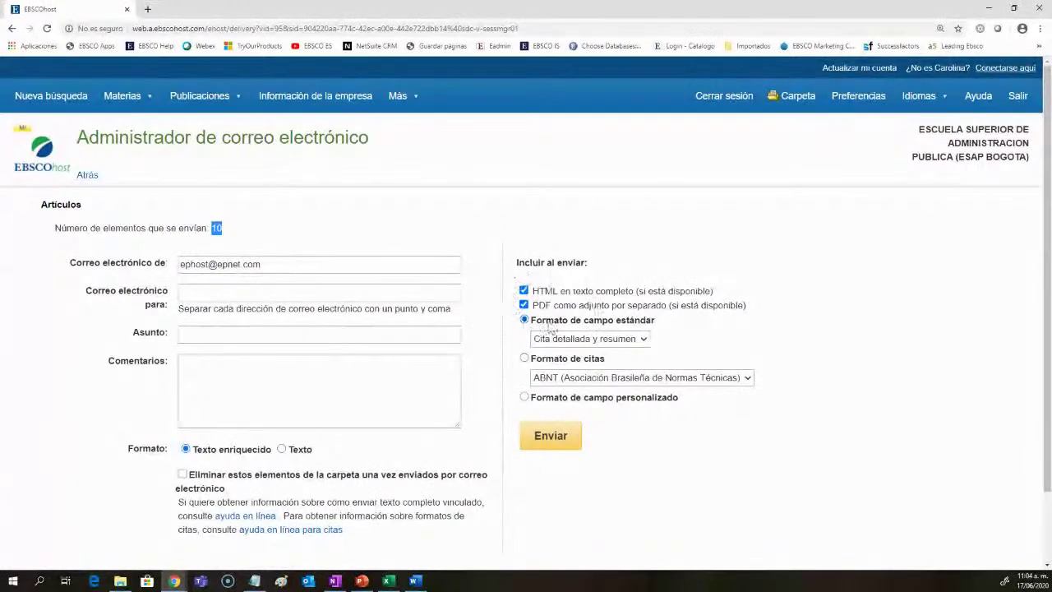
Step: Review the export options, return to the article list, and start a new basic search
click(89, 175)
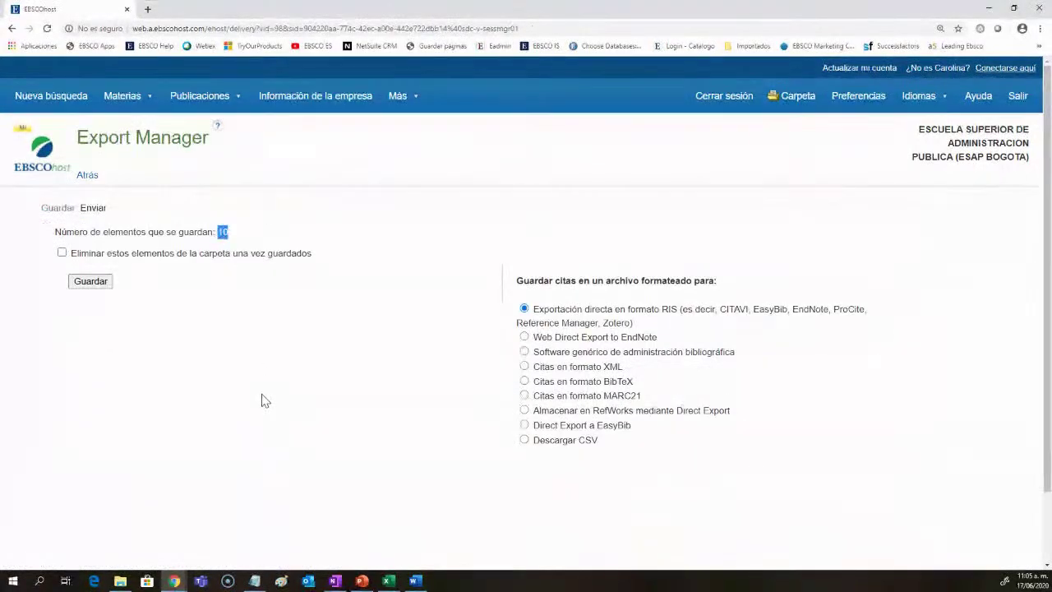
click(86, 176)
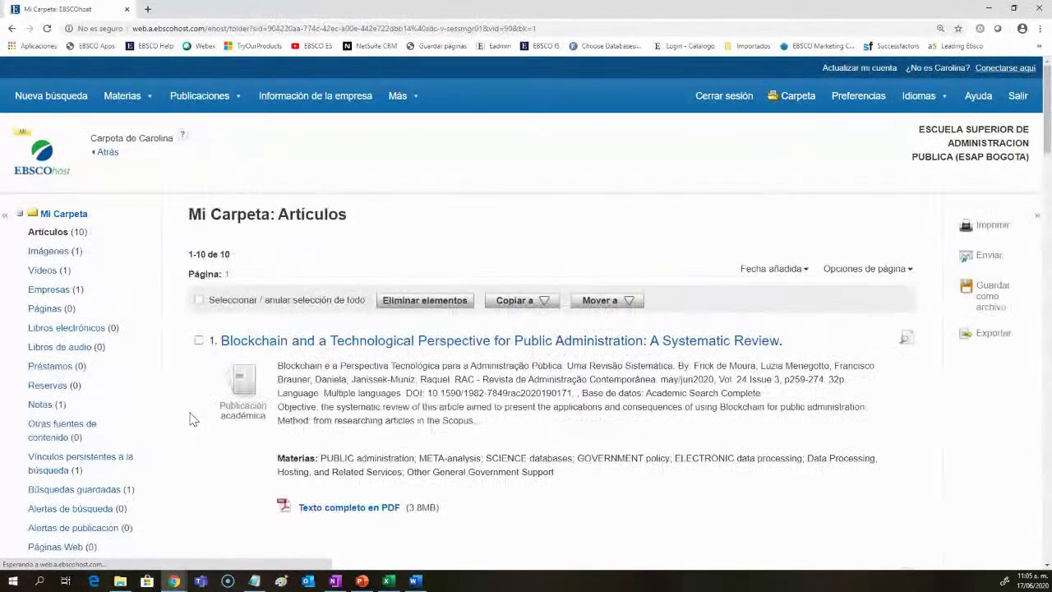
scroll(191, 415, down, 1)
scroll(191, 411, up, 2)
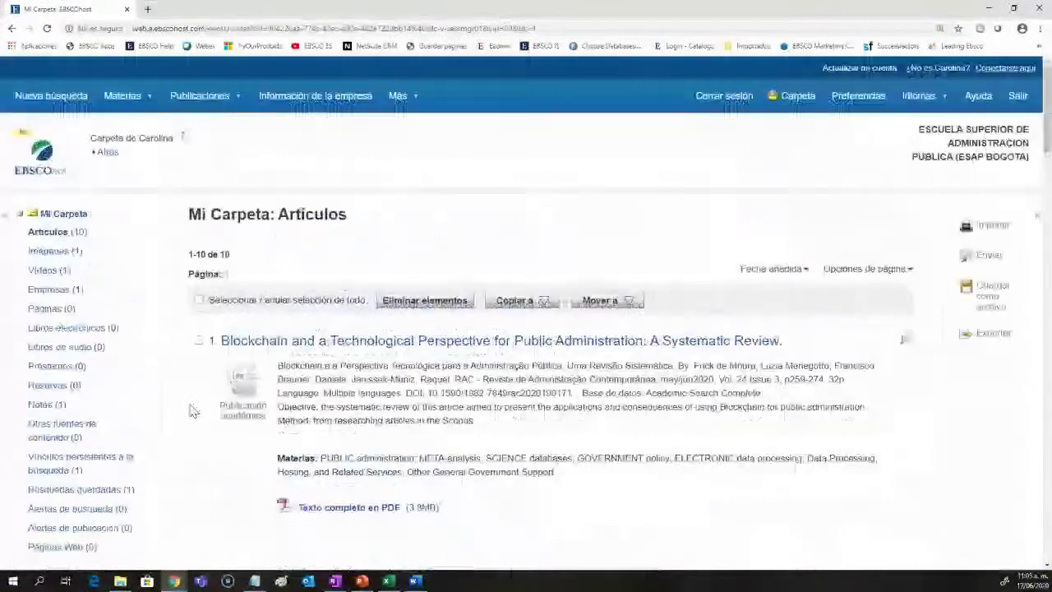
click(51, 97)
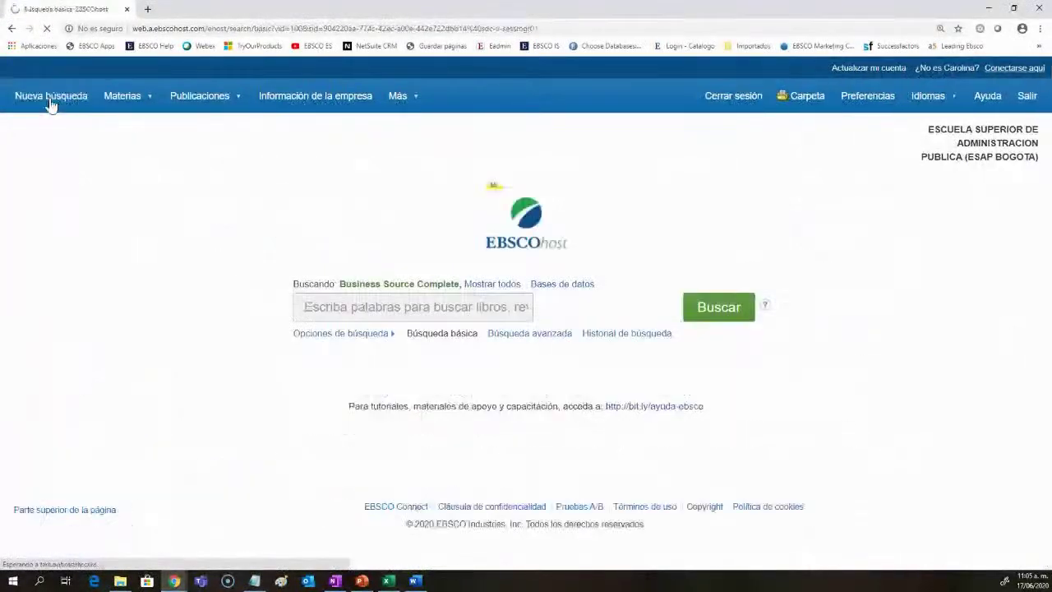
click(514, 337)
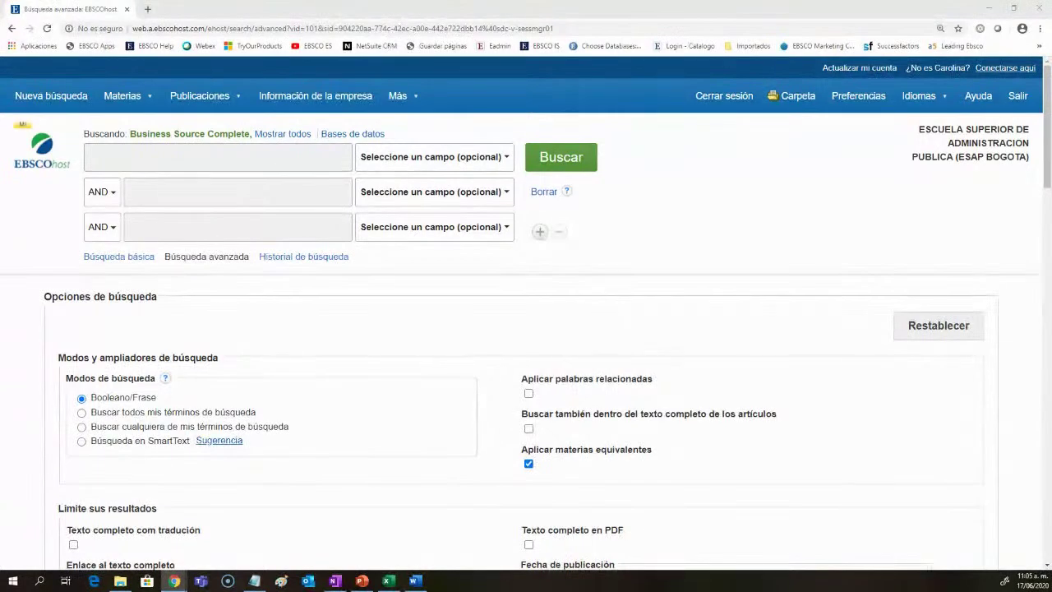
click(115, 258)
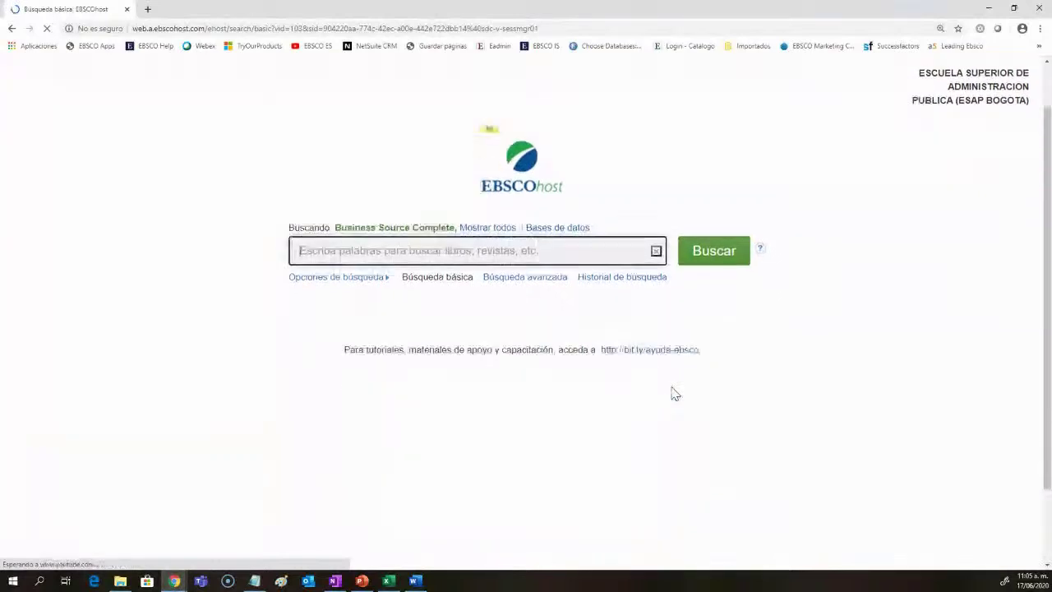
scroll(672, 394, down, 1)
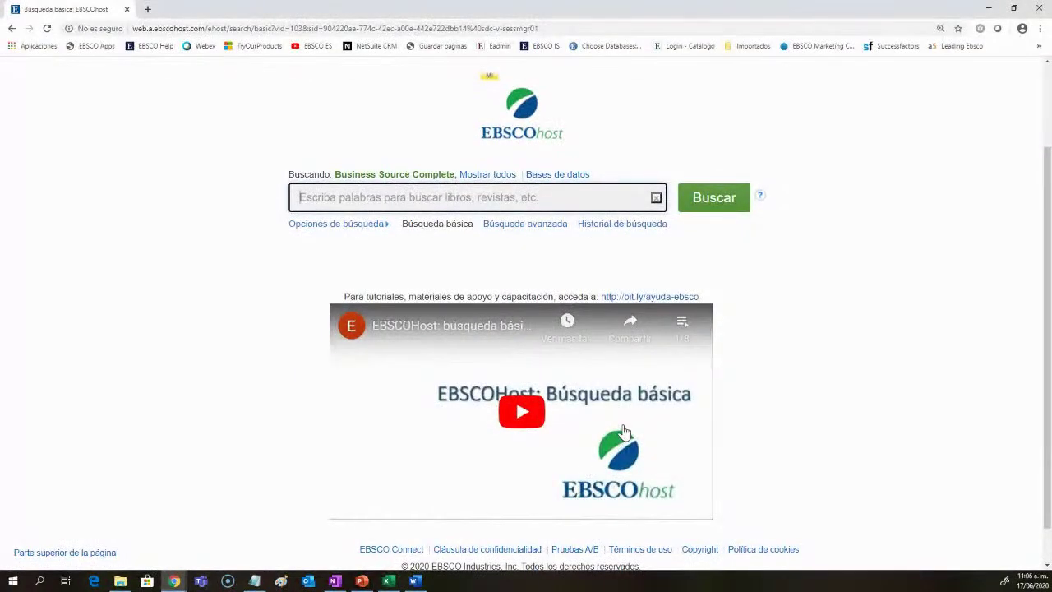
click(687, 325)
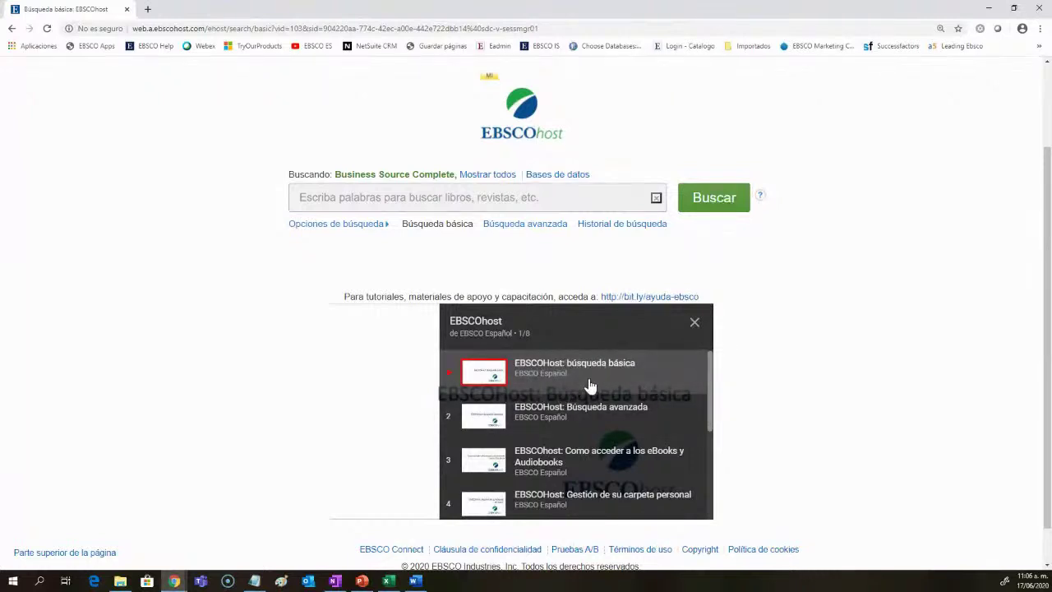
scroll(624, 407, down, 5)
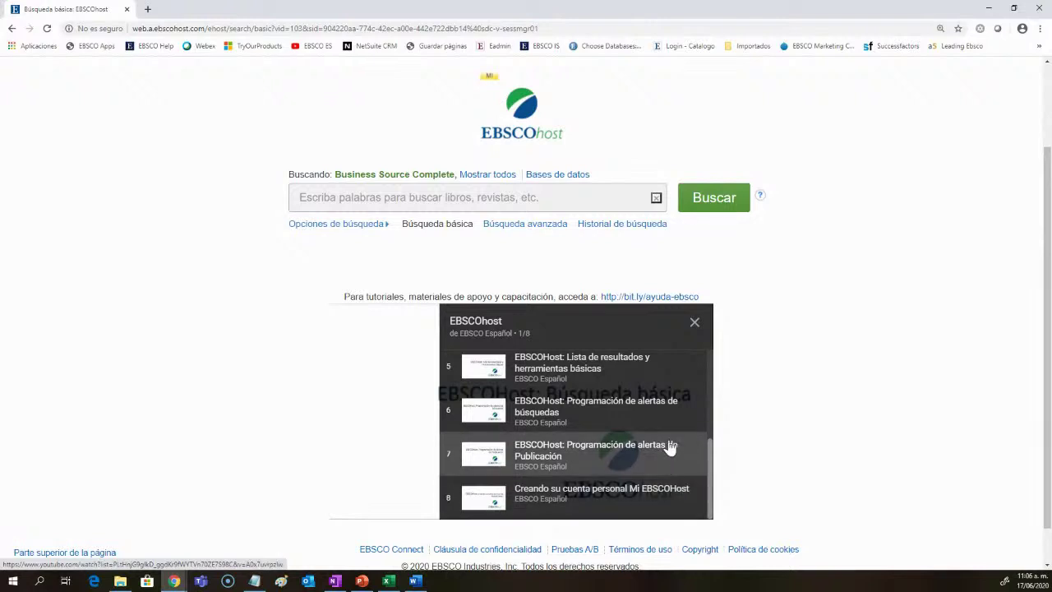
click(695, 323)
scroll(787, 458, up, 2)
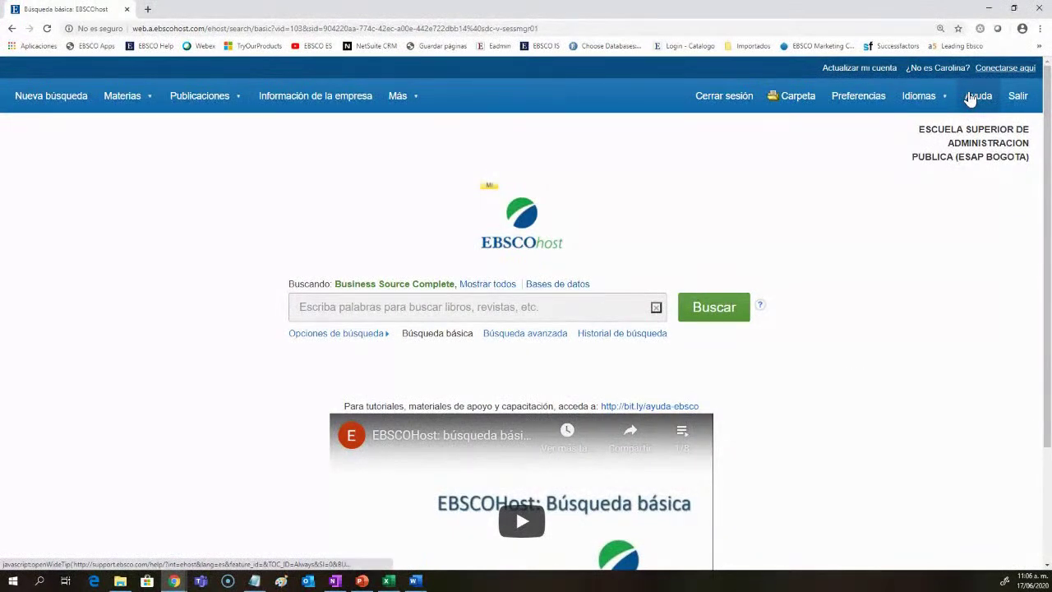
scroll(810, 410, down, 2)
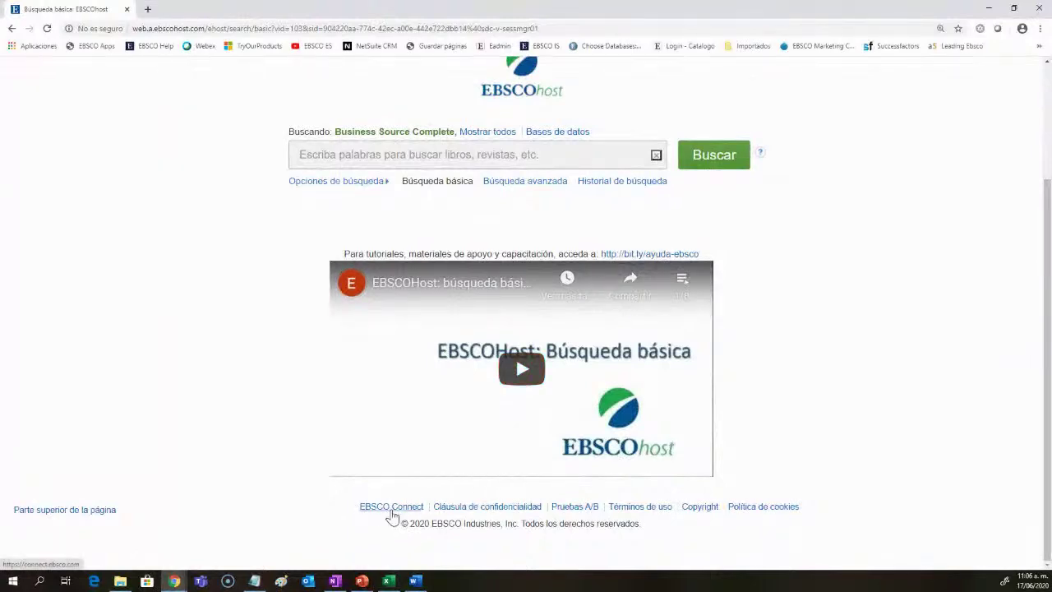
Step: Go to the EBSCO Connect site's Tools & Resources > Training page, declining page translation
click(392, 507)
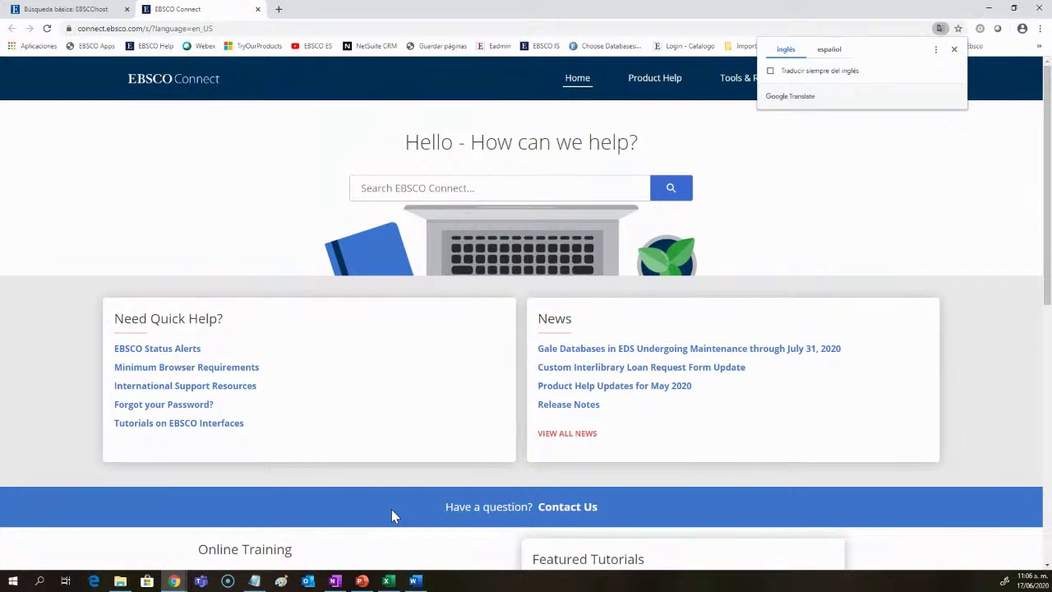
click(953, 50)
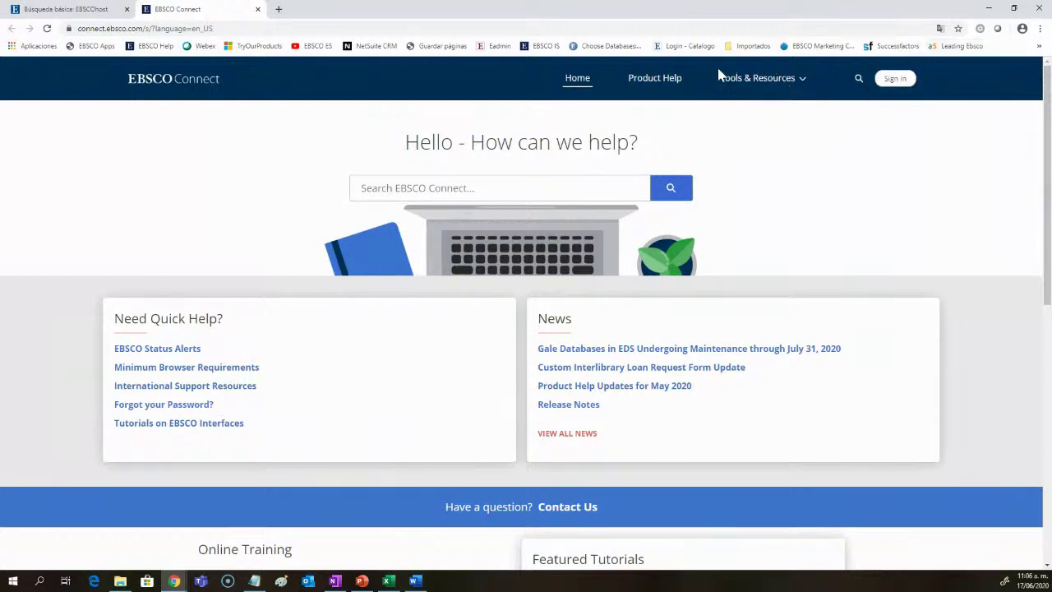
click(742, 80)
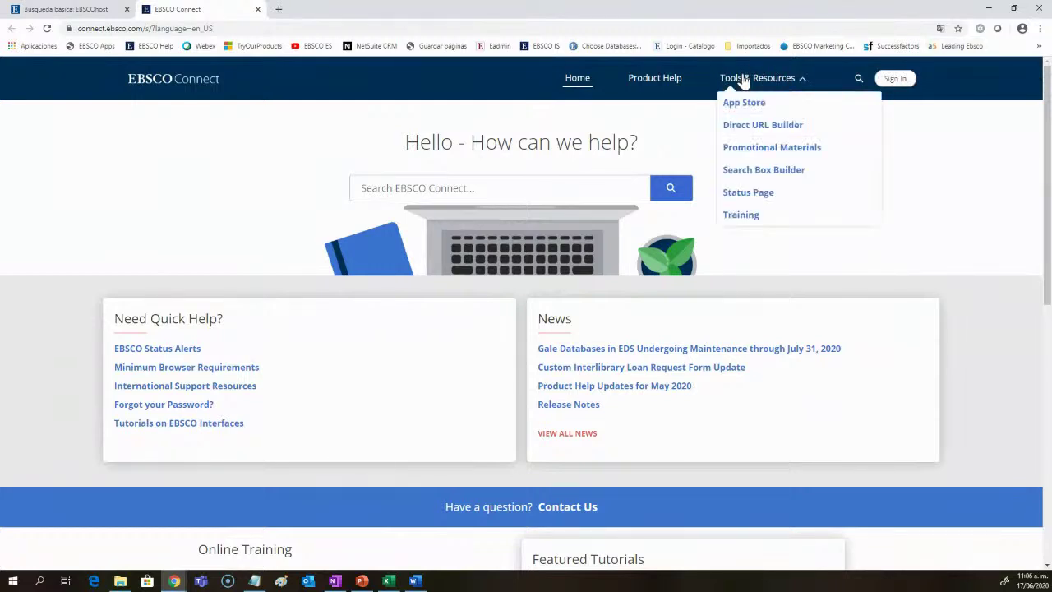
click(744, 216)
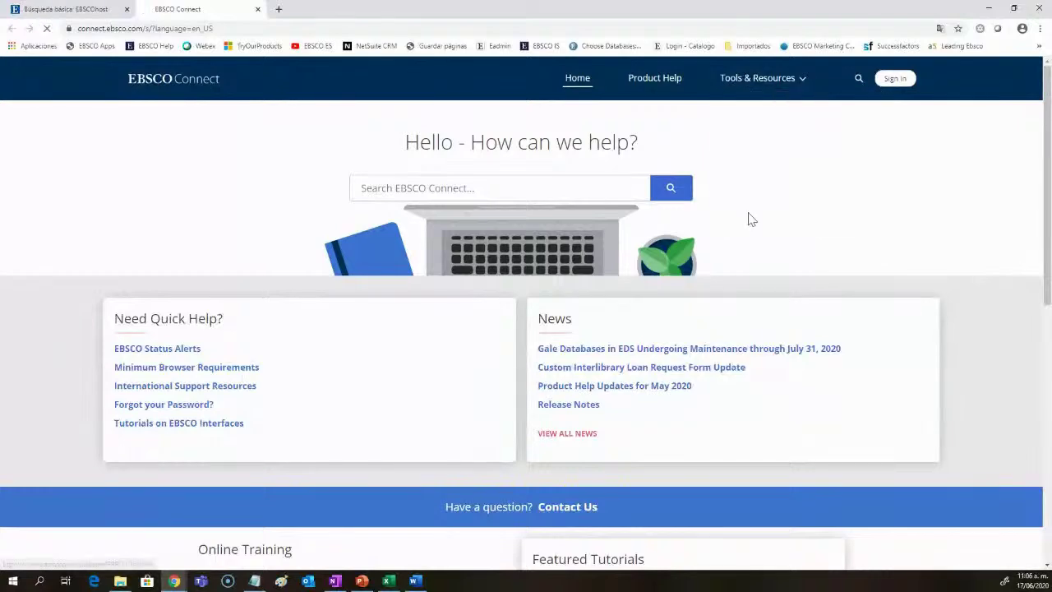
Step: Open the translated support documents article and its Español resources page
scroll(747, 219, down, 1)
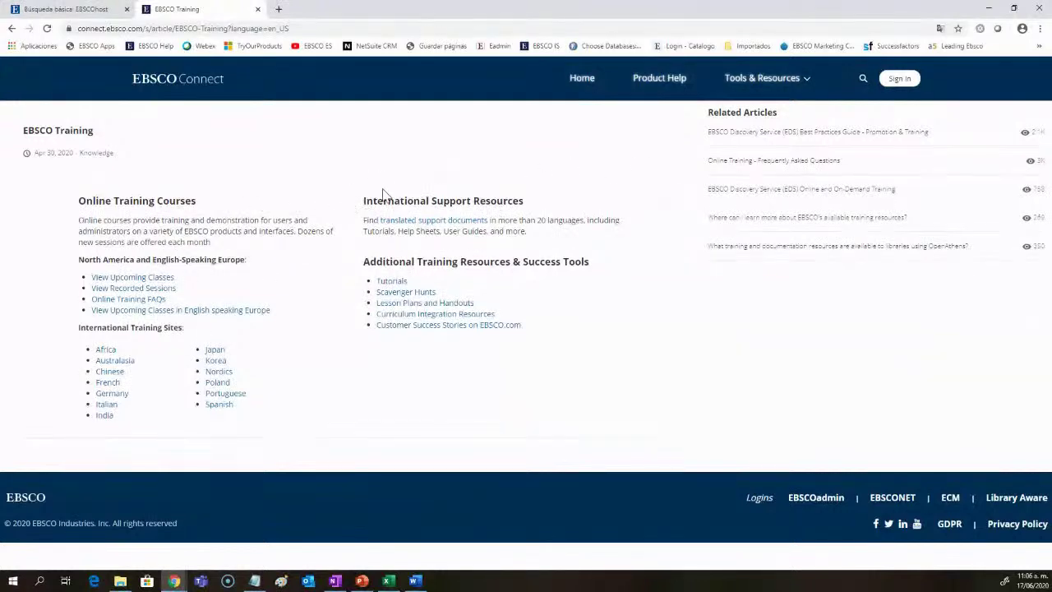
click(448, 229)
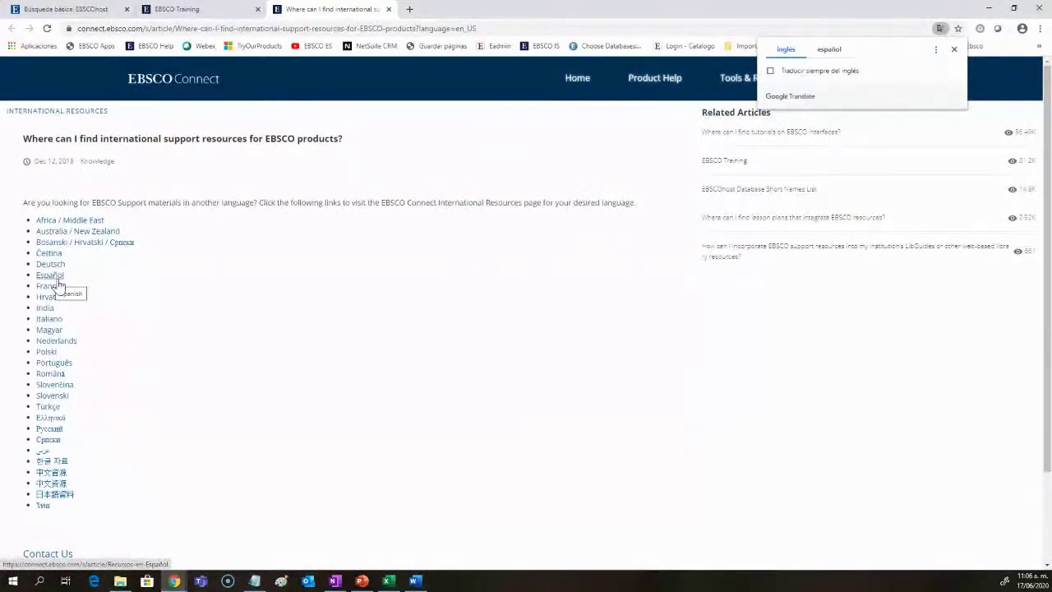
click(58, 276)
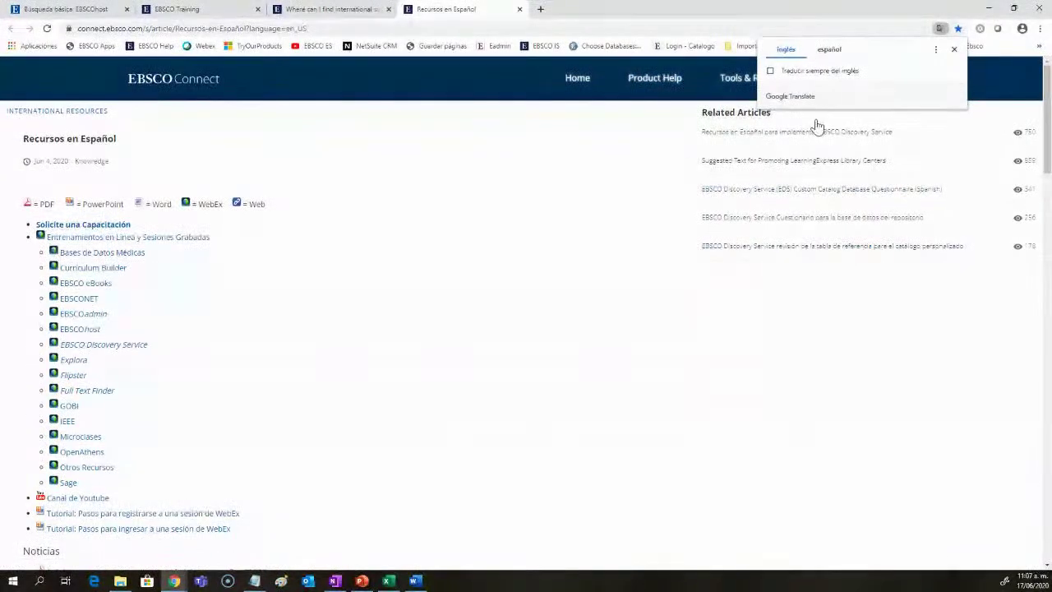
Step: Enlarge the page zoom and open Entrenamientos en Línea in a new tab
click(1040, 29)
click(1009, 132)
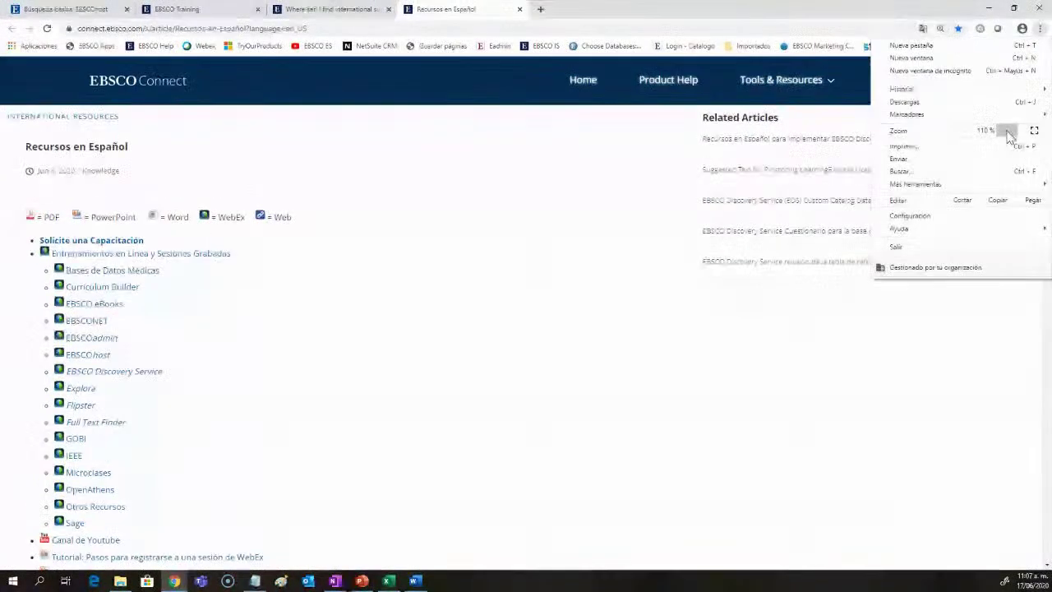
click(1009, 132)
click(553, 284)
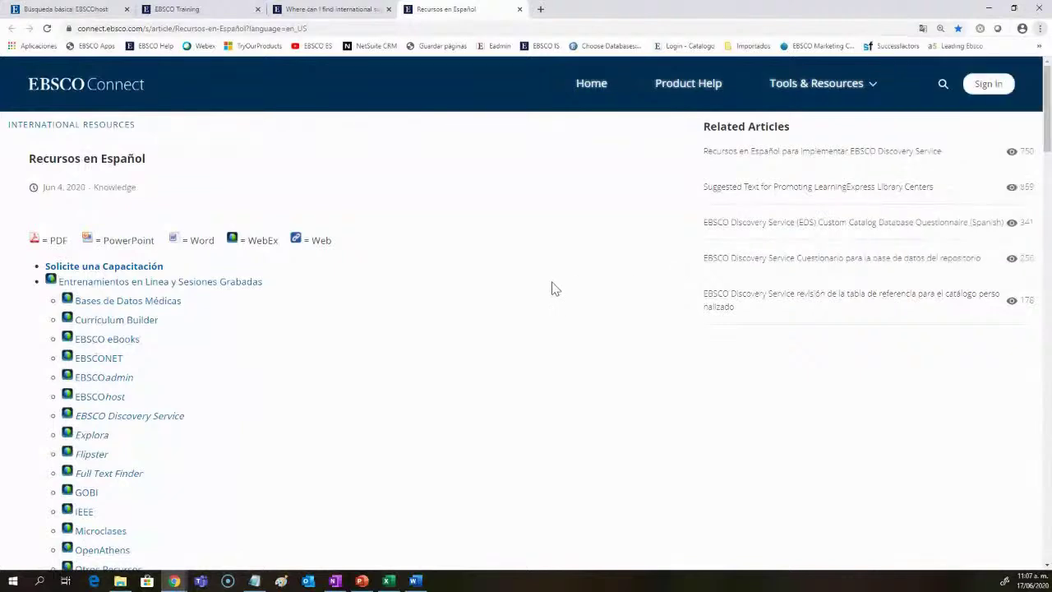
click(186, 288)
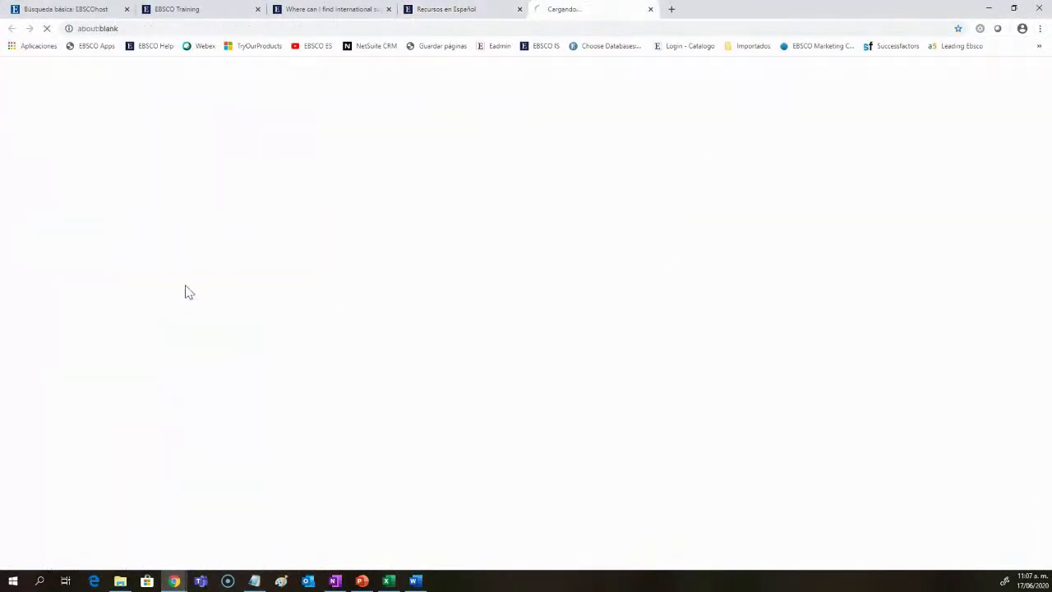